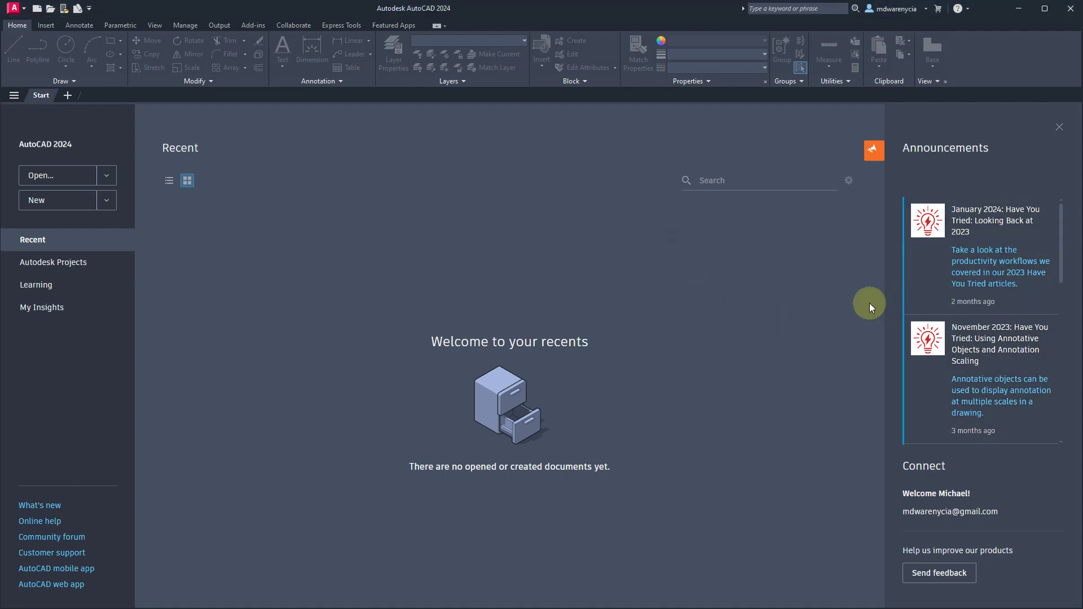
Step: Start a new drawing and set its length unit type to Architectural
{"action": "left_click", "coordinate": [1060, 128]}
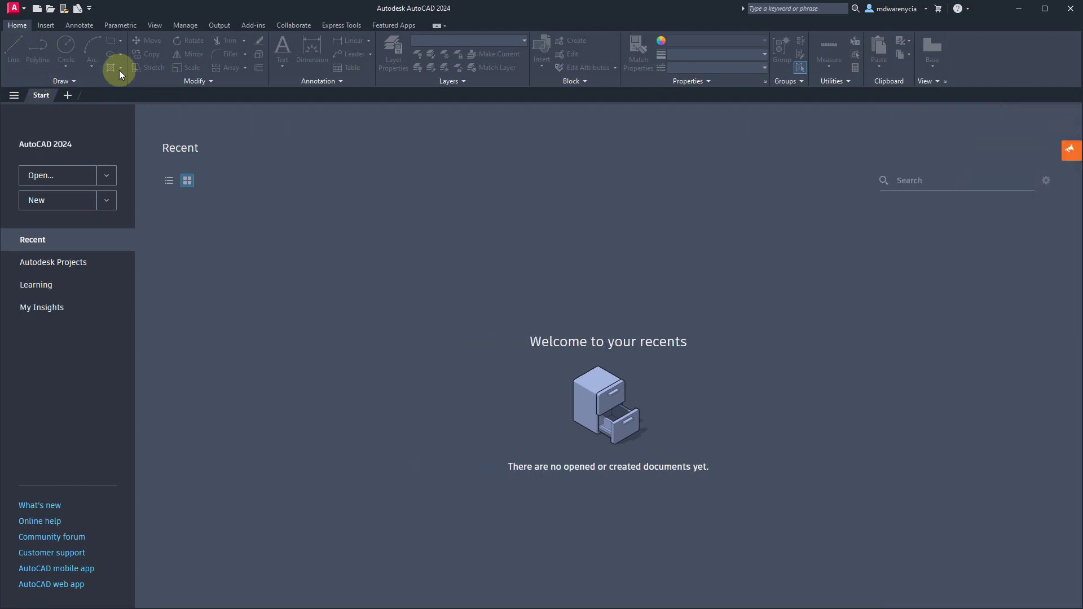
{"action": "left_click", "coordinate": [49, 204]}
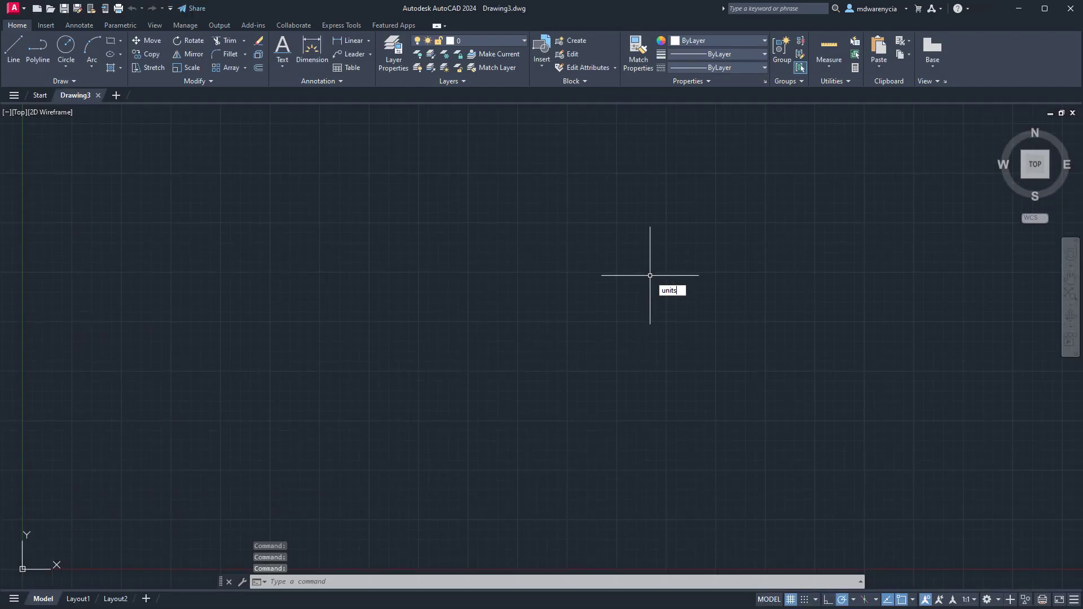
{"action": "key", "text": "Return"}
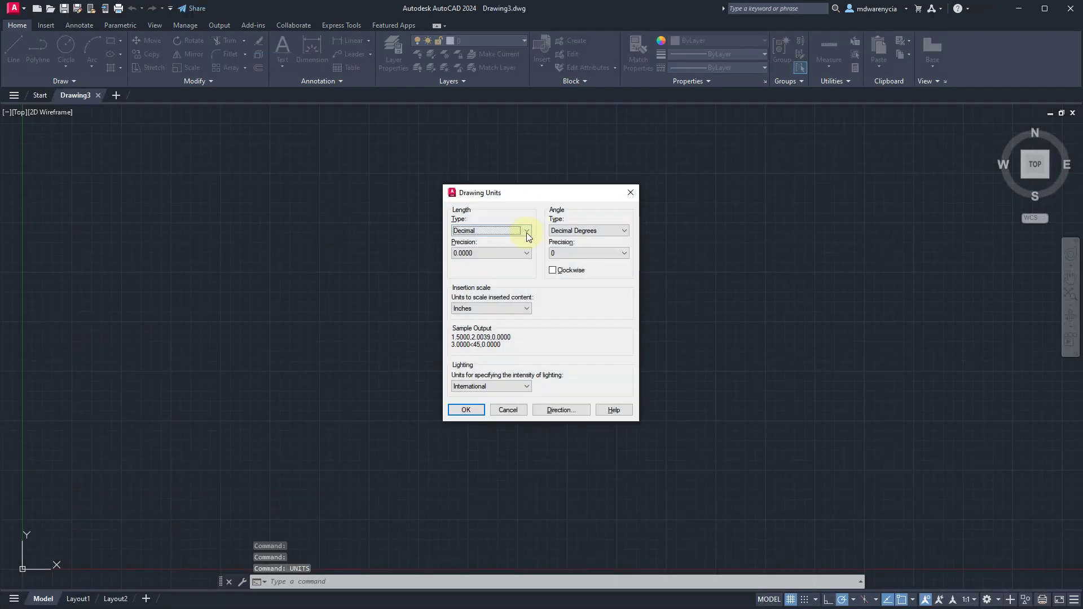
{"action": "left_click", "coordinate": [527, 232]}
{"action": "left_click", "coordinate": [485, 241]}
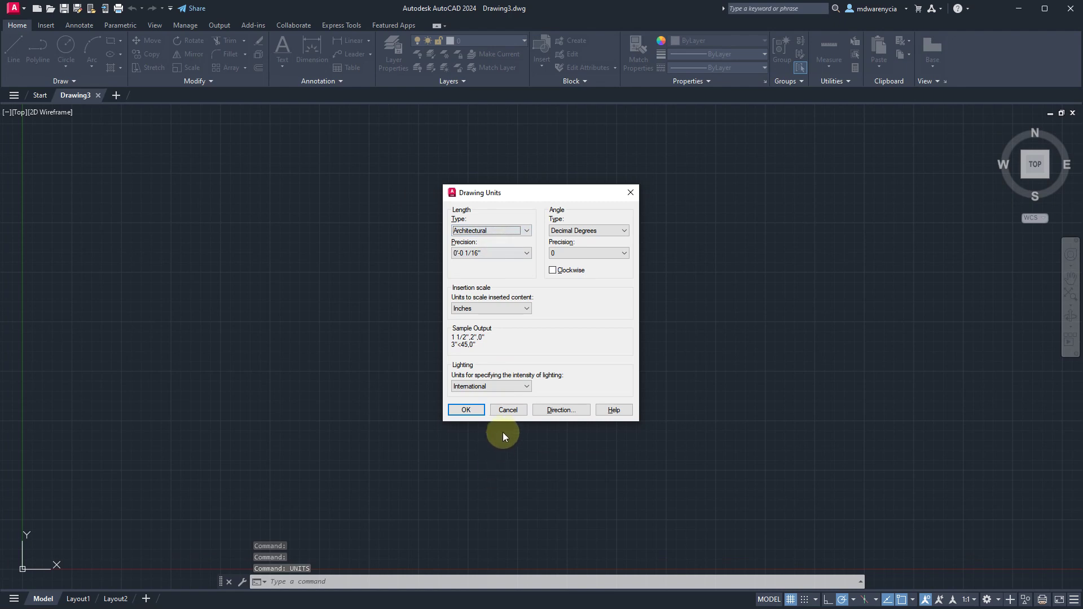
{"action": "left_click", "coordinate": [466, 410]}
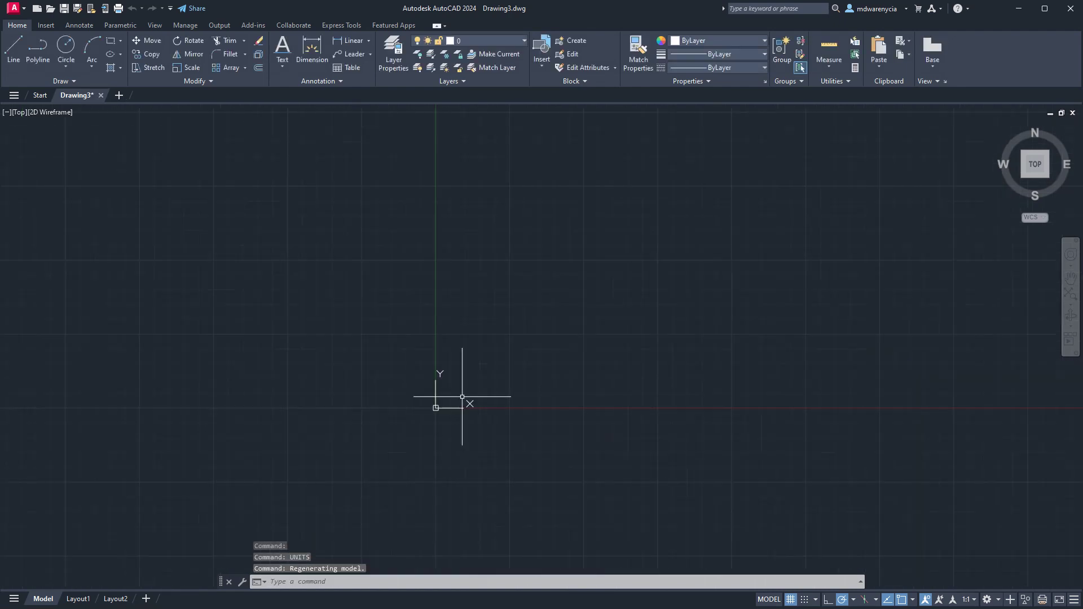
Step: Draw a closed 12' by 12' square with the Line command, up and to the right of the origin
{"action": "middle_click_drag", "start_coordinate": [465, 390], "coordinate": [400, 464]}
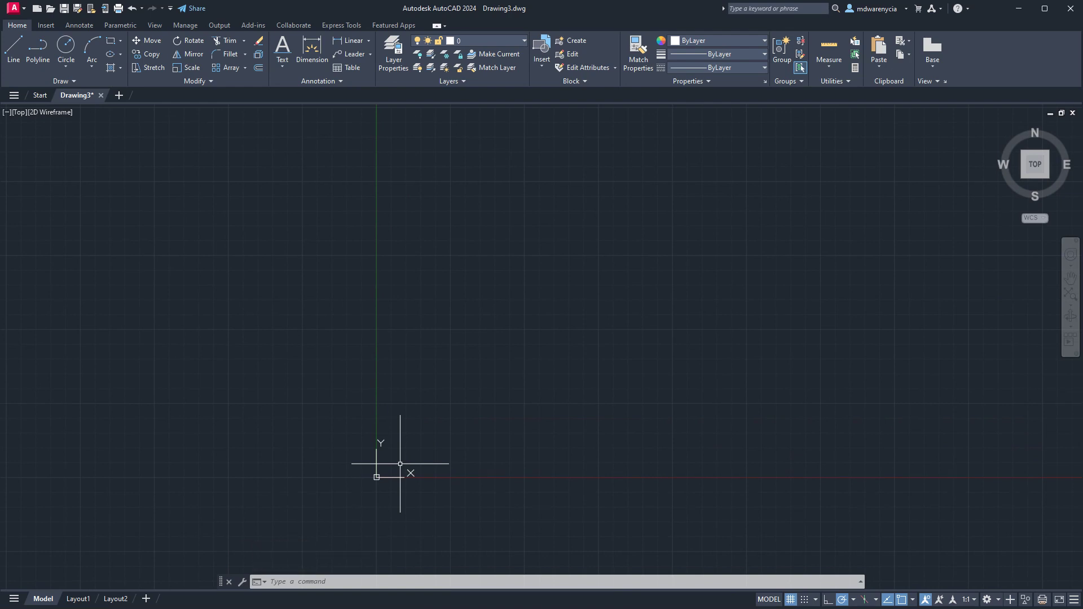
{"action": "type", "text": "L"}
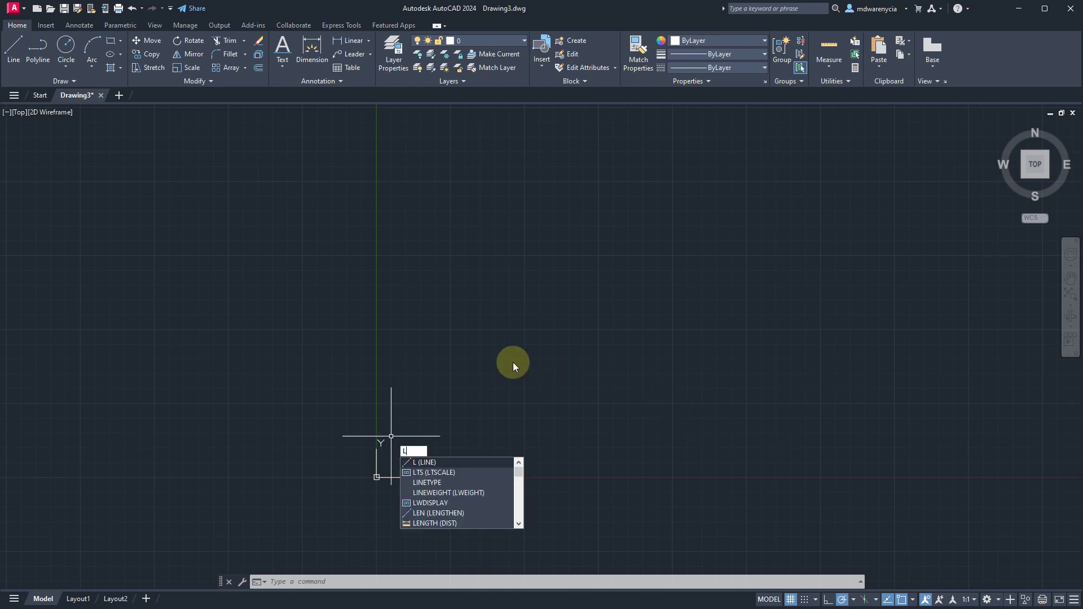
{"action": "key", "text": "Return"}
{"action": "left_click", "coordinate": [520, 397]}
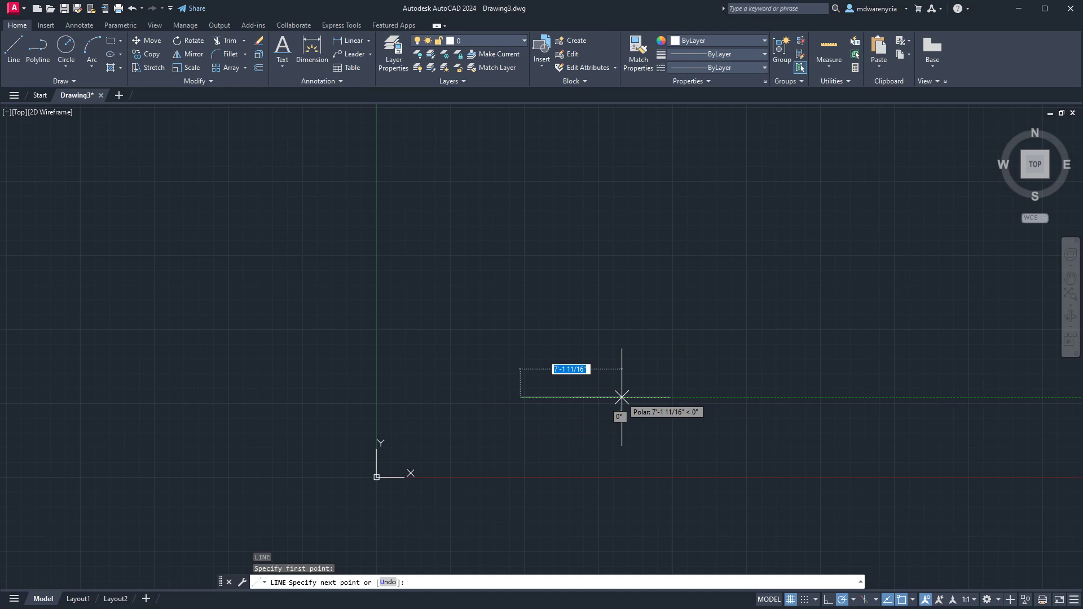
{"action": "type", "text": "12'"}
{"action": "key", "text": "Return"}
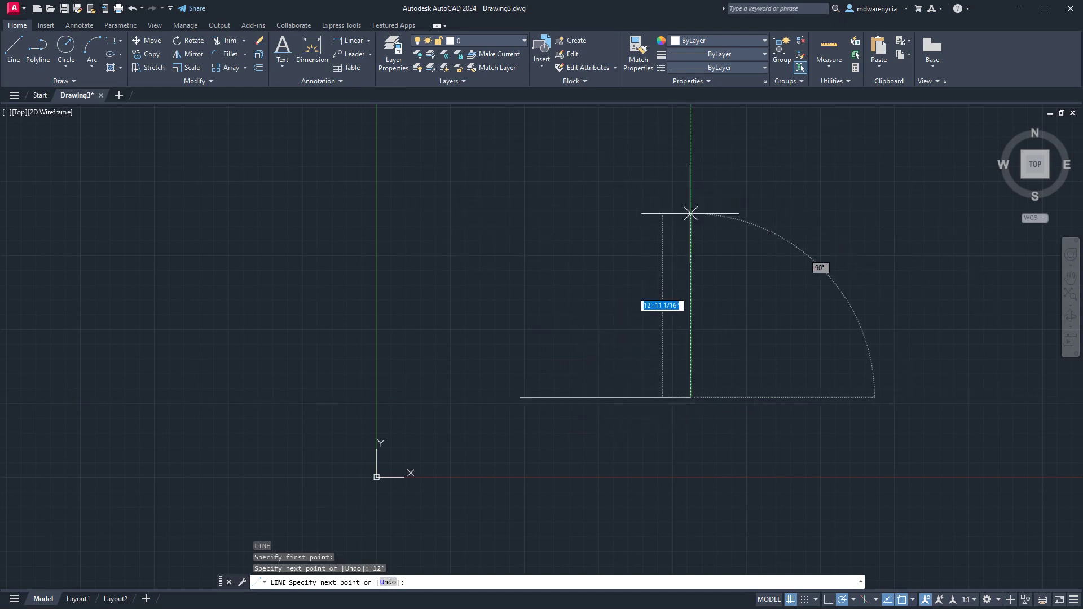
{"action": "type", "text": "12'"}
{"action": "key", "text": "Return"}
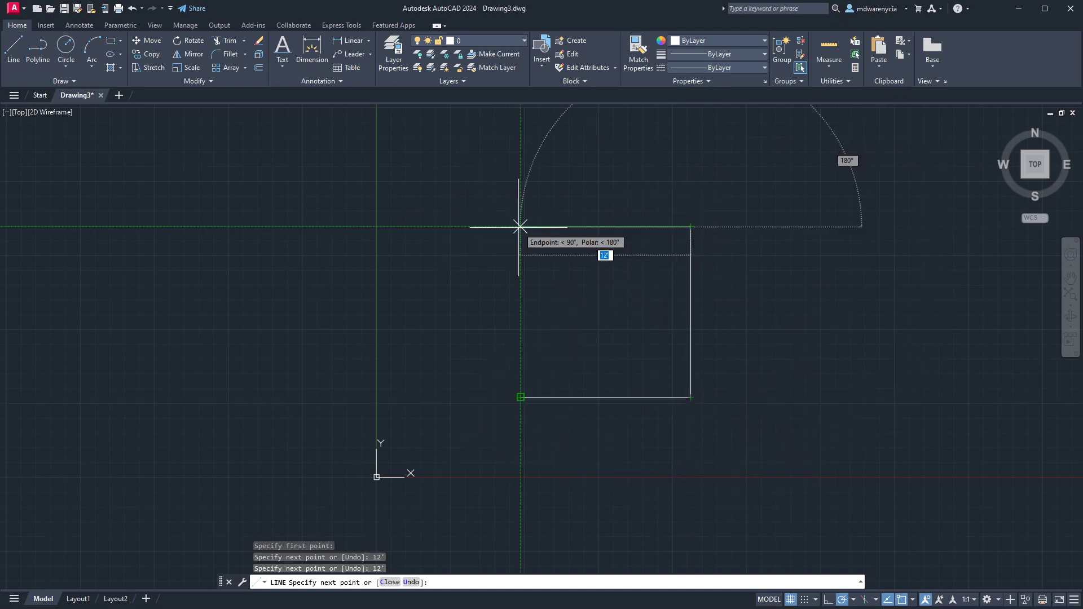
{"action": "left_click", "coordinate": [520, 226]}
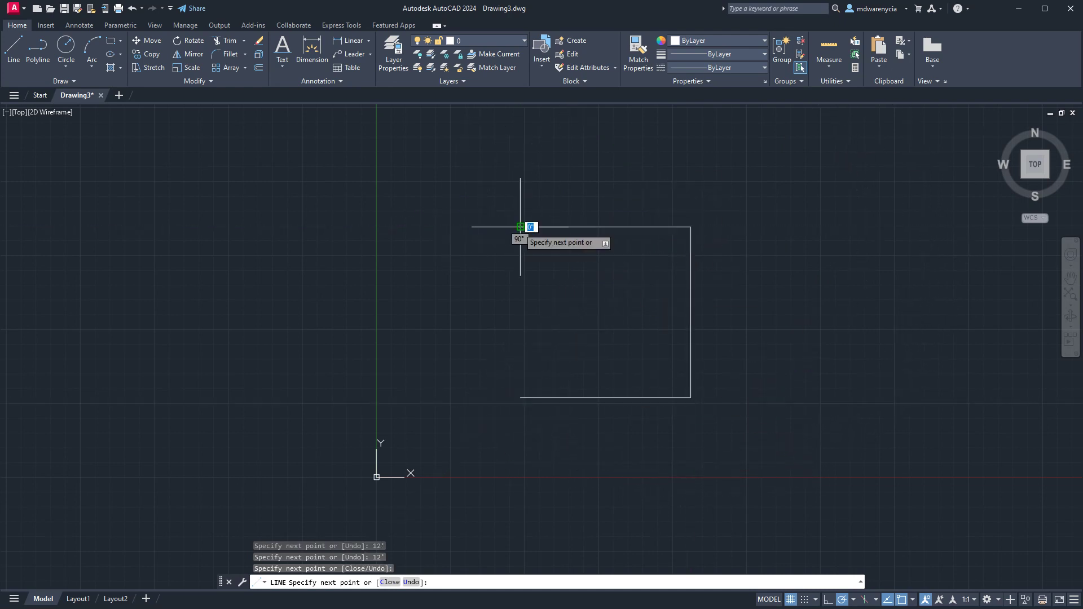
{"action": "left_click", "coordinate": [520, 396]}
{"action": "key", "text": "Escape"}
{"action": "key", "text": "Escape"}
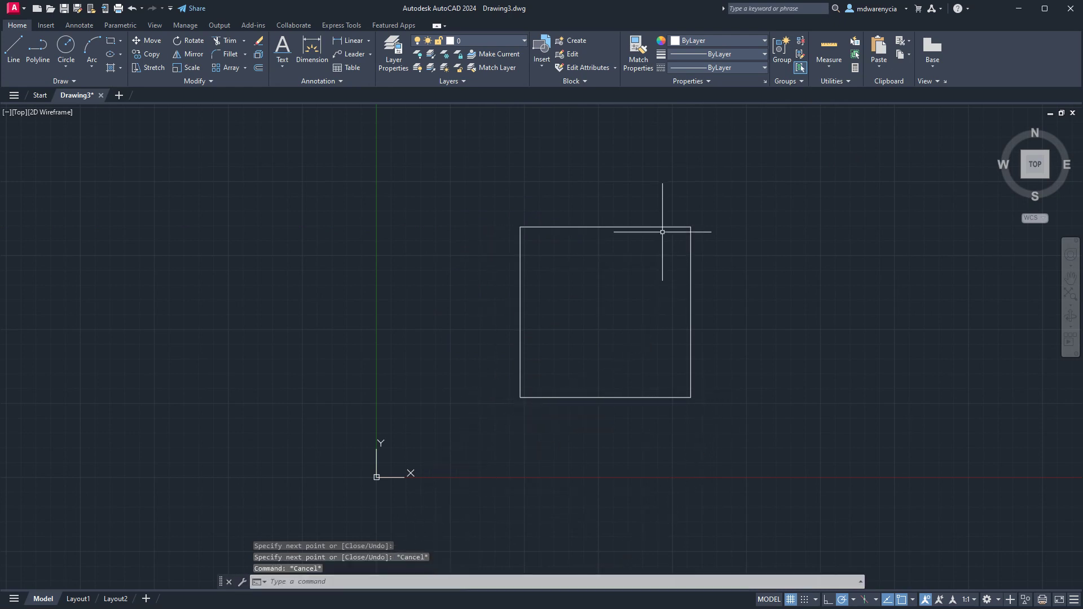
Step: Offset the right side of the square outward by 4"
{"action": "mouse_move", "coordinate": [807, 246]}
{"action": "middle_mouse_down"}
{"action": "mouse_move", "coordinate": [467, 303]}
{"action": "mouse_move", "coordinate": [624, 245]}
{"action": "mouse_move", "coordinate": [749, 222]}
{"action": "middle_mouse_up"}
{"action": "key", "text": "Escape"}
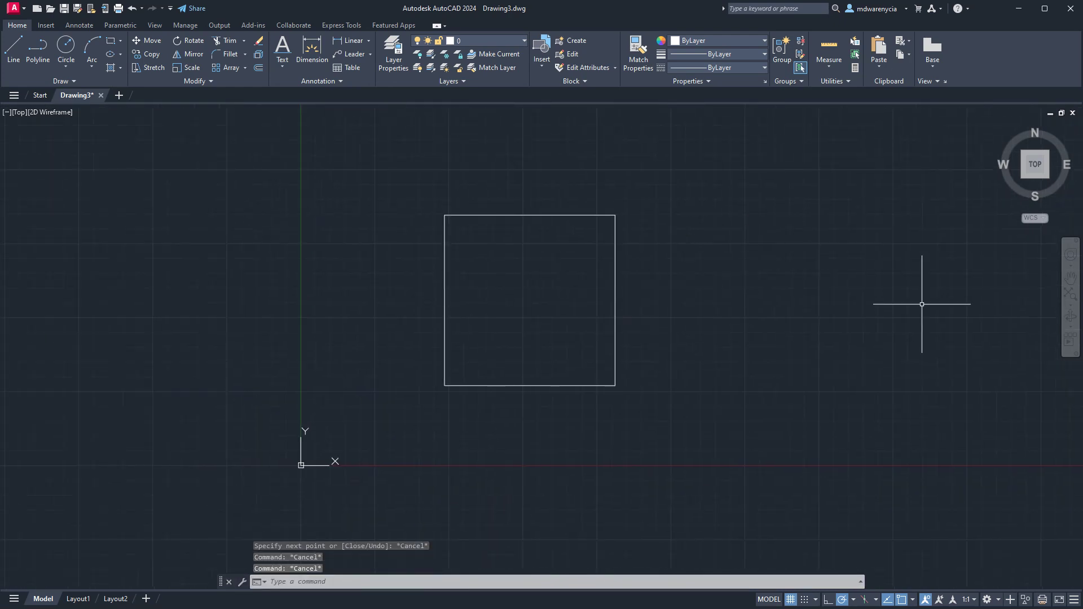
{"action": "left_click", "coordinate": [688, 365]}
{"action": "left_click", "coordinate": [527, 265]}
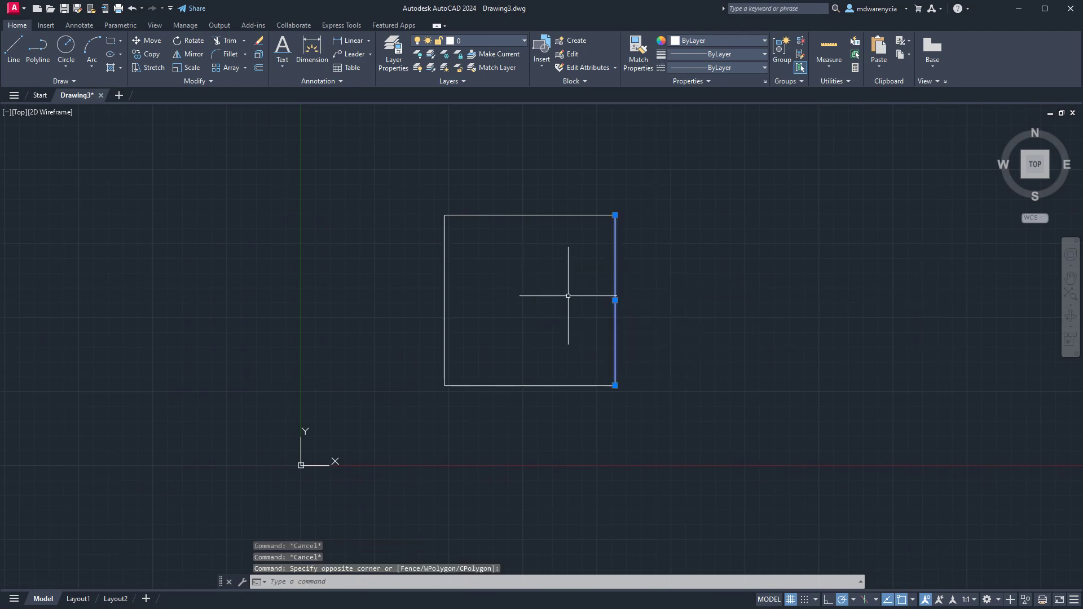
{"action": "key", "text": "Return"}
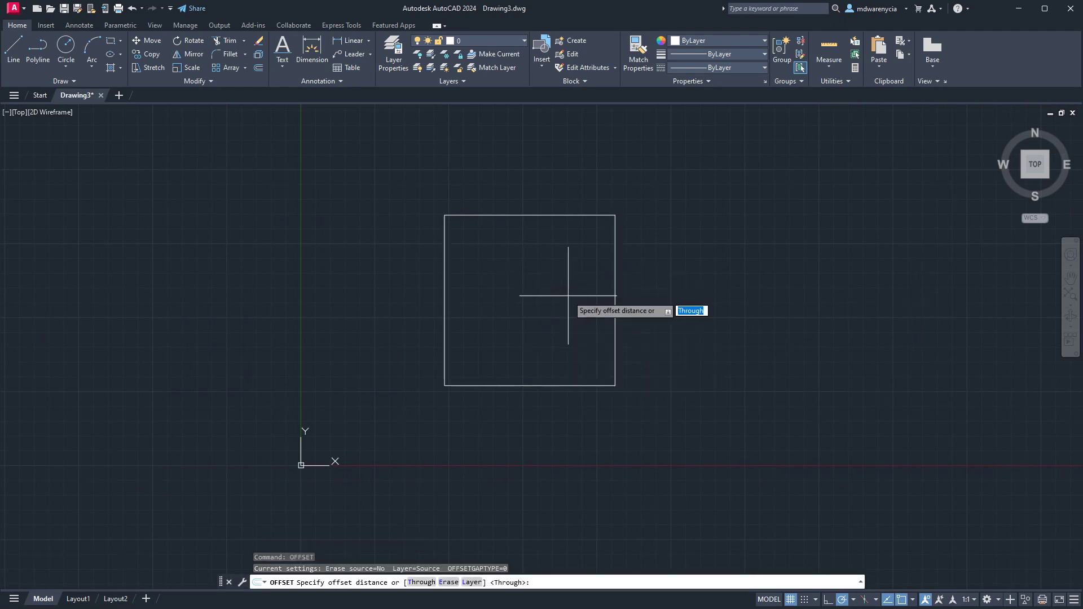
{"action": "type", "text": "4"}
{"action": "key", "text": "Return"}
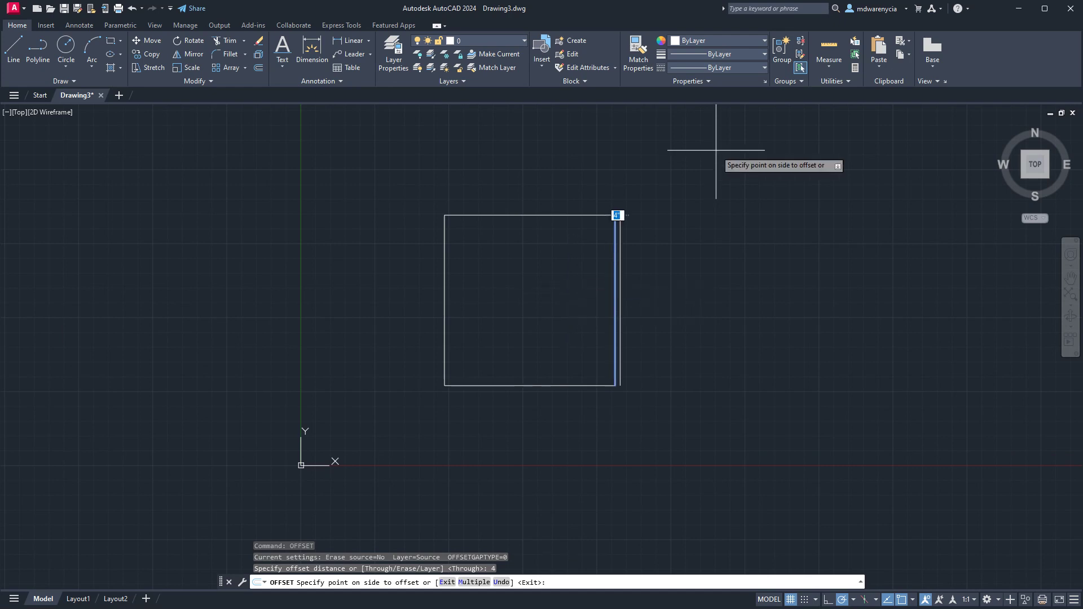
{"action": "left_click", "coordinate": [792, 313]}
{"action": "key", "text": "Escape"}
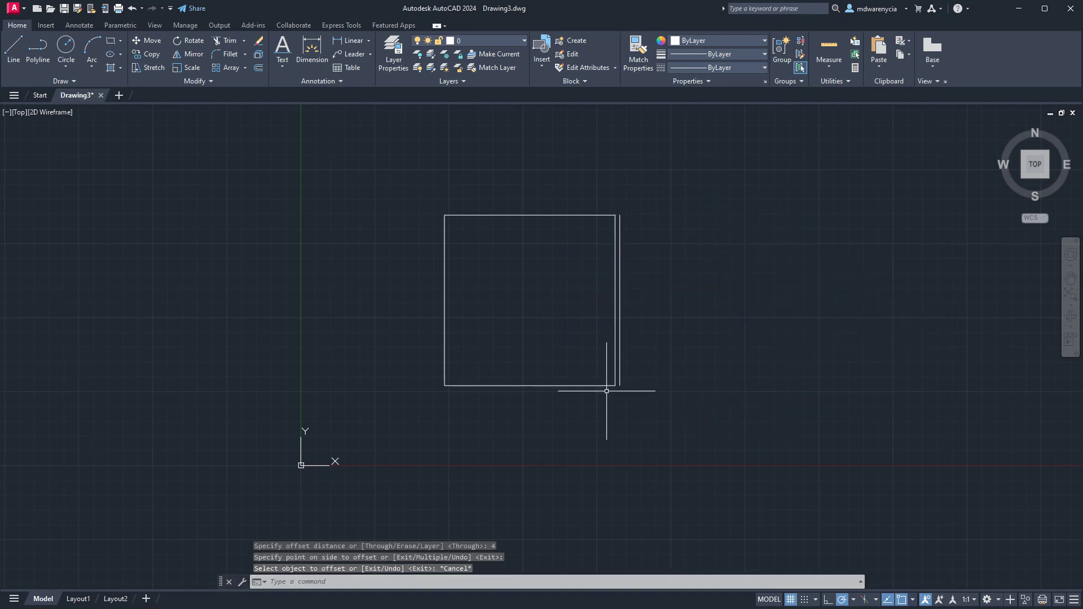
Step: Offset the bottom side of the square upward by 6'
{"action": "left_click", "coordinate": [593, 411]}
{"action": "left_click", "coordinate": [550, 359]}
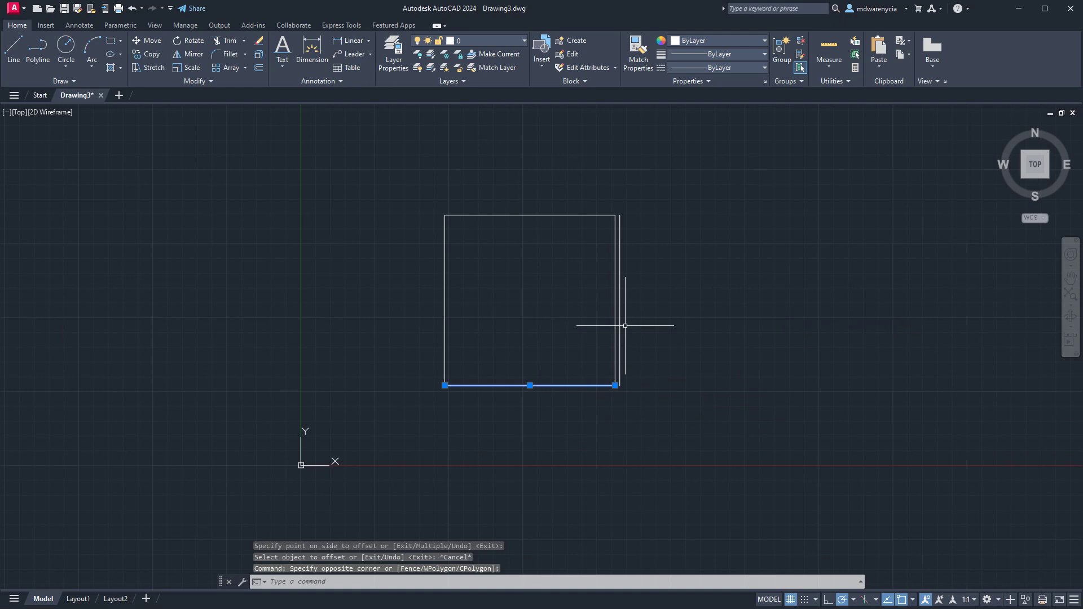
{"action": "type", "text": "offset"}
{"action": "key", "text": "Return"}
{"action": "type", "text": "6'"}
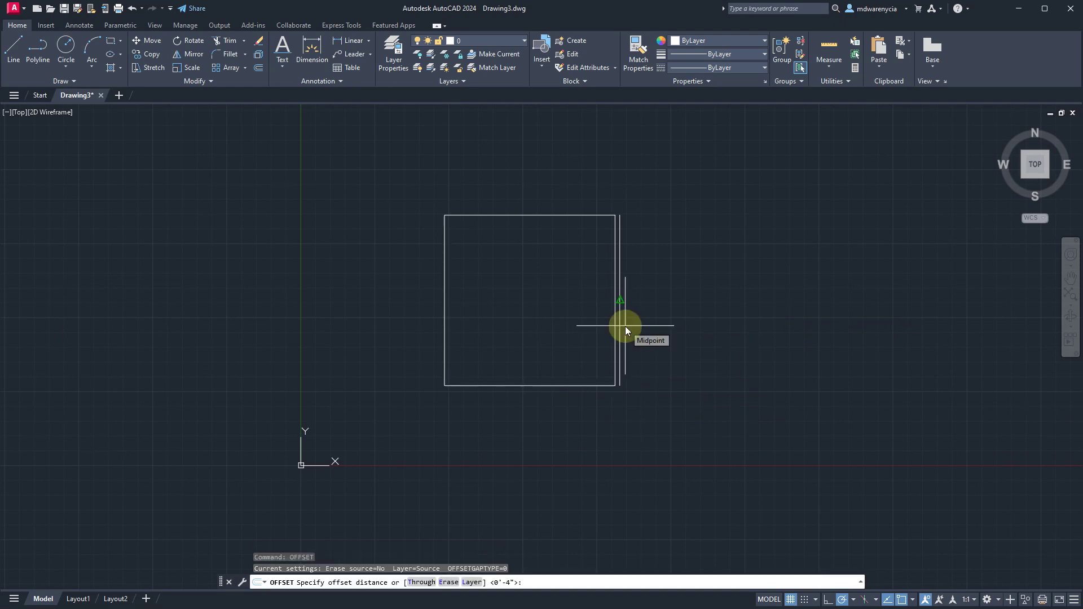
{"action": "key", "text": "Return"}
{"action": "left_click", "coordinate": [624, 299]}
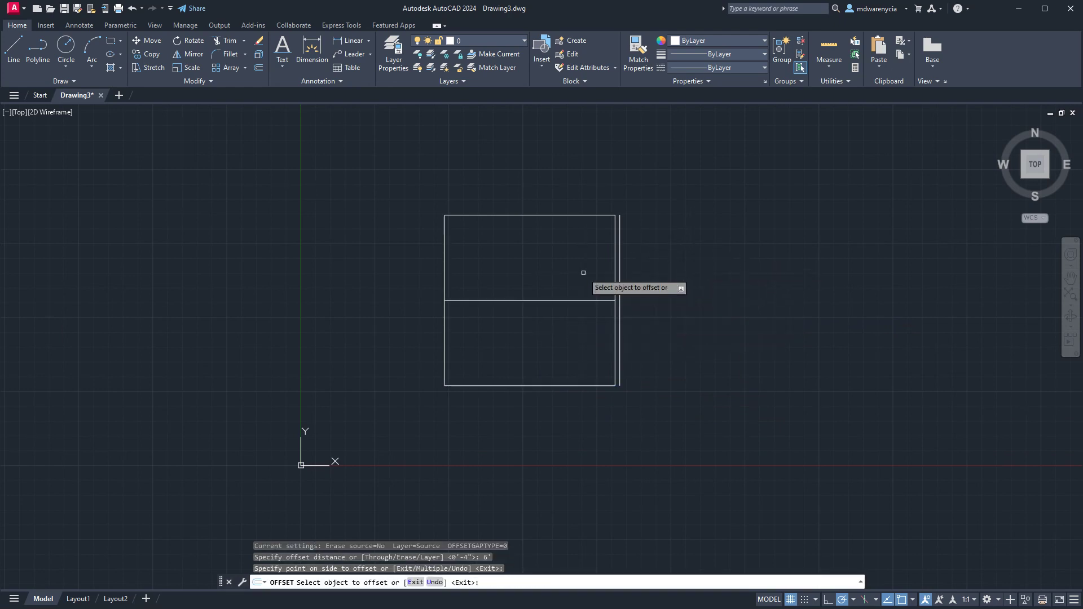
{"action": "key", "text": "Escape"}
Step: Stretch the left endpoint of the middle horizontal line across to the right, so the line extends outward from the square's right side
{"action": "left_click", "coordinate": [516, 309]}
{"action": "left_click", "coordinate": [504, 288]}
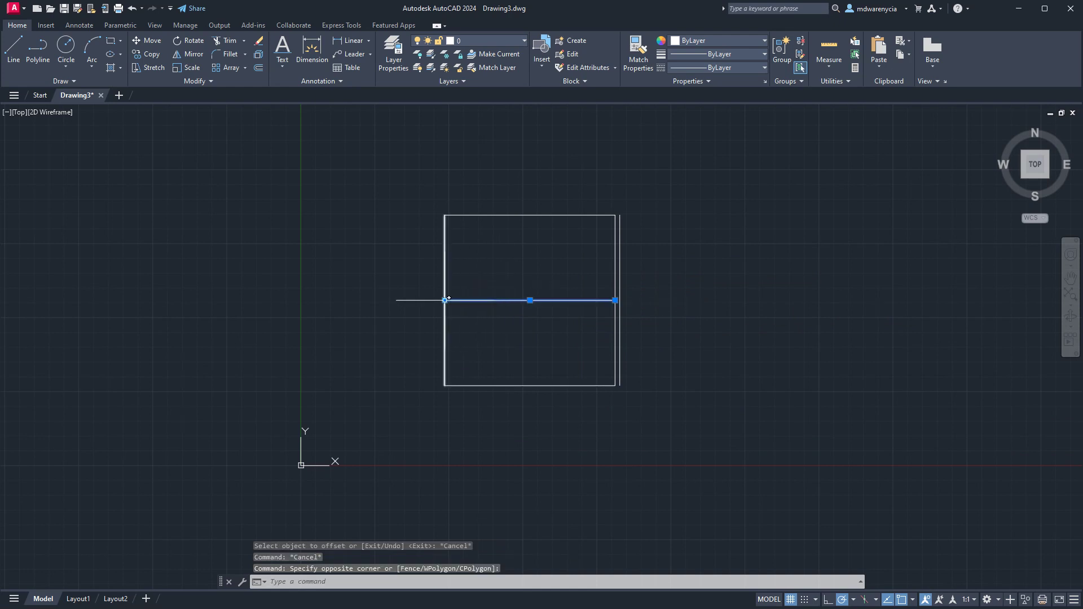
{"action": "left_click", "coordinate": [445, 300]}
{"action": "left_click", "coordinate": [741, 298]}
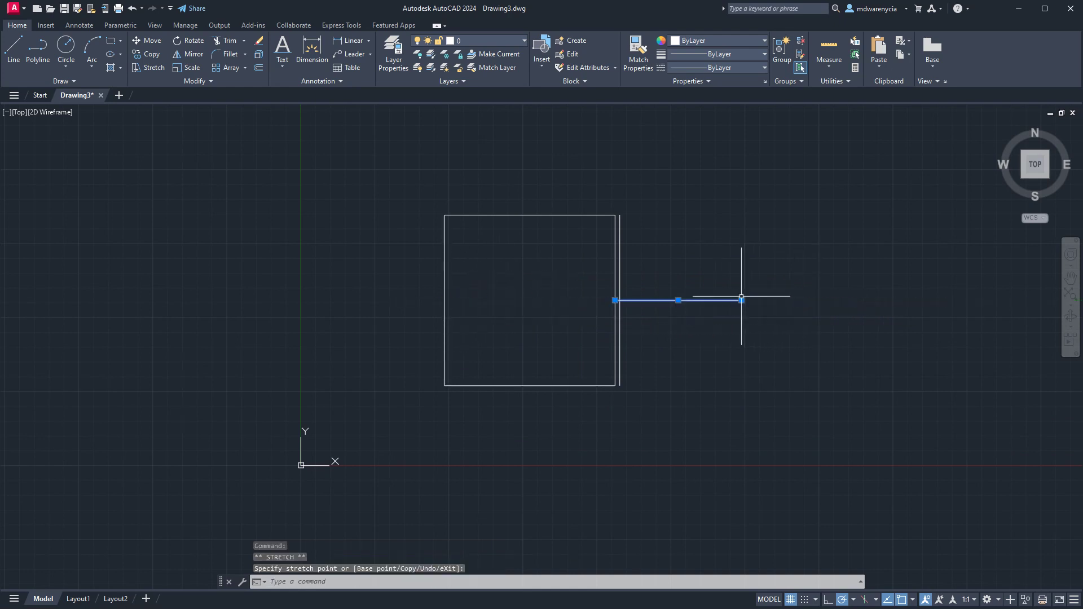
{"action": "key", "text": "Escape"}
{"action": "key", "text": "Escape"}
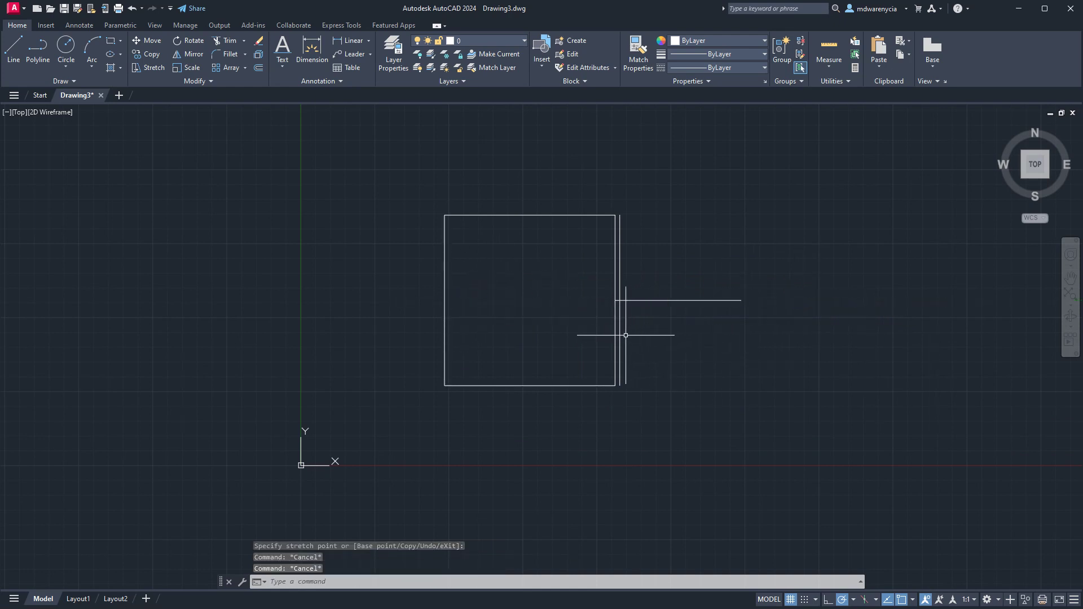
Step: Shorten the outer vertical wall line by moving its lower endpoint up to the horizontal line
{"action": "left_click", "coordinate": [620, 345]}
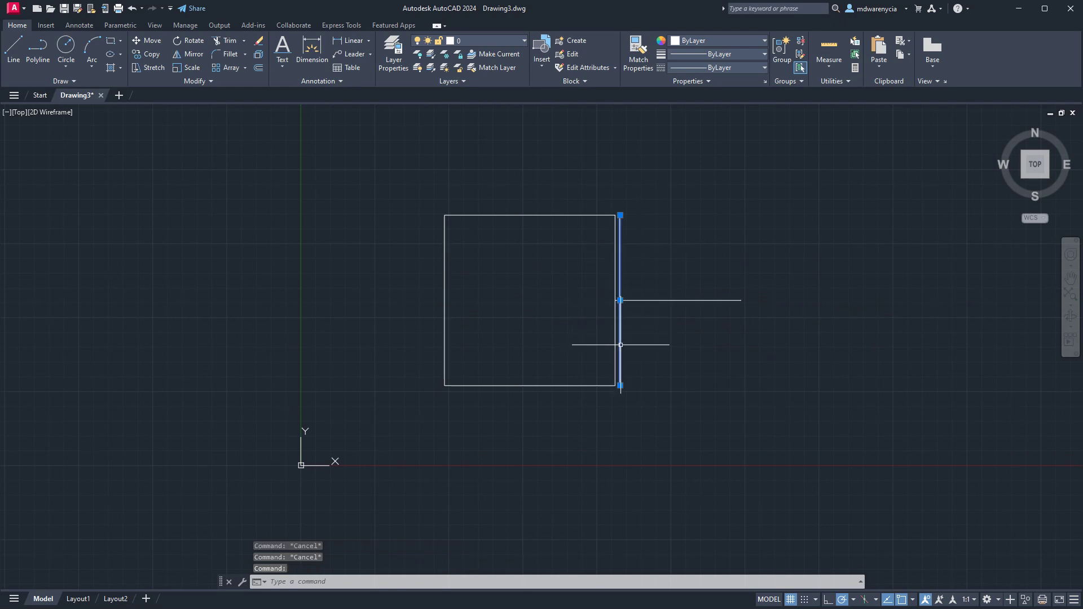
{"action": "left_click", "coordinate": [619, 385]}
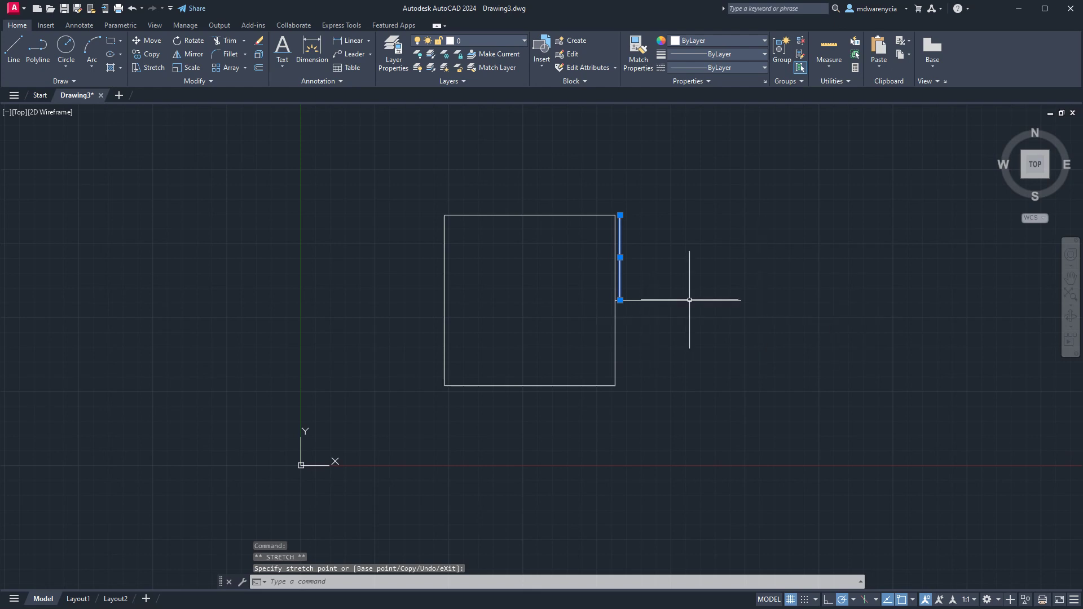
Step: Offset the shortened vertical wall line 4' to the right
{"action": "scroll", "coordinate": [689, 300], "scroll_direction": "up", "scroll_amount": 4}
{"action": "scroll", "coordinate": [568, 314], "scroll_direction": "down", "scroll_amount": 2}
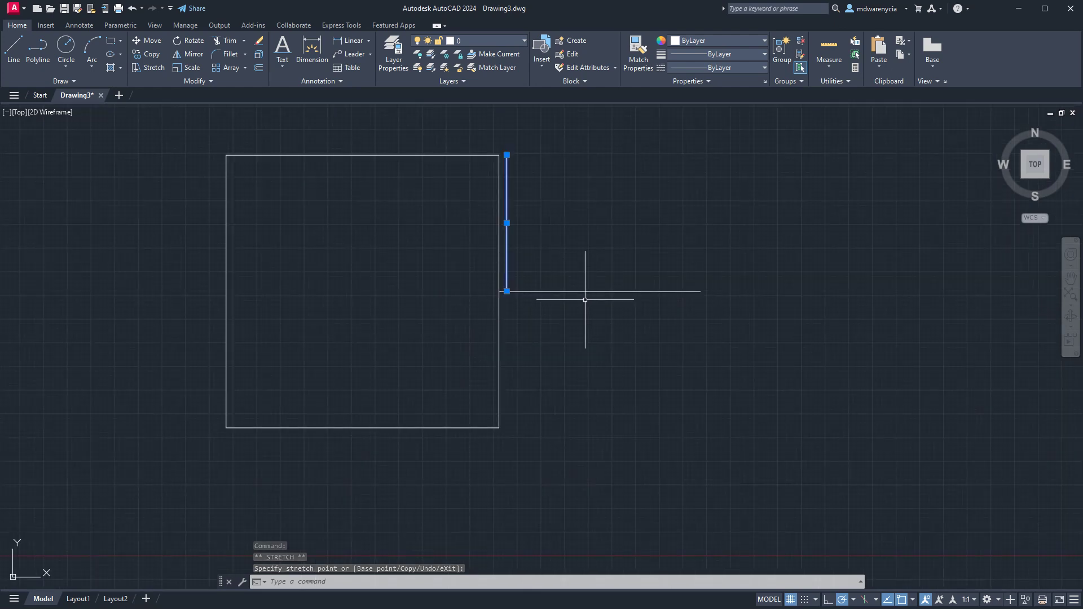
{"action": "type", "text": "off"}
{"action": "key", "text": "Return"}
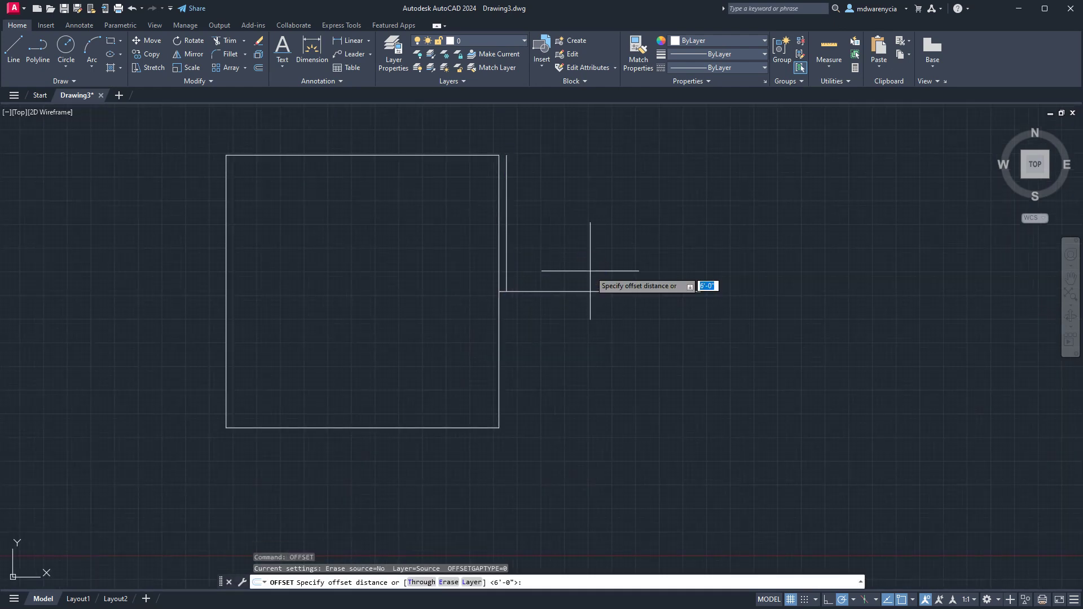
{"action": "key", "text": "Return"}
{"action": "left_click", "coordinate": [507, 271]}
{"action": "left_click", "coordinate": [705, 236]}
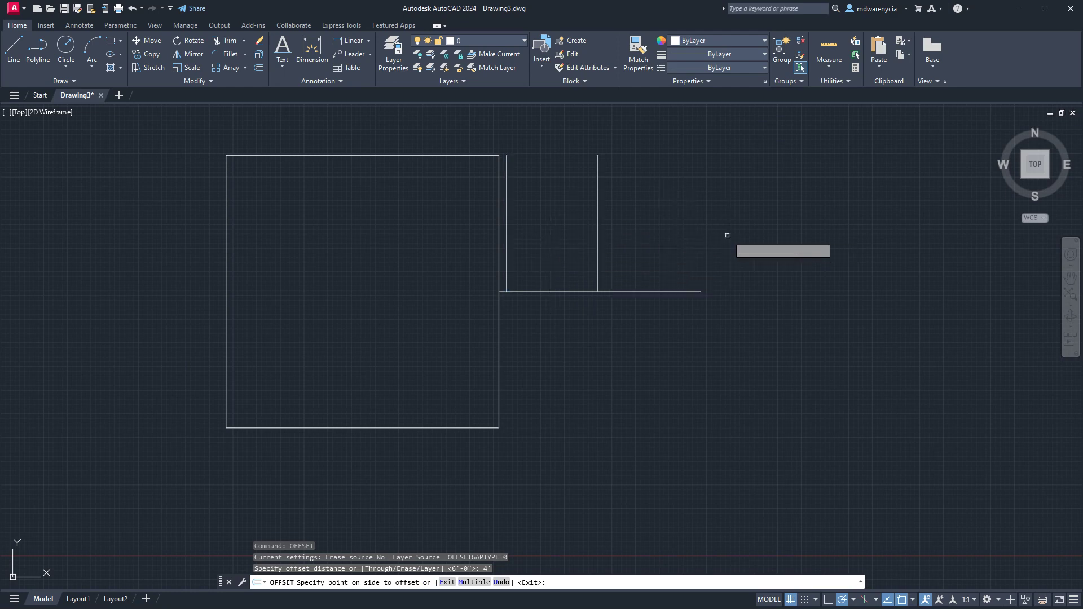
{"action": "key", "text": "Escape"}
Step: Offset the new vertical line 4" to the right to give the wall its thickness
{"action": "left_click", "coordinate": [620, 241]}
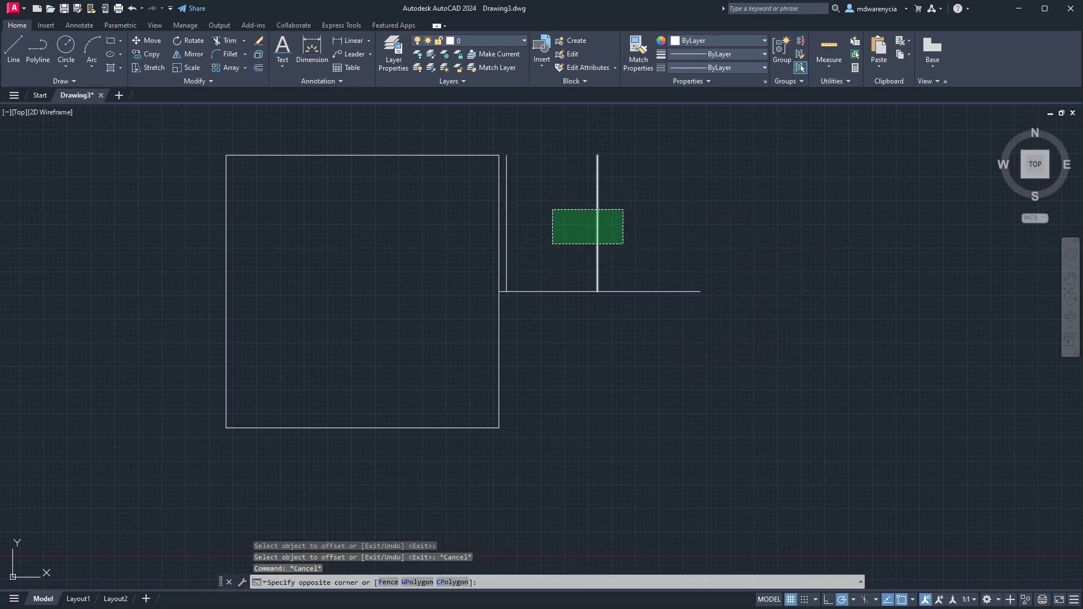
{"action": "left_click", "coordinate": [552, 209]}
{"action": "type", "text": "offest"}
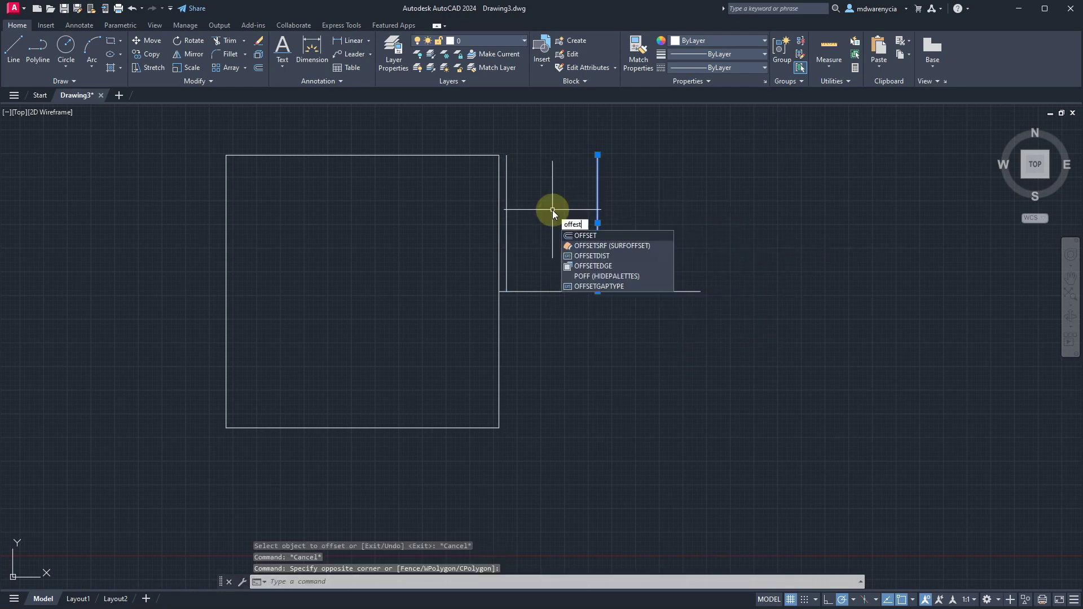
{"action": "key", "text": "Return"}
{"action": "type", "text": "4\""}
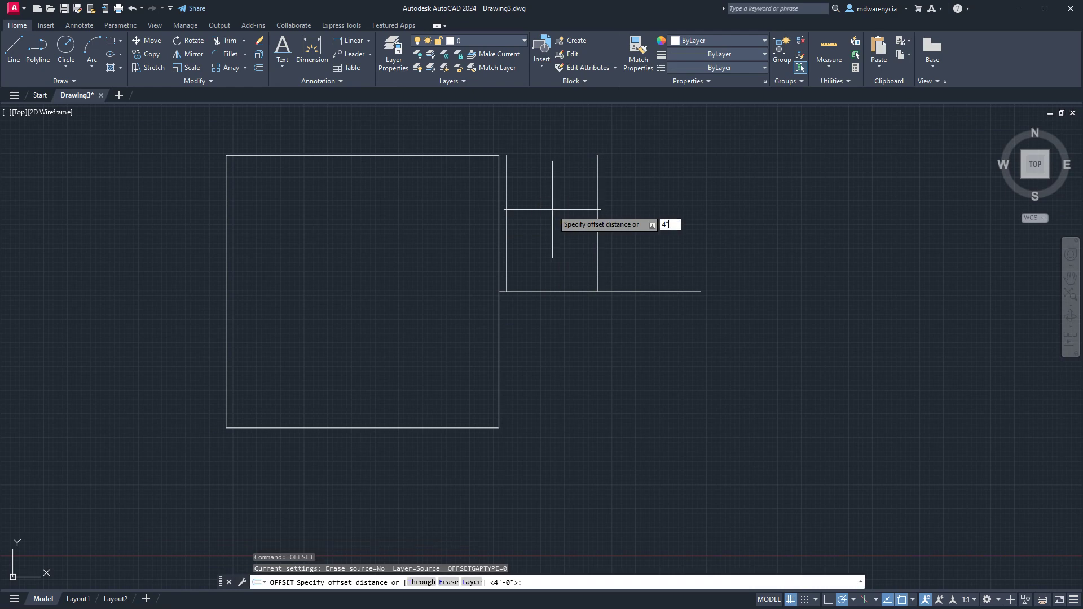
{"action": "key", "text": "Return"}
{"action": "left_click", "coordinate": [597, 226]}
{"action": "left_click", "coordinate": [772, 217]}
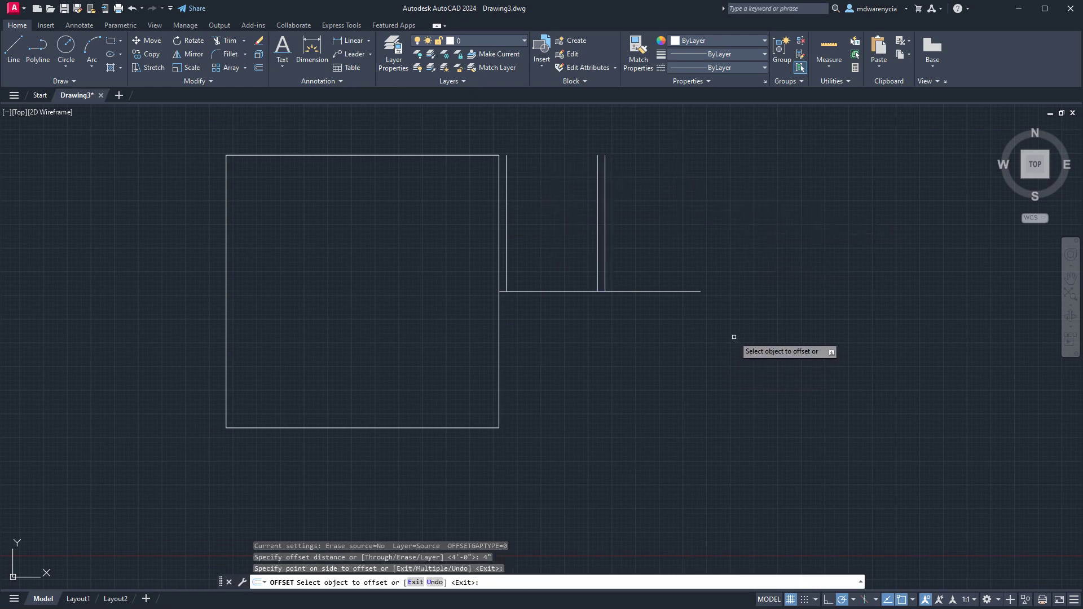
{"action": "key", "text": "Escape"}
Step: Offset the outermost vertical wall line 12' to the right to mark the far side of the second room
{"action": "middle_click_drag", "start_coordinate": [750, 244], "coordinate": [659, 352]}
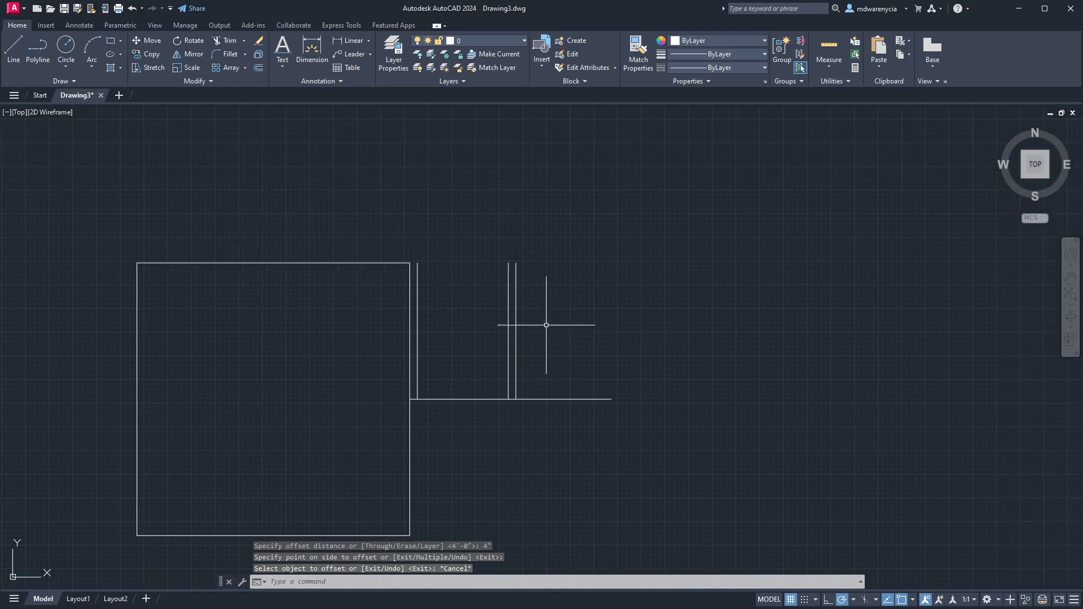
{"action": "left_click", "coordinate": [551, 317]}
{"action": "left_click", "coordinate": [513, 296]}
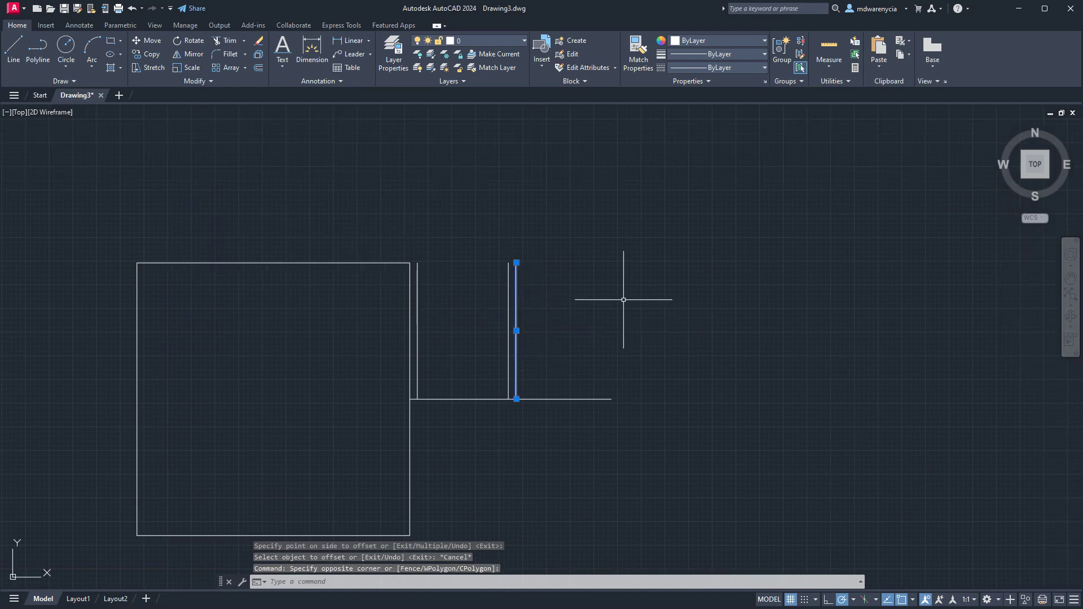
{"action": "type", "text": "offset"}
{"action": "key", "text": "Return"}
{"action": "type", "text": "1"}
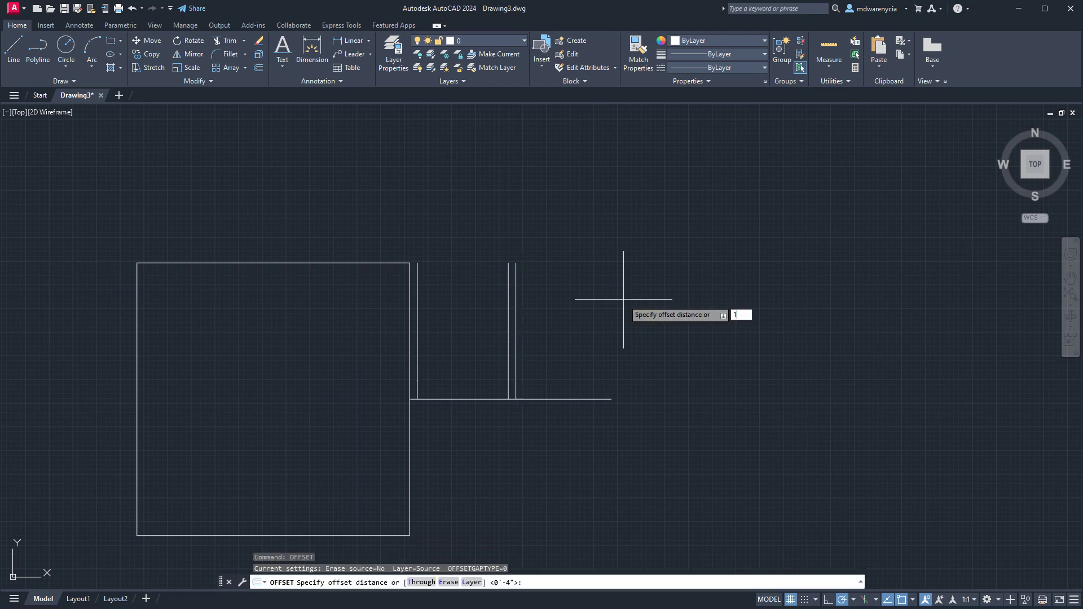
{"action": "key", "text": "Return"}
{"action": "left_click", "coordinate": [516, 300]}
{"action": "left_click", "coordinate": [652, 300]}
{"action": "key", "text": "Escape"}
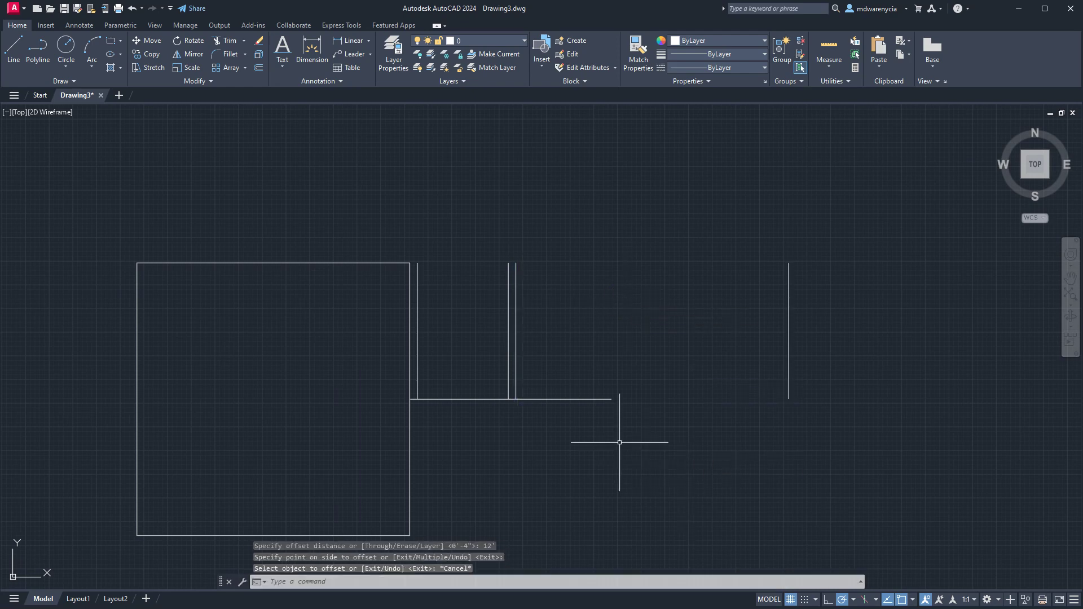
Step: Offset the horizontal line running out from the square's right side 12' upward
{"action": "left_click", "coordinate": [618, 442]}
{"action": "left_click", "coordinate": [568, 357]}
{"action": "type", "text": "offset"}
{"action": "key", "text": "Return"}
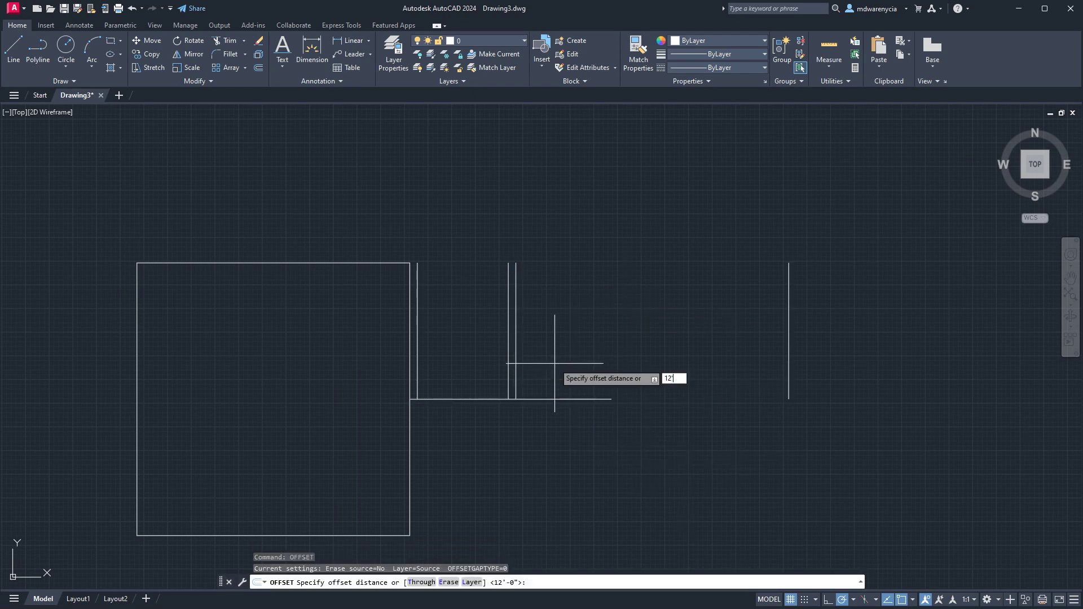
{"action": "key", "text": "Return"}
{"action": "left_click", "coordinate": [616, 173]}
{"action": "key", "text": "Escape"}
{"action": "key", "text": "Escape"}
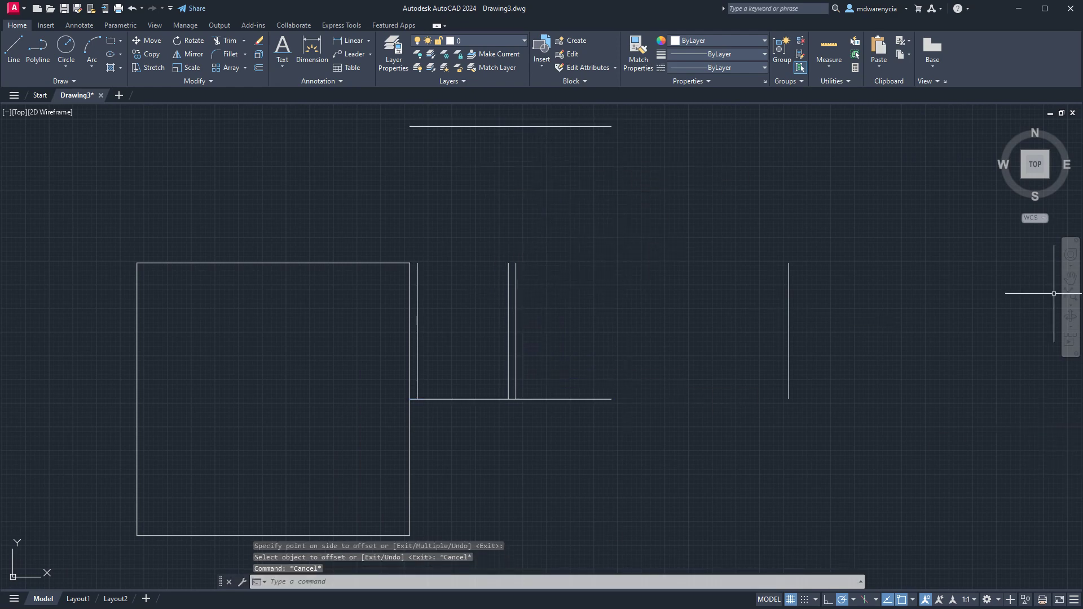
{"action": "key", "text": "Escape"}
{"action": "key", "text": "Escape"}
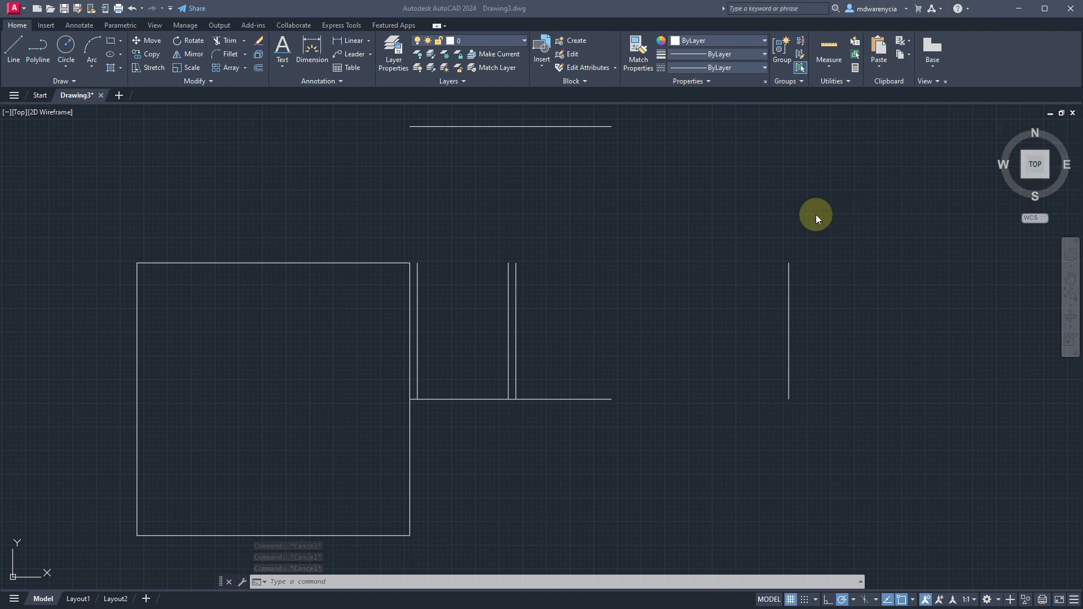
Step: Extend the second room's left wall line up to the upper horizontal line, and the lower horizontal line across to the far vertical line
{"action": "left_click", "coordinate": [523, 309]}
{"action": "left_click", "coordinate": [515, 303]}
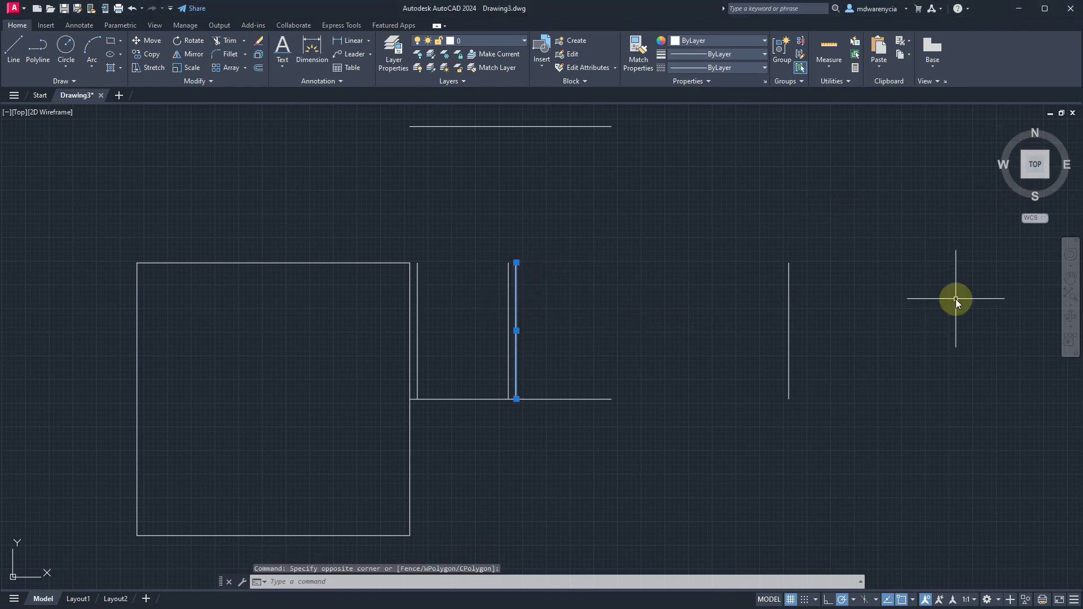
{"action": "type", "text": "EX"}
{"action": "key", "text": "Return"}
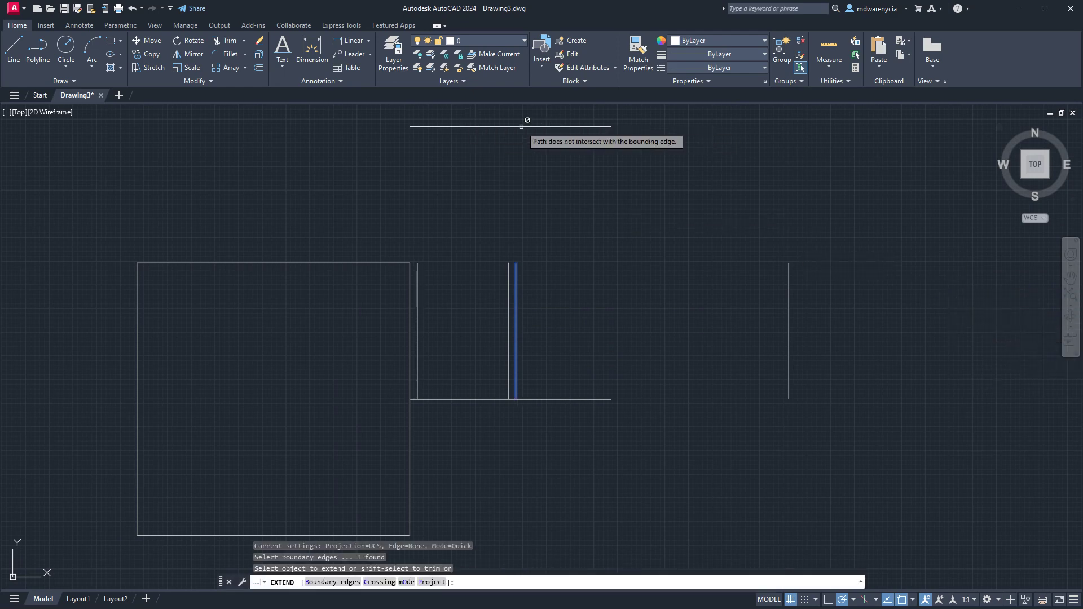
{"action": "left_click", "coordinate": [516, 297]}
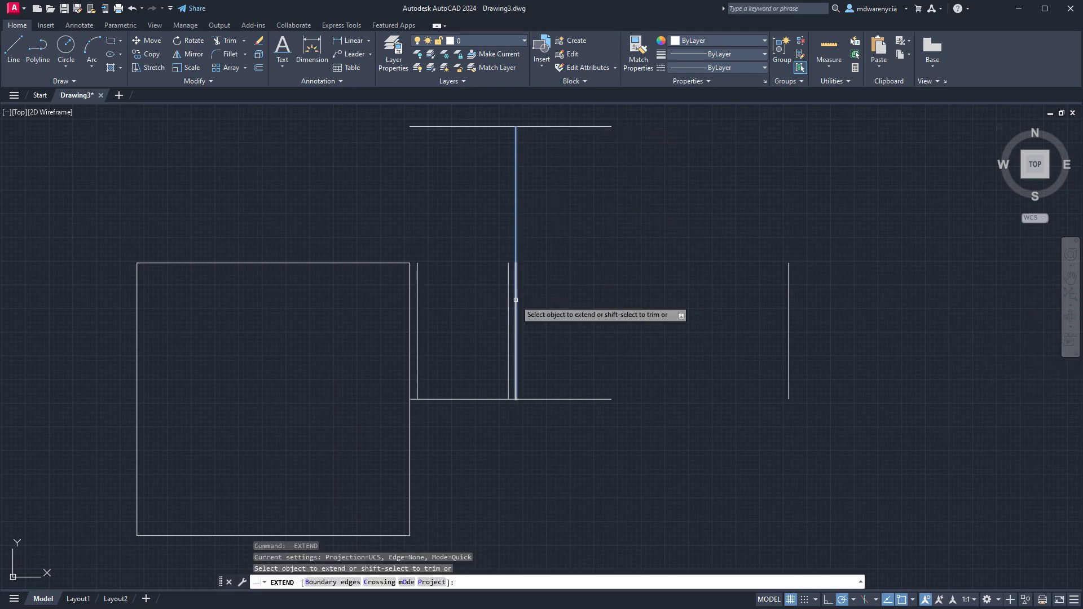
{"action": "left_click", "coordinate": [552, 398]}
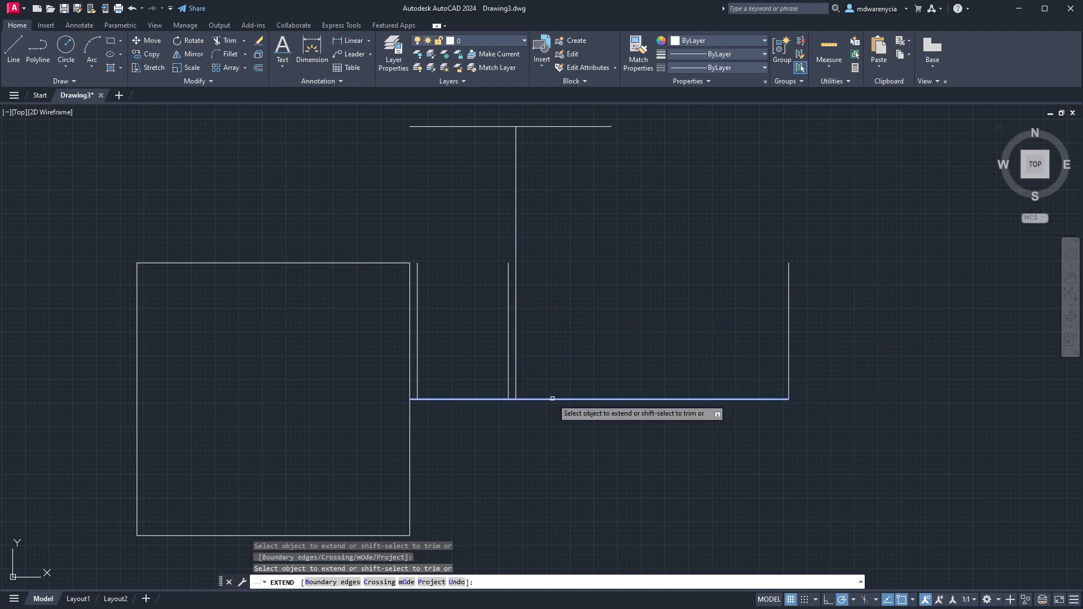
{"action": "key", "text": "Escape"}
Step: Stretch the right endpoint of the upper horizontal line until it aligns directly above the far vertical line
{"action": "left_click", "coordinate": [583, 125]}
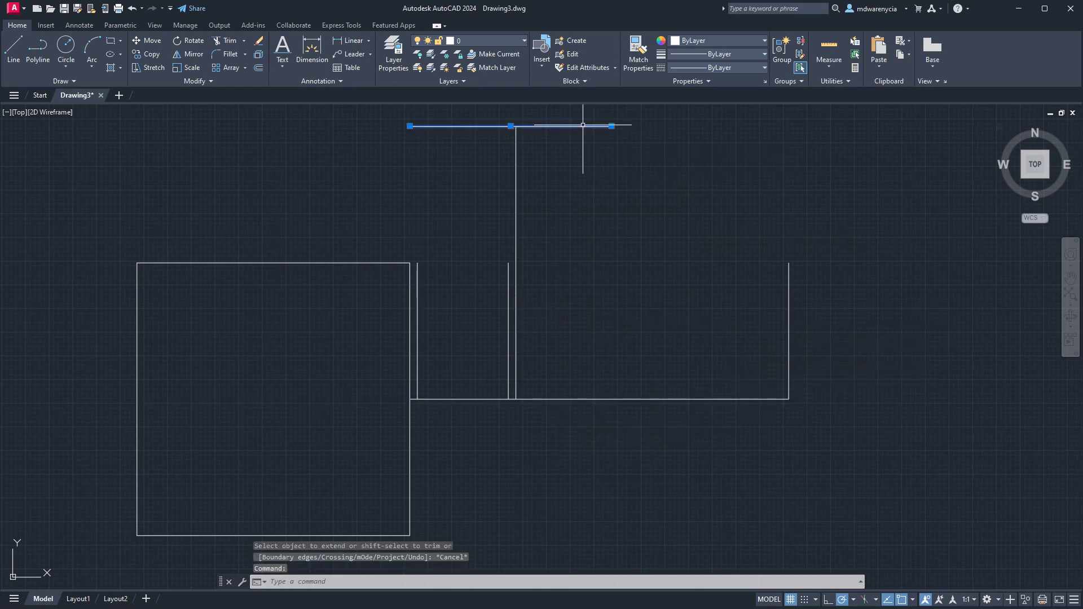
{"action": "left_click", "coordinate": [613, 126]}
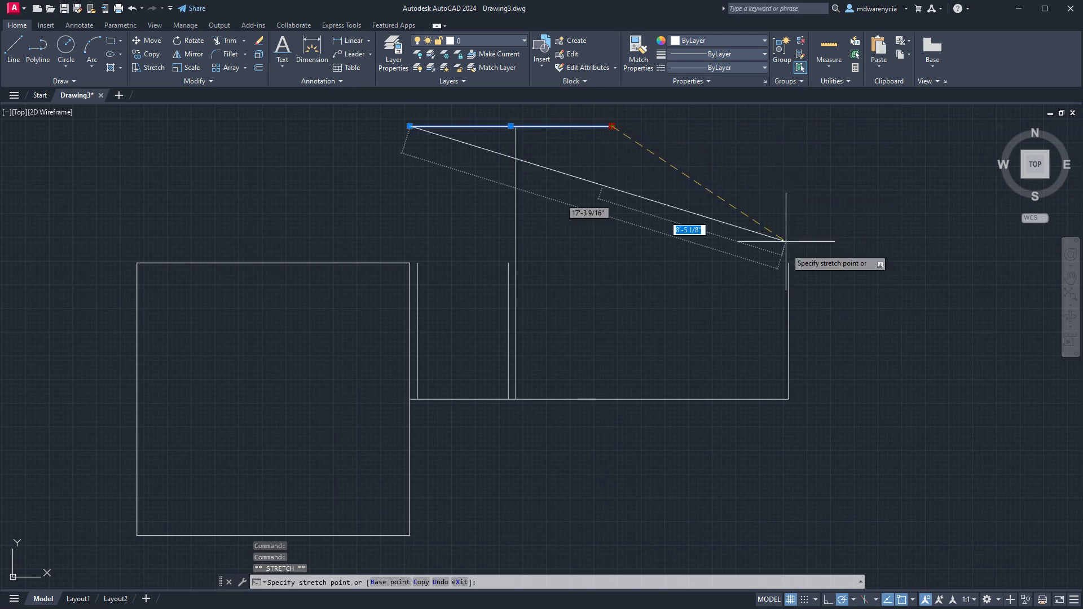
{"action": "left_click", "coordinate": [789, 127]}
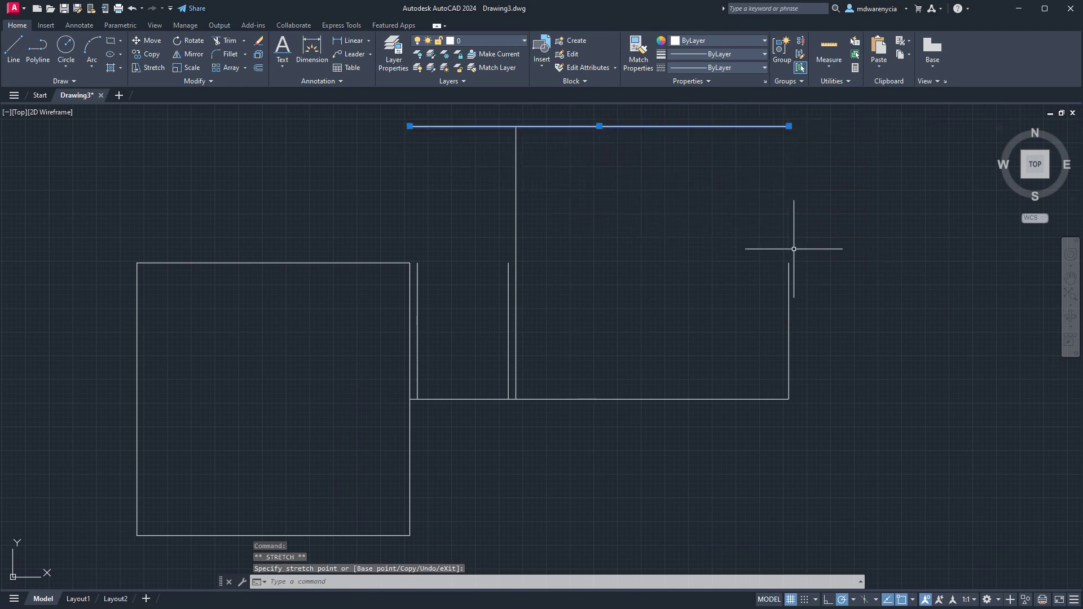
{"action": "key", "text": "Return"}
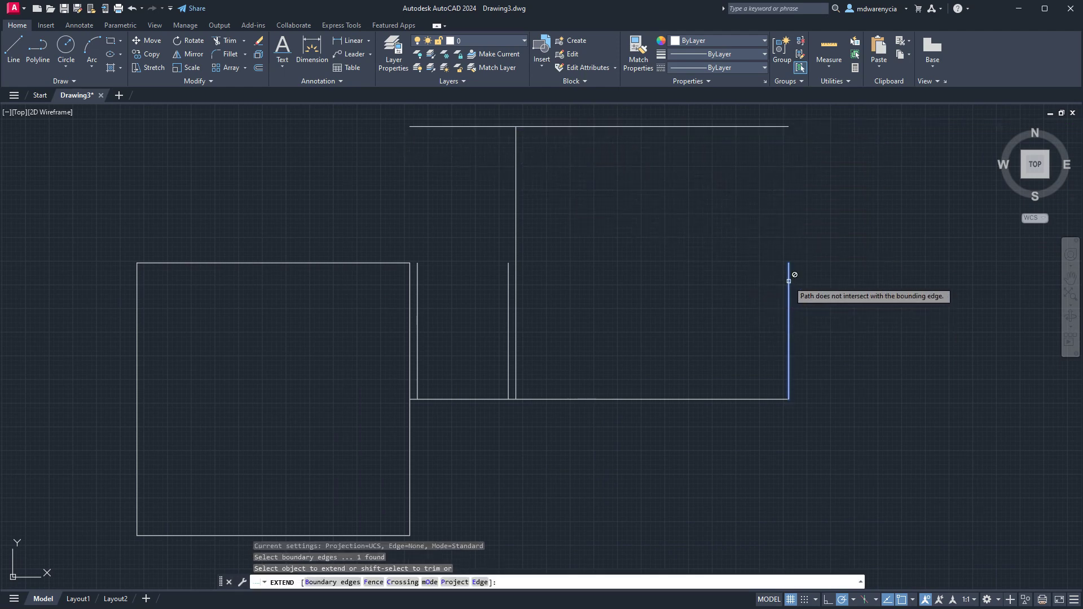
{"action": "key", "text": "Escape"}
{"action": "key", "text": "Escape"}
{"action": "left_click", "coordinate": [788, 286]}
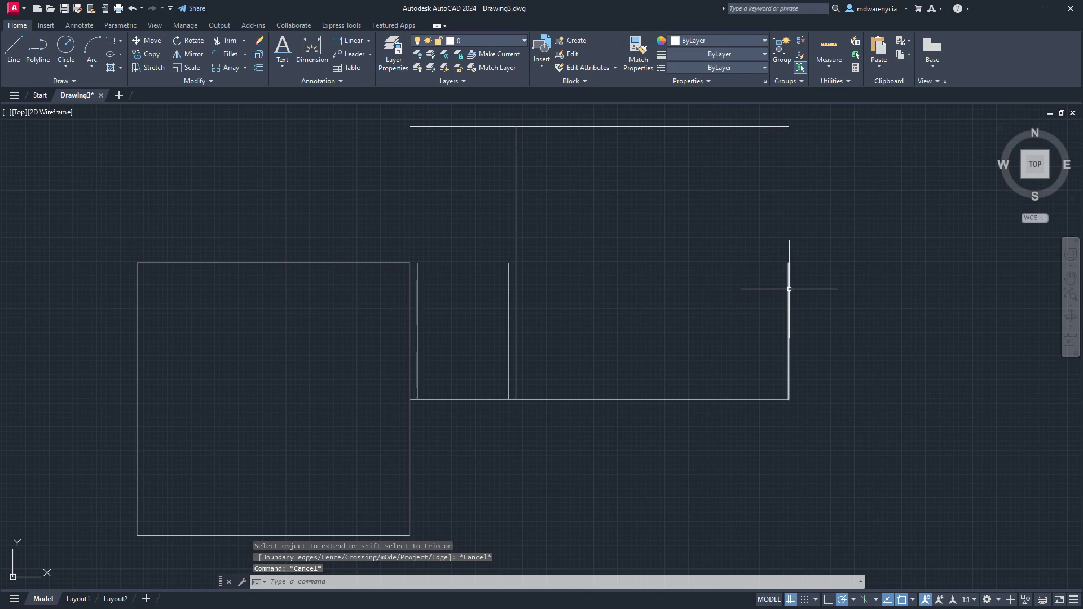
{"action": "key", "text": "Escape"}
{"action": "left_click", "coordinate": [772, 127]}
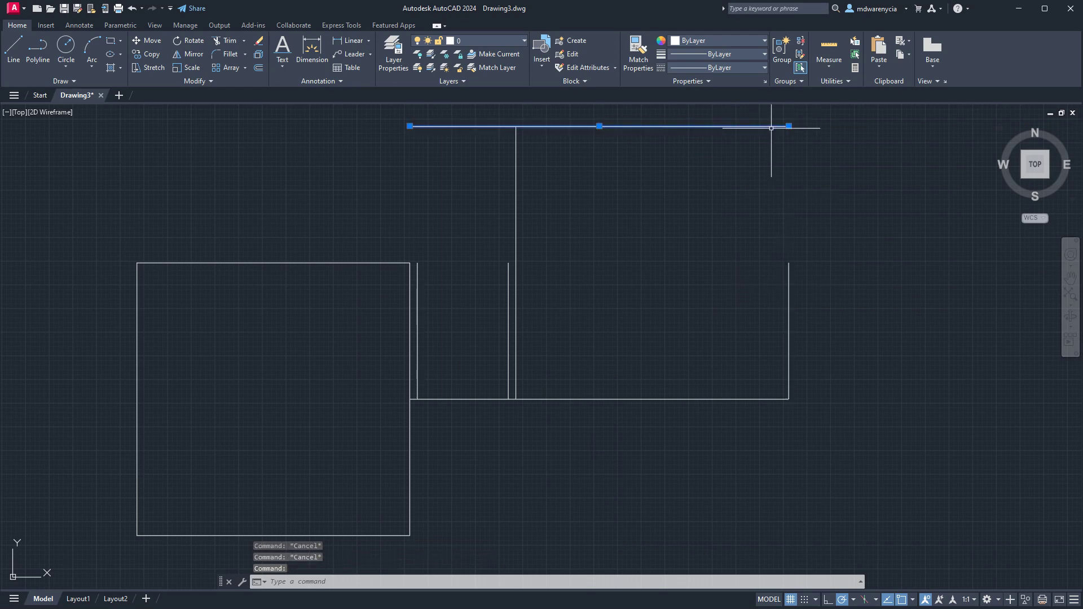
{"action": "key", "text": "Escape"}
{"action": "left_click", "coordinate": [789, 298]}
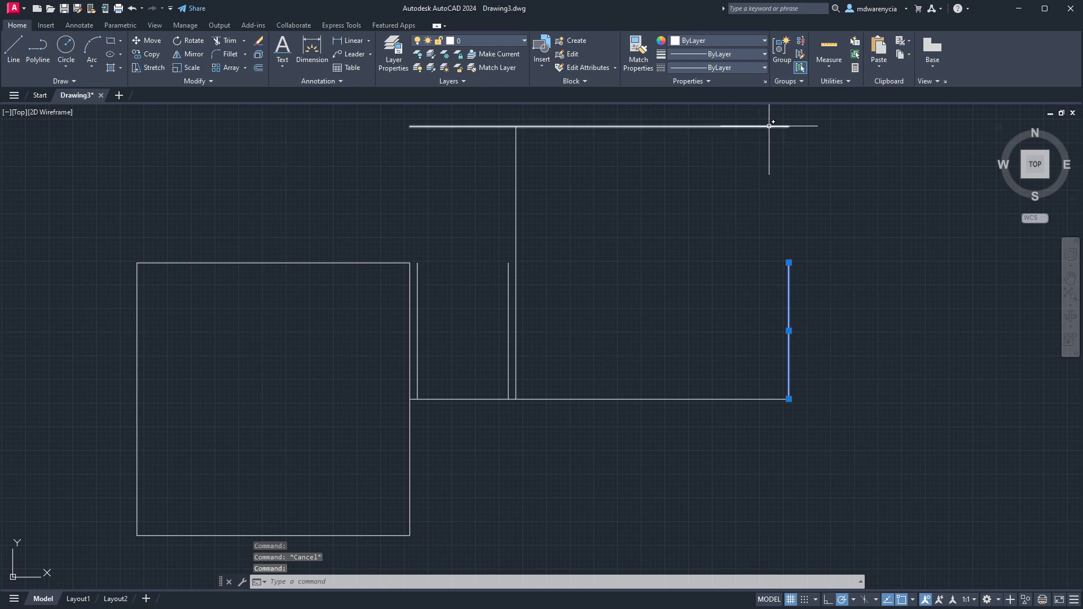
{"action": "type", "text": "ex"}
{"action": "key", "text": "Return"}
{"action": "key", "text": "Escape"}
{"action": "key", "text": "Escape"}
Step: Stretch the upper endpoint of the far vertical line up to the right end of the upper horizontal line
{"action": "left_click", "coordinate": [818, 332]}
{"action": "left_click", "coordinate": [775, 302]}
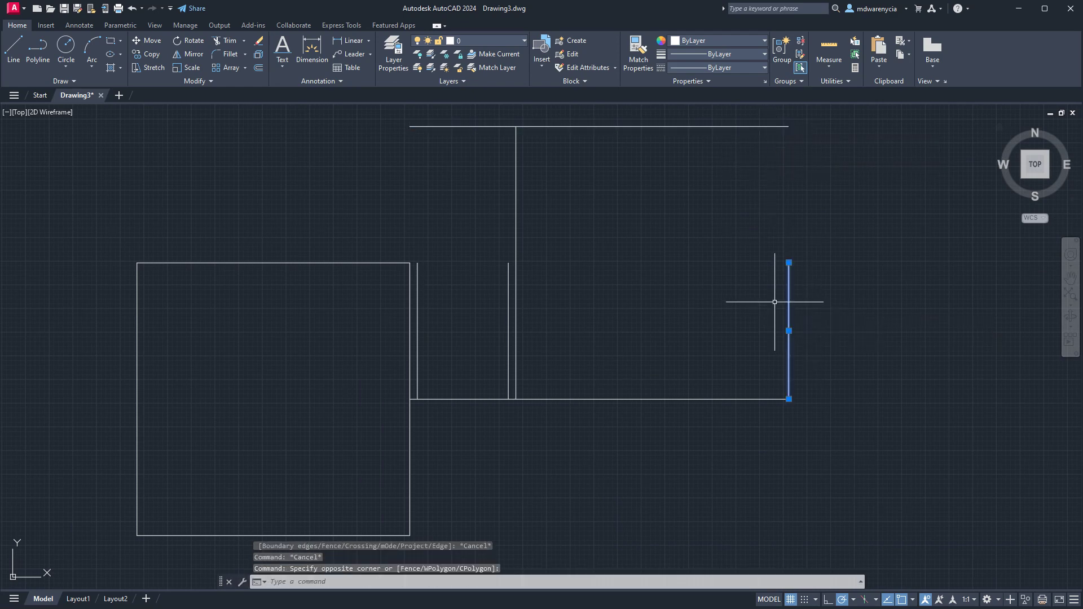
{"action": "left_click", "coordinate": [788, 262]}
{"action": "left_click", "coordinate": [789, 126]}
{"action": "key", "text": "Escape"}
{"action": "key", "text": "Escape"}
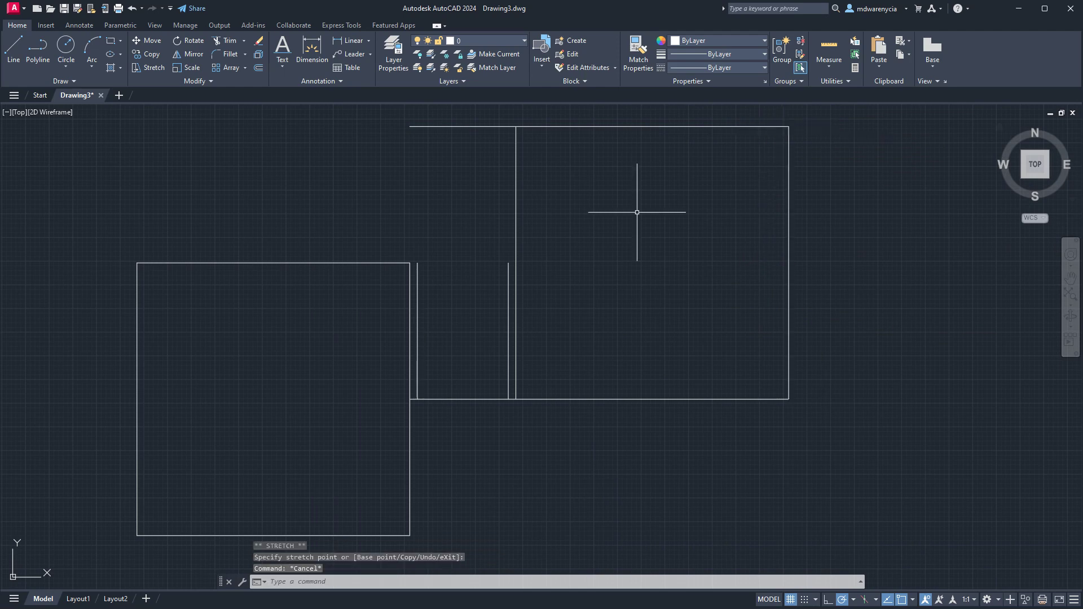
Step: Stretch the top of the shorter line of the second room's left wall up to the upper horizontal line
{"action": "middle_click_drag", "start_coordinate": [508, 228], "coordinate": [571, 285]}
{"action": "left_click", "coordinate": [568, 336]}
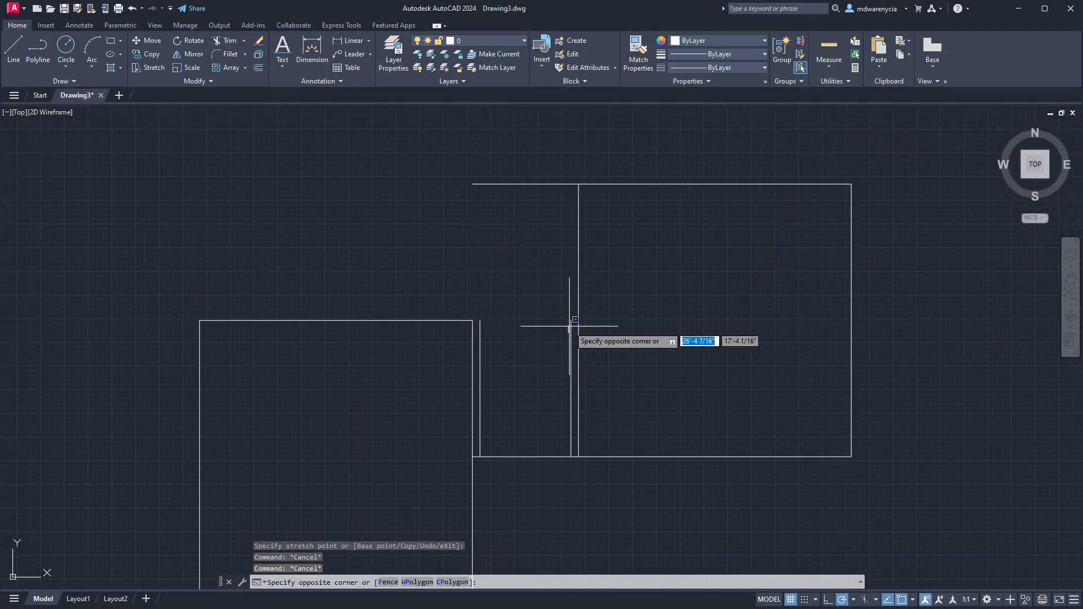
{"action": "left_click", "coordinate": [572, 333]}
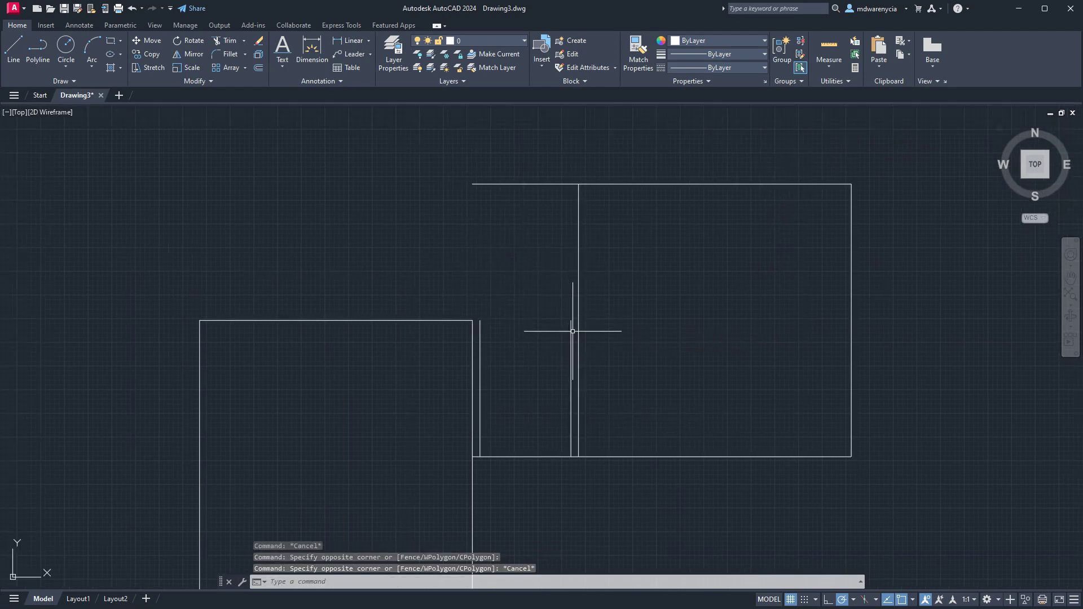
{"action": "left_click", "coordinate": [571, 320]}
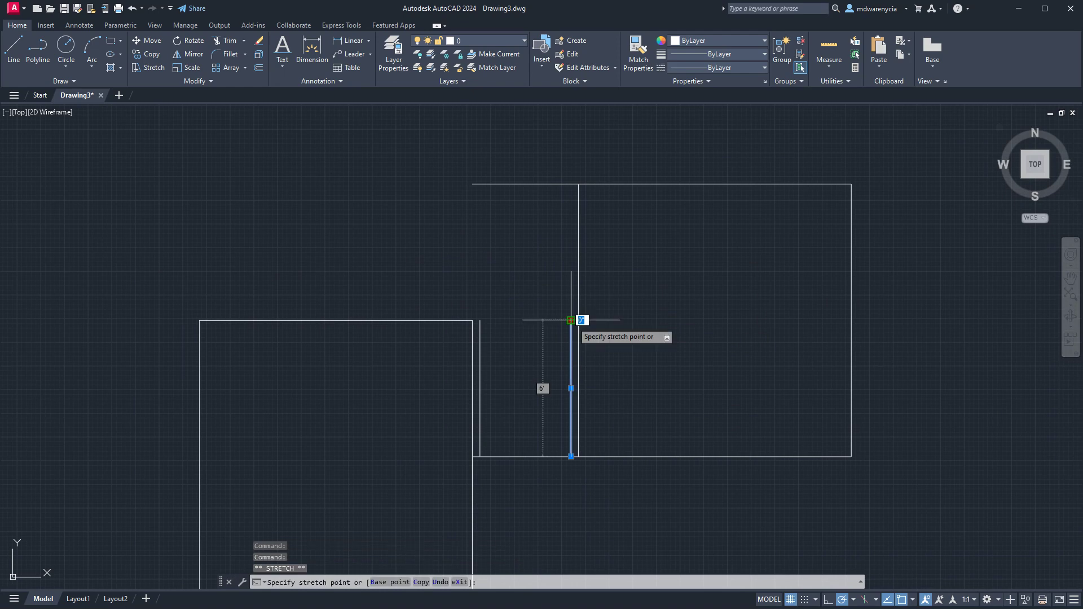
{"action": "left_click", "coordinate": [570, 184]}
{"action": "key", "text": "Escape"}
Step: Offset the first square's top edge 4" upward to give the wall its thickness
{"action": "left_click", "coordinate": [406, 336]}
{"action": "left_click", "coordinate": [388, 304]}
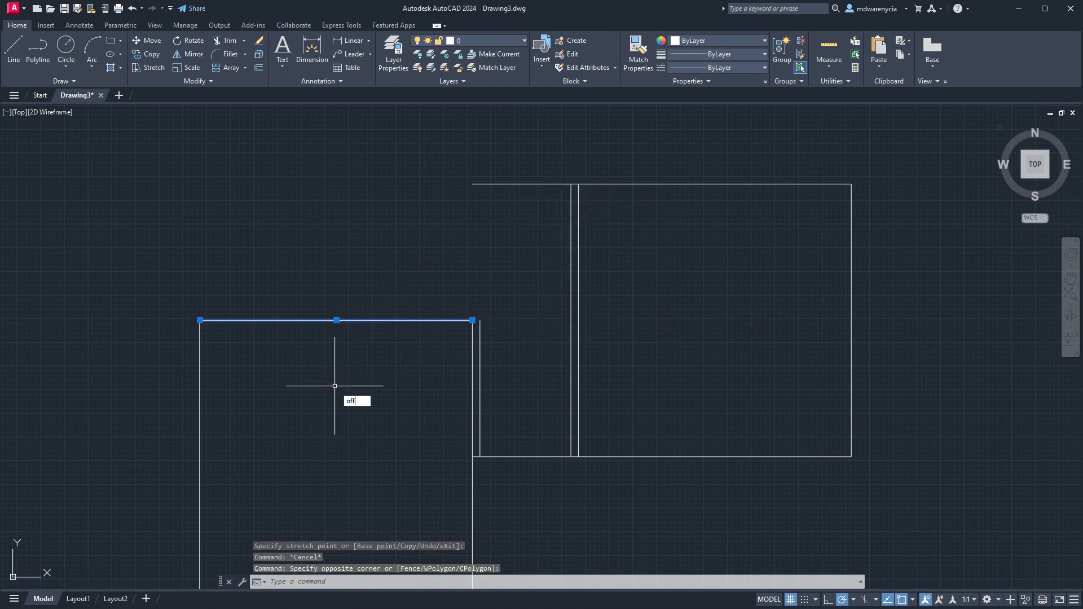
{"action": "type", "text": "off"}
{"action": "key", "text": "Return"}
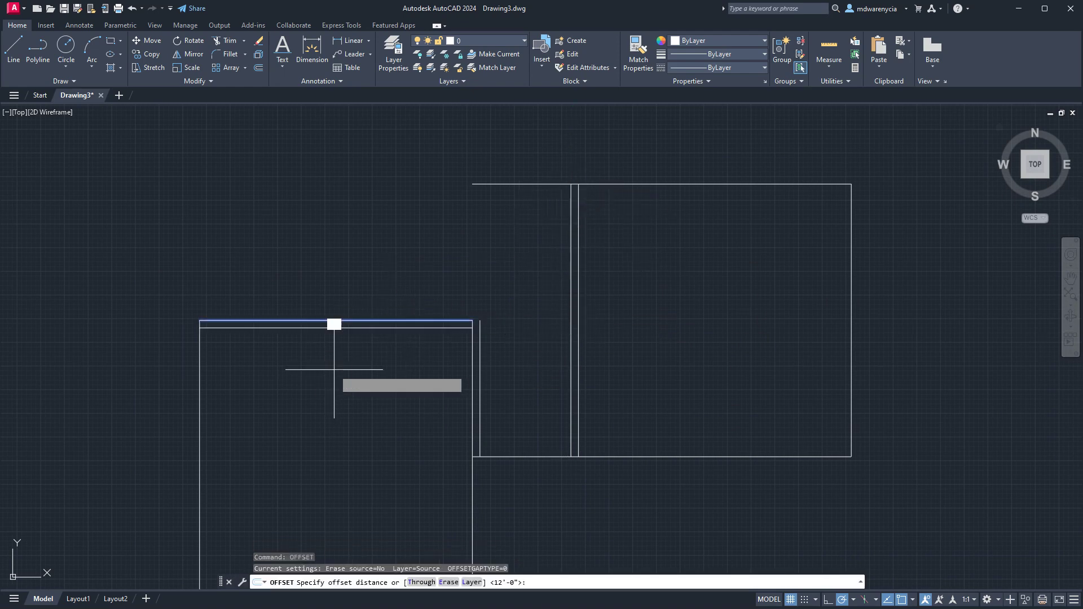
{"action": "key", "text": "Return"}
{"action": "left_click", "coordinate": [334, 321]}
{"action": "left_click", "coordinate": [295, 266]}
{"action": "key", "text": "Escape"}
{"action": "key", "text": "Escape"}
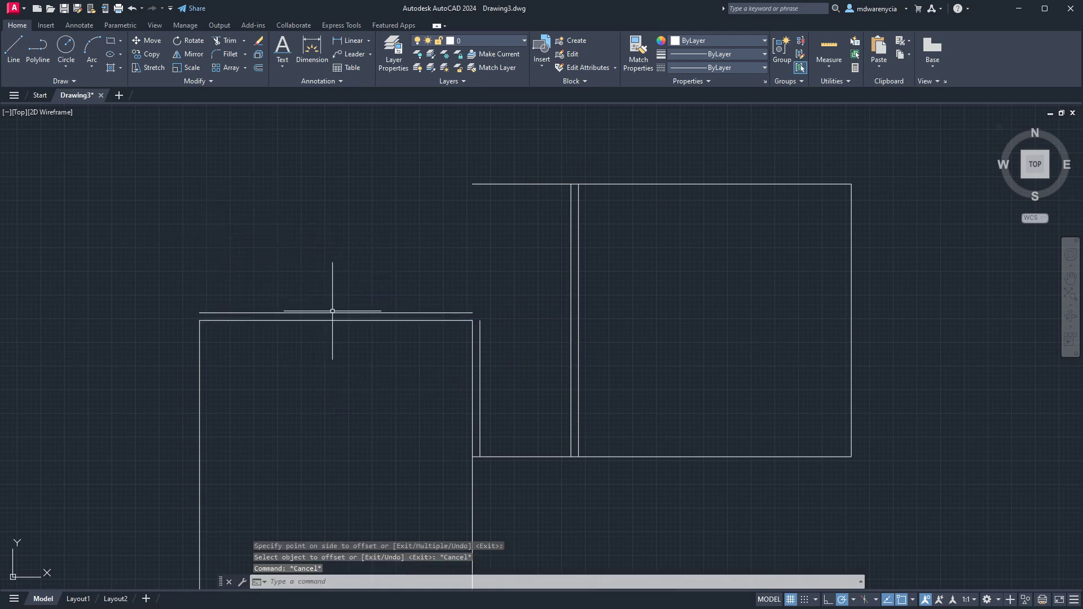
Step: Offset the new outer wall line above the square 5' upward
{"action": "left_click", "coordinate": [336, 312]}
{"action": "type", "text": "offset"}
{"action": "key", "text": "Return"}
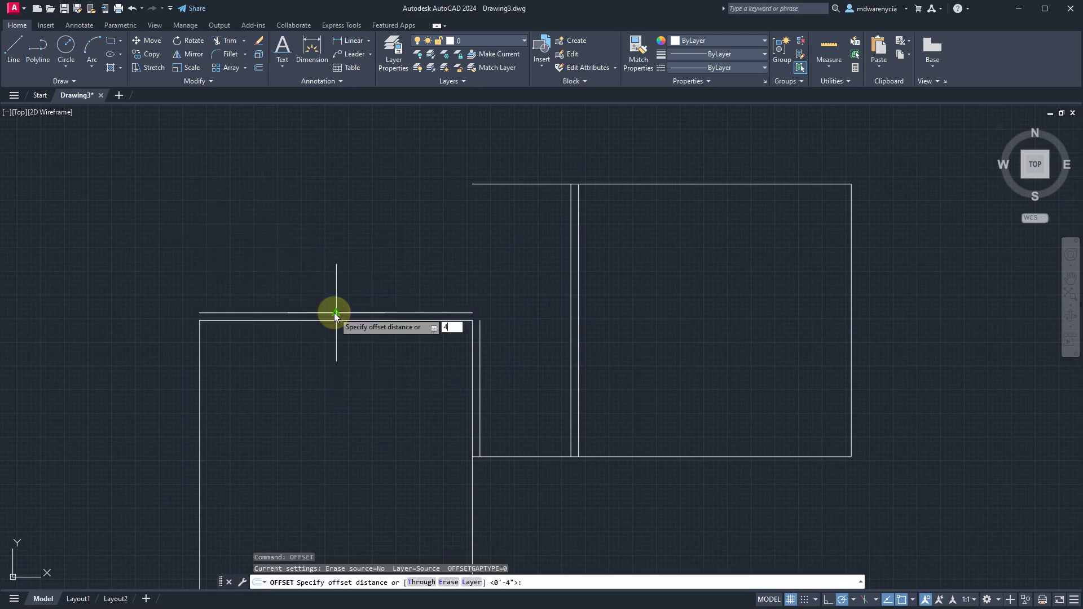
{"action": "type", "text": "5'"}
{"action": "key", "text": "Return"}
{"action": "left_click", "coordinate": [293, 233]}
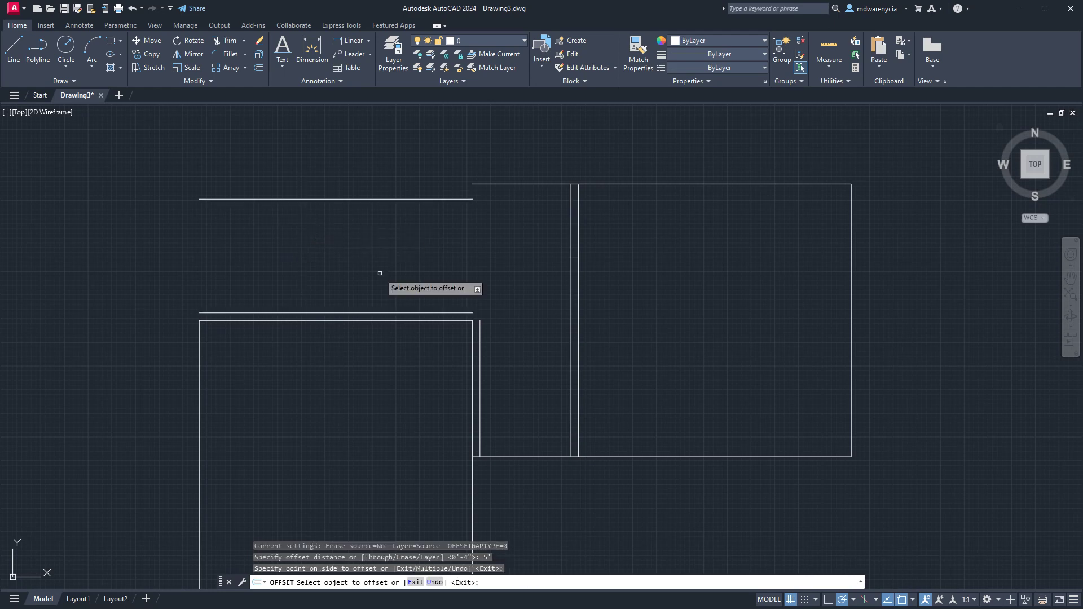
{"action": "key", "text": "Escape"}
{"action": "key", "text": "Escape"}
{"action": "key", "text": "Escape"}
Step: Draw a vertical line joining the left ends of the two horizontal lines above the square
{"action": "mouse_move", "coordinate": [203, 327]}
{"action": "middle_mouse_down"}
{"action": "mouse_move", "coordinate": [464, 210]}
{"action": "mouse_move", "coordinate": [453, 345]}
{"action": "middle_mouse_up"}
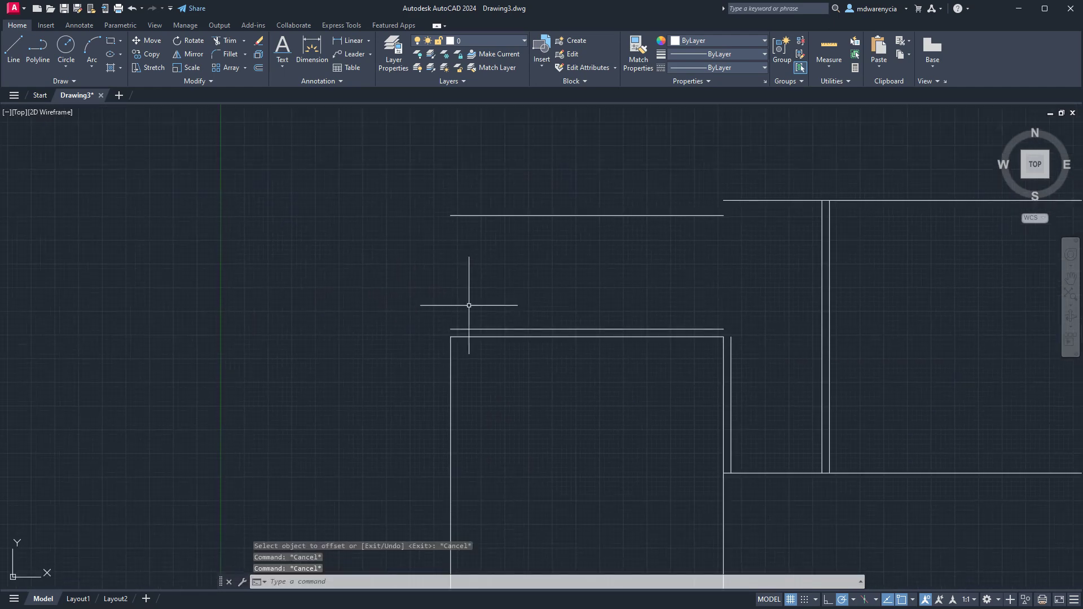
{"action": "type", "text": "line"}
{"action": "key", "text": "Return"}
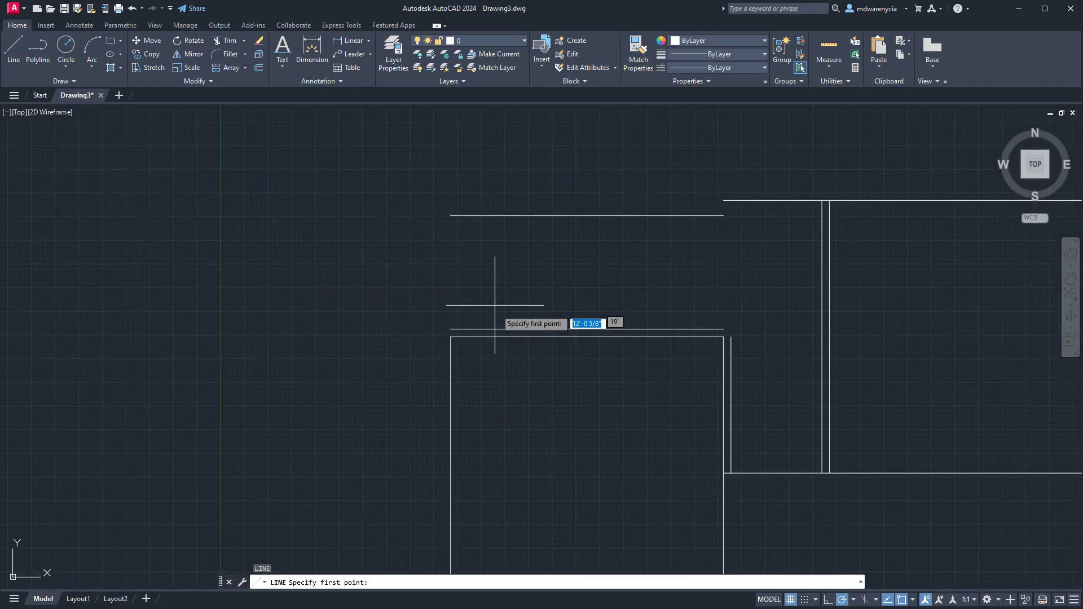
{"action": "left_click", "coordinate": [452, 329]}
{"action": "left_click", "coordinate": [451, 215]}
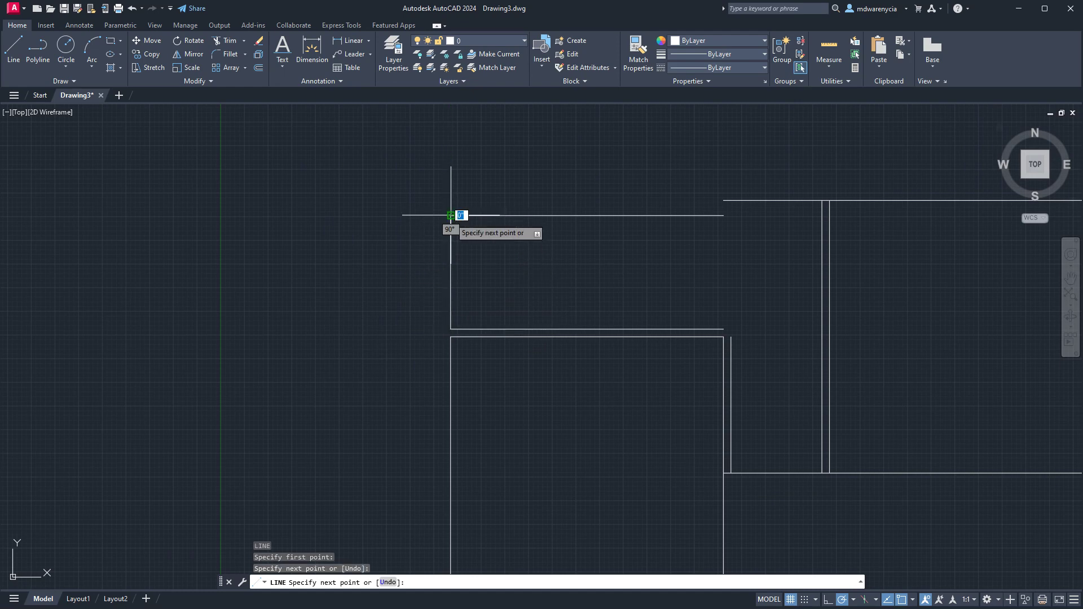
{"action": "key", "text": "Escape"}
{"action": "key", "text": "Escape"}
Step: Offset the small room's left vertical line 8' to the right
{"action": "left_click", "coordinate": [477, 266]}
{"action": "left_click", "coordinate": [390, 247]}
{"action": "type", "text": "of"}
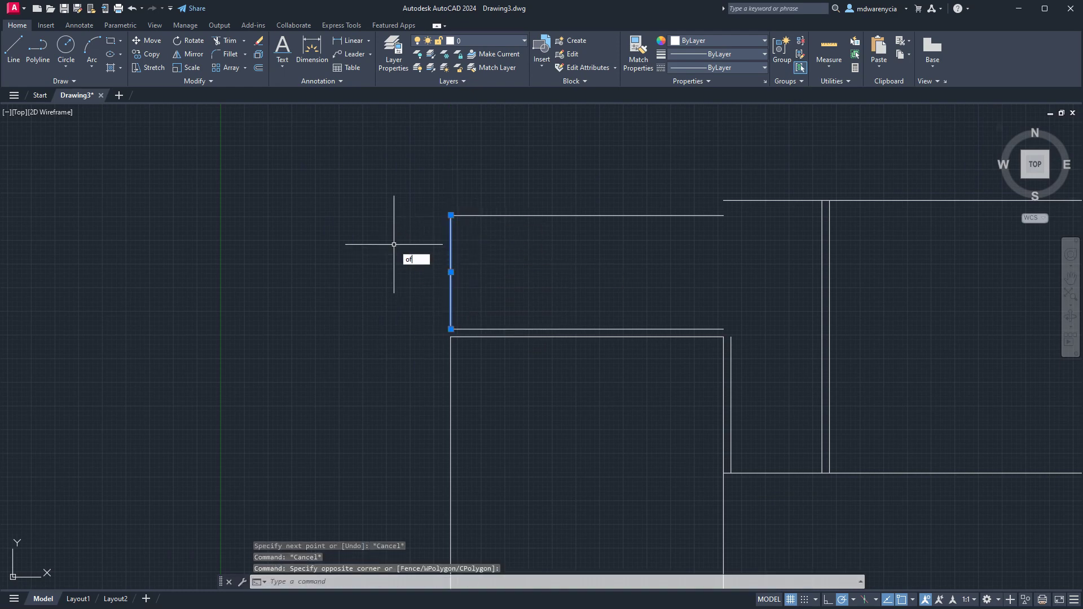
{"action": "type", "text": "fset"}
{"action": "key", "text": "Return"}
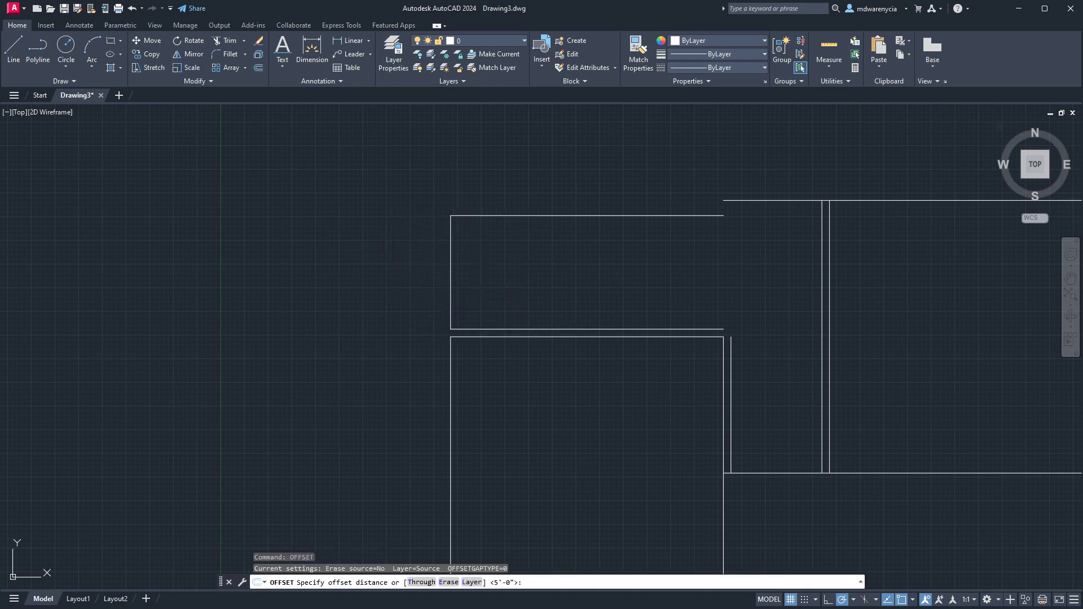
{"action": "type", "text": "8'"}
{"action": "key", "text": "Return"}
{"action": "left_click", "coordinate": [668, 258]}
{"action": "key", "text": "Escape"}
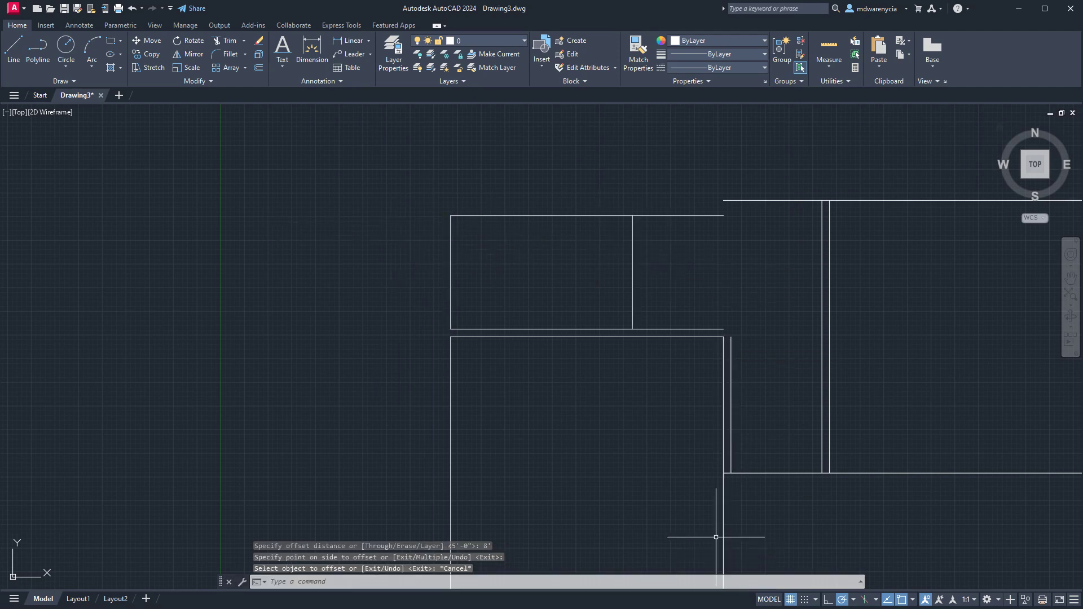
Step: Offset the small room's right vertical wall line 4" to the right
{"action": "left_click", "coordinate": [691, 249]}
{"action": "left_click", "coordinate": [613, 248]}
{"action": "type", "text": "offse"}
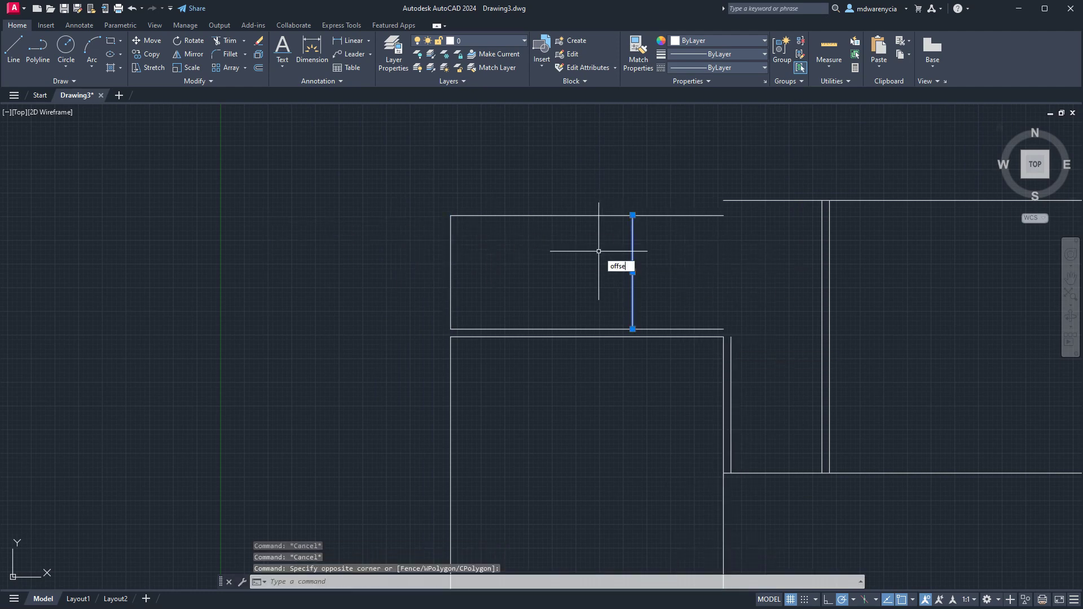
{"action": "type", "text": "t"}
{"action": "key", "text": "Return"}
{"action": "type", "text": "4"}
{"action": "key", "text": "Return"}
{"action": "left_click", "coordinate": [631, 250]}
{"action": "left_click", "coordinate": [764, 244]}
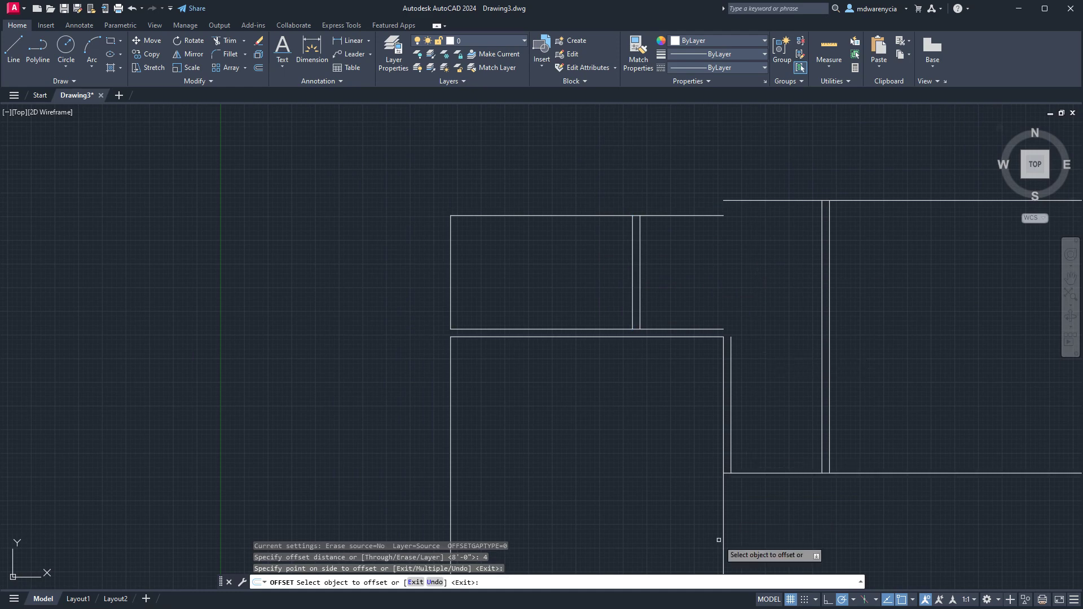
{"action": "middle_click_drag", "start_coordinate": [639, 437], "coordinate": [536, 260]}
{"action": "key", "text": "Escape"}
Step: Shorten the small room's top wall line so it ends at the inner line of its right wall
{"action": "left_click", "coordinate": [531, 220]}
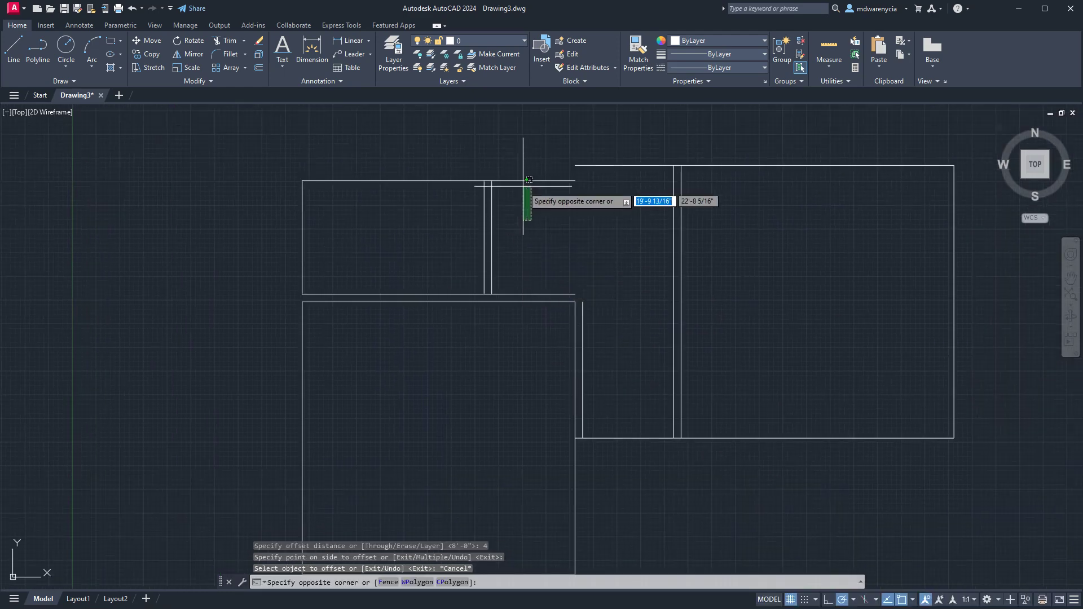
{"action": "left_click", "coordinate": [529, 179]}
{"action": "left_click", "coordinate": [573, 180]}
{"action": "left_click", "coordinate": [476, 180]}
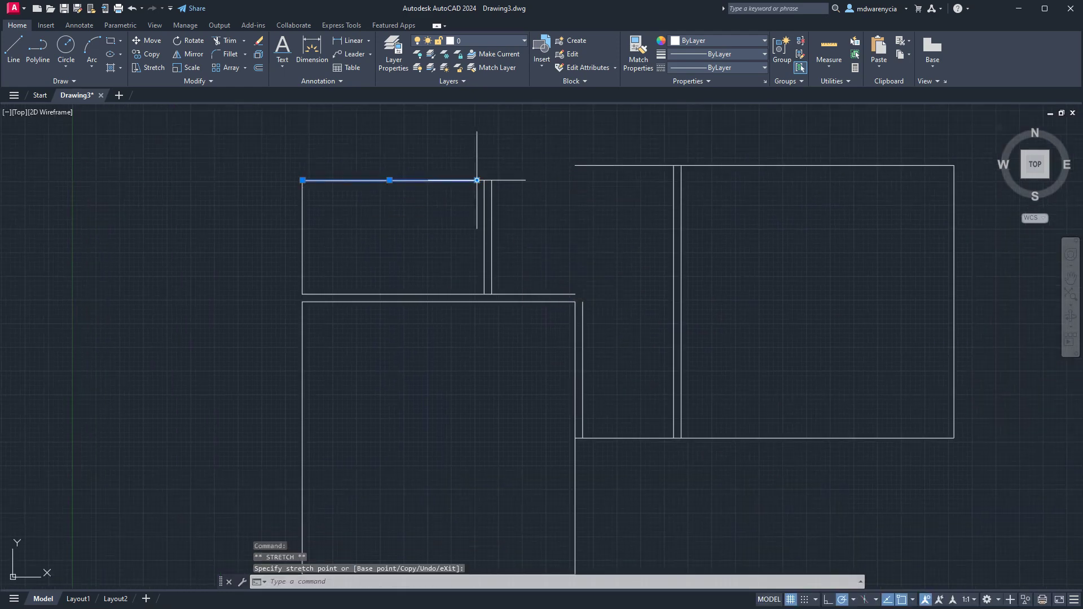
{"action": "scroll", "coordinate": [480, 181], "scroll_direction": "up", "scroll_amount": 5}
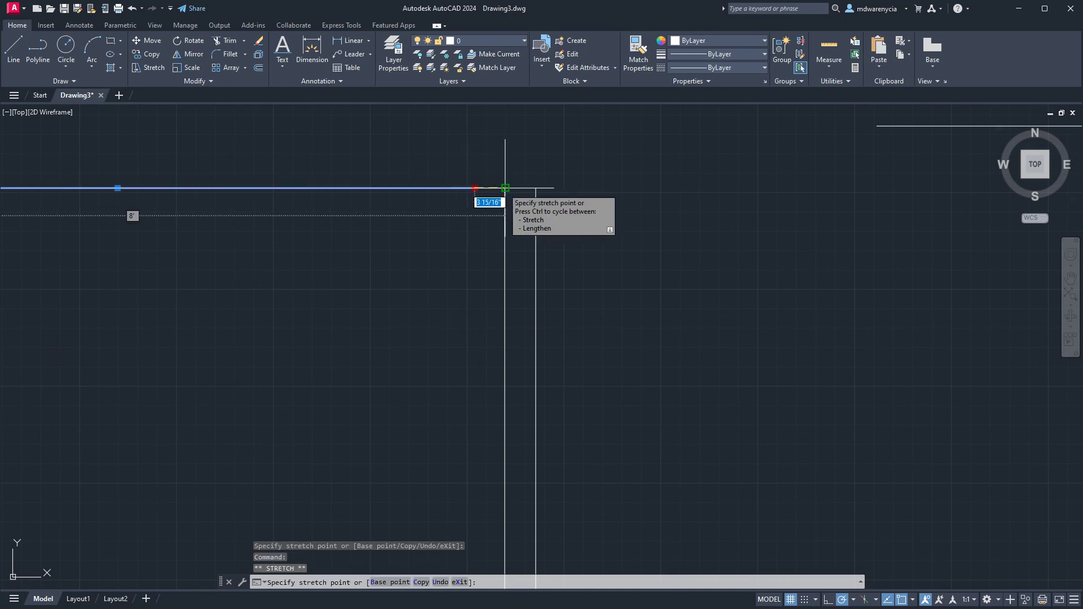
{"action": "scroll", "coordinate": [431, 232], "scroll_direction": "down", "scroll_amount": 10}
{"action": "scroll", "coordinate": [459, 282], "scroll_direction": "up", "scroll_amount": 6}
{"action": "scroll", "coordinate": [467, 295], "scroll_direction": "down", "scroll_amount": 6}
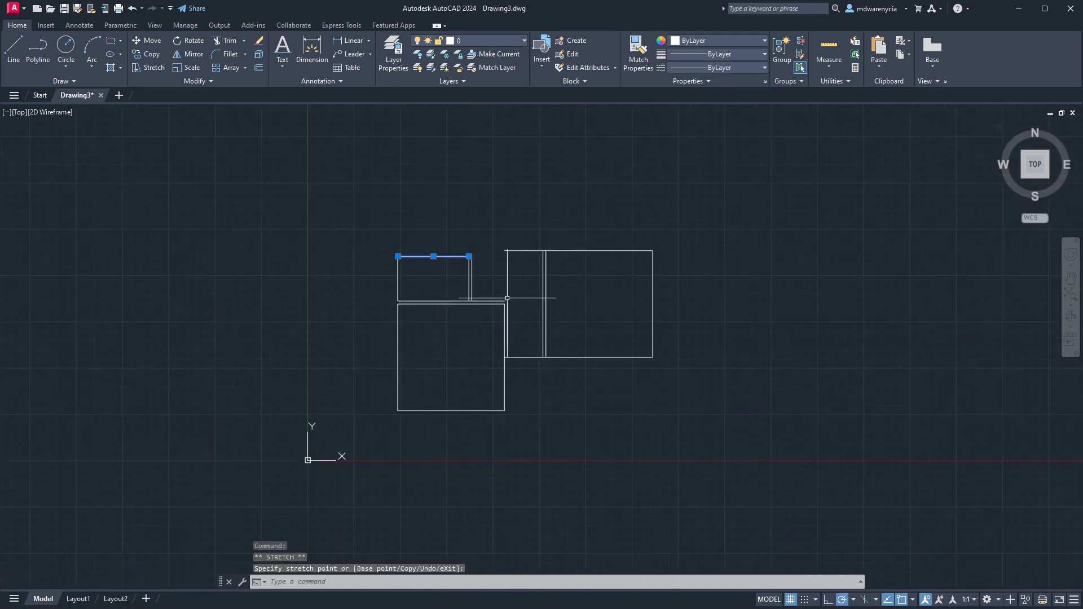
{"action": "scroll", "coordinate": [414, 291], "scroll_direction": "up", "scroll_amount": 6}
{"action": "key", "text": "Escape"}
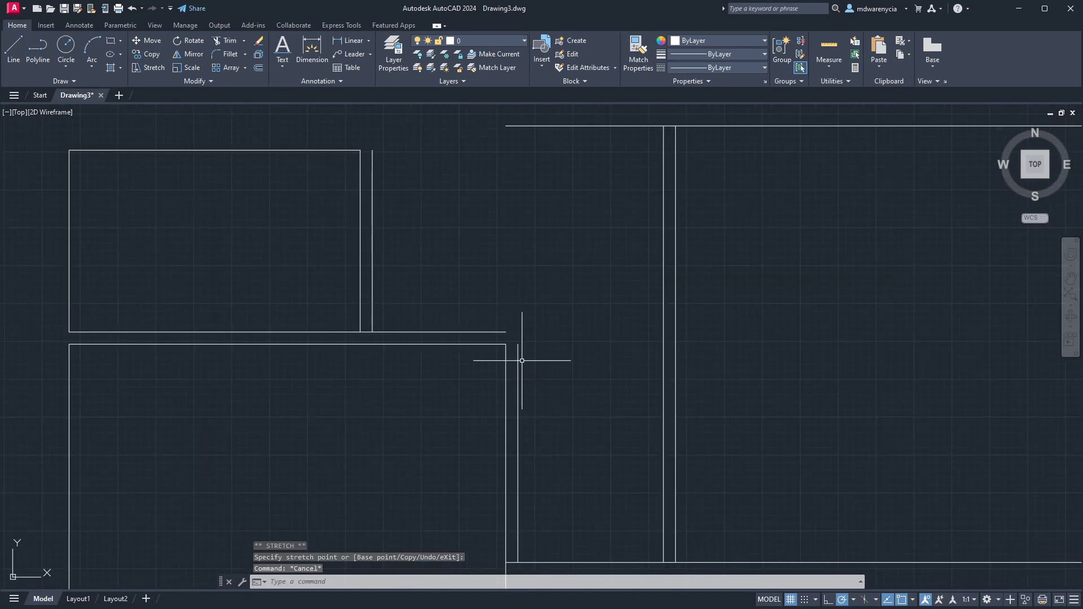
{"action": "left_click", "coordinate": [515, 355]}
{"action": "key", "text": "Escape"}
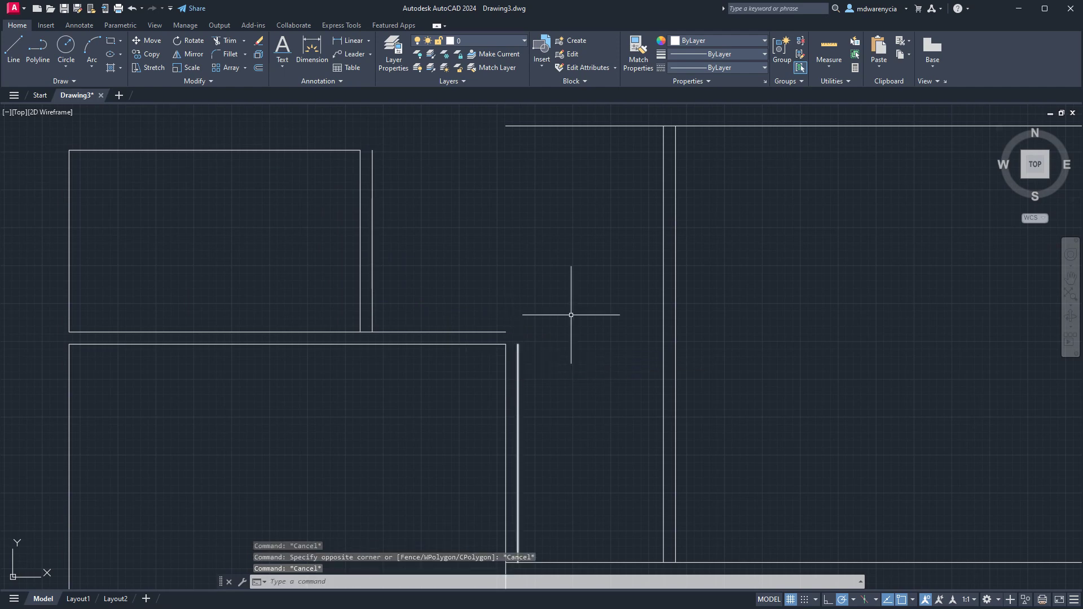
{"action": "type", "text": "fill"}
{"action": "key", "text": "Return"}
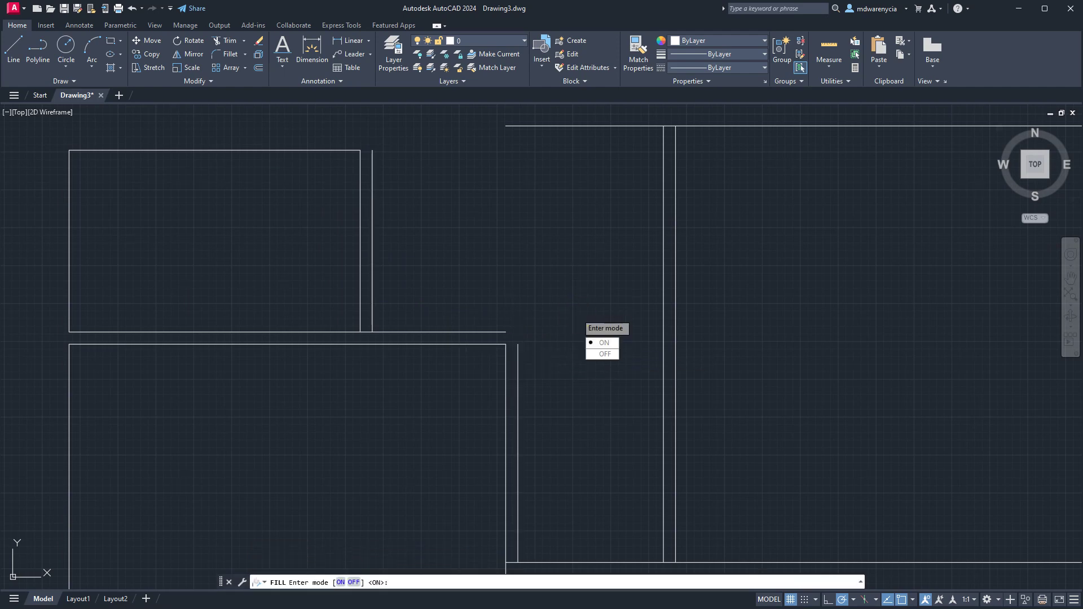
{"action": "key", "text": "Escape"}
Step: Fillet with radius 0 the horizontal wall line above the square and the offset vertical line beside its right edge into a corner
{"action": "key", "text": "Return"}
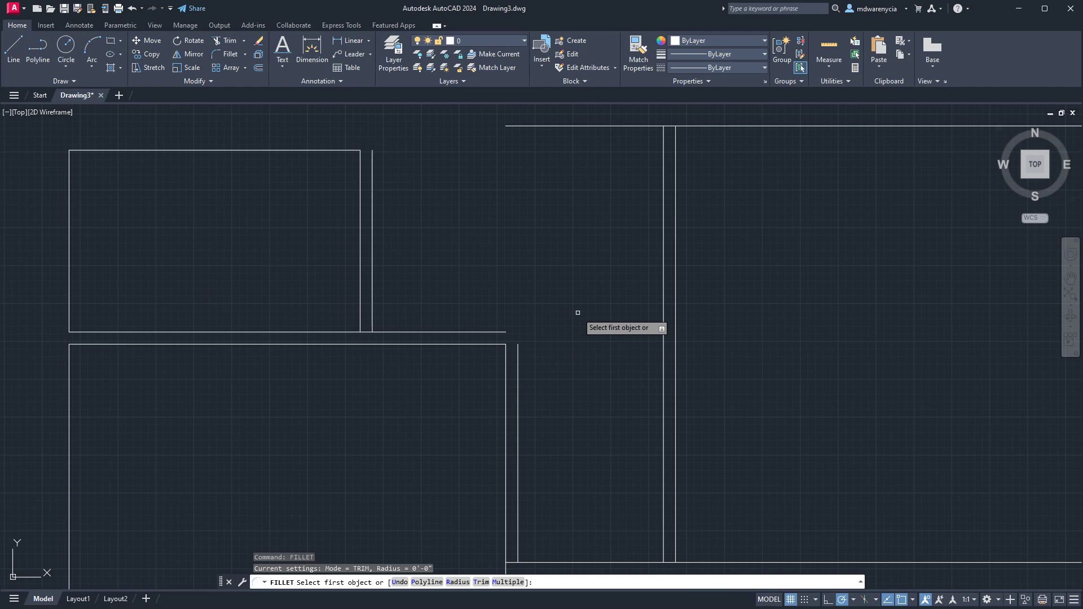
{"action": "type", "text": "r"}
{"action": "key", "text": "Return"}
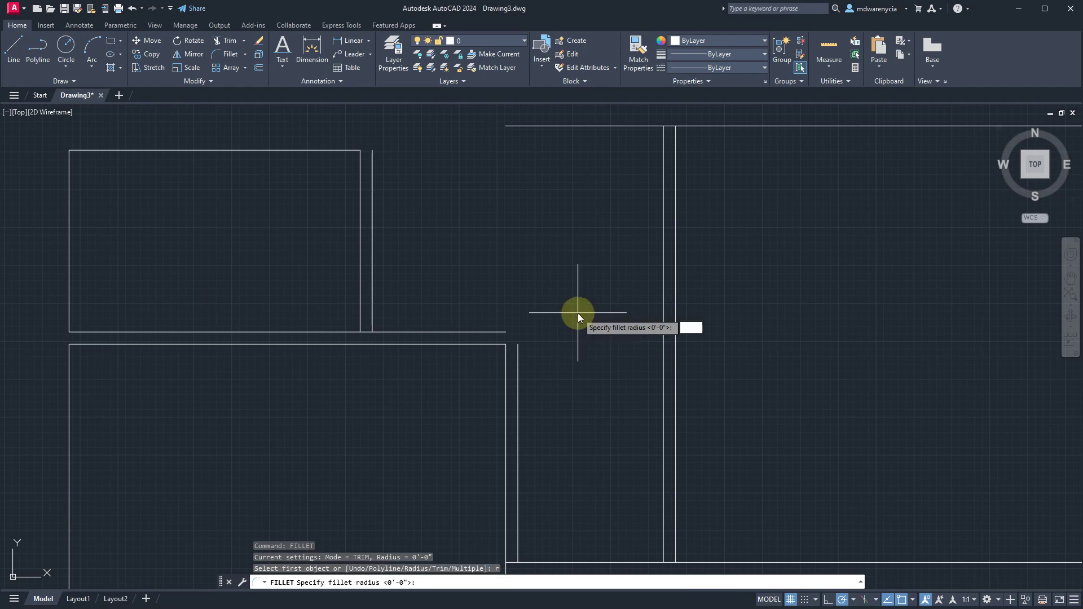
{"action": "type", "text": "0"}
{"action": "key", "text": "Return"}
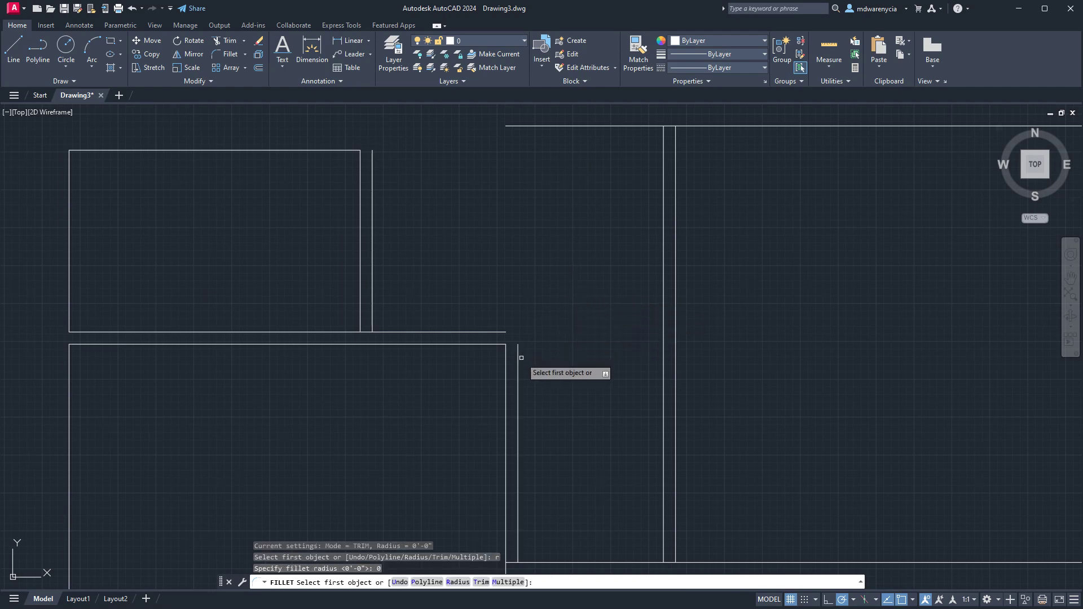
{"action": "left_click", "coordinate": [518, 347]}
{"action": "key", "text": "Escape"}
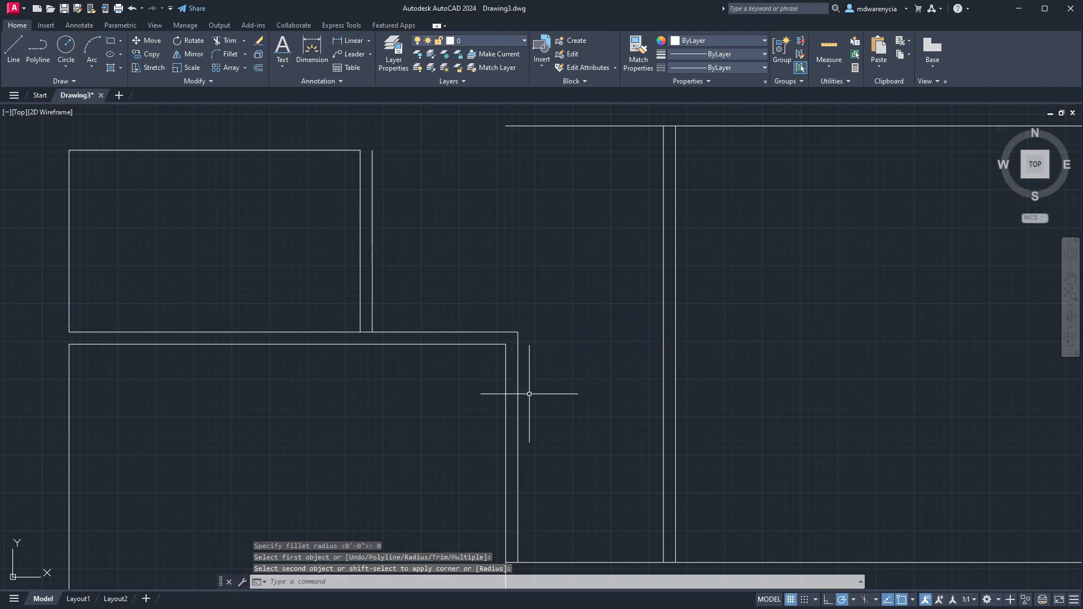
{"action": "scroll", "coordinate": [541, 387], "scroll_direction": "down", "scroll_amount": 8}
{"action": "scroll", "coordinate": [561, 345], "scroll_direction": "up", "scroll_amount": 5}
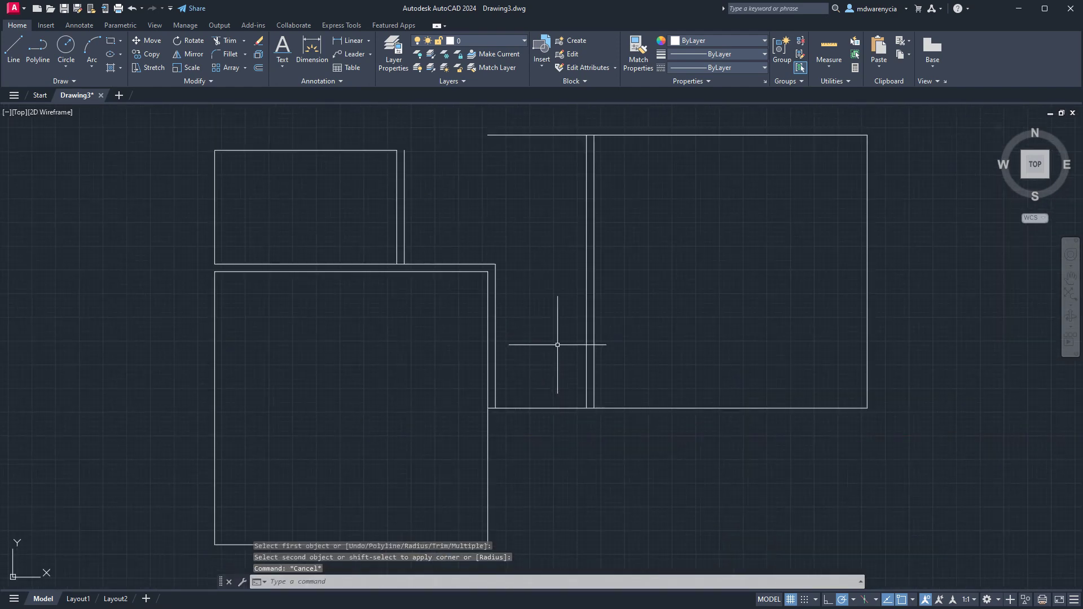
{"action": "left_click", "coordinate": [899, 497]}
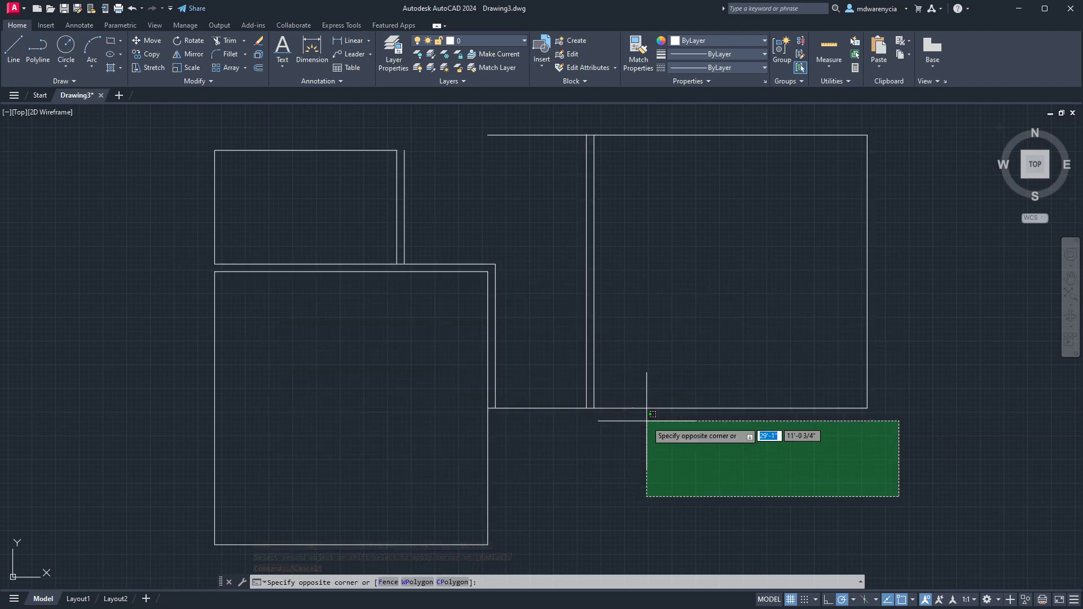
{"action": "left_click", "coordinate": [647, 420]}
{"action": "scroll", "coordinate": [647, 421], "scroll_direction": "down", "scroll_amount": 3}
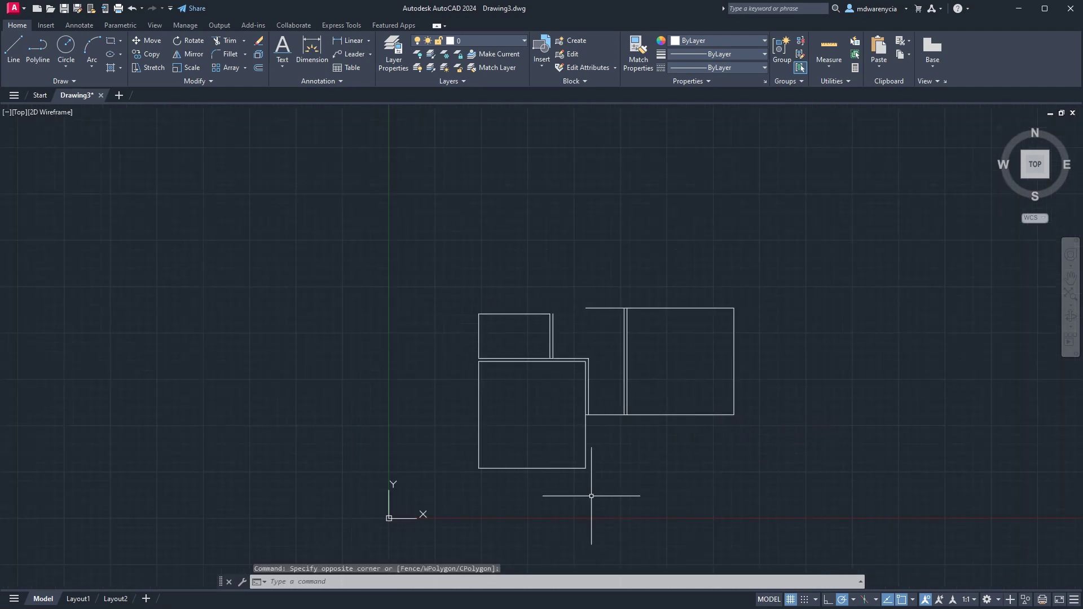
{"action": "key", "text": "Escape"}
{"action": "key", "text": "Escape"}
Step: Offset the small room's left wall line 6" outward to the left
{"action": "left_click", "coordinate": [484, 325]}
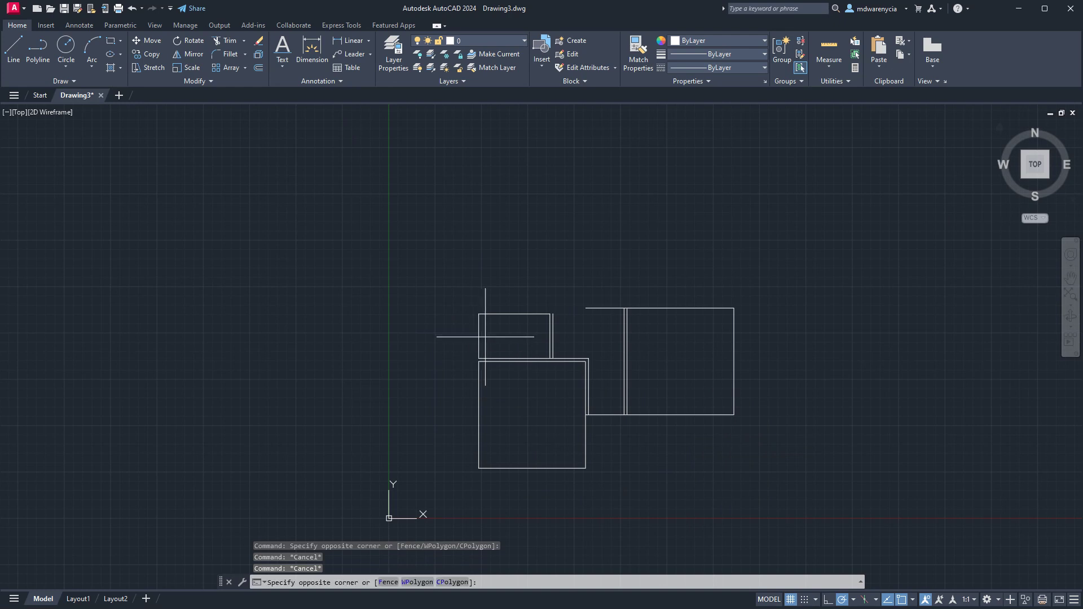
{"action": "left_click", "coordinate": [466, 331]}
{"action": "key", "text": "Return"}
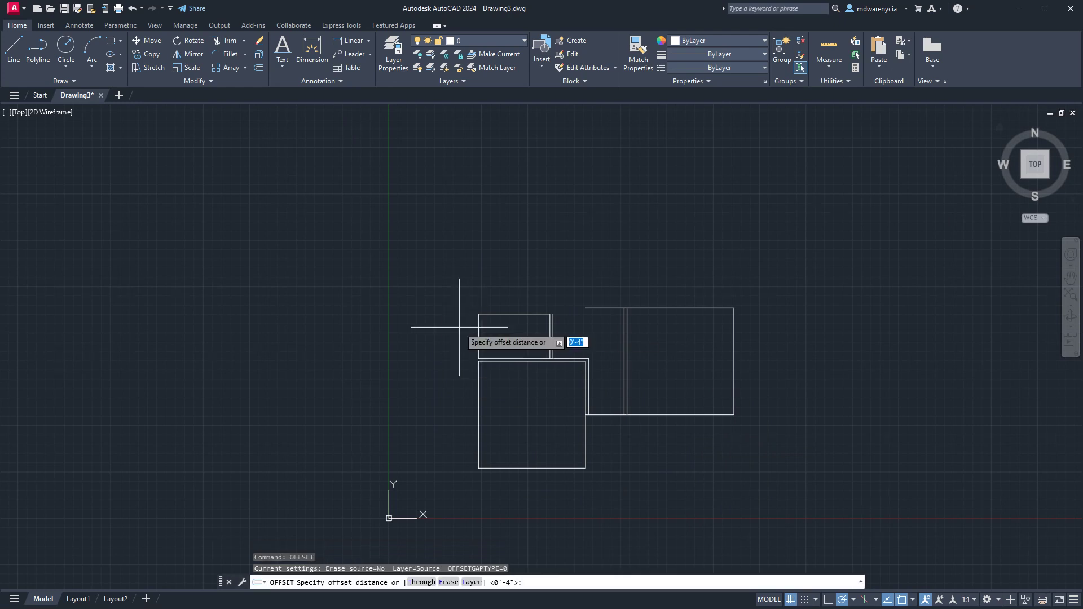
{"action": "type", "text": "6"}
{"action": "key", "text": "Return"}
{"action": "left_click", "coordinate": [478, 323]}
{"action": "left_click", "coordinate": [476, 350]}
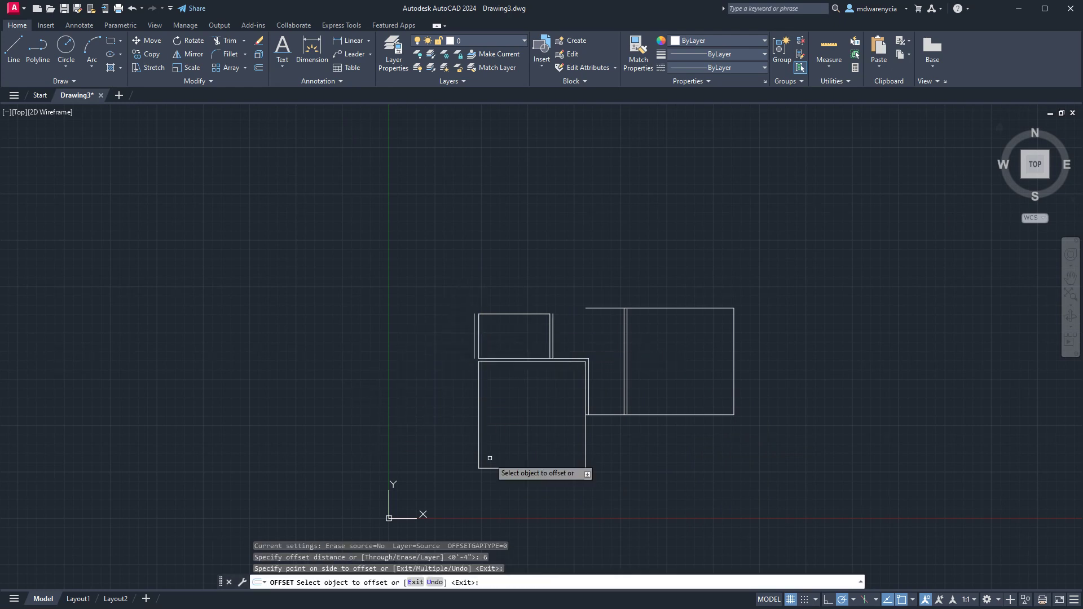
Step: Offset the lower-left square's bottom and right edges and the right-hand rooms' bottom line 6" outward
{"action": "left_click", "coordinate": [502, 466]}
{"action": "left_click", "coordinate": [501, 502]}
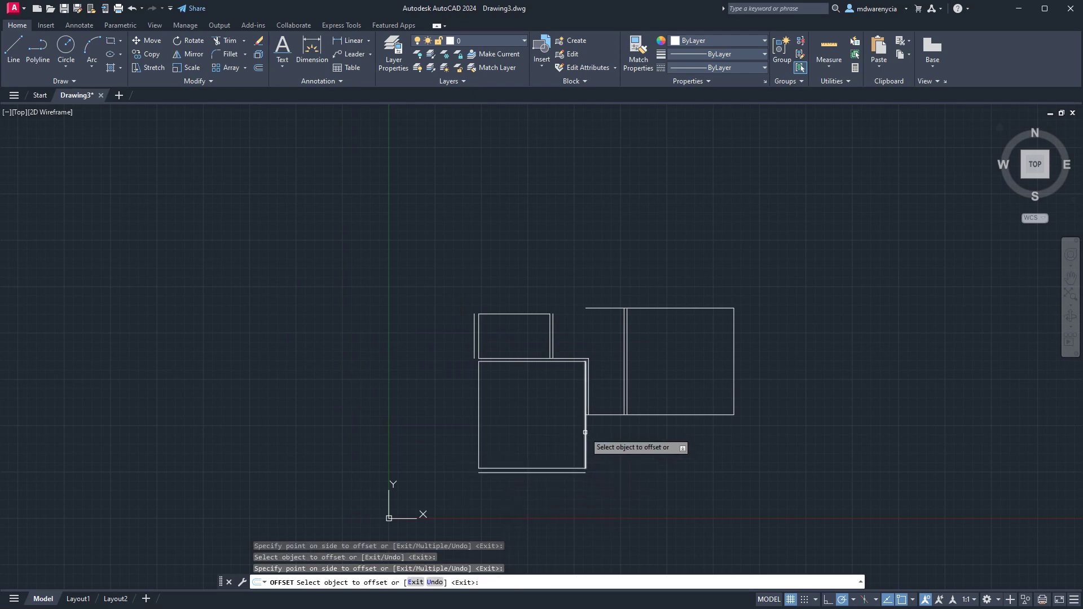
{"action": "left_click", "coordinate": [585, 435]}
{"action": "left_click", "coordinate": [654, 422]}
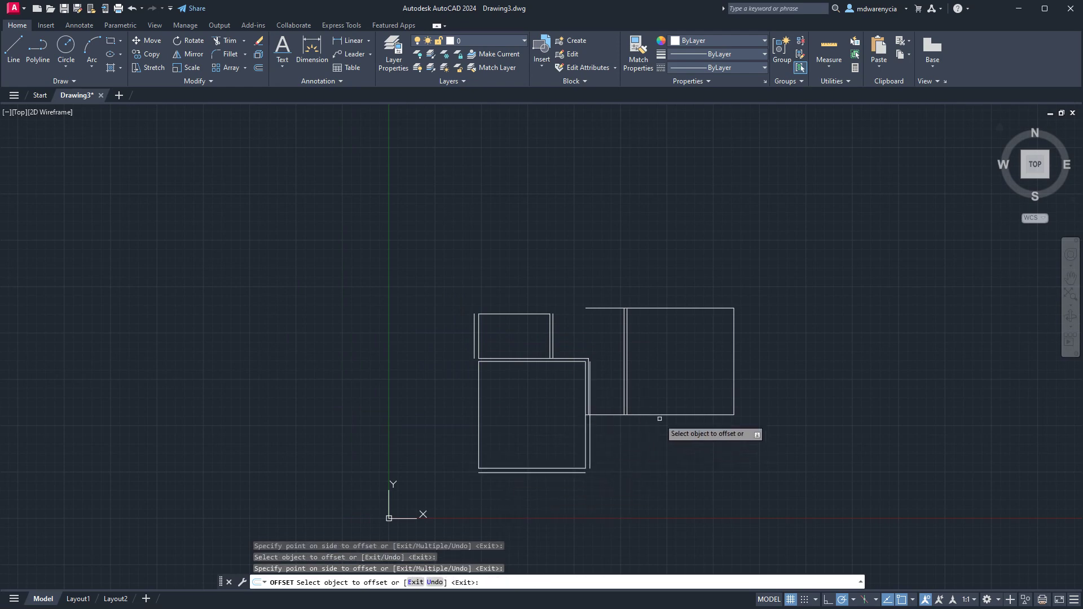
{"action": "left_click", "coordinate": [659, 416]}
{"action": "left_click", "coordinate": [660, 430]}
{"action": "key", "text": "Escape"}
{"action": "key", "text": "Escape"}
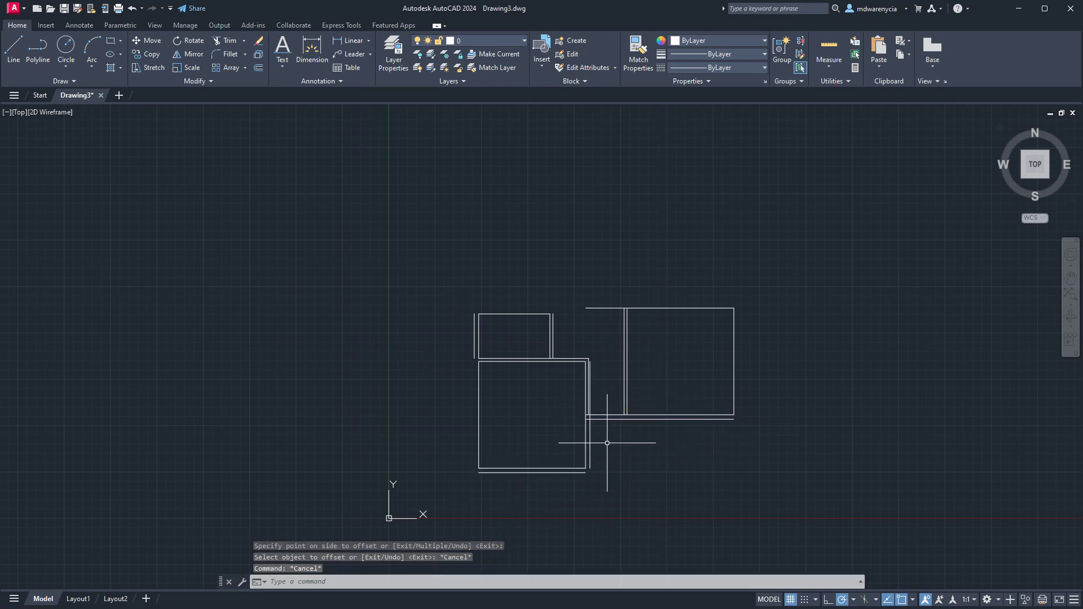
Step: Fillet the right-hand rooms' outer bottom line and the square's outer right line into a sharp corner, using the Multiple option
{"action": "type", "text": "fillet"}
{"action": "key", "text": "Return"}
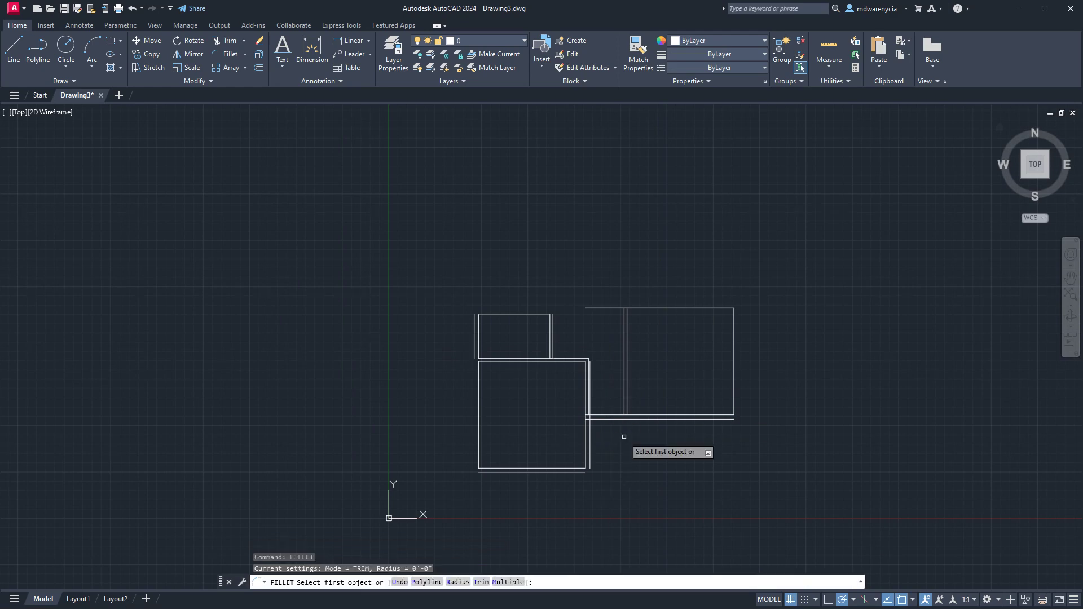
{"action": "type", "text": "r"}
{"action": "key", "text": "Return"}
{"action": "key", "text": "Return"}
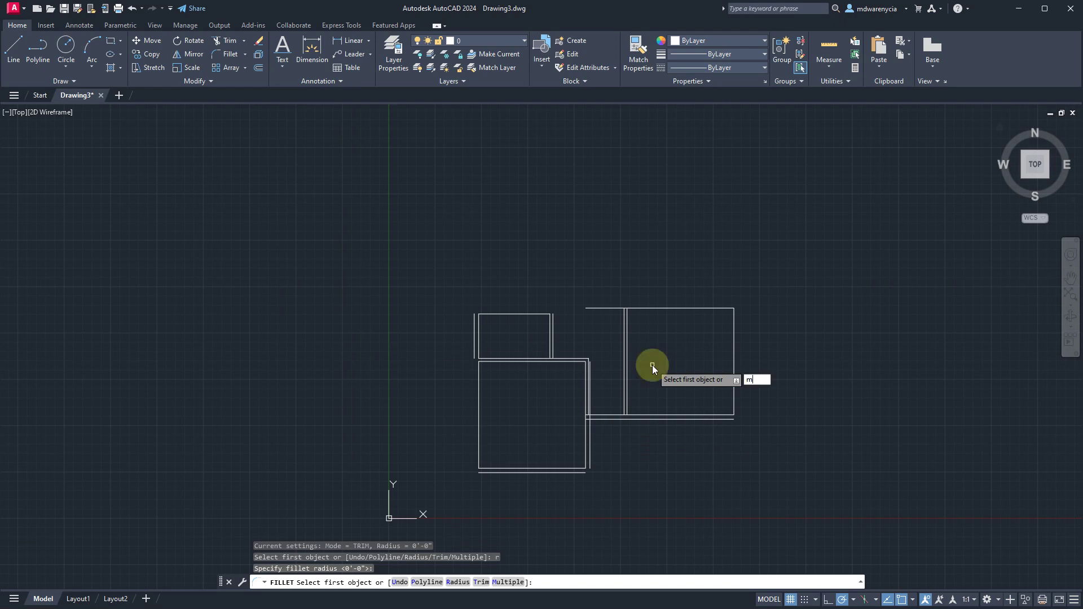
{"action": "type", "text": "m"}
{"action": "key", "text": "Return"}
{"action": "scroll", "coordinate": [601, 412], "scroll_direction": "up", "scroll_amount": 6}
{"action": "left_click", "coordinate": [569, 457]}
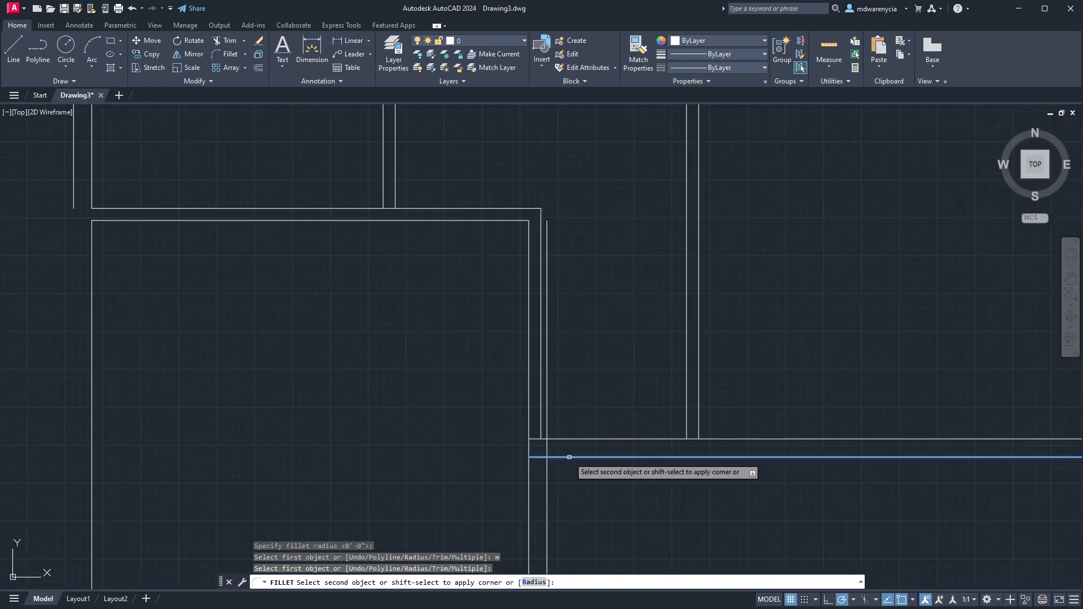
{"action": "left_click", "coordinate": [547, 476]}
Step: Fillet the square's outer bottom line to the outer right and outer left wall lines to close both lower corners
{"action": "scroll", "coordinate": [587, 509], "scroll_direction": "up", "scroll_amount": 2}
{"action": "middle_click_drag", "start_coordinate": [587, 510], "coordinate": [733, 292]}
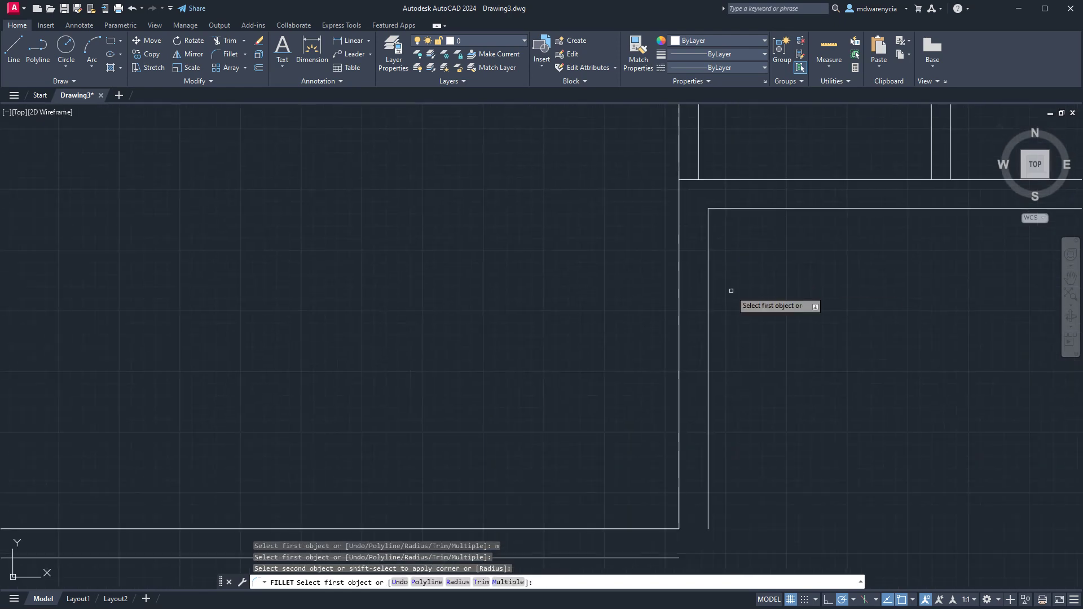
{"action": "left_click", "coordinate": [705, 360]}
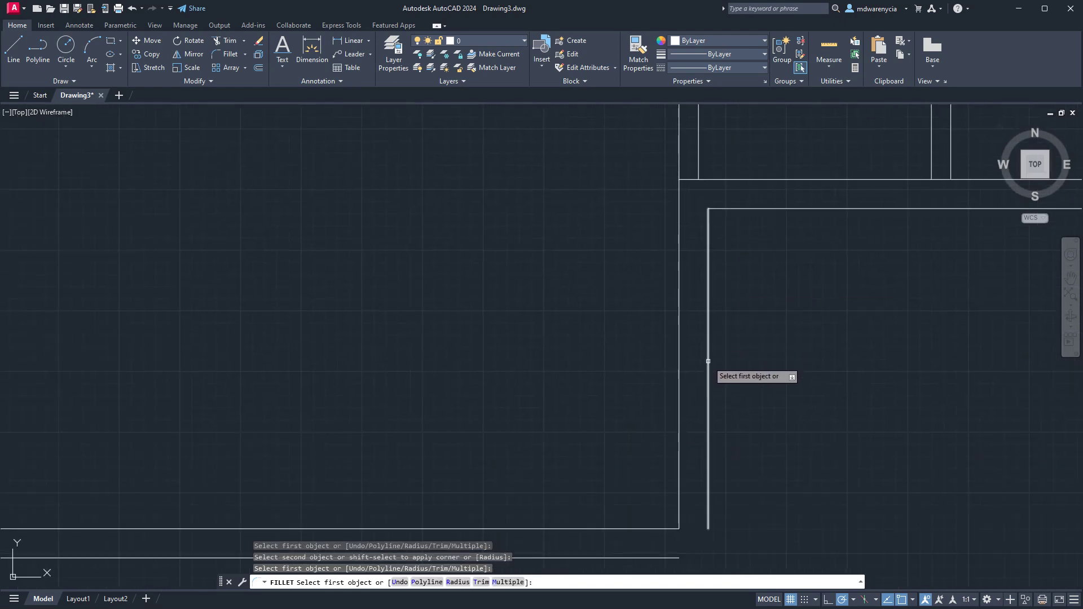
{"action": "left_click", "coordinate": [611, 558]}
{"action": "left_click", "coordinate": [612, 558]}
{"action": "scroll", "coordinate": [643, 362], "scroll_direction": "down", "scroll_amount": 3}
{"action": "middle_click_drag", "start_coordinate": [644, 363], "coordinate": [692, 317]}
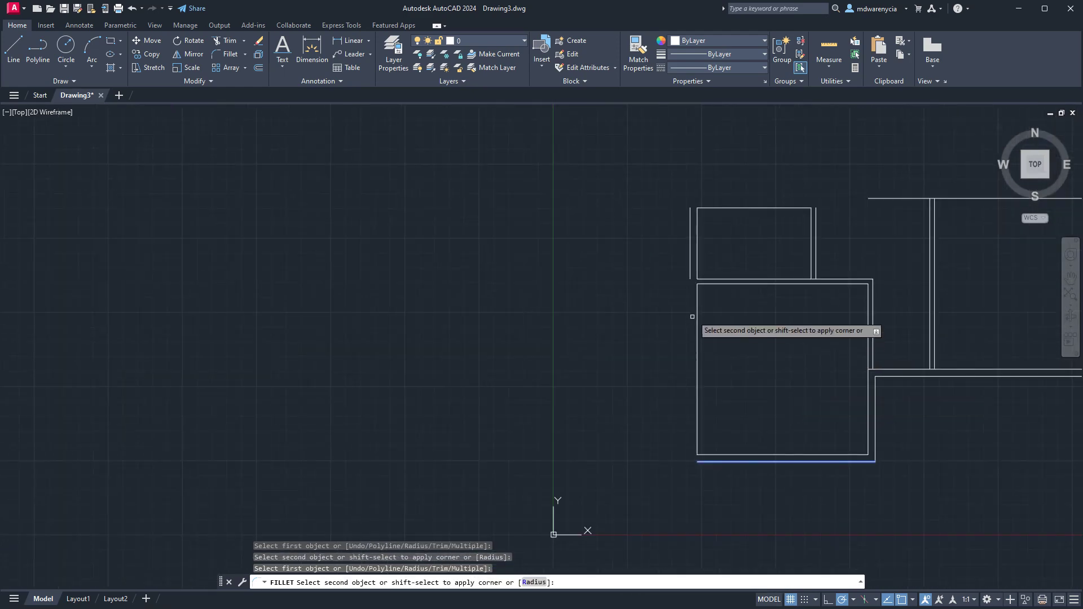
{"action": "left_click", "coordinate": [690, 252]}
{"action": "key", "text": "Escape"}
{"action": "key", "text": "Escape"}
Step: Trim the right-hand rooms' inner bottom line inside the wall beside the square and between the partition's two lines
{"action": "middle_click_drag", "start_coordinate": [855, 320], "coordinate": [647, 281]}
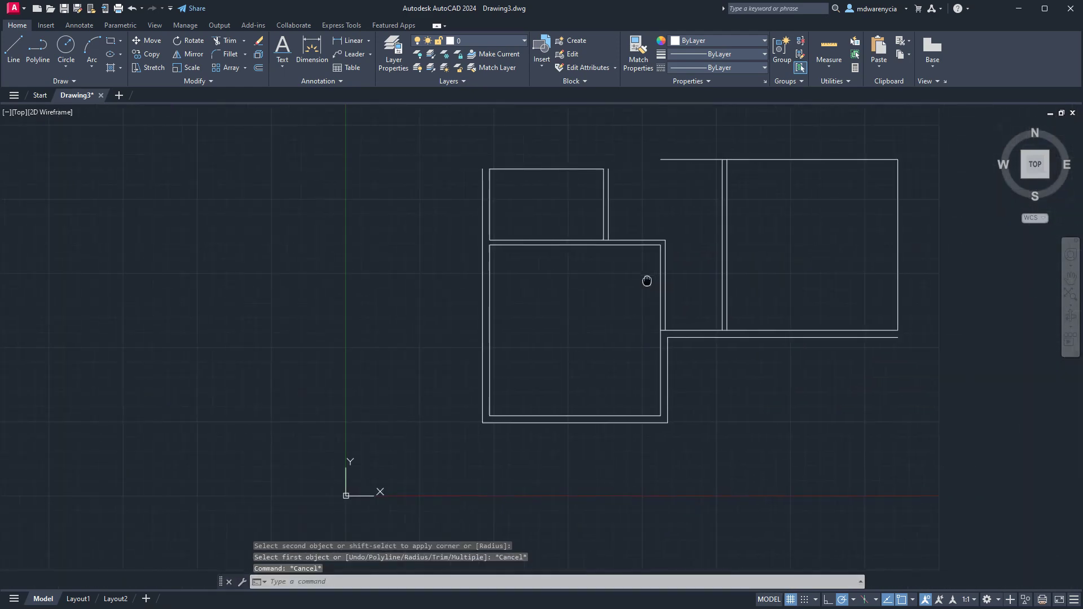
{"action": "scroll", "coordinate": [694, 334], "scroll_direction": "up", "scroll_amount": 5}
{"action": "left_click", "coordinate": [603, 316]}
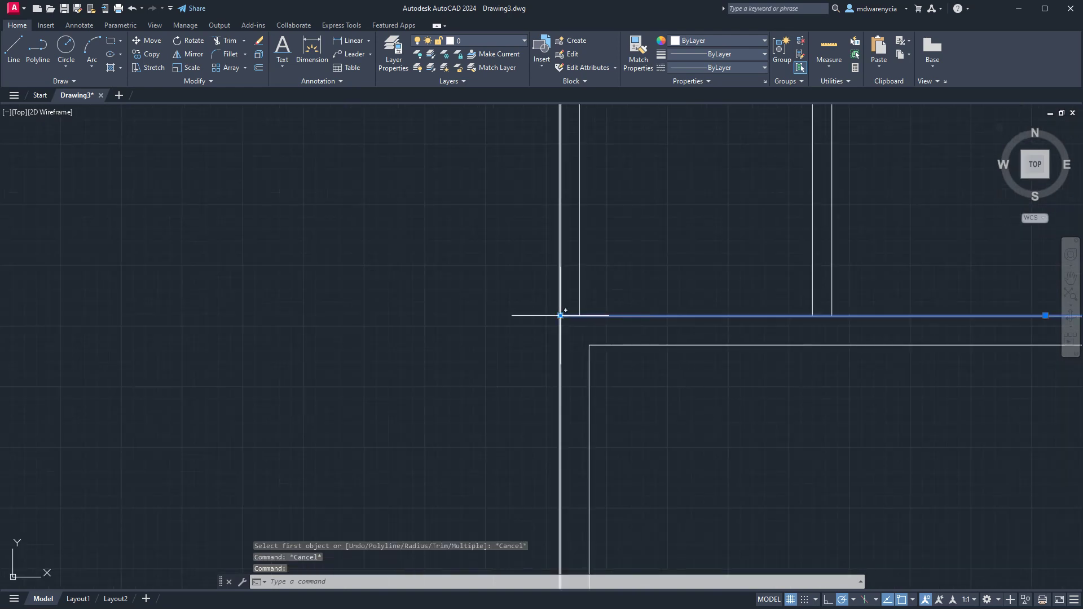
{"action": "left_click", "coordinate": [1020, 350]}
{"action": "left_click", "coordinate": [515, 220]}
{"action": "type", "text": "tr"}
{"action": "key", "text": "Return"}
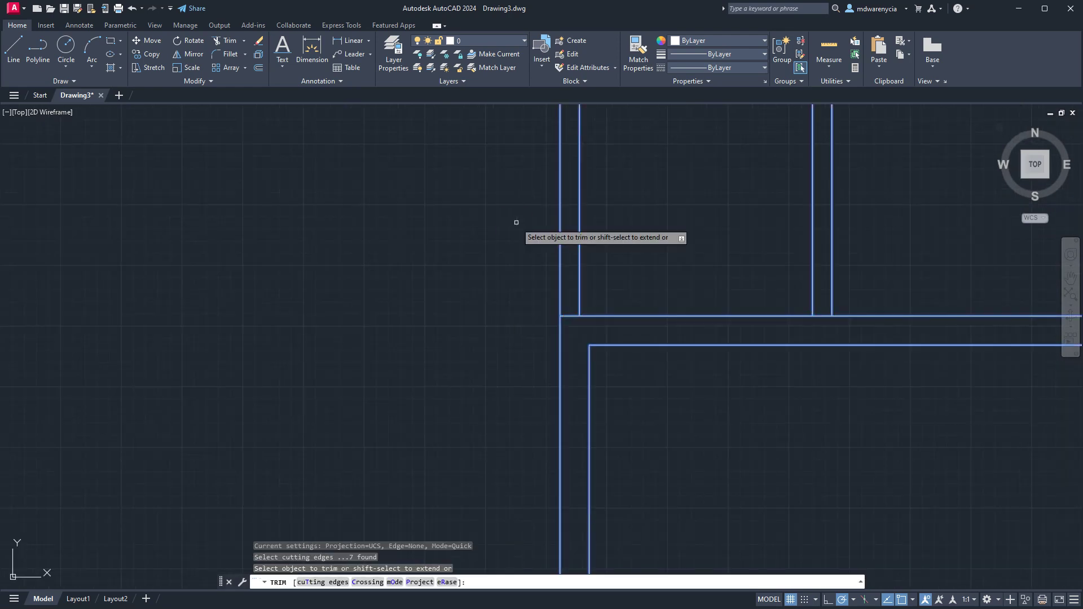
{"action": "left_click_drag", "start_coordinate": [574, 338], "coordinate": [589, 305]}
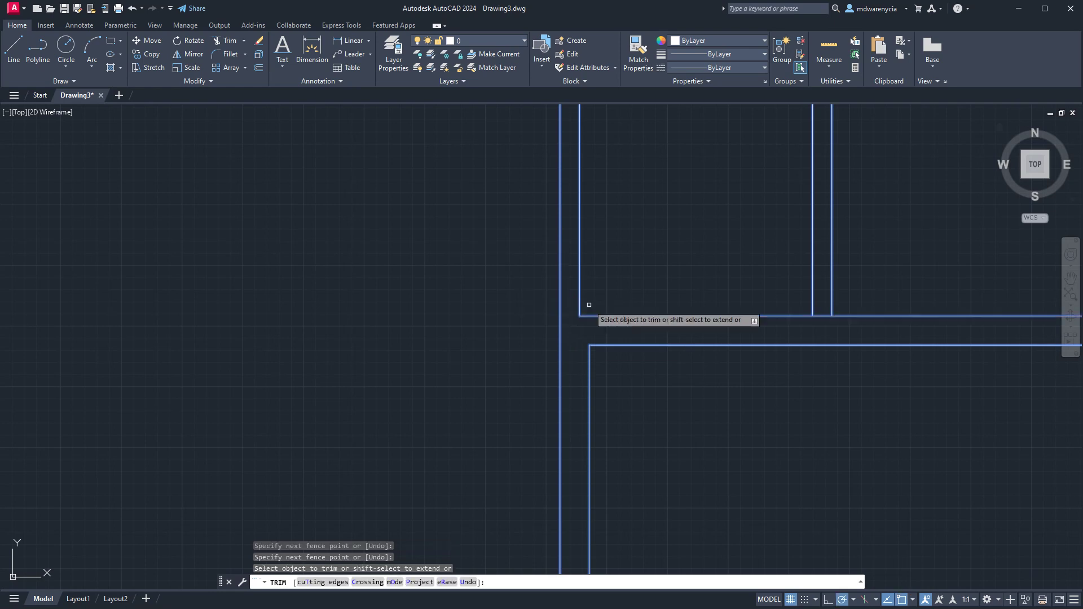
{"action": "left_click_drag", "start_coordinate": [822, 322], "coordinate": [827, 308]}
{"action": "scroll", "coordinate": [609, 416], "scroll_direction": "down", "scroll_amount": 5}
{"action": "key", "text": "Escape"}
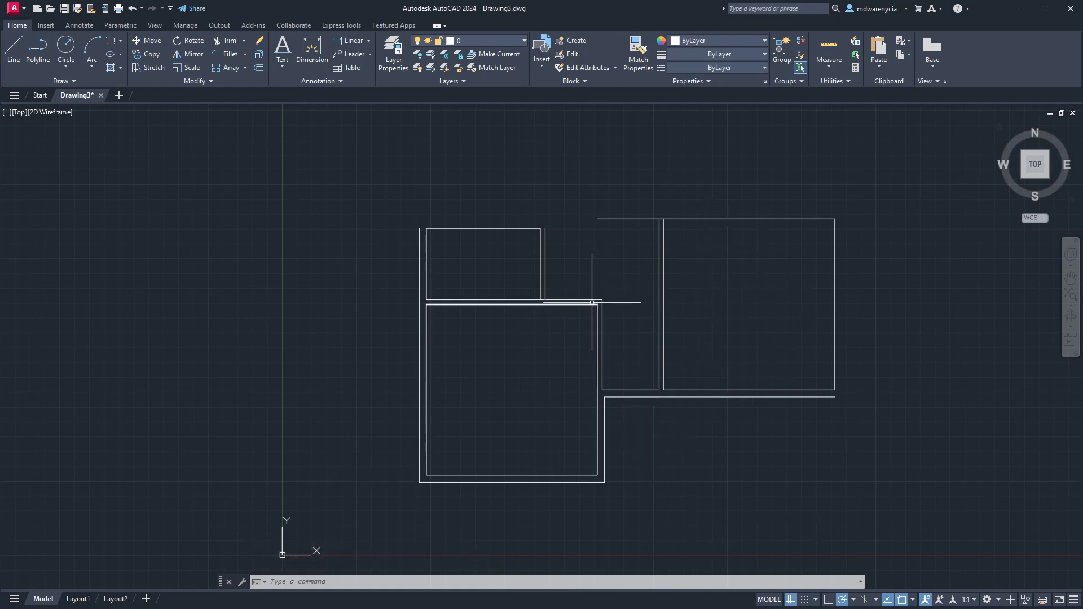
{"action": "key", "text": "l"}
{"action": "key", "text": "Return"}
{"action": "scroll", "coordinate": [599, 327], "scroll_direction": "up", "scroll_amount": 5}
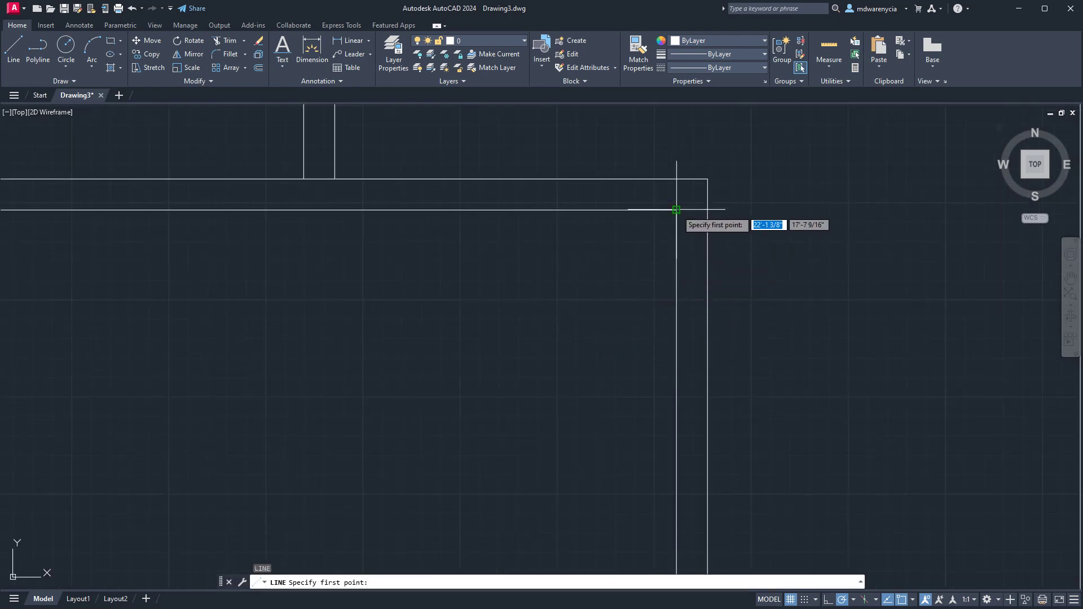
{"action": "key", "text": "Escape"}
{"action": "key", "text": "Escape"}
Step: Offset the upper outer wall line of the lower-left square room 2' down into the room
{"action": "left_click_drag", "start_coordinate": [672, 194], "coordinate": [648, 163]}
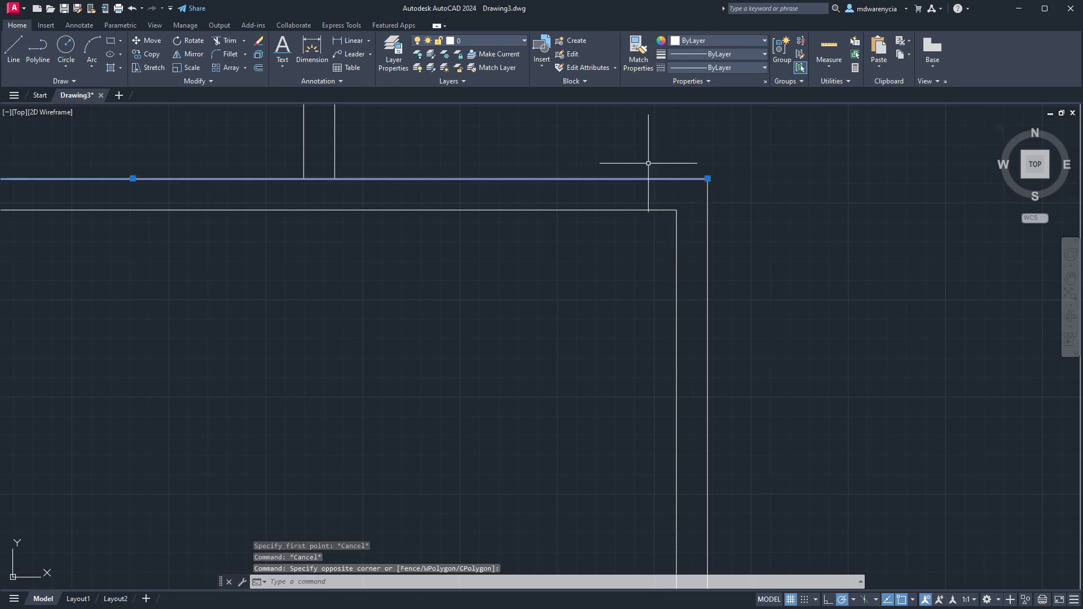
{"action": "type", "text": "offs"}
{"action": "key", "text": "Return"}
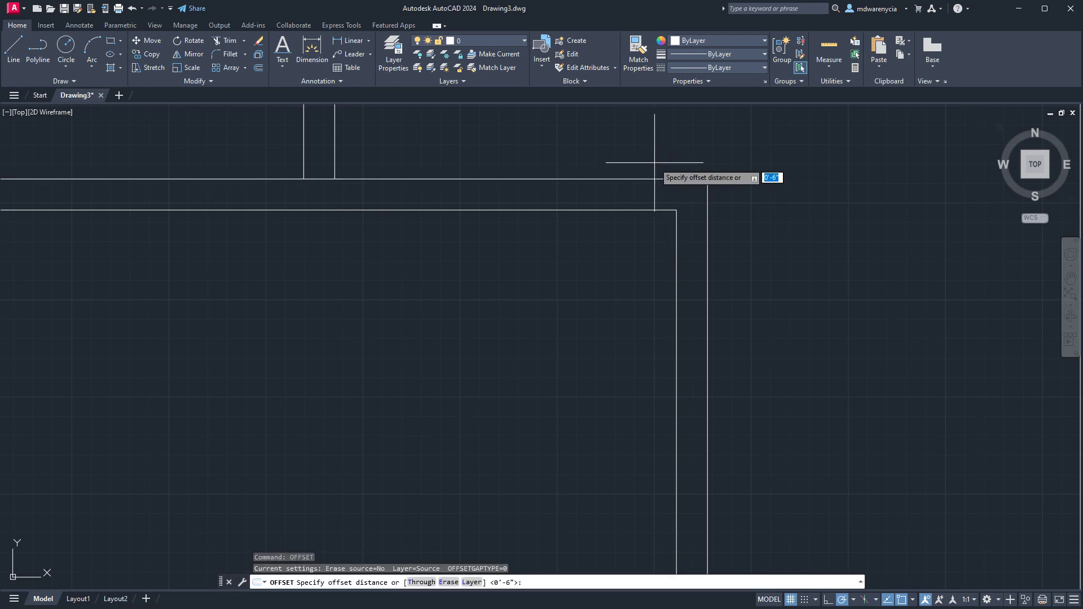
{"action": "key", "text": "Return"}
{"action": "left_click", "coordinate": [654, 179]}
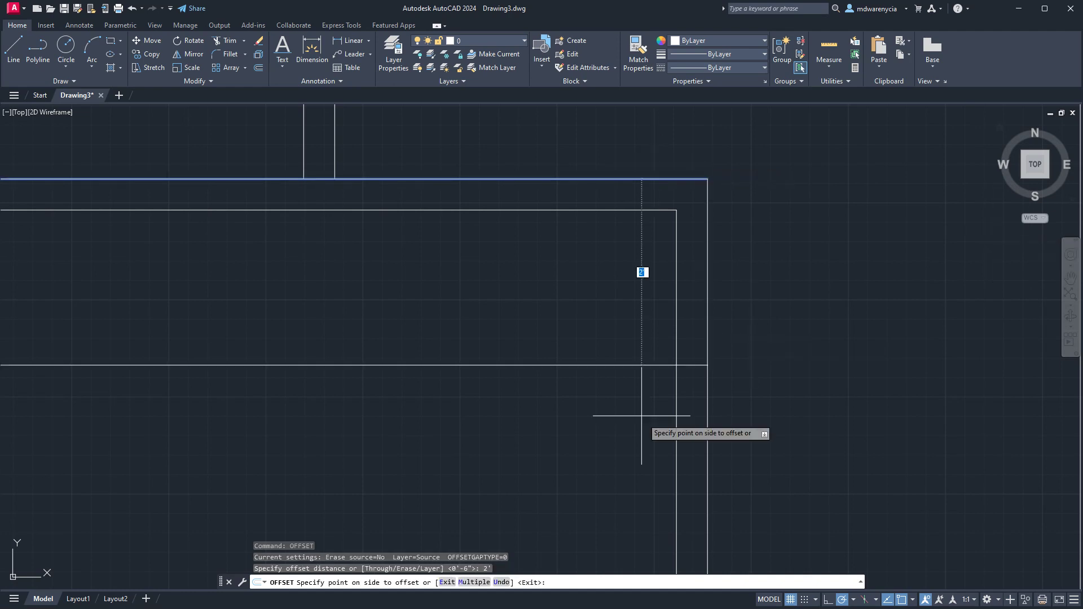
{"action": "left_click", "coordinate": [666, 395]}
{"action": "key", "text": "Escape"}
{"action": "key", "text": "Return"}
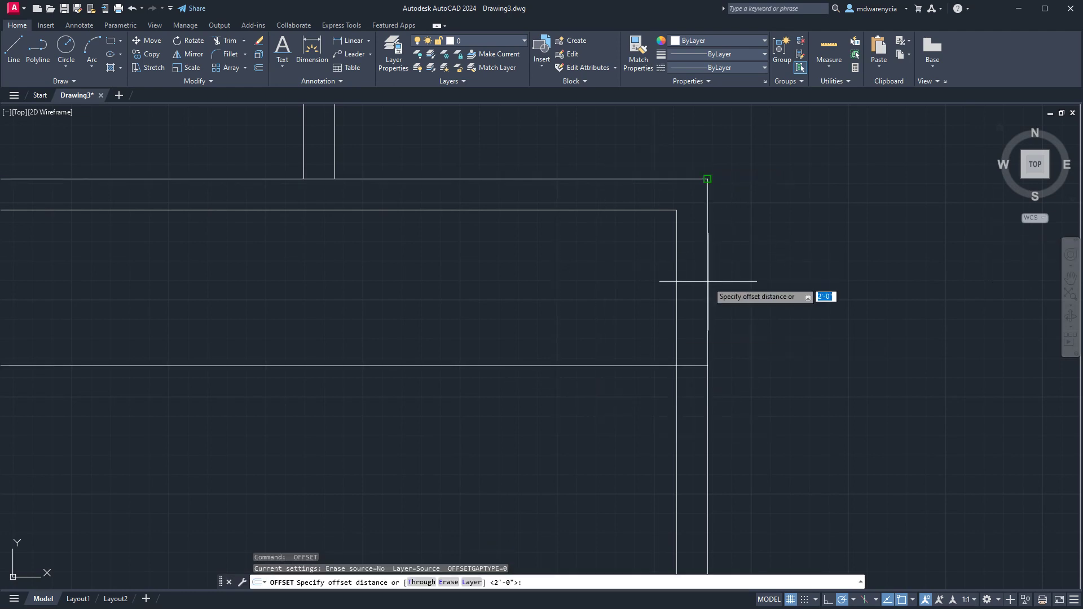
Step: Offset the outer right wall line of the lower-left square room 2' into the room
{"action": "key", "text": "Escape"}
{"action": "key", "text": "Escape"}
{"action": "left_click_drag", "start_coordinate": [728, 333], "coordinate": [697, 313]}
{"action": "key", "text": "Return"}
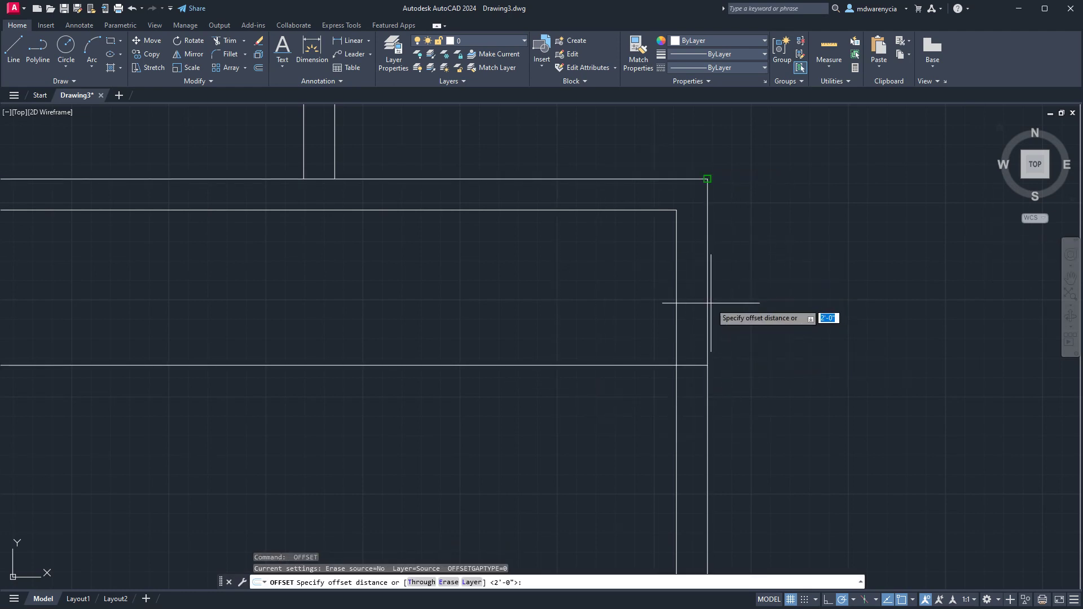
{"action": "key", "text": "Return"}
{"action": "left_click", "coordinate": [707, 304]}
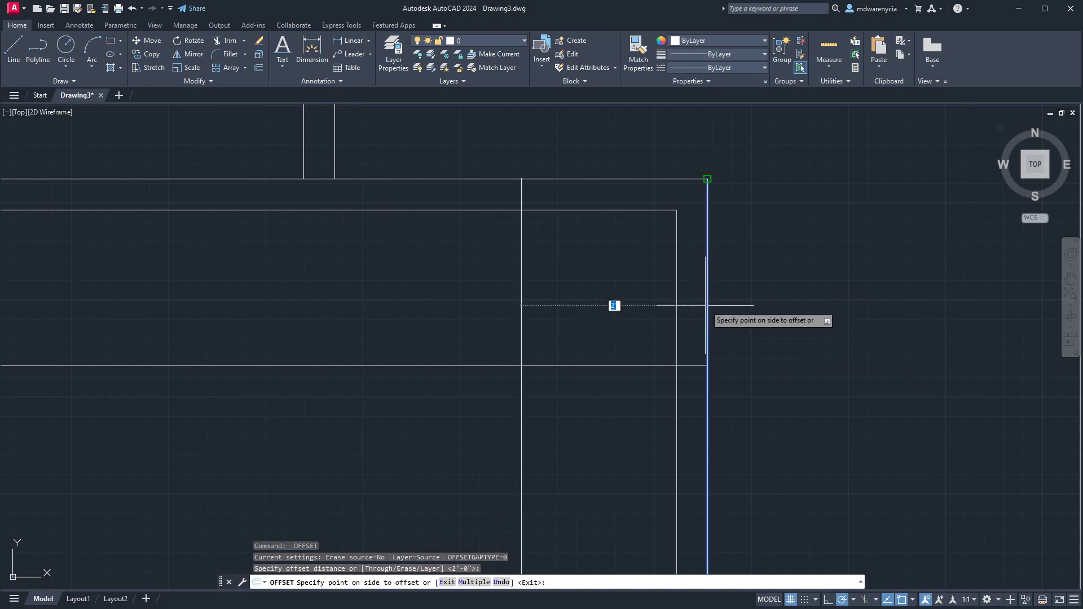
{"action": "left_click", "coordinate": [469, 296]}
{"action": "key", "text": "Escape"}
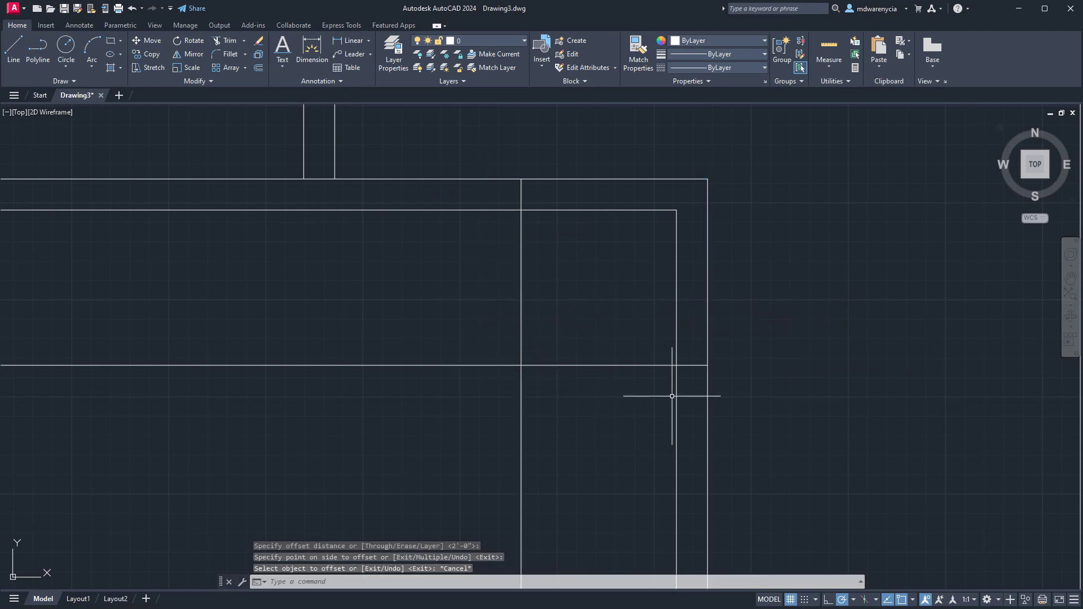
Step: Draw a diagonal line across the square's upper-right corner between the two points where the 2' offset lines meet the outer wall lines
{"action": "type", "text": "l"}
{"action": "key", "text": "Return"}
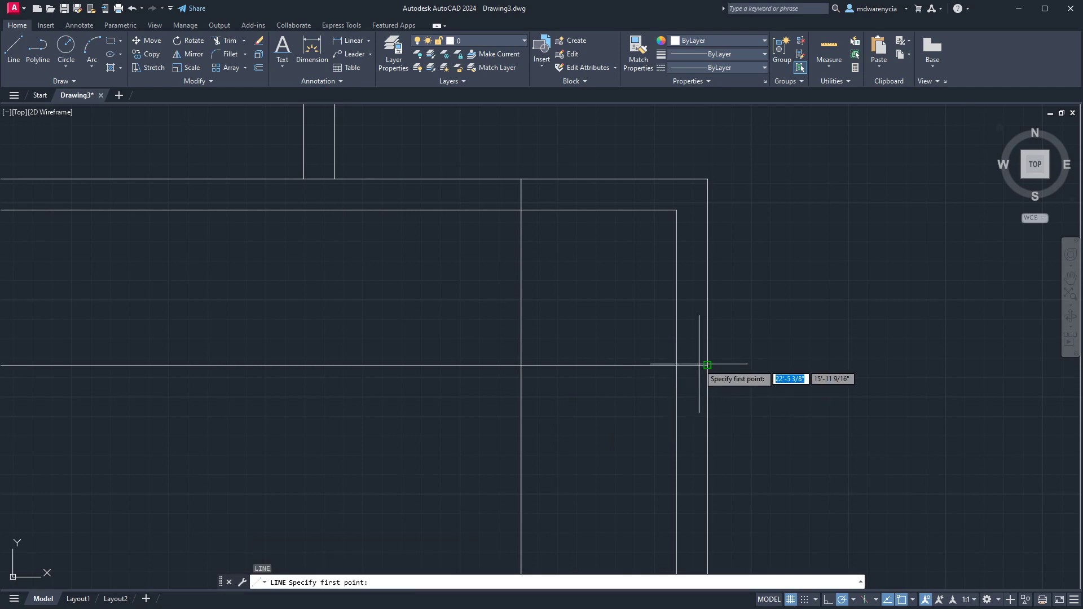
{"action": "left_click", "coordinate": [708, 365]}
{"action": "left_click", "coordinate": [520, 178]}
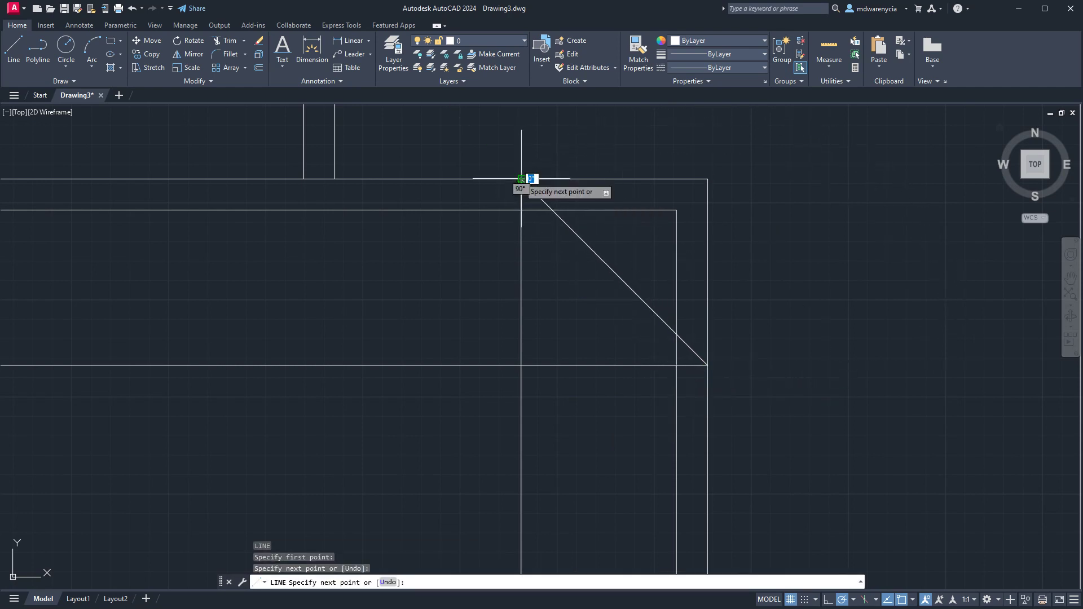
{"action": "key", "text": "Escape"}
{"action": "key", "text": "Escape"}
Step: Offset the diagonal corner line 4" toward the inside of the square room
{"action": "left_click", "coordinate": [588, 235]}
{"action": "left_click", "coordinate": [575, 247]}
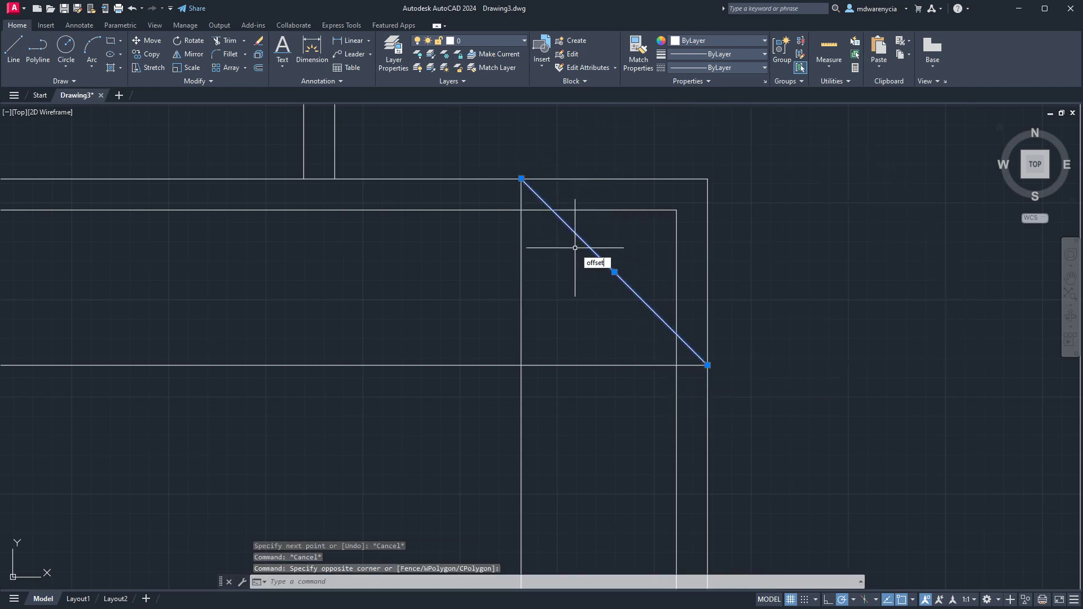
{"action": "key", "text": "Return"}
{"action": "key", "text": "Escape"}
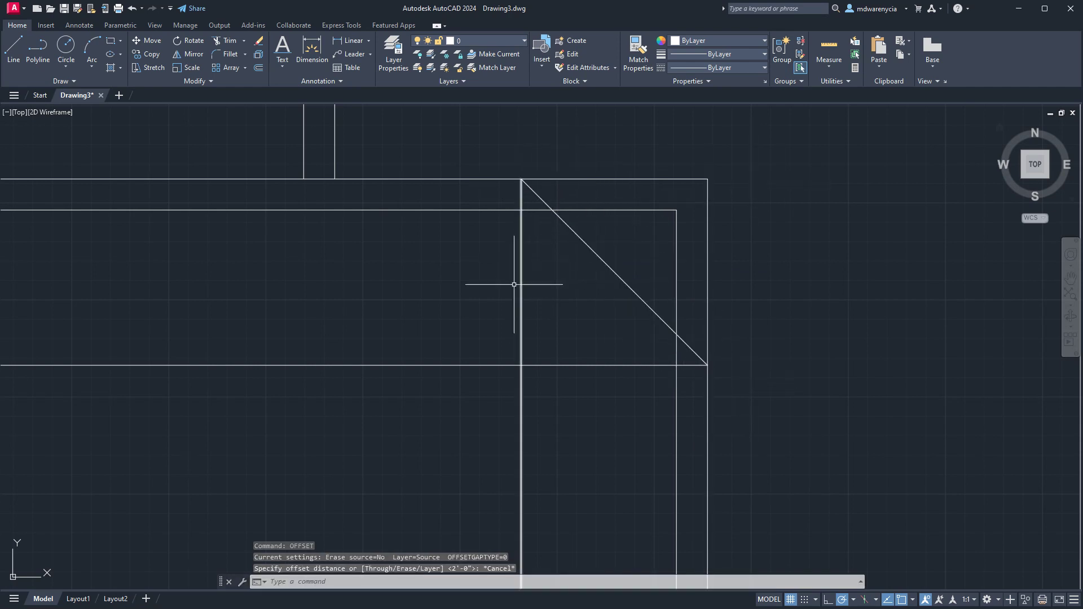
{"action": "left_click", "coordinate": [633, 241]}
{"action": "left_click", "coordinate": [533, 255]}
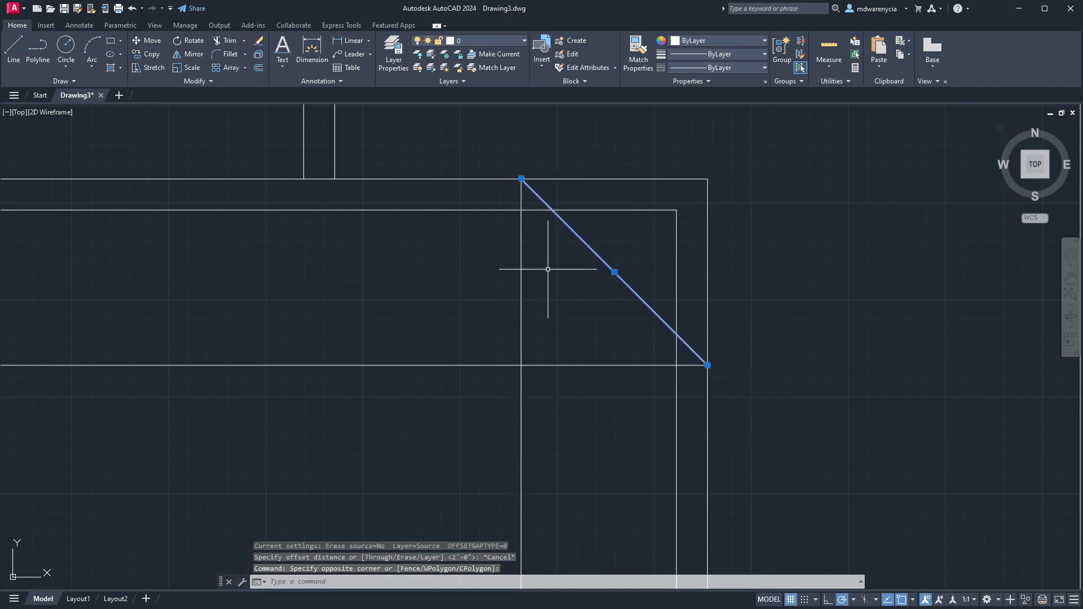
{"action": "type", "text": "of"}
{"action": "key", "text": "Return"}
{"action": "type", "text": "4"}
{"action": "key", "text": "Return"}
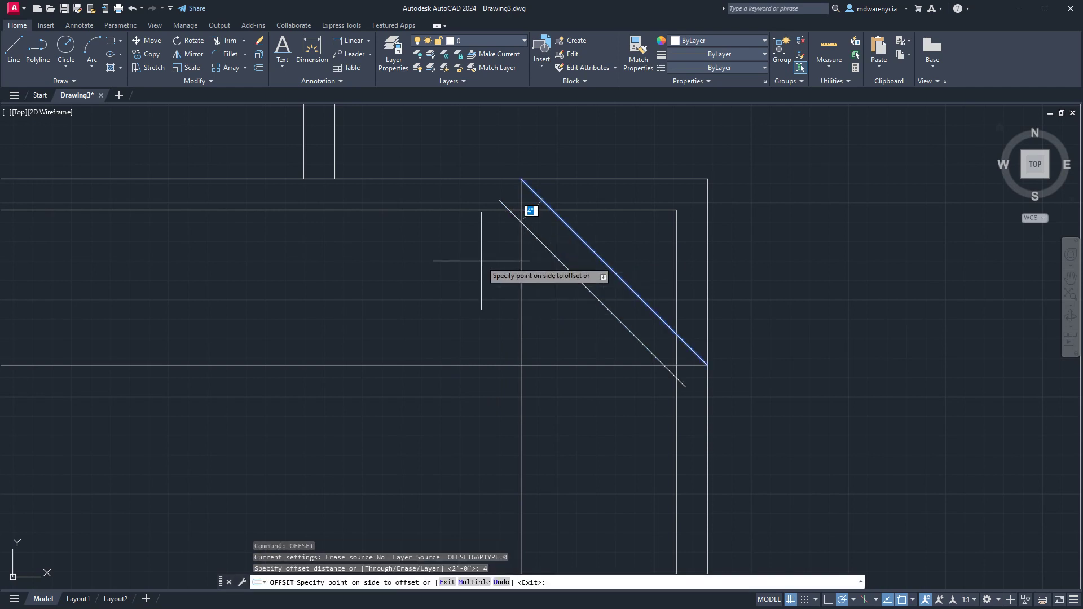
{"action": "left_click", "coordinate": [451, 328]}
{"action": "key", "text": "Escape"}
{"action": "key", "text": "Escape"}
Step: Trim the square's upper outer line between the two partition lines and the inner diagonal's upper end projecting past the inner wall line
{"action": "left_click", "coordinate": [755, 388]}
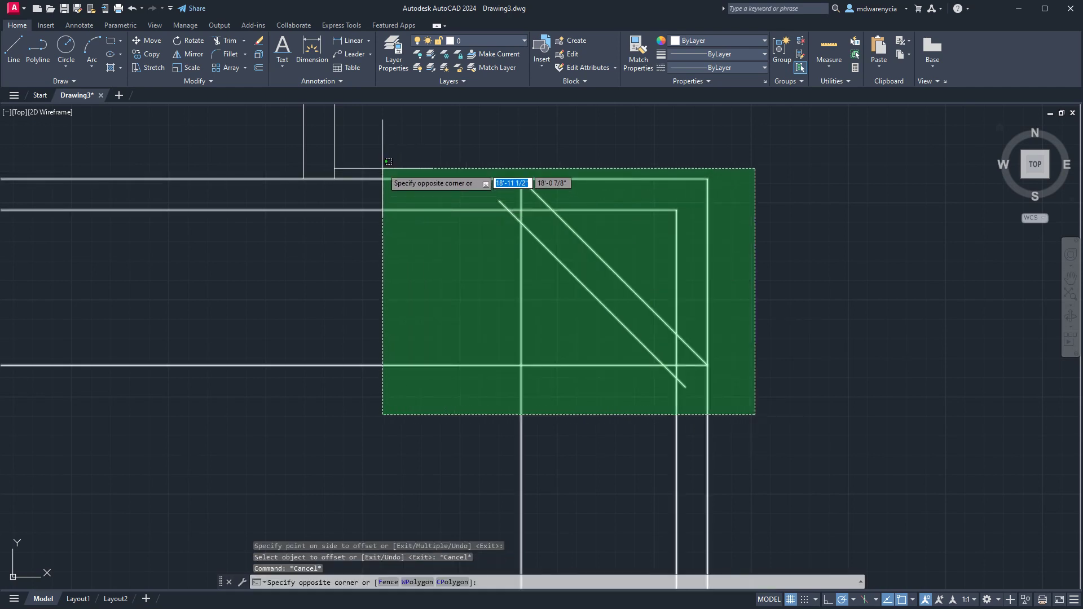
{"action": "left_click", "coordinate": [382, 168]}
{"action": "key", "text": "Escape"}
{"action": "left_click", "coordinate": [795, 486]}
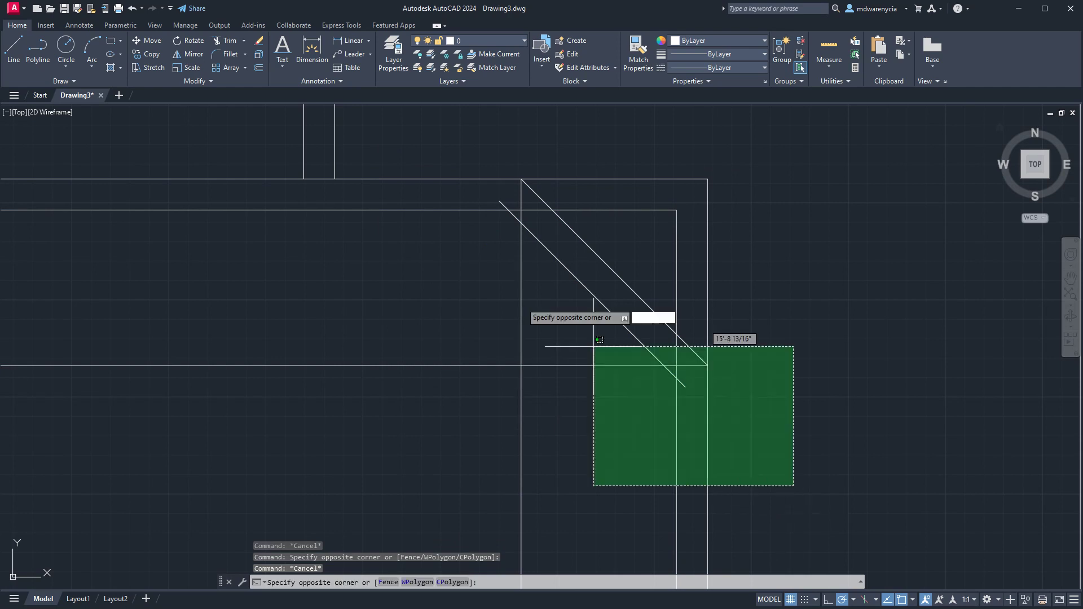
{"action": "left_click", "coordinate": [257, 129]}
{"action": "type", "text": "trim"}
{"action": "key", "text": "Return"}
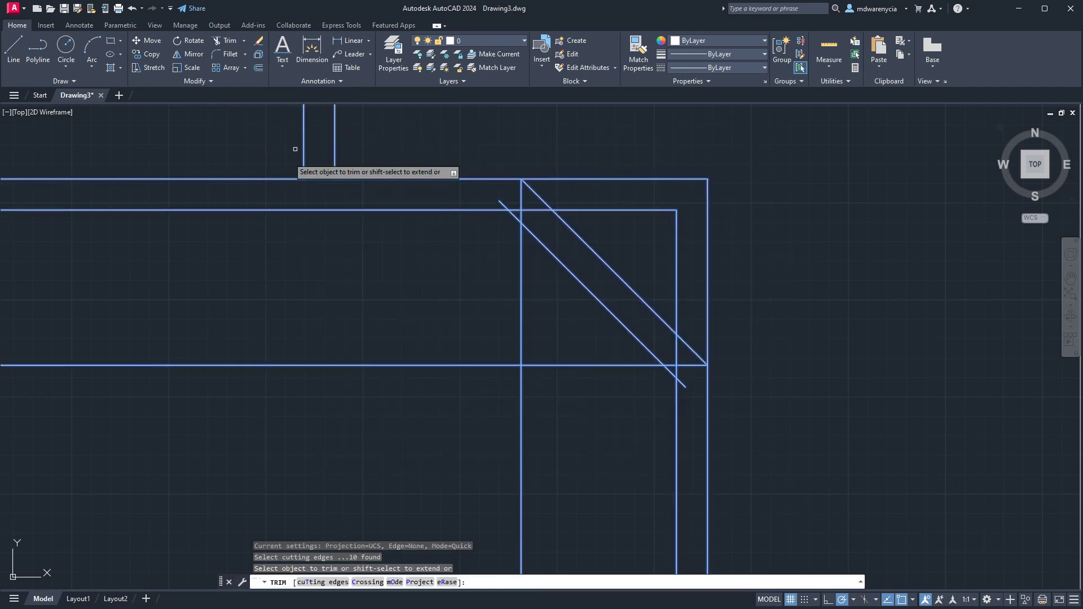
{"action": "left_click", "coordinate": [318, 175]}
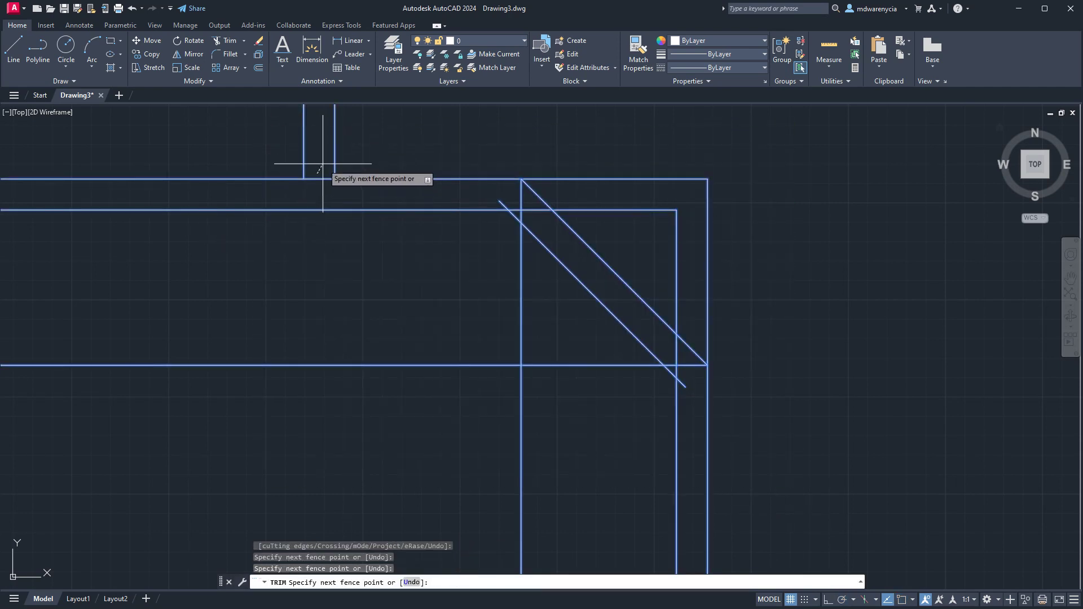
{"action": "key", "text": "Return"}
{"action": "left_click", "coordinate": [318, 179]}
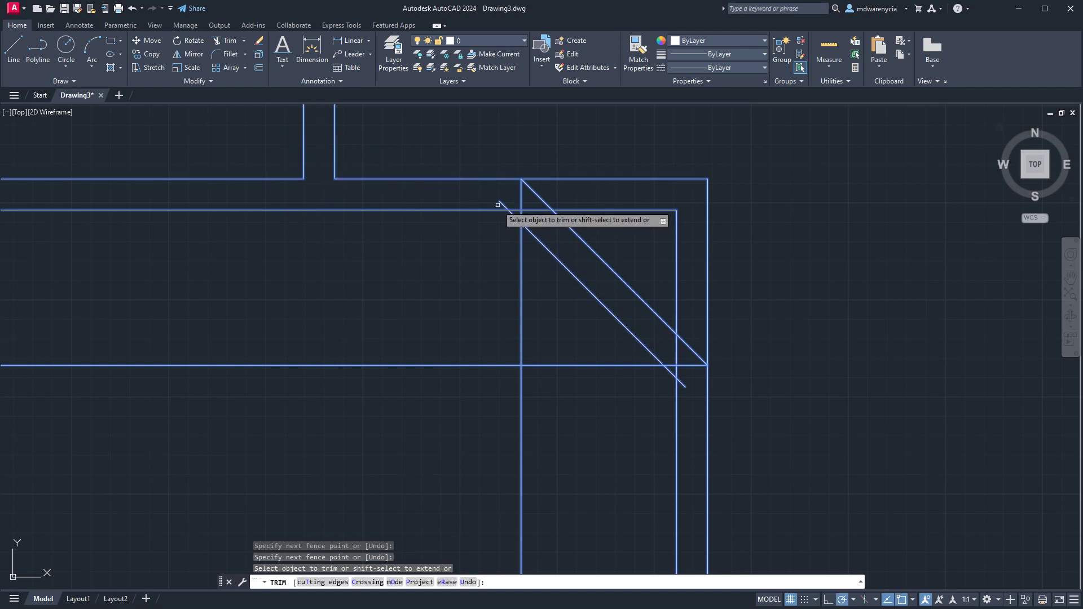
{"action": "key", "text": "Return"}
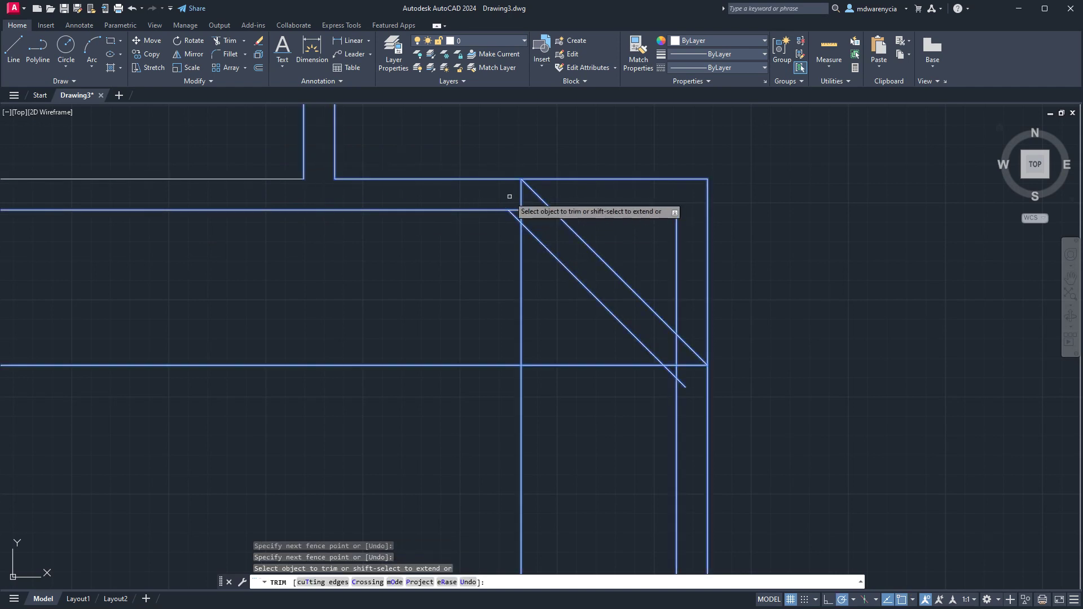
Step: Trim the lines crossing between the two diagonals and the inner diagonal's lower end projecting past the inner right wall line
{"action": "left_click", "coordinate": [512, 197]}
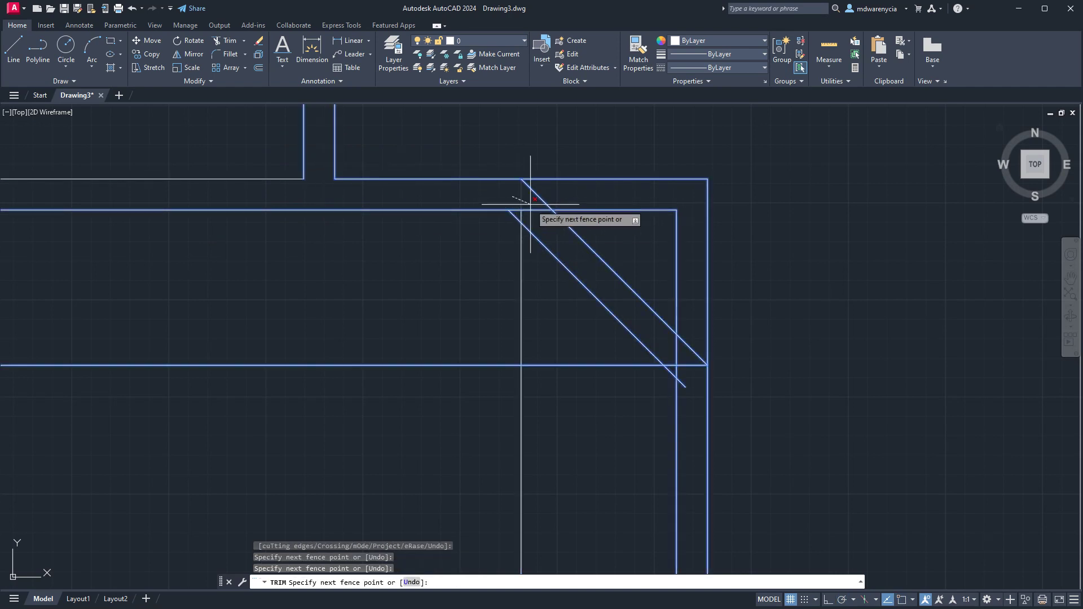
{"action": "left_click", "coordinate": [685, 377]}
{"action": "key", "text": "Return"}
{"action": "left_click", "coordinate": [684, 378]}
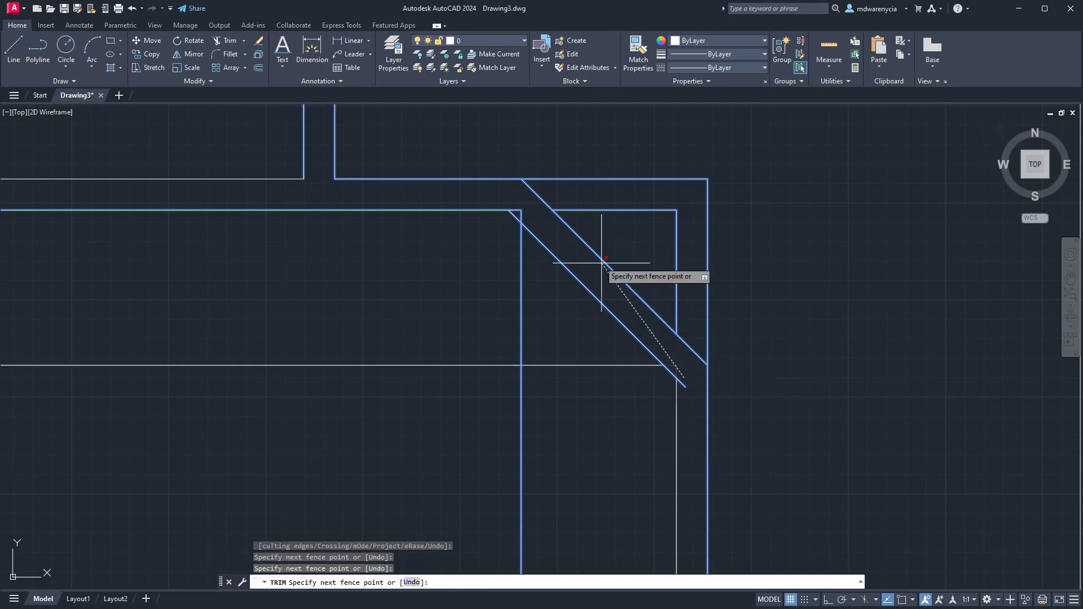
{"action": "left_click", "coordinate": [515, 203]}
{"action": "key", "text": "Return"}
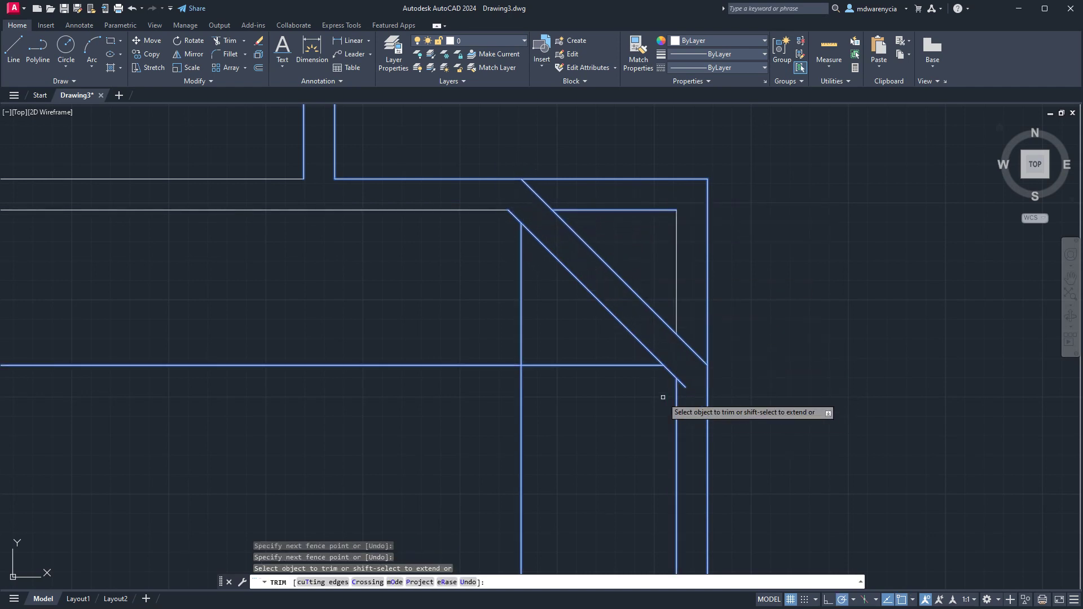
{"action": "left_click", "coordinate": [684, 384]}
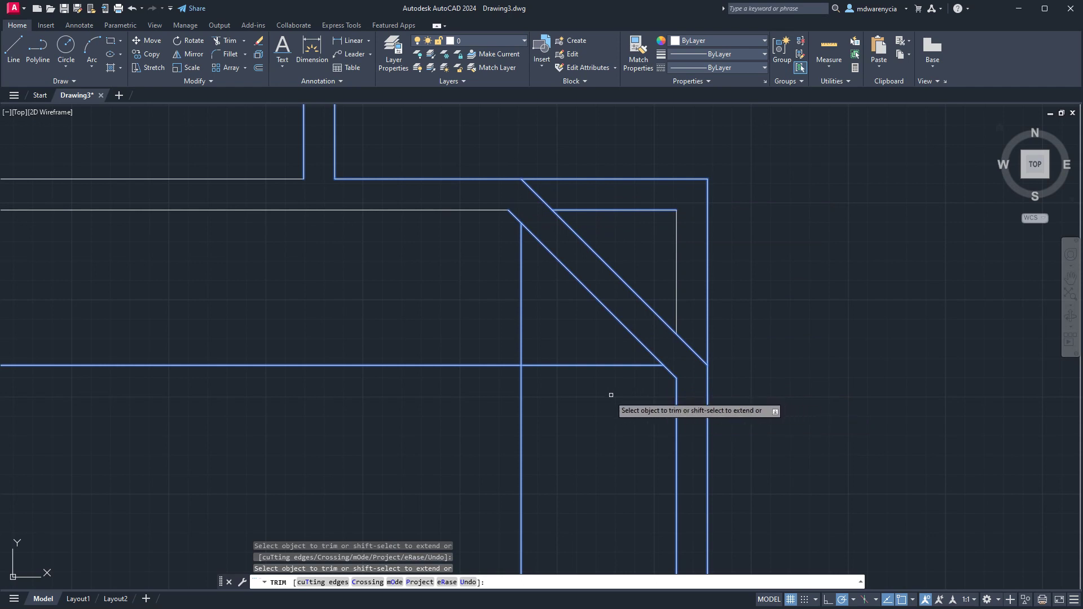
Step: Erase the two leftover 2' offset construction lines inside the square room
{"action": "key", "text": "Escape"}
{"action": "key", "text": "Escape"}
{"action": "left_click", "coordinate": [581, 407]}
{"action": "left_click", "coordinate": [490, 330]}
{"action": "key", "text": "Delete"}
Step: Try to erase the old corner's wall lines outside the diagonal wall, and undo the deletion
{"action": "left_click", "coordinate": [785, 126]}
{"action": "left_click", "coordinate": [629, 254]}
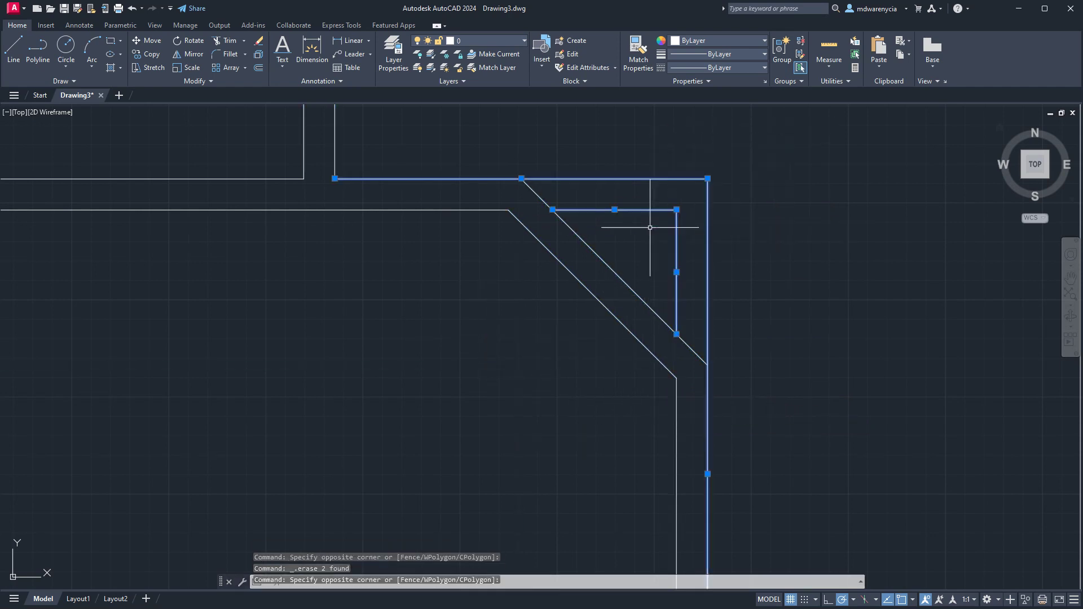
{"action": "key", "text": "Delete"}
{"action": "scroll", "coordinate": [792, 285], "scroll_direction": "down", "scroll_amount": 5}
{"action": "key", "text": "ctrl+z"}
{"action": "key", "text": "ctrl+z"}
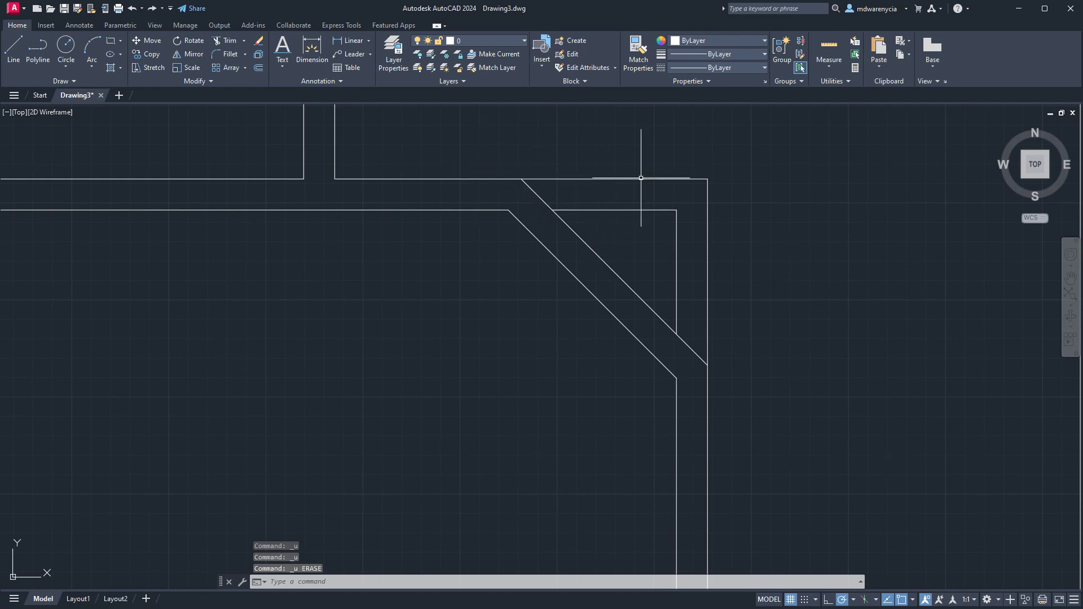
{"action": "key", "text": "Escape"}
{"action": "left_click", "coordinate": [677, 181]}
{"action": "left_click", "coordinate": [593, 172]}
{"action": "key", "text": "Escape"}
Step: Trim the old square corner's inner and outer wall lines beyond the diagonal wall, using the Fence option
{"action": "left_click", "coordinate": [828, 362]}
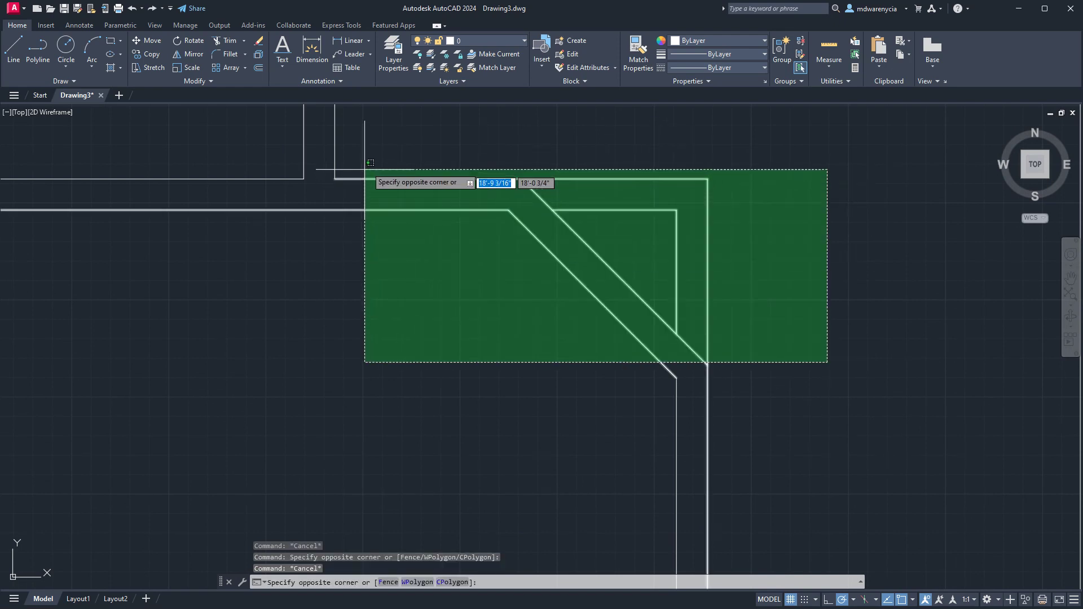
{"action": "left_click", "coordinate": [370, 162]}
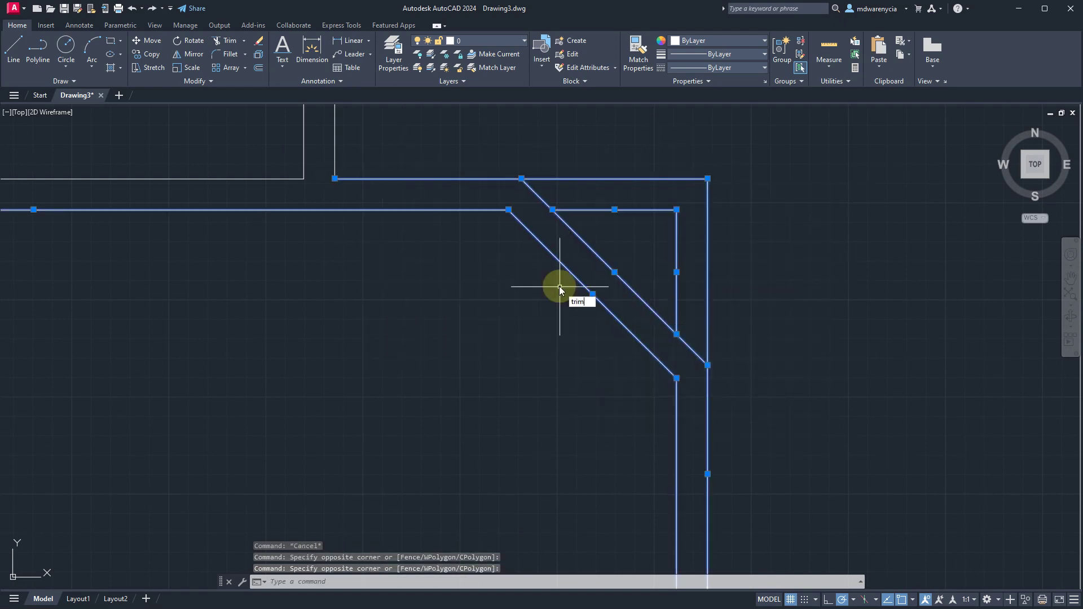
{"action": "key", "text": "Return"}
{"action": "type", "text": "f"}
{"action": "key", "text": "Return"}
{"action": "left_click", "coordinate": [564, 160]}
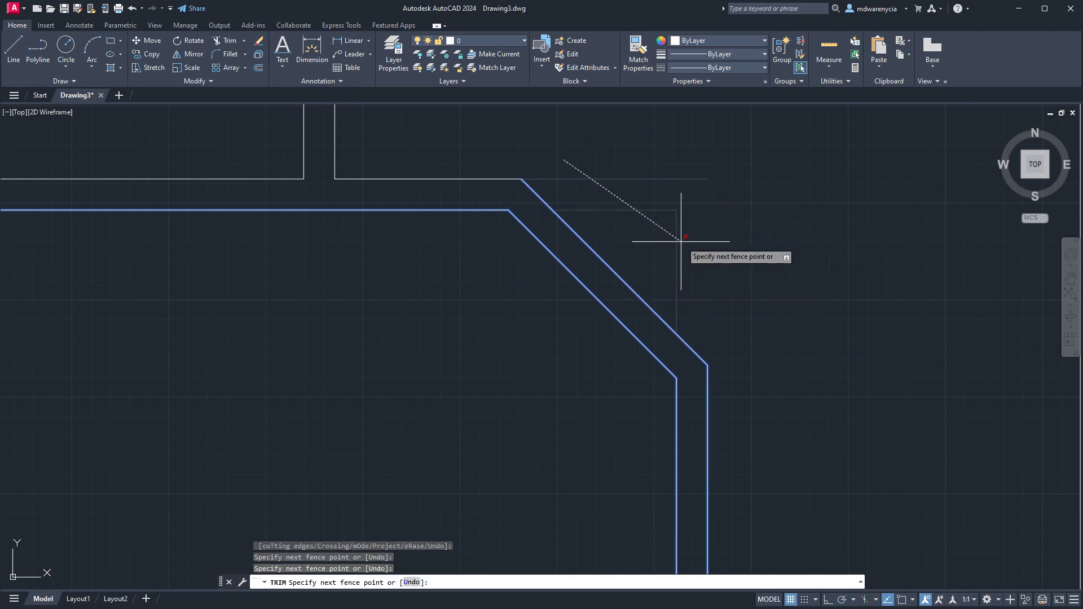
{"action": "key", "text": "Return"}
{"action": "key", "text": "Escape"}
{"action": "key", "text": "Escape"}
Step: Draw a short line across the diagonal wall between the midpoints of its inner and outer lines
{"action": "scroll", "coordinate": [609, 339], "scroll_direction": "down", "scroll_amount": 4}
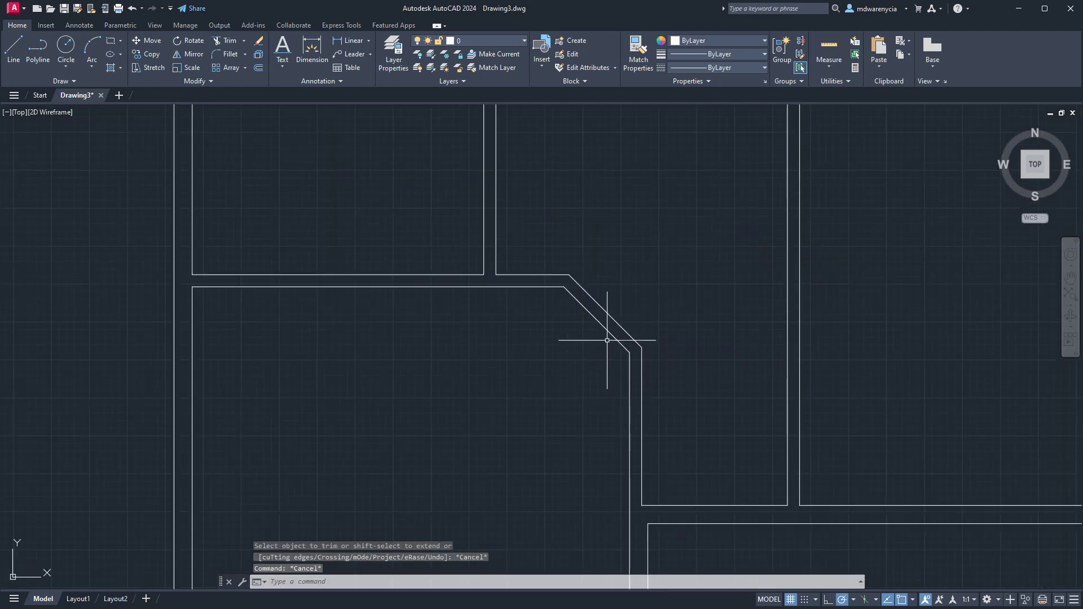
{"action": "middle_click_drag", "start_coordinate": [607, 340], "coordinate": [622, 250]}
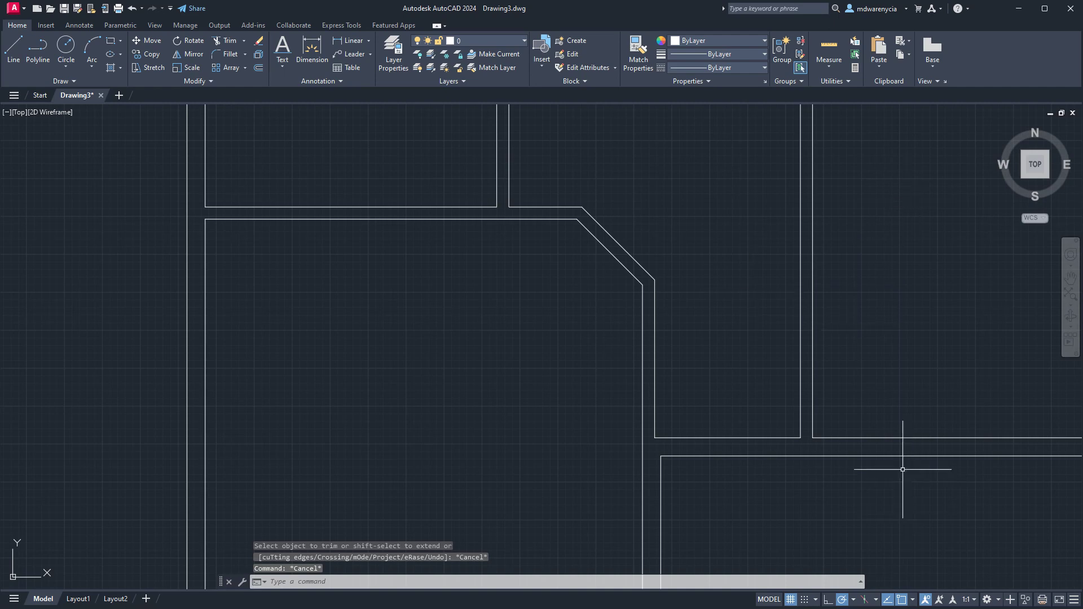
{"action": "middle_click_drag", "start_coordinate": [902, 466], "coordinate": [831, 330]}
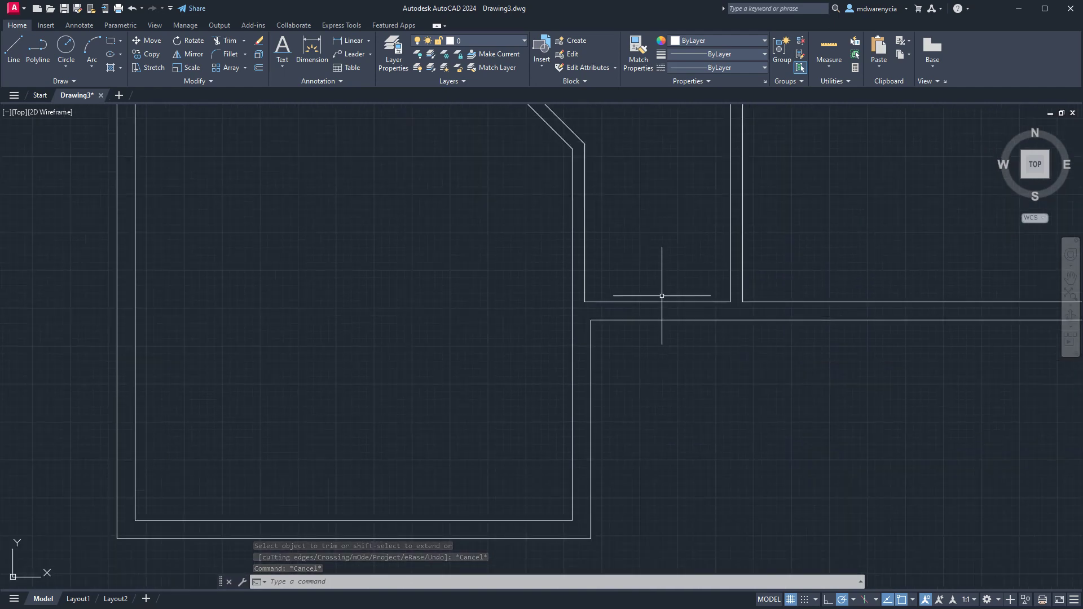
{"action": "middle_click_drag", "start_coordinate": [653, 333], "coordinate": [677, 404]}
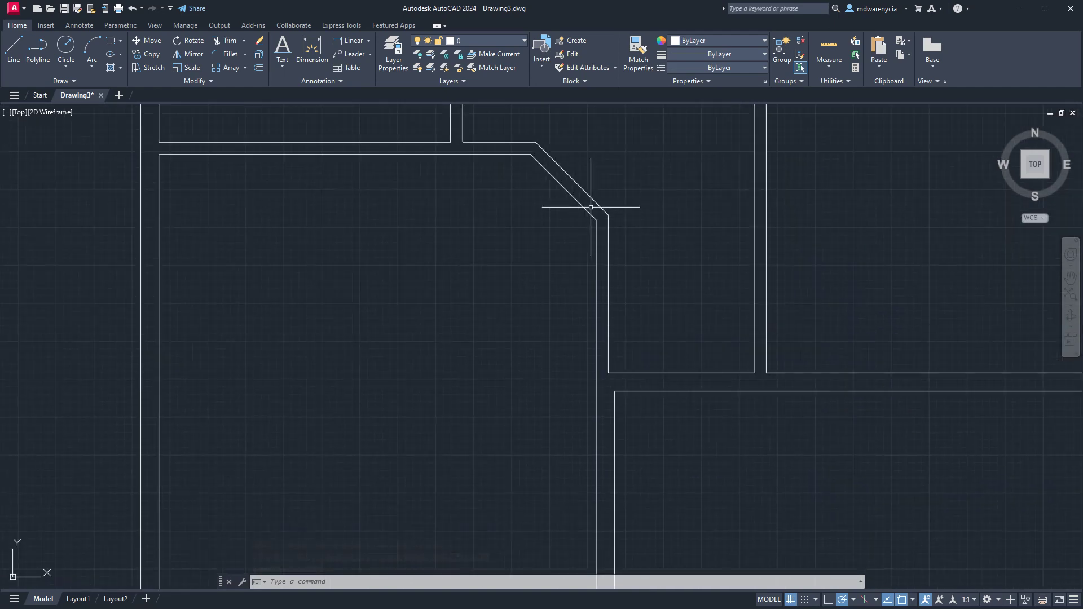
{"action": "type", "text": "l"}
{"action": "key", "text": "Return"}
{"action": "left_click", "coordinate": [562, 189]}
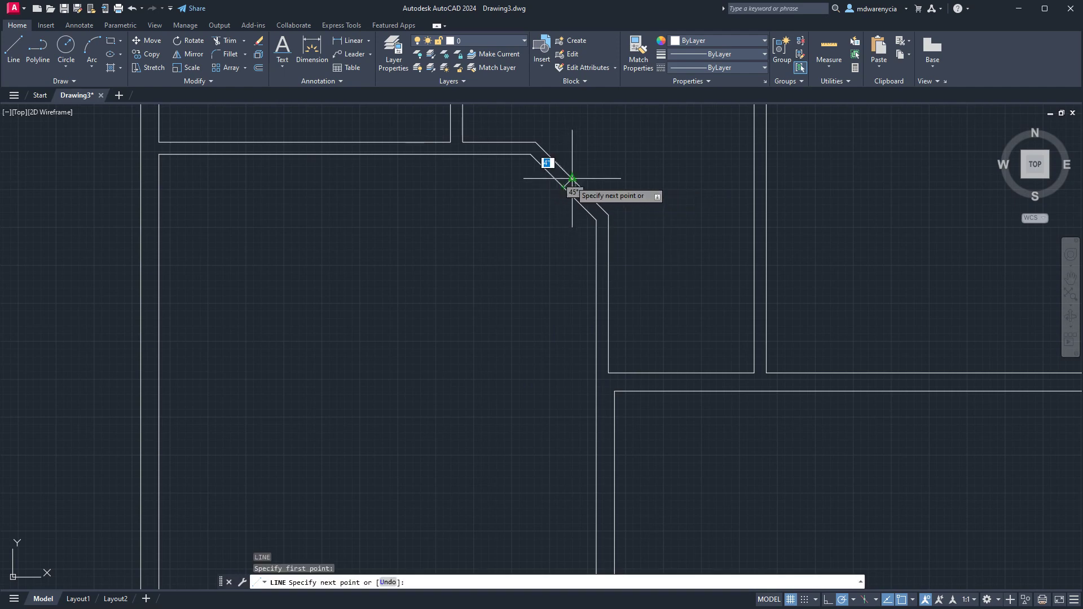
{"action": "key", "text": "Escape"}
{"action": "key", "text": "Escape"}
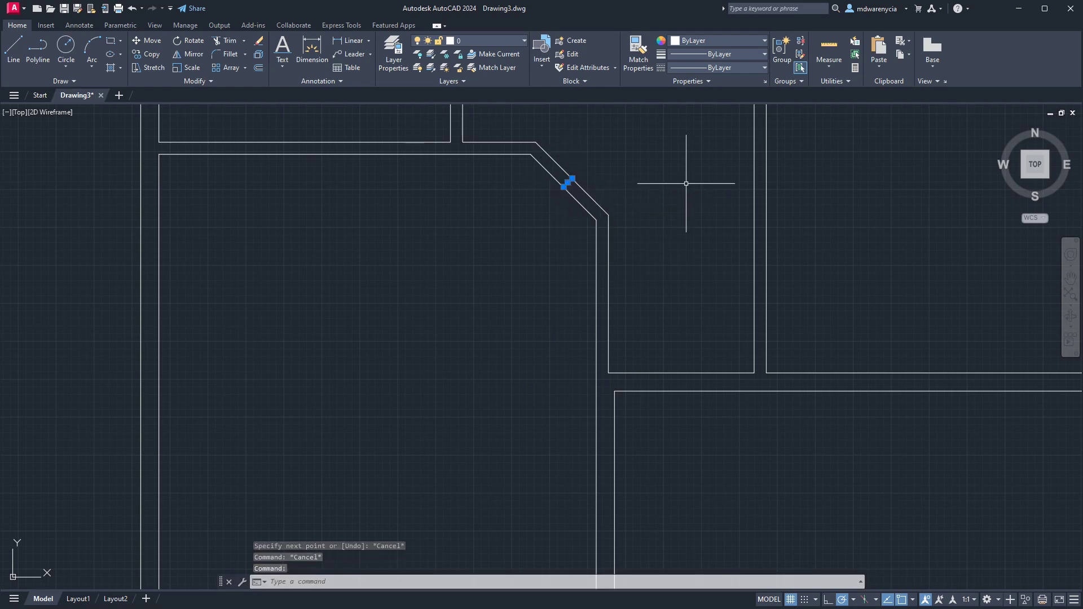
Step: Offset the short line across the diagonal wall by 1'2" to both sides to mark the door opening
{"action": "type", "text": "o"}
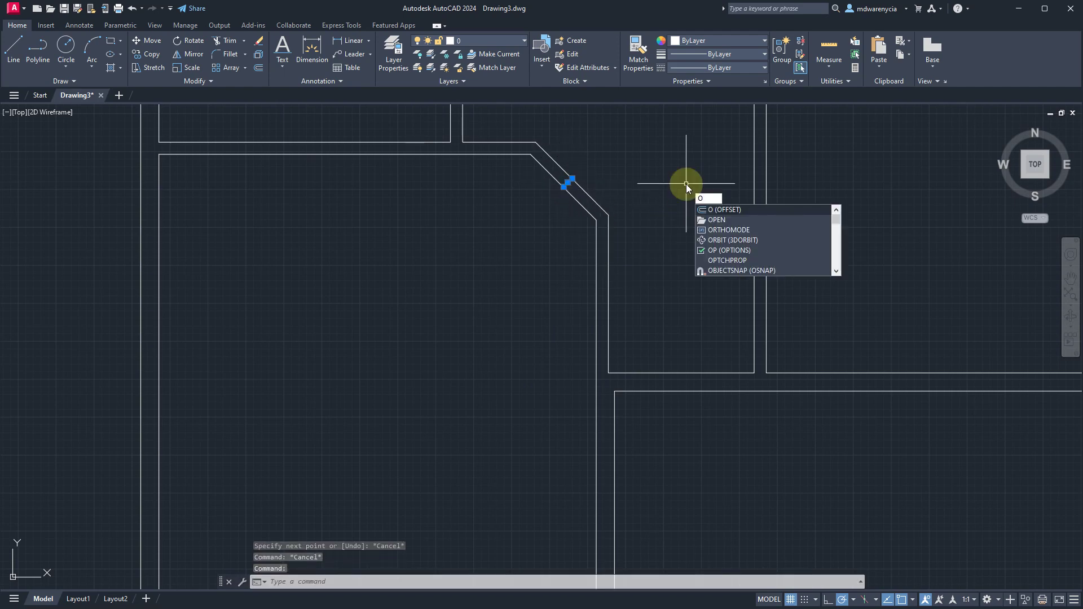
{"action": "type", "text": "f"}
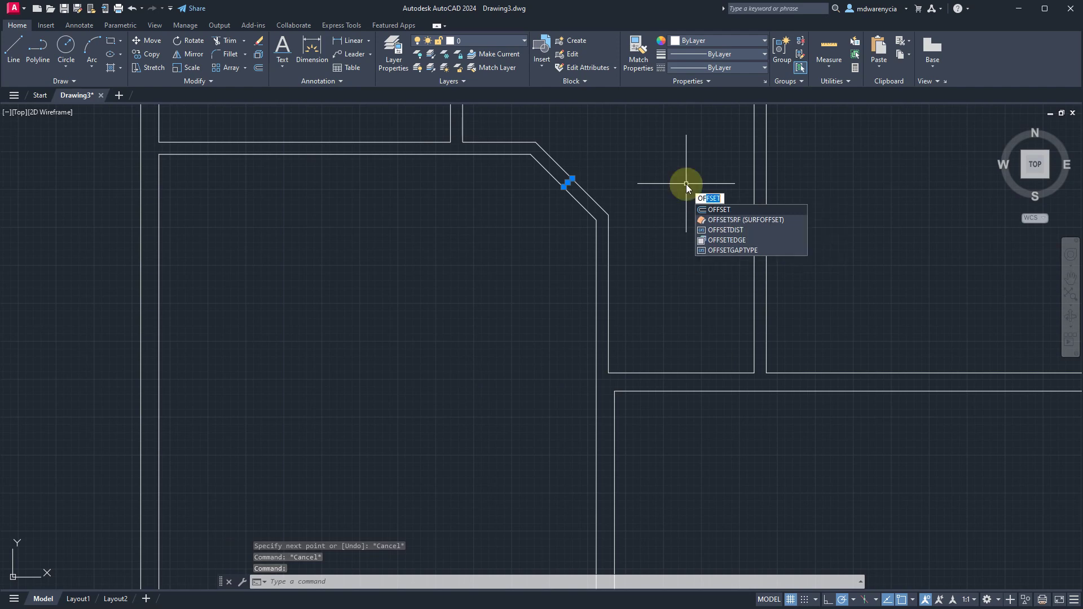
{"action": "key", "text": "Return"}
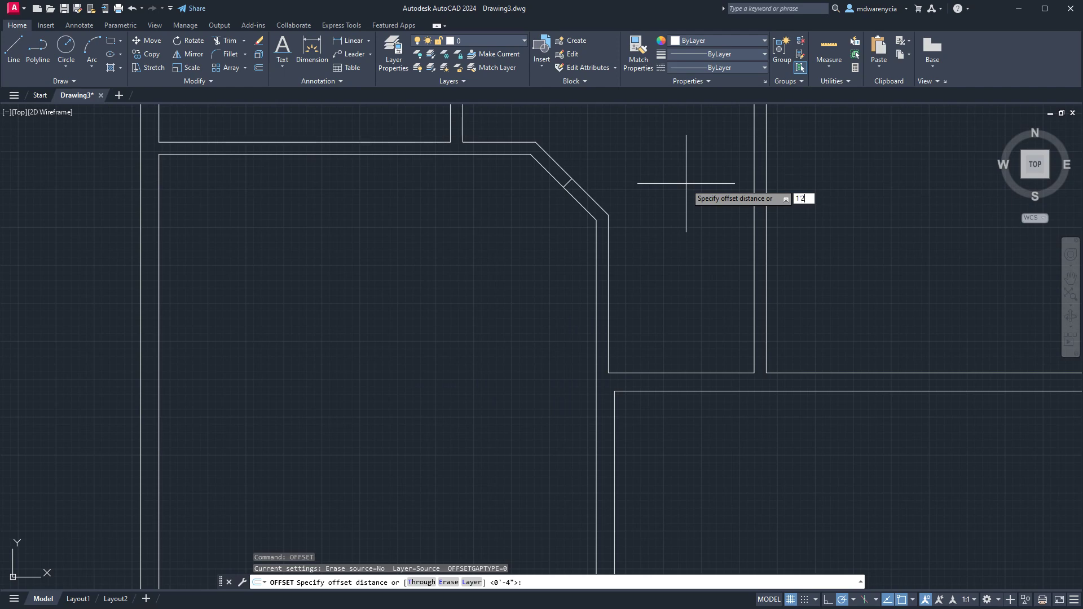
{"action": "key", "text": "Return"}
{"action": "left_click", "coordinate": [582, 188]}
{"action": "left_click", "coordinate": [701, 181]}
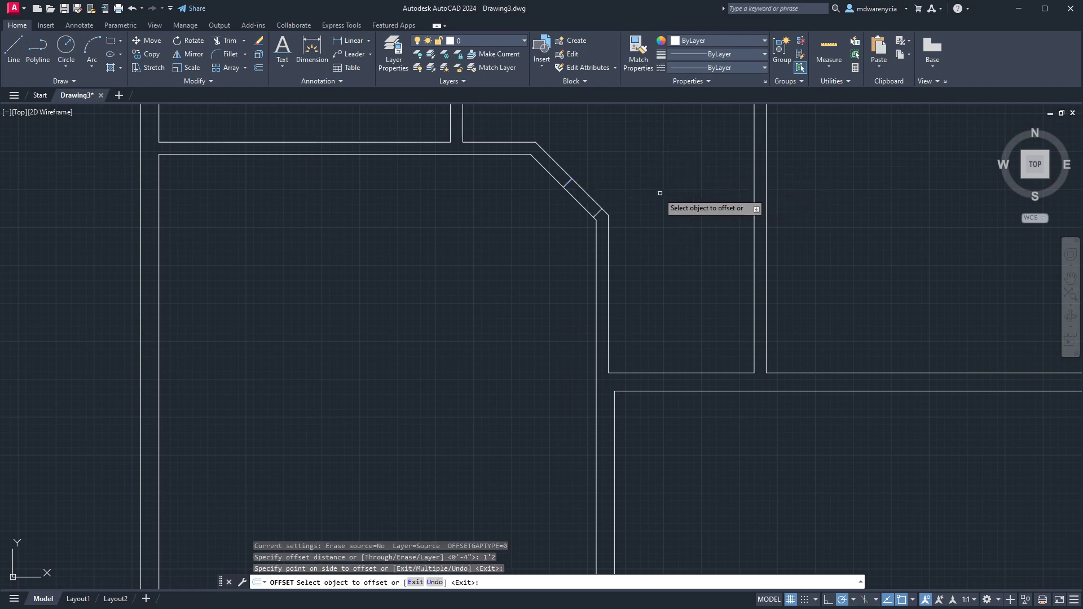
{"action": "left_click", "coordinate": [566, 184]}
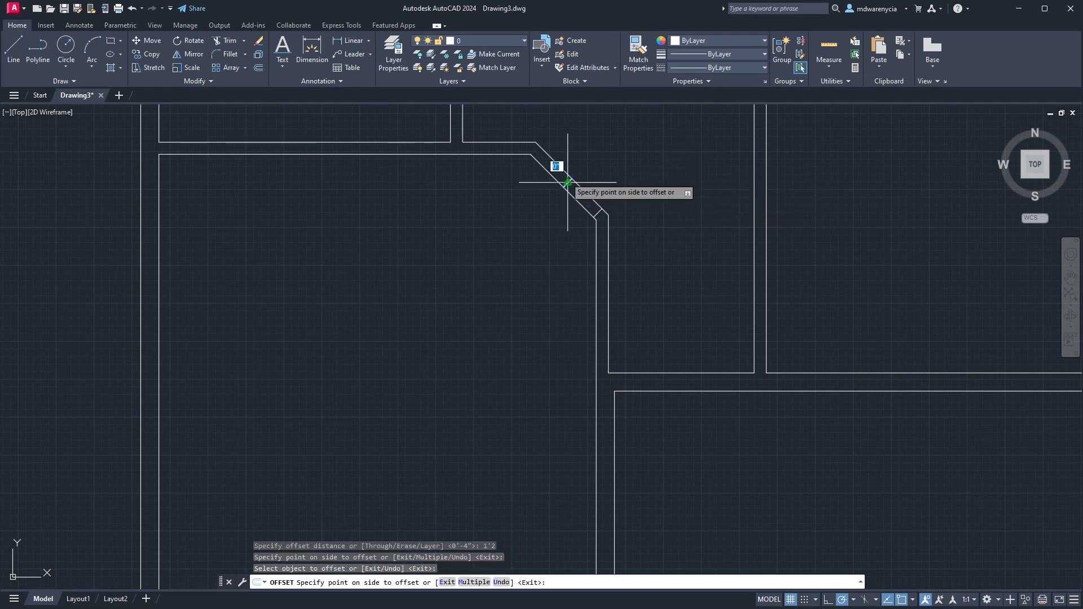
{"action": "left_click", "coordinate": [544, 140]}
{"action": "key", "text": "Escape"}
{"action": "mouse_move", "coordinate": [467, 116]}
{"action": "middle_mouse_down"}
{"action": "mouse_move", "coordinate": [465, 230]}
{"action": "mouse_move", "coordinate": [480, 279]}
{"action": "middle_mouse_up"}
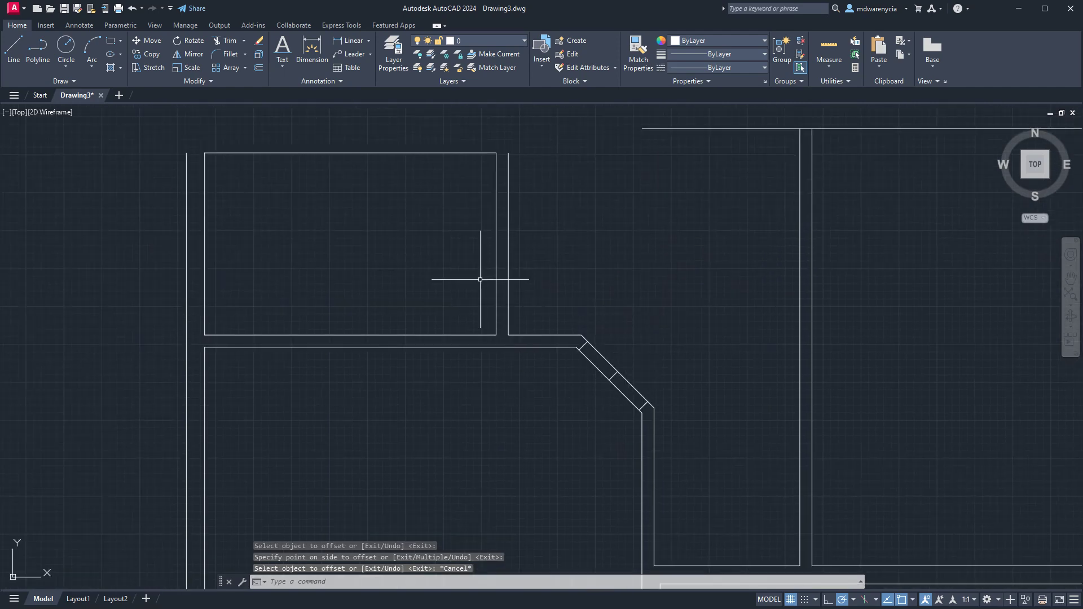
{"action": "key", "text": "Escape"}
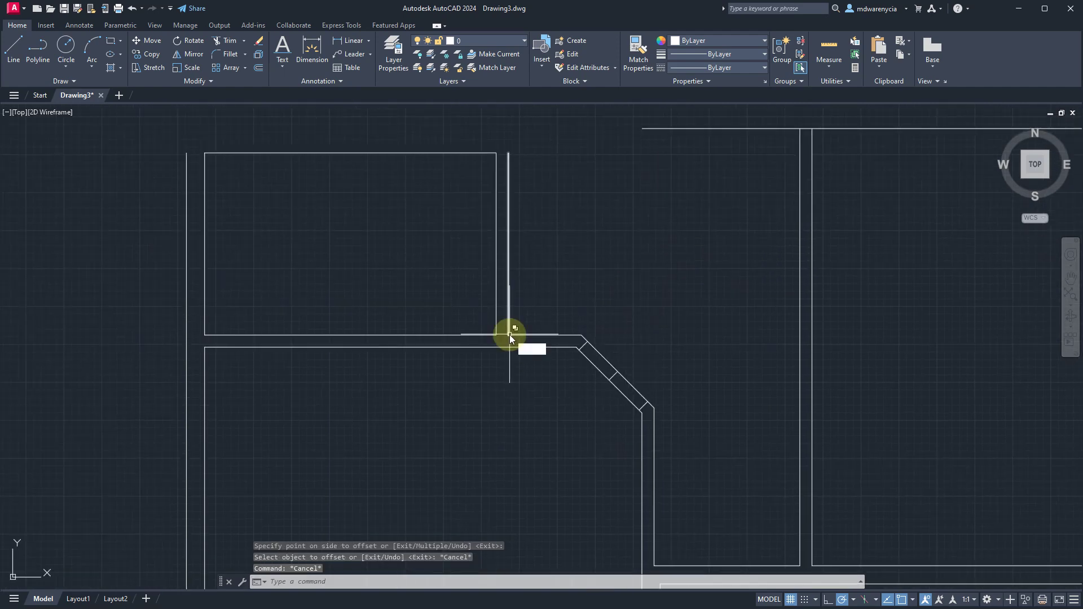
Step: Draw a short line closing the gap in the horizontal wall's upper line where the vertical interior wall meets it
{"action": "scroll", "coordinate": [510, 337], "scroll_direction": "up", "scroll_amount": 5}
{"action": "type", "text": "l"}
{"action": "key", "text": "Return"}
{"action": "left_click", "coordinate": [500, 336]}
{"action": "key", "text": "Escape"}
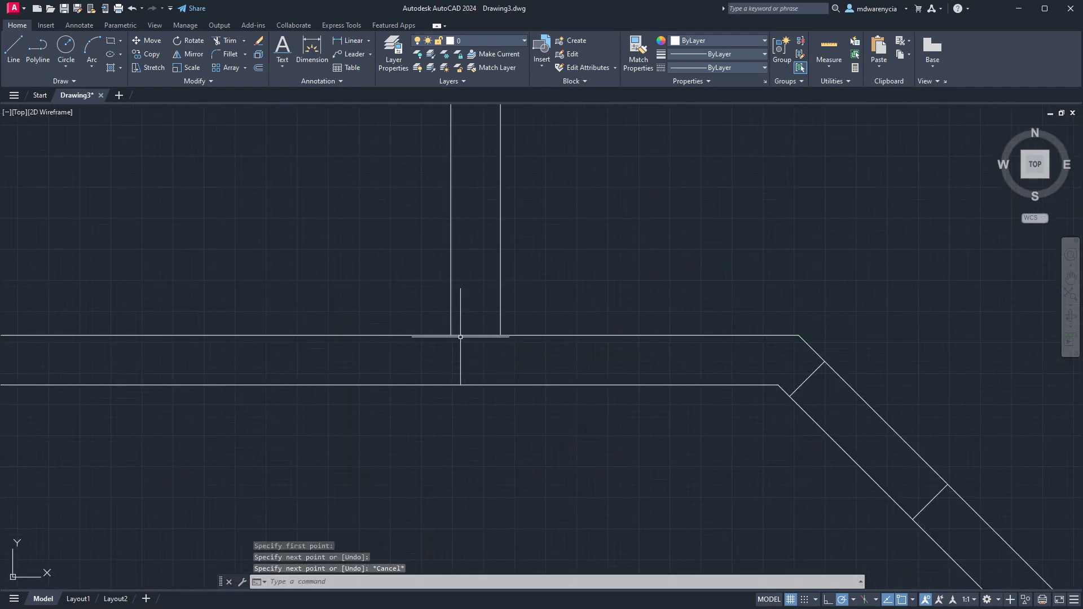
{"action": "left_click", "coordinate": [461, 337]}
{"action": "key", "text": "Escape"}
{"action": "scroll", "coordinate": [476, 355], "scroll_direction": "down", "scroll_amount": 4}
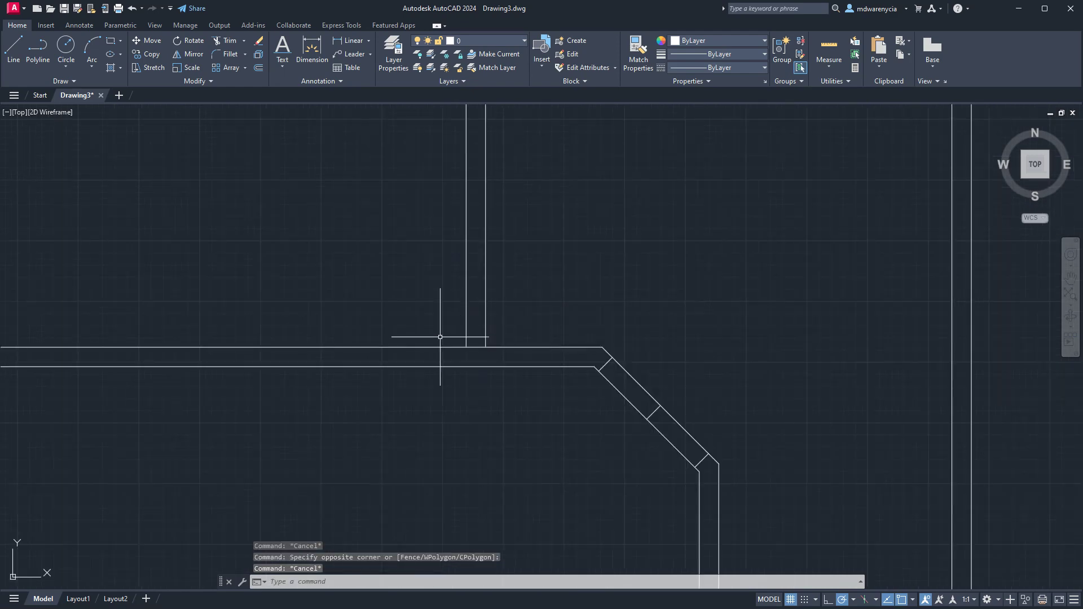
{"action": "type", "text": "l"}
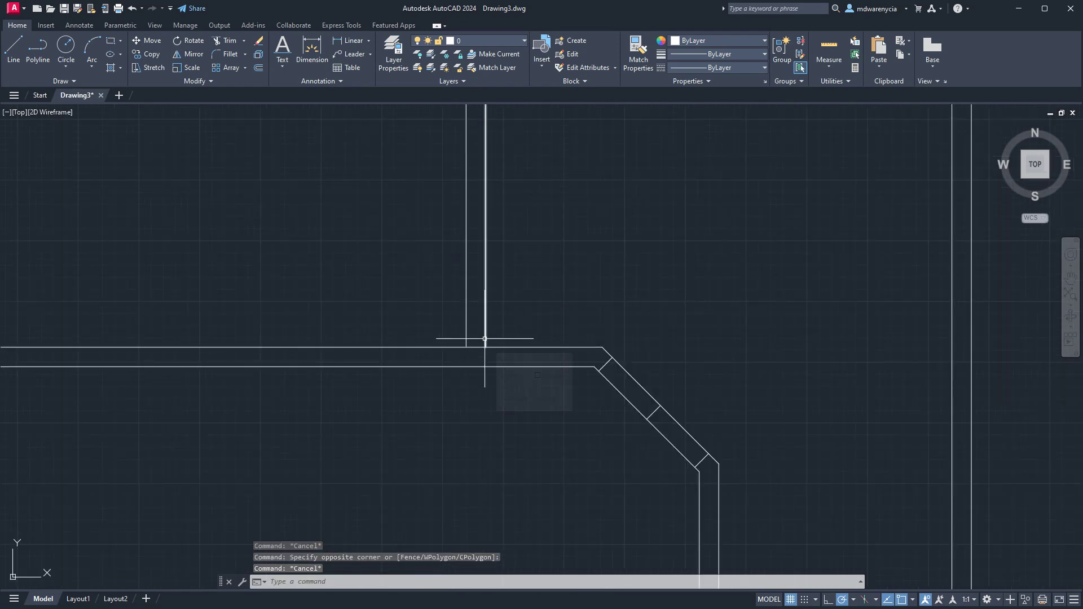
{"action": "key", "text": "Return"}
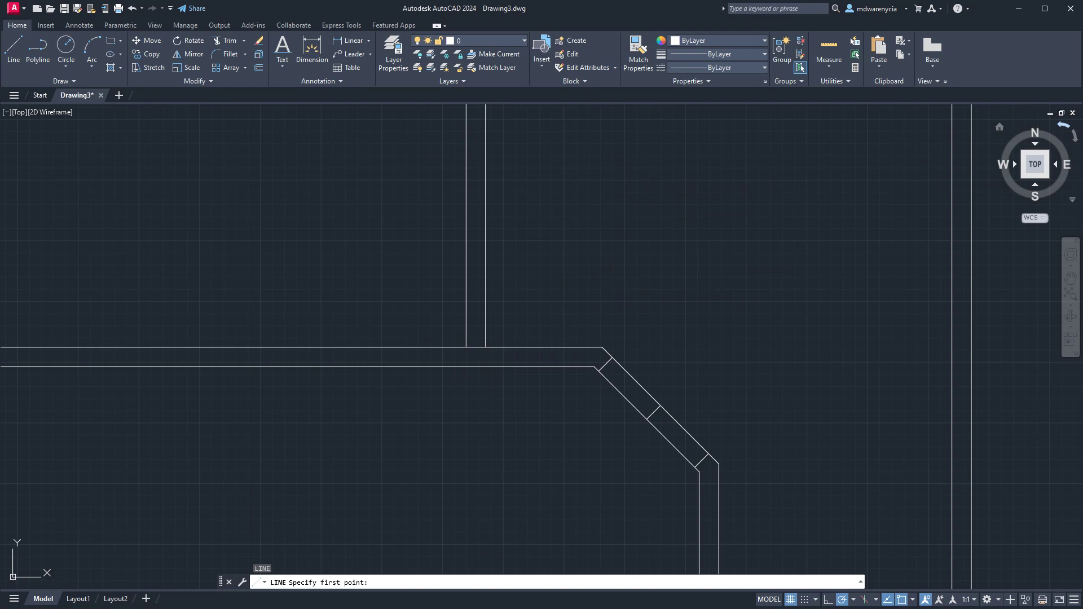
{"action": "scroll", "coordinate": [680, 169], "scroll_direction": "up", "scroll_amount": 2}
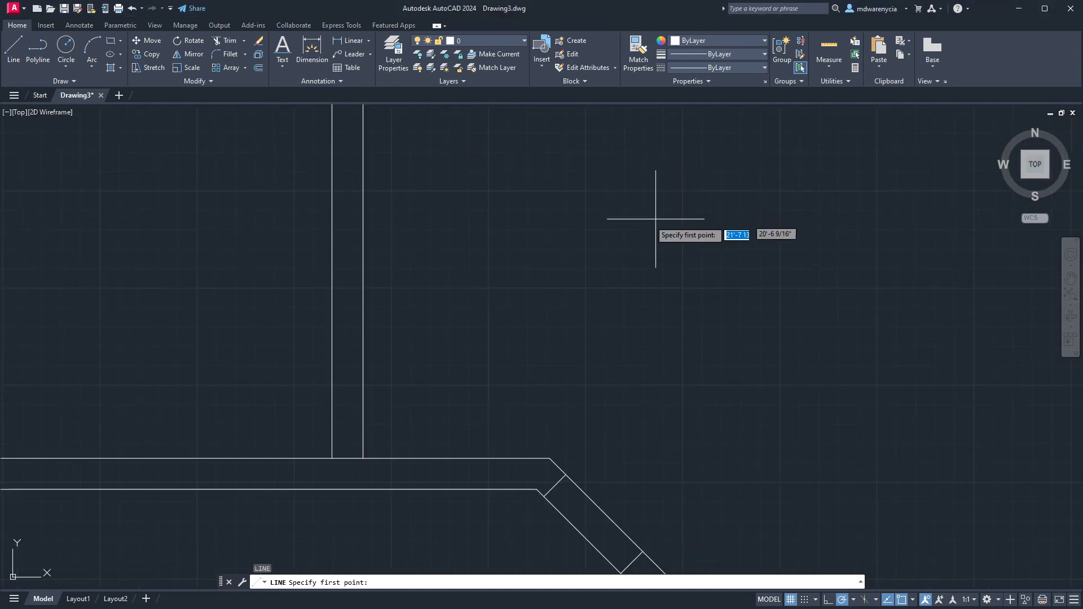
{"action": "key", "text": "Escape"}
{"action": "key", "text": "Escape"}
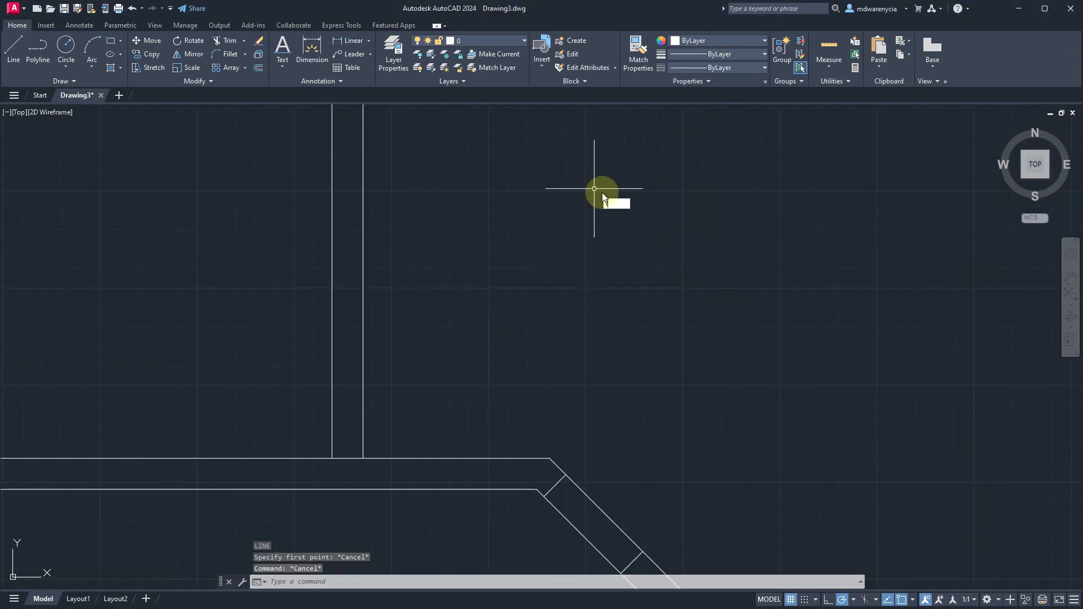
Step: Draw a closed 1" by 2'4" upright door leaf from lines in the open space above the diagonal wall
{"action": "type", "text": "l"}
{"action": "key", "text": "Return"}
{"action": "left_click", "coordinate": [636, 185]}
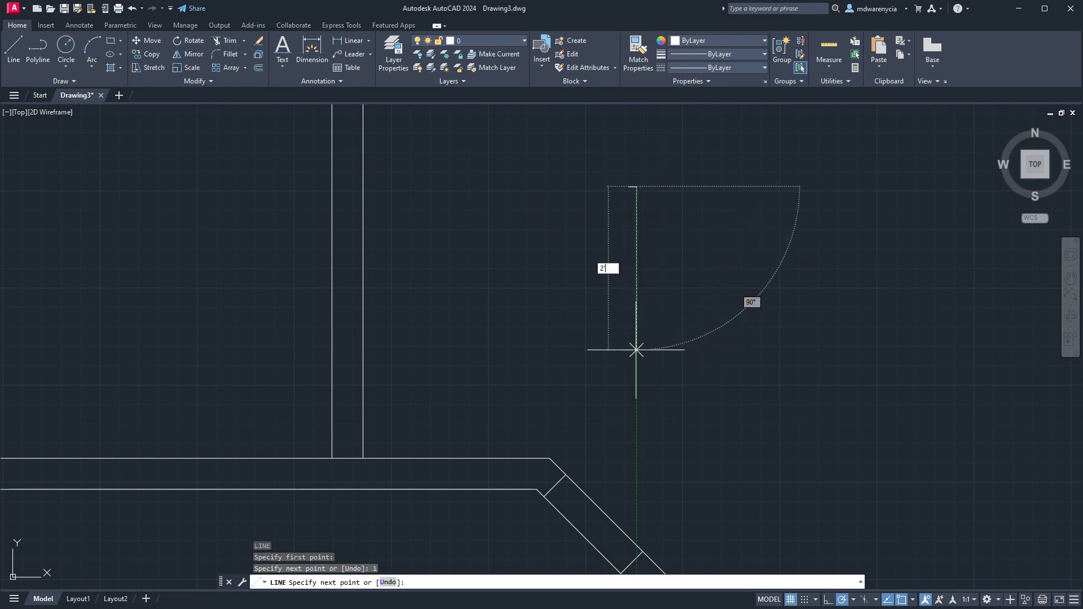
{"action": "key", "text": "Return"}
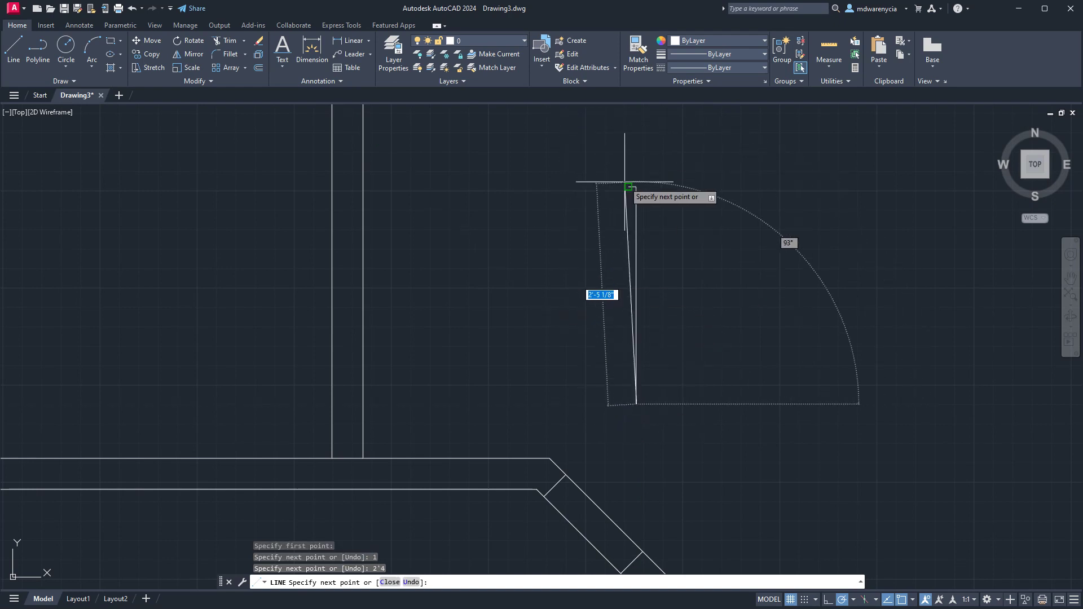
{"action": "left_click", "coordinate": [628, 404]}
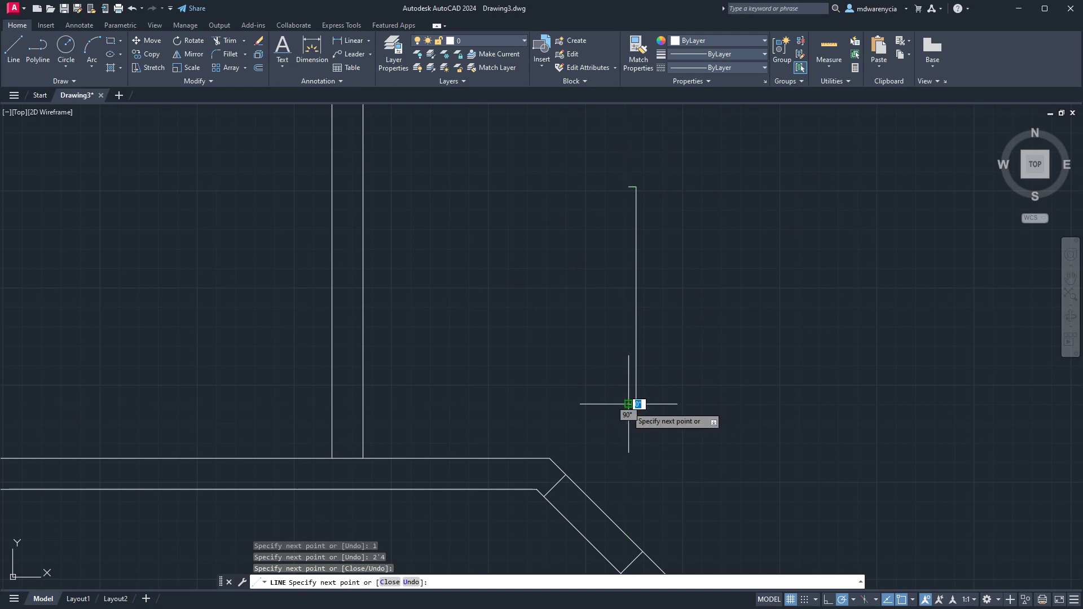
{"action": "left_click", "coordinate": [629, 188]}
{"action": "key", "text": "Escape"}
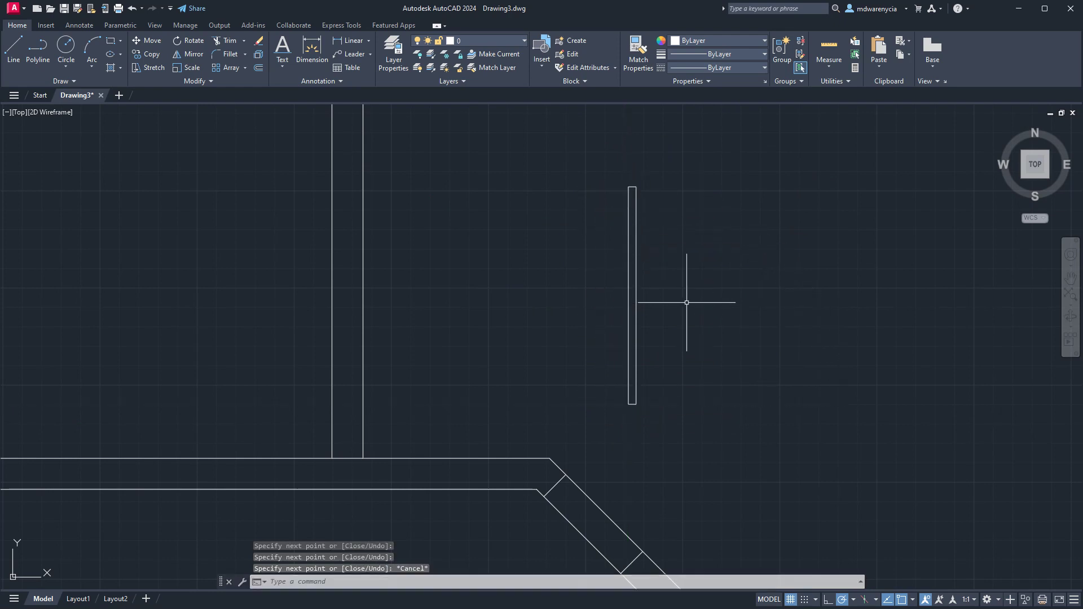
{"action": "key", "text": "Escape"}
{"action": "key", "text": "Escape"}
Step: Rotate the whole door leaf 90° so that it lies horizontally
{"action": "scroll", "coordinate": [683, 290], "scroll_direction": "down", "scroll_amount": 5}
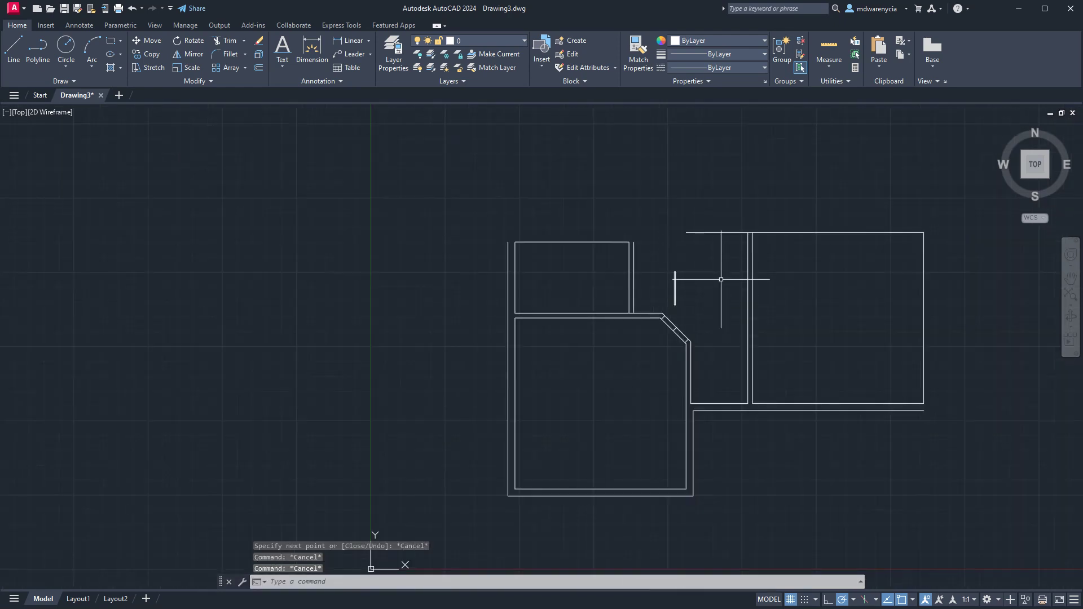
{"action": "left_click", "coordinate": [690, 307]}
{"action": "left_click", "coordinate": [670, 250]}
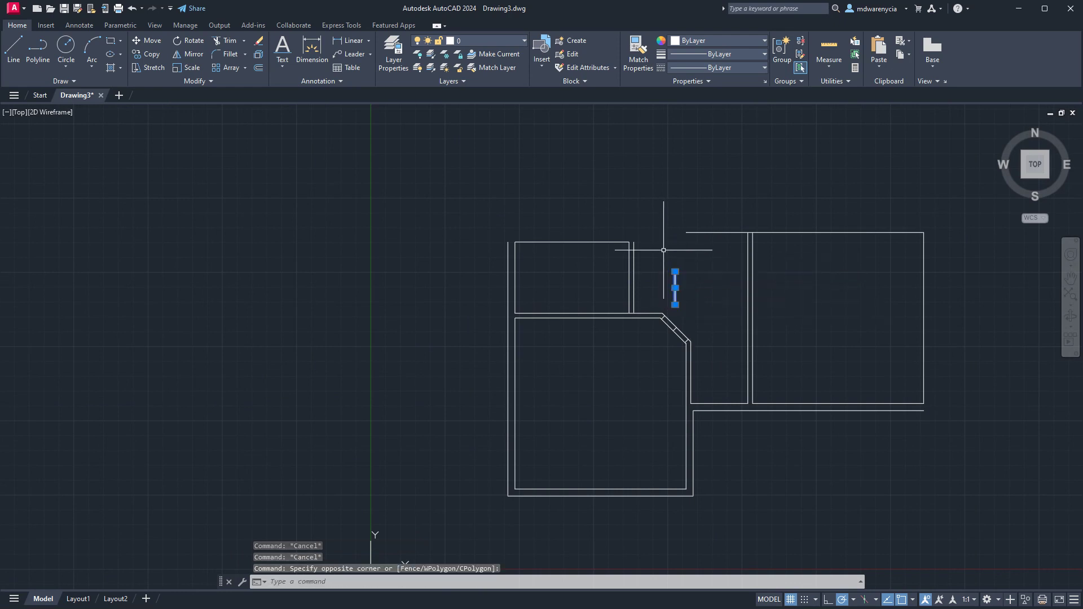
{"action": "scroll", "coordinate": [679, 288], "scroll_direction": "up", "scroll_amount": 6}
{"action": "type", "text": "R"}
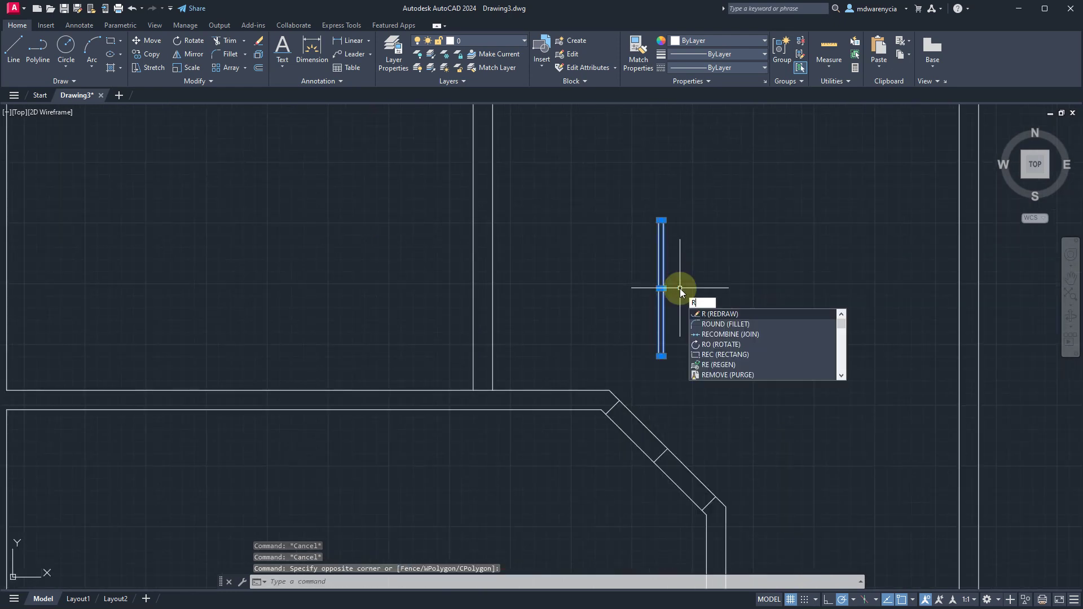
{"action": "type", "text": "O"}
{"action": "key", "text": "Return"}
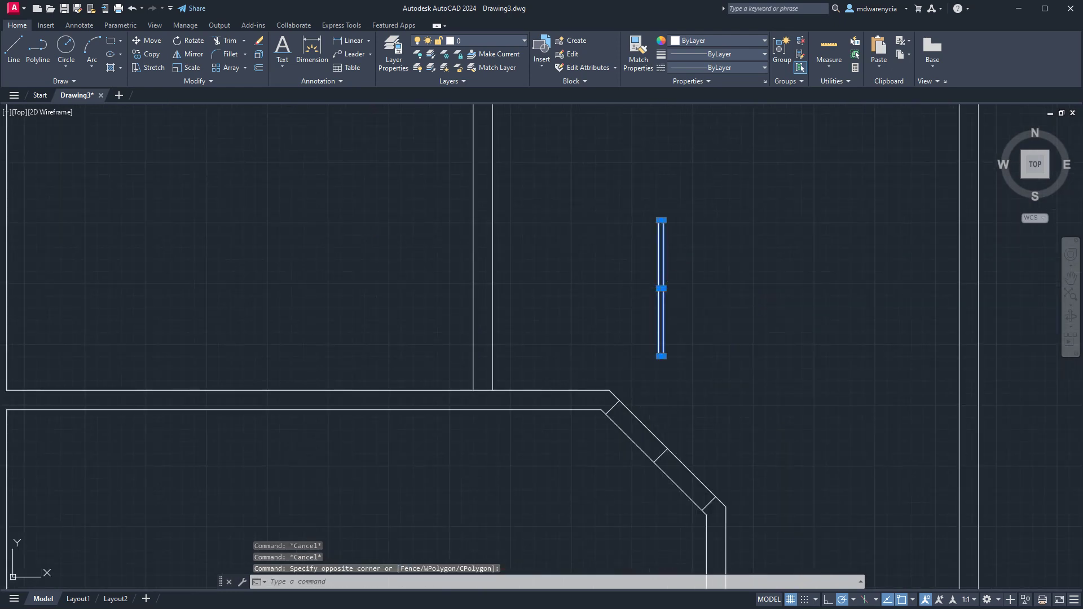
{"action": "left_click", "coordinate": [702, 296]}
{"action": "left_click", "coordinate": [703, 189]}
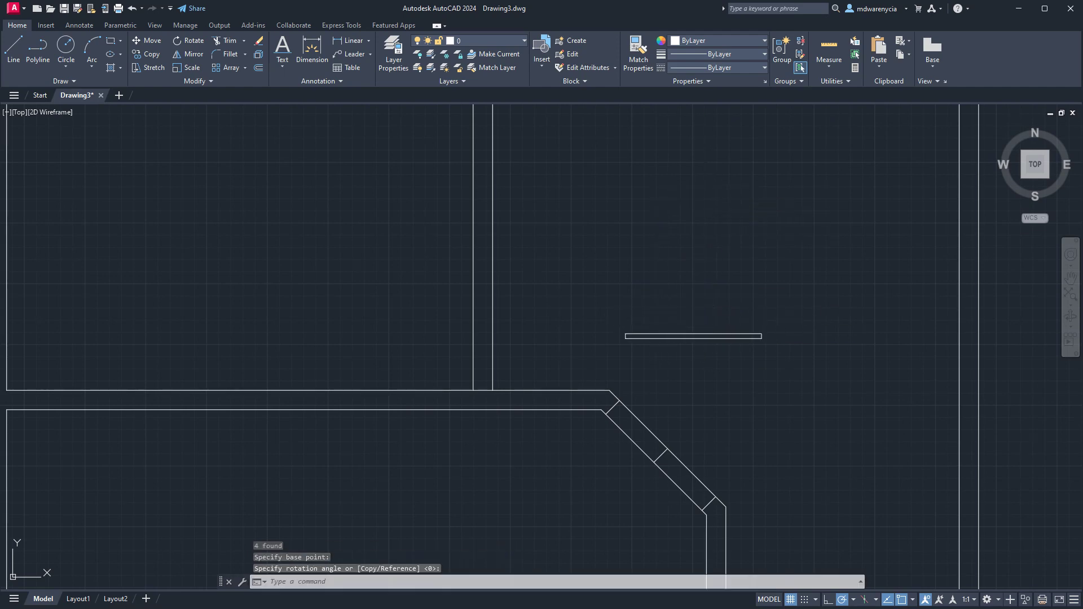
{"action": "key", "text": "Escape"}
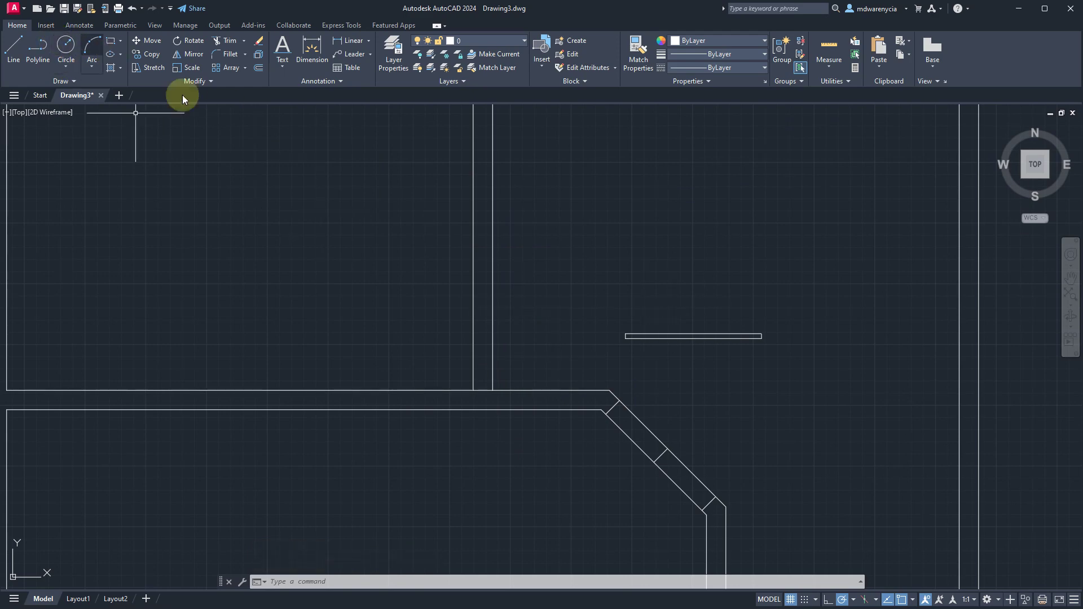
{"action": "key", "text": "Return"}
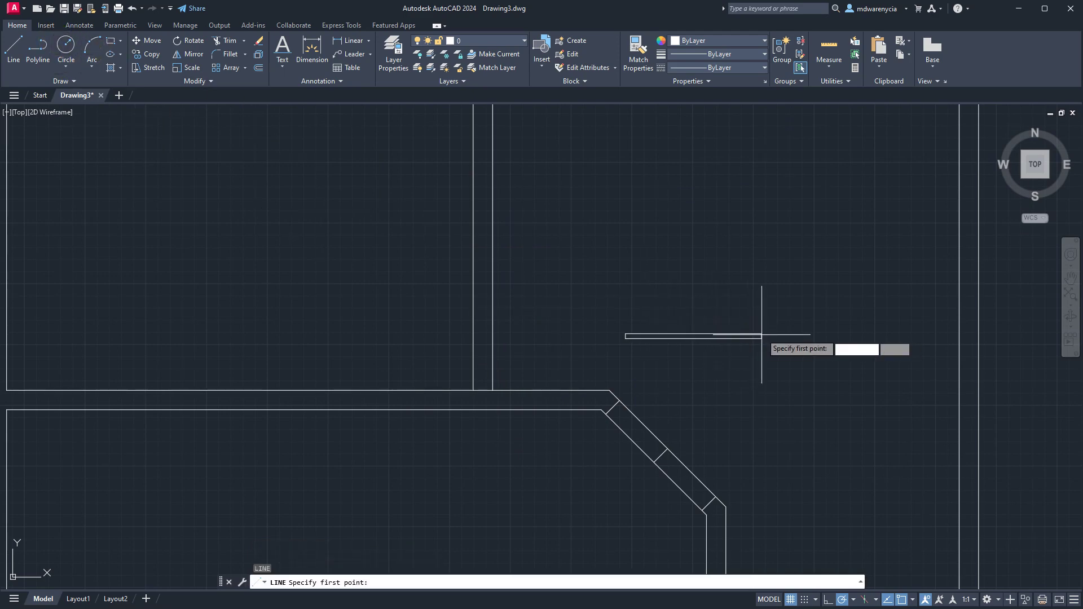
{"action": "left_click", "coordinate": [761, 336]}
{"action": "key", "text": "Escape"}
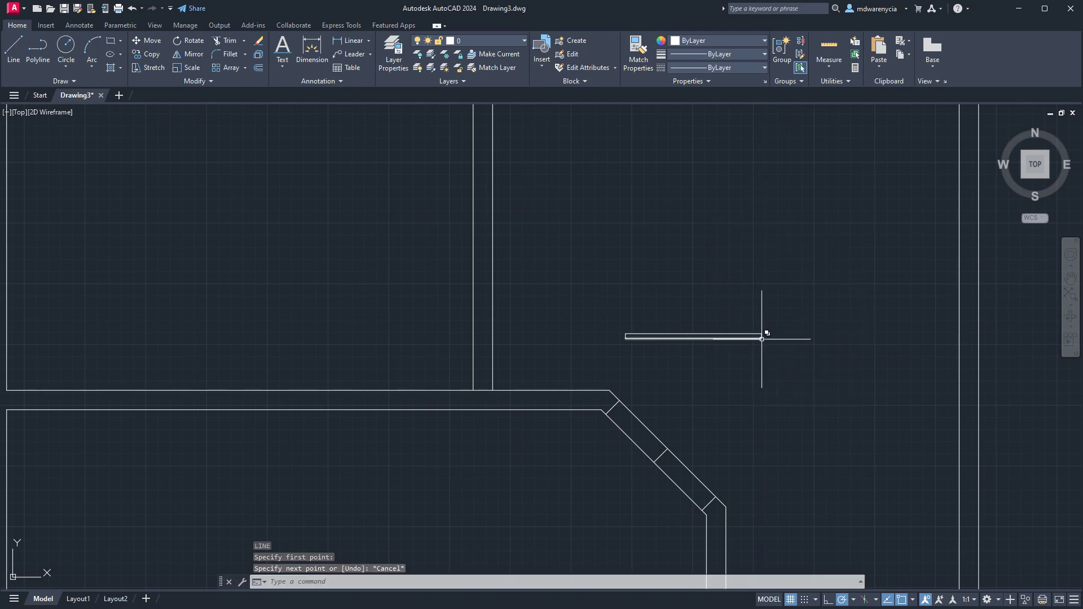
Step: Draw a 2'4" vertical line upward from the lower-right corner of the door leaf
{"action": "key", "text": "Return"}
{"action": "scroll", "coordinate": [767, 347], "scroll_direction": "up", "scroll_amount": 4}
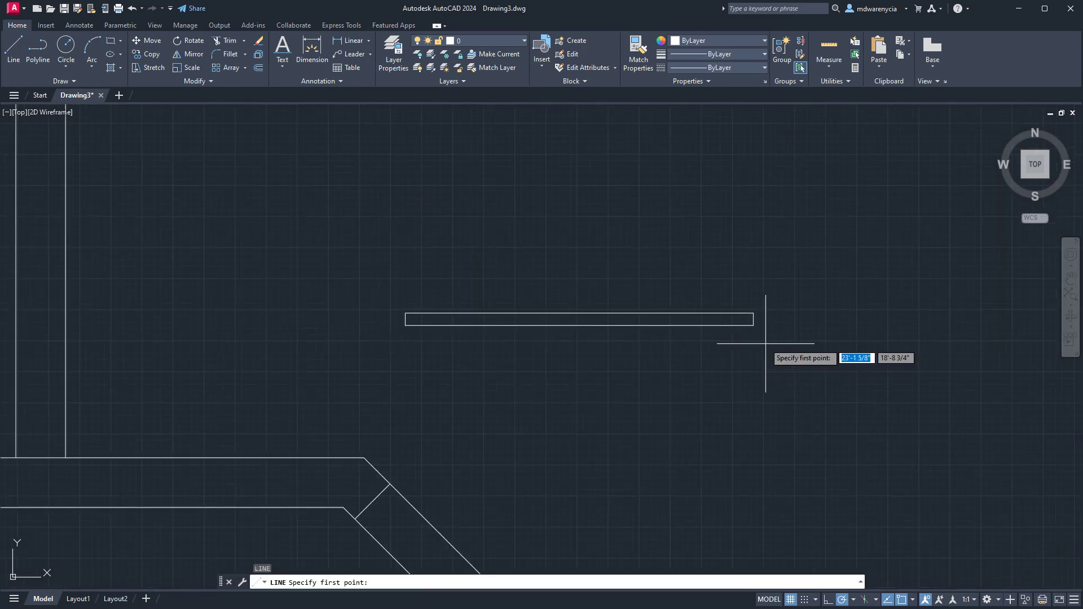
{"action": "left_click", "coordinate": [755, 317]}
{"action": "scroll", "coordinate": [759, 420], "scroll_direction": "down", "scroll_amount": 6}
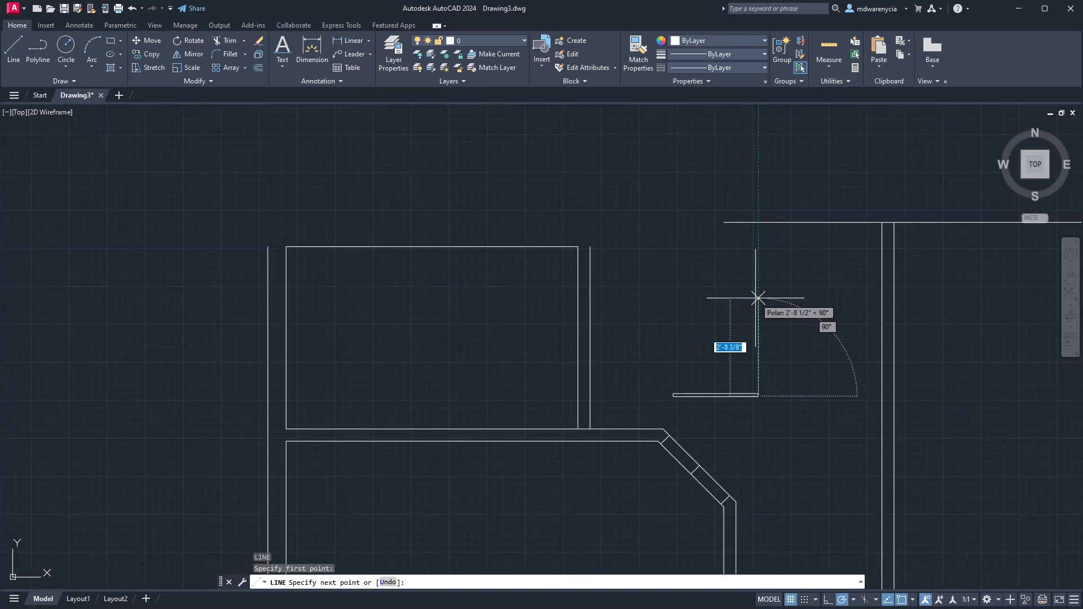
{"action": "type", "text": "2'4"}
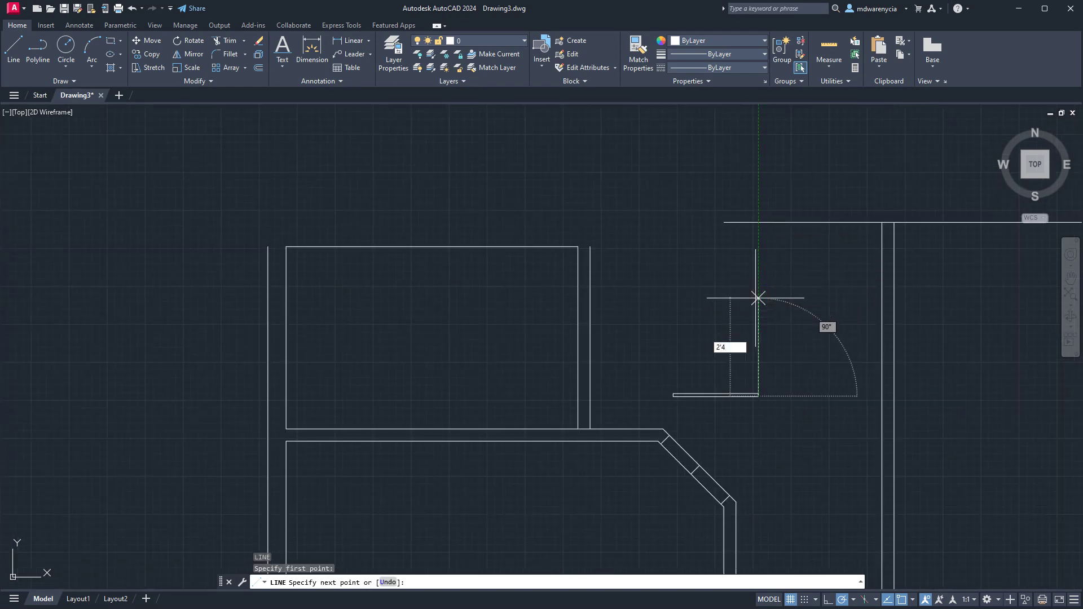
{"action": "key", "text": "Return"}
{"action": "key", "text": "Escape"}
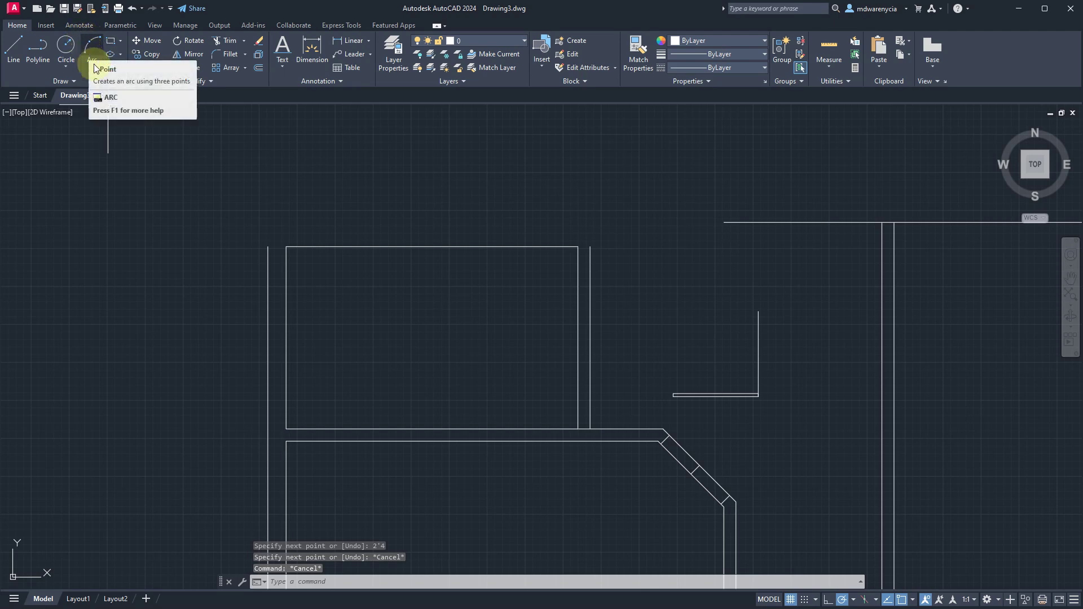
Step: Draw the door's swing arc by start, center, end, from the vertical line's top to the leaf's left end, centered on the leaf's lower-right corner
{"action": "left_click", "coordinate": [95, 70]}
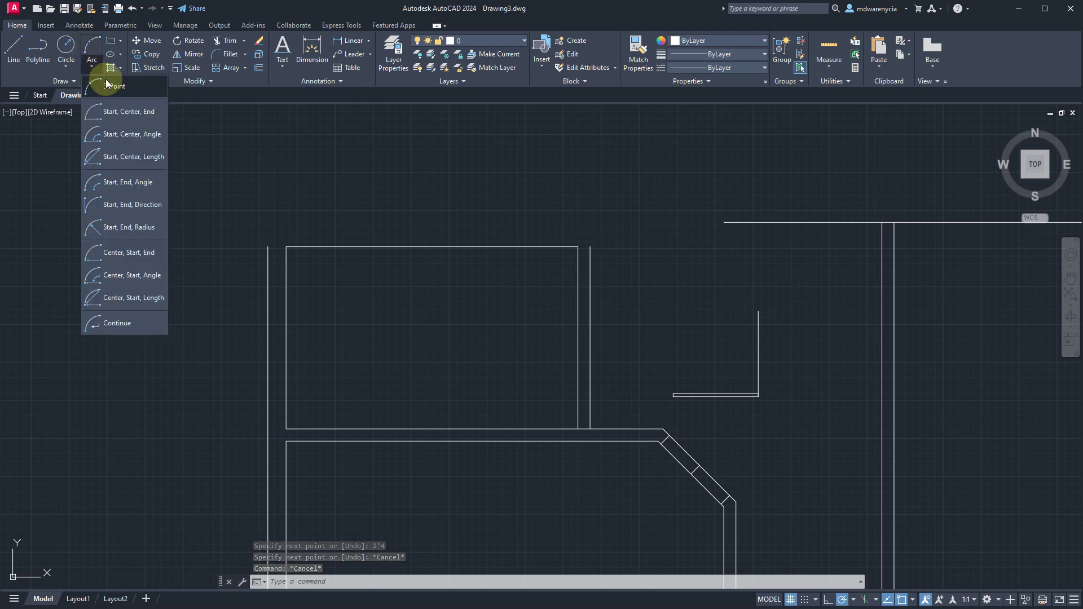
{"action": "left_click", "coordinate": [126, 113]}
{"action": "scroll", "coordinate": [734, 349], "scroll_direction": "up", "scroll_amount": 2}
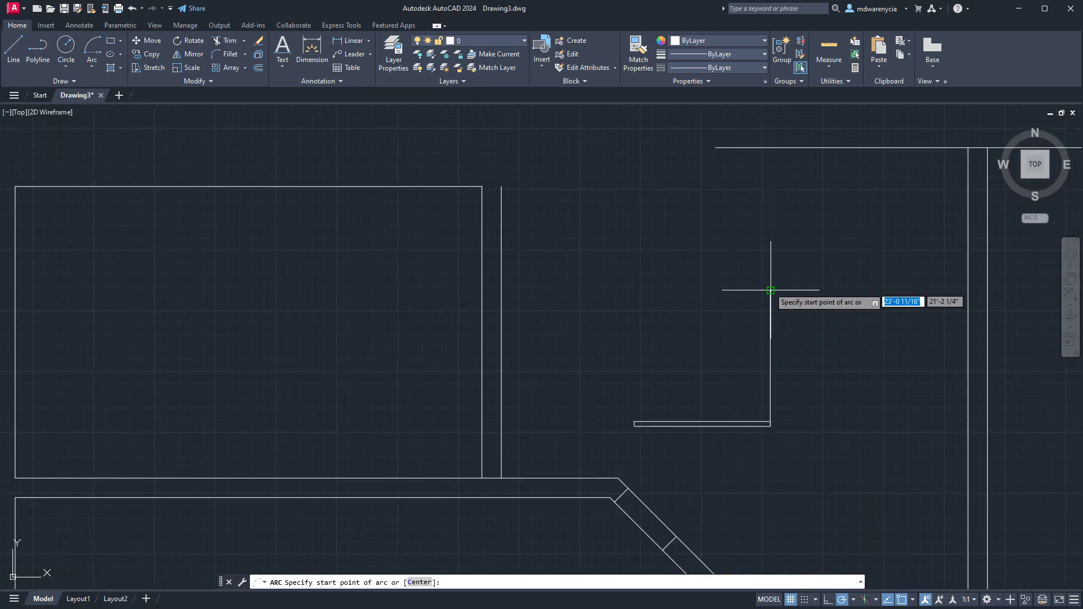
{"action": "left_click", "coordinate": [758, 312]}
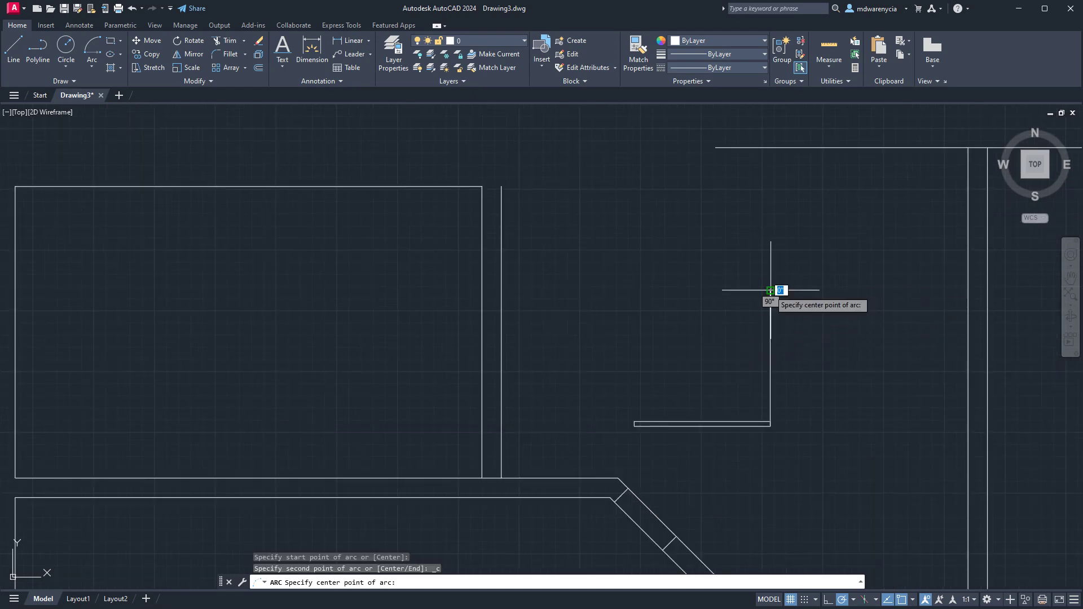
{"action": "left_click", "coordinate": [770, 425]}
{"action": "scroll", "coordinate": [626, 431], "scroll_direction": "up", "scroll_amount": 3}
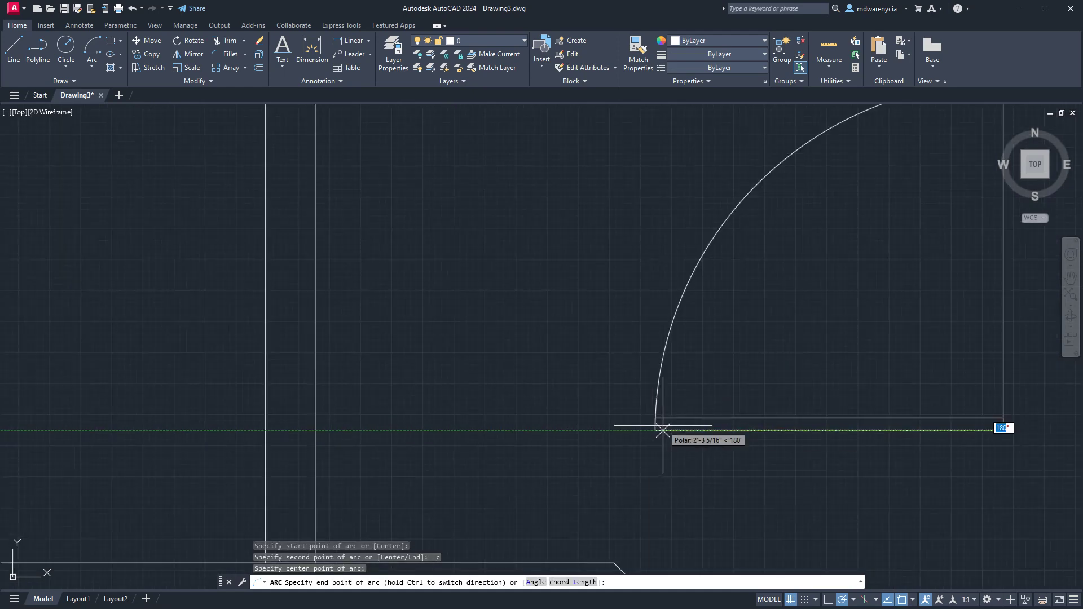
{"action": "scroll", "coordinate": [642, 399], "scroll_direction": "up", "scroll_amount": 5}
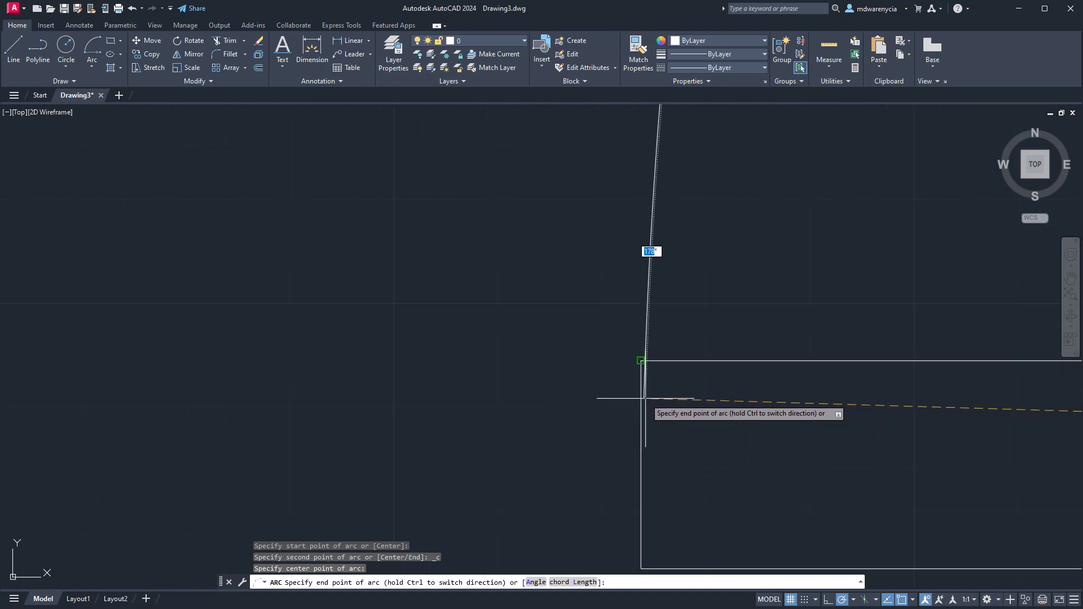
{"action": "scroll", "coordinate": [646, 363], "scroll_direction": "up", "scroll_amount": 1}
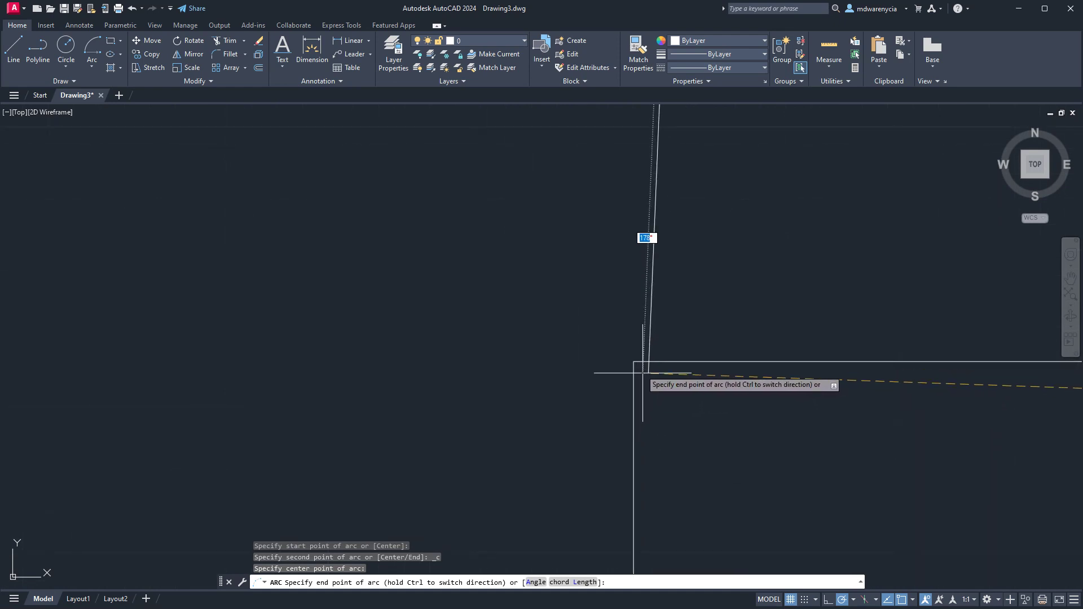
{"action": "scroll", "coordinate": [634, 364], "scroll_direction": "up", "scroll_amount": 3}
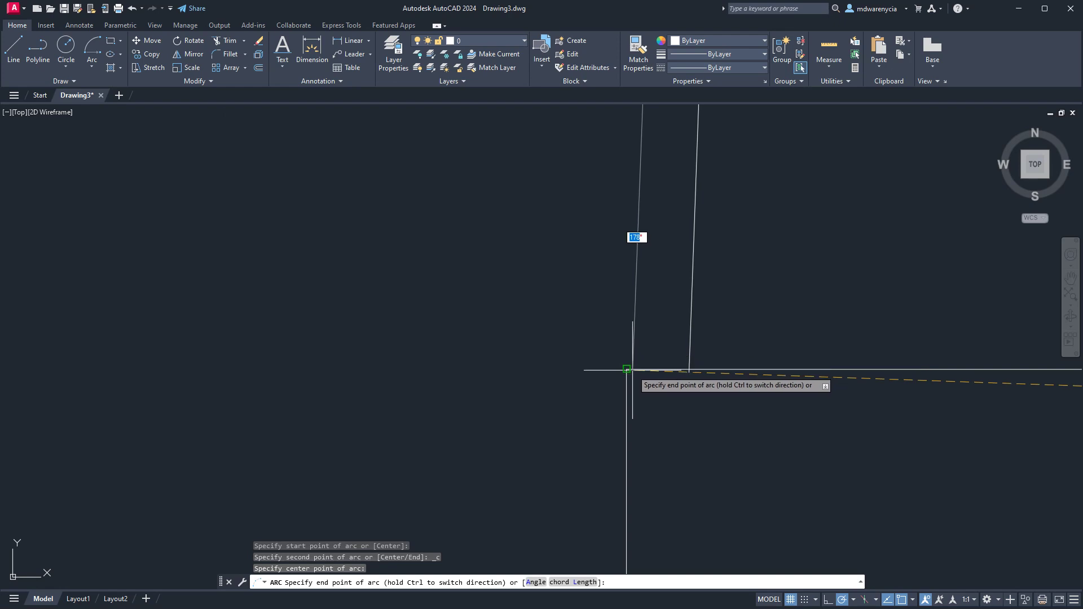
{"action": "scroll", "coordinate": [629, 395], "scroll_direction": "up", "scroll_amount": 4}
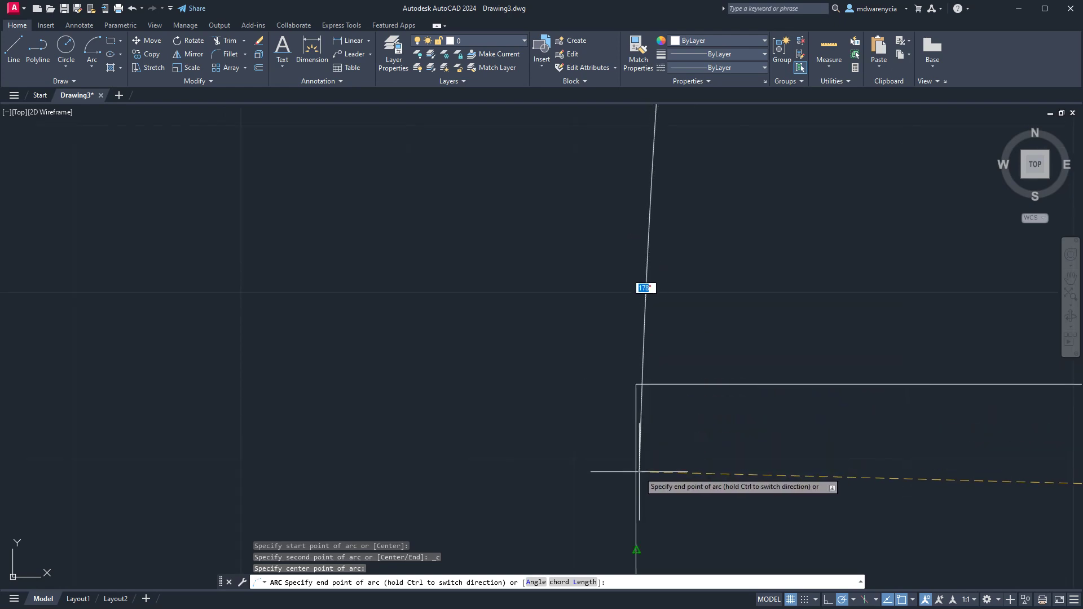
{"action": "key", "text": "Escape"}
{"action": "key", "text": "Escape"}
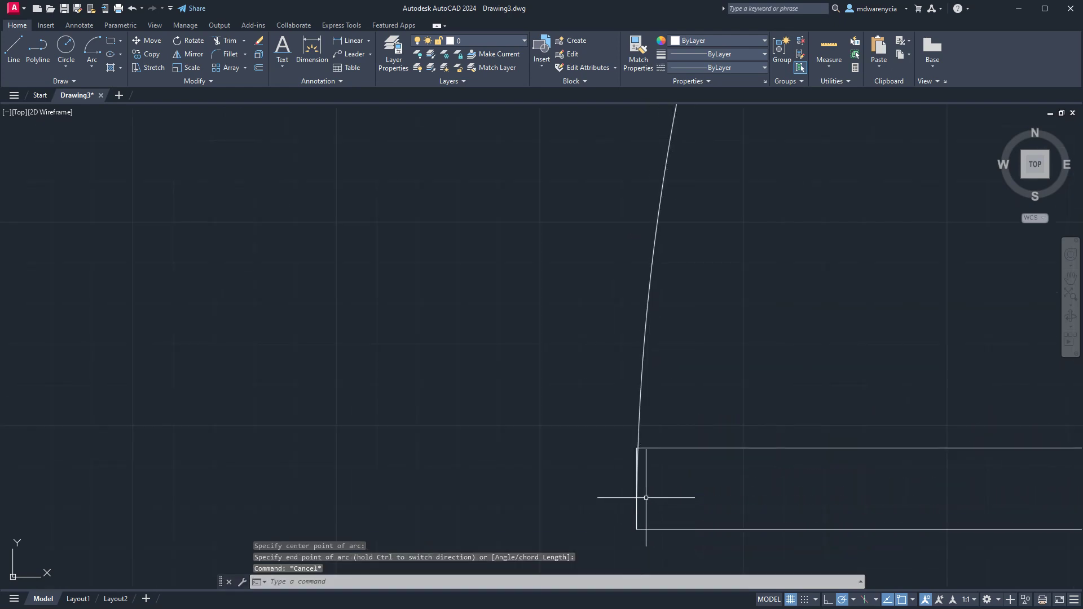
Step: Trim off the short piece of the swing arc that runs inside the left end of the door leaf
{"action": "left_click", "coordinate": [666, 475]}
{"action": "left_click", "coordinate": [624, 455]}
{"action": "scroll", "coordinate": [619, 461], "scroll_direction": "up", "scroll_amount": 3}
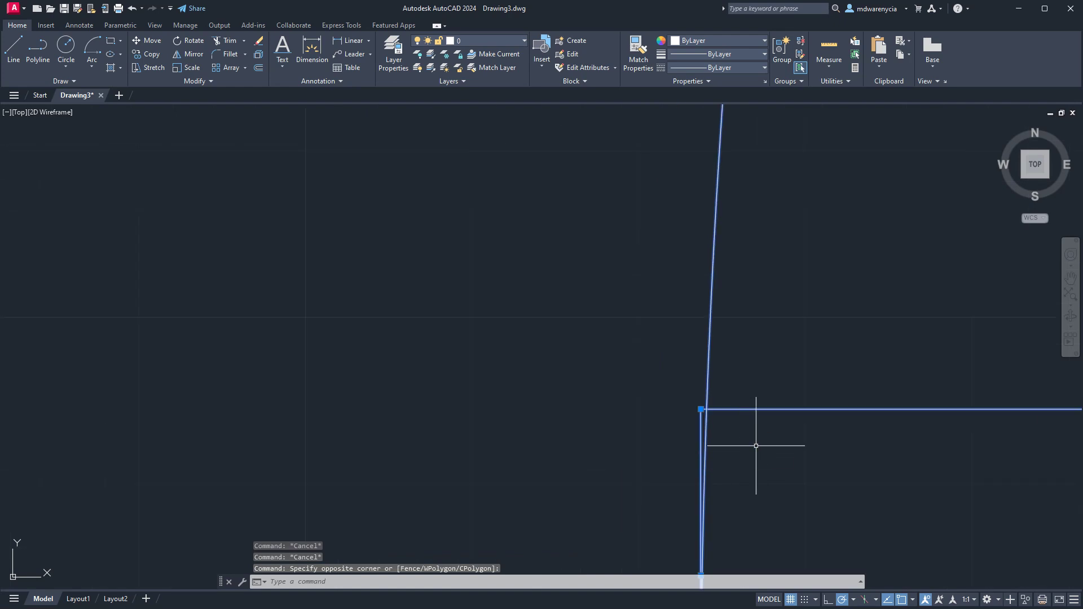
{"action": "type", "text": "tri"}
{"action": "key", "text": "Return"}
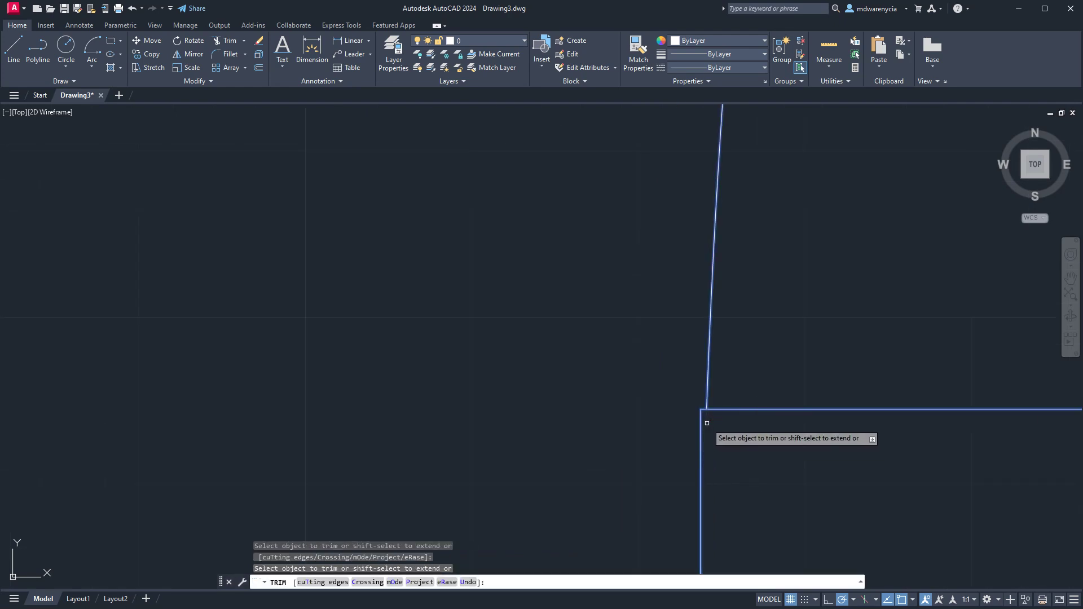
{"action": "key", "text": "Escape"}
Step: Erase the vertical helper line between the door leaf and the upper end of the swing arc
{"action": "scroll", "coordinate": [483, 307], "scroll_direction": "down", "scroll_amount": 5}
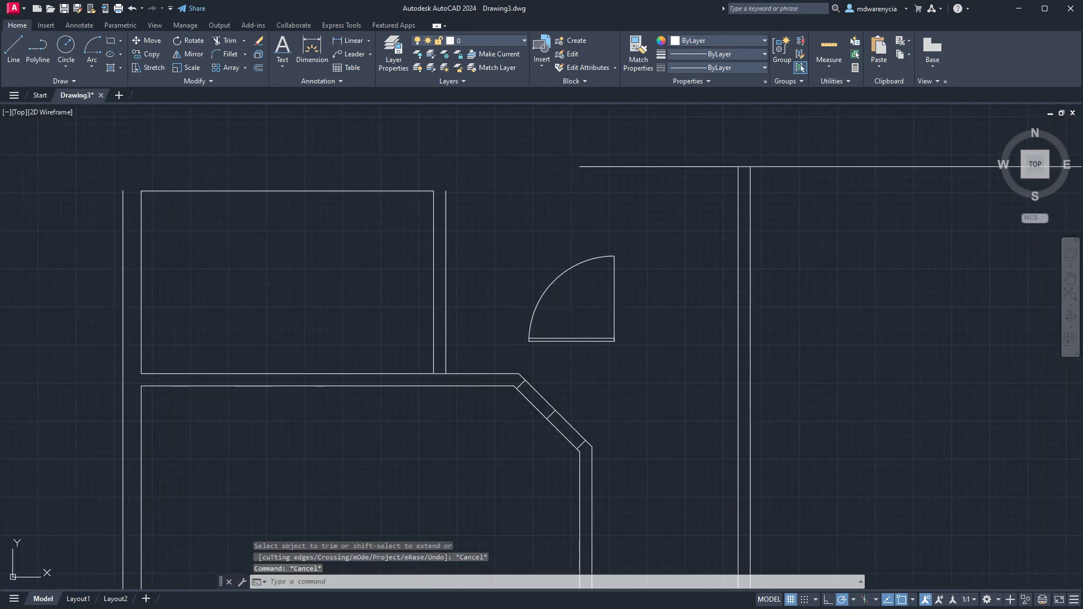
{"action": "left_click", "coordinate": [633, 310]}
{"action": "left_click", "coordinate": [596, 296]}
{"action": "key", "text": "Delete"}
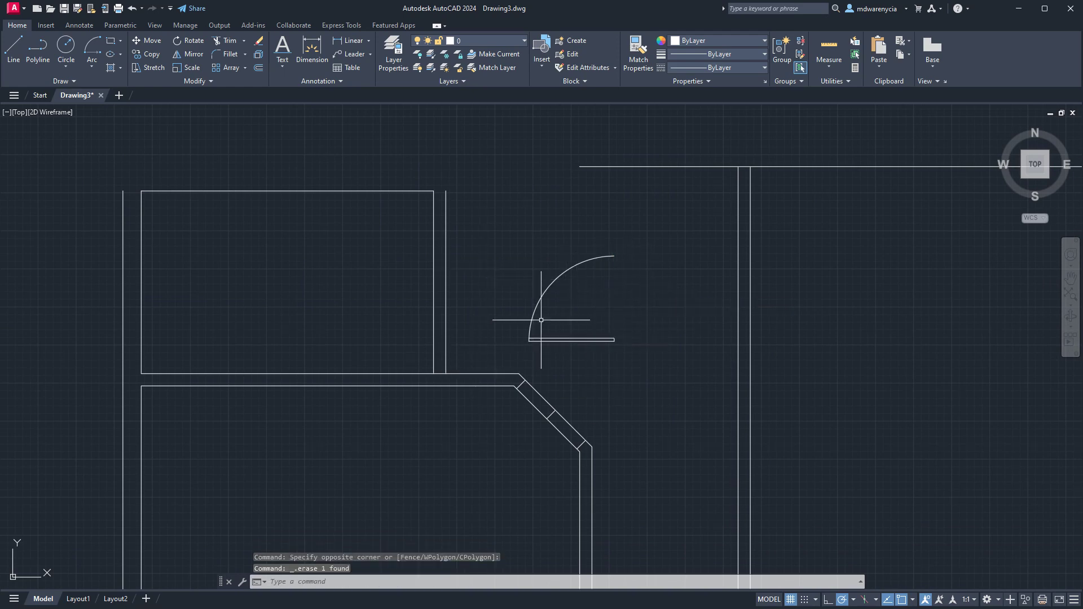
{"action": "key", "text": "Escape"}
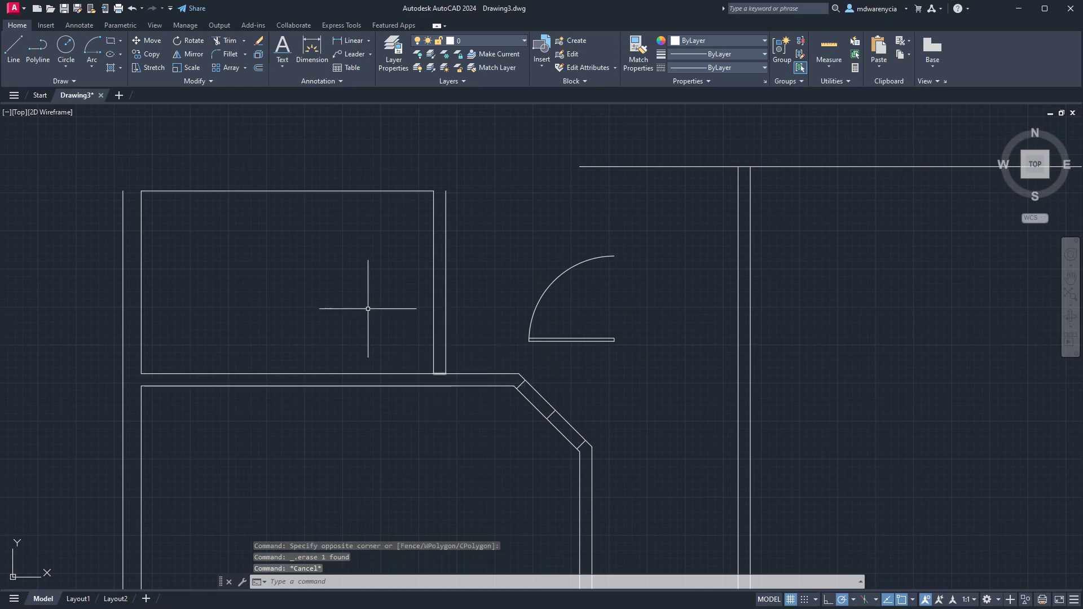
{"action": "left_click", "coordinate": [415, 364]}
{"action": "key", "text": "Escape"}
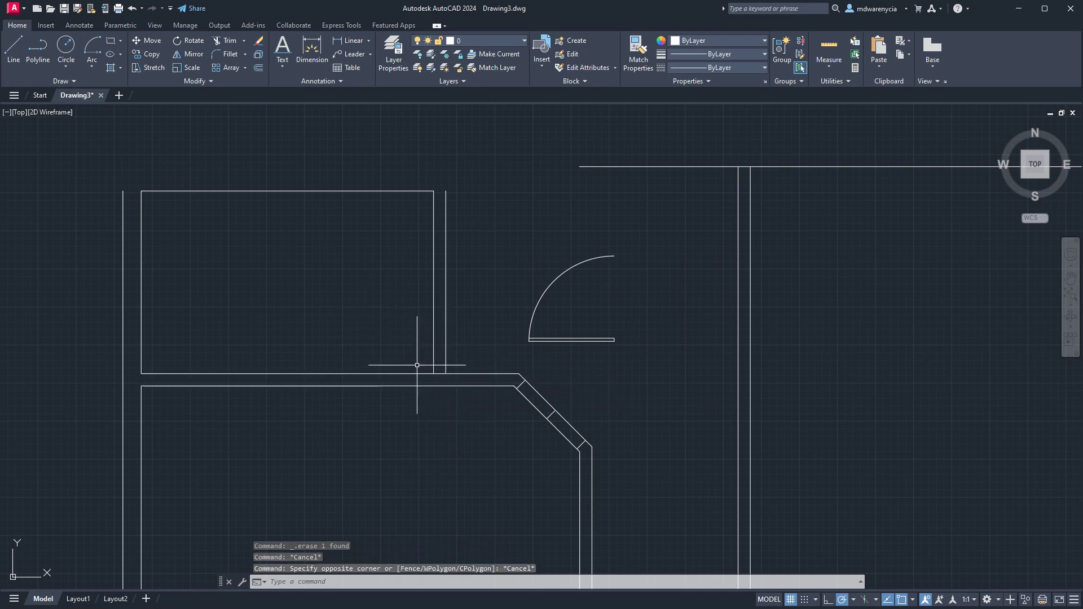
Step: Start a block definition from the door leaf and arc, named door-int-2'4", with the leaf's lower-right corner as base point
{"action": "scroll", "coordinate": [417, 365], "scroll_direction": "up", "scroll_amount": 3}
{"action": "scroll", "coordinate": [798, 314], "scroll_direction": "down", "scroll_amount": 2}
{"action": "left_click", "coordinate": [869, 317]}
{"action": "key", "text": "Escape"}
{"action": "left_click", "coordinate": [1007, 324]}
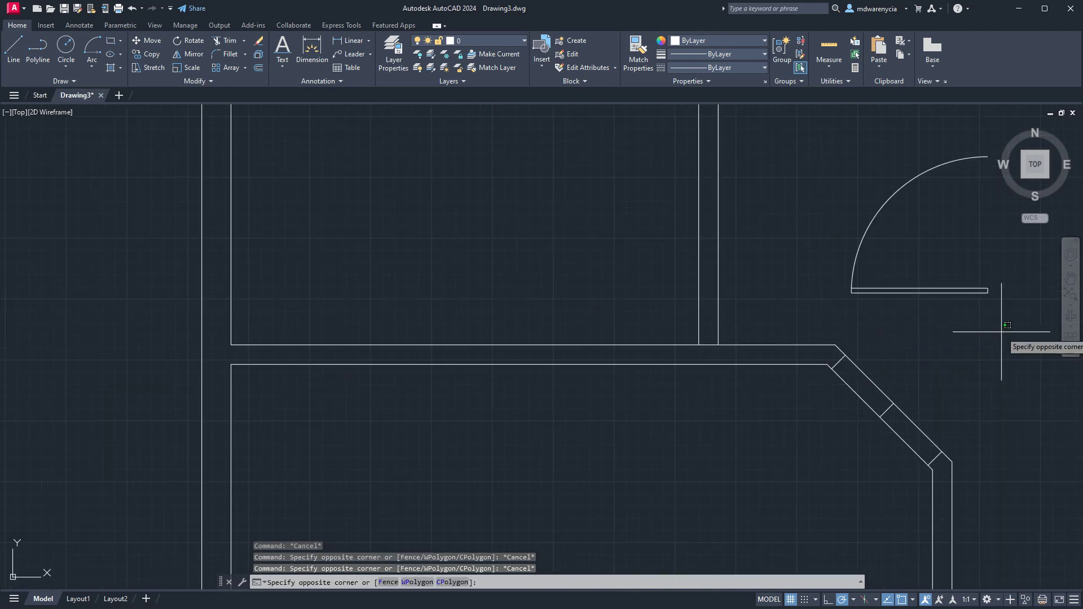
{"action": "middle_click_drag", "start_coordinate": [1007, 325], "coordinate": [864, 367]}
{"action": "left_click", "coordinate": [667, 178]}
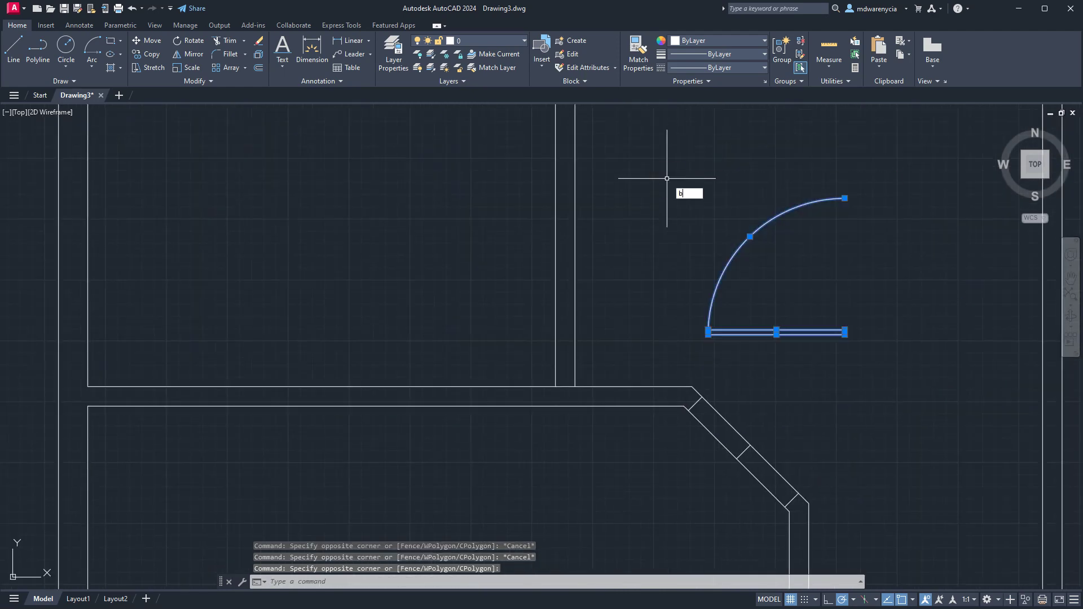
{"action": "type", "text": "b"}
{"action": "key", "text": "Return"}
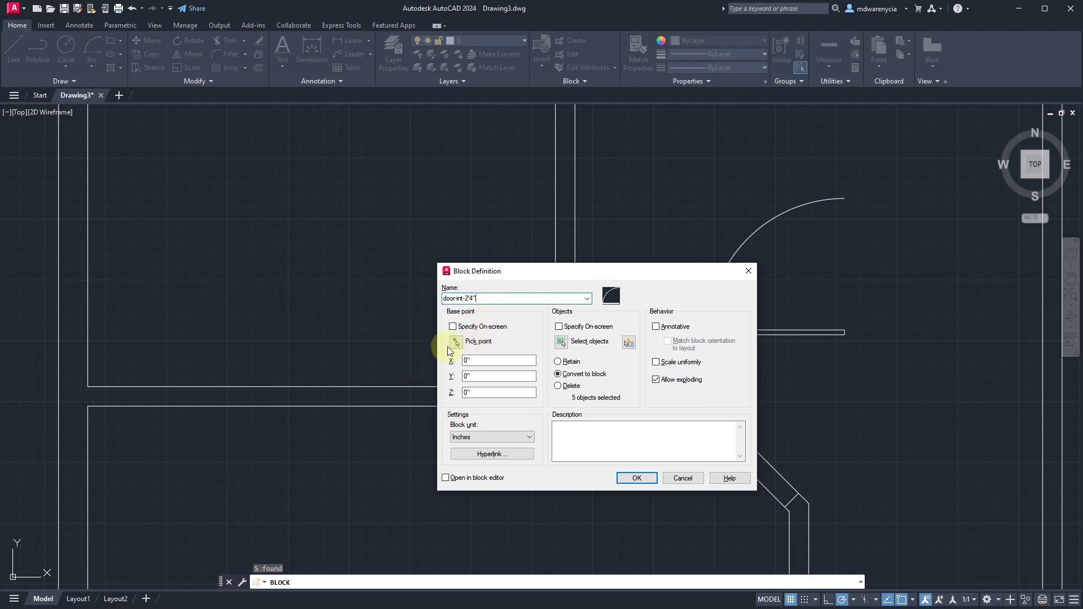
{"action": "left_click", "coordinate": [448, 346]}
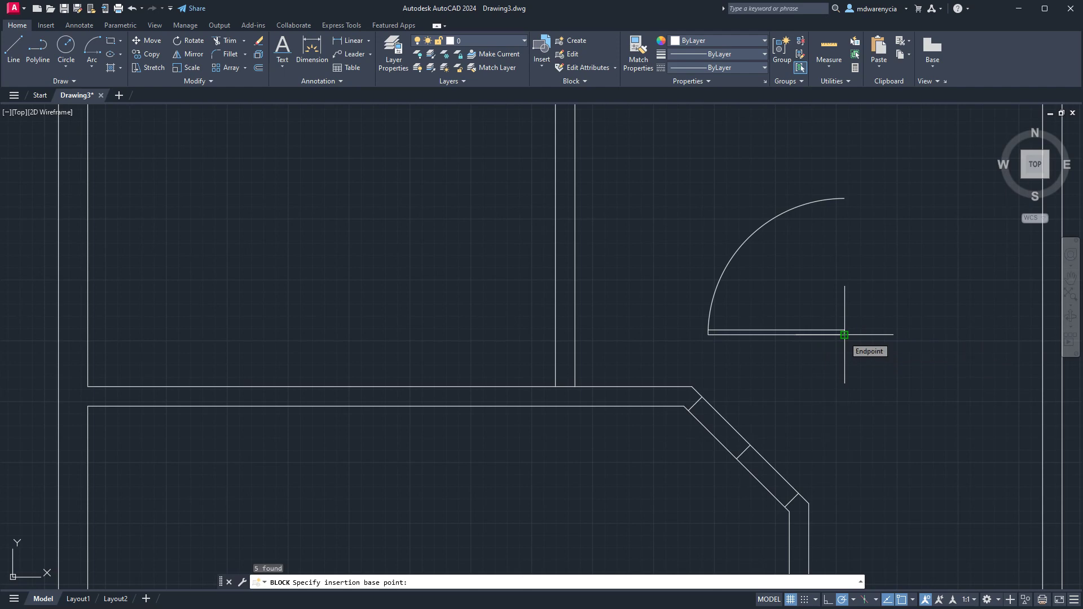
{"action": "left_click", "coordinate": [845, 335]}
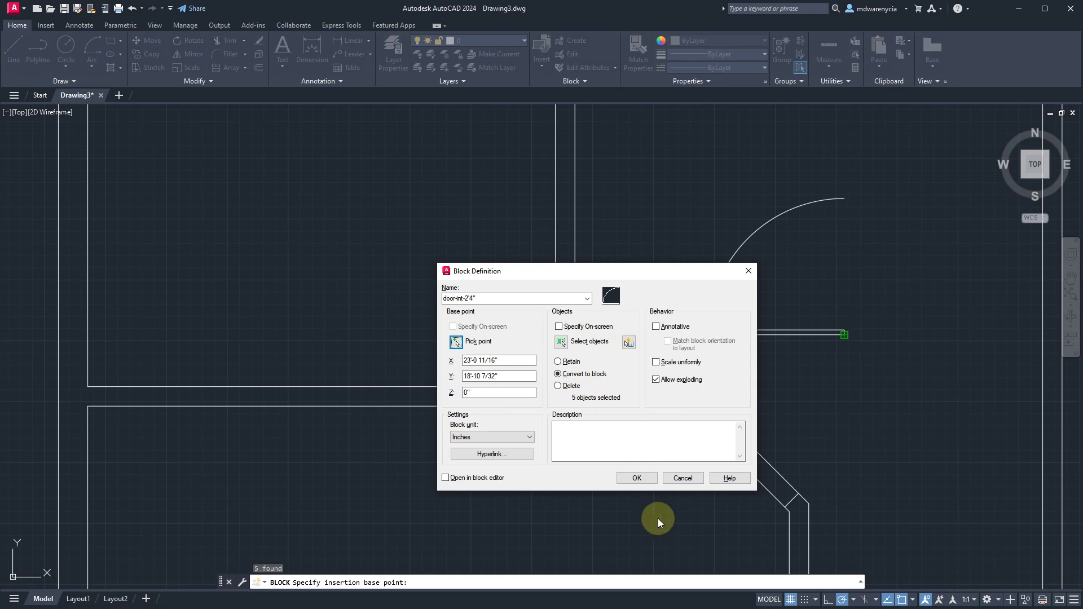
Step: Try to create the block under the name door-int-2'4"
{"action": "left_click", "coordinate": [633, 478]}
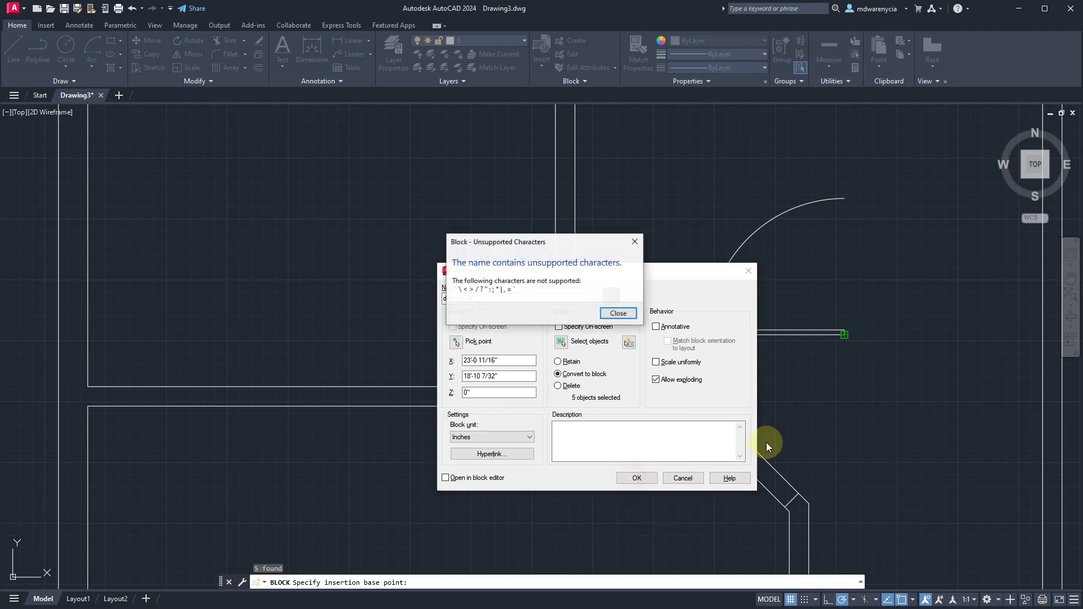
{"action": "left_click", "coordinate": [617, 314]}
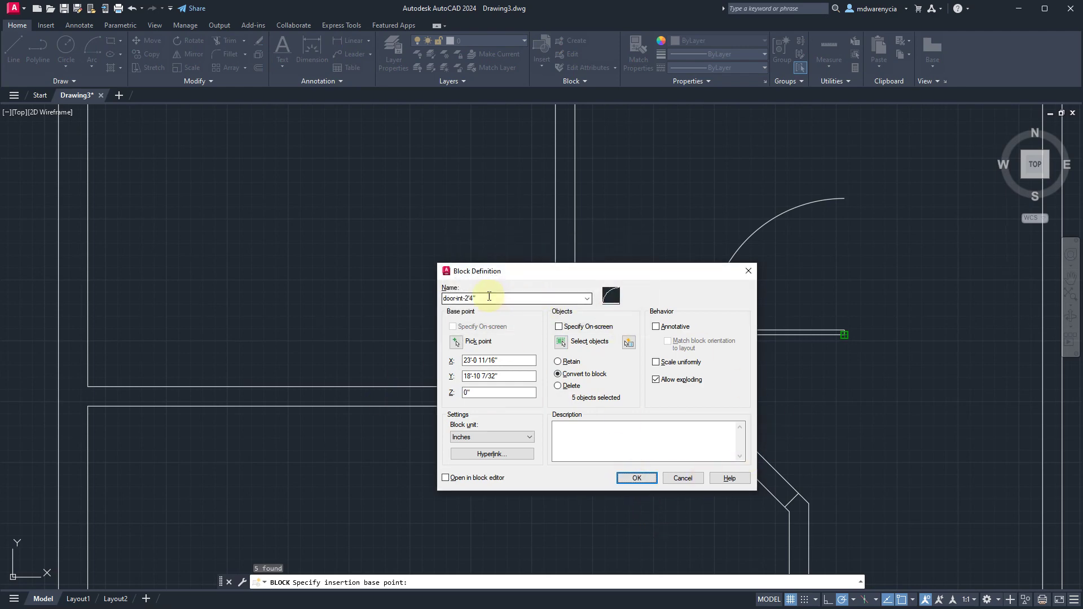
{"action": "left_click", "coordinate": [631, 477]}
{"action": "left_click", "coordinate": [618, 316]}
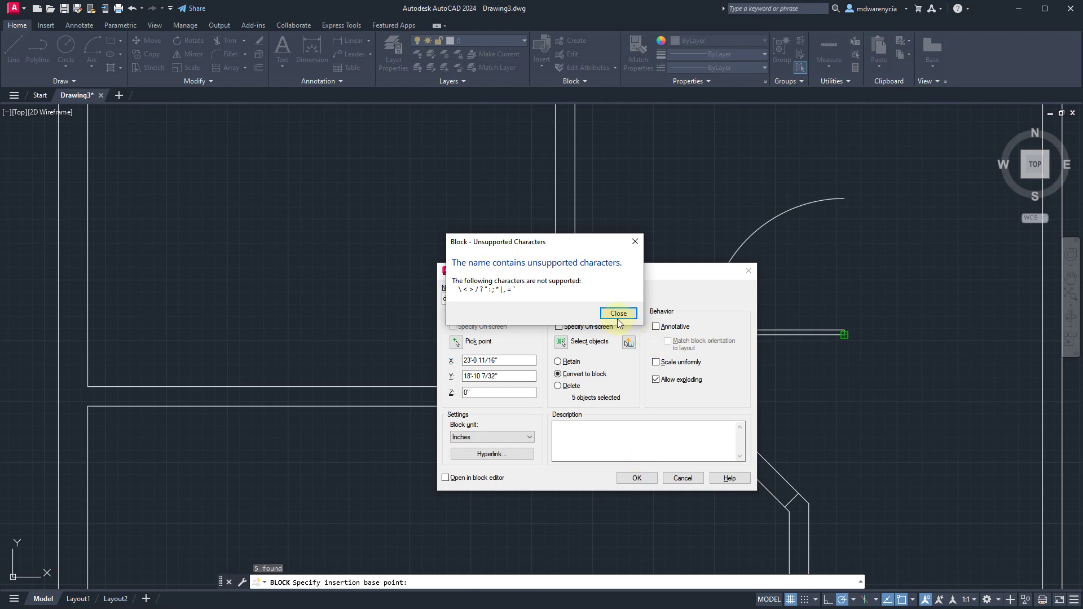
{"action": "left_click", "coordinate": [504, 297]}
{"action": "key", "text": "End"}
{"action": "key", "text": "Left"}
{"action": "key", "text": "Left"}
{"action": "key", "text": "Left"}
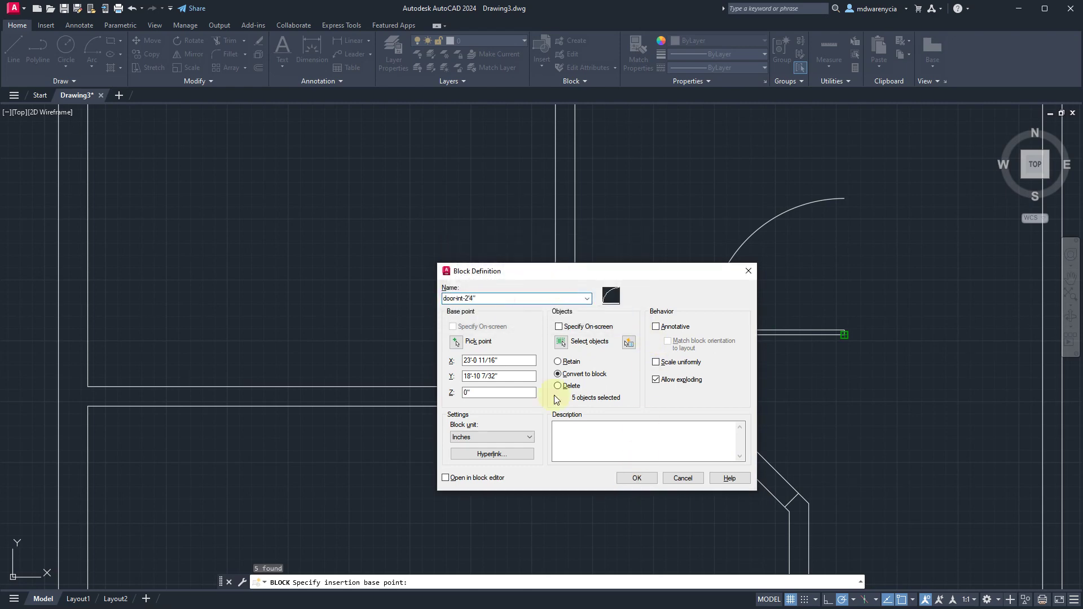
{"action": "left_click", "coordinate": [638, 478]}
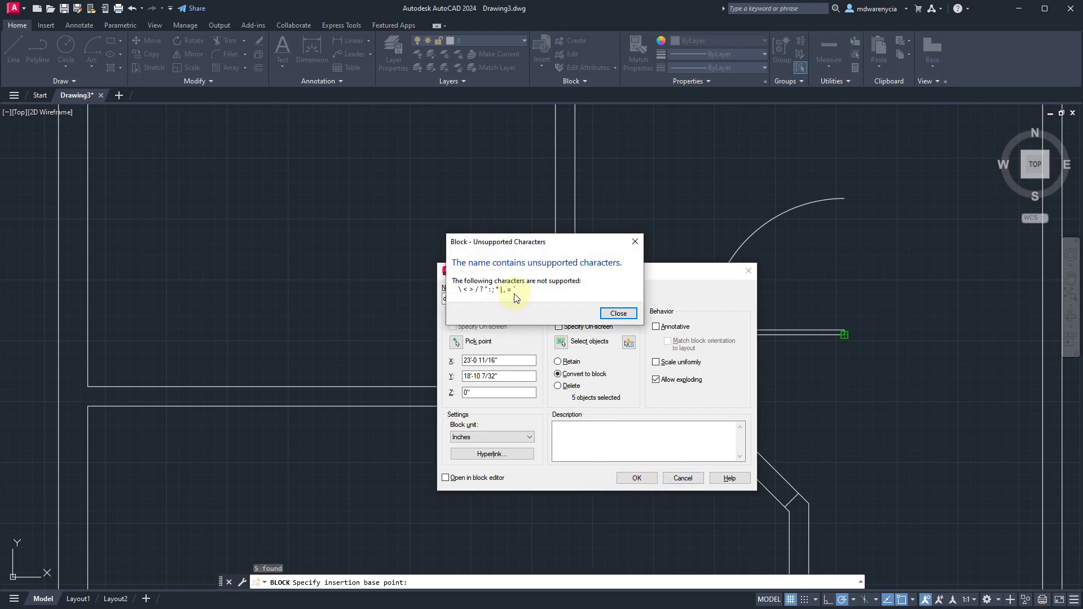
{"action": "left_click", "coordinate": [618, 313]}
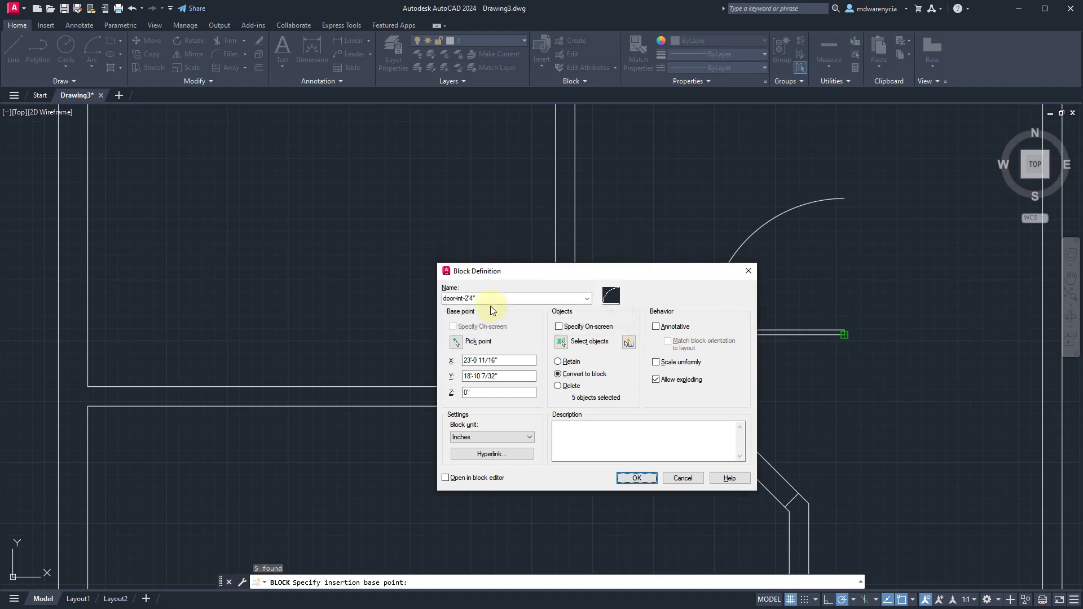
Step: Rename the block definition door_int_2-4 and create the block
{"action": "left_click", "coordinate": [505, 298]}
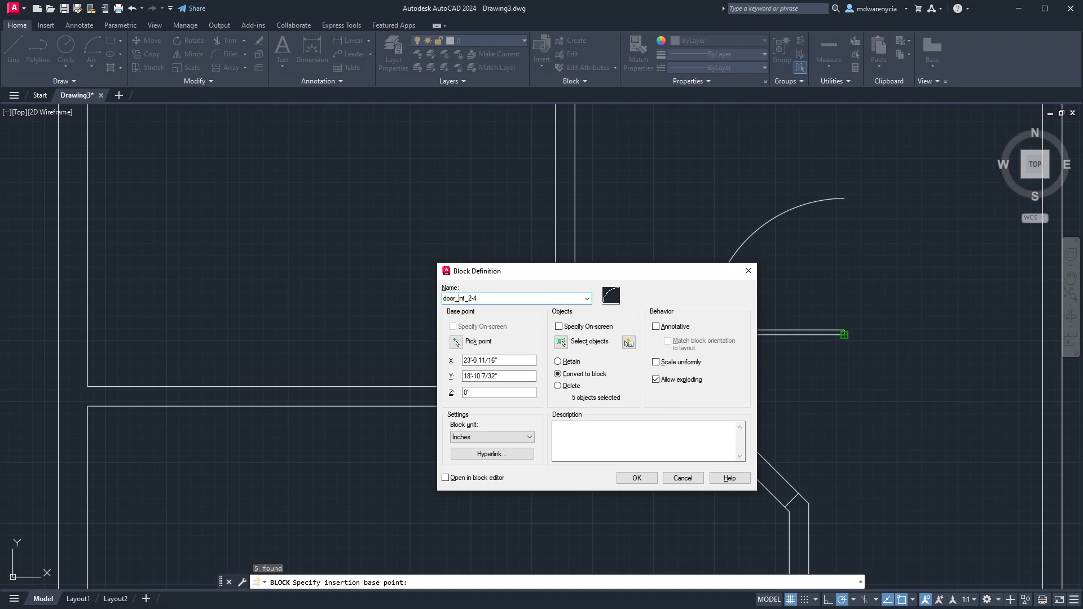
{"action": "left_click", "coordinate": [638, 478]}
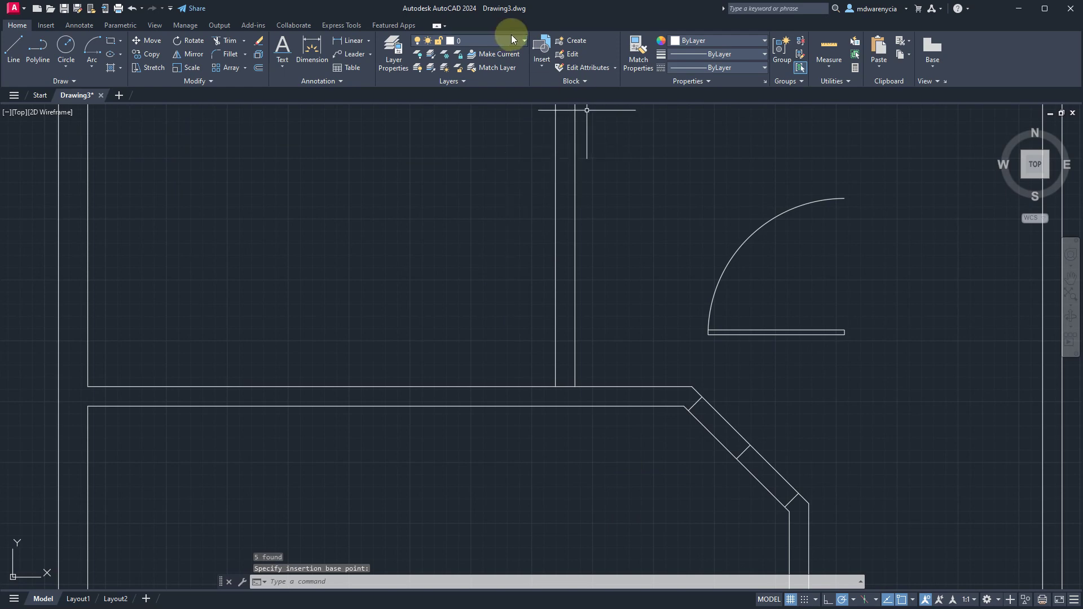
Step: Erase the original door from the open space above the diagonal wall
{"action": "left_click", "coordinate": [548, 89]}
{"action": "left_click", "coordinate": [809, 367]}
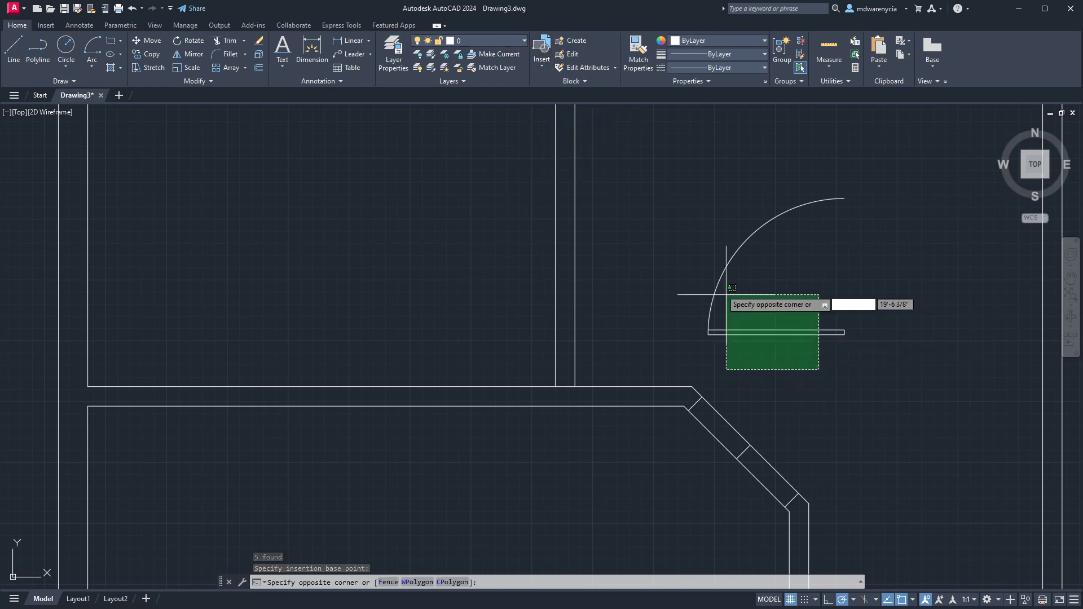
{"action": "left_click", "coordinate": [722, 293]}
{"action": "key", "text": "Delete"}
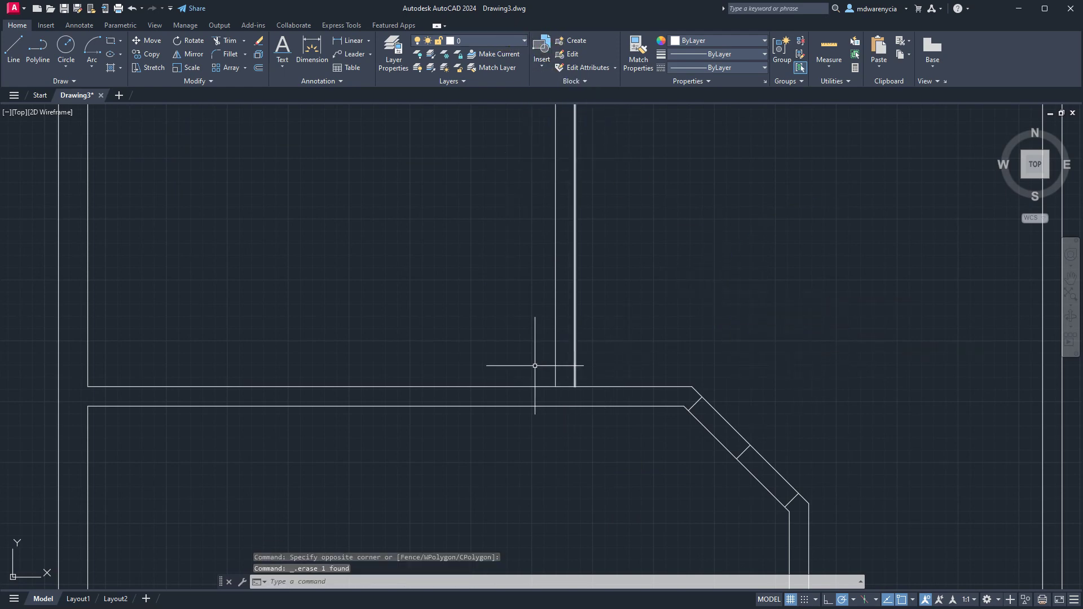
{"action": "left_click", "coordinate": [545, 359]}
{"action": "key", "text": "Escape"}
Step: Insert the door_int_2-4 block at the corner where the vertical interior wall's left line meets the horizontal wall's upper line
{"action": "left_click", "coordinate": [536, 45]}
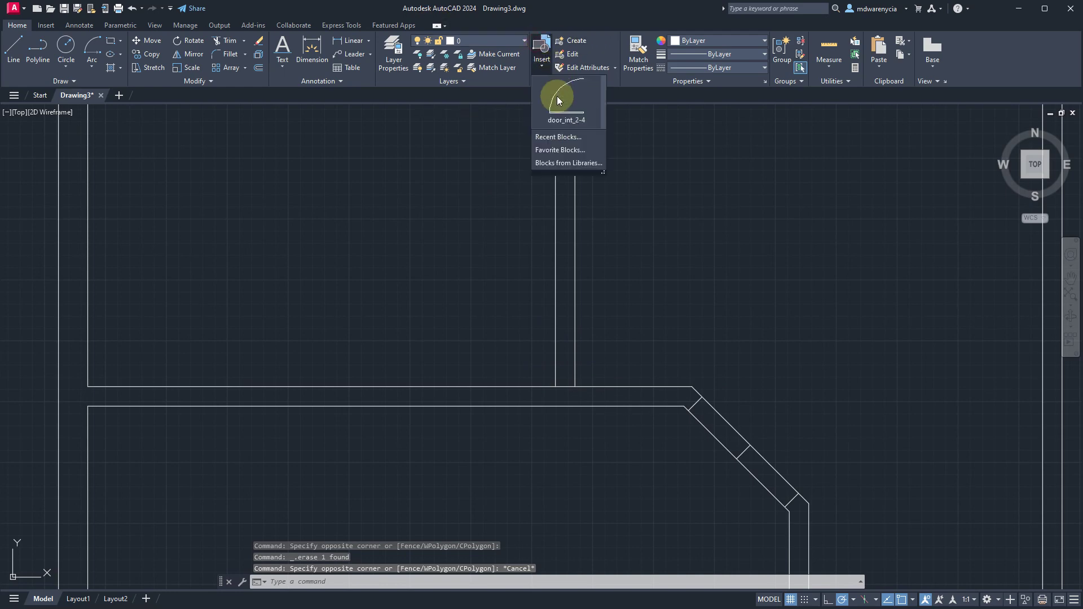
{"action": "left_click", "coordinate": [556, 93]}
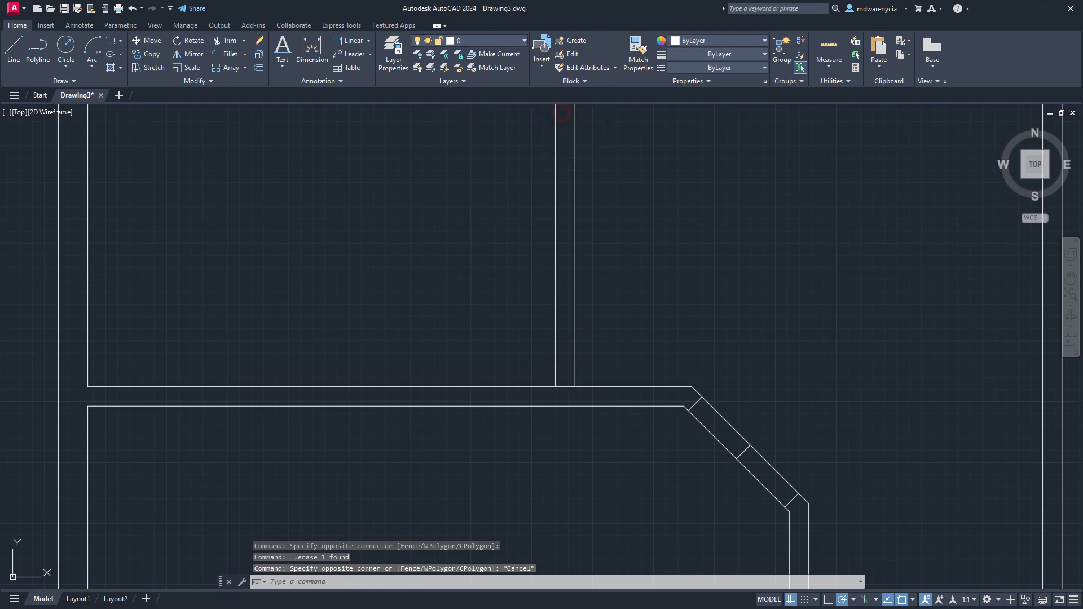
{"action": "left_click", "coordinate": [556, 387]}
{"action": "scroll", "coordinate": [564, 473], "scroll_direction": "up", "scroll_amount": 4}
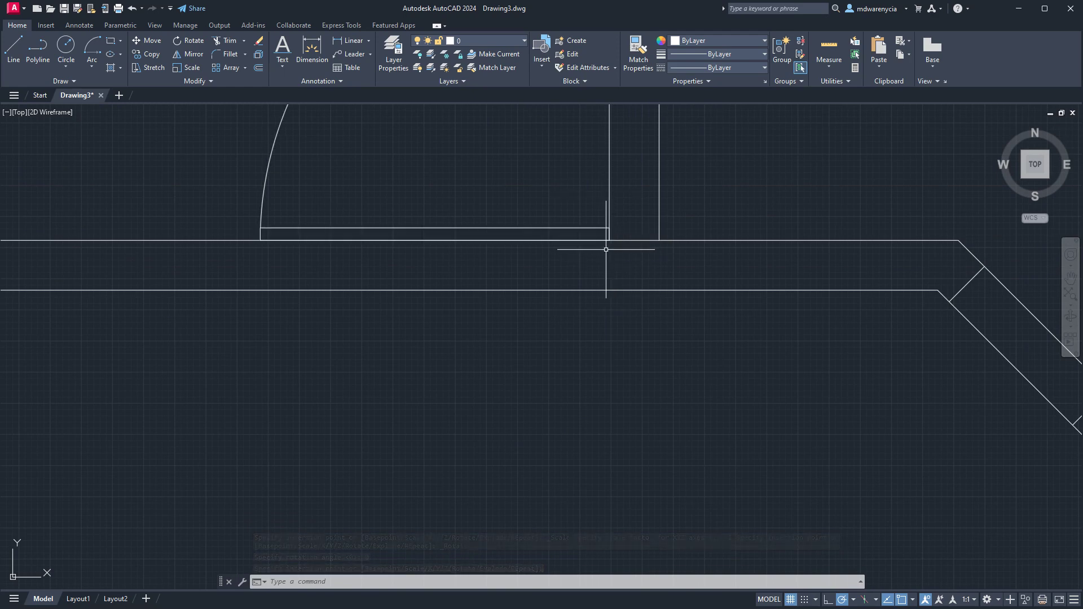
Step: Move the inserted door block a short distance straight up along the vertical interior wall's left line by its insertion point
{"action": "left_click", "coordinate": [501, 233]}
{"action": "left_click", "coordinate": [463, 212]}
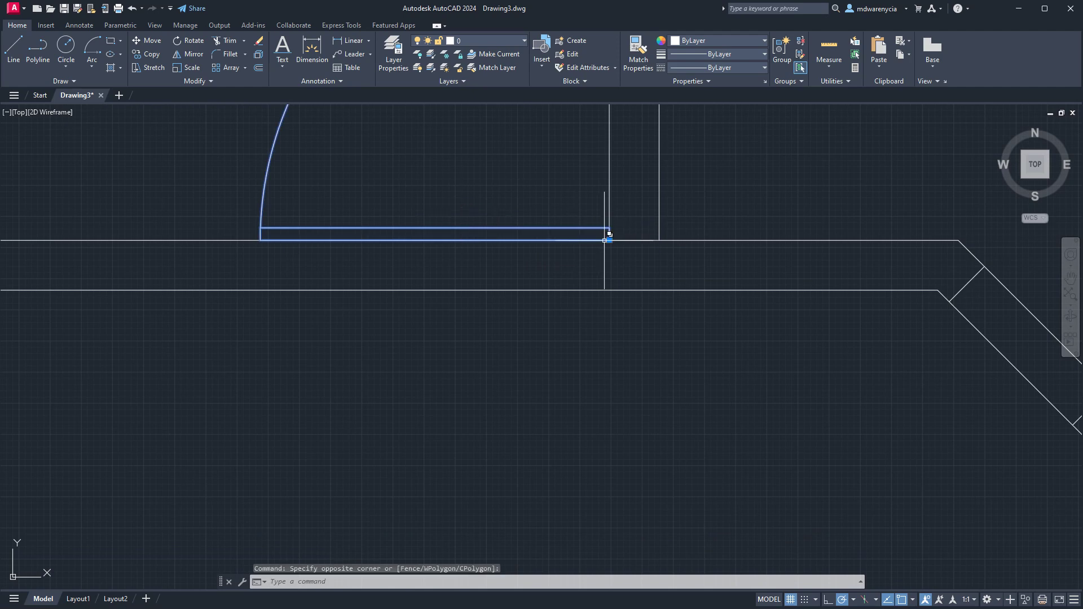
{"action": "left_click", "coordinate": [606, 241]}
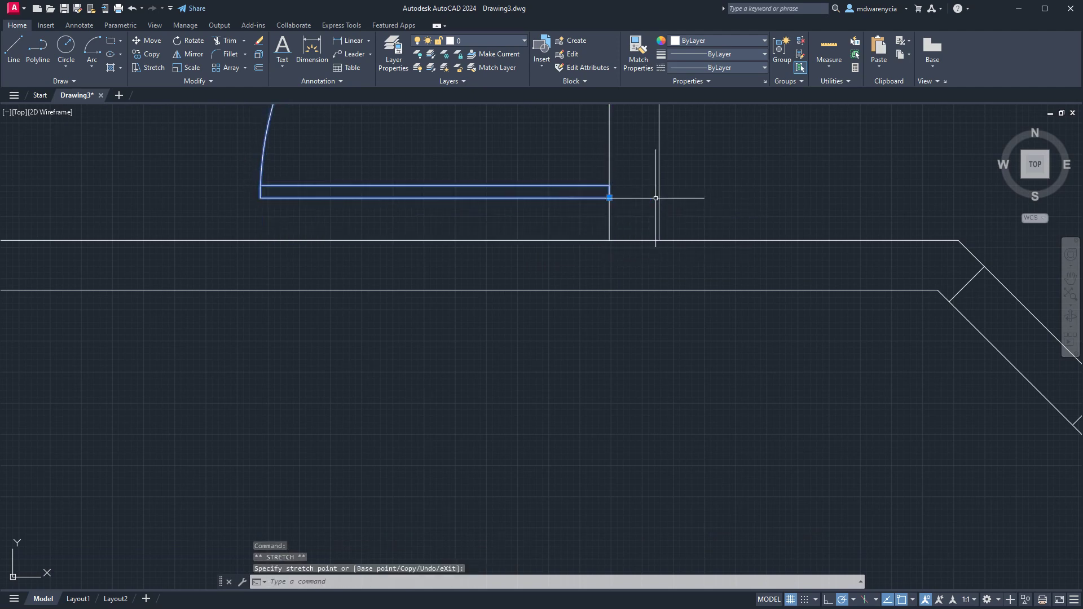
Step: Move the short line closing the lower end of the vertical interior wall 4 inches straight up as the door's lower jamb
{"action": "left_click", "coordinate": [617, 201]}
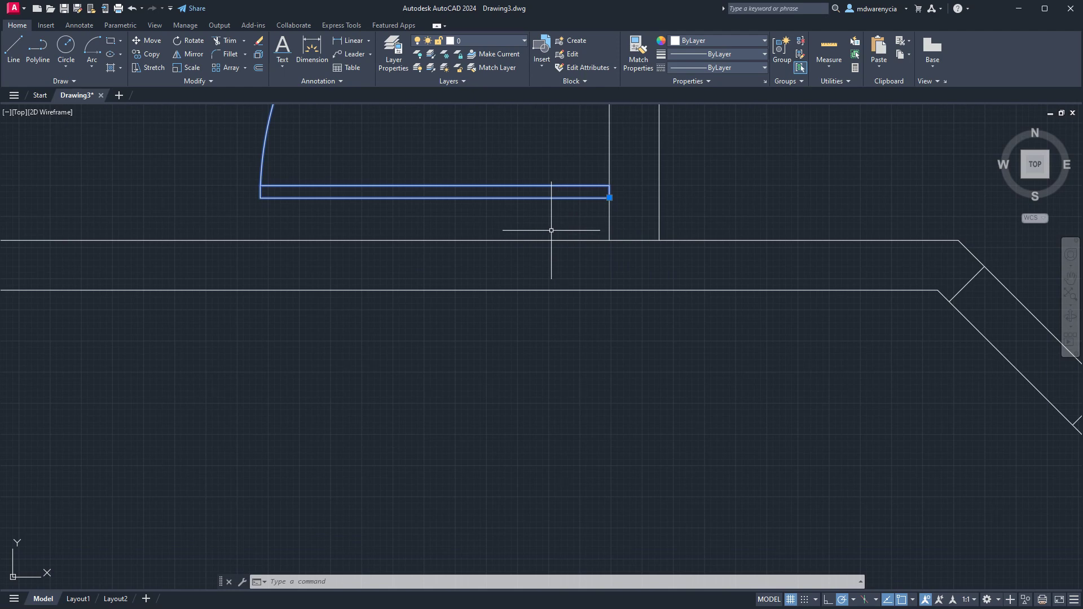
{"action": "key", "text": "Escape"}
{"action": "key", "text": "Escape"}
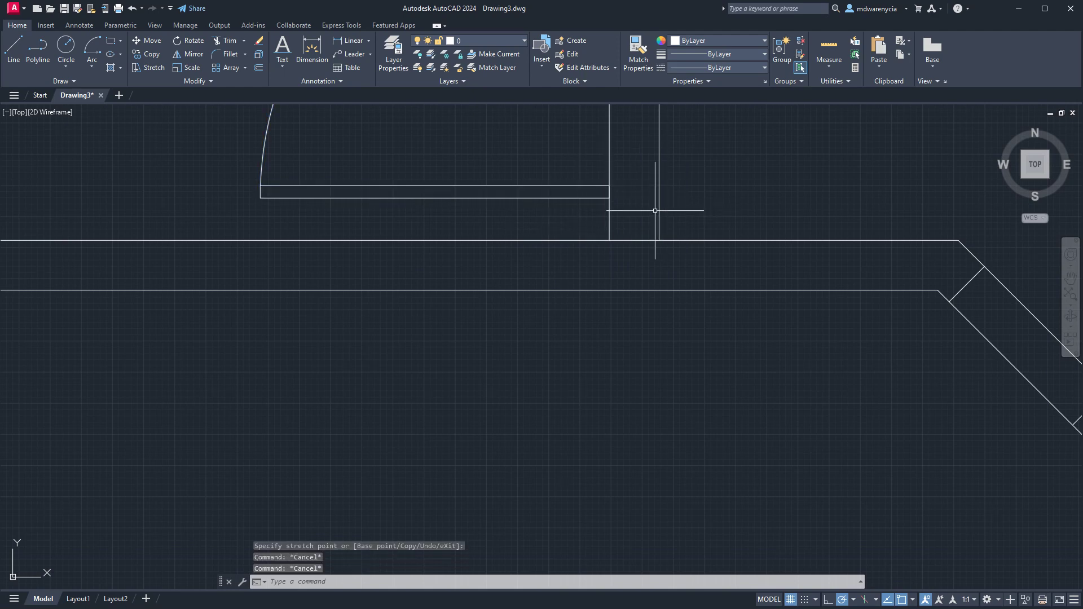
{"action": "left_click", "coordinate": [595, 217]}
{"action": "left_click", "coordinate": [732, 246]}
{"action": "type", "text": "m"}
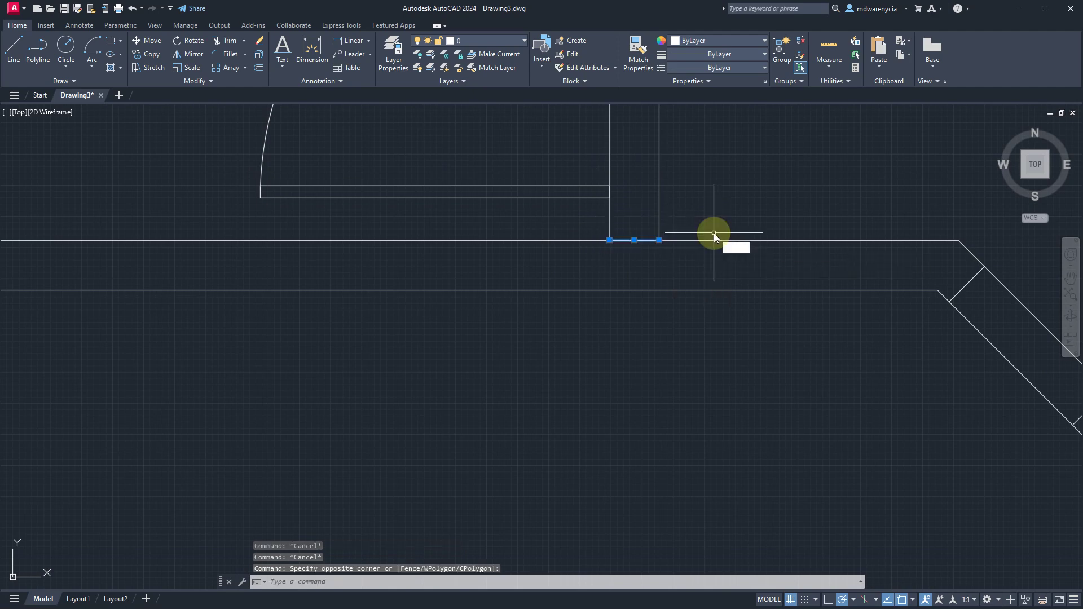
{"action": "key", "text": "Return"}
{"action": "left_click", "coordinate": [734, 211]}
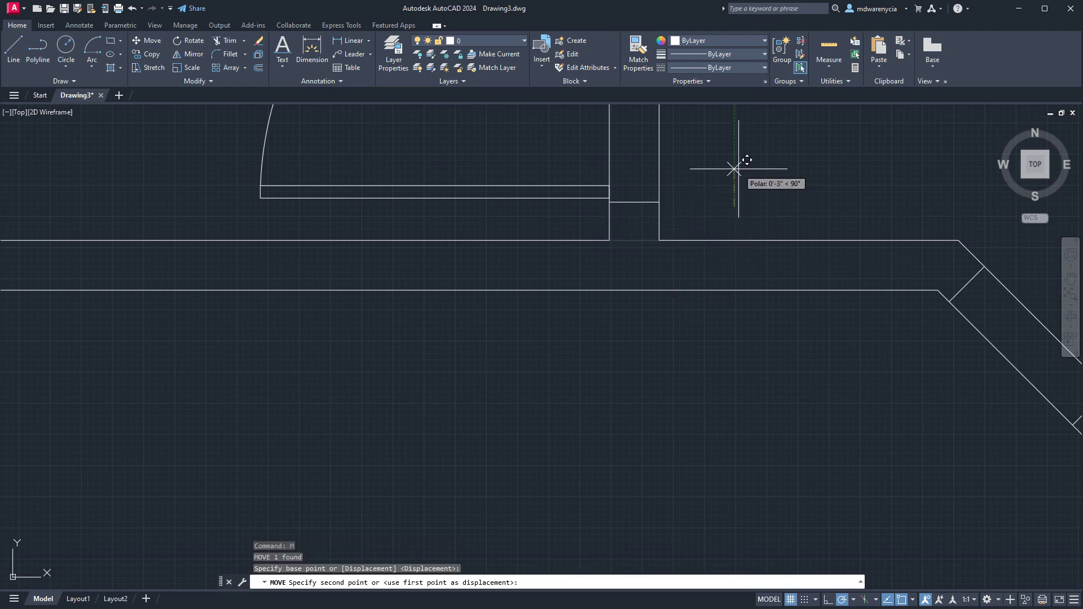
{"action": "type", "text": "4"}
{"action": "key", "text": "Return"}
{"action": "key", "text": "Escape"}
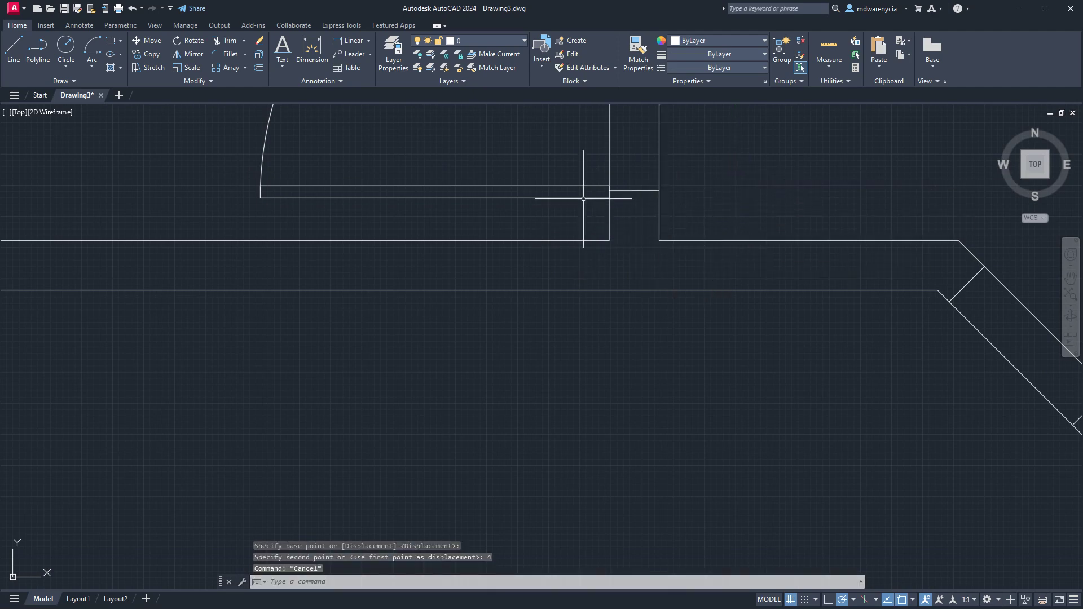
Step: Move the interior door block by its insertion point up to the left end of the lower jamb line
{"action": "left_click", "coordinate": [584, 198]}
{"action": "left_click", "coordinate": [610, 186]}
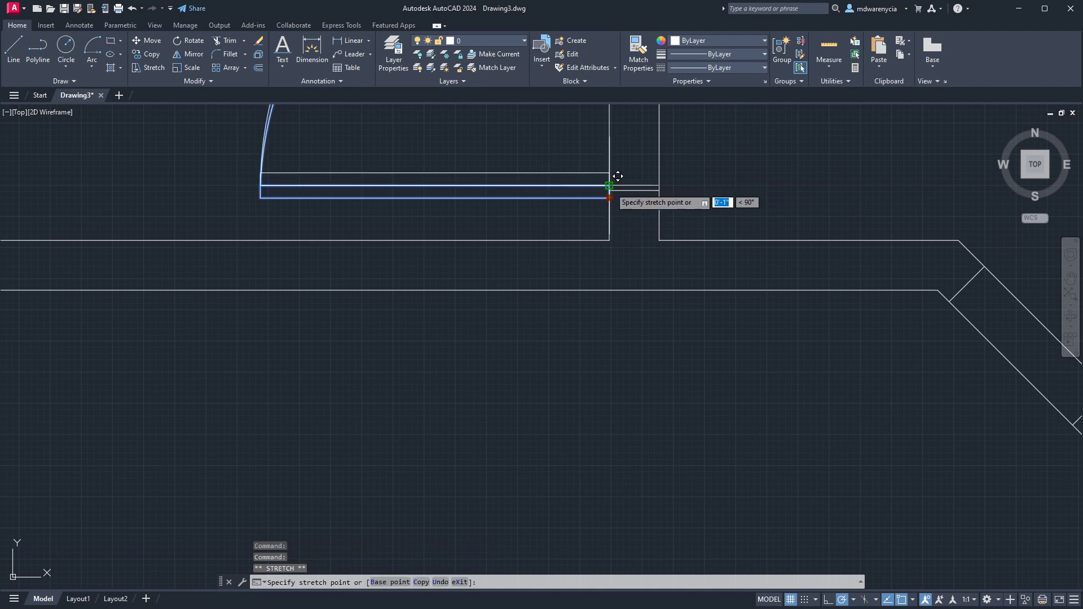
{"action": "key", "text": "Escape"}
{"action": "scroll", "coordinate": [668, 259], "scroll_direction": "down", "scroll_amount": 4}
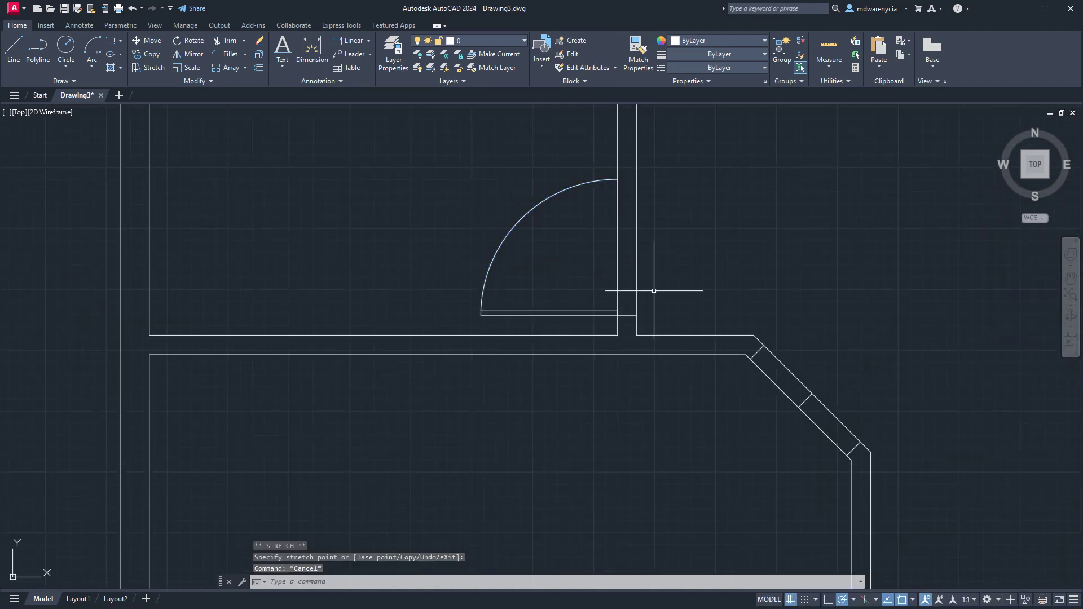
{"action": "type", "text": "l"}
{"action": "key", "text": "Return"}
{"action": "key", "text": "Escape"}
Step: Offset the lower jamb line upward by 2'4 to form the interior door opening's upper jamb
{"action": "left_click", "coordinate": [564, 292]}
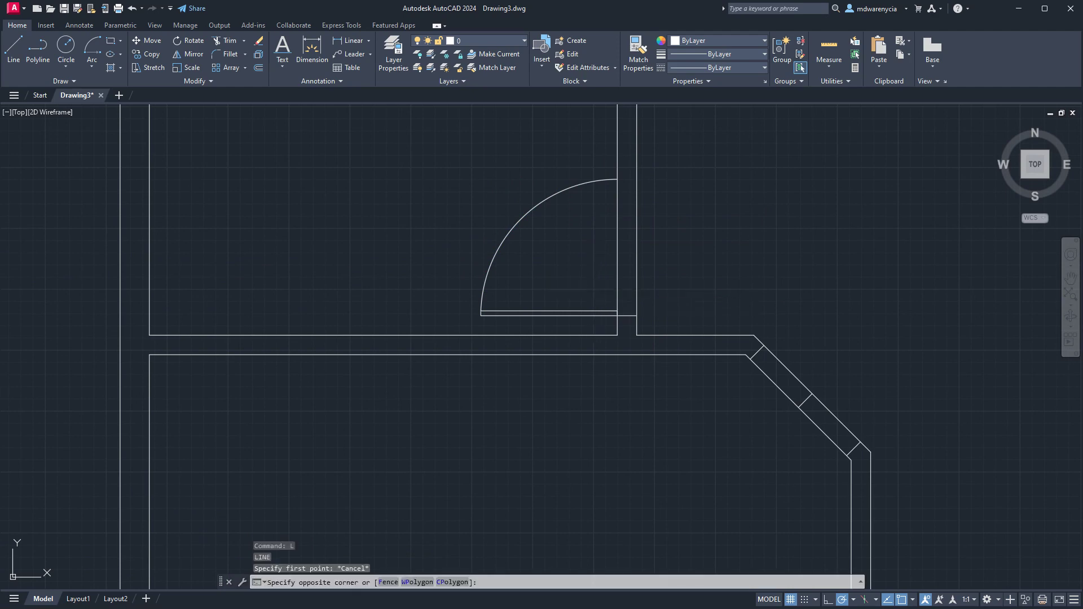
{"action": "left_click", "coordinate": [666, 326]}
{"action": "type", "text": "offset"}
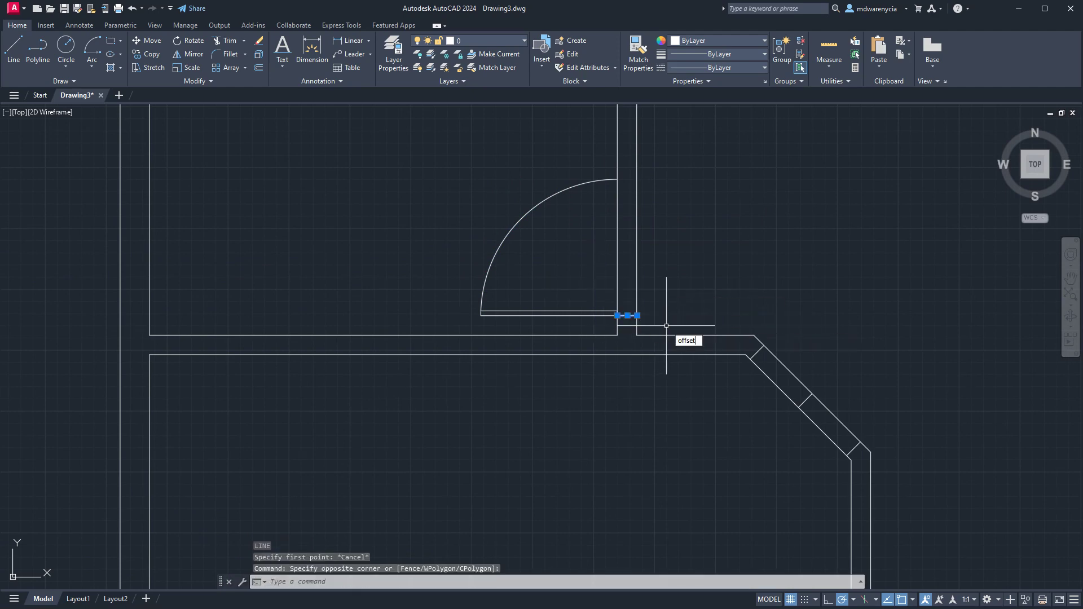
{"action": "key", "text": "Return"}
{"action": "type", "text": "2'4"}
{"action": "key", "text": "Return"}
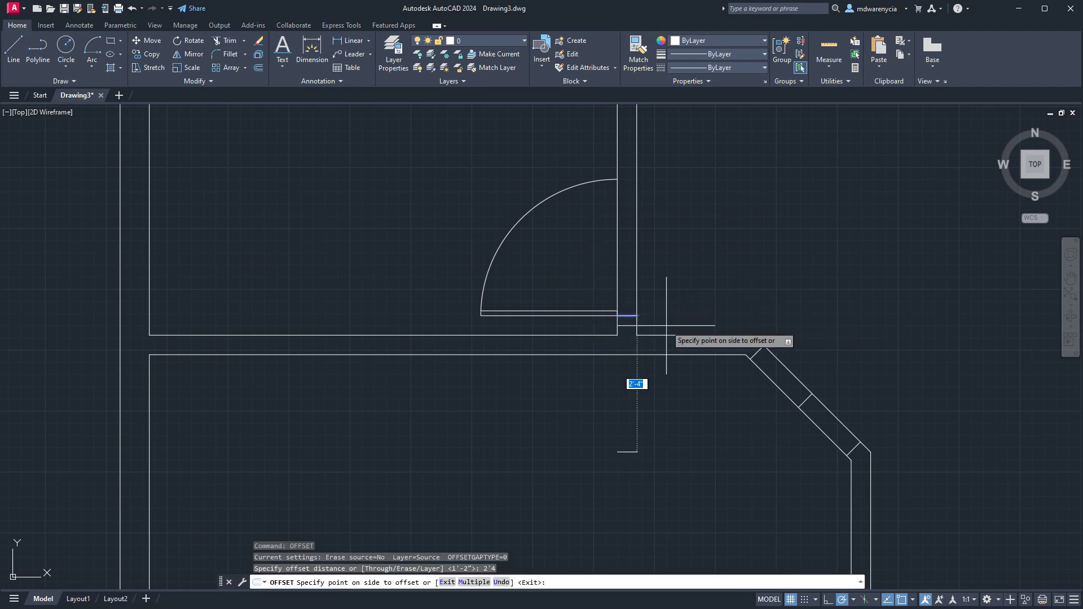
{"action": "left_click", "coordinate": [774, 145]}
{"action": "key", "text": "Escape"}
{"action": "scroll", "coordinate": [616, 189], "scroll_direction": "up", "scroll_amount": 8}
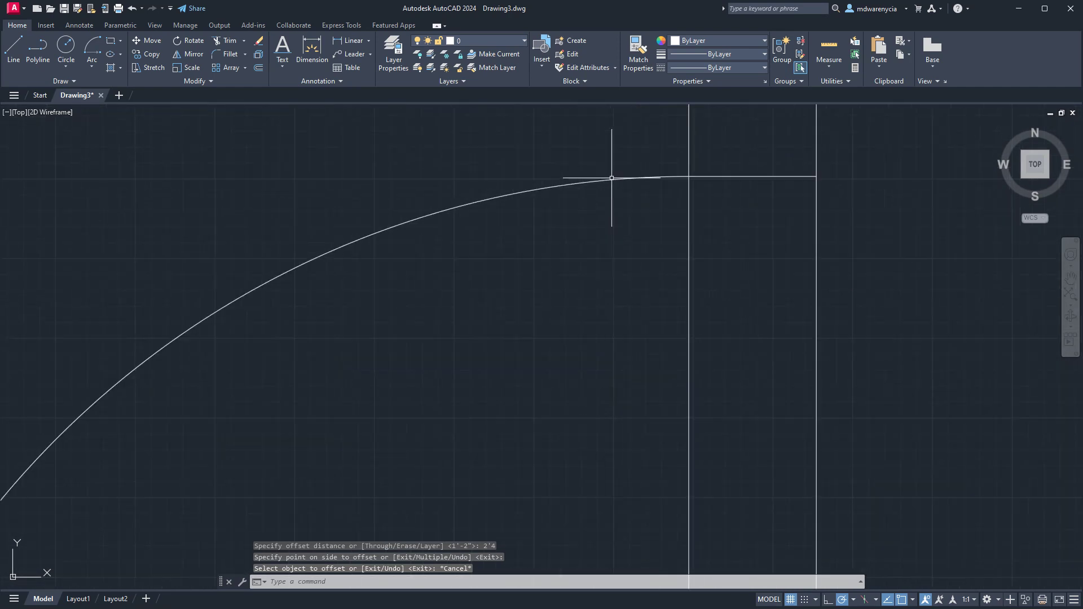
{"action": "type", "text": "L"}
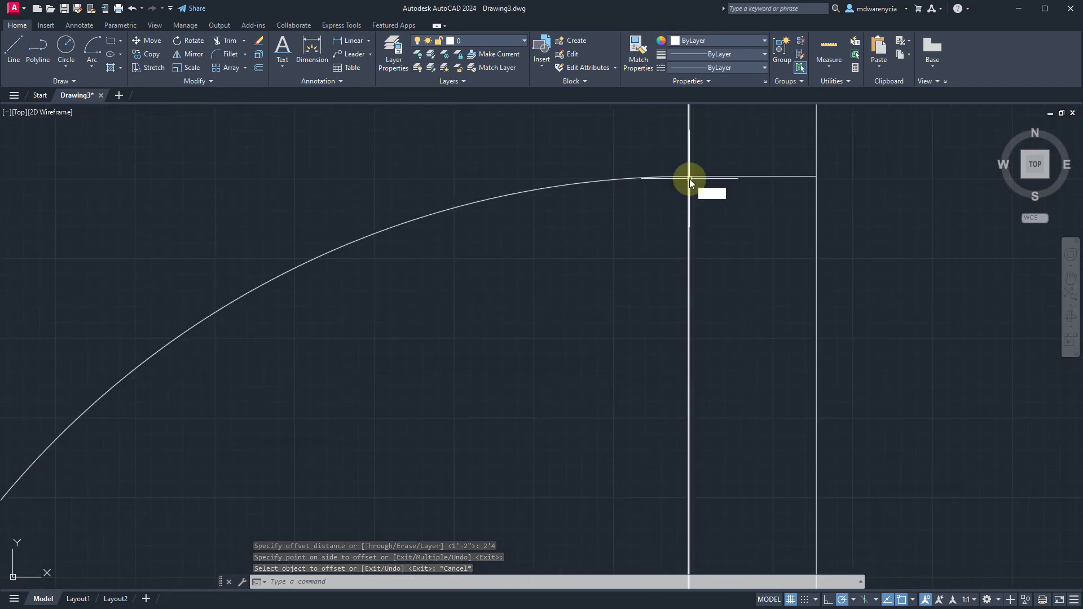
{"action": "key", "text": "Escape"}
{"action": "scroll", "coordinate": [612, 205], "scroll_direction": "down", "scroll_amount": 8}
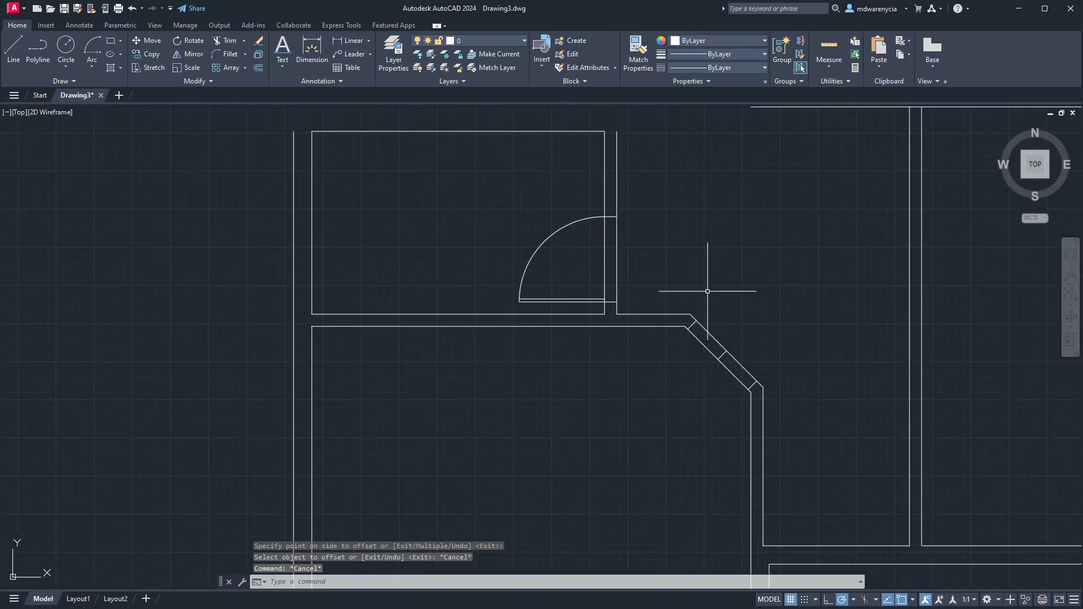
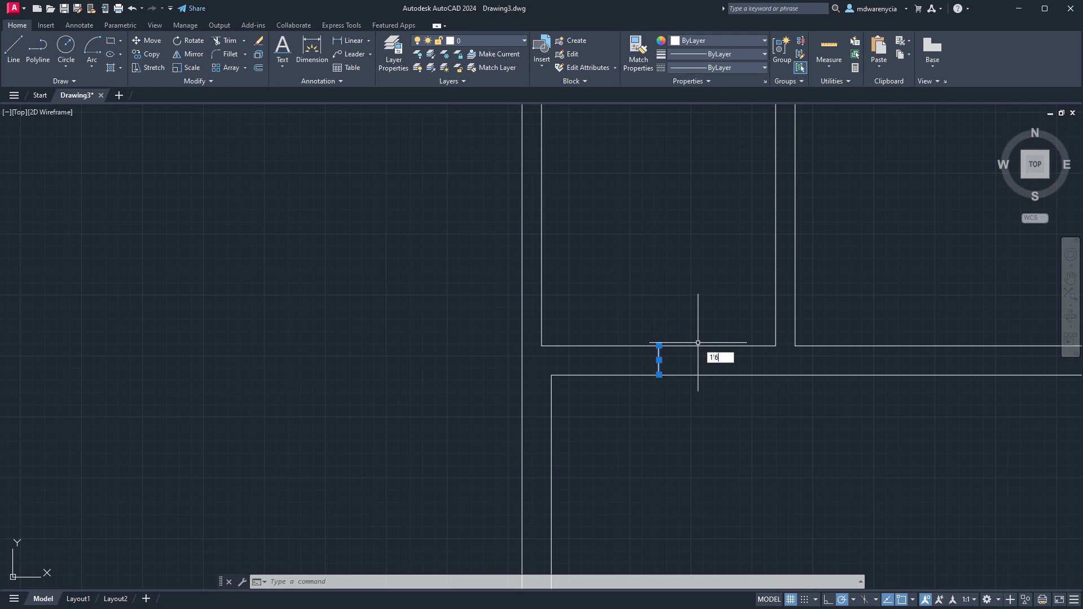
{"action": "key", "text": "Return"}
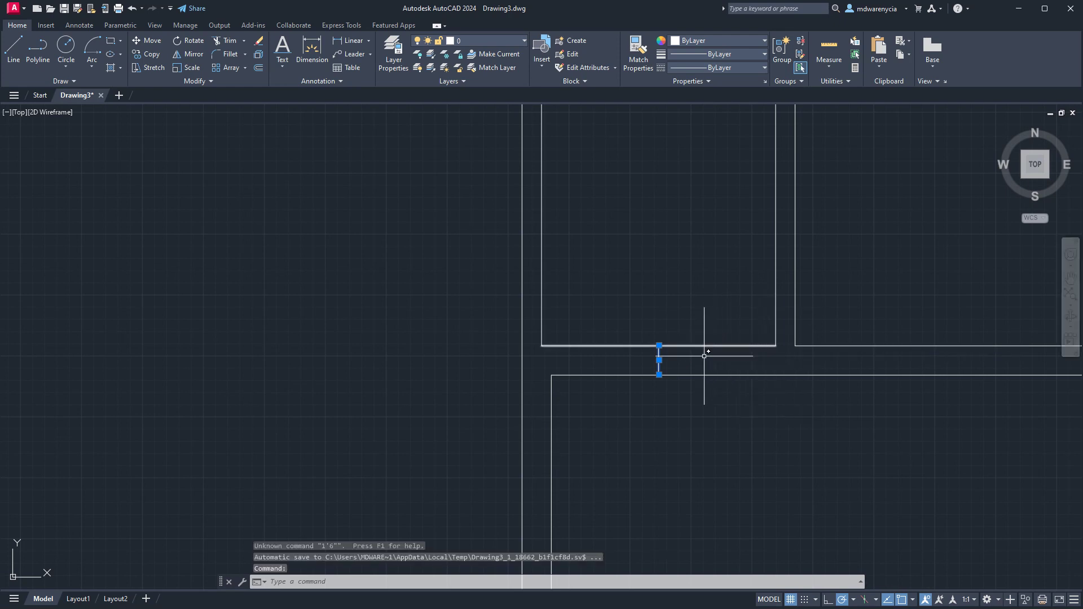
{"action": "left_click", "coordinate": [700, 392]}
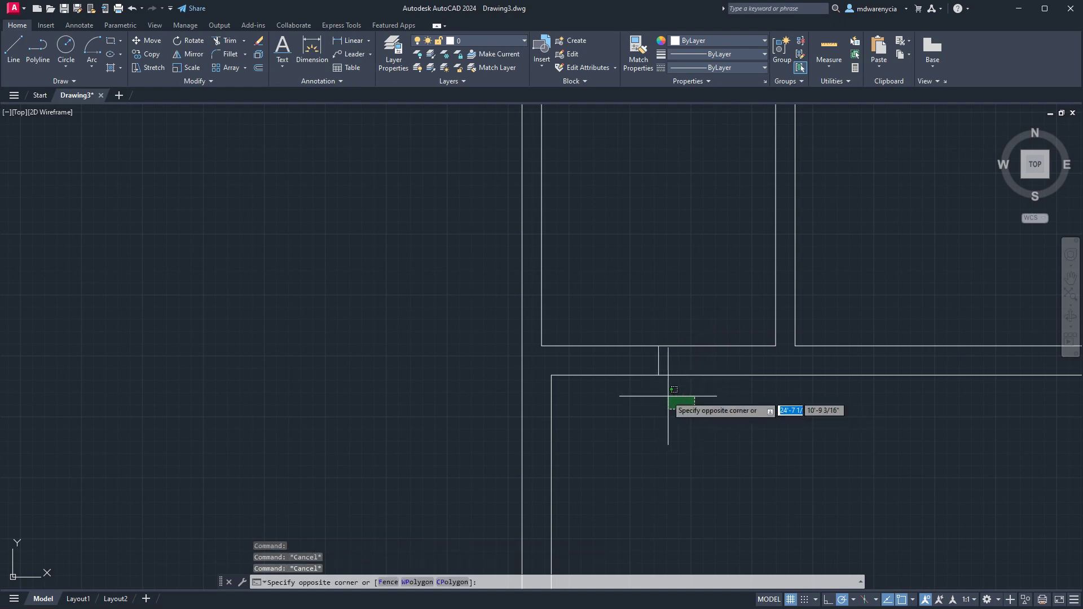
{"action": "key", "text": "Escape"}
Step: Offset the short centre line across the thick horizontal wall by 1'6 to both sides as door jambs
{"action": "left_click", "coordinate": [673, 393]}
{"action": "type", "text": "offse"}
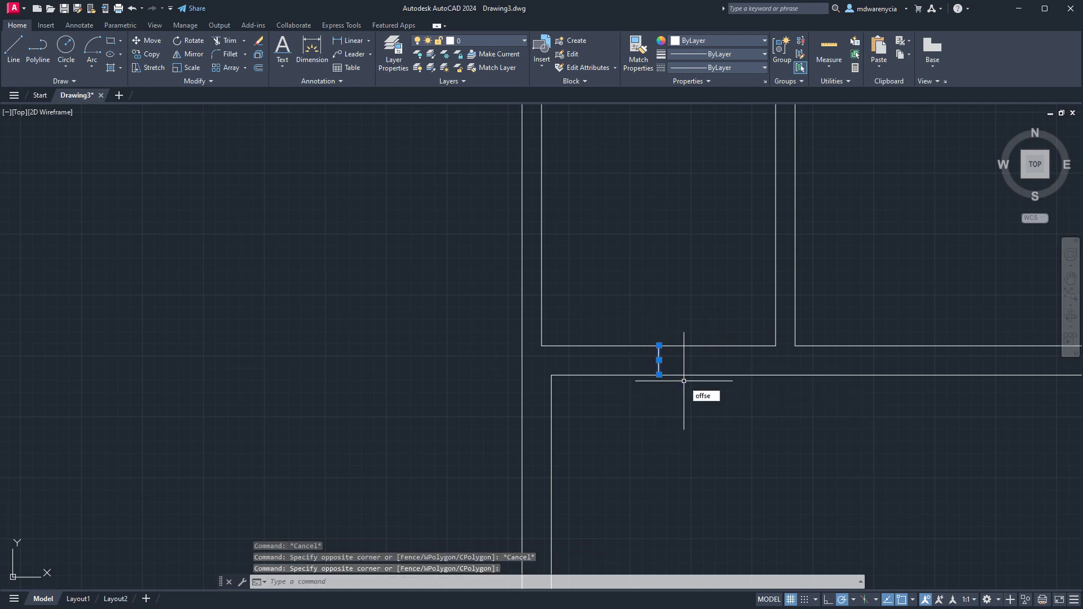
{"action": "key", "text": "Return"}
{"action": "type", "text": "1'6"}
{"action": "key", "text": "Return"}
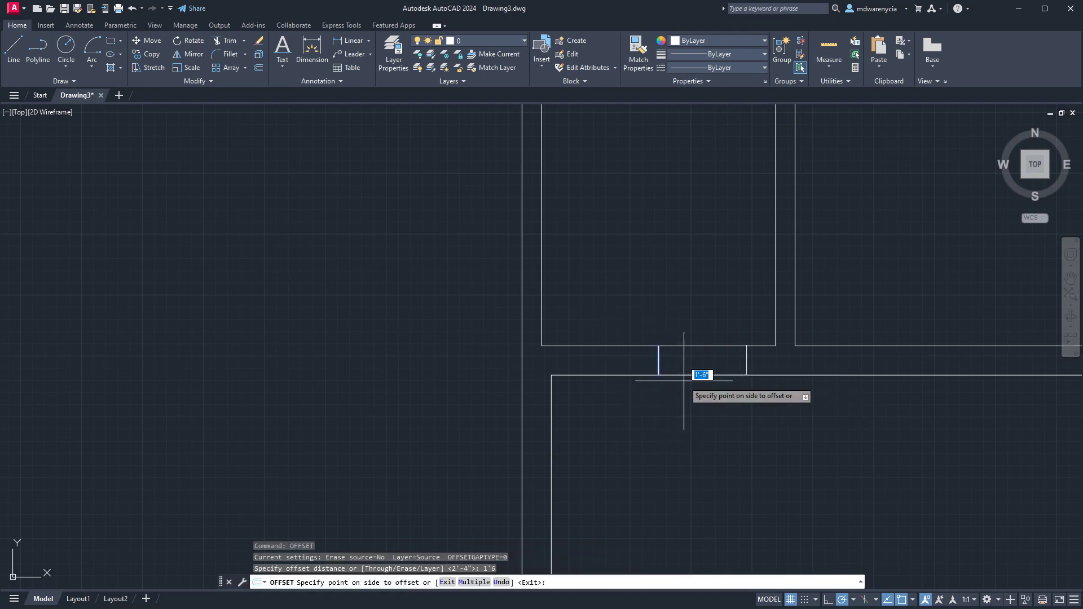
{"action": "left_click", "coordinate": [695, 385]}
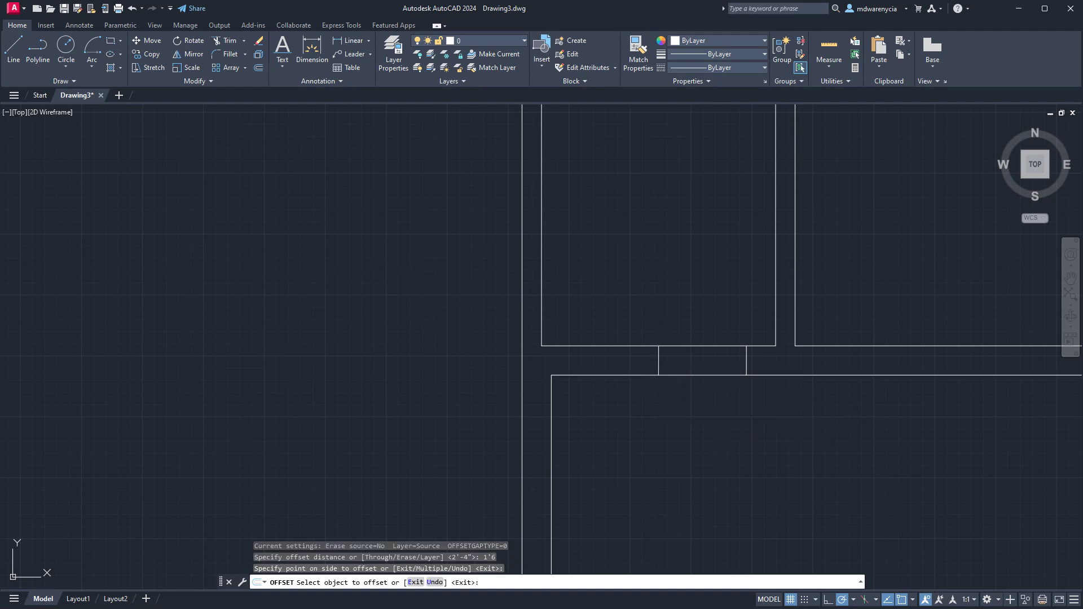
{"action": "left_click", "coordinate": [658, 361]}
{"action": "left_click", "coordinate": [573, 357]}
{"action": "key", "text": "Escape"}
{"action": "key", "text": "Escape"}
Step: Trim away both lines of the thick horizontal wall and the centre line between the two new jambs to open the doorway
{"action": "left_click", "coordinate": [790, 423]}
{"action": "left_click", "coordinate": [531, 274]}
{"action": "type", "text": "tr"}
{"action": "key", "text": "Return"}
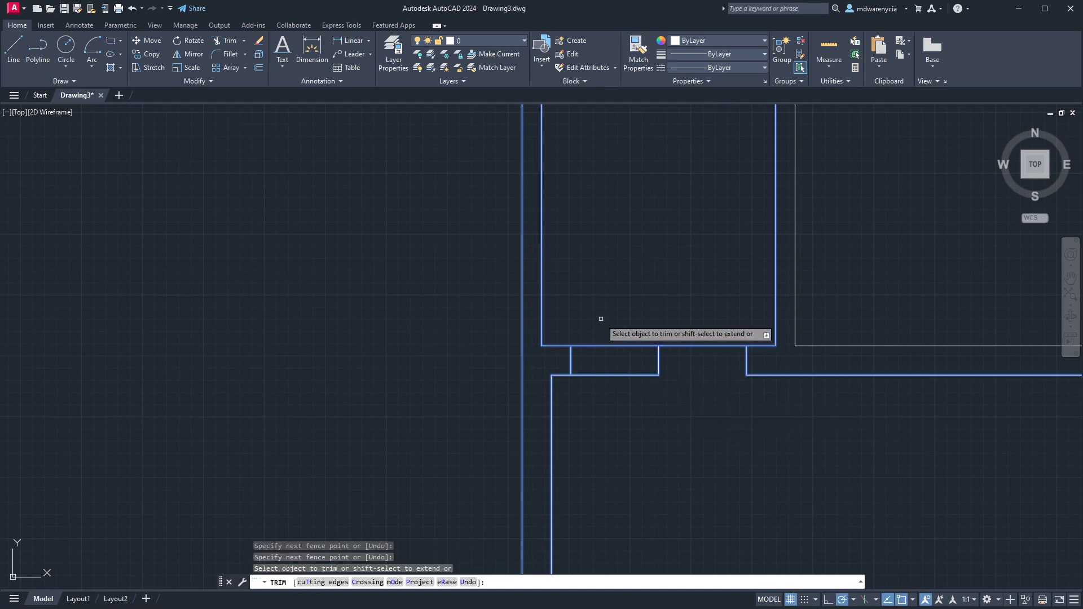
{"action": "mouse_move", "coordinate": [654, 317]}
{"action": "left_mouse_down"}
{"action": "mouse_move", "coordinate": [624, 345]}
{"action": "mouse_move", "coordinate": [661, 329]}
{"action": "mouse_move", "coordinate": [667, 339]}
{"action": "left_mouse_up"}
{"action": "key", "text": "Escape"}
{"action": "scroll", "coordinate": [688, 469], "scroll_direction": "down", "scroll_amount": 4}
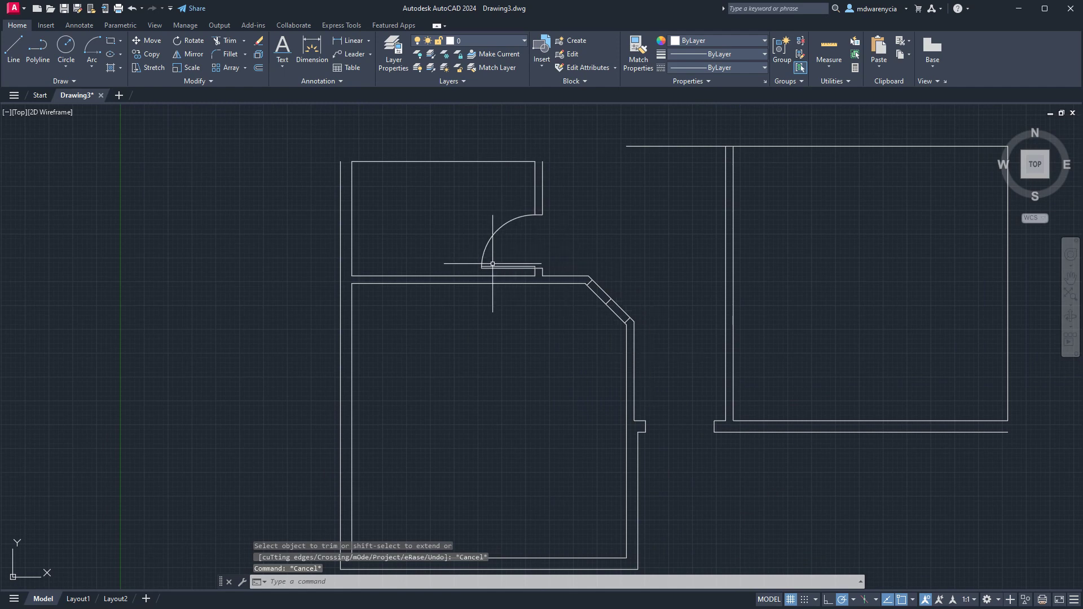
Step: Draw a 3' line straight up from the upper corner of the new doorway's right jamb as the door leaf's first side
{"action": "middle_click_drag", "start_coordinate": [656, 363], "coordinate": [629, 206]}
{"action": "type", "text": "l"}
{"action": "key", "text": "Return"}
{"action": "scroll", "coordinate": [631, 231], "scroll_direction": "up", "scroll_amount": 4}
{"action": "left_click", "coordinate": [728, 284]}
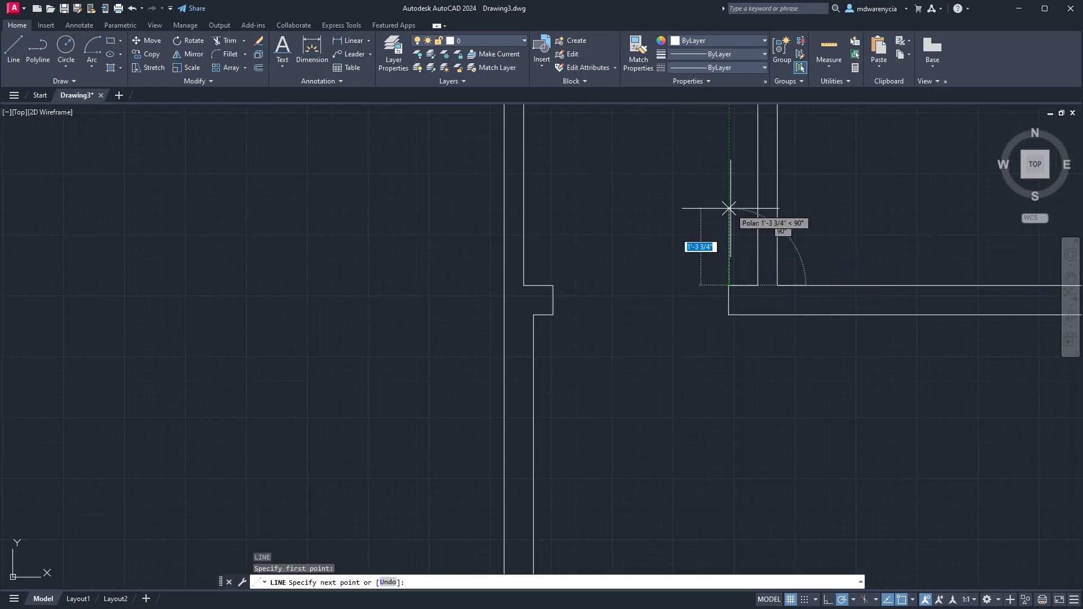
{"action": "type", "text": "3"}
{"action": "key", "text": "Return"}
{"action": "mouse_move", "coordinate": [725, 206]}
{"action": "middle_mouse_down"}
{"action": "mouse_move", "coordinate": [709, 316]}
{"action": "mouse_move", "coordinate": [709, 214]}
{"action": "middle_mouse_up"}
{"action": "key", "text": "ctrl+z"}
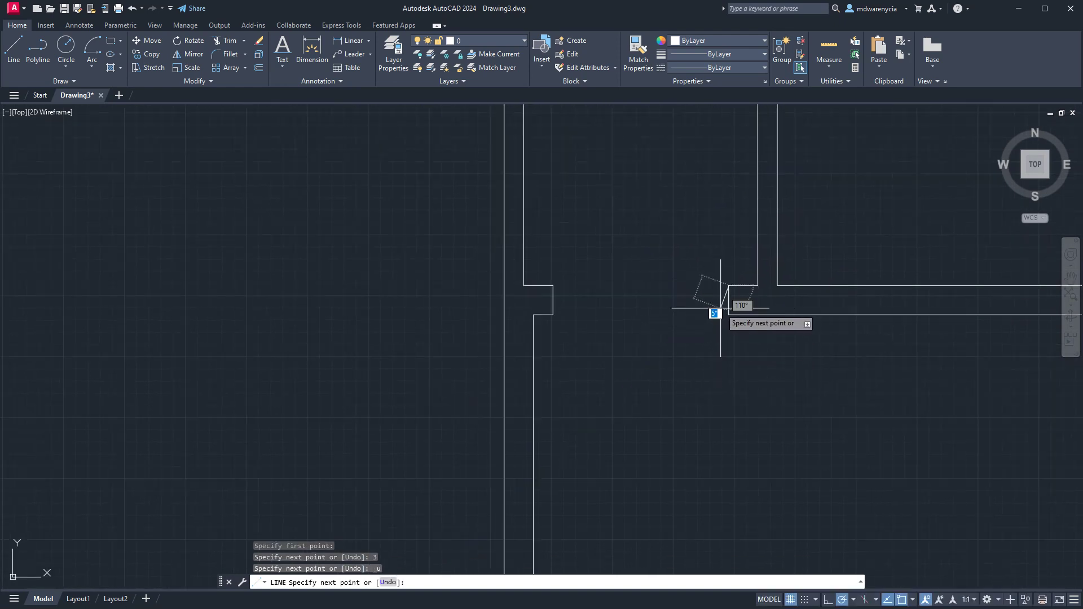
{"action": "type", "text": "3'"}
{"action": "key", "text": "Return"}
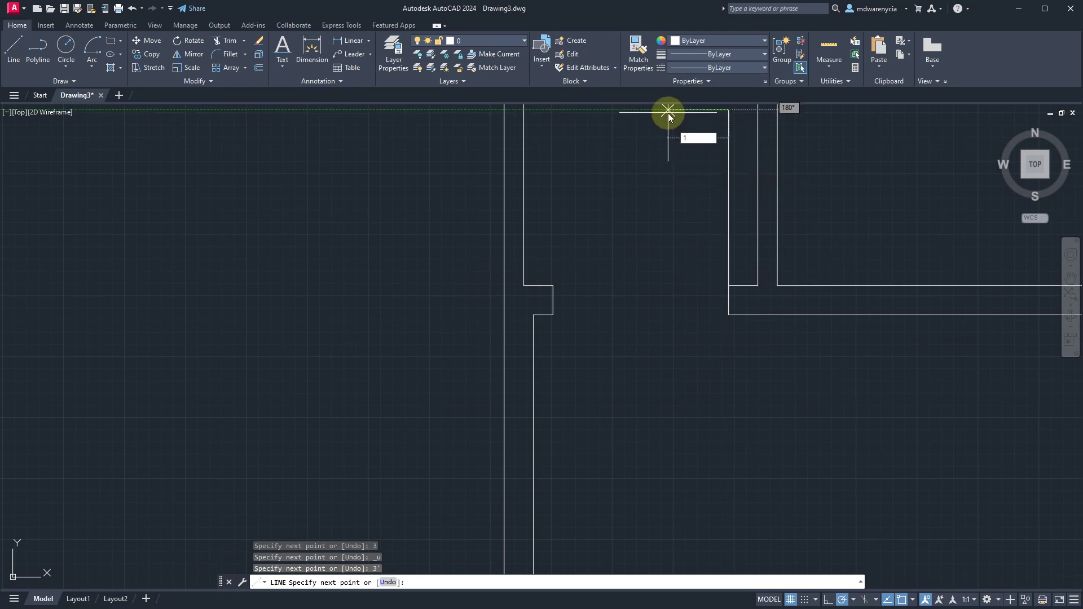
Step: Complete the door leaf outline with a 2-inch line to the left and a 3' line straight back down
{"action": "key", "text": "Escape"}
{"action": "key", "text": "Return"}
{"action": "key", "text": "Return"}
{"action": "mouse_move", "coordinate": [668, 113]}
{"action": "middle_mouse_down"}
{"action": "mouse_move", "coordinate": [675, 231]}
{"action": "mouse_move", "coordinate": [665, 209]}
{"action": "middle_mouse_up"}
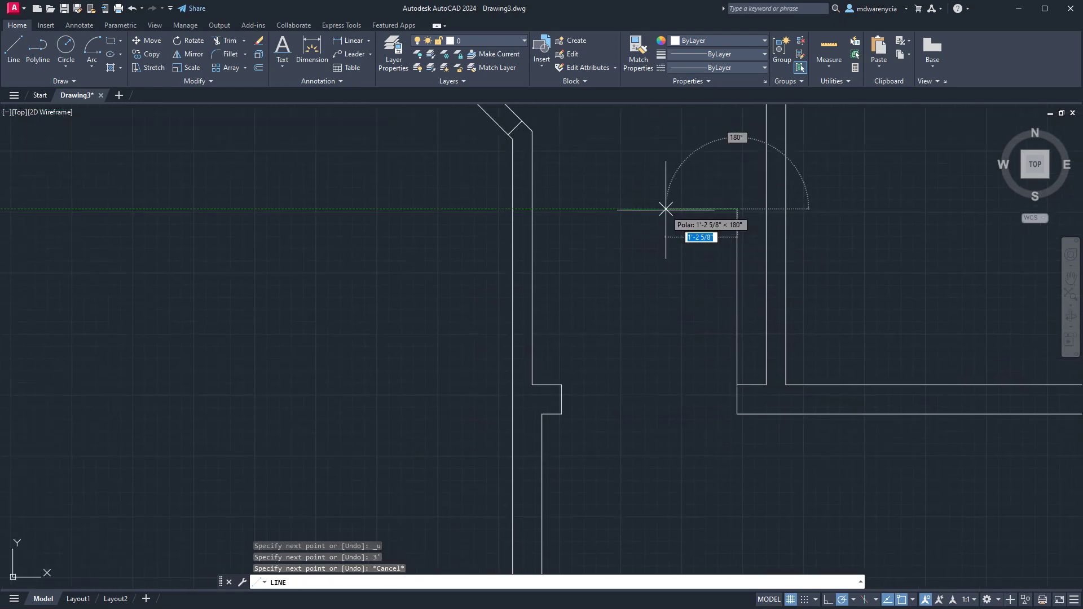
{"action": "type", "text": "2"}
{"action": "key", "text": "Return"}
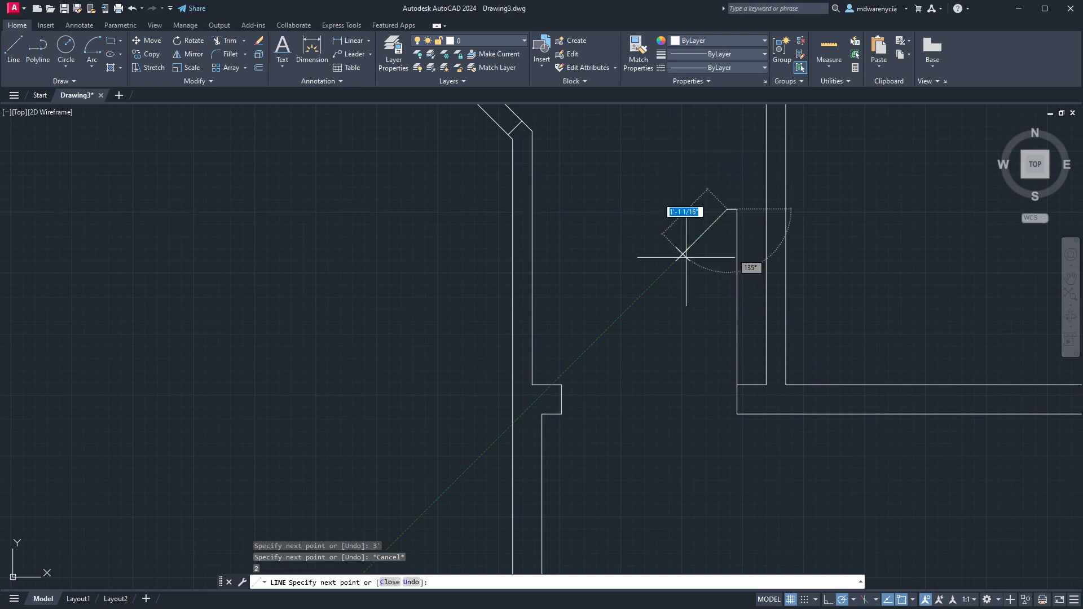
{"action": "type", "text": "3'"}
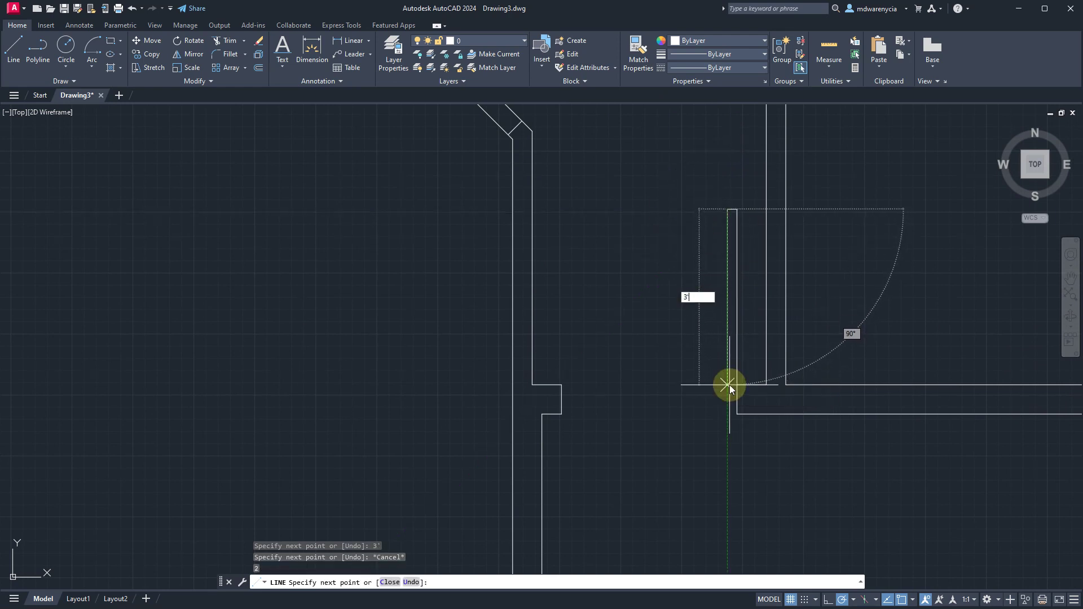
{"action": "key", "text": "Return"}
{"action": "key", "text": "Escape"}
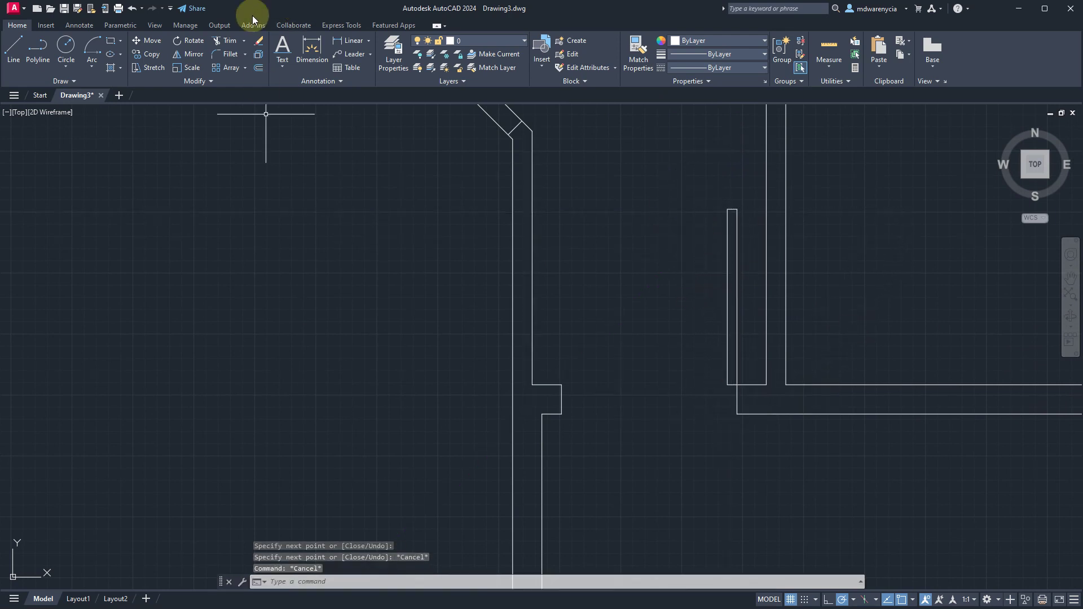
Step: Draw a Start, Center, End swing arc from the left jamb's upper corner, centred on the right jamb's upper corner, ending at the leaf's top
{"action": "left_click", "coordinate": [92, 63]}
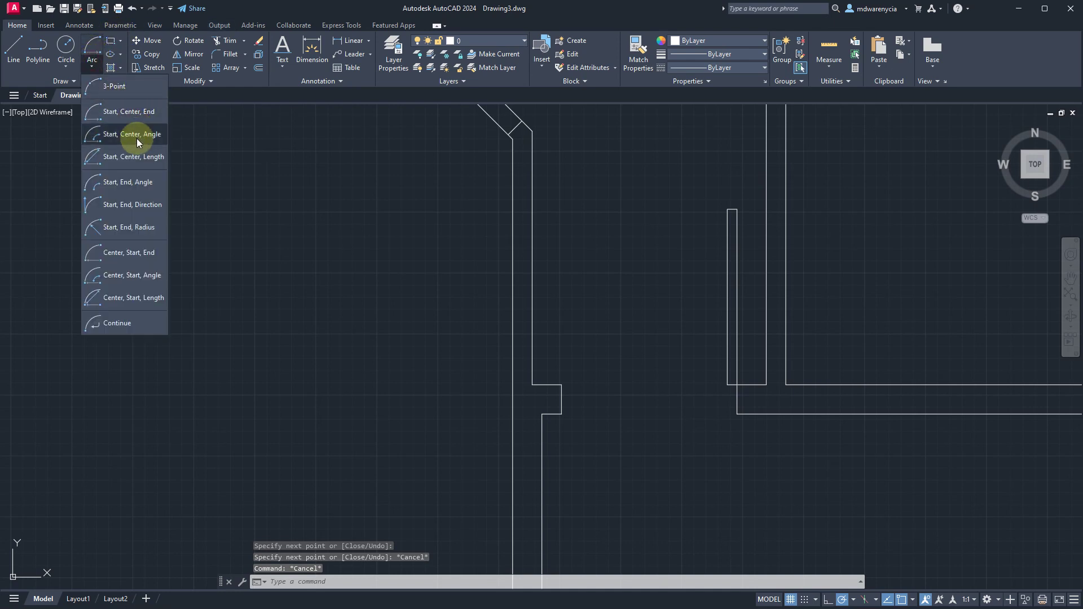
{"action": "left_click", "coordinate": [124, 113]}
{"action": "left_click", "coordinate": [561, 385]}
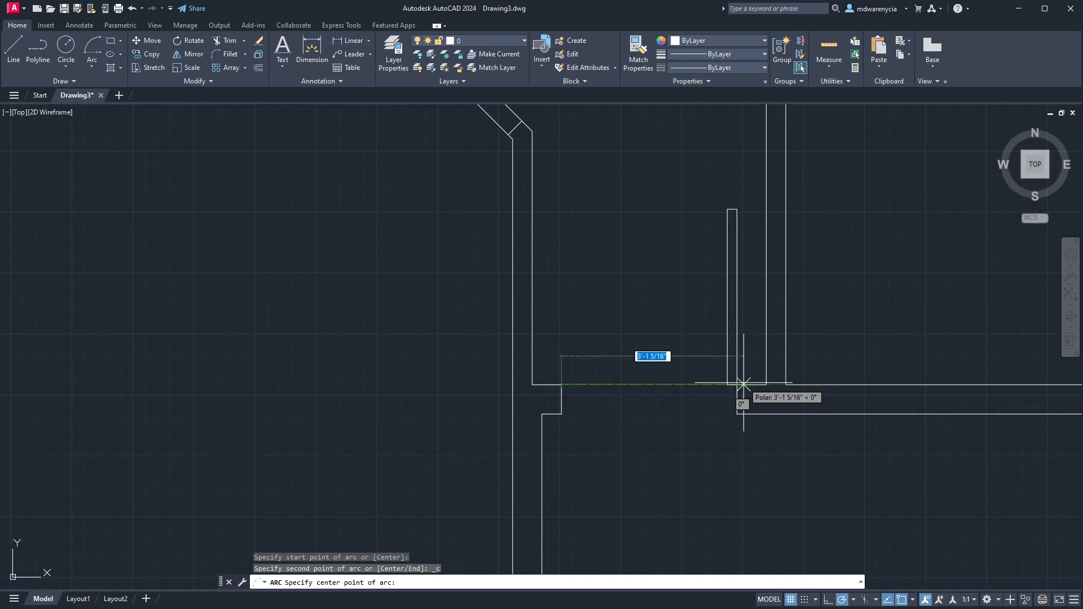
{"action": "left_click", "coordinate": [738, 384]}
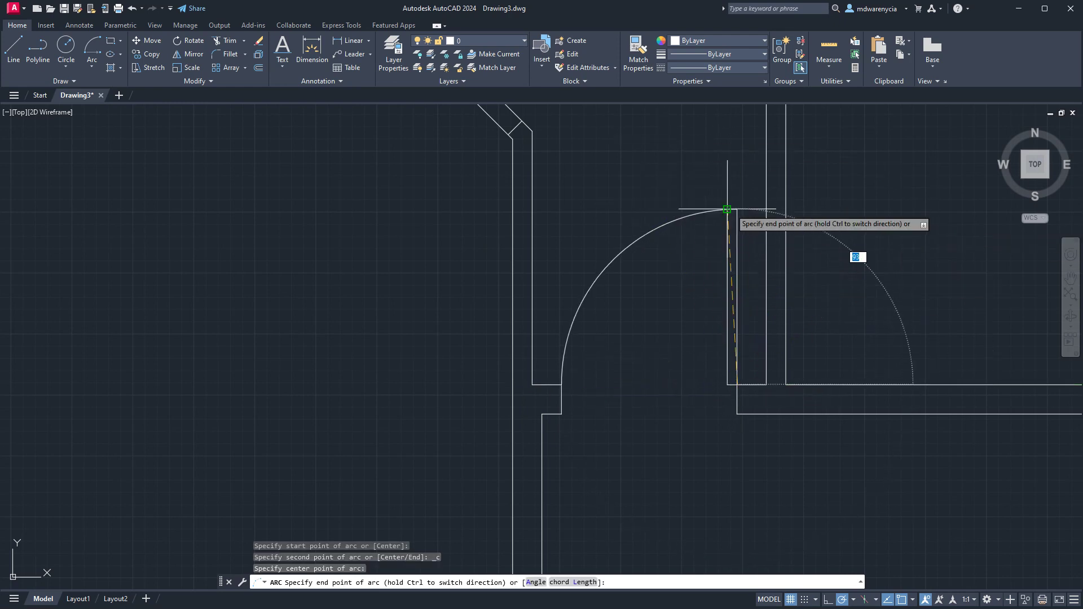
{"action": "key", "text": "Escape"}
{"action": "key", "text": "Escape"}
Step: Trim off the part of the swing arc that runs inside the door leaf's upper end
{"action": "scroll", "coordinate": [745, 226], "scroll_direction": "up", "scroll_amount": 5}
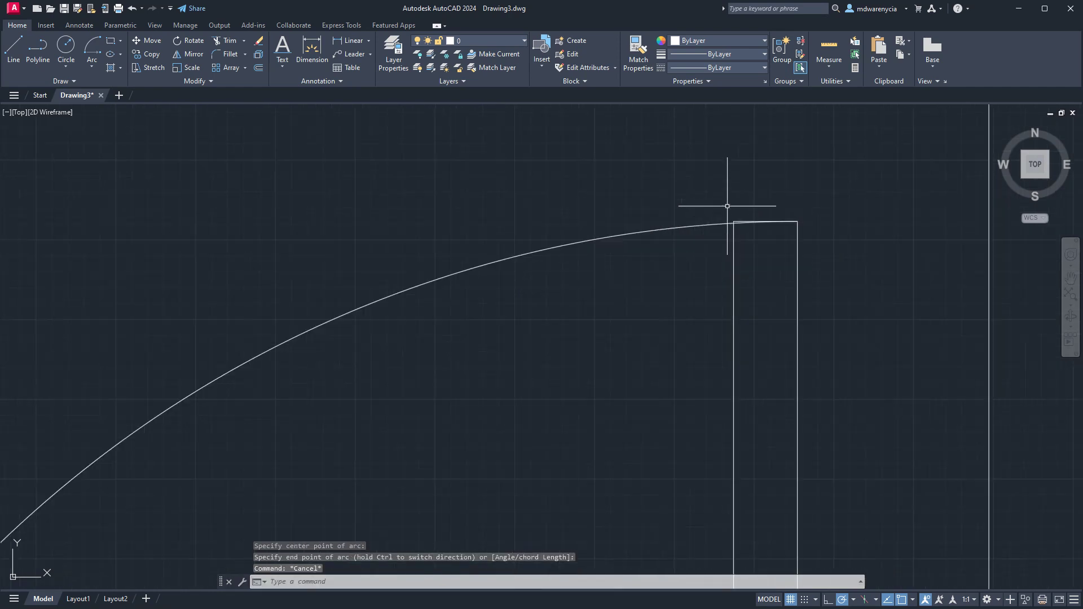
{"action": "scroll", "coordinate": [757, 233], "scroll_direction": "down", "scroll_amount": 4}
{"action": "left_click", "coordinate": [764, 235]}
{"action": "left_click", "coordinate": [652, 144]}
{"action": "type", "text": "TR"}
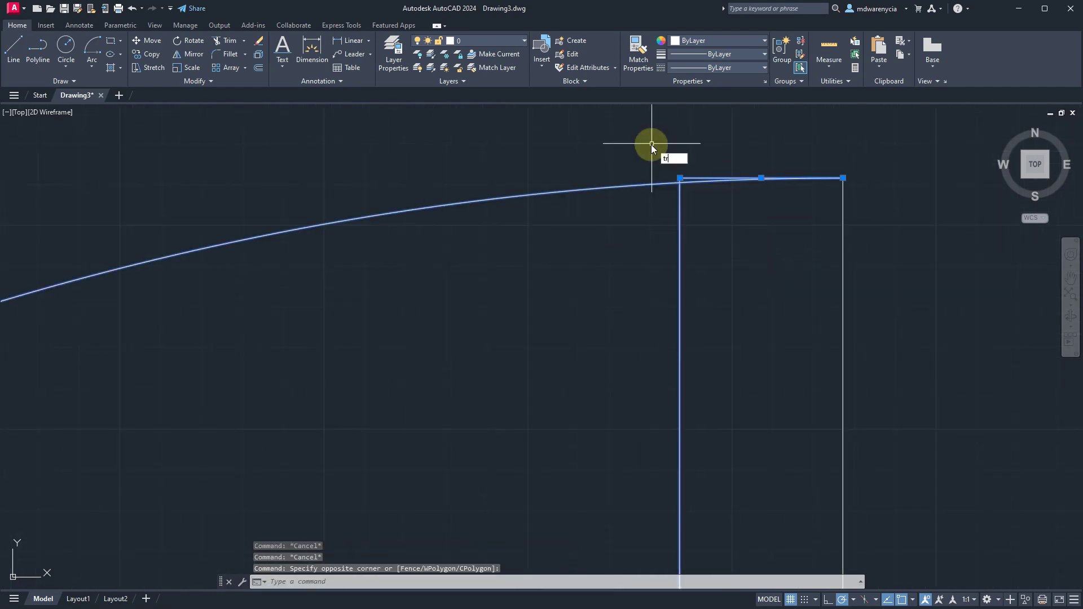
{"action": "key", "text": "Return"}
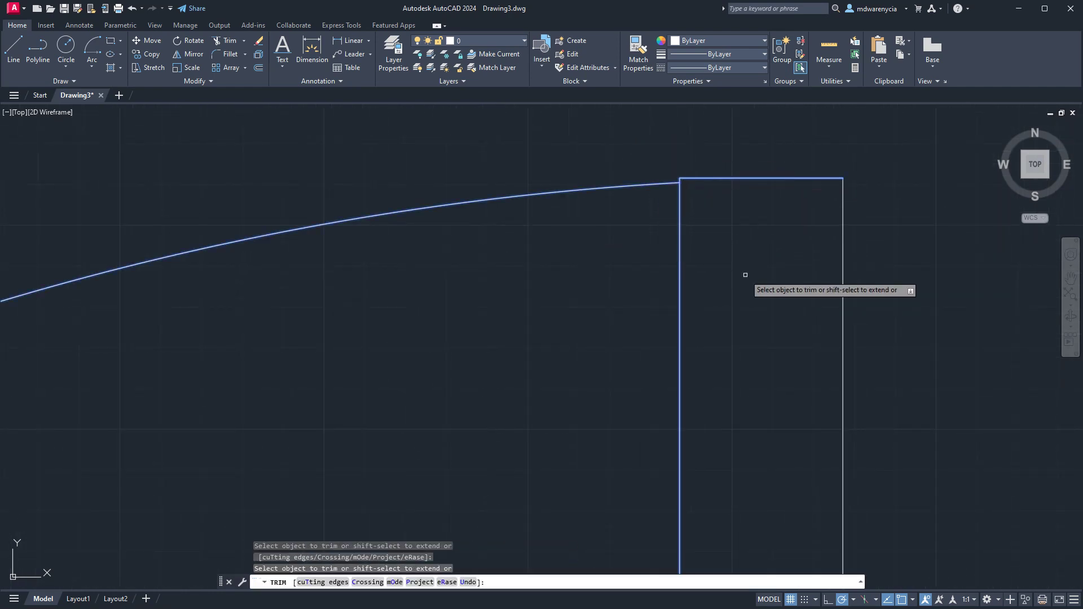
{"action": "scroll", "coordinate": [744, 278], "scroll_direction": "up", "scroll_amount": 5}
{"action": "key", "text": "Escape"}
{"action": "key", "text": "Escape"}
{"action": "scroll", "coordinate": [706, 309], "scroll_direction": "down", "scroll_amount": 3}
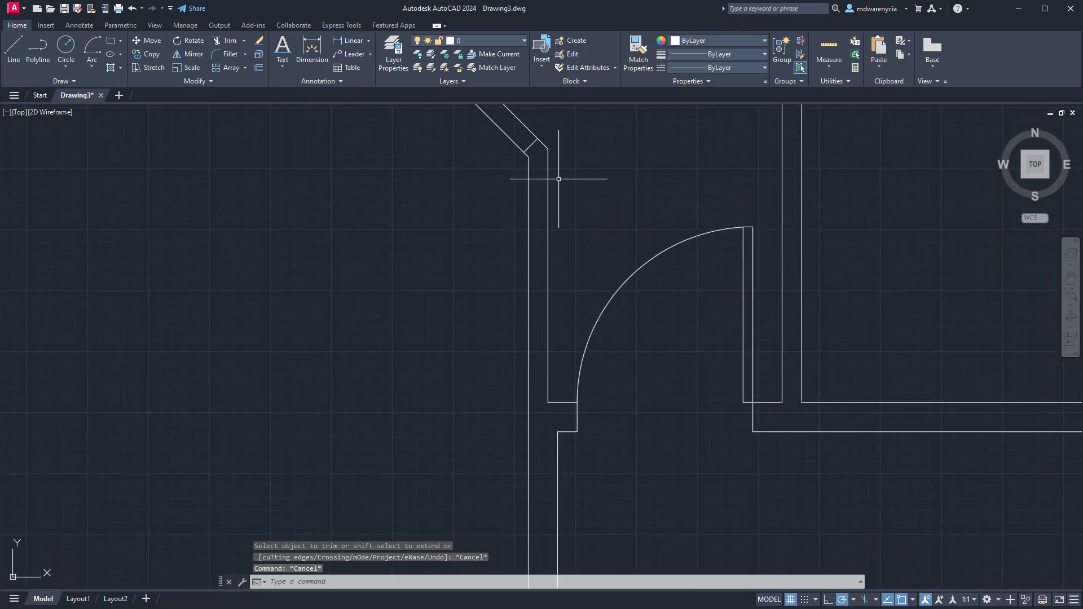
Step: Define the 3' door leaf and swing arc as block "ext_door_3-0", with the base point at the leaf's lower right corner
{"action": "left_click", "coordinate": [559, 179]}
{"action": "left_click", "coordinate": [773, 411]}
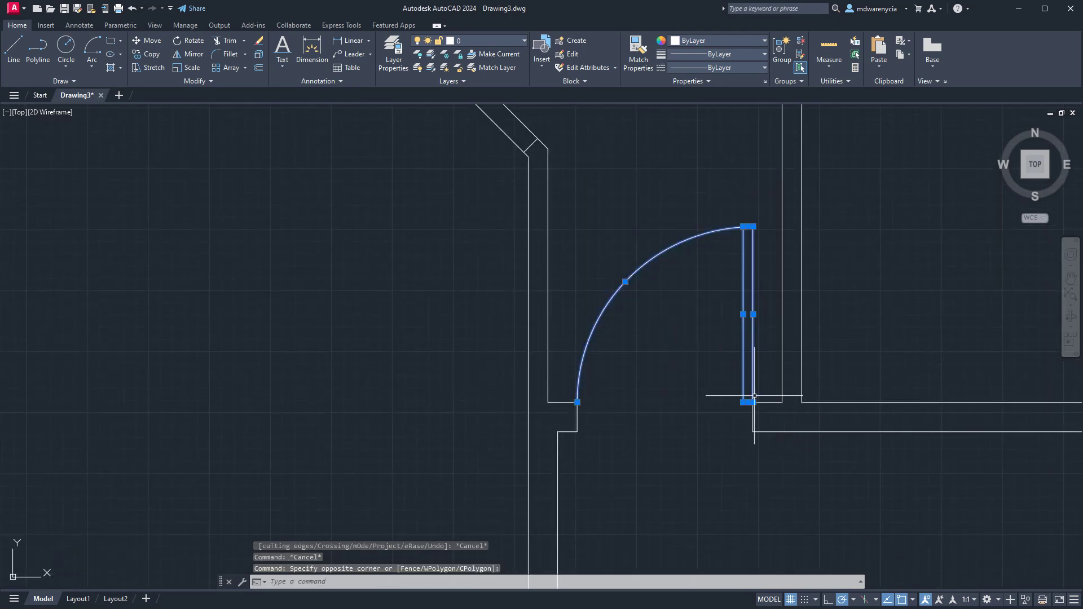
{"action": "left_click", "coordinate": [566, 41]}
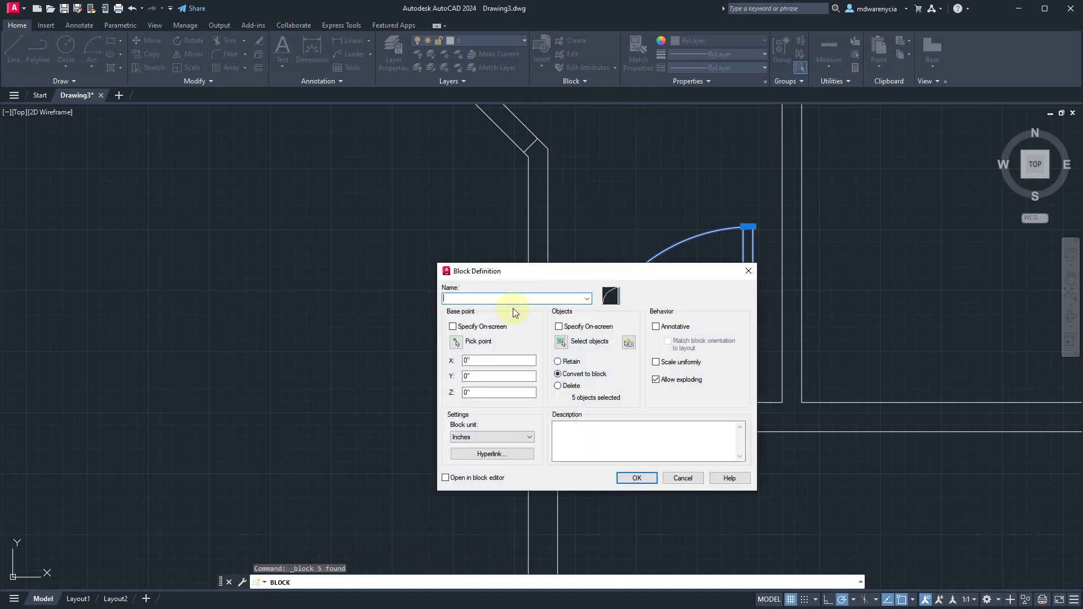
{"action": "type", "text": "ext_door_3-0"}
{"action": "left_click", "coordinate": [456, 341]}
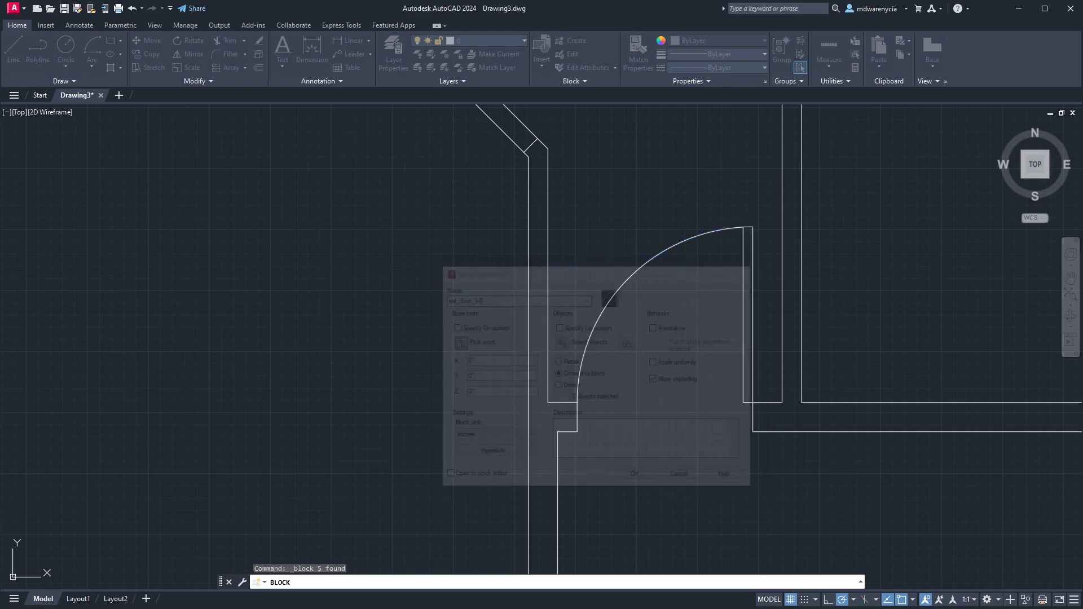
{"action": "left_click", "coordinate": [753, 402]}
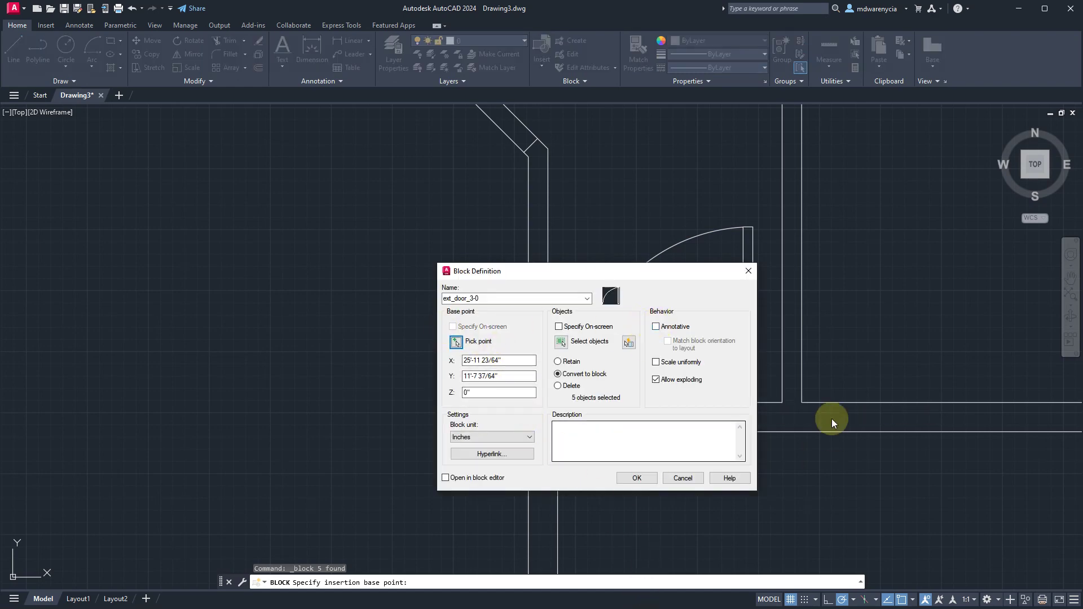
{"action": "left_click", "coordinate": [636, 478]}
{"action": "scroll", "coordinate": [672, 418], "scroll_direction": "down", "scroll_amount": 5}
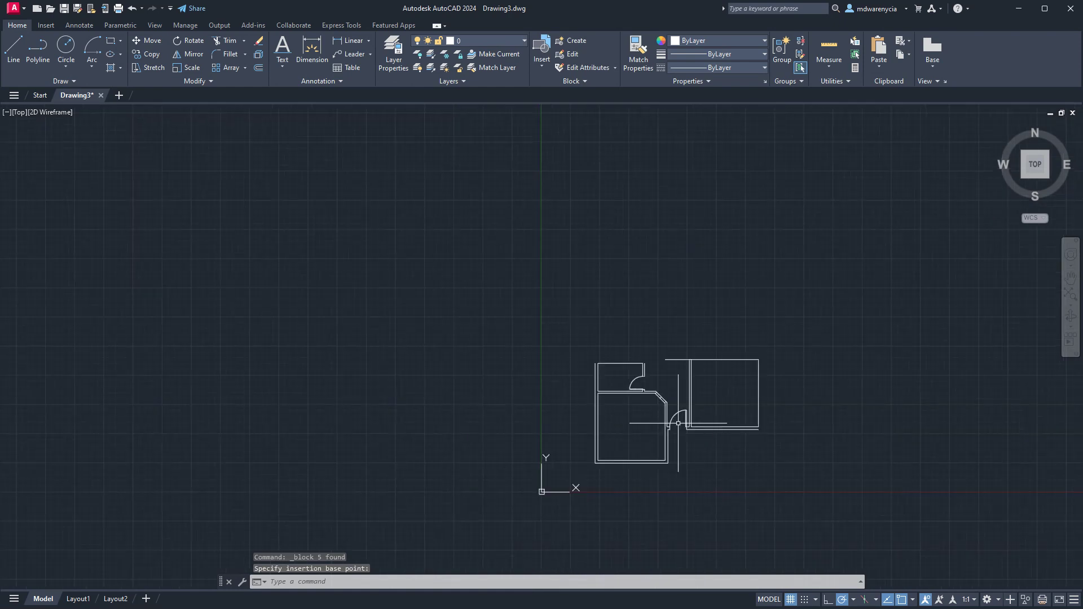
{"action": "key", "text": "Escape"}
{"action": "key", "text": "Escape"}
Step: Trim the diagonal wall lines between the two jambs and erase the leftover middle line to open the doorway
{"action": "scroll", "coordinate": [646, 403], "scroll_direction": "up", "scroll_amount": 4}
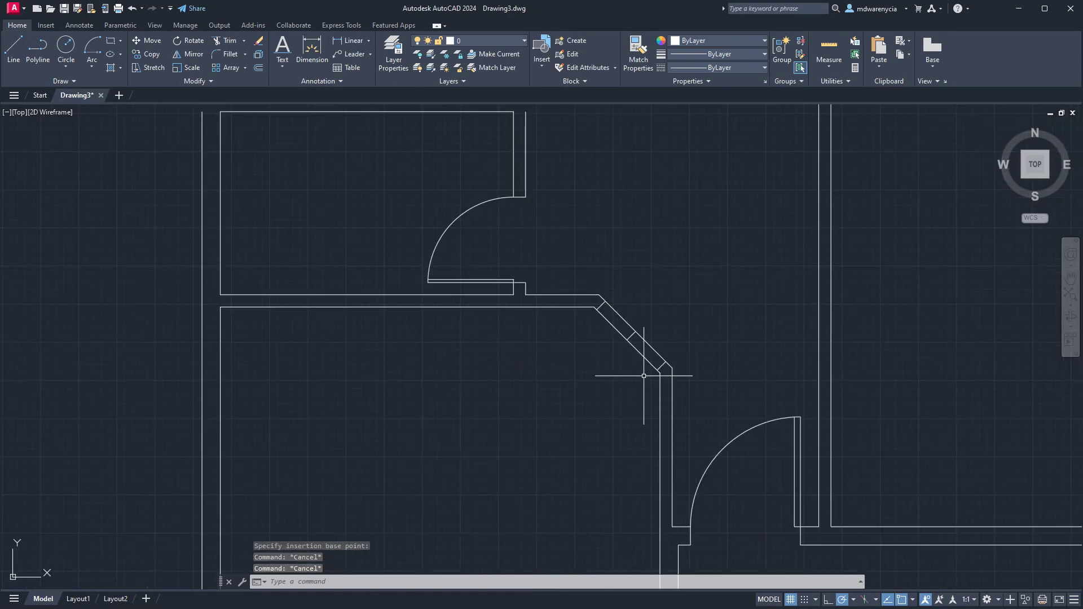
{"action": "left_click", "coordinate": [724, 386]}
{"action": "left_click", "coordinate": [647, 365]}
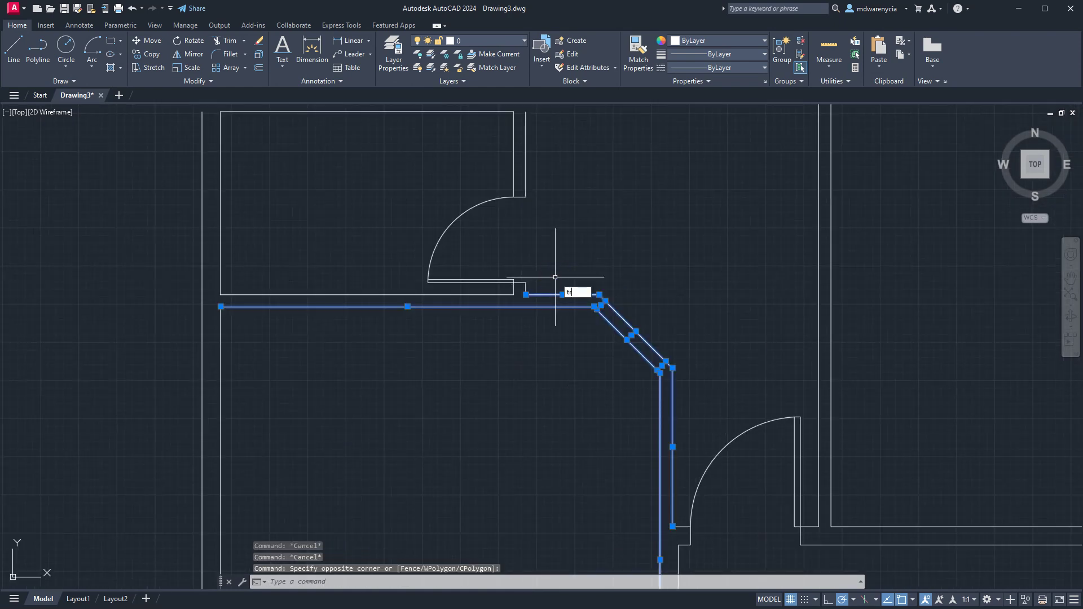
{"action": "key", "text": "Return"}
{"action": "mouse_move", "coordinate": [648, 323]}
{"action": "left_mouse_down"}
{"action": "mouse_move", "coordinate": [605, 356]}
{"action": "mouse_move", "coordinate": [624, 339]}
{"action": "left_mouse_up"}
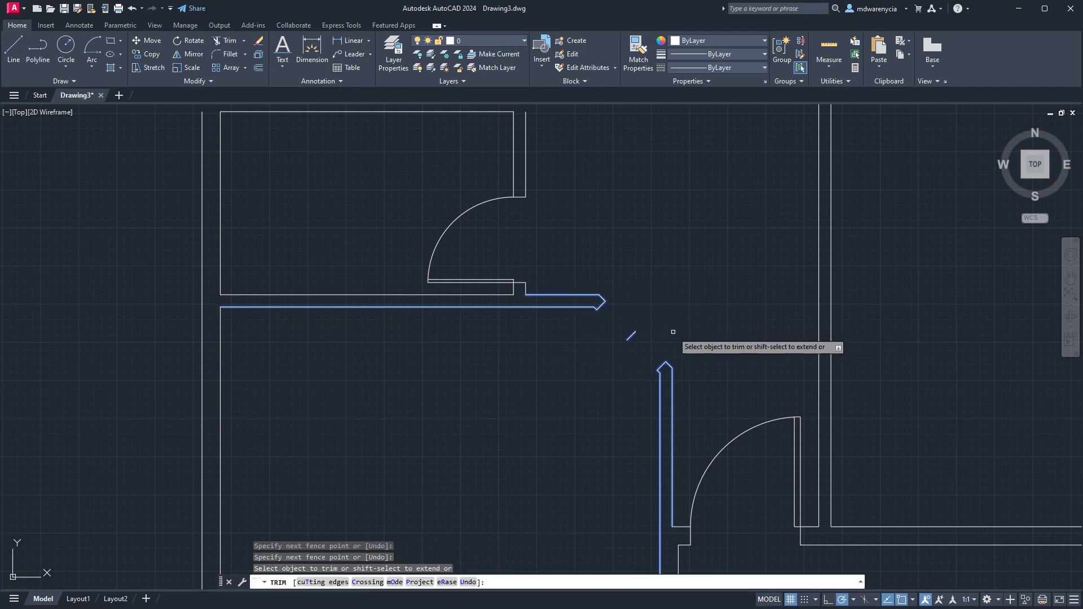
{"action": "key", "text": "Escape"}
{"action": "left_click", "coordinate": [636, 338]}
{"action": "key", "text": "Delete"}
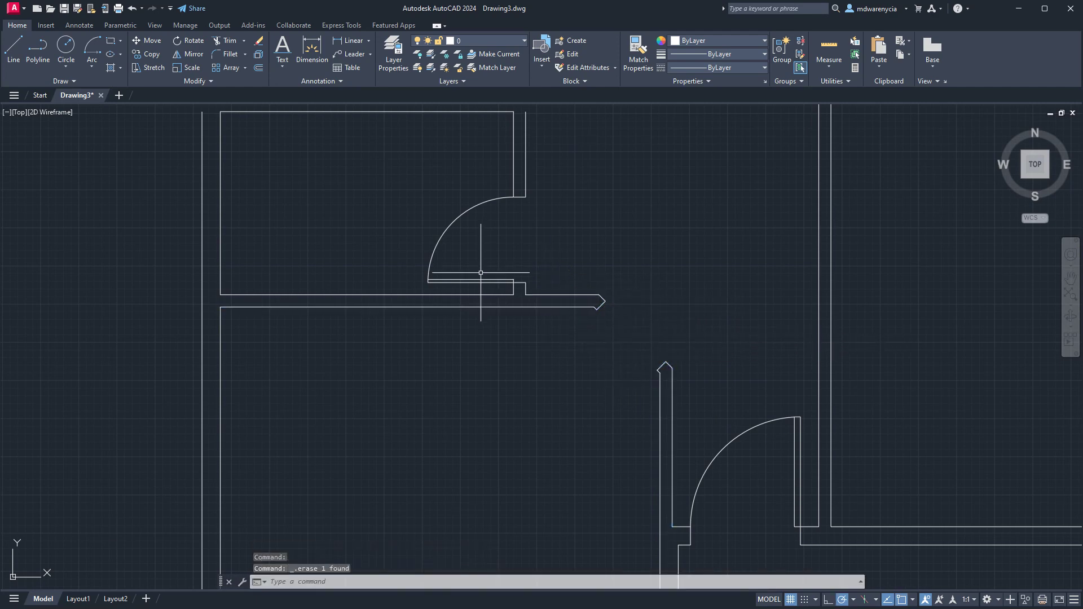
Step: Insert the door_int_2-4 block at the inner corner of the diagonal opening's lower jamb
{"action": "left_click", "coordinate": [547, 50]}
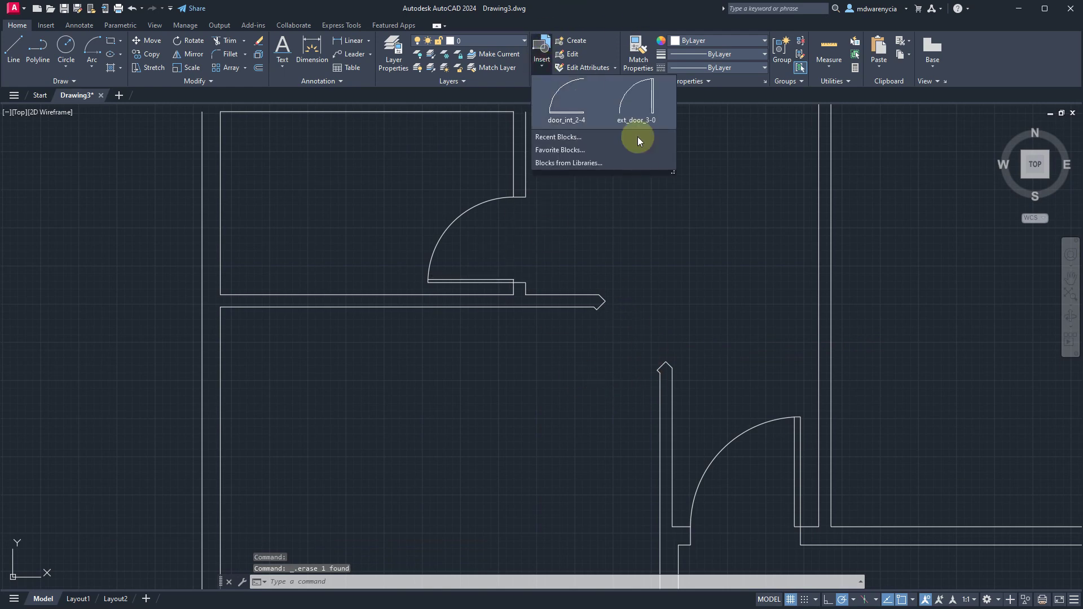
{"action": "left_click", "coordinate": [561, 107]}
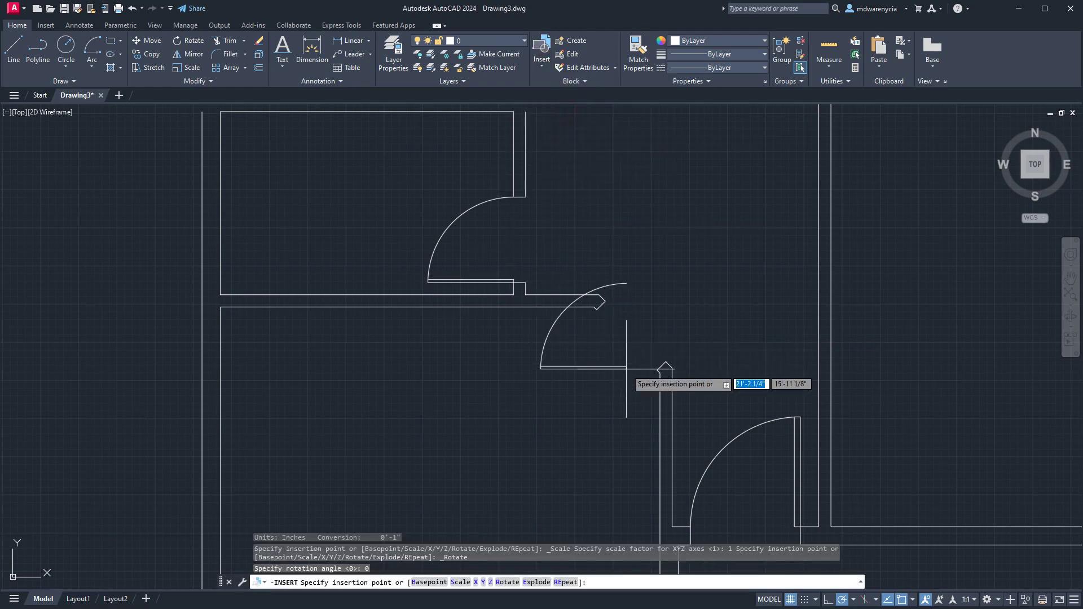
{"action": "left_click", "coordinate": [657, 370]}
Step: Rotate the inserted door block about its hinge point so its swing arc meets the diagonal opening's upper jamb
{"action": "left_click", "coordinate": [649, 377]}
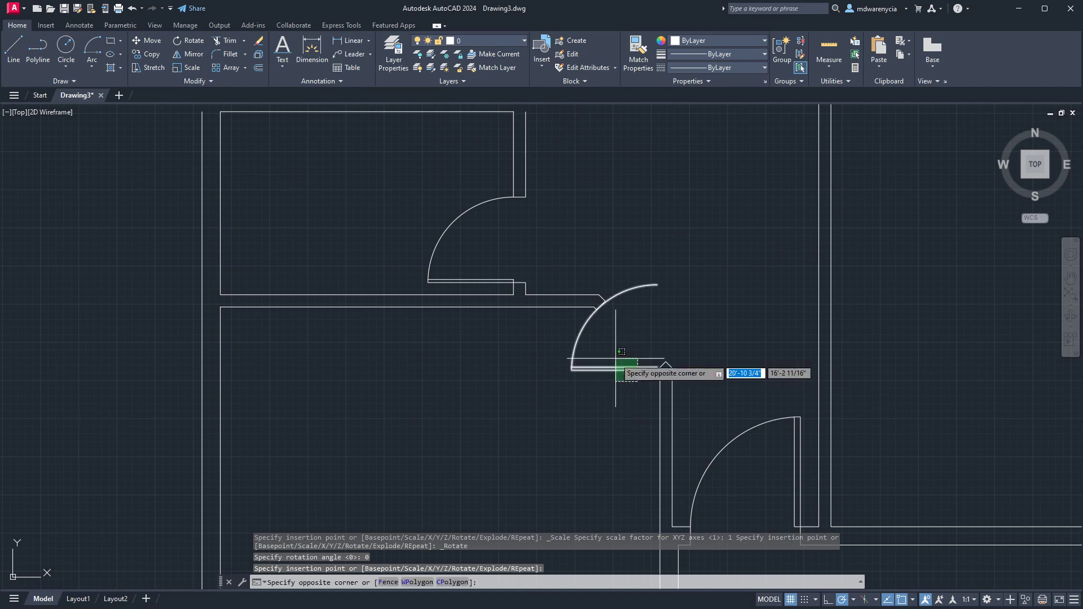
{"action": "left_click", "coordinate": [614, 358]}
{"action": "type", "text": "ro"}
{"action": "key", "text": "Return"}
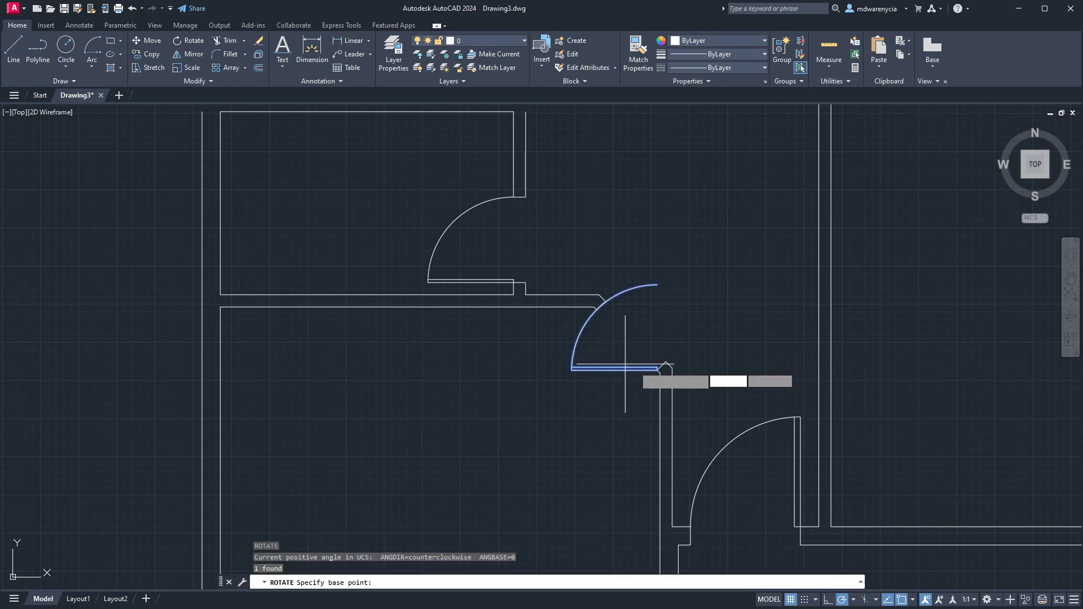
{"action": "left_click", "coordinate": [657, 370]}
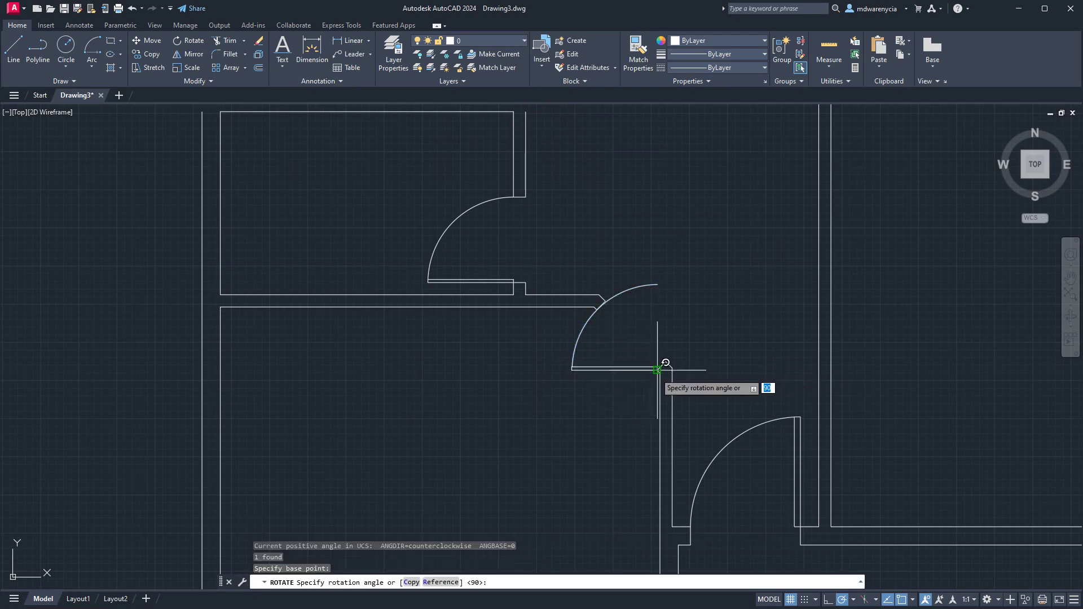
{"action": "left_click", "coordinate": [800, 230]}
{"action": "key", "text": "Escape"}
{"action": "key", "text": "Escape"}
Step: Shorten the right room's top line by stretching its left end back to the inner corner of the room's left wall
{"action": "scroll", "coordinate": [550, 556], "scroll_direction": "down", "scroll_amount": 5}
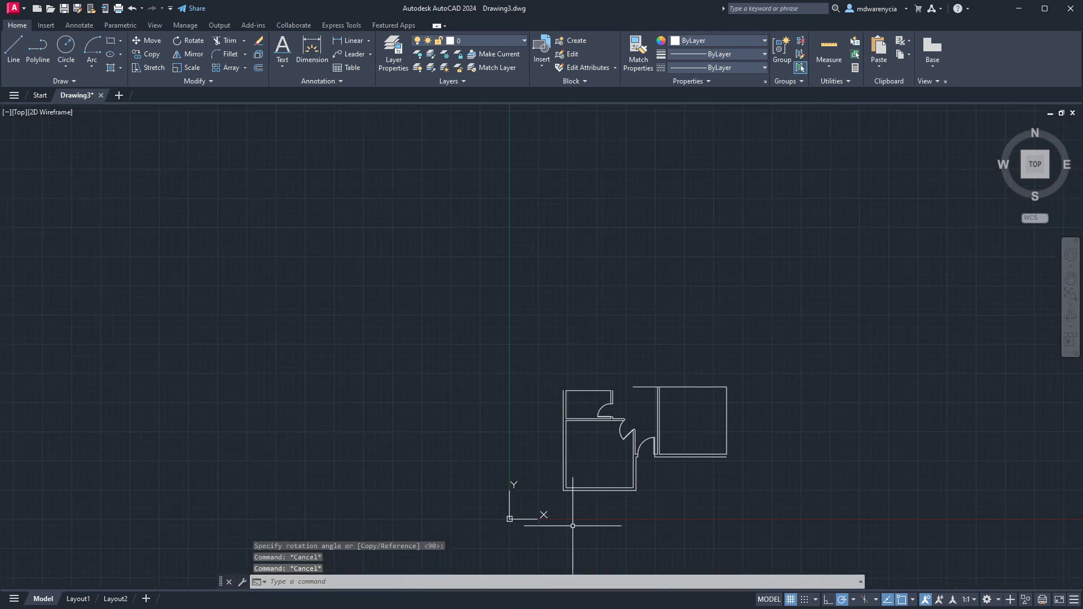
{"action": "scroll", "coordinate": [634, 363], "scroll_direction": "up", "scroll_amount": 5}
{"action": "scroll", "coordinate": [635, 364], "scroll_direction": "down", "scroll_amount": 5}
{"action": "scroll", "coordinate": [653, 249], "scroll_direction": "up", "scroll_amount": 2}
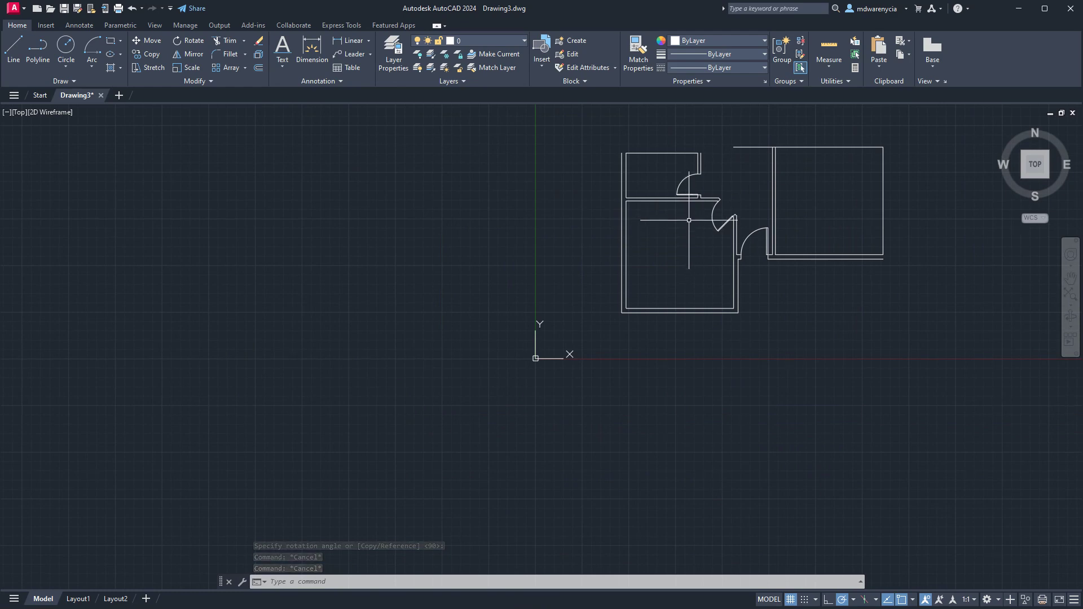
{"action": "middle_click_drag", "start_coordinate": [721, 244], "coordinate": [631, 371]}
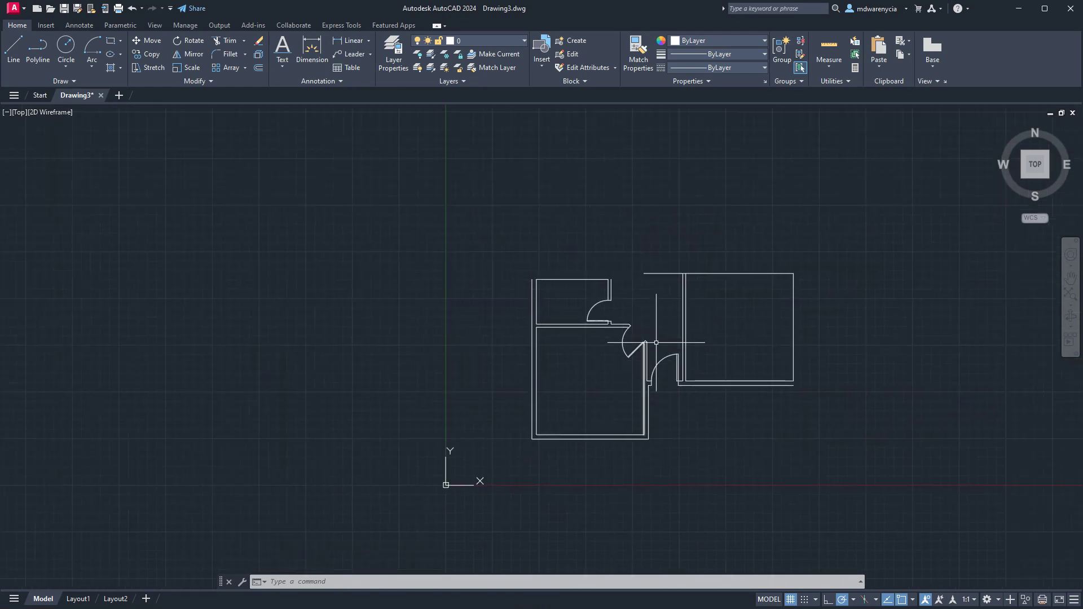
{"action": "left_click", "coordinate": [649, 273]}
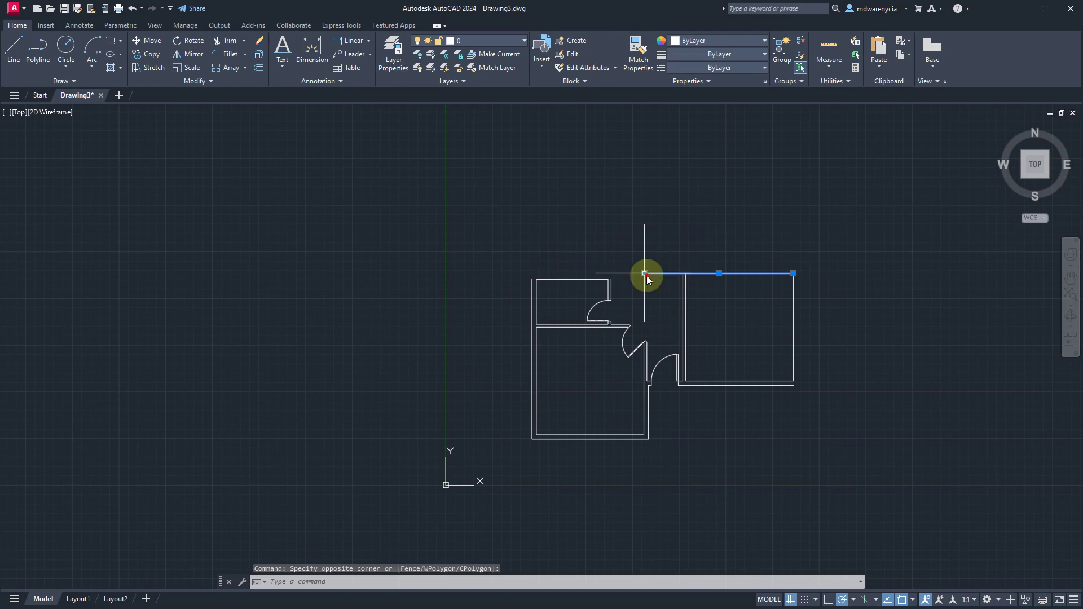
{"action": "left_click", "coordinate": [645, 274]}
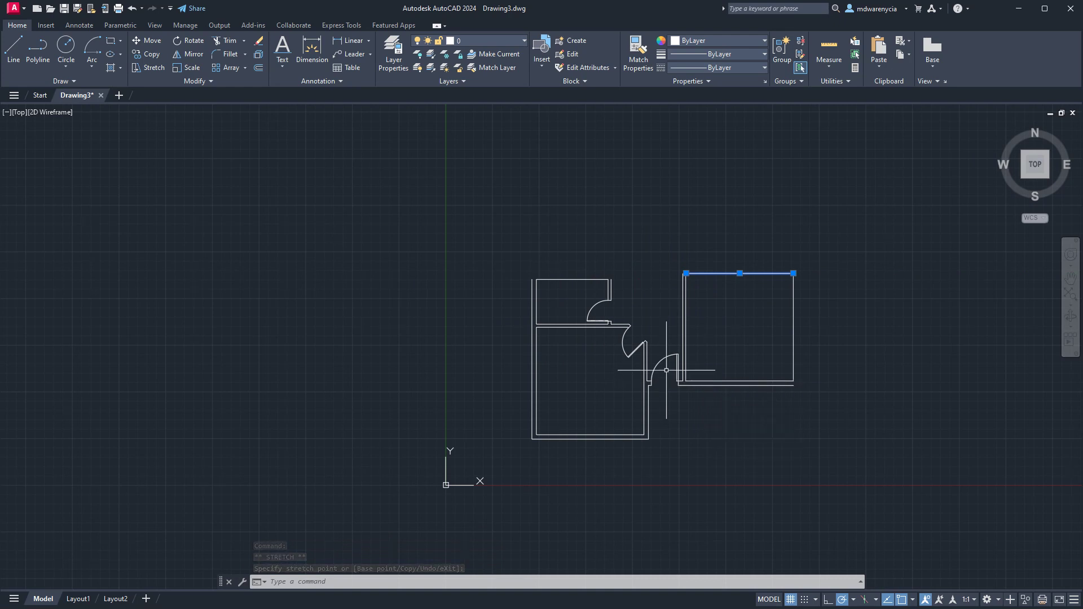
Step: Draw a short line across the lower left room's bottom wall at the wall's midpoint
{"action": "type", "text": "l"}
{"action": "key", "text": "Return"}
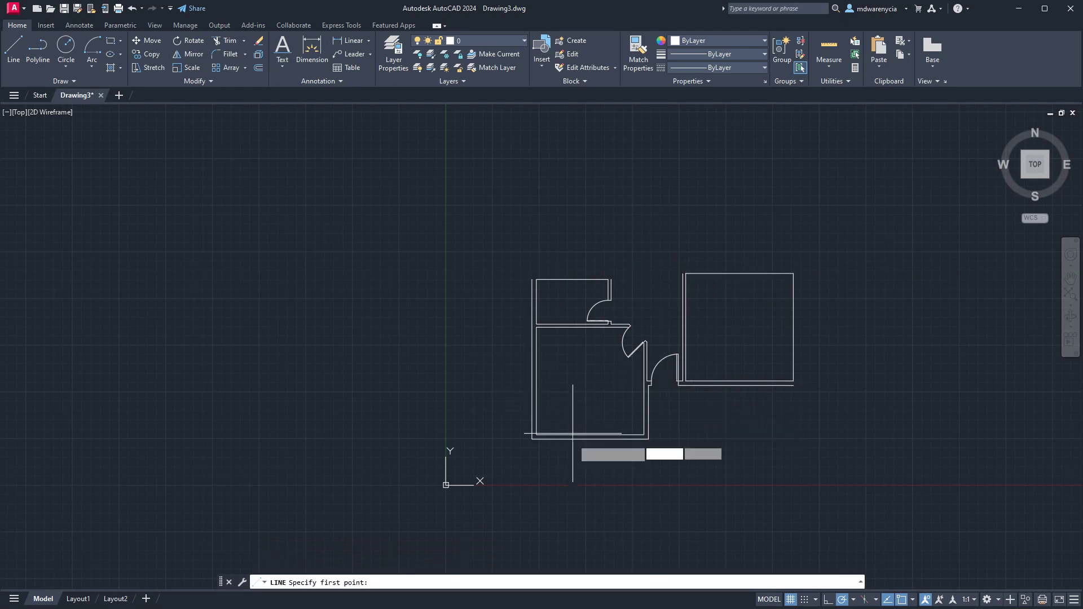
{"action": "left_click", "coordinate": [590, 438]}
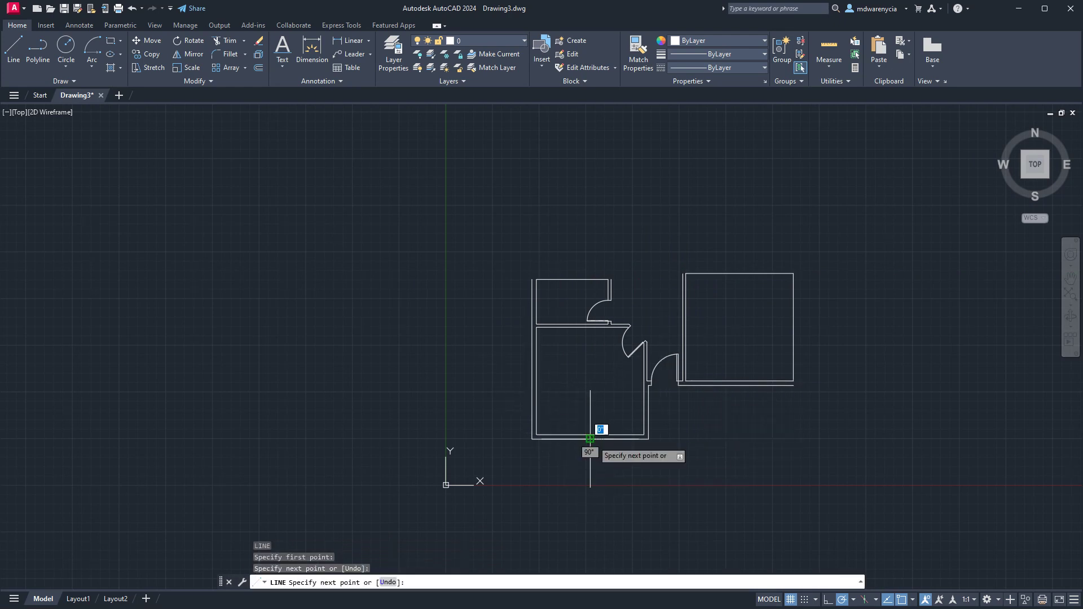
{"action": "key", "text": "Escape"}
Step: Offset the midpoint line across the bottom wall by 2' to both sides
{"action": "left_click", "coordinate": [583, 429]}
{"action": "left_click", "coordinate": [604, 446]}
{"action": "scroll", "coordinate": [568, 458], "scroll_direction": "up", "scroll_amount": 8}
{"action": "scroll", "coordinate": [588, 359], "scroll_direction": "down", "scroll_amount": 4}
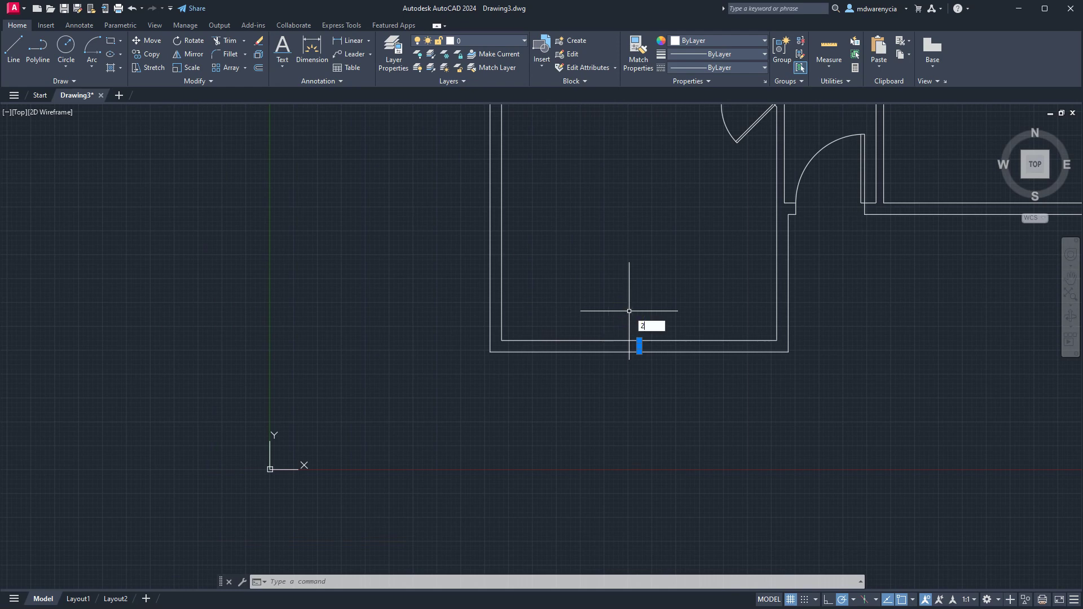
{"action": "key", "text": "BackSpace"}
{"action": "key", "text": "BackSpace"}
{"action": "key", "text": "BackSpace"}
{"action": "type", "text": "OFF"}
{"action": "key", "text": "Return"}
{"action": "type", "text": "2"}
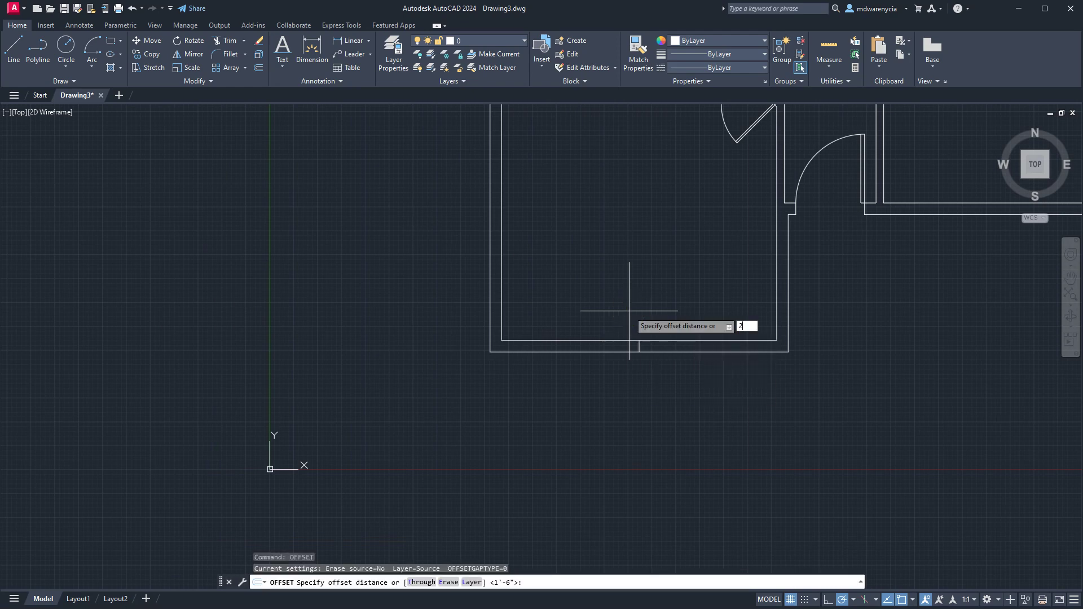
{"action": "key", "text": "Return"}
{"action": "left_click", "coordinate": [631, 310]}
{"action": "left_click", "coordinate": [639, 346]}
{"action": "left_click", "coordinate": [738, 309]}
{"action": "key", "text": "Escape"}
{"action": "middle_click_drag", "start_coordinate": [579, 314], "coordinate": [541, 392]}
{"action": "right_click", "coordinate": [485, 310]}
{"action": "key", "text": "Escape"}
{"action": "key", "text": "Escape"}
Step: Try trimming the bottom wall open between the two offset lines, and undo the trim
{"action": "left_click", "coordinate": [676, 468]}
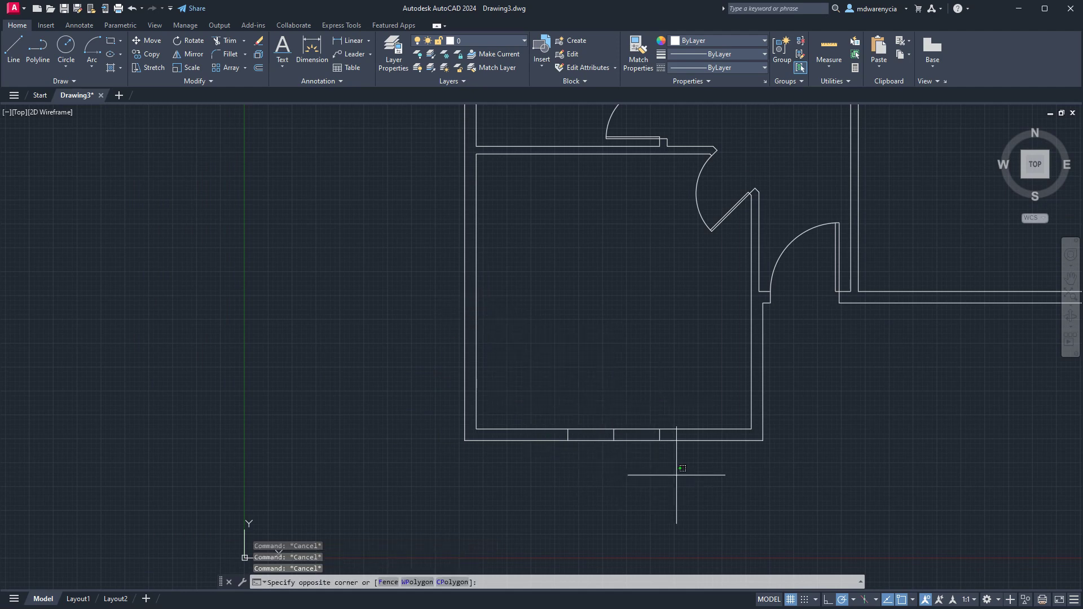
{"action": "left_click", "coordinate": [537, 370]}
{"action": "type", "text": "trim"}
{"action": "key", "text": "Return"}
{"action": "mouse_move", "coordinate": [625, 452]}
{"action": "left_mouse_down"}
{"action": "mouse_move", "coordinate": [594, 434]}
{"action": "mouse_move", "coordinate": [613, 439]}
{"action": "mouse_move", "coordinate": [606, 448]}
{"action": "left_mouse_up"}
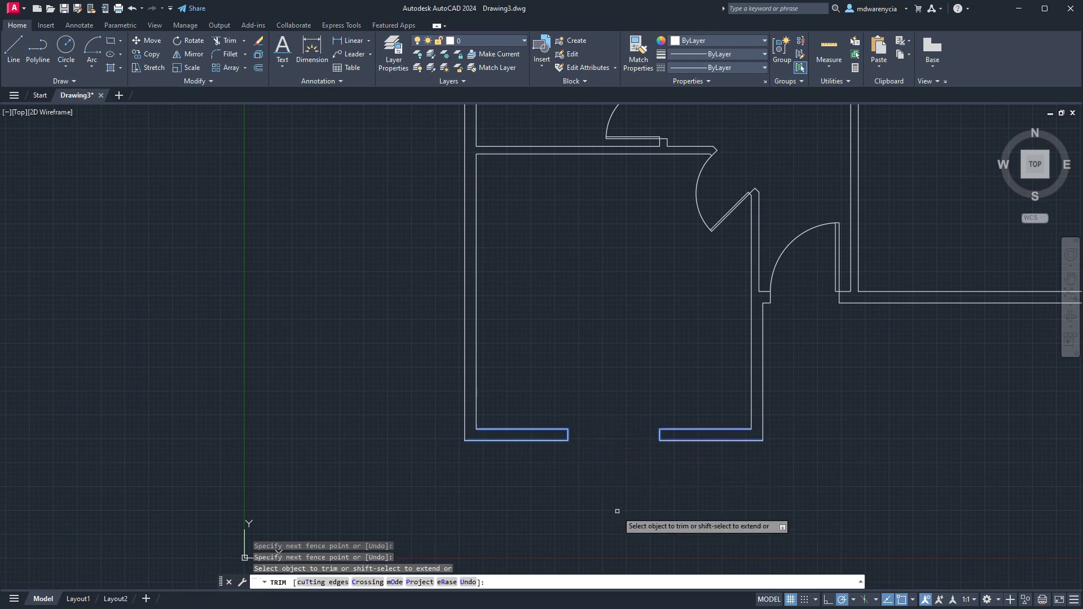
{"action": "key", "text": "Escape"}
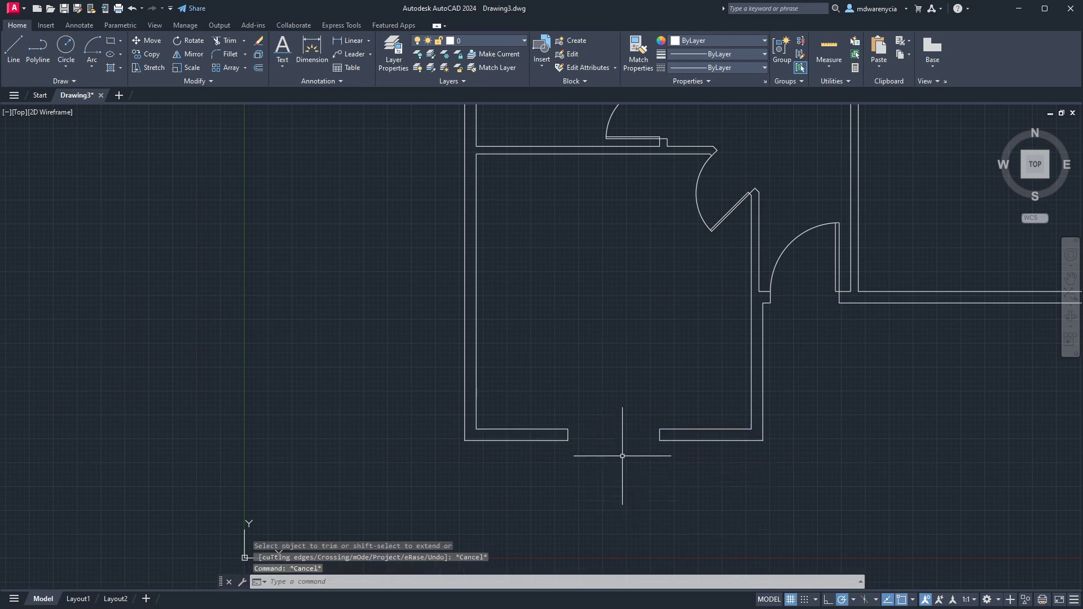
{"action": "middle_click_drag", "start_coordinate": [585, 450], "coordinate": [572, 357]}
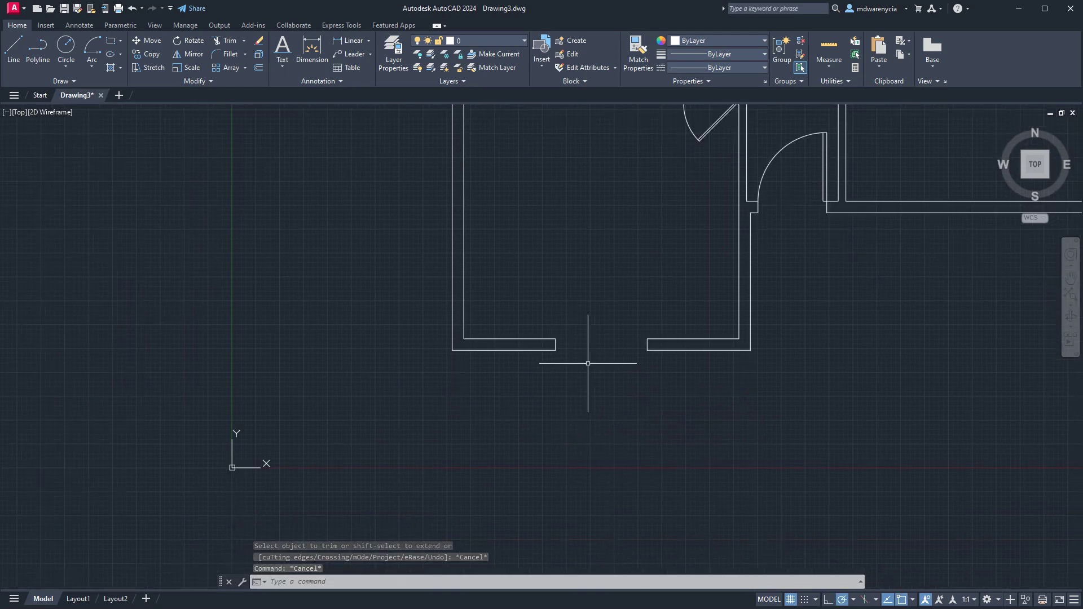
{"action": "key", "text": "ctrl+z"}
{"action": "key", "text": "ctrl+z"}
Step: Erase the midpoint line across the bottom wall between the two offset lines
{"action": "left_click", "coordinate": [623, 449]}
{"action": "left_click", "coordinate": [609, 433]}
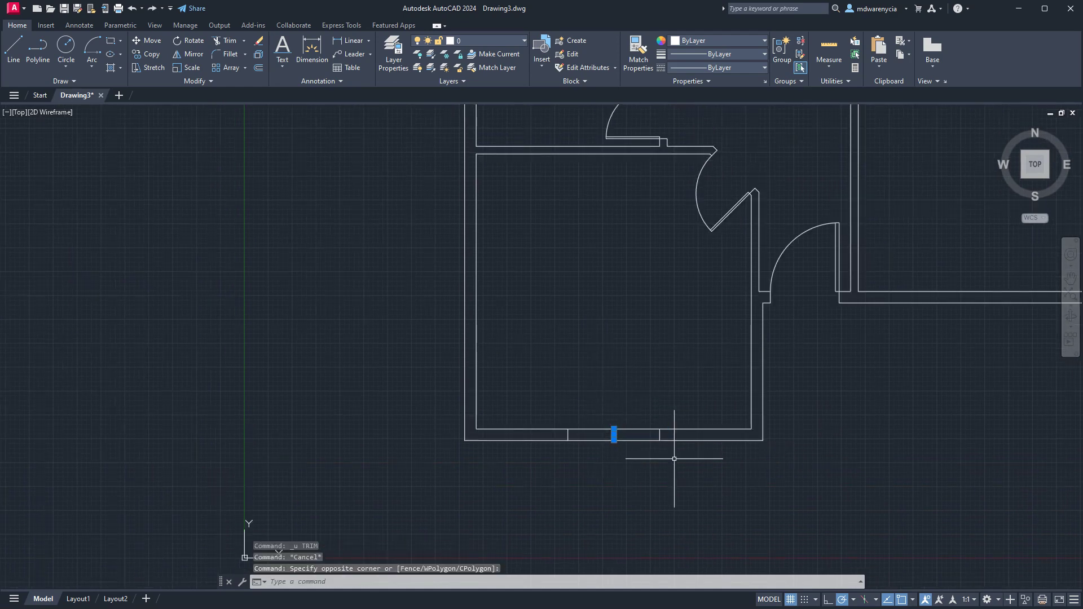
{"action": "key", "text": "Delete"}
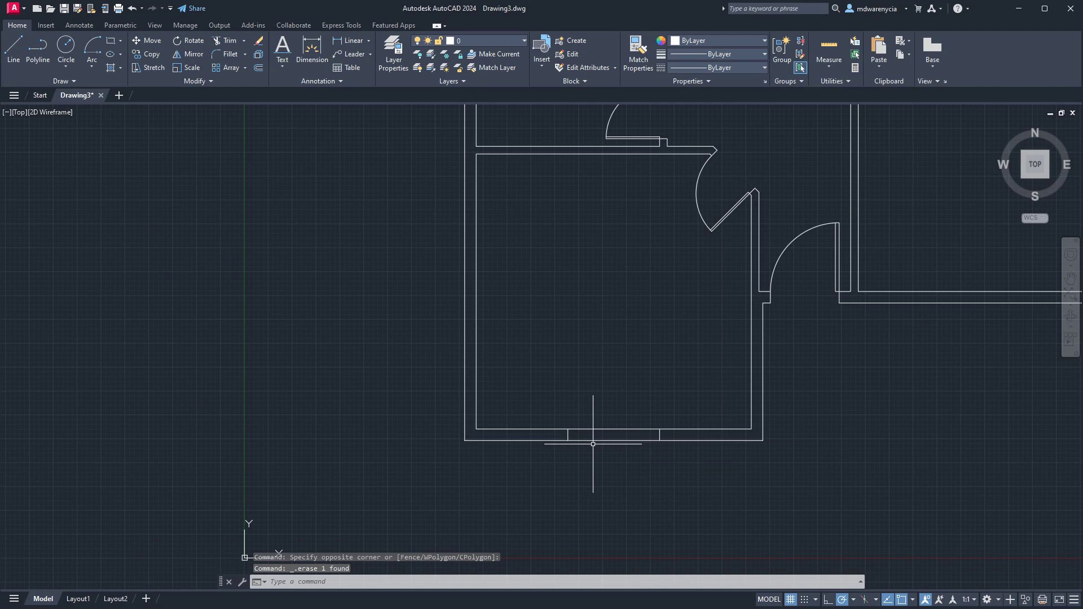
Step: Draw a short line across the lower left room's left wall at the wall's midpoint
{"action": "type", "text": "l"}
{"action": "key", "text": "Return"}
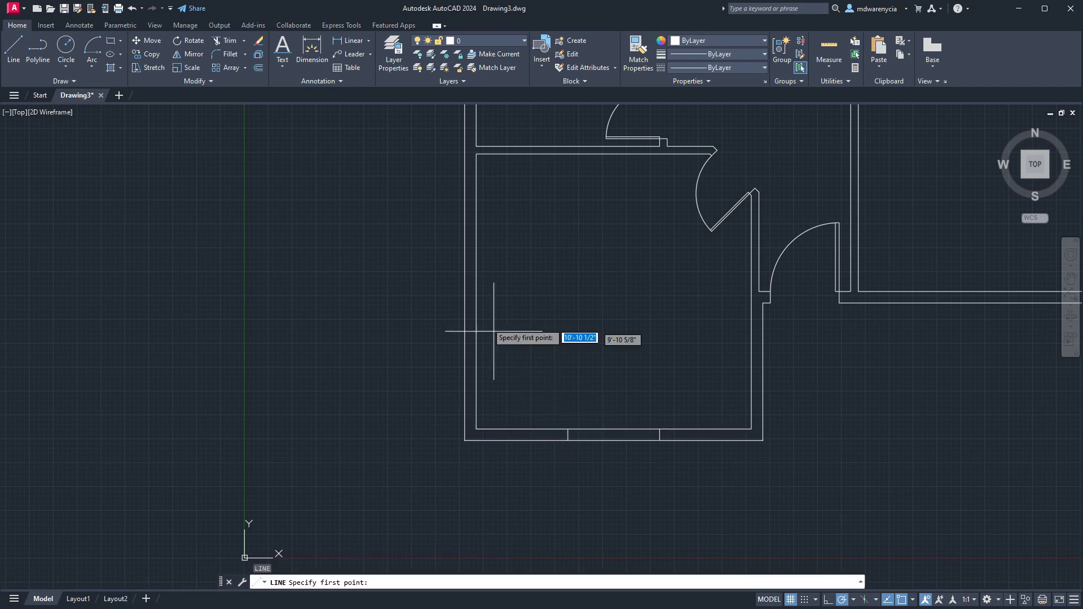
{"action": "left_click", "coordinate": [476, 291]}
{"action": "left_click", "coordinate": [465, 291]}
{"action": "key", "text": "Escape"}
Step: Offset the midpoint line across the left wall by 2' upward and downward
{"action": "left_click", "coordinate": [442, 282]}
{"action": "key", "text": "Escape"}
{"action": "key", "text": "Escape"}
{"action": "left_click", "coordinate": [424, 281]}
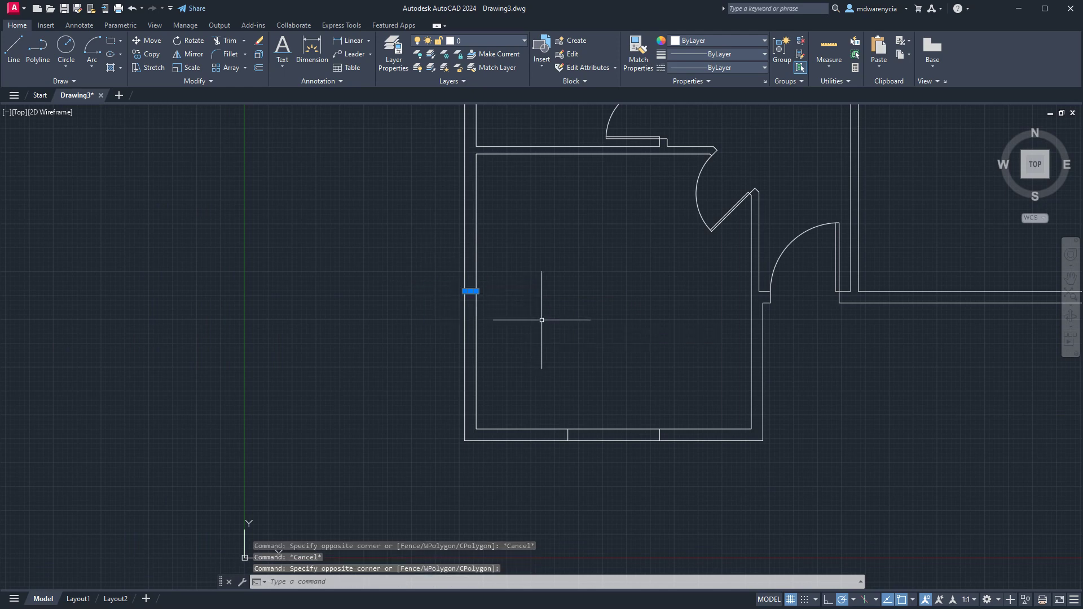
{"action": "type", "text": "M"}
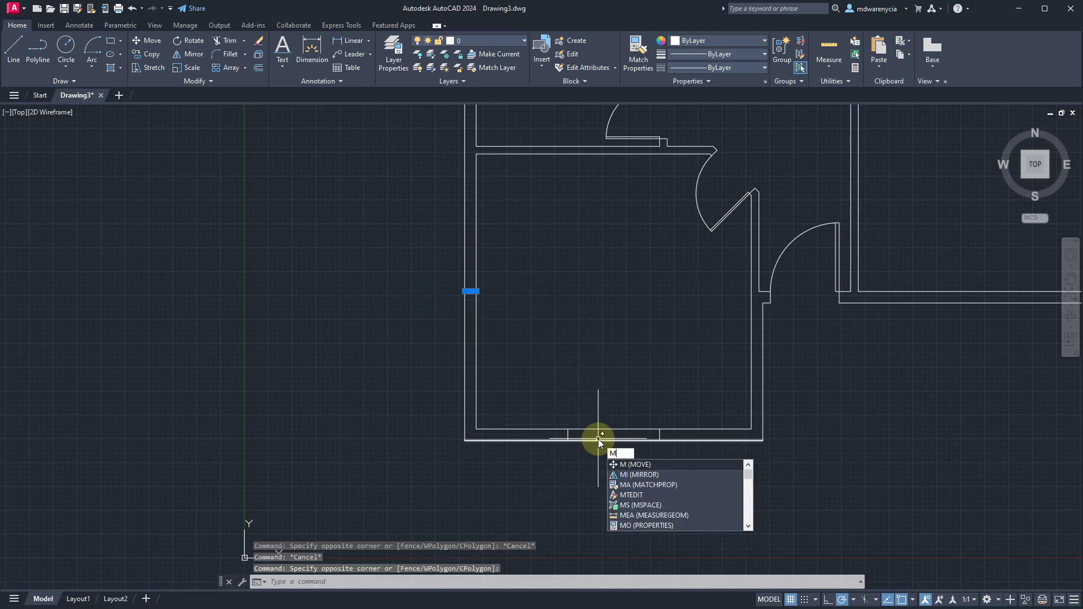
{"action": "key", "text": "BackSpace"}
{"action": "type", "text": "OFF"}
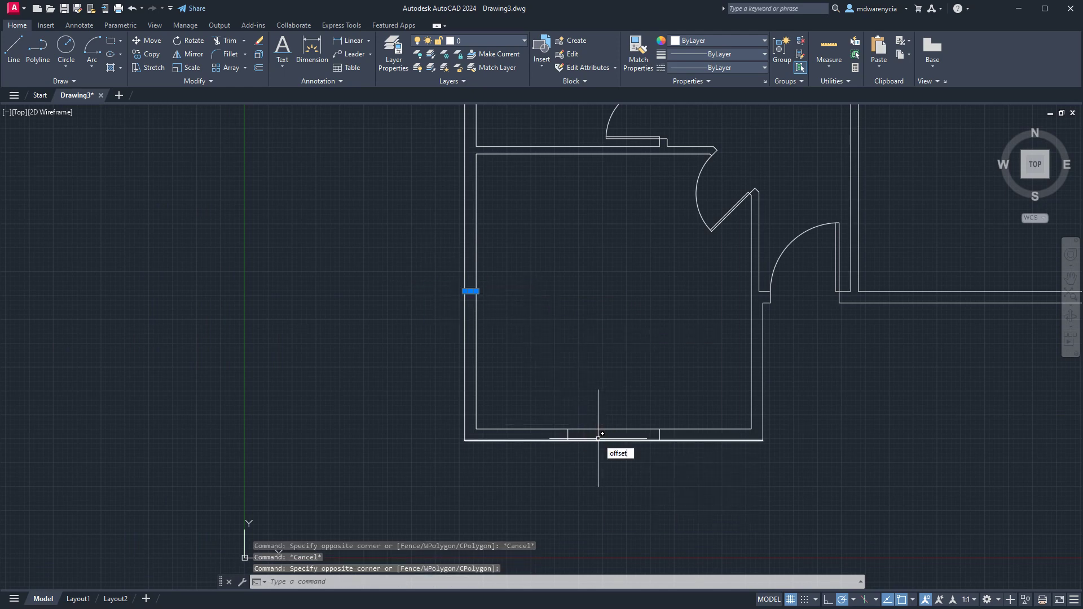
{"action": "key", "text": "Return"}
{"action": "key", "text": "Return"}
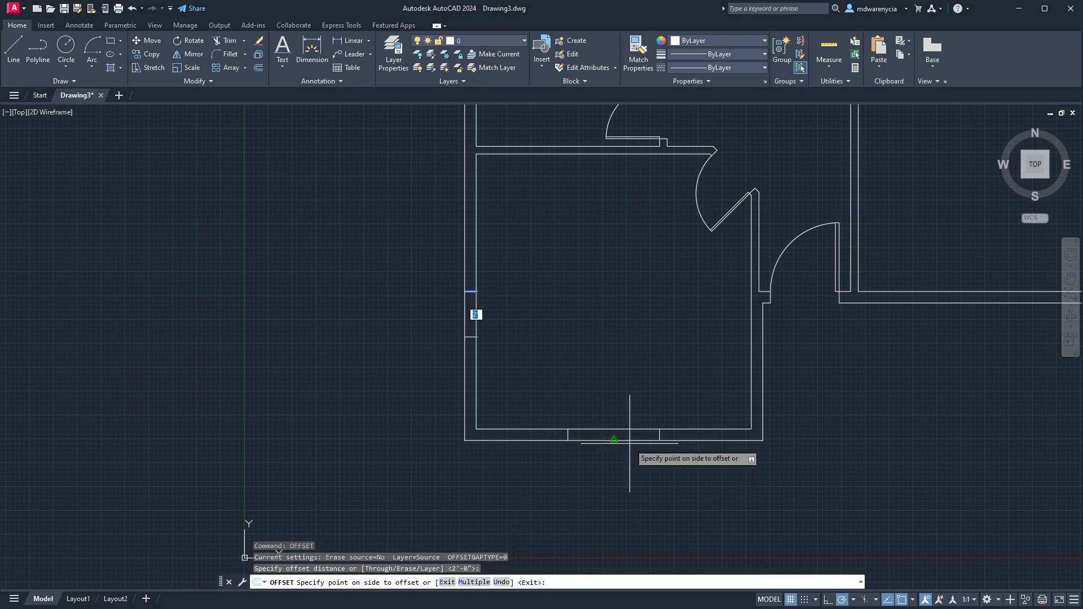
{"action": "left_click", "coordinate": [520, 292]}
{"action": "left_click", "coordinate": [472, 292]}
{"action": "left_click", "coordinate": [512, 220]}
{"action": "key", "text": "Escape"}
Step: Erase the midpoint line across the lower left room's left wall between the two offset lines
{"action": "left_click", "coordinate": [455, 288]}
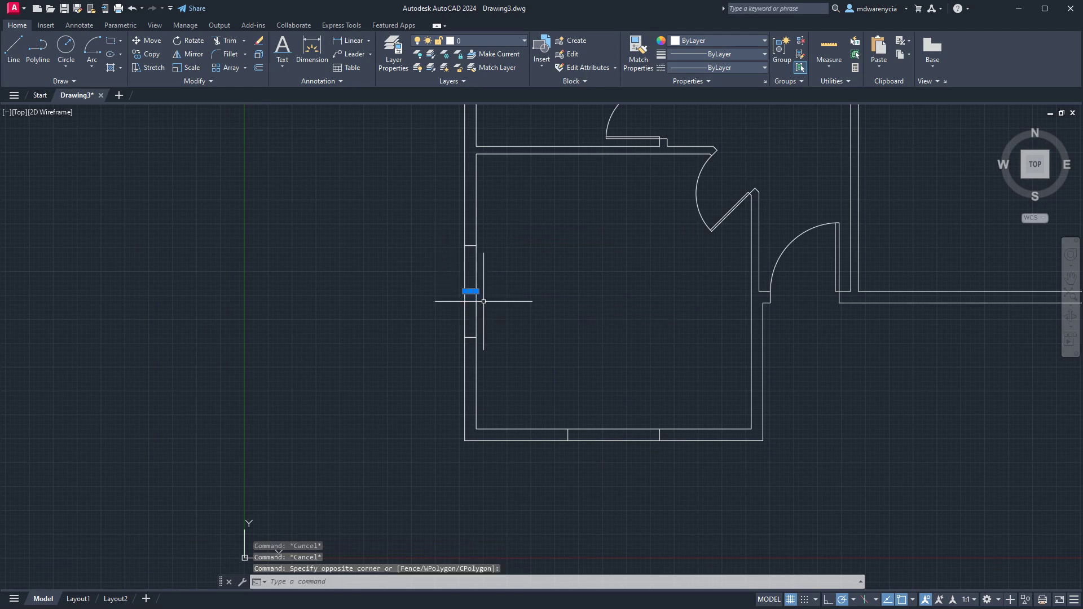
{"action": "left_click", "coordinate": [484, 300]}
{"action": "key", "text": "Delete"}
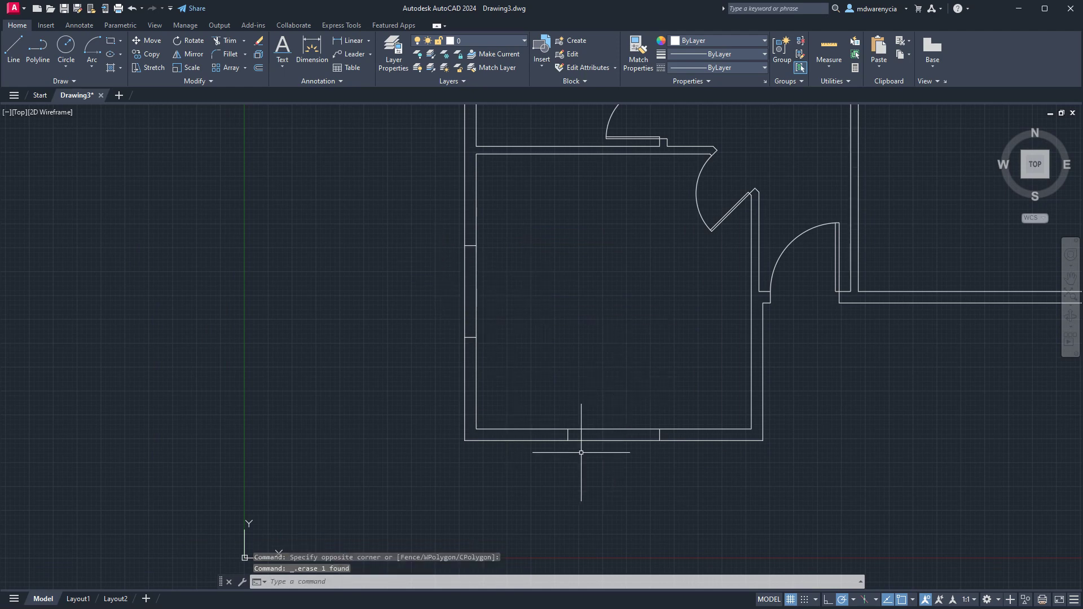
Step: Draw a short line closing the open upper end of the left exterior wall at the small upper room
{"action": "scroll", "coordinate": [704, 442], "scroll_direction": "down", "scroll_amount": 3}
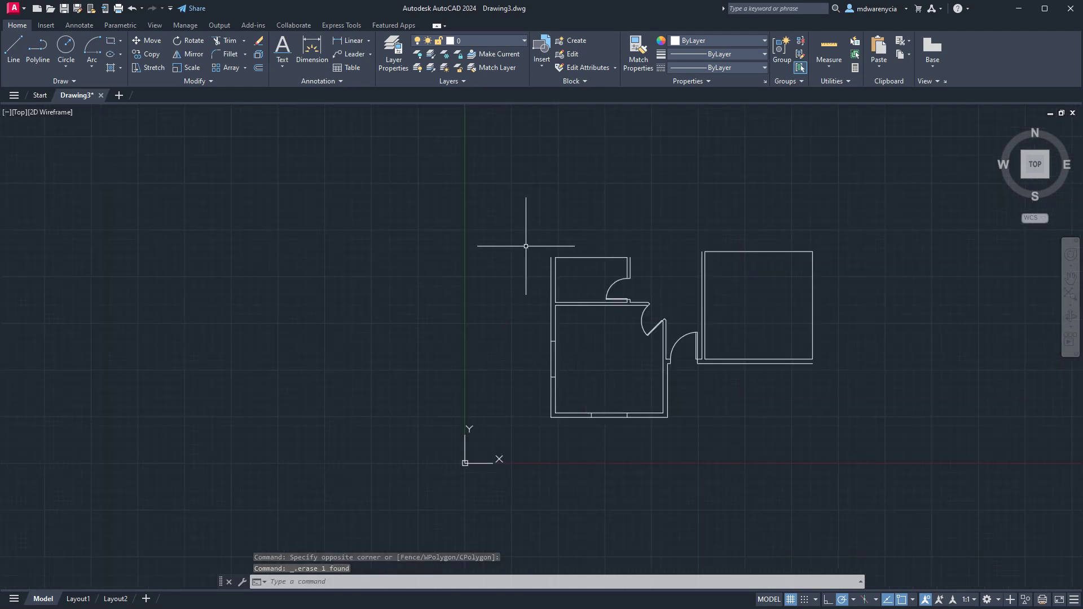
{"action": "scroll", "coordinate": [537, 290], "scroll_direction": "up", "scroll_amount": 6}
{"action": "scroll", "coordinate": [569, 268], "scroll_direction": "down", "scroll_amount": 8}
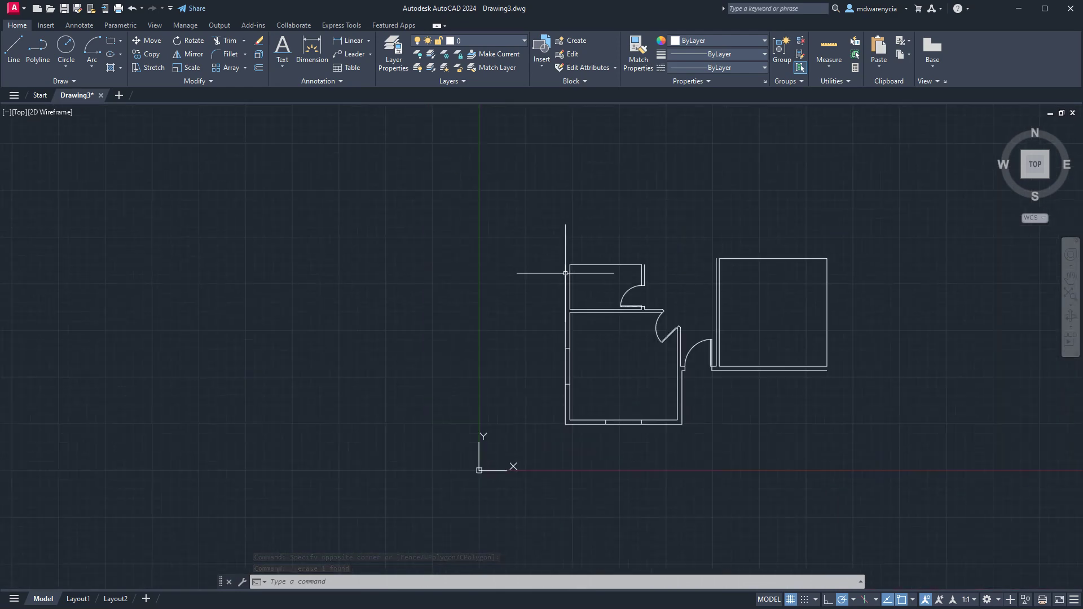
{"action": "left_click", "coordinate": [565, 266]}
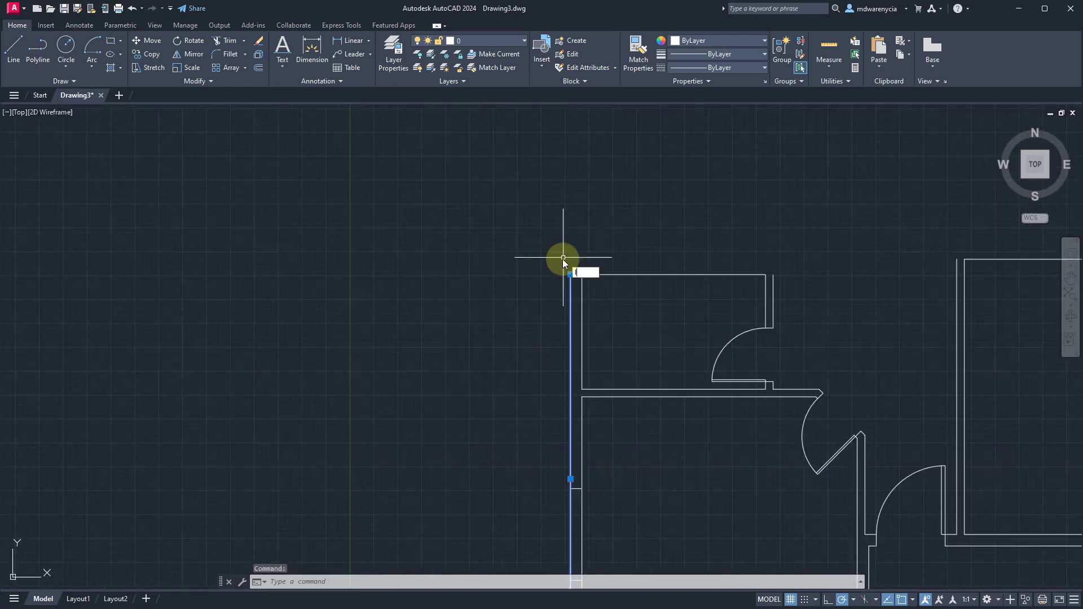
{"action": "key", "text": "Return"}
{"action": "scroll", "coordinate": [567, 276], "scroll_direction": "up", "scroll_amount": 8}
{"action": "left_click", "coordinate": [618, 305]}
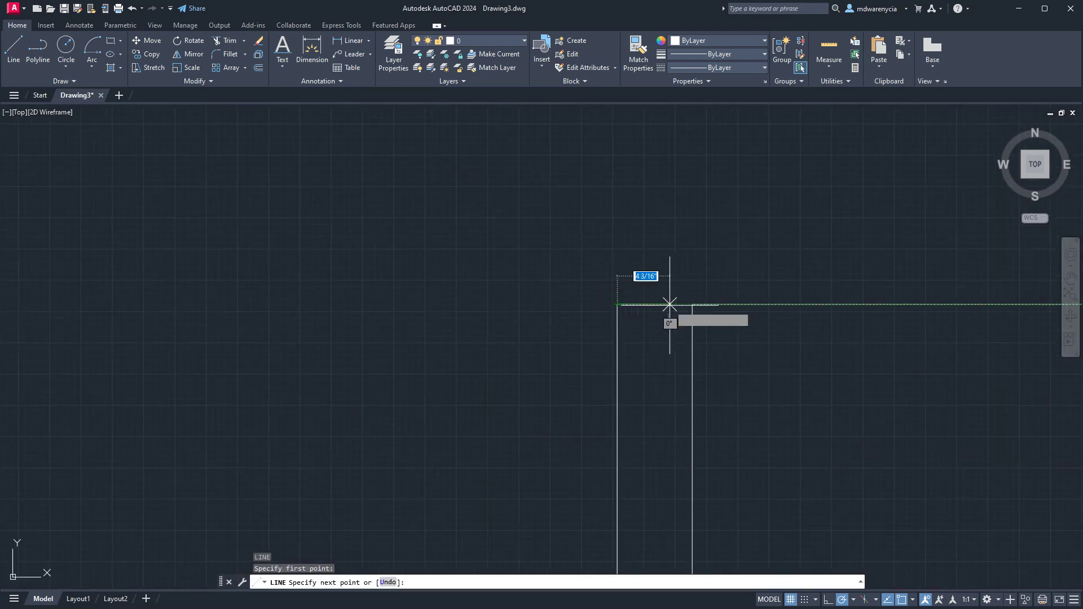
{"action": "left_click", "coordinate": [692, 306]}
{"action": "scroll", "coordinate": [594, 278], "scroll_direction": "down", "scroll_amount": 8}
{"action": "key", "text": "Escape"}
{"action": "key", "text": "Escape"}
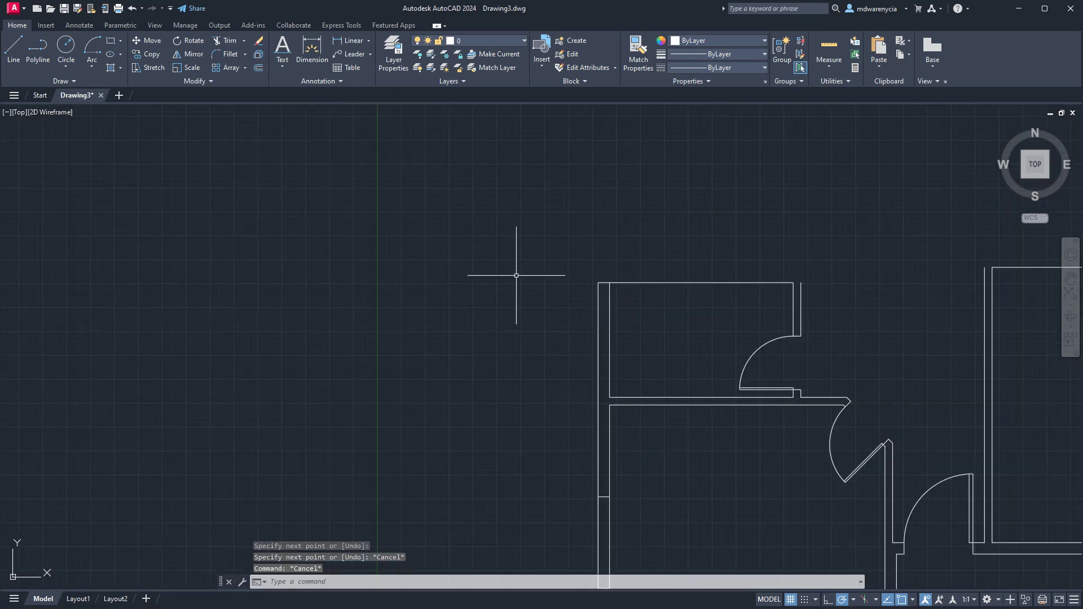
Step: Draw a short line closing the upper end of the small upper room's right wall above the door
{"action": "type", "text": "l"}
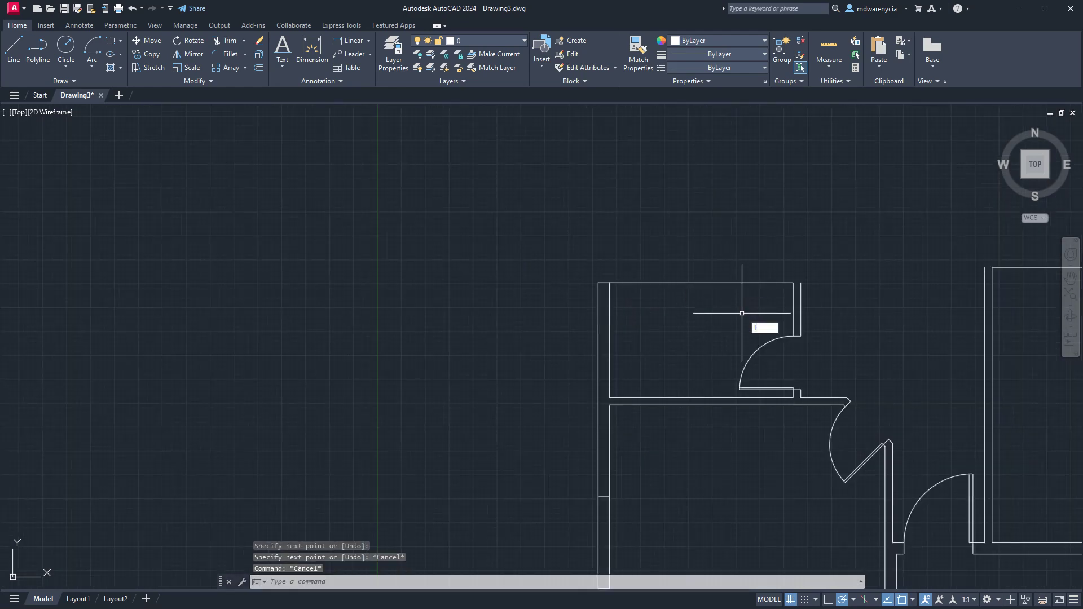
{"action": "key", "text": "Return"}
{"action": "scroll", "coordinate": [768, 309], "scroll_direction": "up", "scroll_amount": 8}
{"action": "left_click", "coordinate": [893, 201]}
{"action": "left_click", "coordinate": [873, 202]}
{"action": "key", "text": "Return"}
Step: Draw a short line closing the upper end of the right-hand room's left wall
{"action": "key", "text": "Return"}
{"action": "scroll", "coordinate": [875, 213], "scroll_direction": "down", "scroll_amount": 8}
{"action": "middle_click_drag", "start_coordinate": [858, 213], "coordinate": [617, 218]}
{"action": "scroll", "coordinate": [674, 208], "scroll_direction": "up", "scroll_amount": 2}
{"action": "scroll", "coordinate": [680, 203], "scroll_direction": "up", "scroll_amount": 3}
{"action": "left_click", "coordinate": [648, 229]}
{"action": "left_click", "coordinate": [648, 229]}
{"action": "scroll", "coordinate": [593, 194], "scroll_direction": "down", "scroll_amount": 3}
{"action": "key", "text": "Return"}
Step: Draw a short line closing the right end of the right-hand room's bottom exterior wall
{"action": "scroll", "coordinate": [712, 322], "scroll_direction": "down", "scroll_amount": 5}
{"action": "key", "text": "Return"}
{"action": "scroll", "coordinate": [713, 322], "scroll_direction": "up", "scroll_amount": 8}
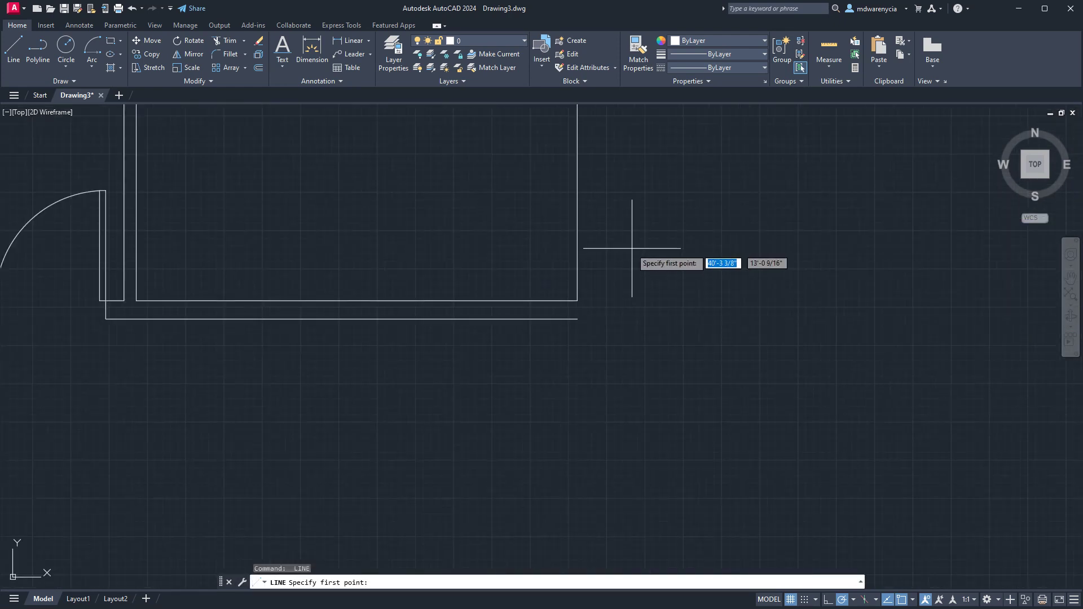
{"action": "left_click", "coordinate": [575, 302]}
{"action": "key", "text": "Escape"}
{"action": "key", "text": "Escape"}
Step: Offset both opening lines in the lower left room's bottom wall by 2" toward the inside of the opening
{"action": "scroll", "coordinate": [387, 375], "scroll_direction": "down", "scroll_amount": 5}
{"action": "scroll", "coordinate": [580, 363], "scroll_direction": "up", "scroll_amount": 10}
{"action": "scroll", "coordinate": [491, 374], "scroll_direction": "down", "scroll_amount": 2}
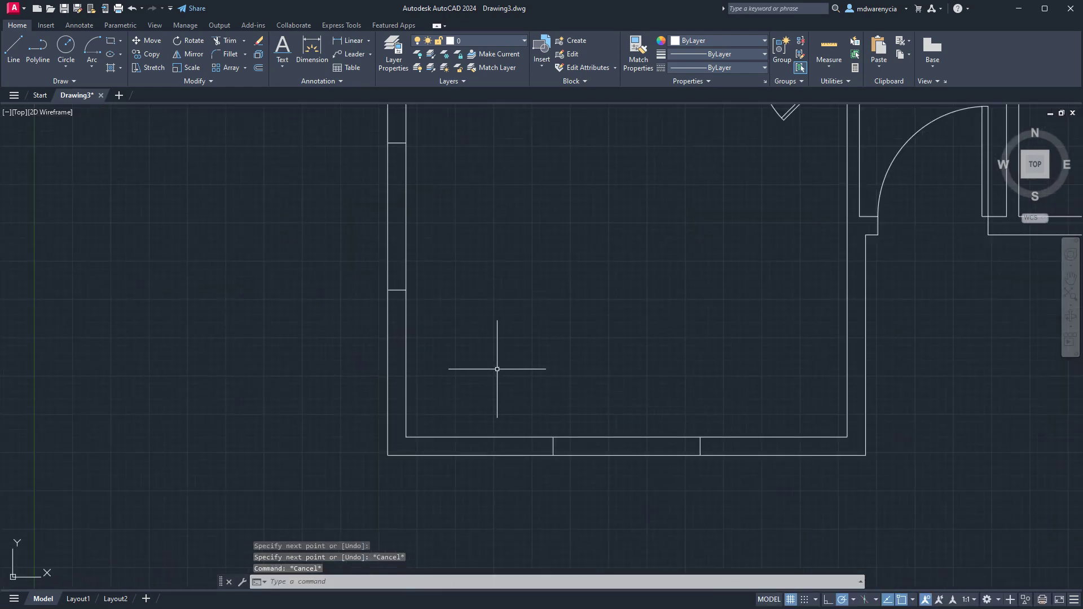
{"action": "left_click", "coordinate": [700, 443]}
{"action": "left_click", "coordinate": [687, 443]}
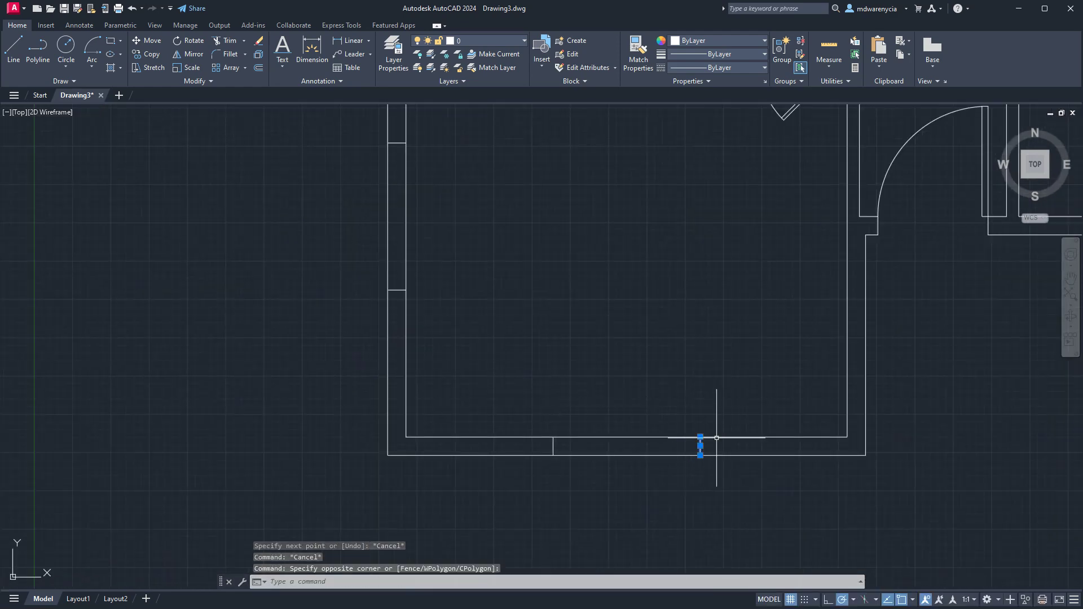
{"action": "key", "text": "Return"}
{"action": "type", "text": "2"}
{"action": "key", "text": "Return"}
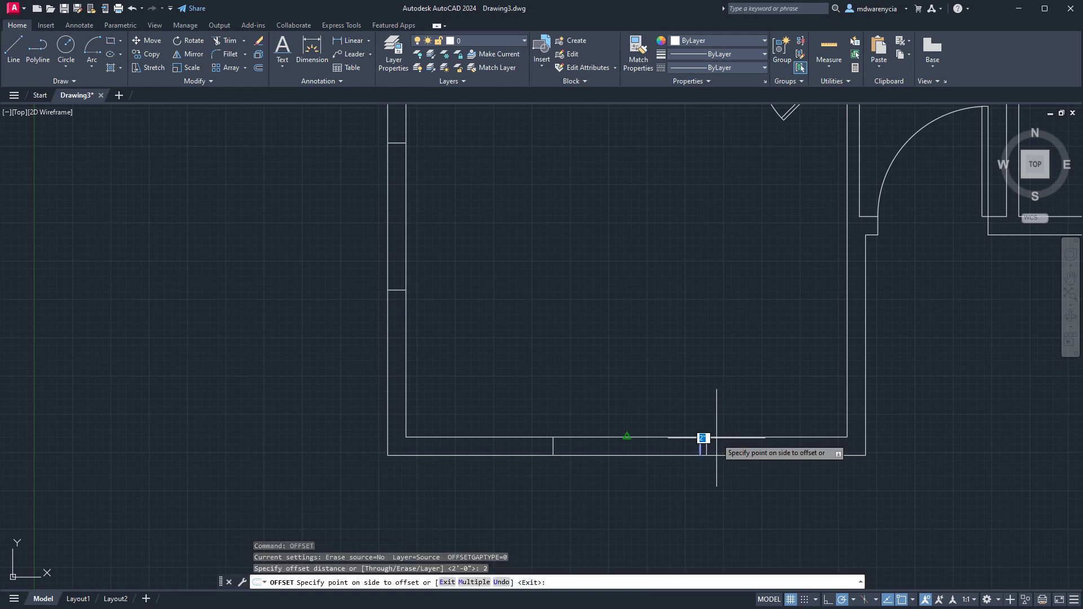
{"action": "scroll", "coordinate": [678, 455], "scroll_direction": "up", "scroll_amount": 4}
{"action": "left_click", "coordinate": [703, 421]}
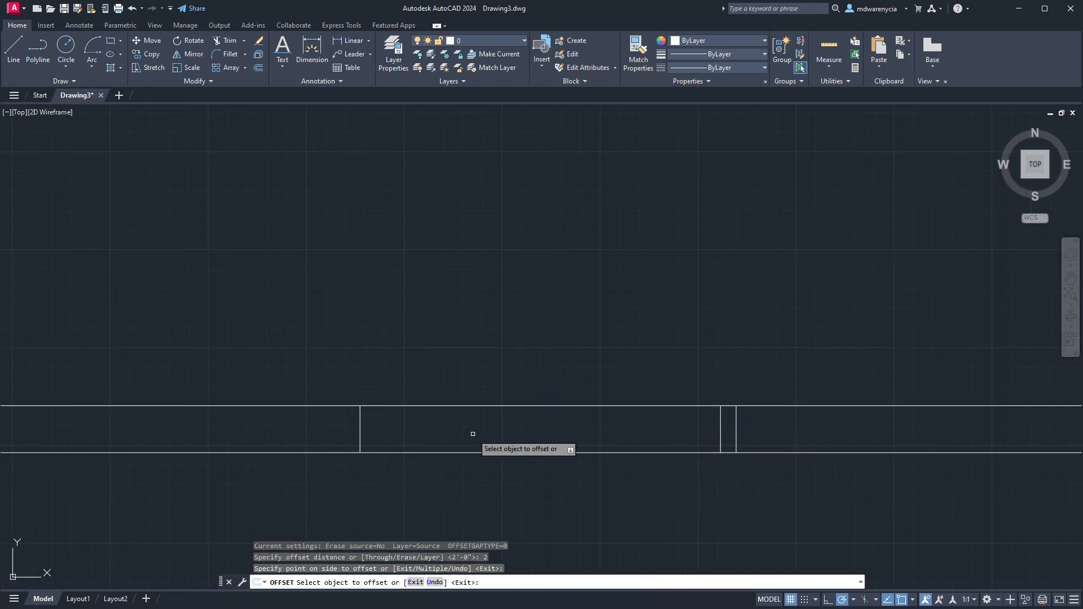
{"action": "left_click", "coordinate": [360, 432]}
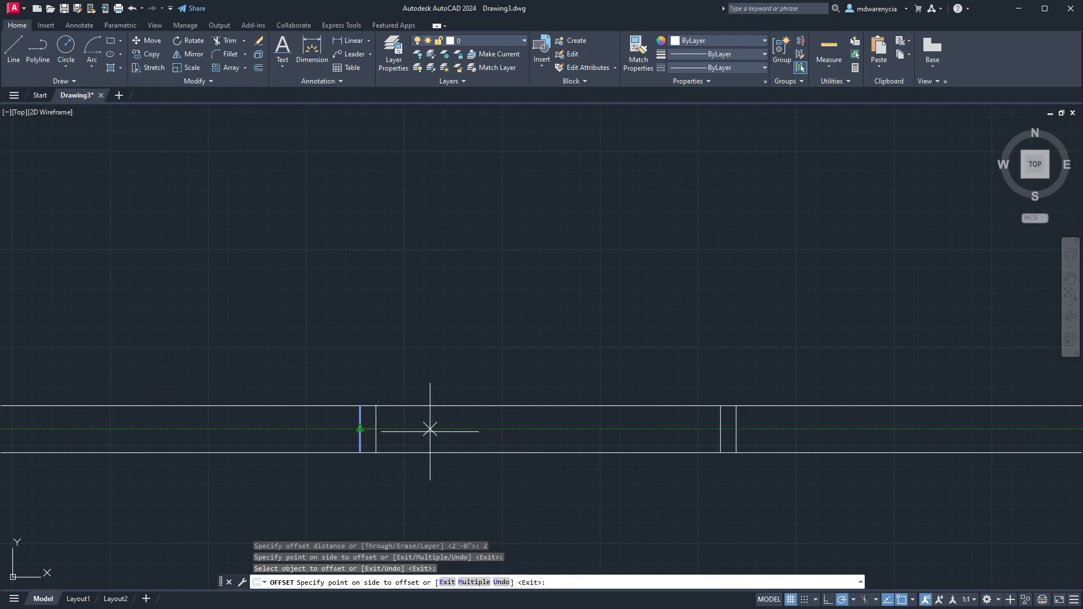
{"action": "left_click", "coordinate": [443, 433]}
{"action": "key", "text": "Escape"}
Step: Draw a horizontal line between the midpoints of the two inner frame lines in the bottom wall opening
{"action": "type", "text": "l"}
{"action": "key", "text": "Return"}
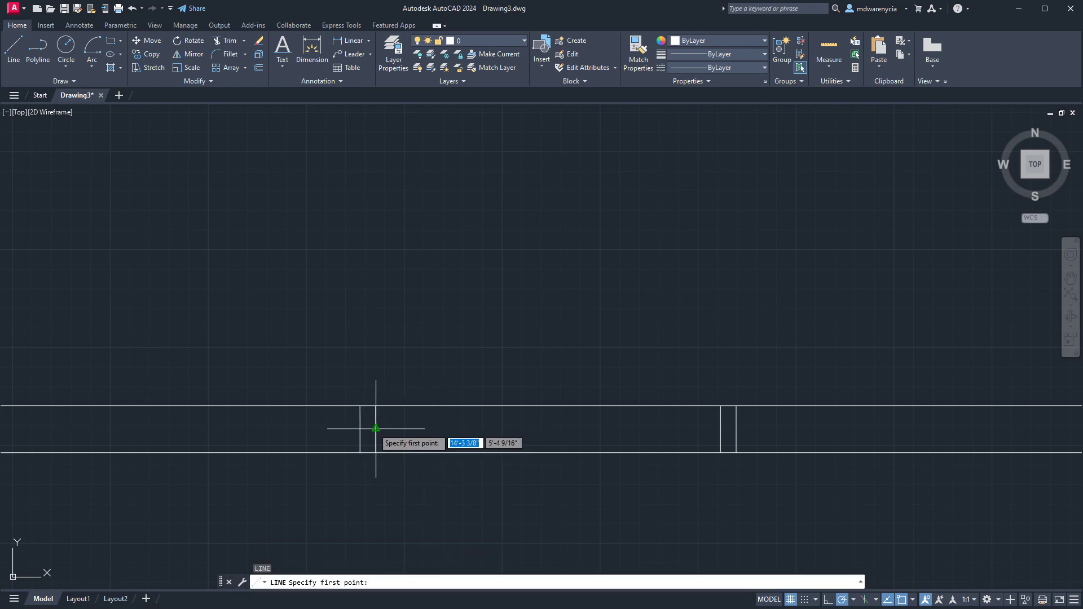
{"action": "left_click", "coordinate": [375, 429]}
{"action": "left_click", "coordinate": [720, 429]}
{"action": "key", "text": "Escape"}
{"action": "key", "text": "Escape"}
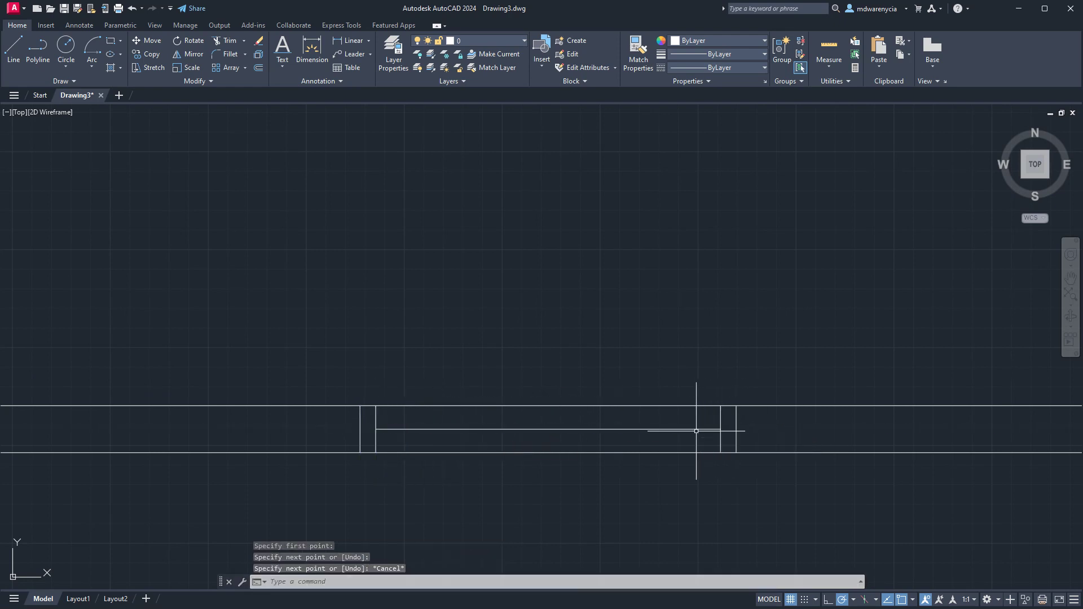
Step: Offset the horizontal centre line in the bottom wall opening by 1" upward and downward
{"action": "left_click", "coordinate": [699, 416]}
{"action": "left_click", "coordinate": [684, 426]}
{"action": "type", "text": "offset"}
{"action": "key", "text": "Return"}
{"action": "type", "text": "1"}
{"action": "key", "text": "Return"}
{"action": "left_click", "coordinate": [674, 376]}
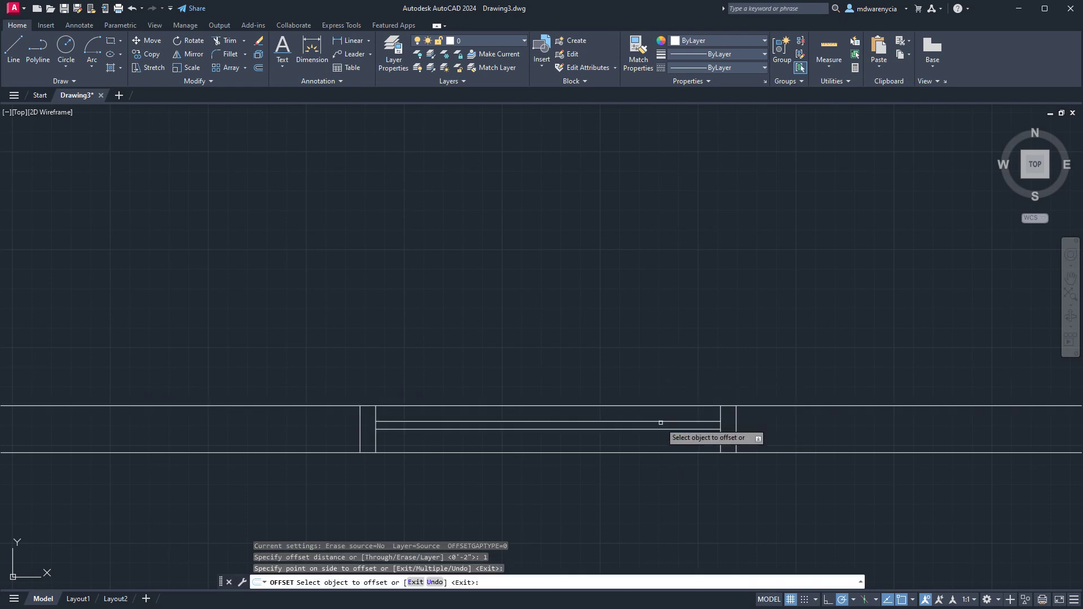
{"action": "left_click", "coordinate": [658, 429]}
{"action": "left_click", "coordinate": [662, 443]}
{"action": "key", "text": "Escape"}
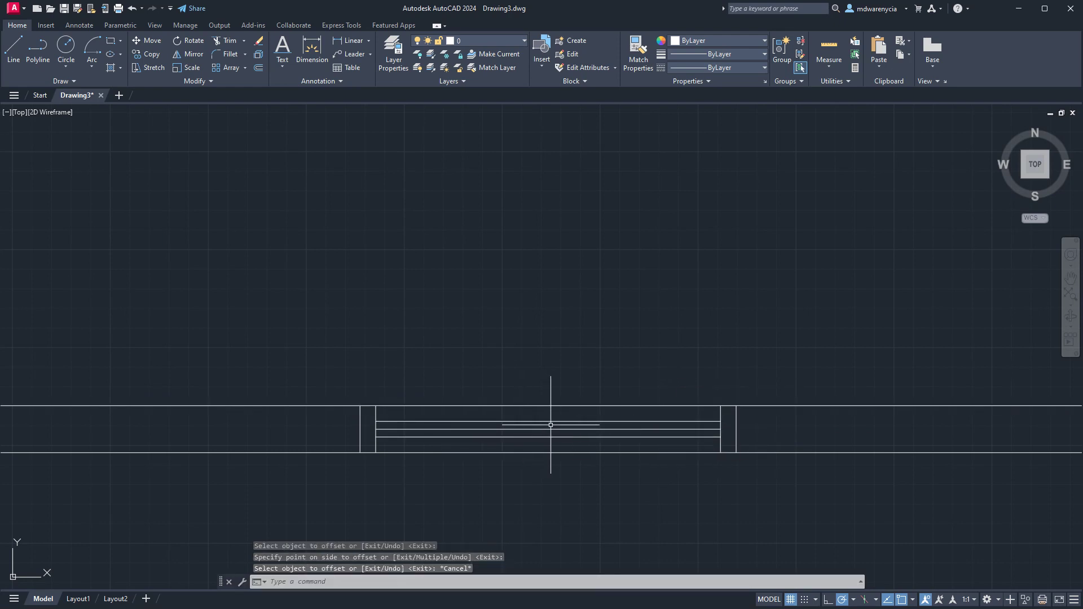
{"action": "type", "text": "line"}
{"action": "key", "text": "Return"}
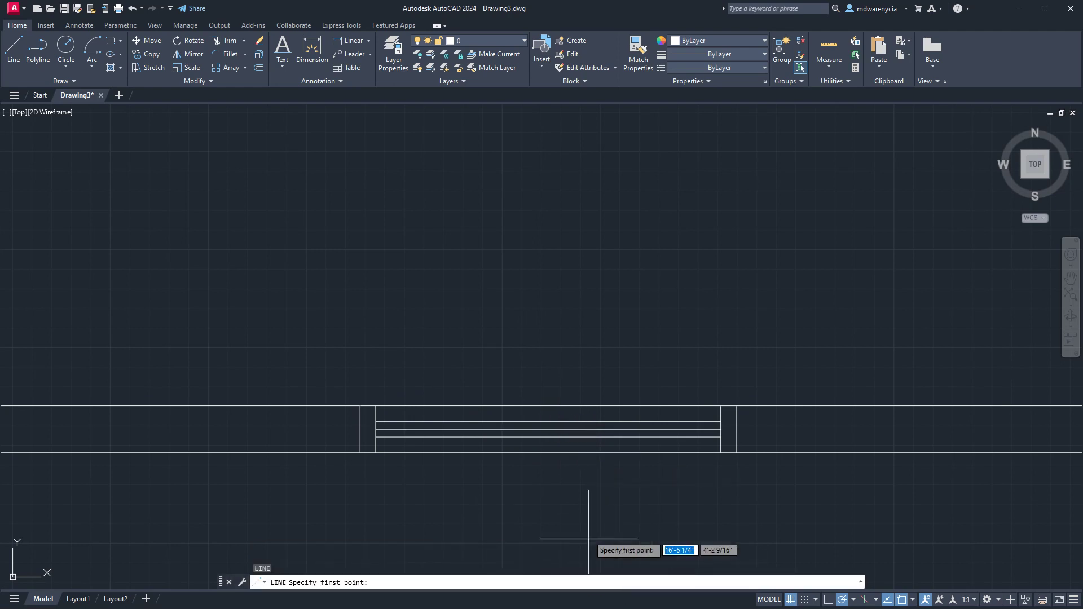
{"action": "scroll", "coordinate": [558, 447], "scroll_direction": "up", "scroll_amount": 4}
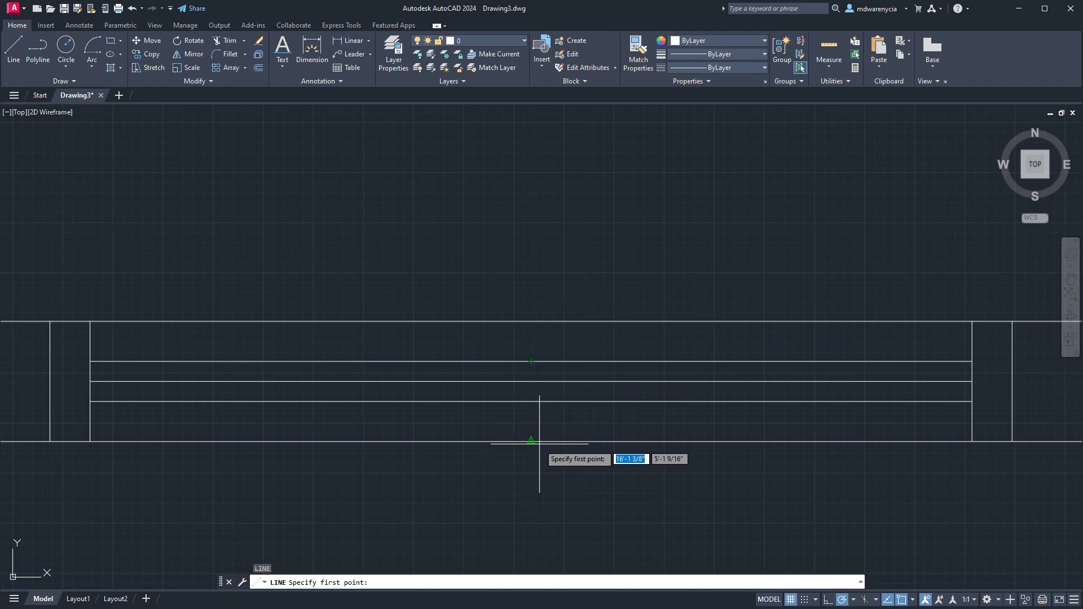
{"action": "key", "text": "Escape"}
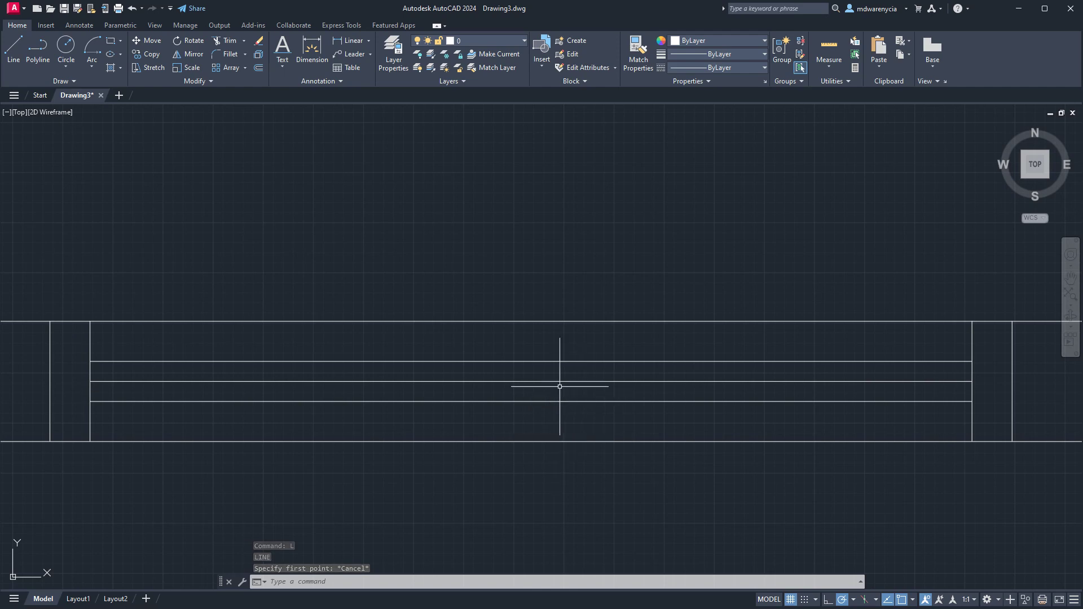
Step: Draw a short vertical line from the midpoint of the window's middle pane line up to the upper pane line
{"action": "key", "text": "l"}
{"action": "key", "text": "Return"}
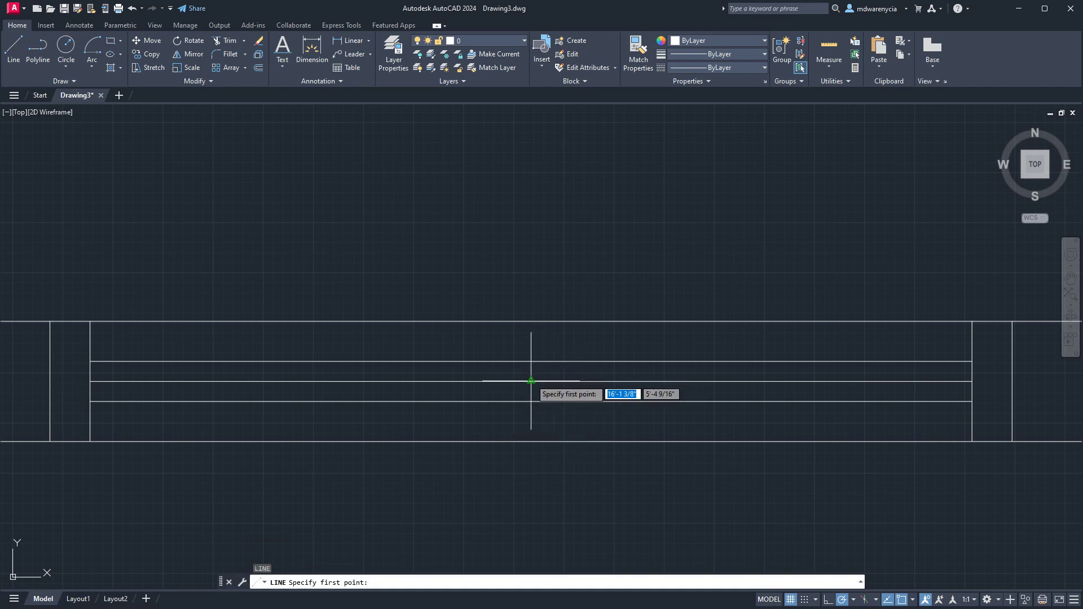
{"action": "left_click", "coordinate": [531, 381]}
{"action": "left_click", "coordinate": [531, 362]}
{"action": "key", "text": "Escape"}
{"action": "key", "text": "Escape"}
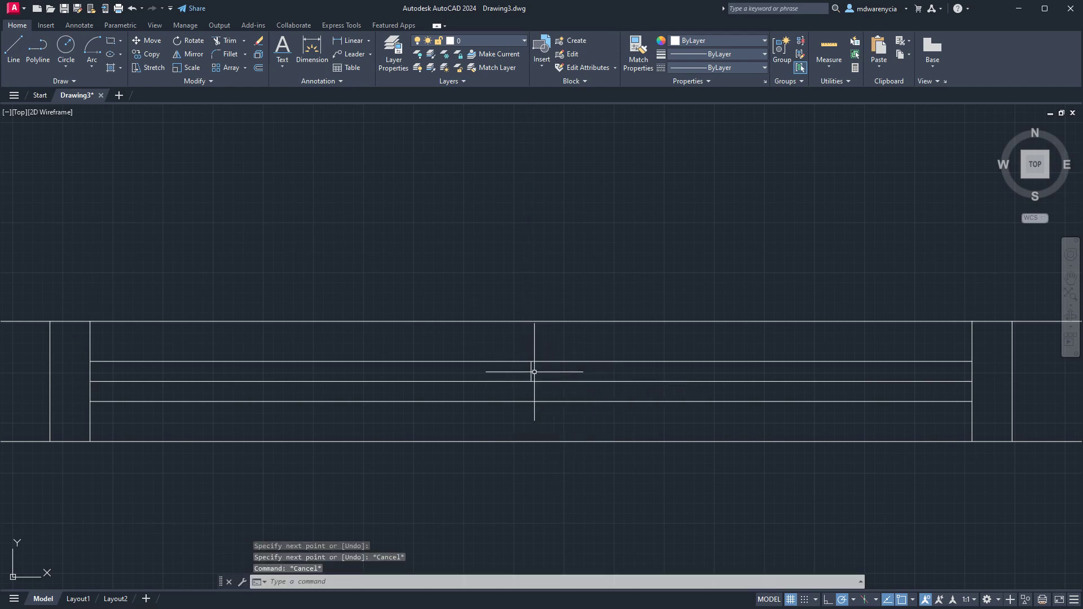
Step: Draw a short vertical line from the midpoint of the window's middle pane line down to the lower pane line
{"action": "key", "text": "l"}
{"action": "key", "text": "Return"}
{"action": "left_click", "coordinate": [530, 381]}
{"action": "left_click", "coordinate": [531, 401]}
{"action": "key", "text": "Escape"}
{"action": "key", "text": "Escape"}
Step: Move the lower short vertical line 0.5 inch to the right
{"action": "left_click", "coordinate": [533, 393]}
{"action": "left_click", "coordinate": [522, 390]}
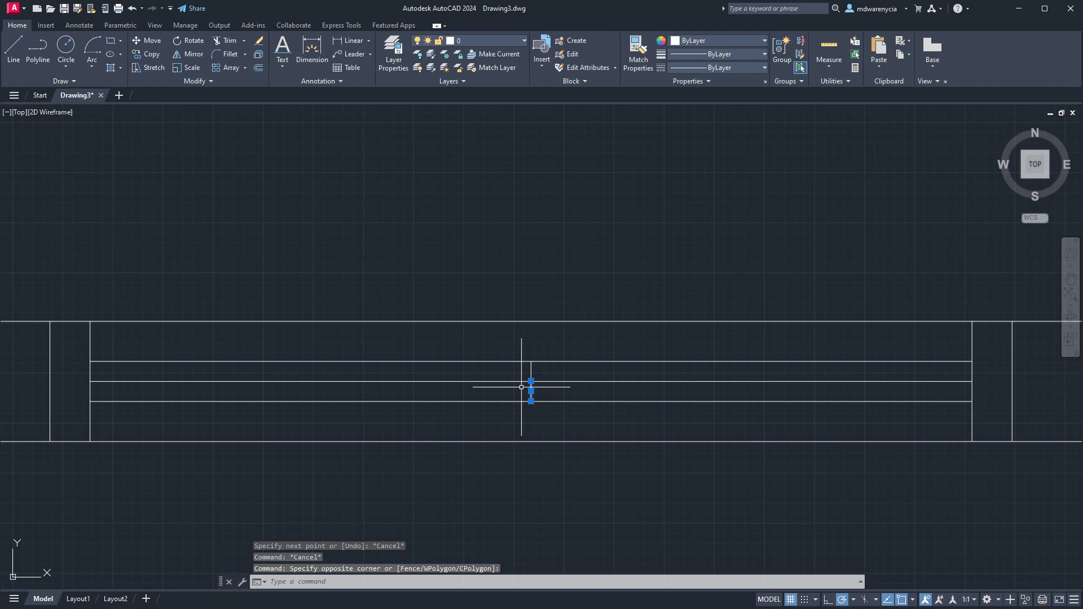
{"action": "key", "text": "m"}
{"action": "key", "text": "Return"}
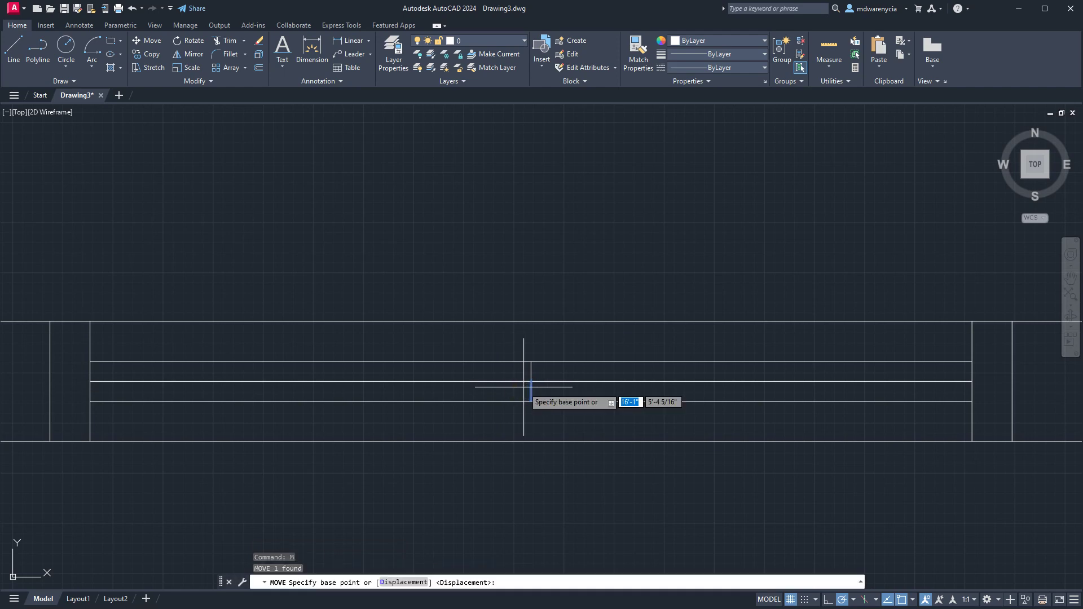
{"action": "left_click", "coordinate": [531, 427]}
{"action": "type", "text": "."}
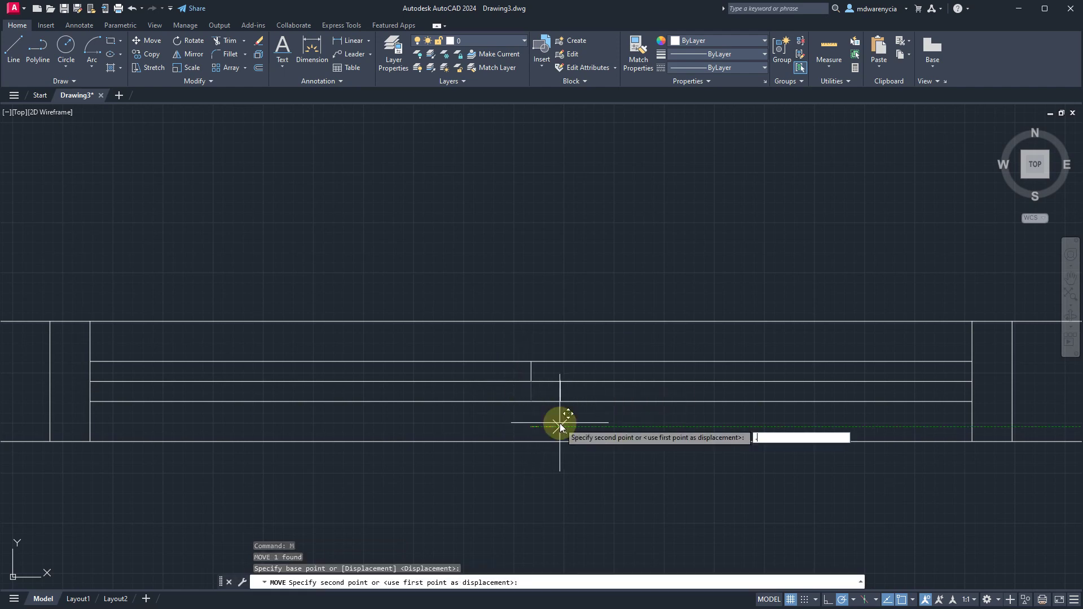
{"action": "type", "text": "5"}
{"action": "key", "text": "Return"}
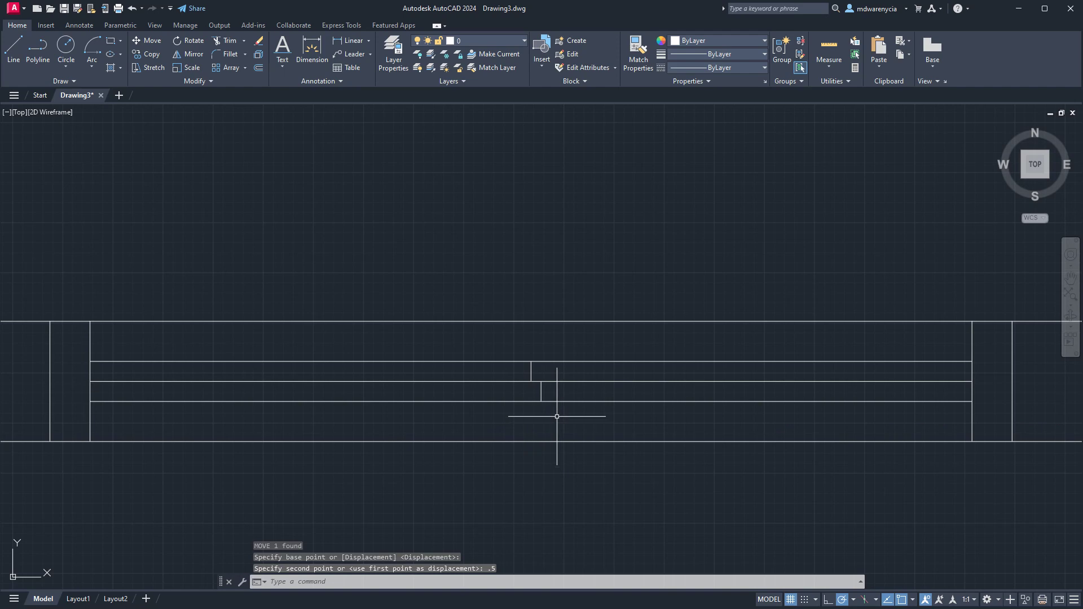
Step: Move the upper short vertical line 0.5 inch to the left
{"action": "left_click", "coordinate": [525, 369]}
{"action": "key", "text": "Return"}
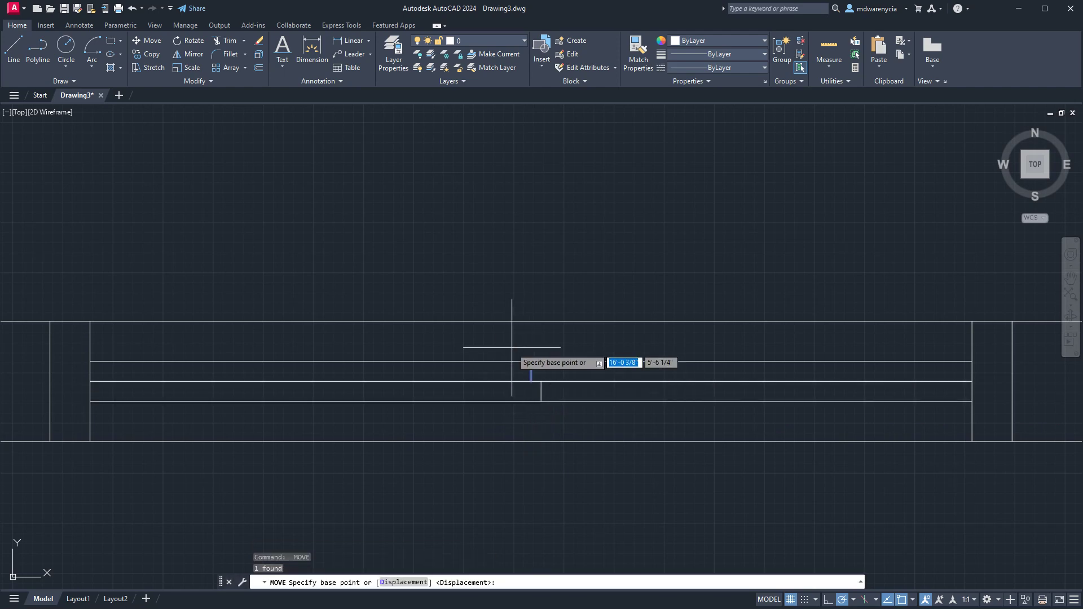
{"action": "type", "text": ".5"}
{"action": "key", "text": "Return"}
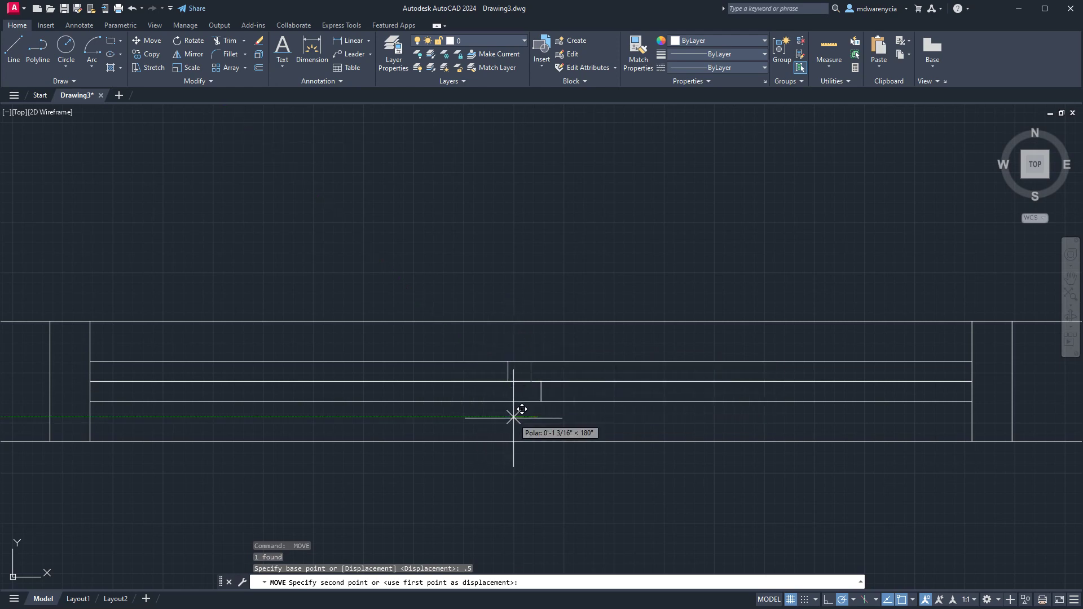
{"action": "type", "text": ".5"}
{"action": "key", "text": "Return"}
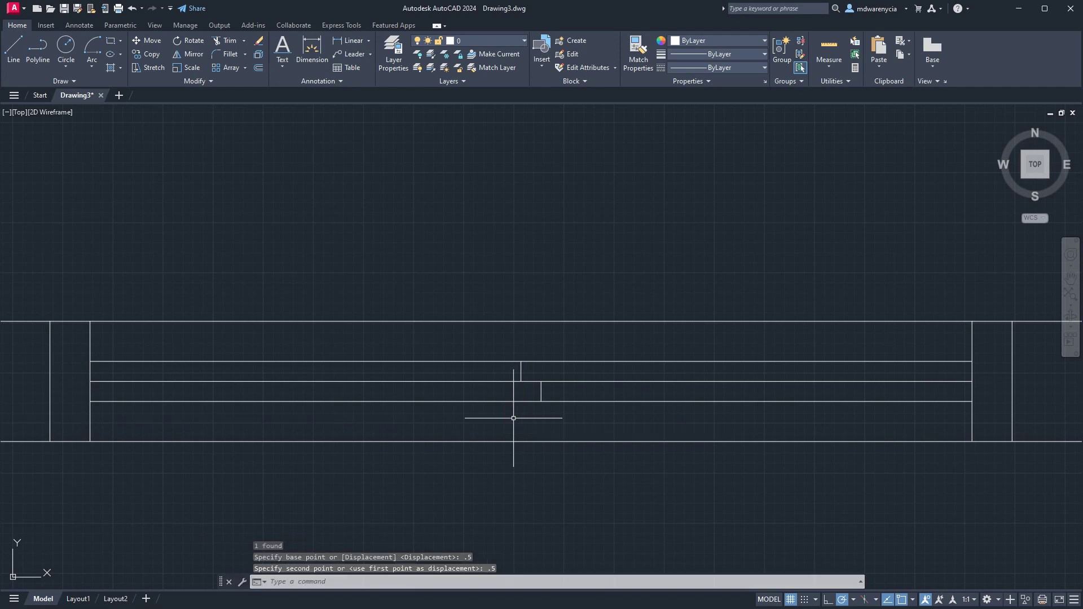
{"action": "key", "text": "Escape"}
{"action": "key", "text": "Escape"}
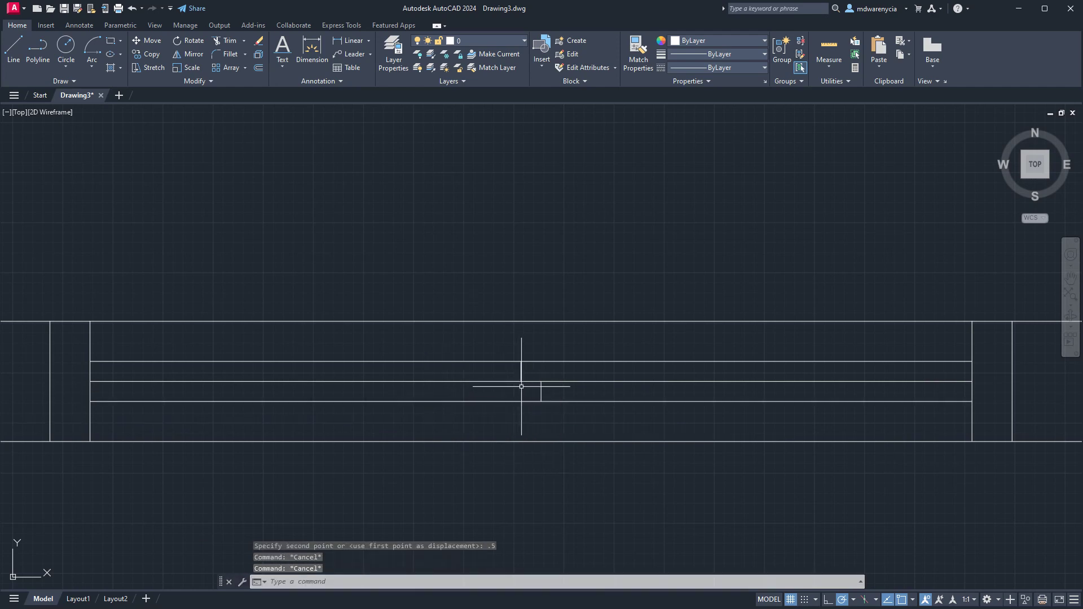
Step: Trim the upper pane line left of its short vertical and the lower pane line right of its own, forming two overlapping sliding panes
{"action": "left_click", "coordinate": [619, 438]}
{"action": "left_click", "coordinate": [389, 346]}
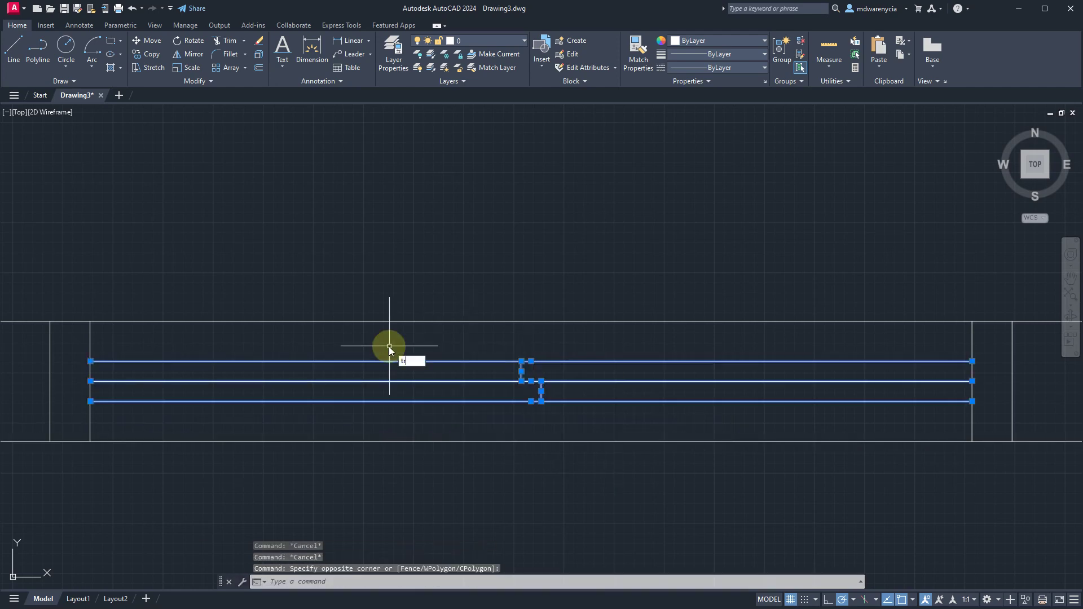
{"action": "key", "text": "Return"}
{"action": "left_click", "coordinate": [415, 361]}
{"action": "left_click", "coordinate": [598, 396]}
{"action": "key", "text": "Return"}
{"action": "key", "text": "Escape"}
{"action": "scroll", "coordinate": [580, 438], "scroll_direction": "down", "scroll_amount": 3}
{"action": "scroll", "coordinate": [570, 363], "scroll_direction": "up", "scroll_amount": 2}
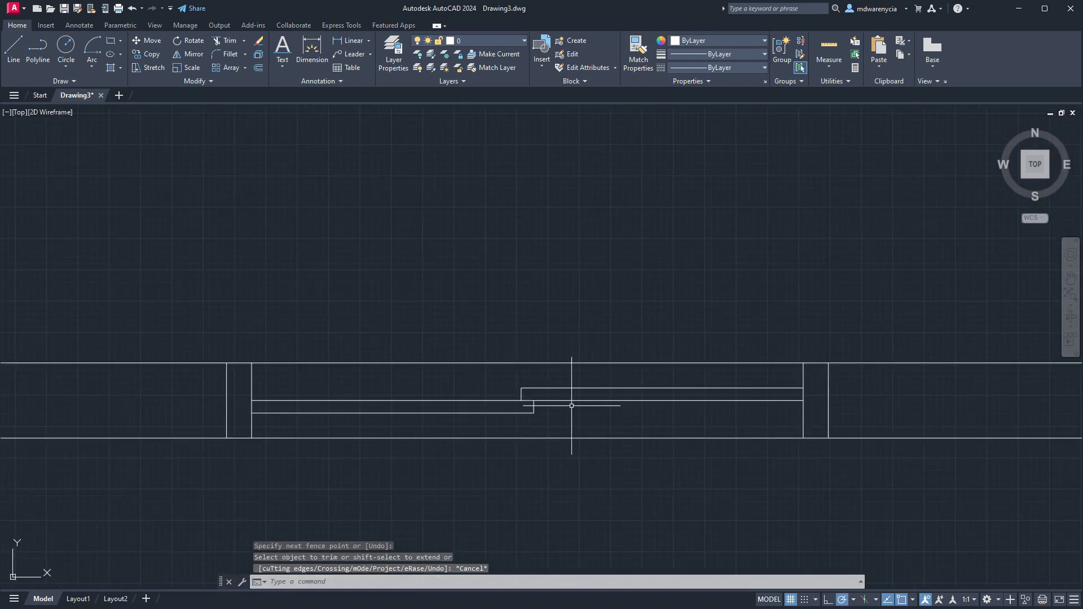
{"action": "key", "text": "Escape"}
{"action": "scroll", "coordinate": [496, 435], "scroll_direction": "down", "scroll_amount": 3}
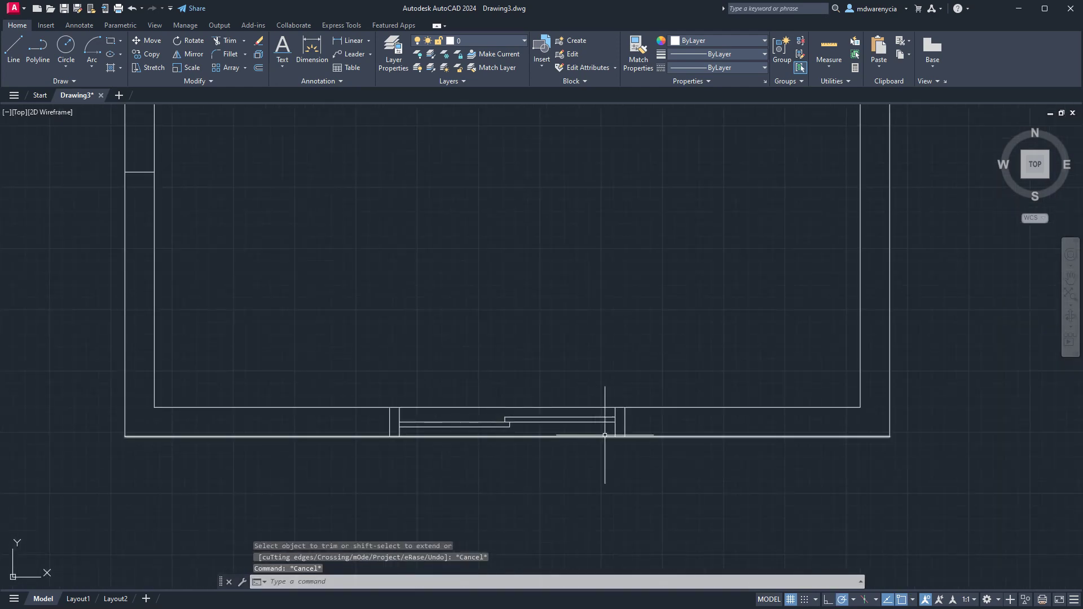
{"action": "left_click", "coordinate": [621, 434]}
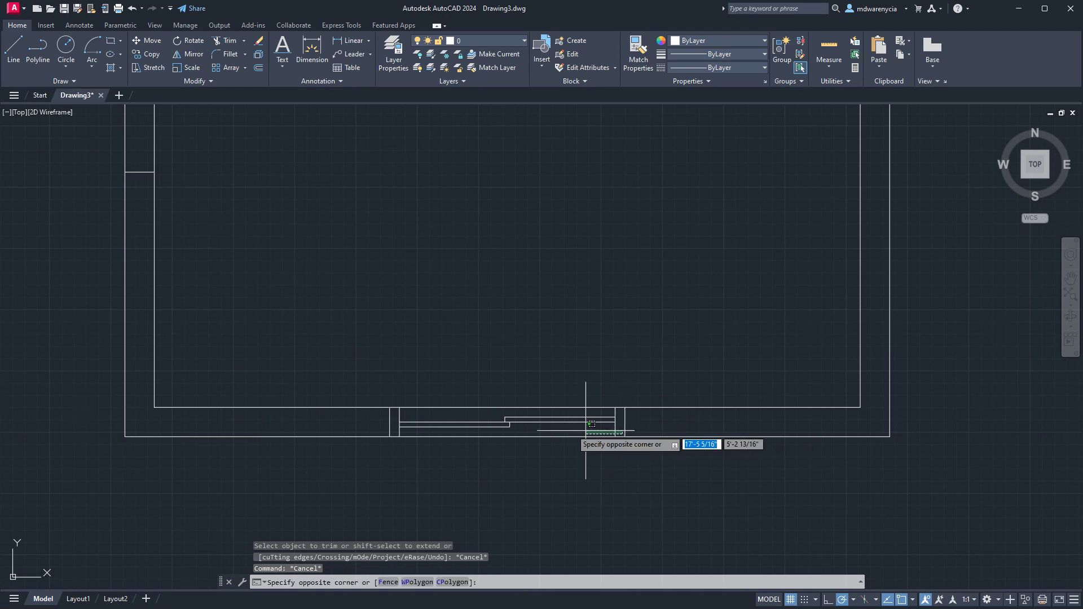
{"action": "left_click", "coordinate": [394, 416]}
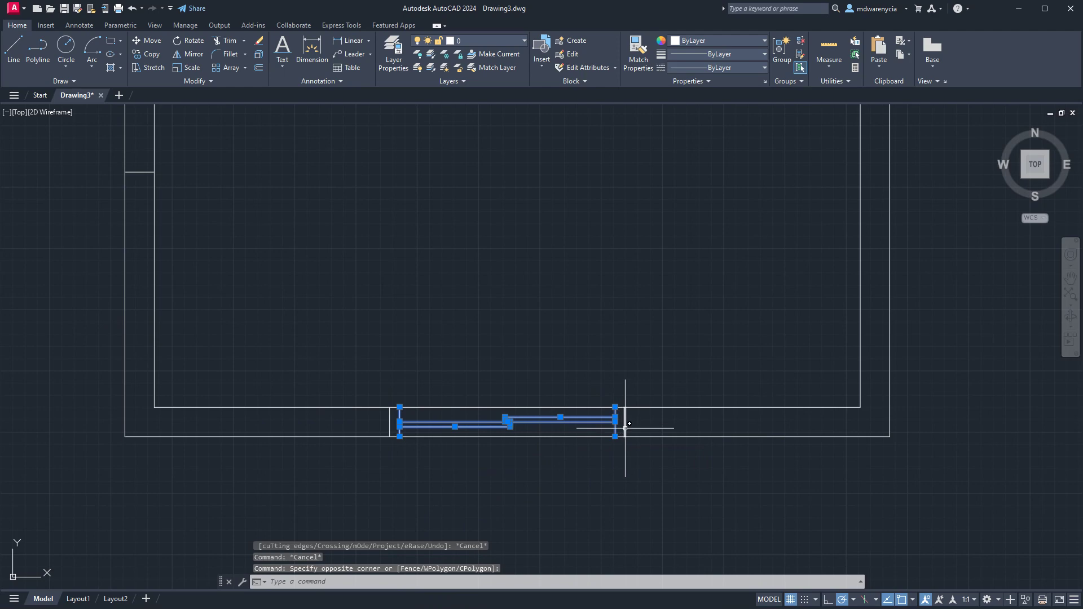
{"action": "scroll", "coordinate": [625, 428], "scroll_direction": "up", "scroll_amount": 4}
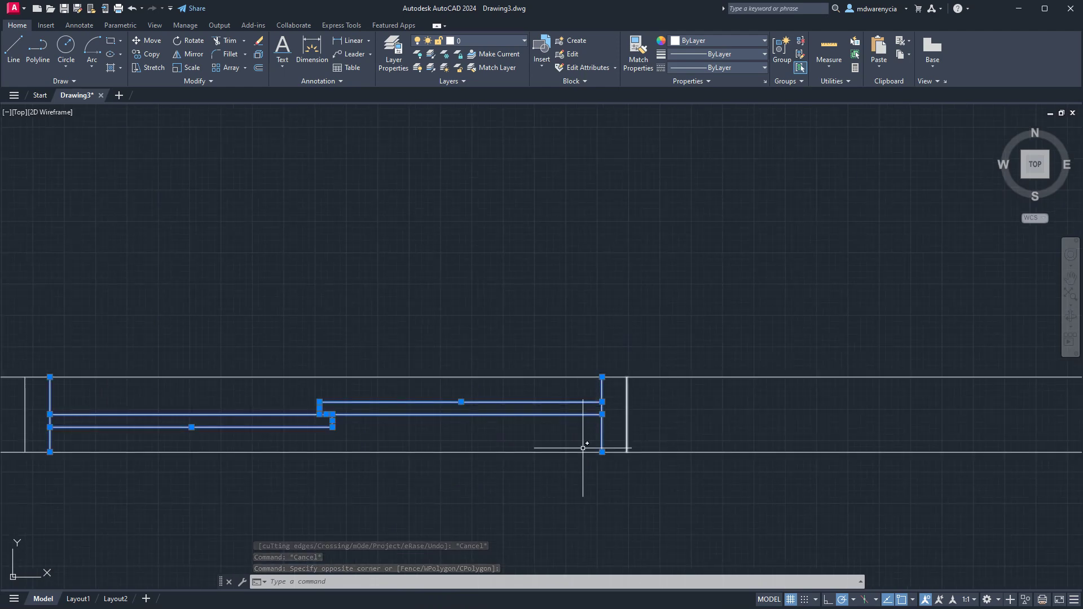
{"action": "middle_click_drag", "start_coordinate": [271, 445], "coordinate": [501, 443]}
{"action": "key", "text": "Escape"}
Step: At the upper inner corner of the left wall's opening, draw a line 1 inch up along the wall and 1 inch to the right
{"action": "scroll", "coordinate": [694, 540], "scroll_direction": "down", "scroll_amount": 8}
{"action": "scroll", "coordinate": [617, 438], "scroll_direction": "down", "scroll_amount": 3}
{"action": "scroll", "coordinate": [629, 423], "scroll_direction": "up", "scroll_amount": 10}
{"action": "scroll", "coordinate": [609, 393], "scroll_direction": "down", "scroll_amount": 4}
{"action": "key", "text": "Return"}
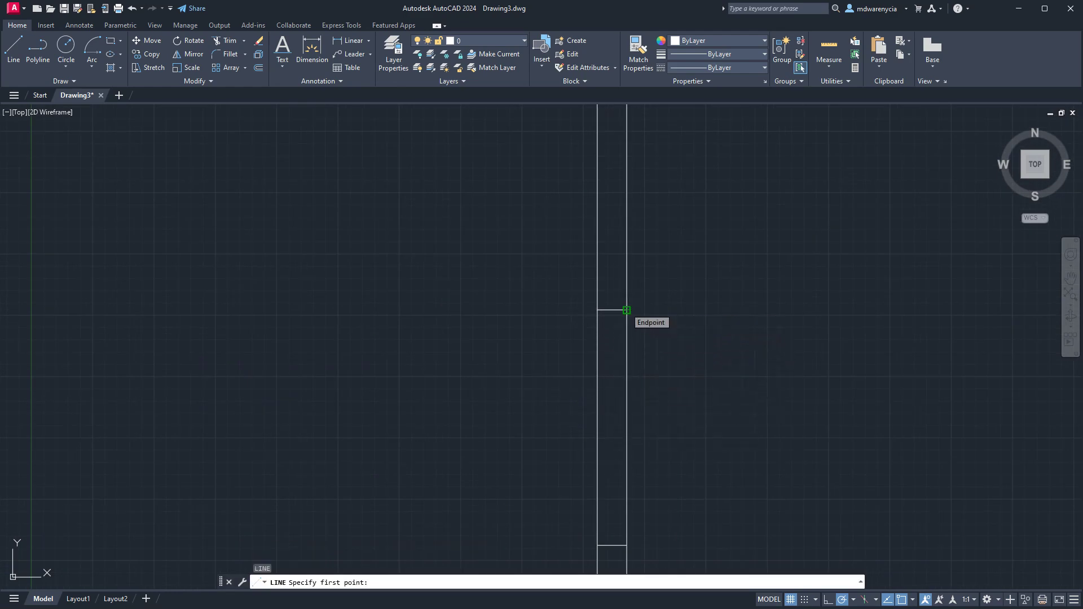
{"action": "left_click", "coordinate": [626, 310]}
{"action": "scroll", "coordinate": [626, 290], "scroll_direction": "up", "scroll_amount": 4}
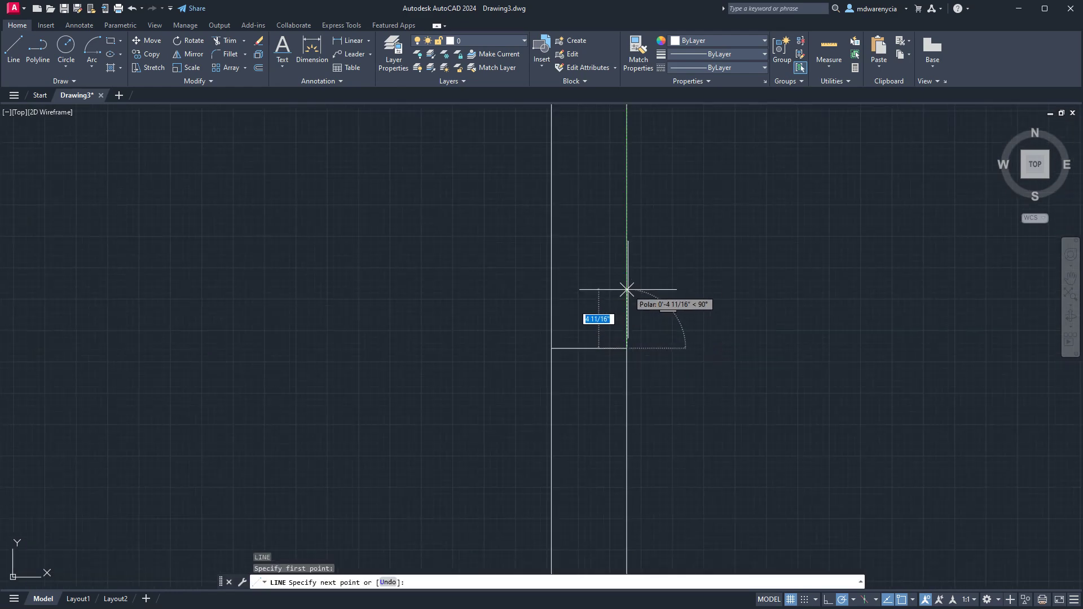
{"action": "type", "text": "1"}
{"action": "key", "text": "Return"}
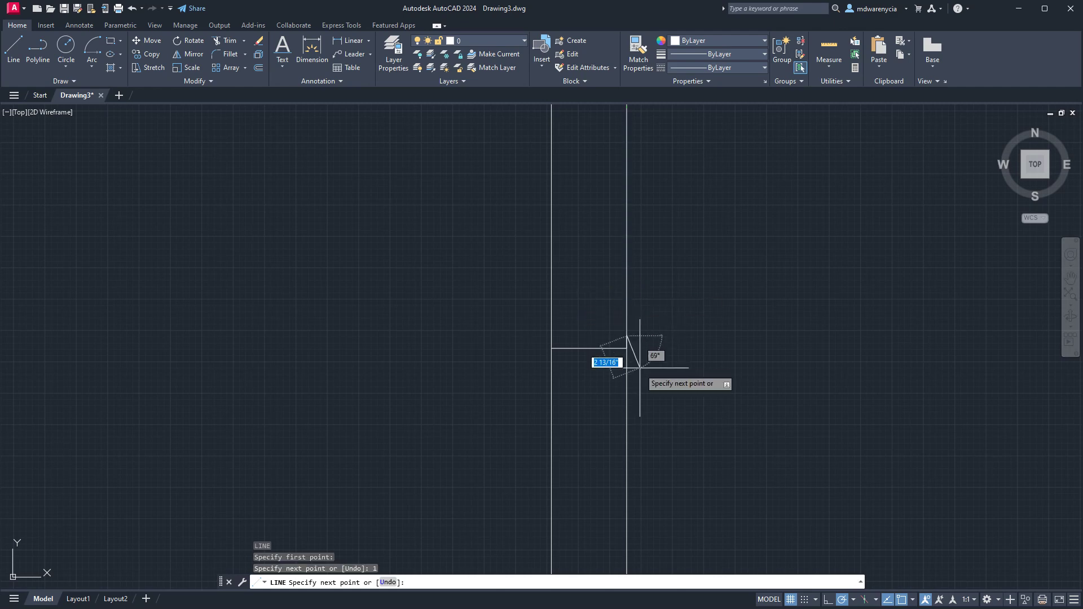
{"action": "scroll", "coordinate": [625, 381], "scroll_direction": "up", "scroll_amount": 4}
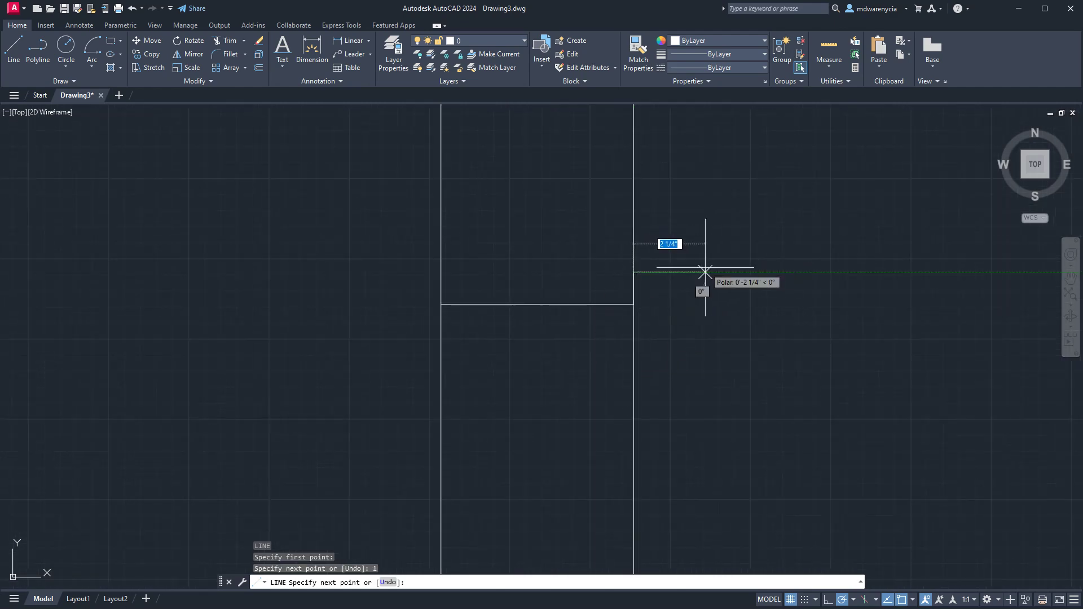
{"action": "type", "text": "1"}
{"action": "key", "text": "Return"}
Step: Continue the line 4'2" straight down and back to the inner wall face, completing the window trim outline
{"action": "scroll", "coordinate": [648, 257], "scroll_direction": "down", "scroll_amount": 4}
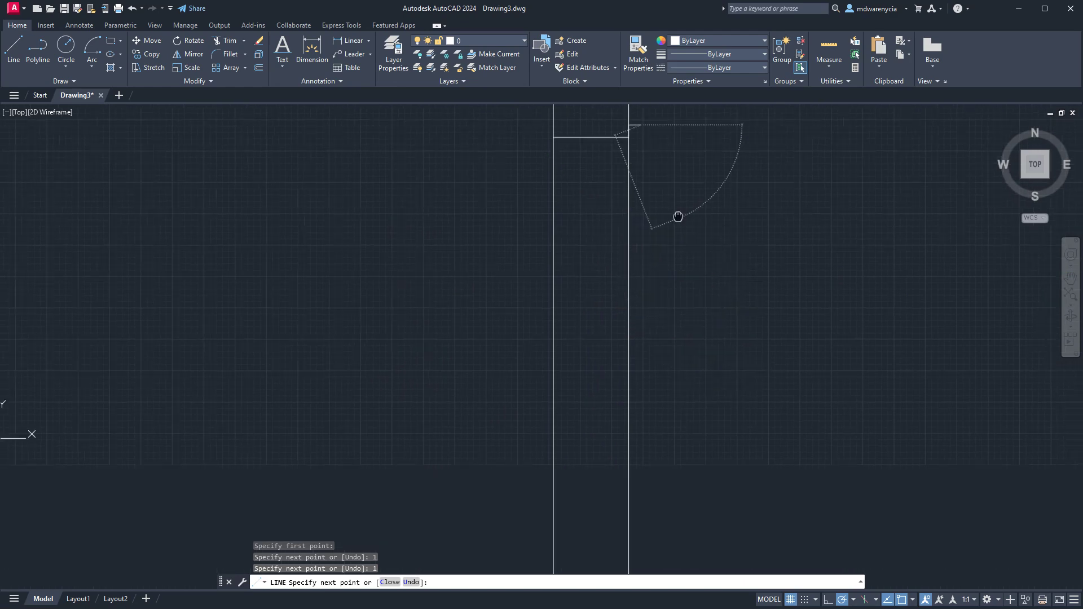
{"action": "middle_click_drag", "start_coordinate": [681, 348], "coordinate": [633, 261]}
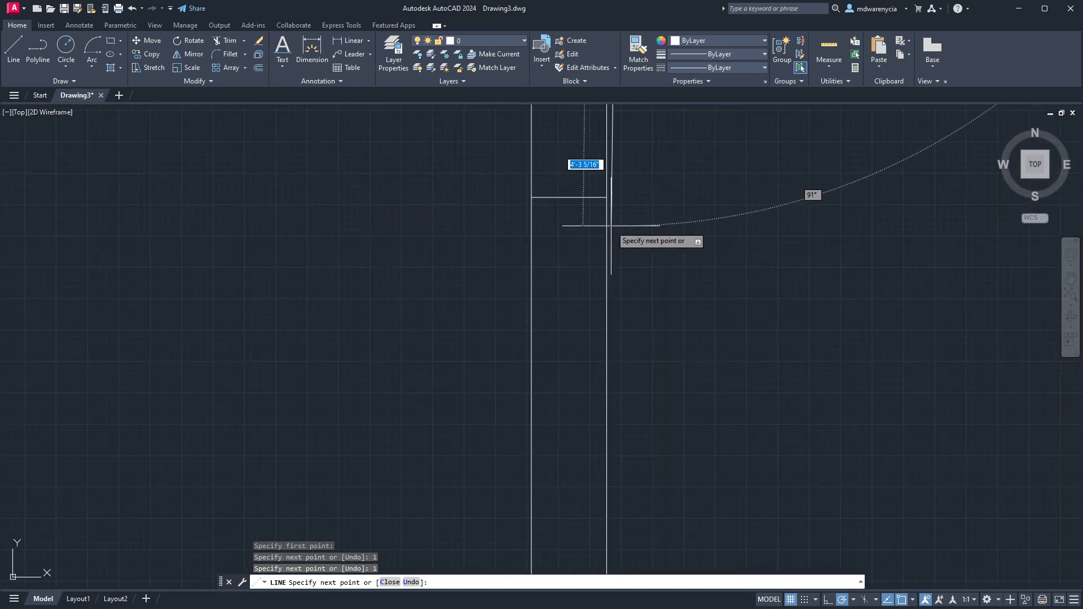
{"action": "type", "text": "4'2"}
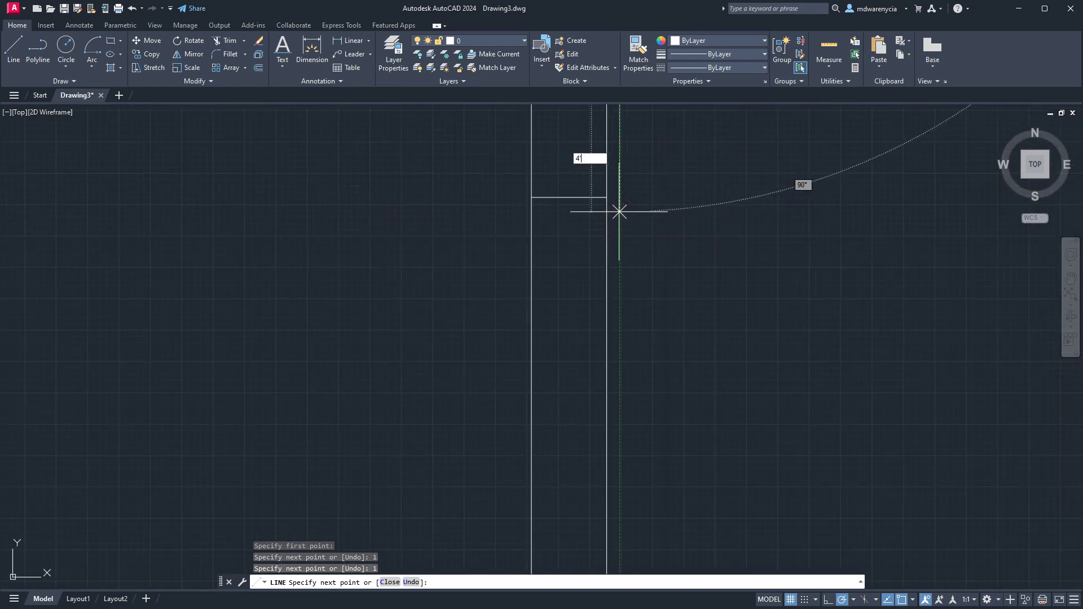
{"action": "key", "text": "Return"}
{"action": "scroll", "coordinate": [618, 192], "scroll_direction": "up", "scroll_amount": 5}
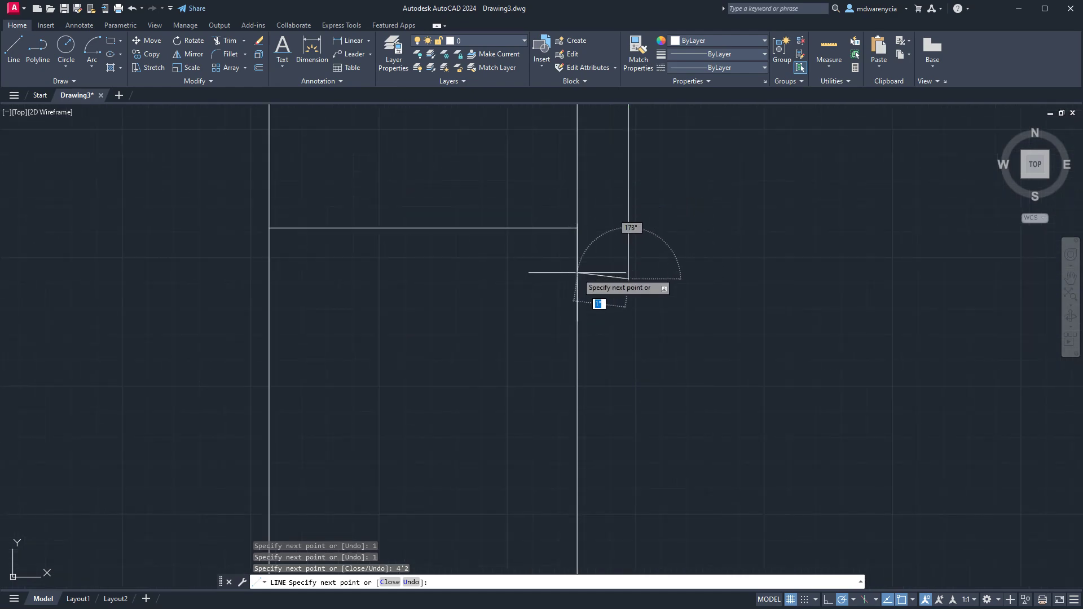
{"action": "scroll", "coordinate": [604, 286], "scroll_direction": "up", "scroll_amount": 3}
{"action": "key", "text": "Escape"}
{"action": "key", "text": "Escape"}
Step: Delete the 1-inch construction segment overlapping the wall face at the upper end of the trim
{"action": "middle_click_drag", "start_coordinate": [605, 285], "coordinate": [658, 373]}
{"action": "scroll", "coordinate": [573, 282], "scroll_direction": "up", "scroll_amount": 4}
{"action": "left_click", "coordinate": [600, 245]}
{"action": "left_click", "coordinate": [610, 280]}
{"action": "key", "text": "Delete"}
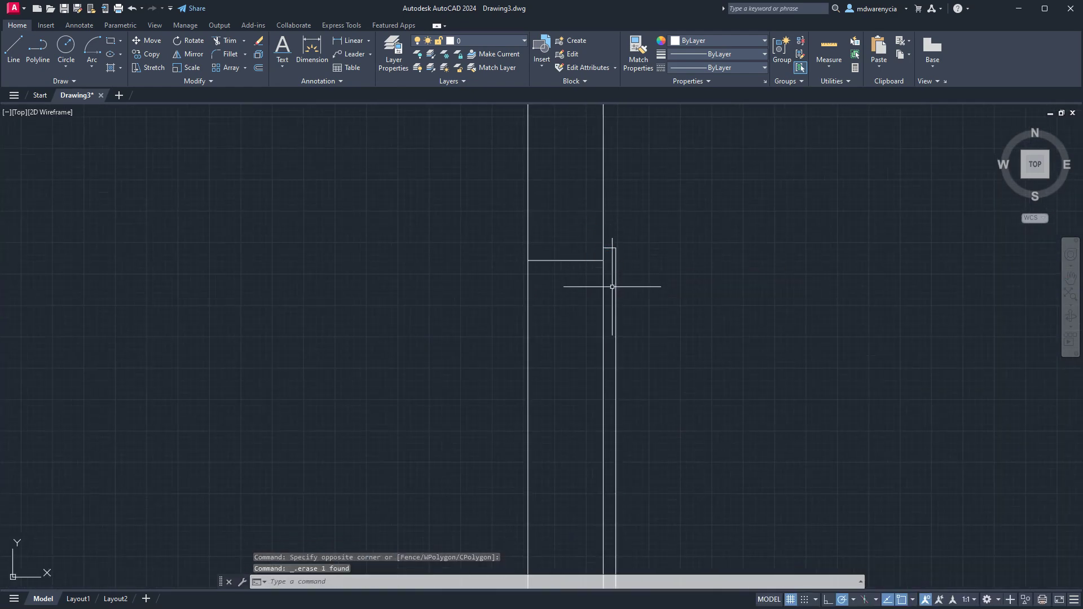
Step: Mirror the three trim lines to the wall's other face about the vertical axis through the opening's midpoint, keeping the originals
{"action": "scroll", "coordinate": [606, 232], "scroll_direction": "down", "scroll_amount": 4}
{"action": "left_click", "coordinate": [597, 219]}
{"action": "left_click", "coordinate": [661, 506]}
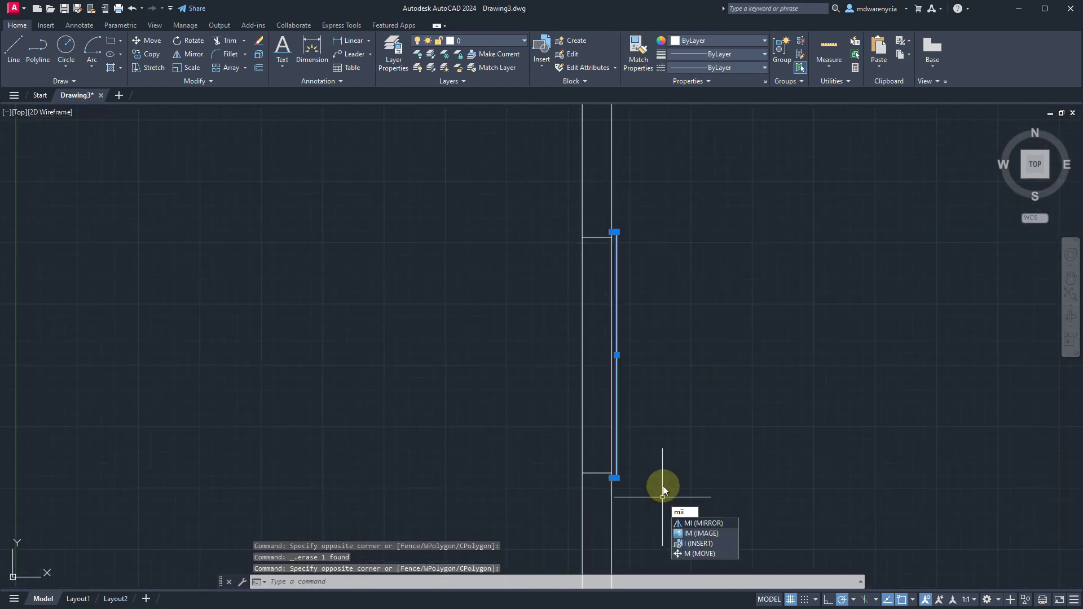
{"action": "key", "text": "Return"}
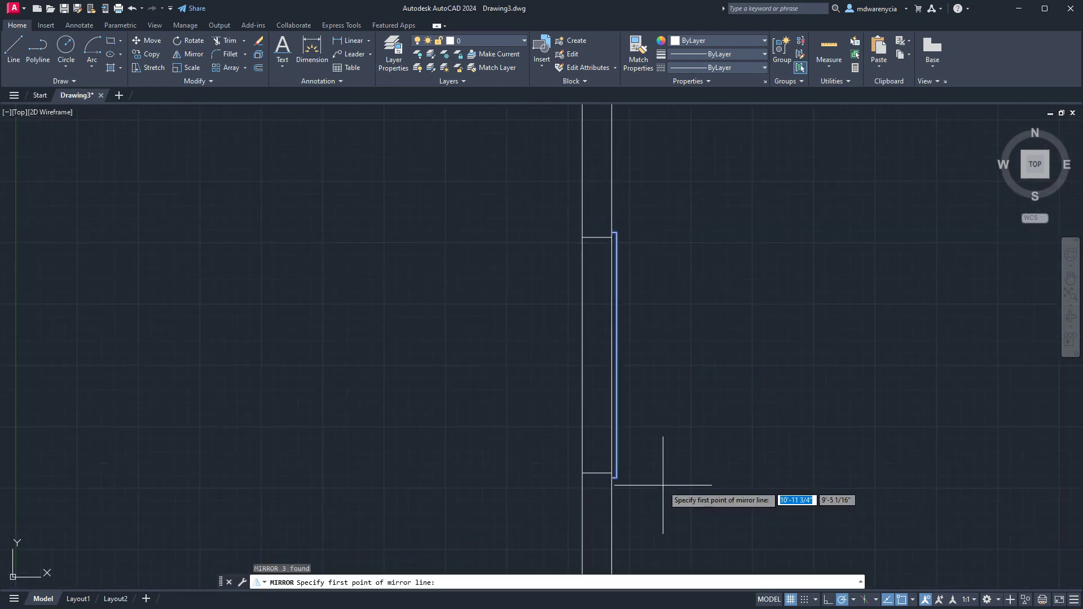
{"action": "left_click", "coordinate": [597, 237]}
{"action": "left_click", "coordinate": [597, 205]}
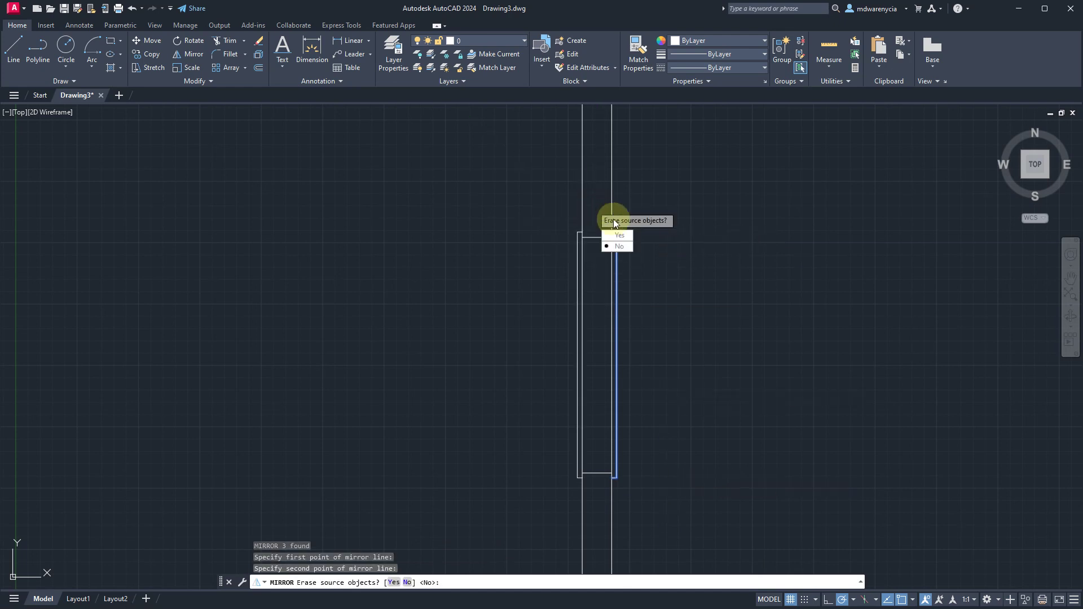
{"action": "left_click", "coordinate": [618, 248]}
{"action": "key", "text": "Escape"}
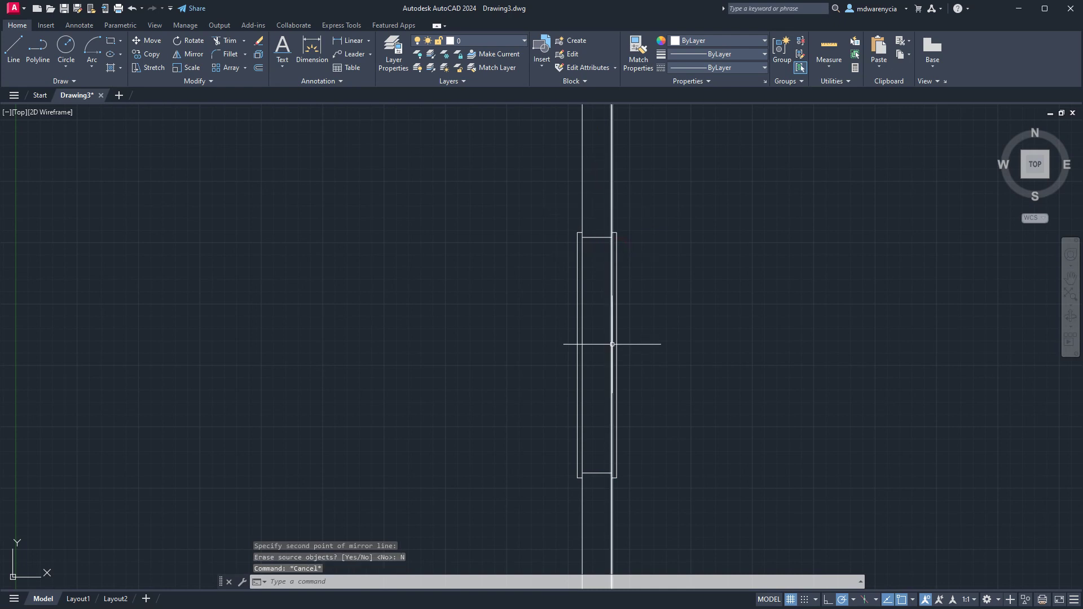
Step: Draw a vertical center line between the midpoints of the opening's upper and lower edges
{"action": "type", "text": "l"}
{"action": "key", "text": "Return"}
{"action": "left_click", "coordinate": [597, 237]}
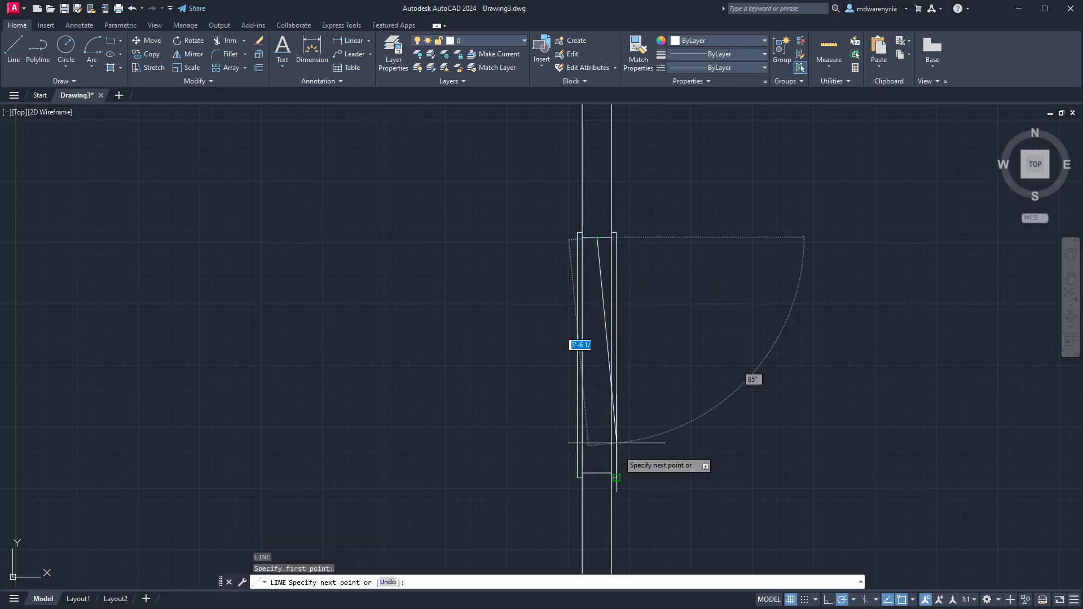
{"action": "key", "text": "Escape"}
{"action": "key", "text": "Escape"}
Step: Offset the opening's vertical center line 1 inch to the left
{"action": "left_click_drag", "start_coordinate": [599, 404], "coordinate": [584, 371]}
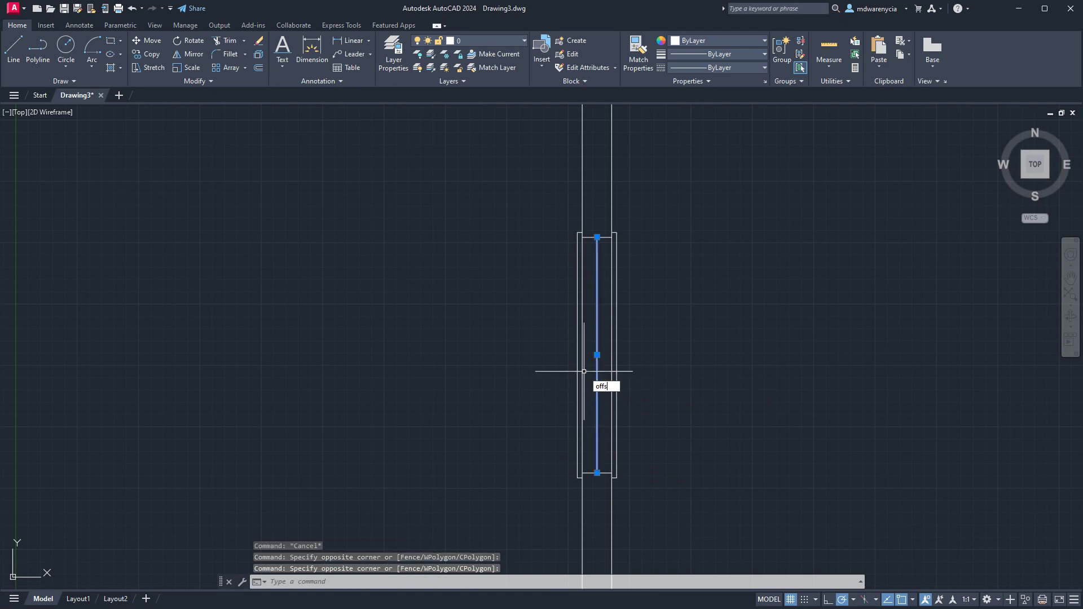
{"action": "key", "text": "Return"}
{"action": "scroll", "coordinate": [575, 350], "scroll_direction": "up", "scroll_amount": 2}
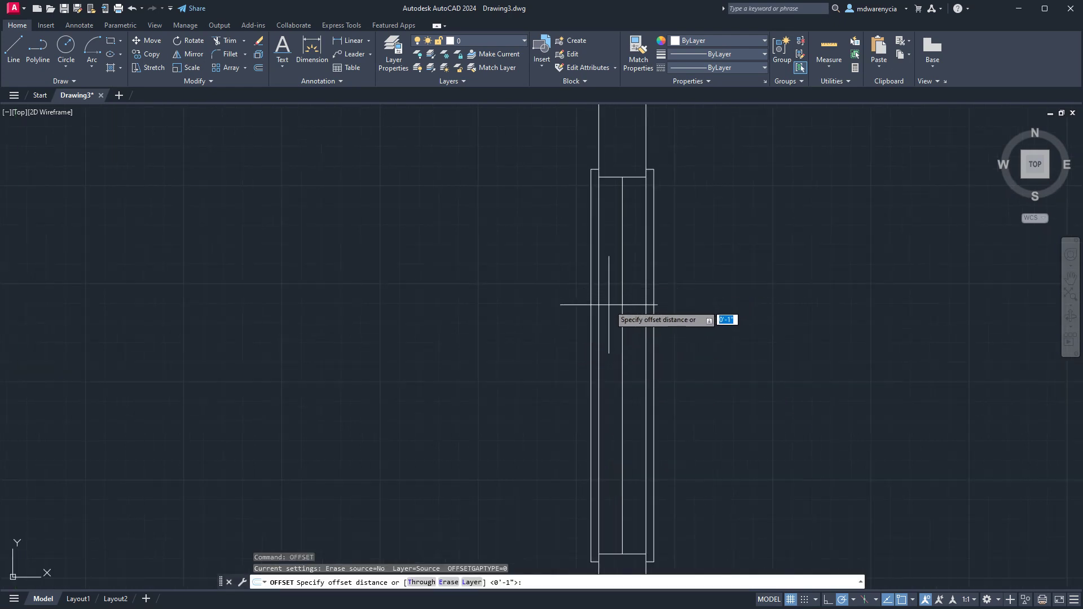
{"action": "key", "text": "Return"}
{"action": "left_click", "coordinate": [622, 308]}
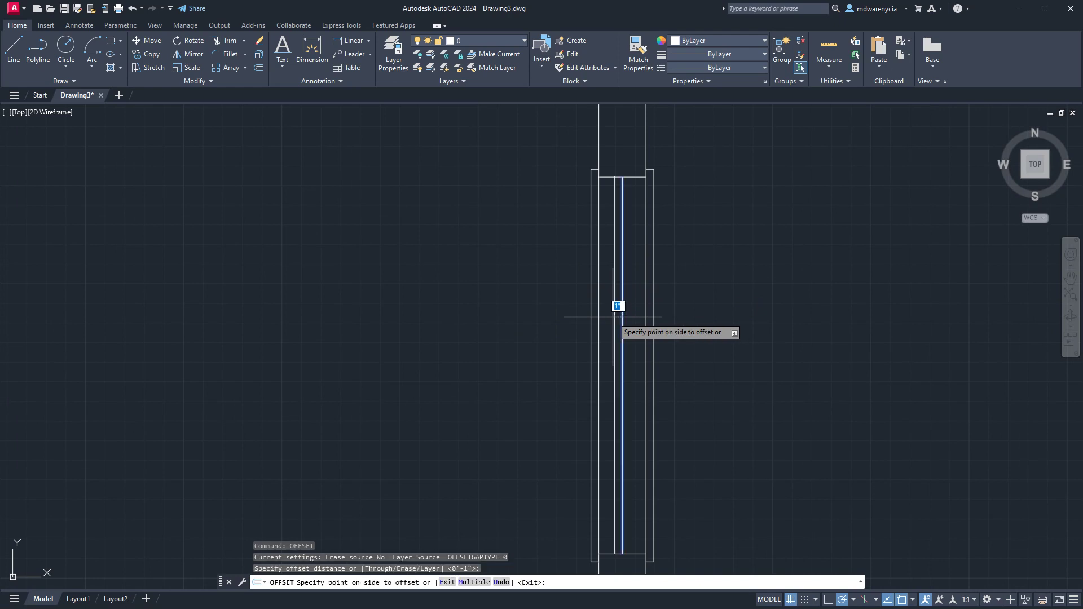
{"action": "left_click", "coordinate": [611, 314]}
{"action": "key", "text": "Escape"}
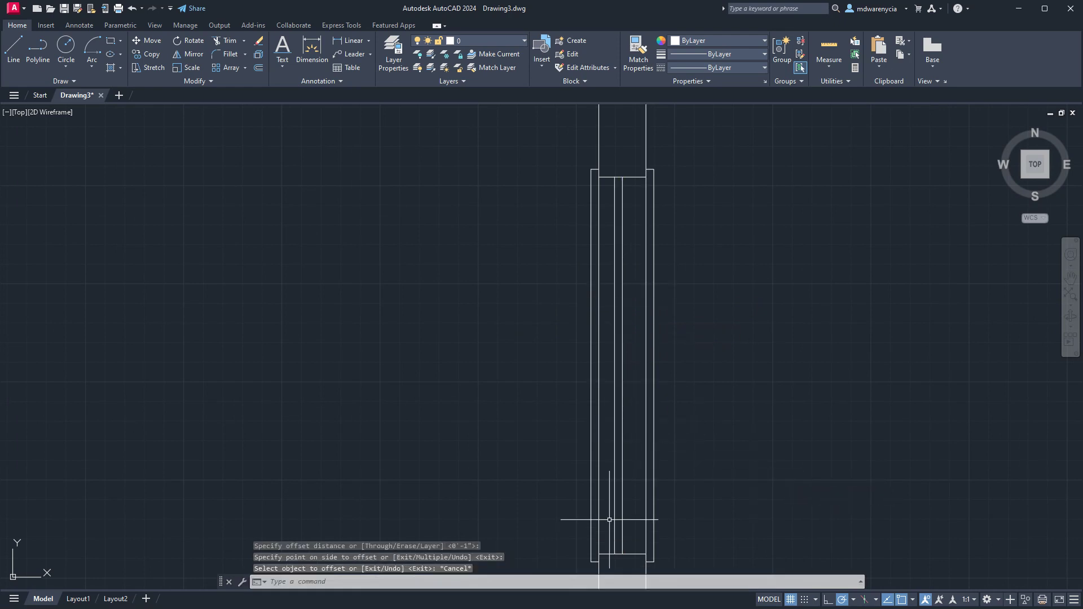
Step: Move the outer vertical line of the left-hand window trim 1 inch farther out from the wall
{"action": "left_click", "coordinate": [594, 252]}
{"action": "left_click", "coordinate": [560, 237]}
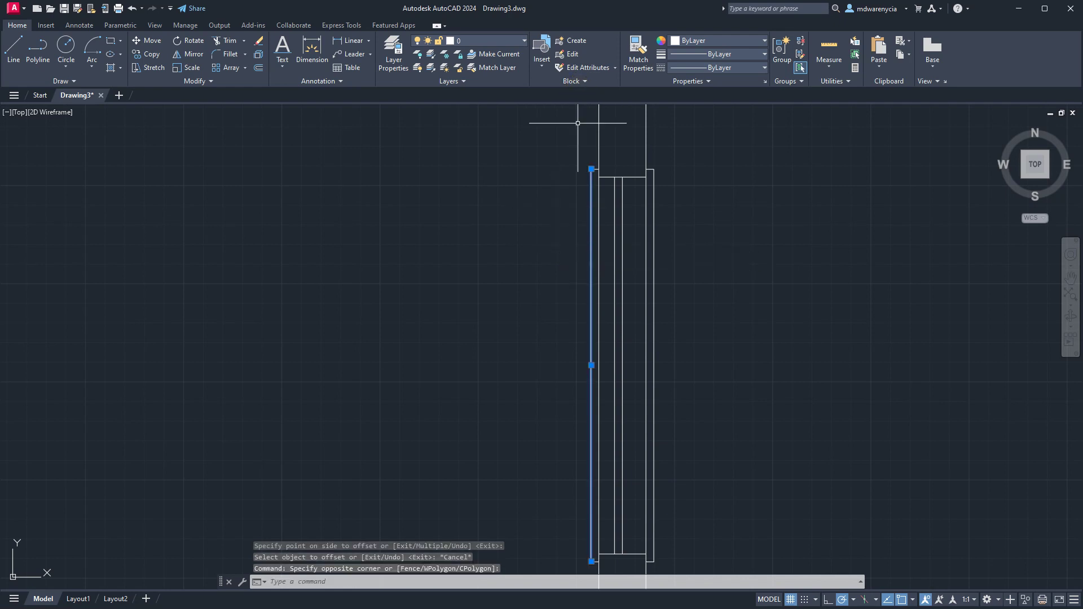
{"action": "key", "text": "Return"}
{"action": "left_click", "coordinate": [526, 259]}
{"action": "type", "text": "1"}
{"action": "key", "text": "Return"}
Step: Move the short horizontal line at the upper end of the left-hand trim 1 inch up
{"action": "left_click", "coordinate": [589, 166]}
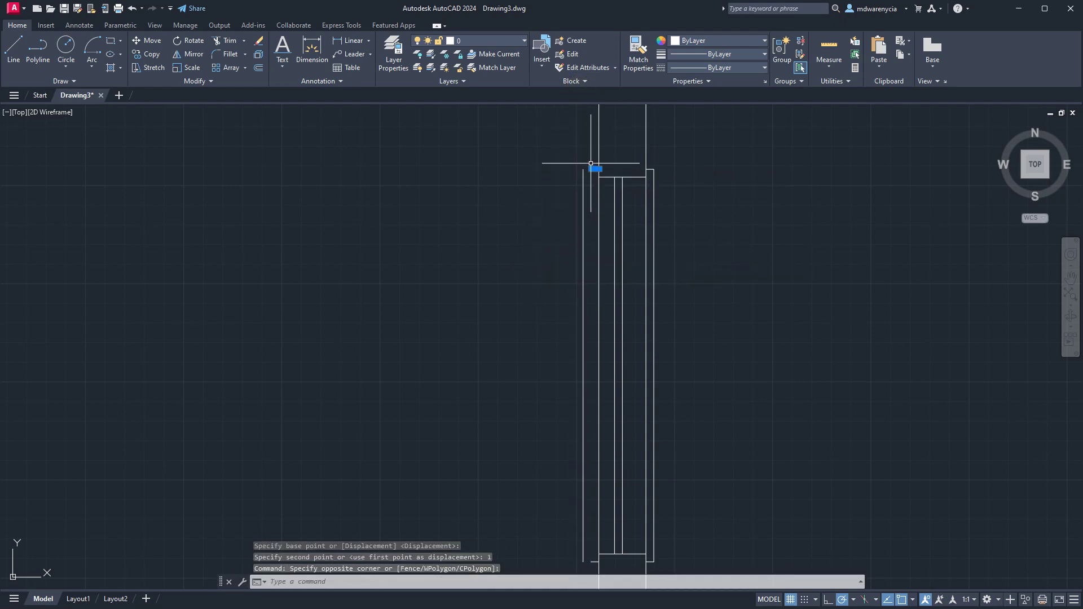
{"action": "key", "text": "Return"}
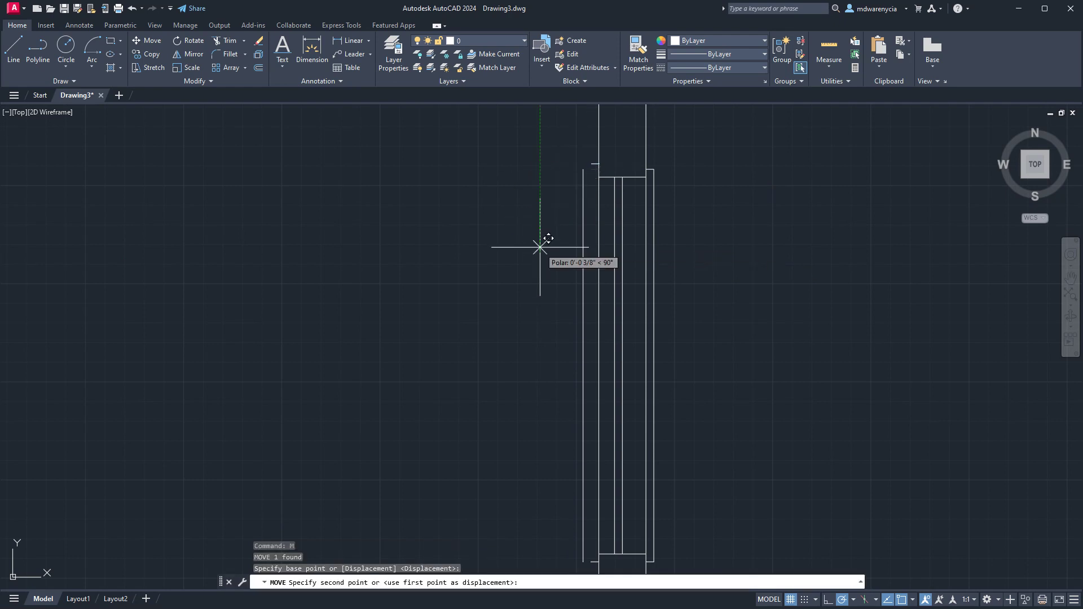
{"action": "left_click", "coordinate": [537, 240]}
{"action": "type", "text": "1"}
{"action": "key", "text": "Return"}
Step: Move the short horizontal line at the lower end of the left-hand trim 1 inch down
{"action": "middle_click_drag", "start_coordinate": [579, 486], "coordinate": [592, 269]}
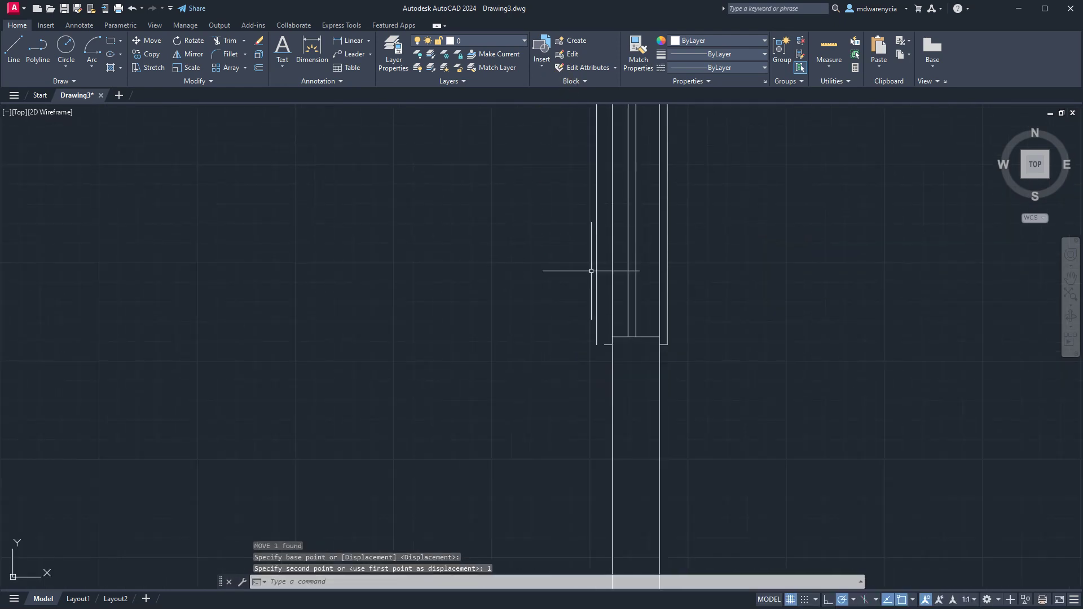
{"action": "key", "text": "Return"}
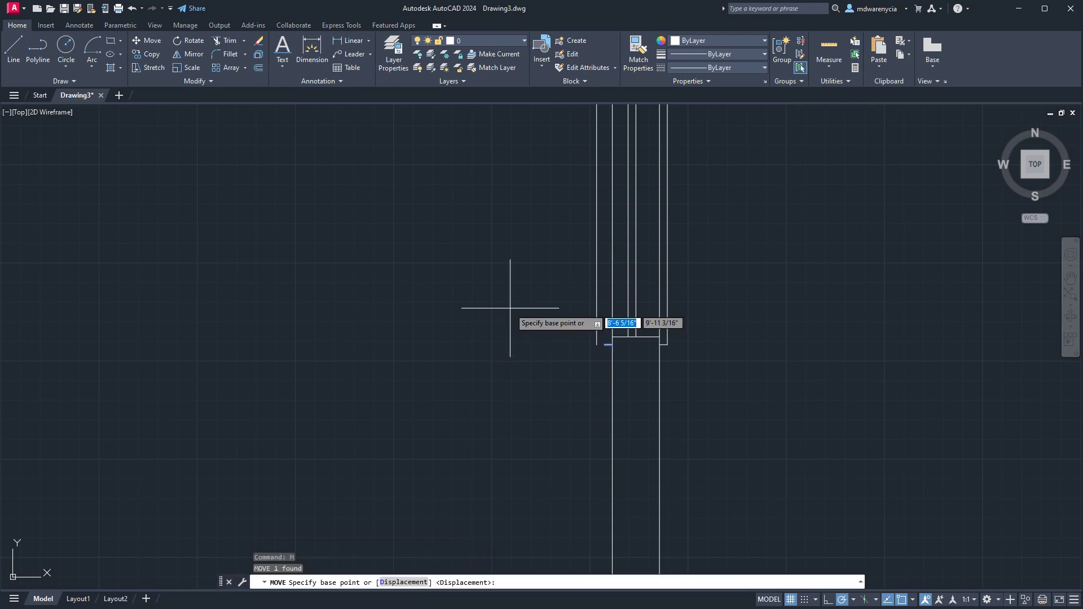
{"action": "left_click", "coordinate": [510, 333]}
{"action": "type", "text": "1"}
{"action": "key", "text": "Return"}
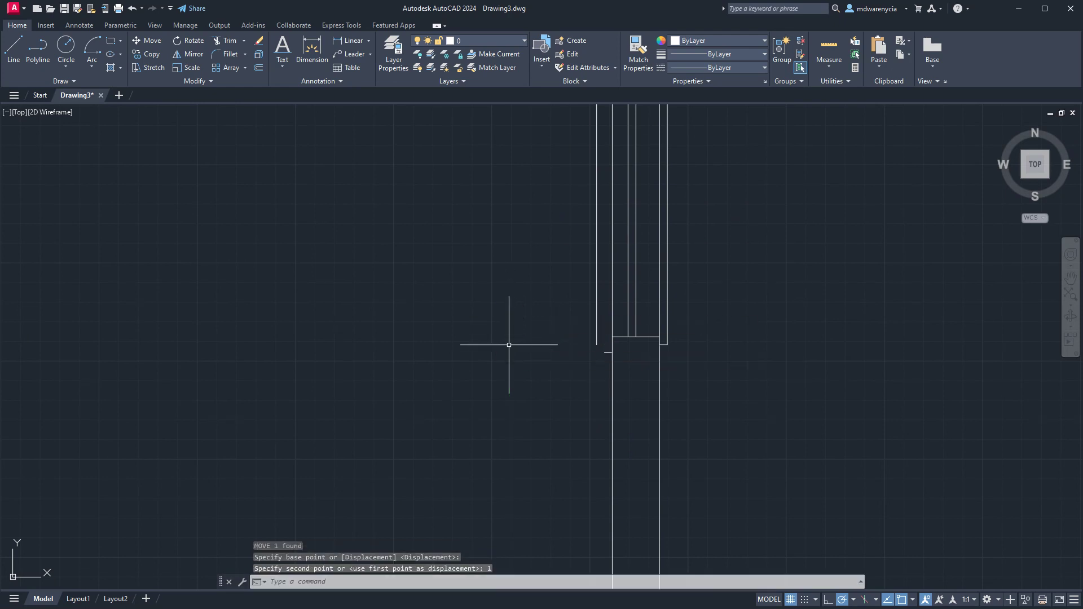
{"action": "key", "text": "Escape"}
Step: Fillet the left-hand trim's lower short line and outer vertical line into a square corner with radius 0
{"action": "left_click", "coordinate": [541, 339]}
{"action": "type", "text": "fill"}
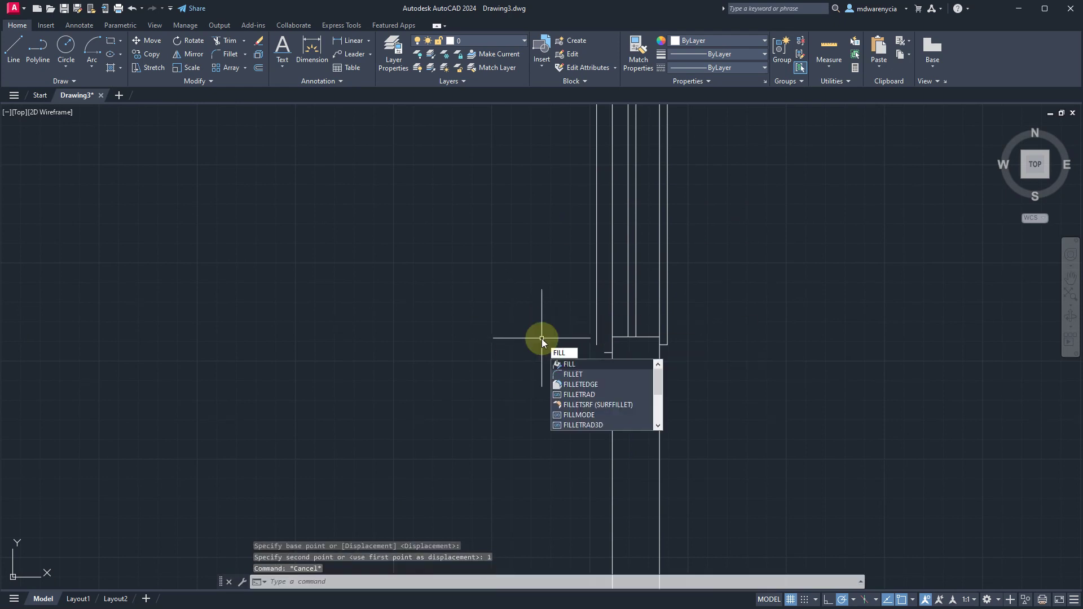
{"action": "key", "text": "Down"}
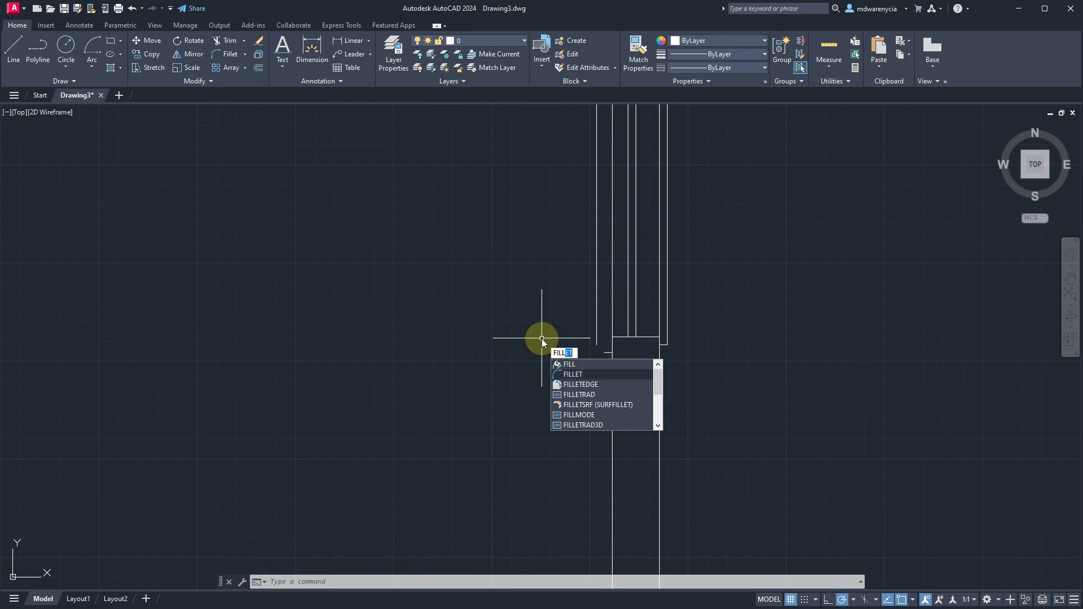
{"action": "key", "text": "Return"}
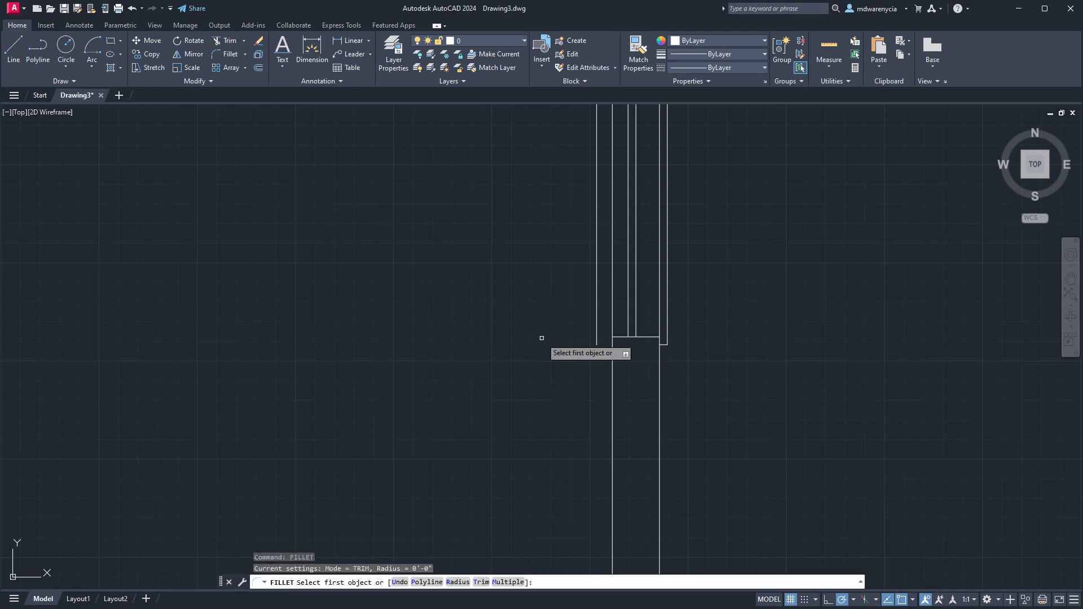
{"action": "type", "text": "r"}
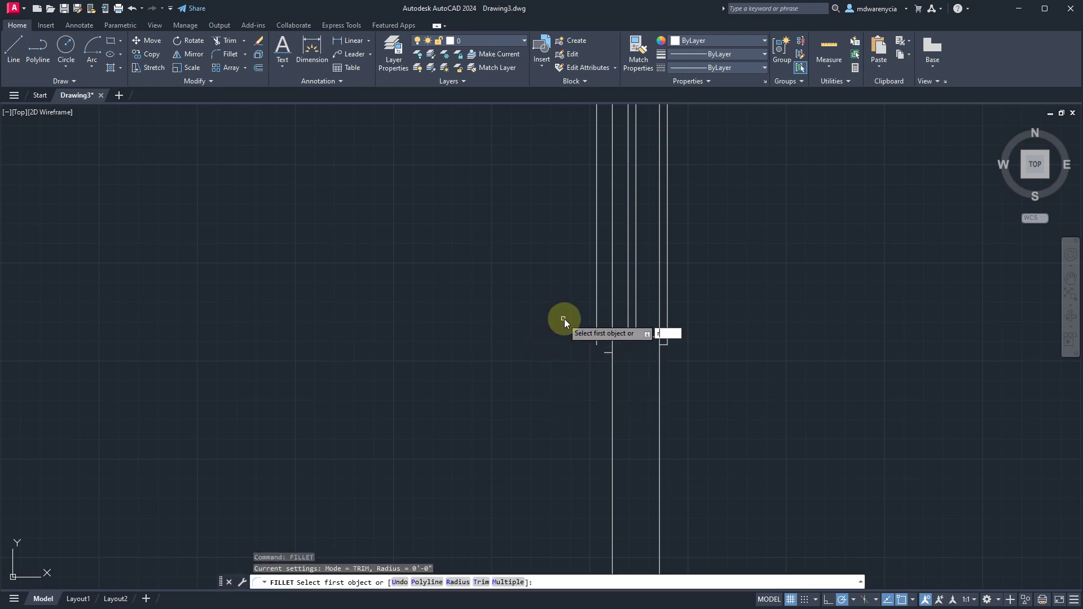
{"action": "key", "text": "Return"}
{"action": "key", "text": "Return"}
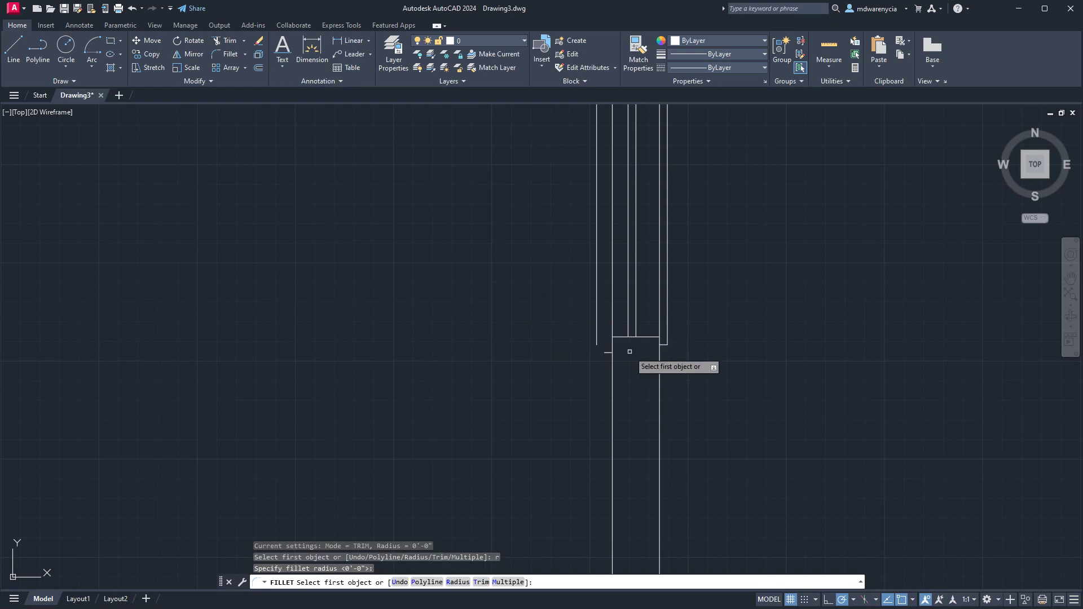
{"action": "left_click", "coordinate": [607, 353]}
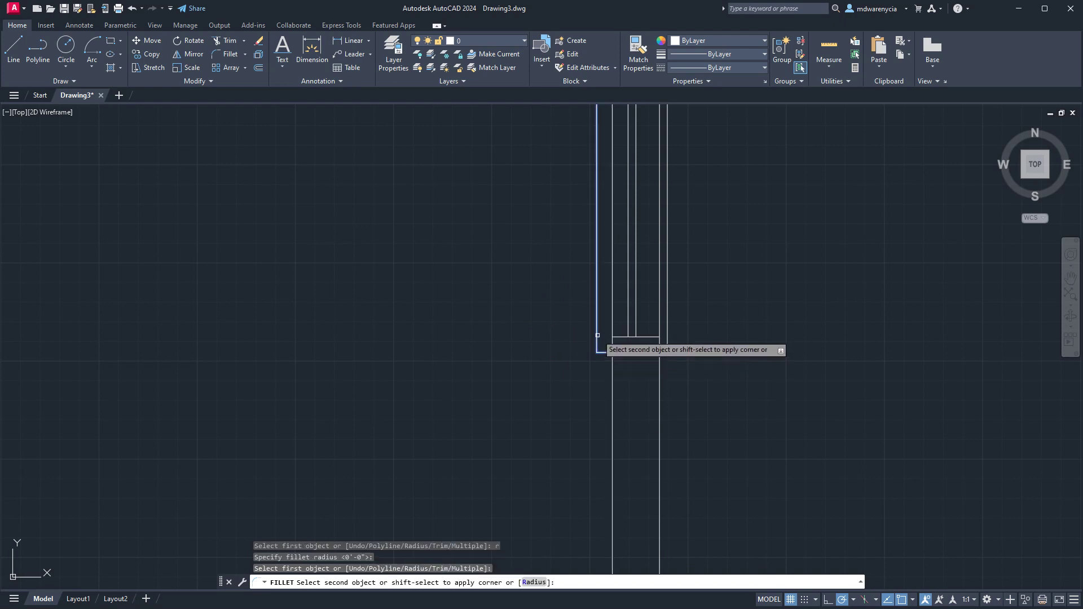
{"action": "left_click", "coordinate": [598, 345]}
Step: Fillet the left-hand trim's upper short line and outer vertical line into a square corner with radius 0
{"action": "middle_click_drag", "start_coordinate": [594, 441], "coordinate": [548, 365]}
{"action": "scroll", "coordinate": [570, 243], "scroll_direction": "up", "scroll_amount": 4}
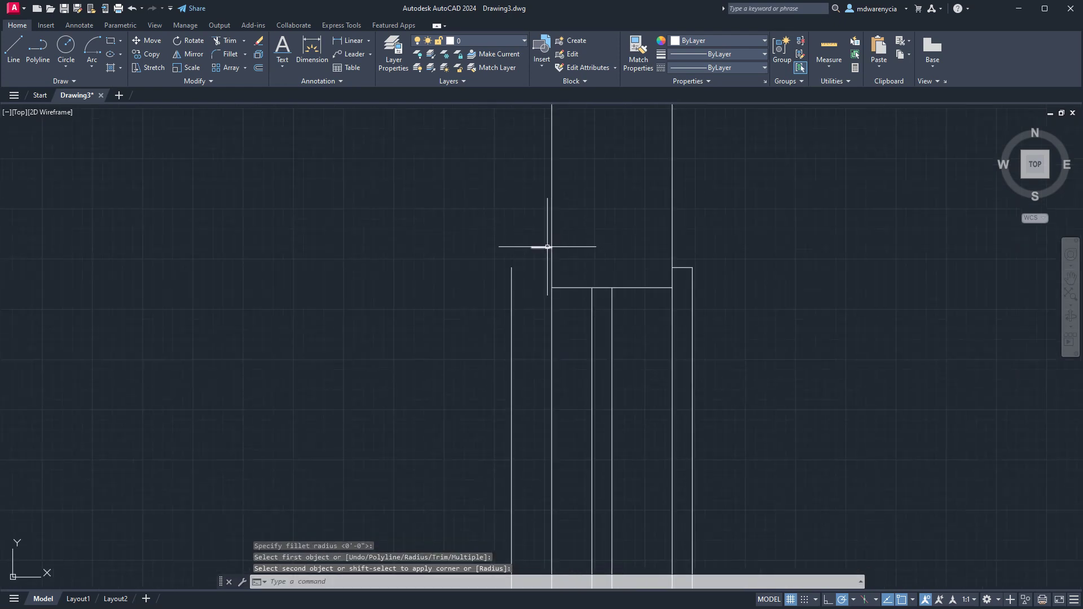
{"action": "left_click", "coordinate": [542, 247]}
{"action": "left_click", "coordinate": [512, 279]}
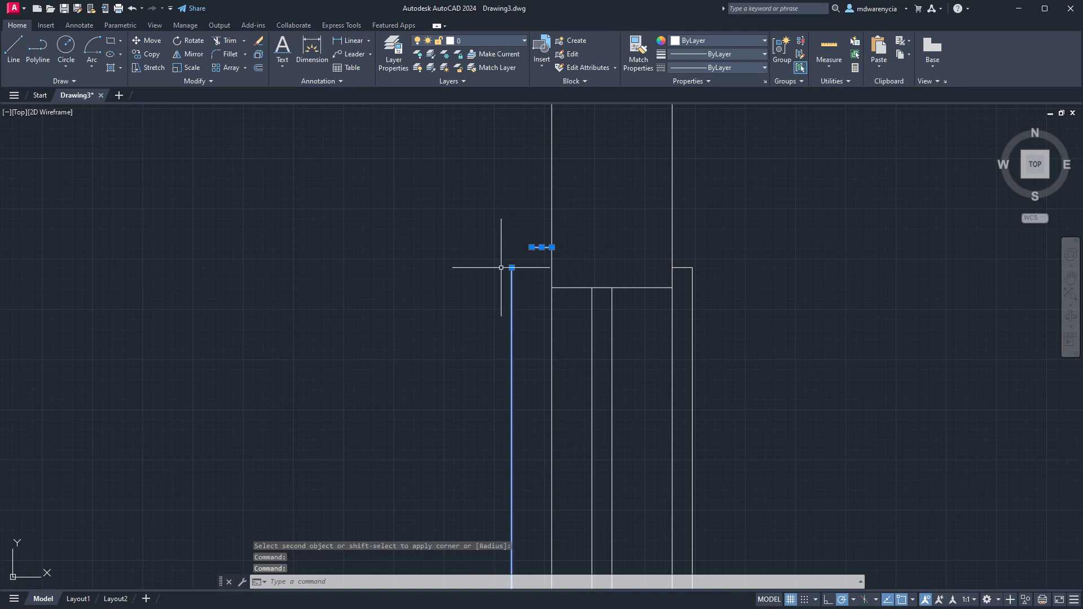
{"action": "key", "text": "space"}
{"action": "left_click", "coordinate": [540, 247]}
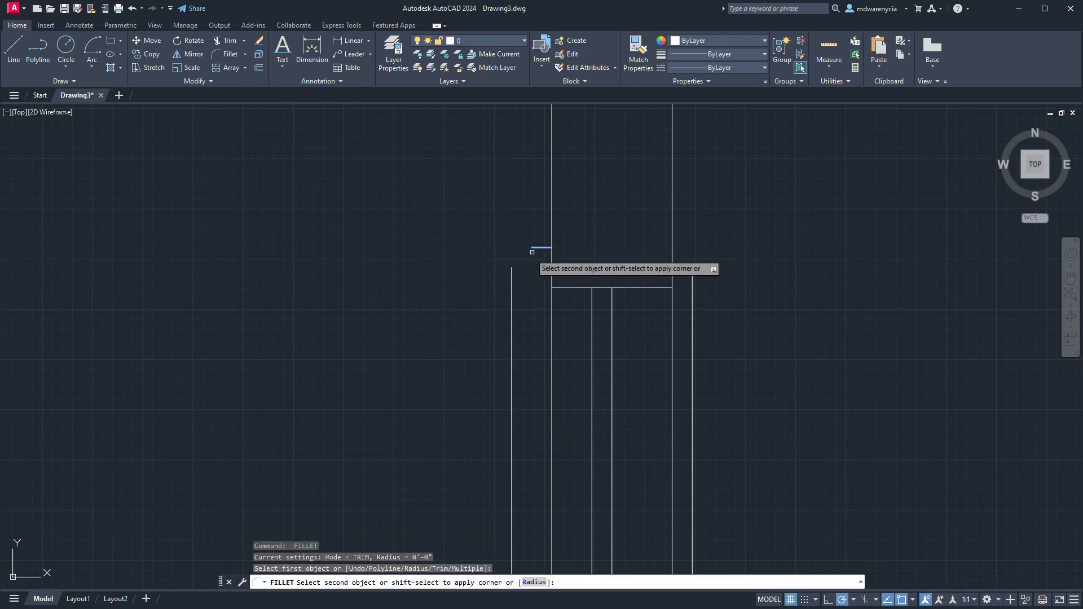
{"action": "key", "text": "Escape"}
{"action": "key", "text": "Escape"}
{"action": "scroll", "coordinate": [524, 355], "scroll_direction": "down", "scroll_amount": 4}
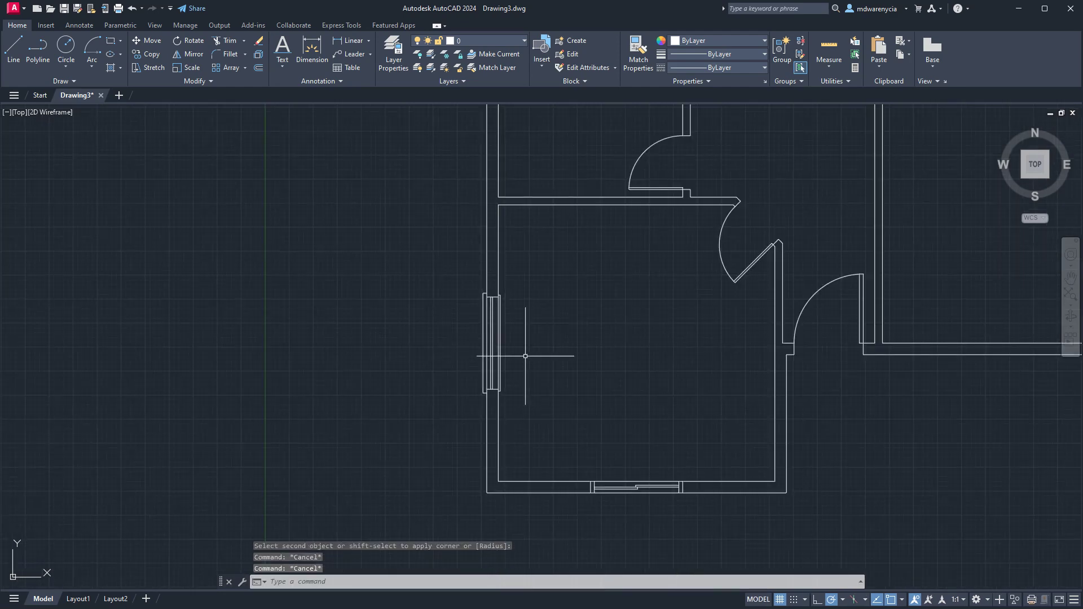
Step: Trim away the two wall face lines between the upper and lower edges of the window opening
{"action": "scroll", "coordinate": [498, 343], "scroll_direction": "up", "scroll_amount": 5}
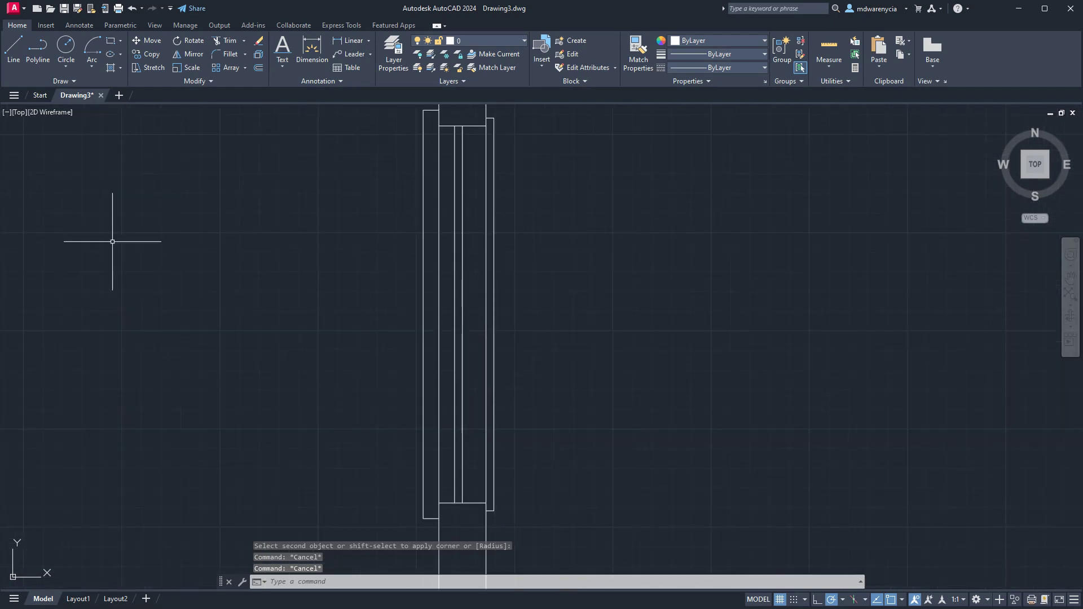
{"action": "scroll", "coordinate": [303, 430], "scroll_direction": "up", "scroll_amount": 2}
{"action": "scroll", "coordinate": [379, 430], "scroll_direction": "down", "scroll_amount": 7}
{"action": "scroll", "coordinate": [393, 412], "scroll_direction": "up", "scroll_amount": 5}
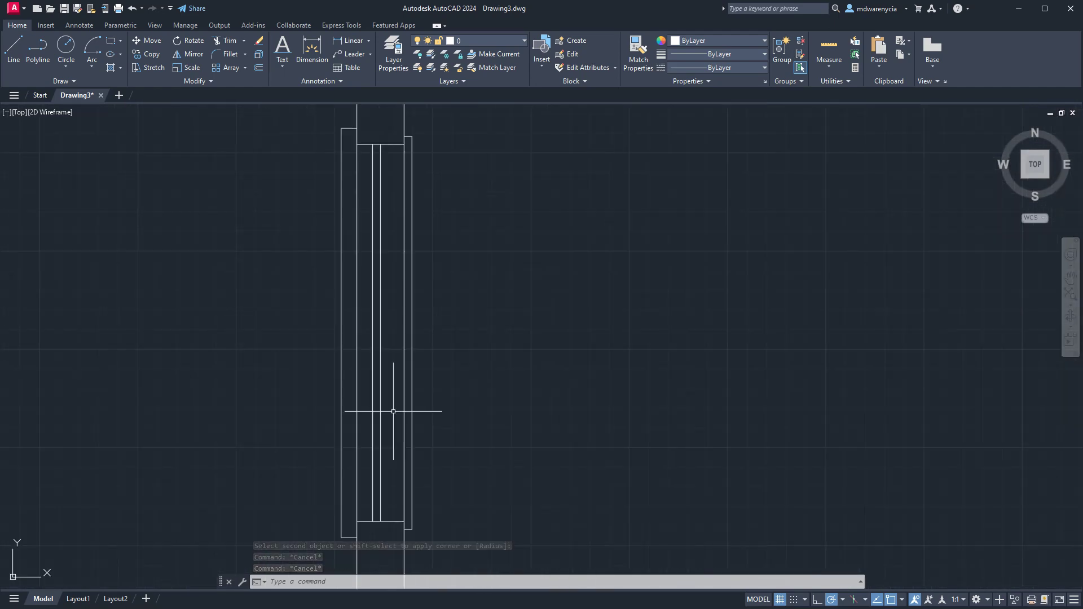
{"action": "left_click", "coordinate": [405, 234]}
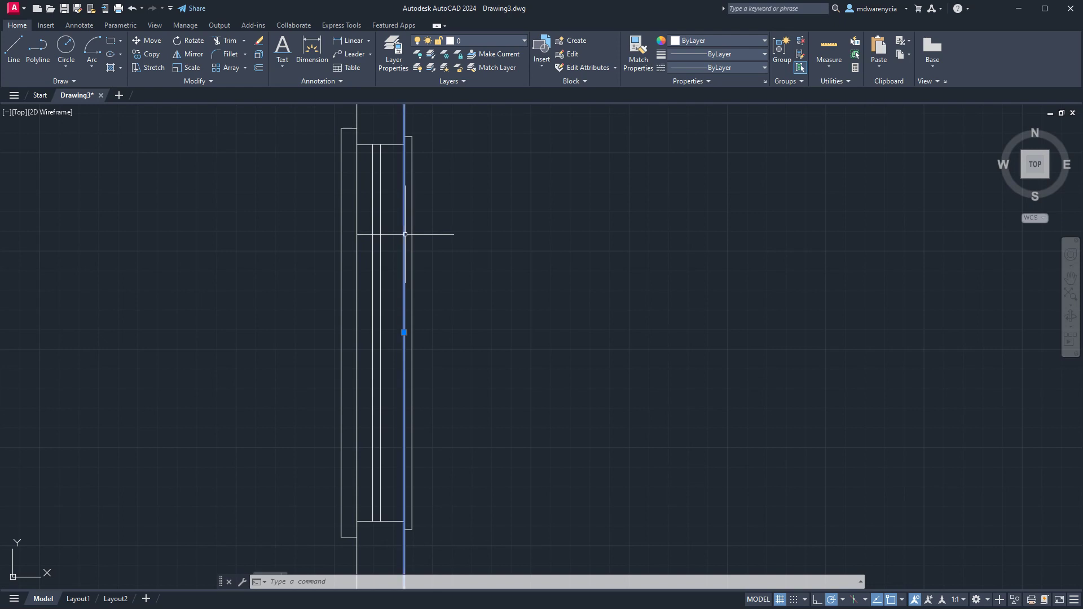
{"action": "key", "text": "Escape"}
{"action": "scroll", "coordinate": [522, 500], "scroll_direction": "down", "scroll_amount": 2}
{"action": "left_click", "coordinate": [519, 501]}
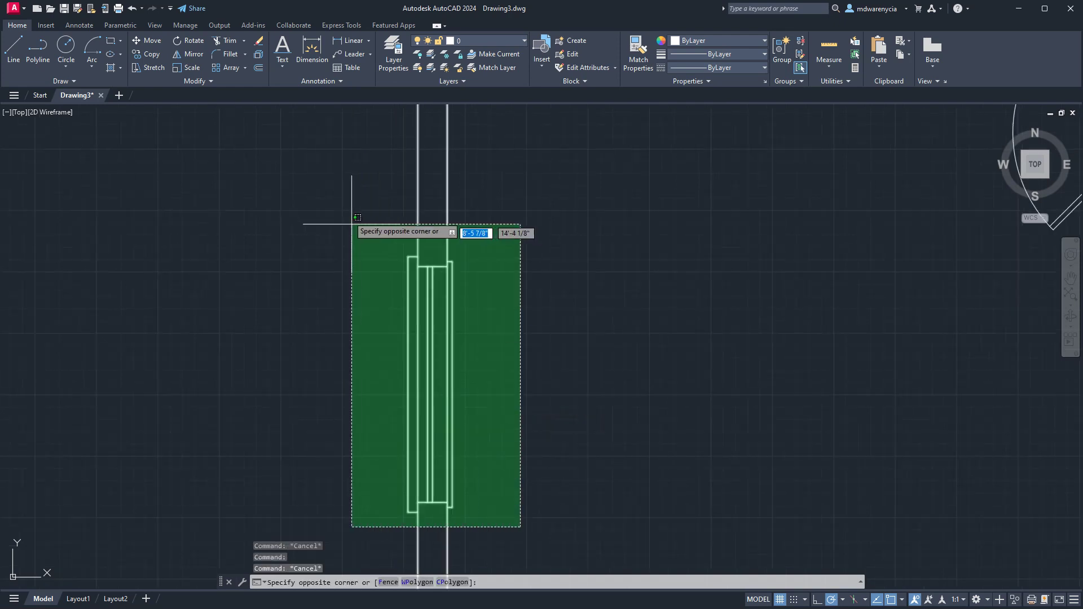
{"action": "left_click", "coordinate": [335, 197]}
{"action": "type", "text": "tr"}
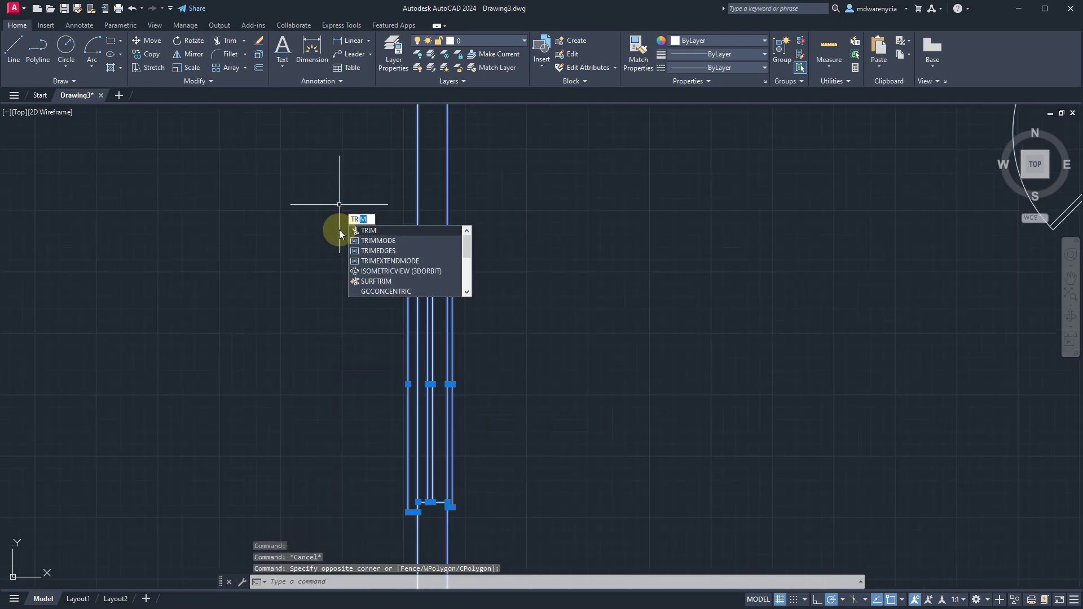
{"action": "key", "text": "Return"}
{"action": "scroll", "coordinate": [428, 269], "scroll_direction": "up", "scroll_amount": 3}
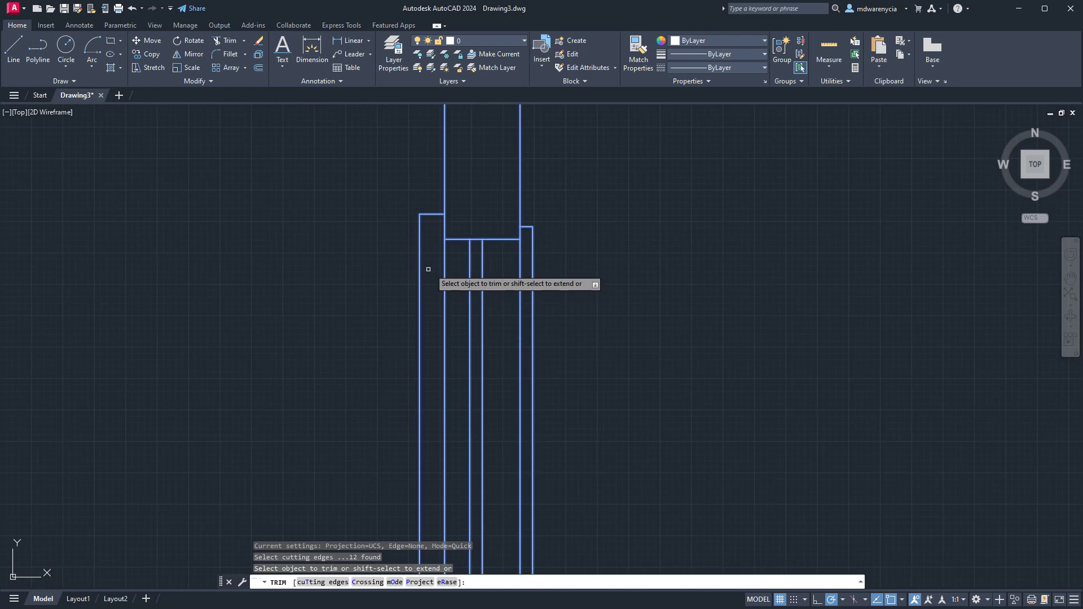
{"action": "left_click", "coordinate": [517, 262]}
{"action": "key", "text": "Escape"}
Step: Examine the window symbols, doors and walls across the floor plan
{"action": "scroll", "coordinate": [705, 357], "scroll_direction": "down", "scroll_amount": 3}
{"action": "scroll", "coordinate": [507, 290], "scroll_direction": "up", "scroll_amount": 1}
{"action": "scroll", "coordinate": [594, 360], "scroll_direction": "down", "scroll_amount": 1}
{"action": "scroll", "coordinate": [594, 360], "scroll_direction": "down", "scroll_amount": 2}
{"action": "scroll", "coordinate": [628, 427], "scroll_direction": "up", "scroll_amount": 2}
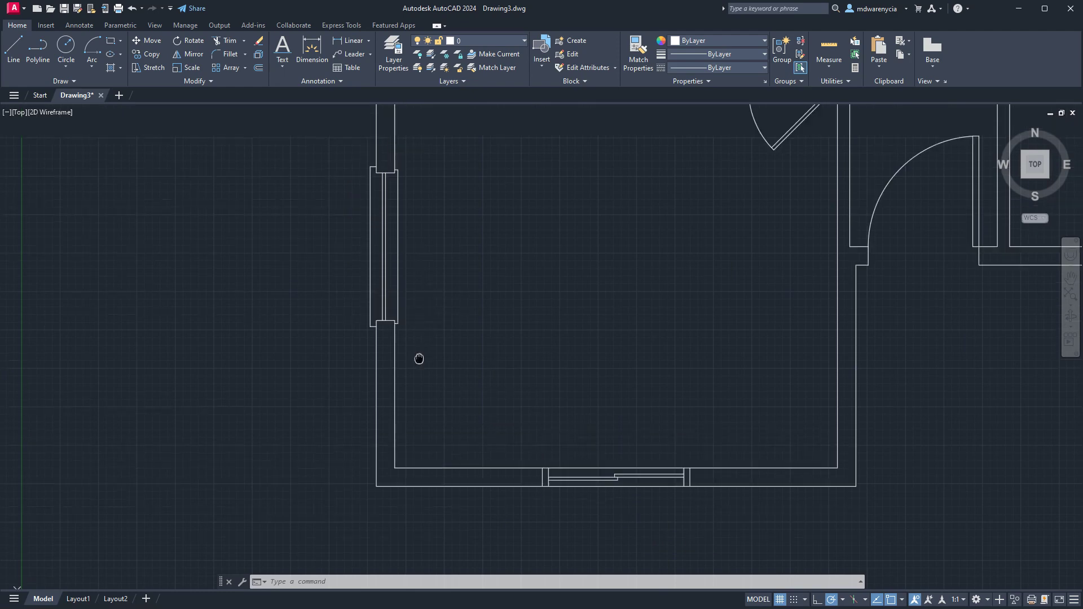
{"action": "middle_click_drag", "start_coordinate": [423, 300], "coordinate": [415, 370]}
{"action": "key", "text": "Escape"}
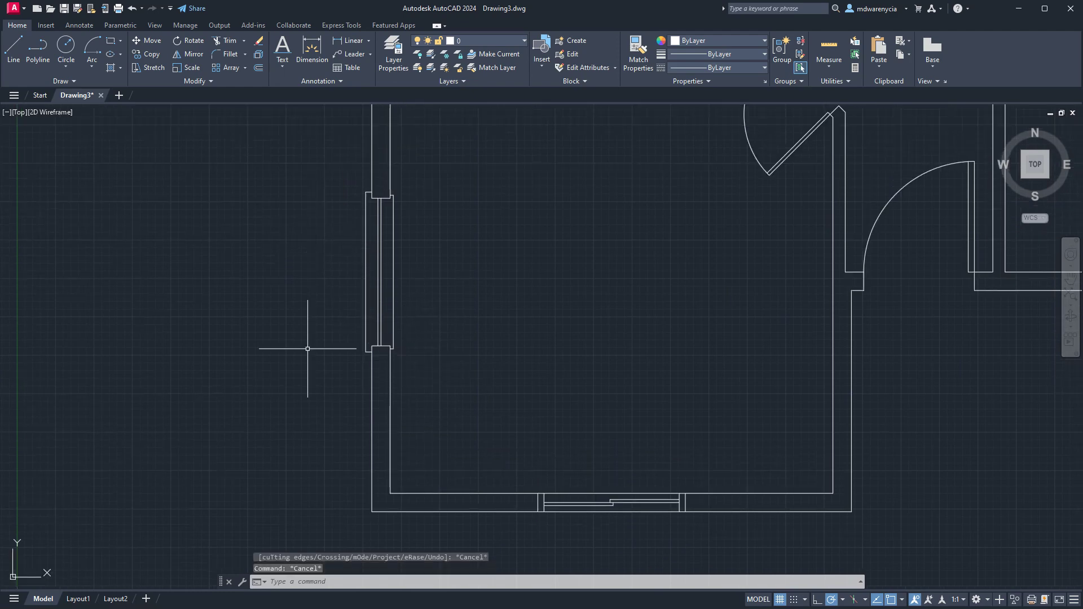
{"action": "scroll", "coordinate": [598, 456], "scroll_direction": "down", "scroll_amount": 6}
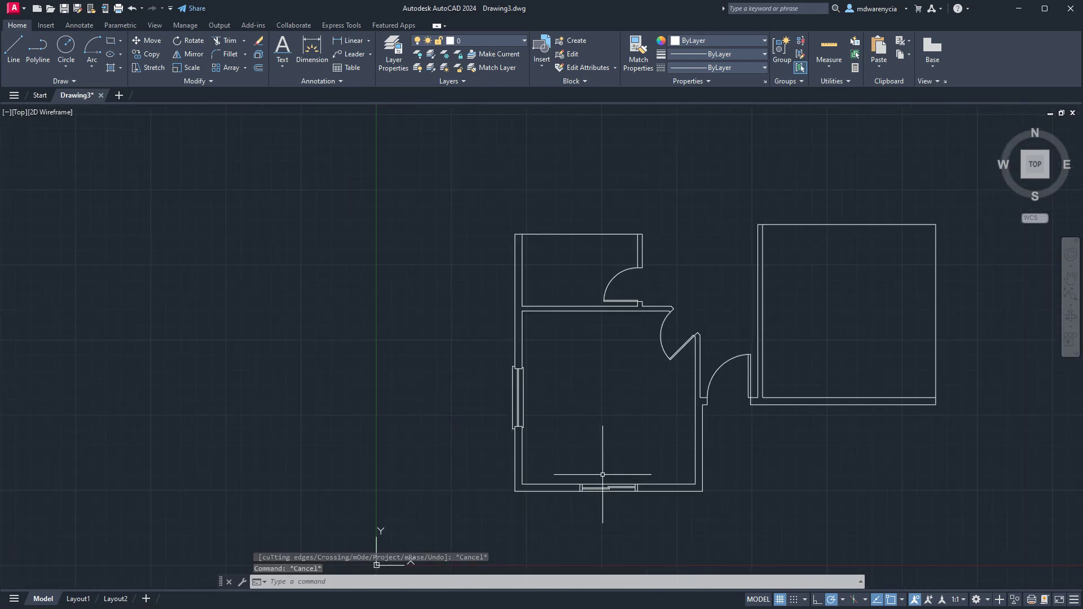
{"action": "scroll", "coordinate": [672, 258], "scroll_direction": "up", "scroll_amount": 6}
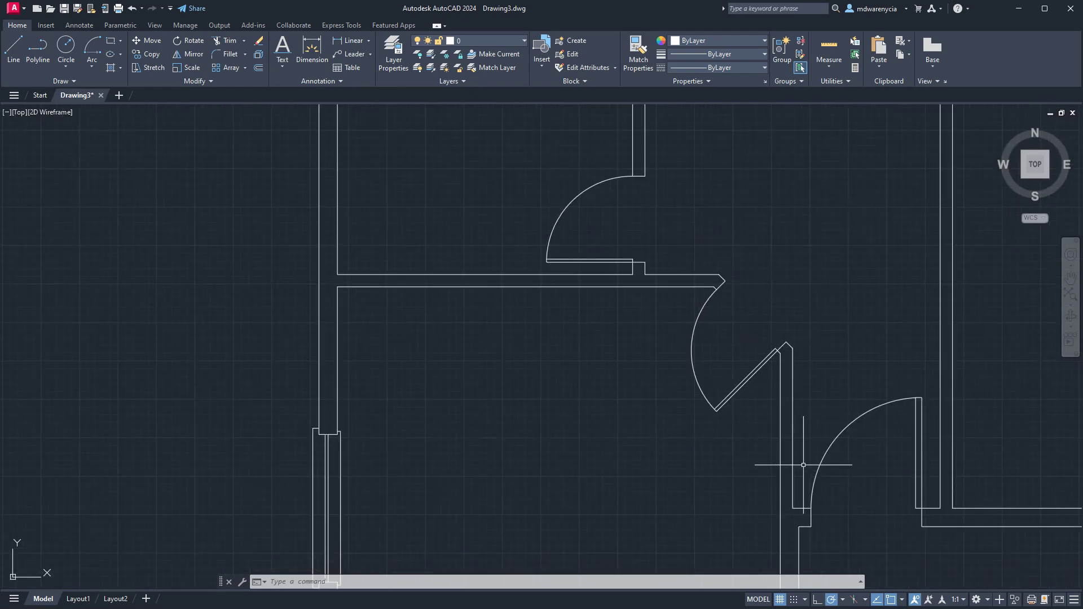
{"action": "scroll", "coordinate": [564, 393], "scroll_direction": "down", "scroll_amount": 4}
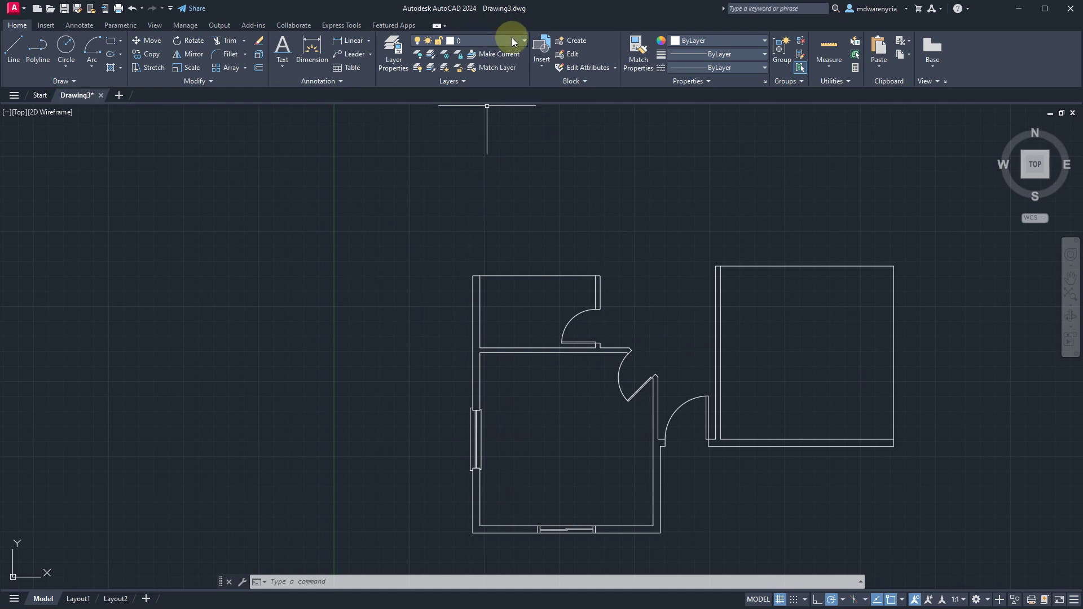
Step: Create two new layers named Doors and Windows in the layer properties
{"action": "left_click", "coordinate": [393, 54]}
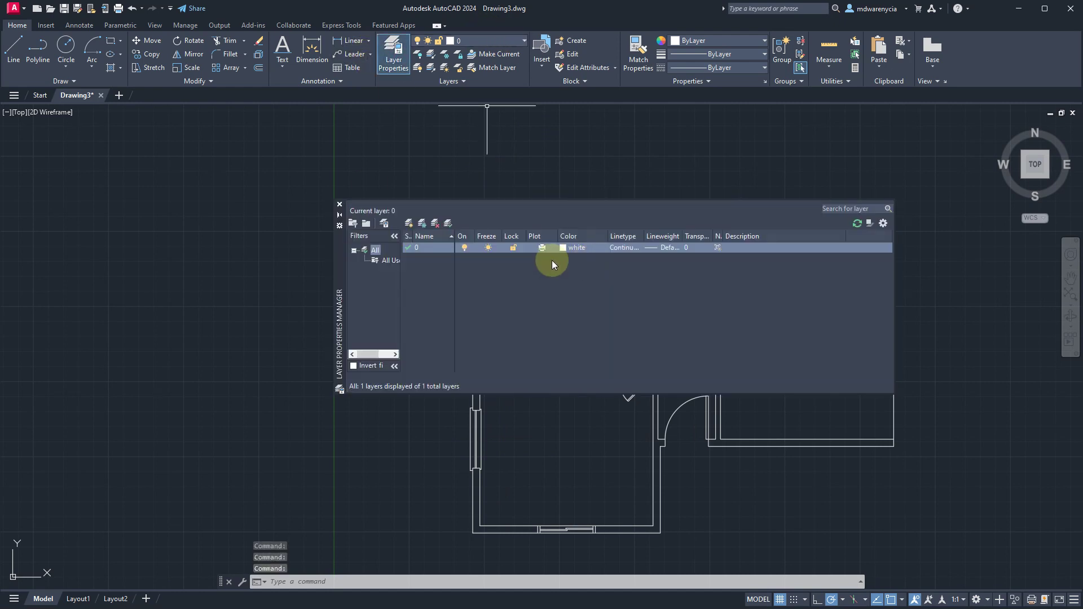
{"action": "left_click", "coordinate": [423, 224]}
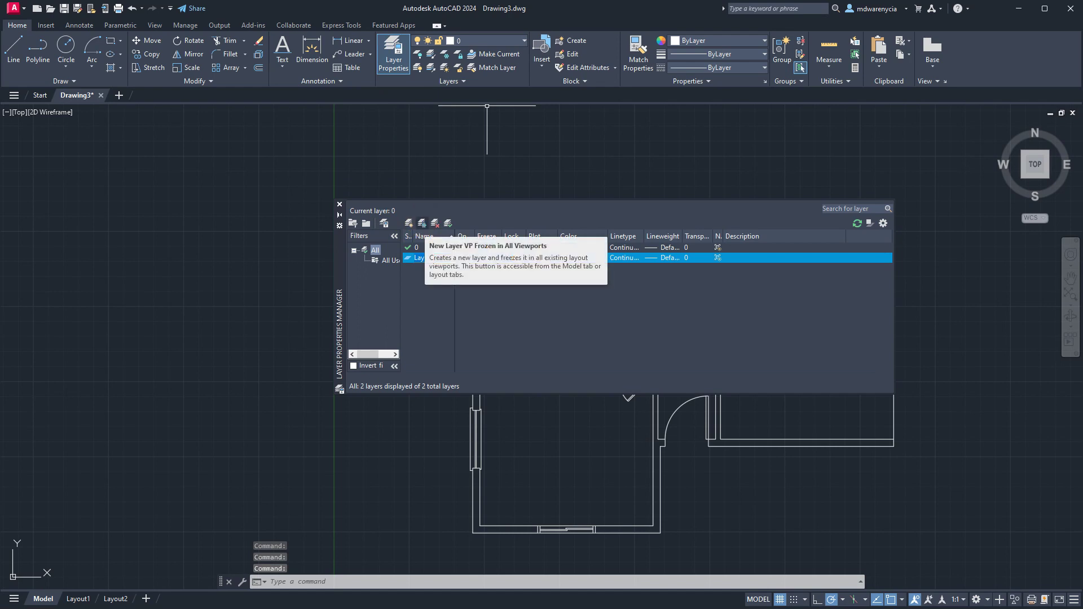
{"action": "left_click", "coordinate": [423, 224]}
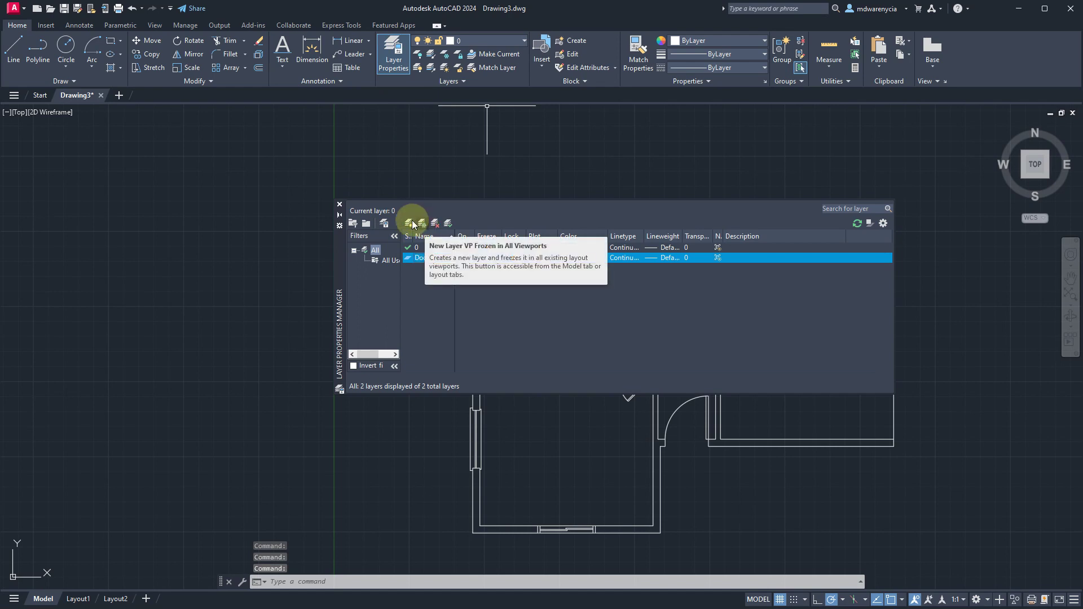
{"action": "left_click", "coordinate": [409, 224]}
{"action": "type", "text": "Window"}
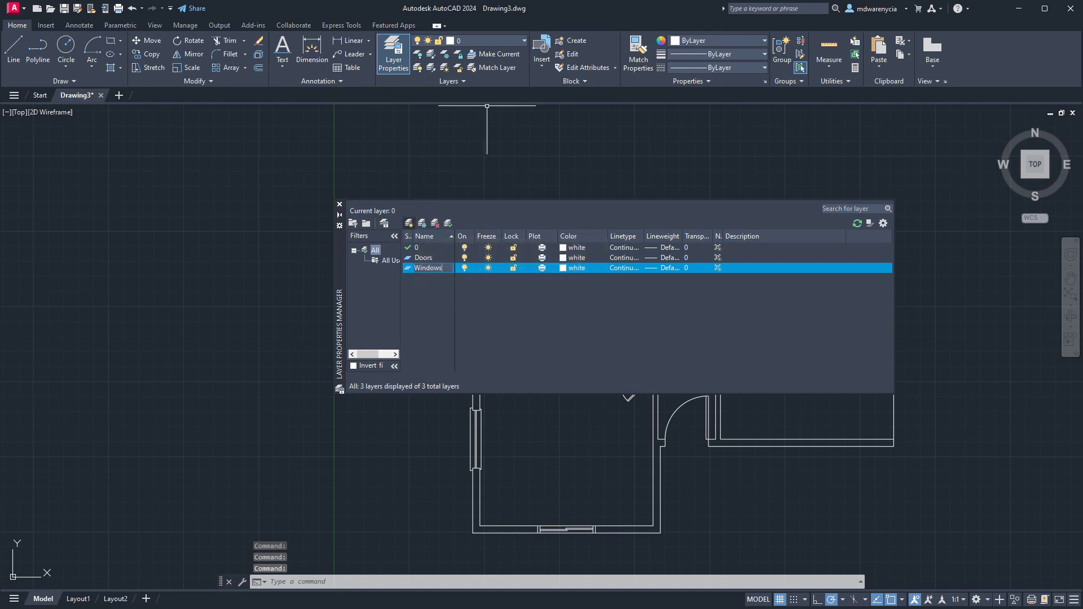
{"action": "type", "text": "s"}
Step: Create a new layer named Room Label
{"action": "left_click", "coordinate": [406, 225]}
{"action": "left_click", "coordinate": [407, 225]}
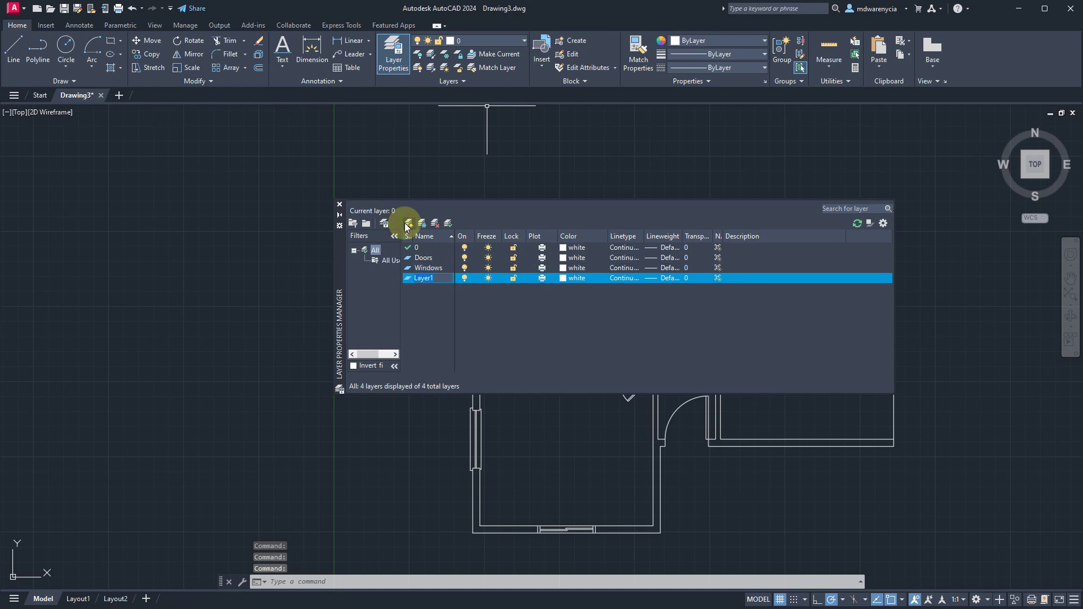
{"action": "type", "text": "Room Label"}
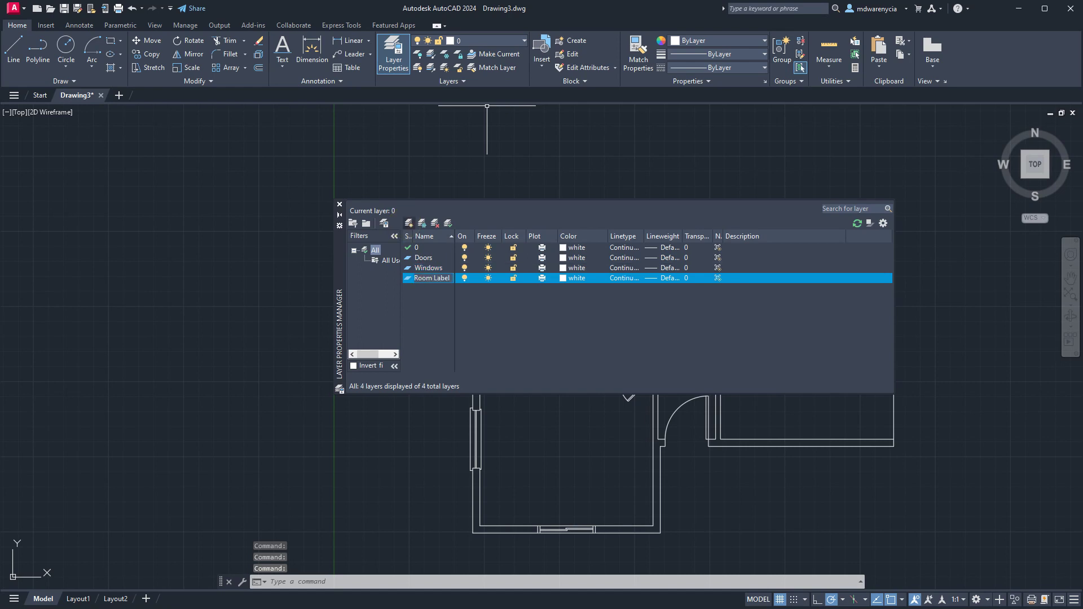
Step: Create a new layer named LWR-Floor and close the layer properties
{"action": "left_click", "coordinate": [408, 224]}
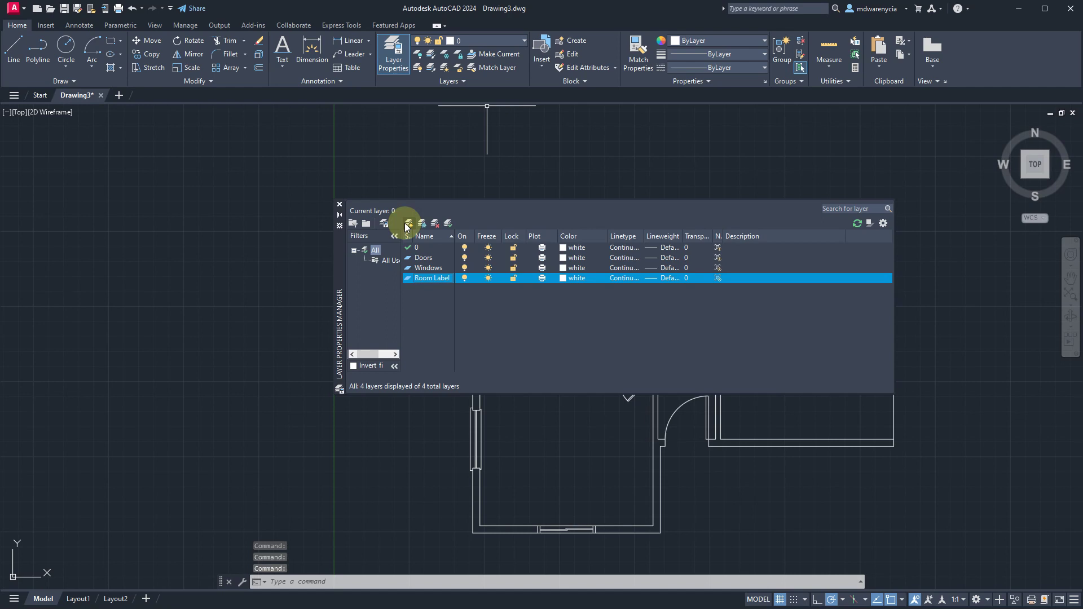
{"action": "left_click", "coordinate": [407, 224]}
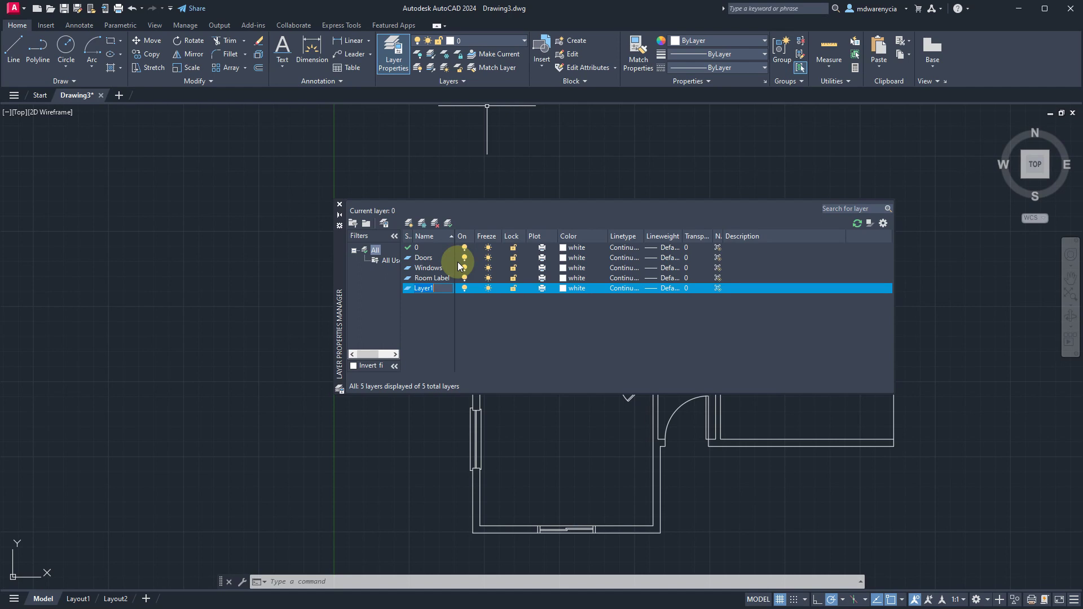
{"action": "type", "text": "UPP"}
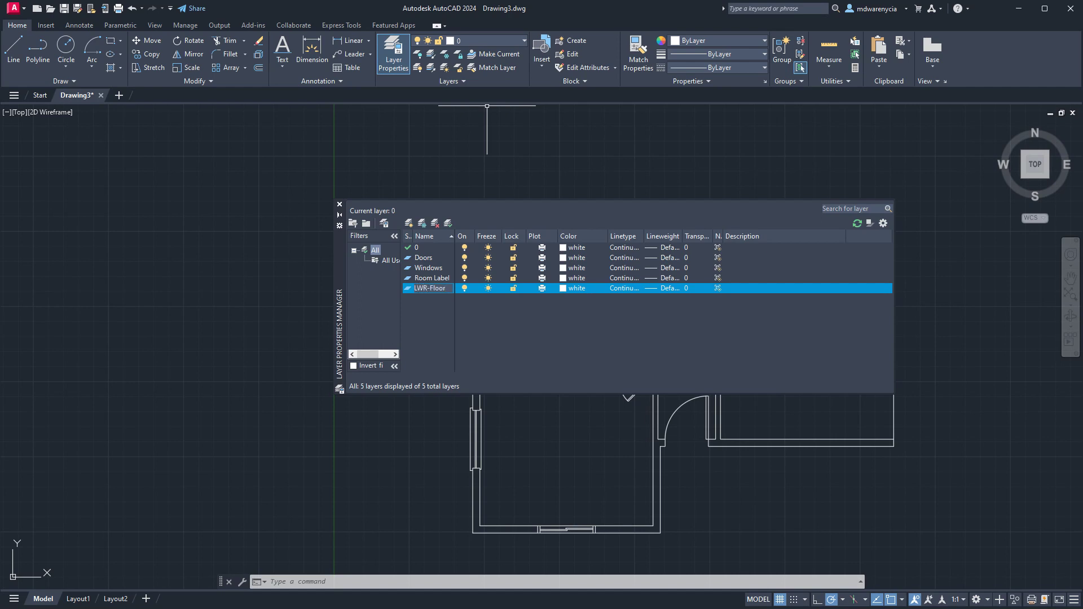
{"action": "key", "text": "Return"}
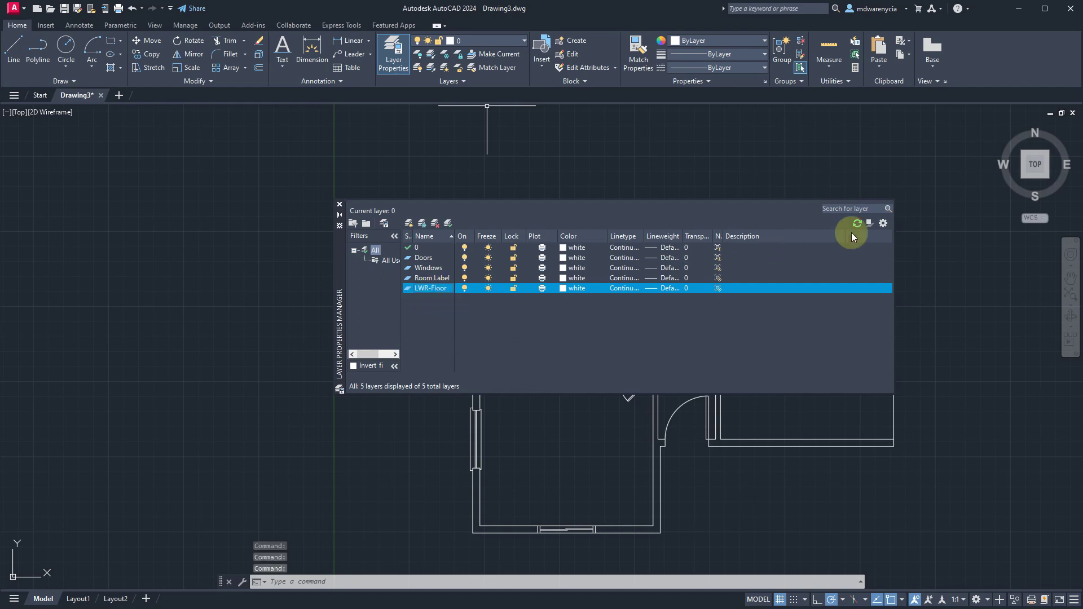
{"action": "left_click", "coordinate": [339, 205]}
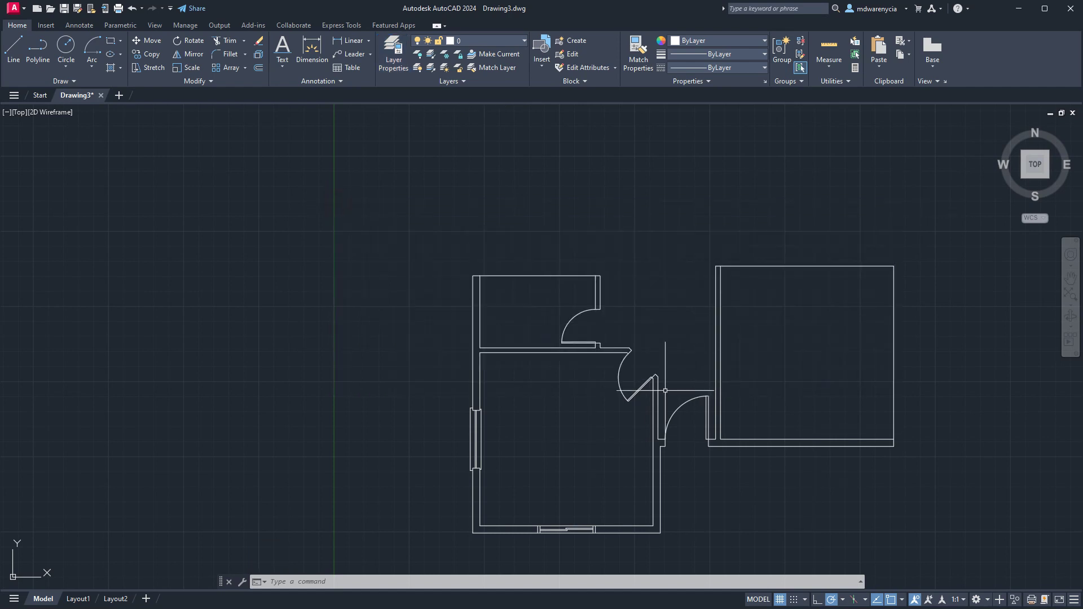
Step: Assign the three door symbols in the floor plan to the Doors layer
{"action": "left_click", "coordinate": [569, 320]}
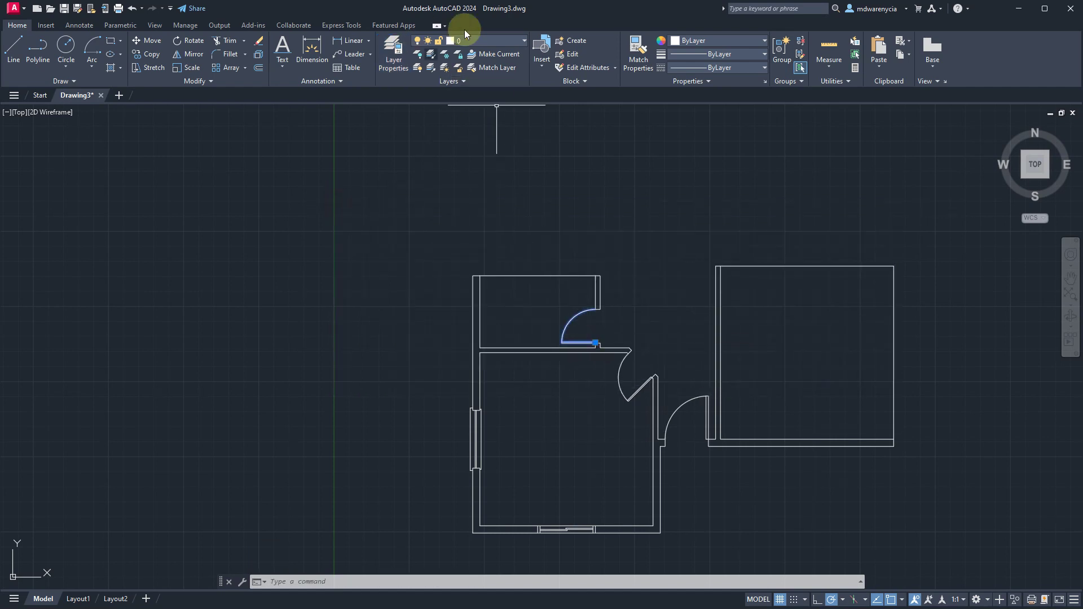
{"action": "left_click", "coordinate": [622, 384]}
{"action": "left_click", "coordinate": [682, 420]}
{"action": "left_click", "coordinate": [505, 42]}
{"action": "left_click", "coordinate": [479, 63]}
{"action": "scroll", "coordinate": [495, 415], "scroll_direction": "up", "scroll_amount": 8}
{"action": "key", "text": "Escape"}
Step: Group the lines of the sliding window symbol in the plan's lower wall
{"action": "scroll", "coordinate": [581, 399], "scroll_direction": "up", "scroll_amount": 3}
{"action": "left_click", "coordinate": [728, 398]}
{"action": "left_click", "coordinate": [362, 360]}
{"action": "middle_click_drag", "start_coordinate": [253, 281], "coordinate": [487, 420]}
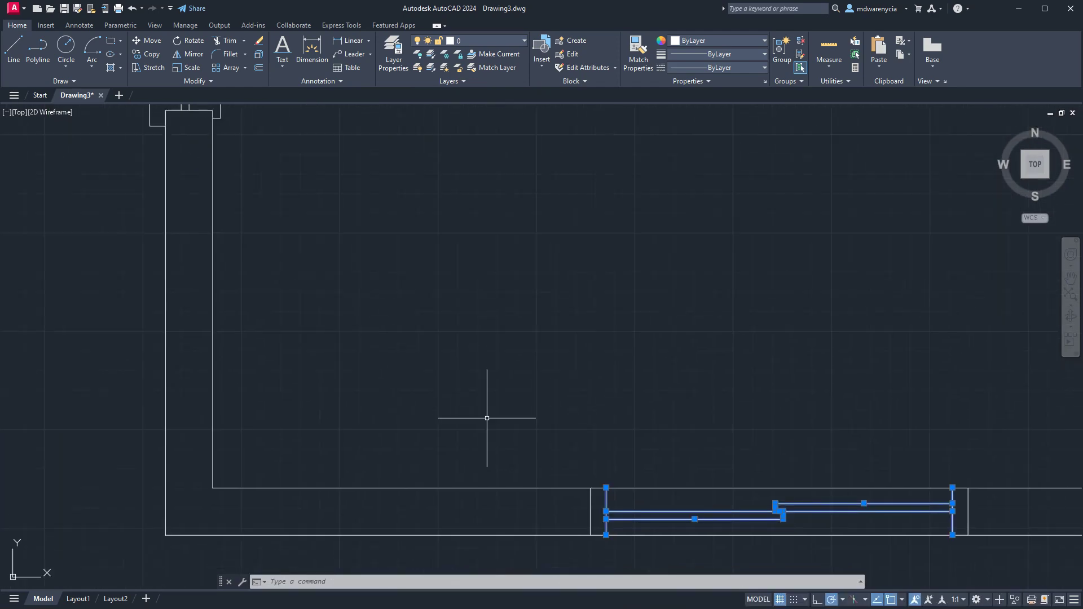
{"action": "left_click", "coordinate": [488, 415]}
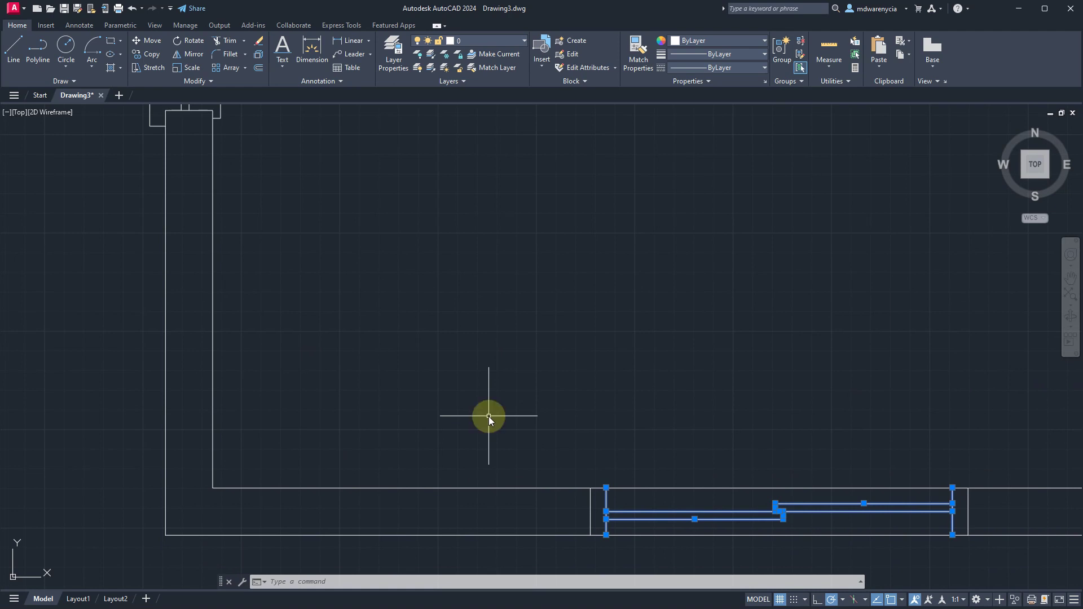
{"action": "key", "text": "Escape"}
Step: Group all the lines of the window symbol in the plan's left wall
{"action": "middle_click_drag", "start_coordinate": [520, 348], "coordinate": [542, 211]}
{"action": "left_click", "coordinate": [538, 170]}
{"action": "left_click", "coordinate": [759, 475]}
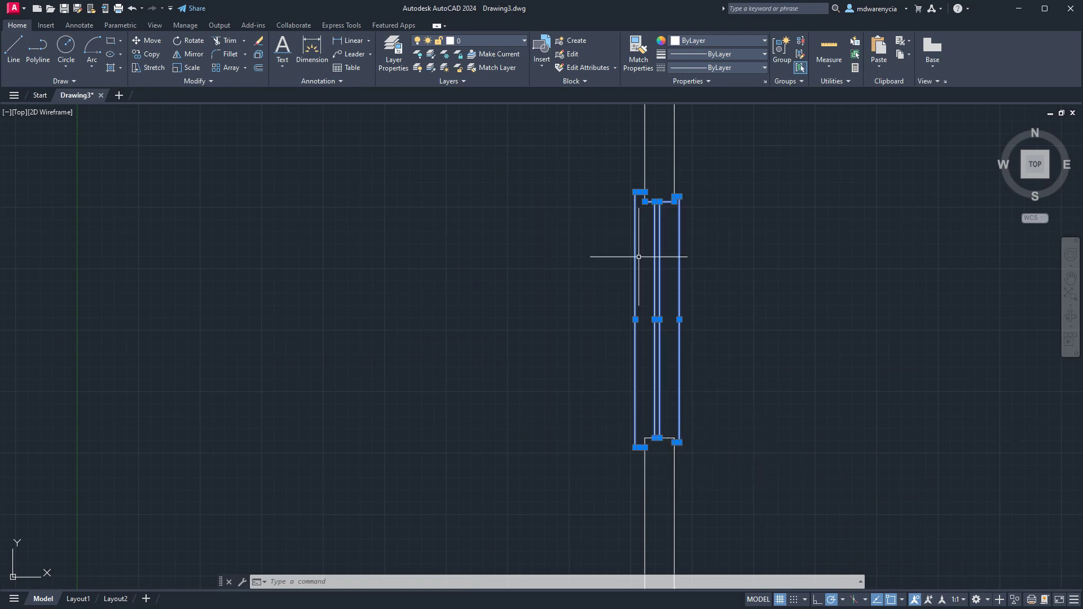
{"action": "scroll", "coordinate": [669, 198], "scroll_direction": "up", "scroll_amount": 2}
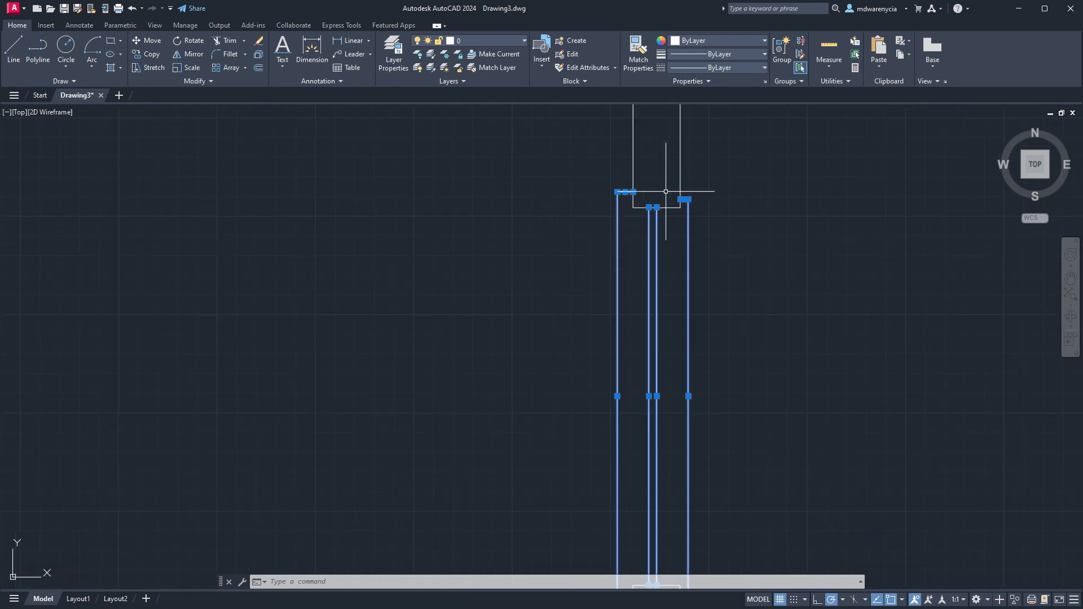
{"action": "type", "text": "group"}
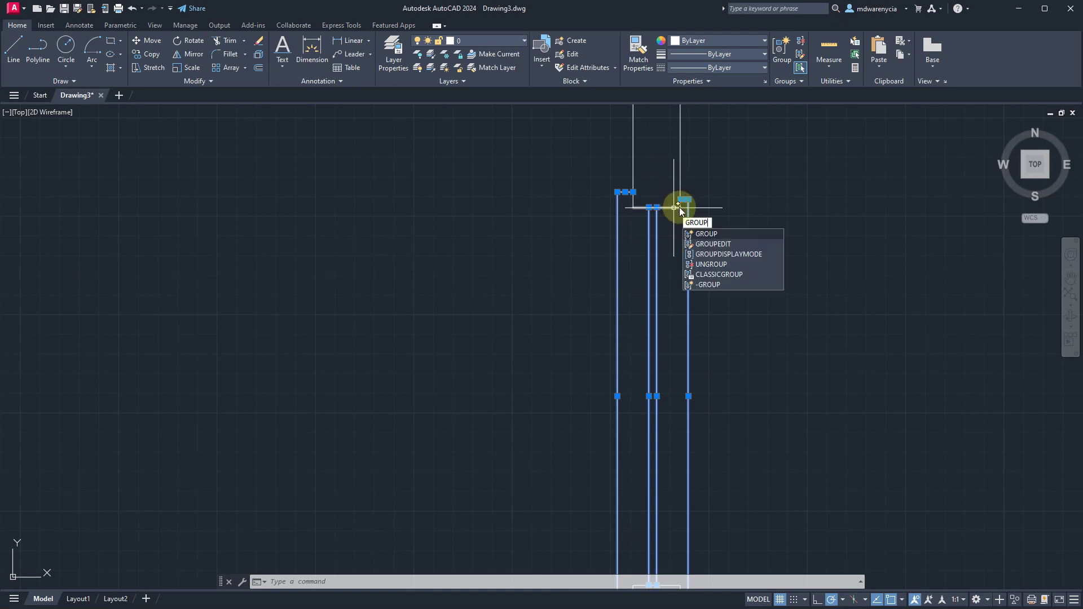
{"action": "key", "text": "Return"}
Step: Assign both grouped window symbols, in the lower and left walls, to the Windows layer
{"action": "scroll", "coordinate": [679, 206], "scroll_direction": "down", "scroll_amount": 4}
{"action": "left_click", "coordinate": [699, 302]}
{"action": "left_click", "coordinate": [633, 307]}
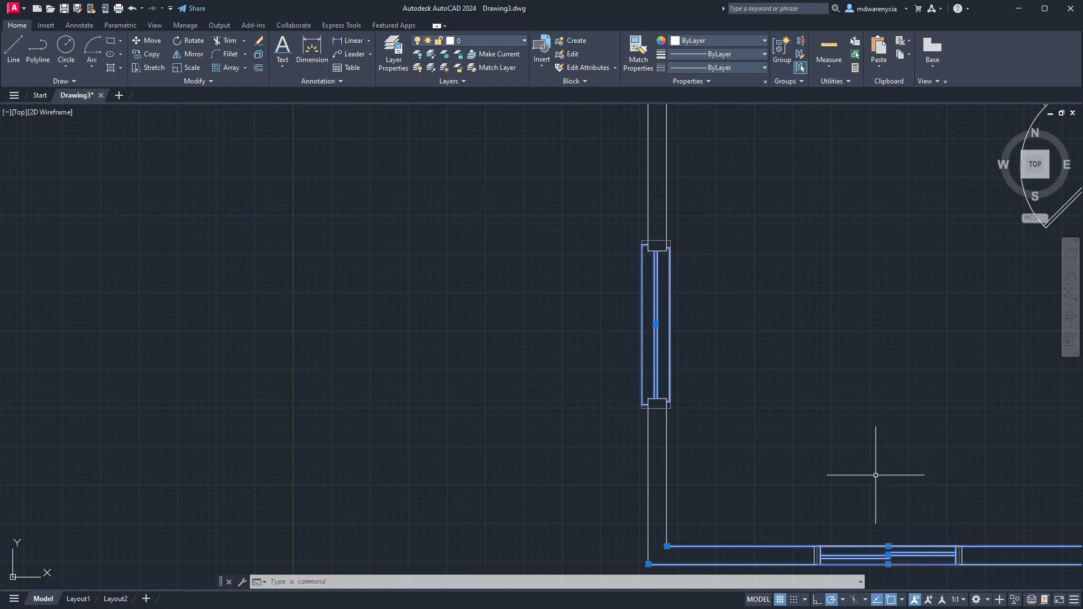
{"action": "key", "text": "Escape"}
{"action": "left_click", "coordinate": [903, 556]}
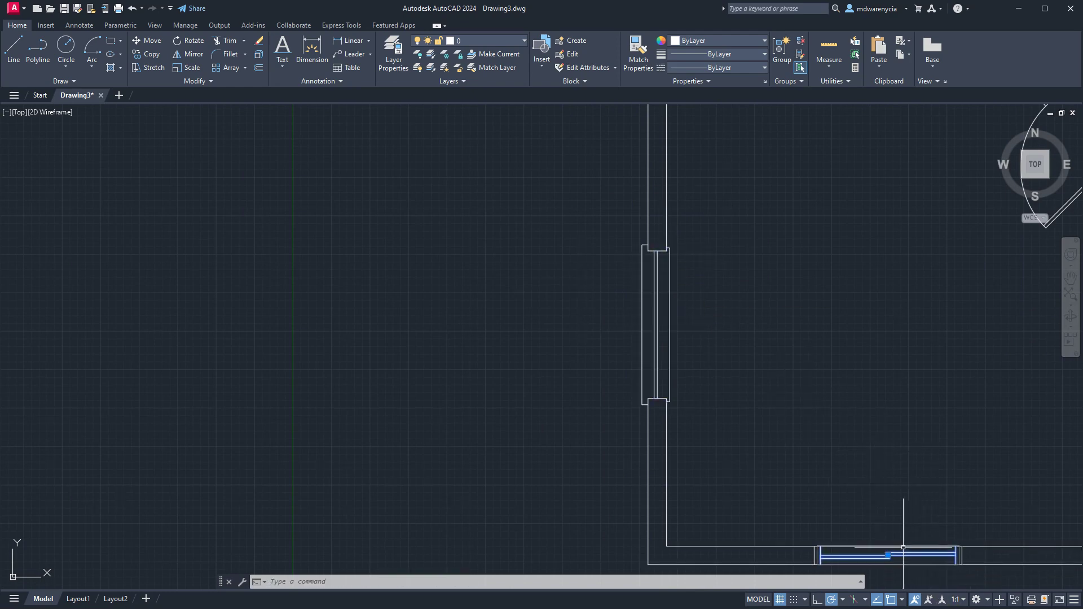
{"action": "left_click", "coordinate": [668, 287]}
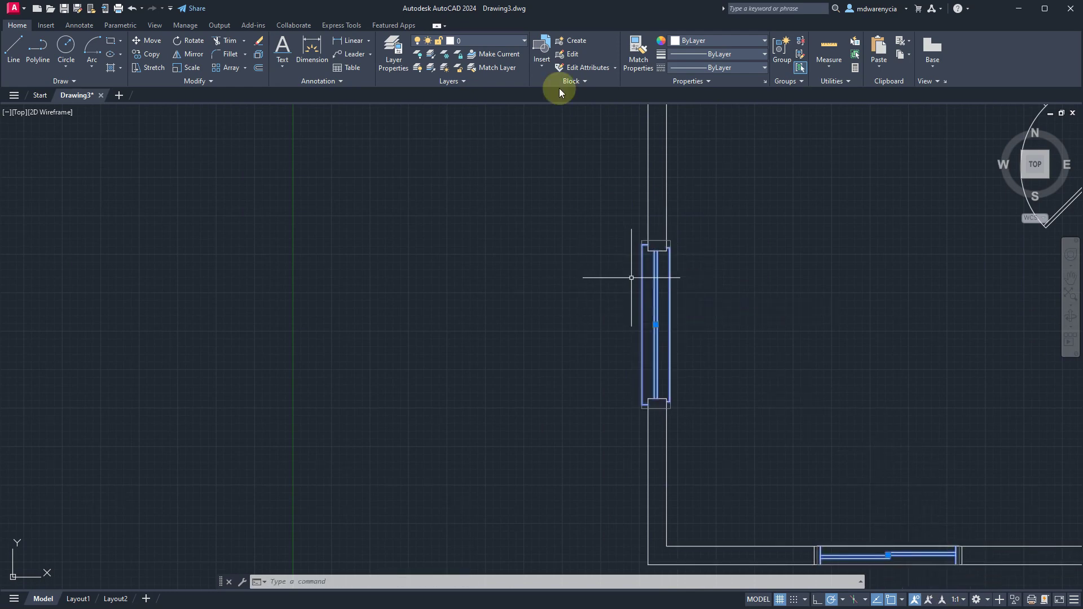
{"action": "left_click", "coordinate": [499, 41]}
{"action": "left_click", "coordinate": [473, 108]}
{"action": "key", "text": "Escape"}
Step: Set the Doors layer's color to red, index color 10
{"action": "left_click", "coordinate": [390, 52]}
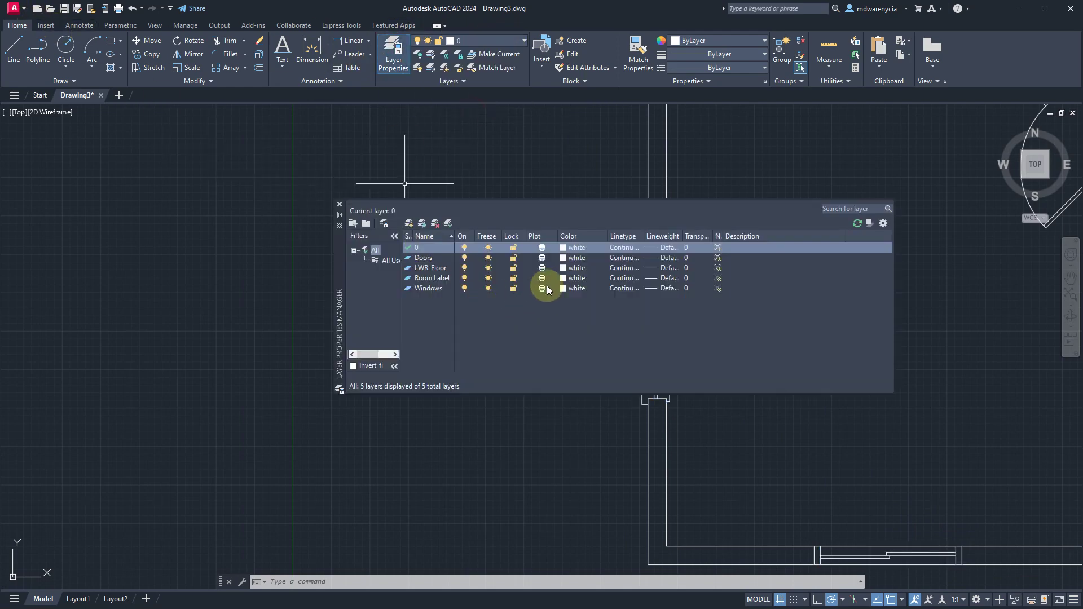
{"action": "left_click", "coordinate": [563, 258]}
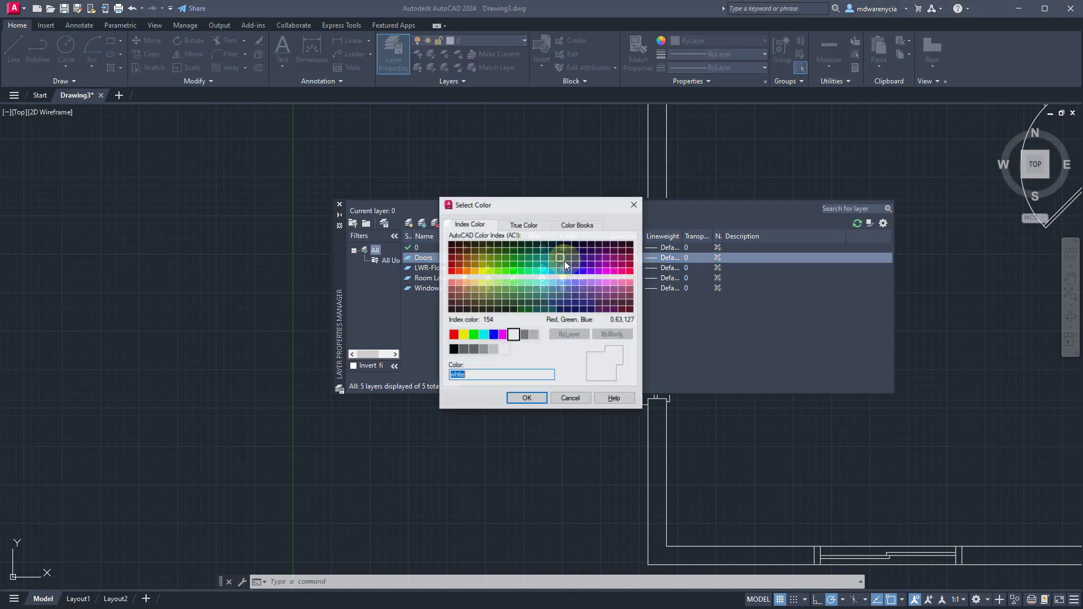
{"action": "left_click", "coordinate": [452, 271]}
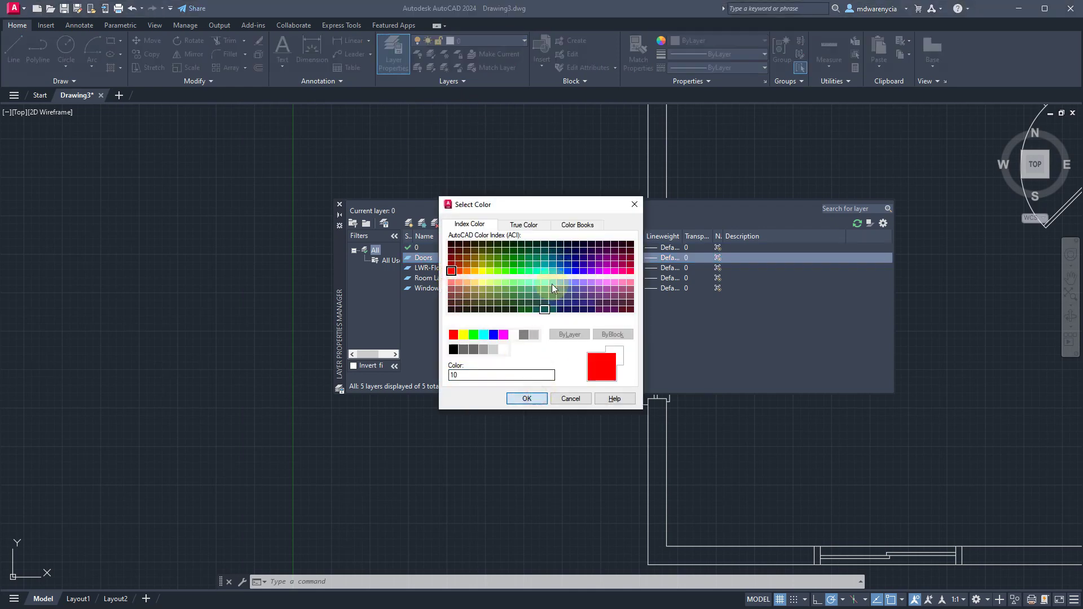
{"action": "left_click", "coordinate": [526, 403]}
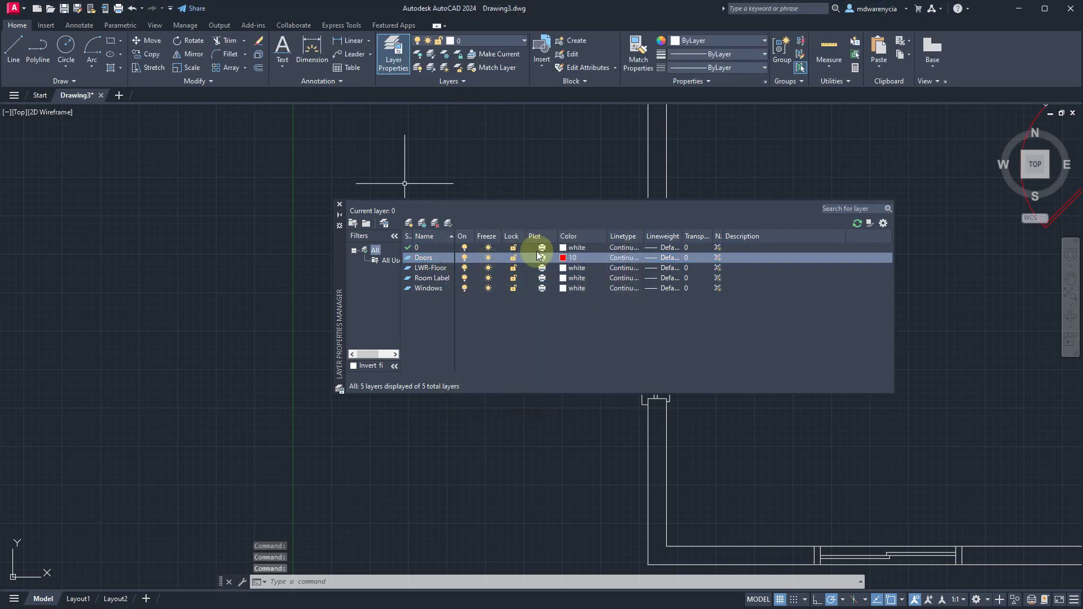
Step: Set the LWR-Floor layer's color to the light orange index color 31
{"action": "left_click", "coordinate": [562, 270]}
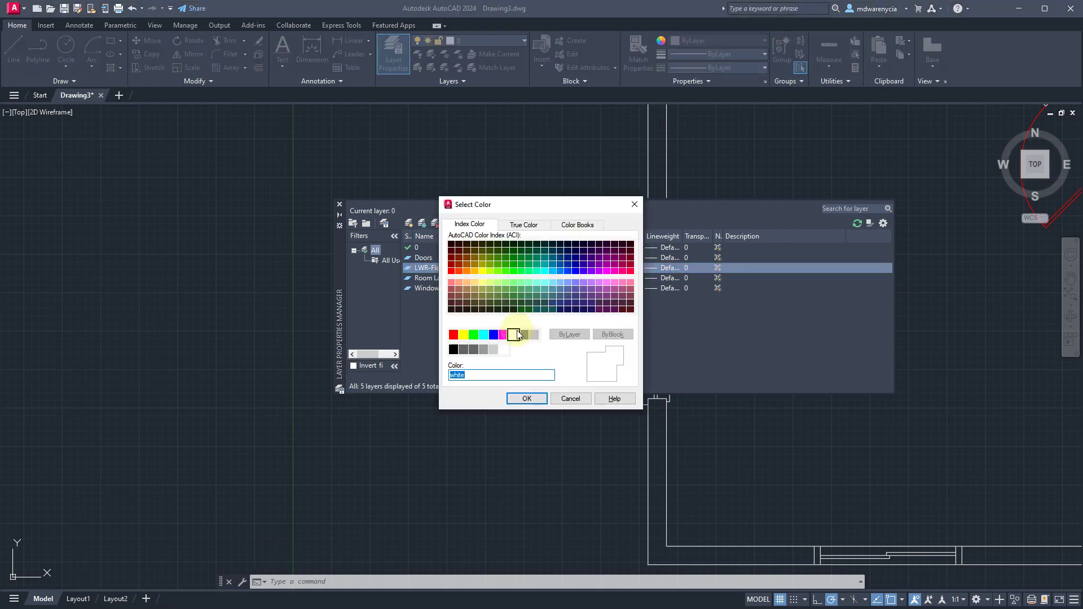
{"action": "left_click", "coordinate": [485, 288]}
{"action": "left_click", "coordinate": [482, 282]}
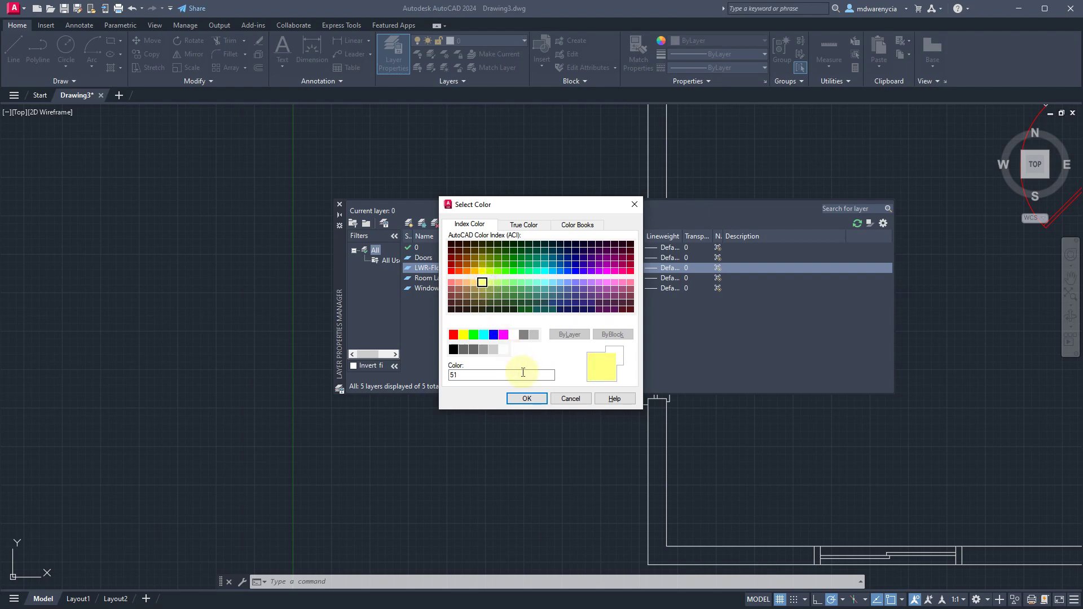
{"action": "left_click", "coordinate": [484, 290]}
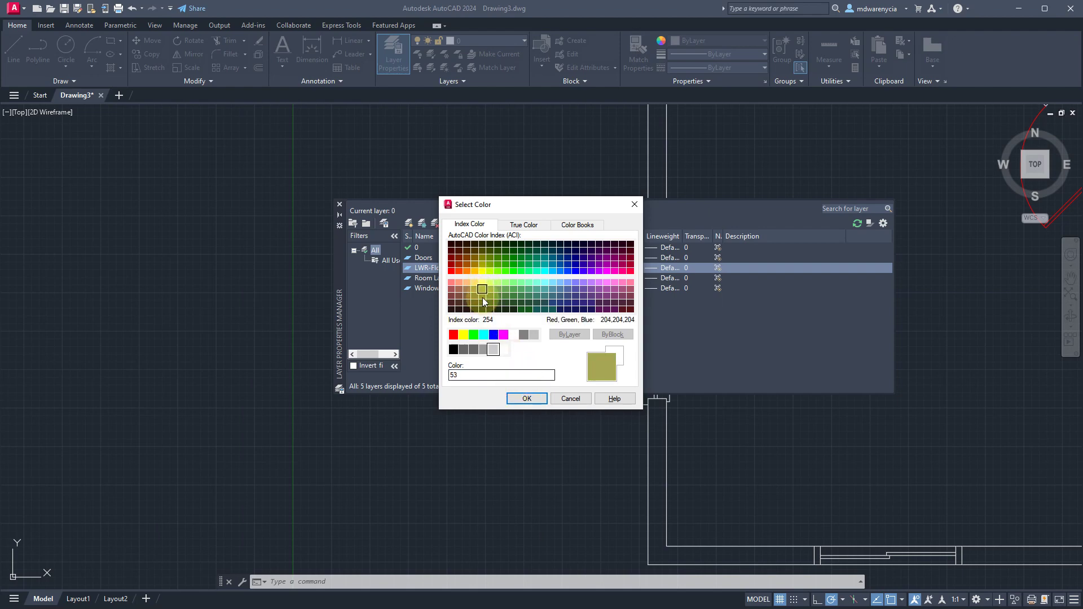
{"action": "left_click", "coordinate": [469, 288]}
{"action": "left_click", "coordinate": [526, 398]}
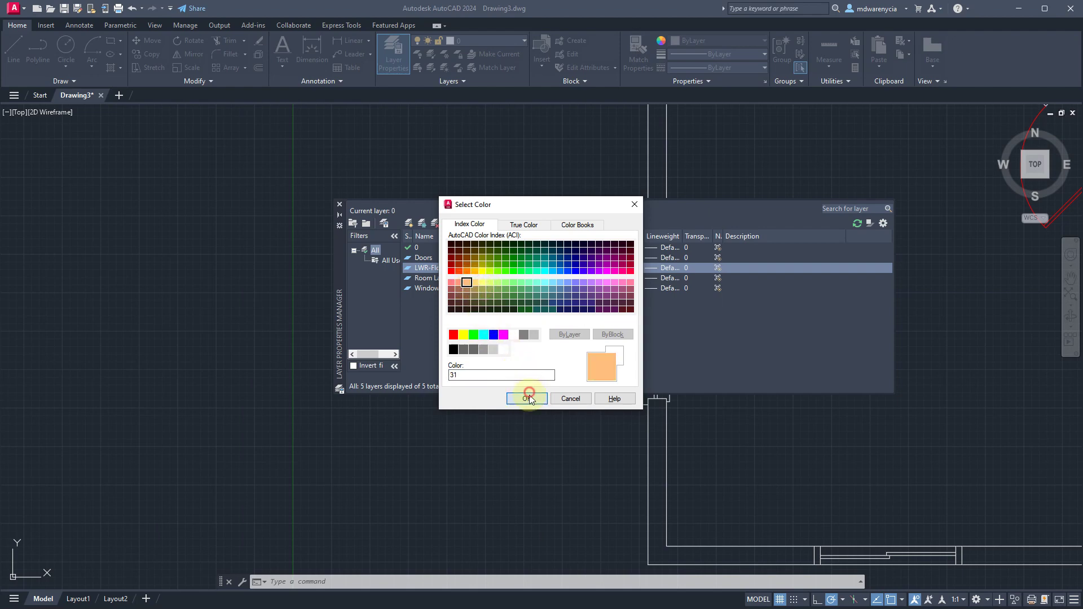
Step: Keep the Room Label layer's color white and set the Windows layer's color to blue
{"action": "left_click", "coordinate": [563, 278]}
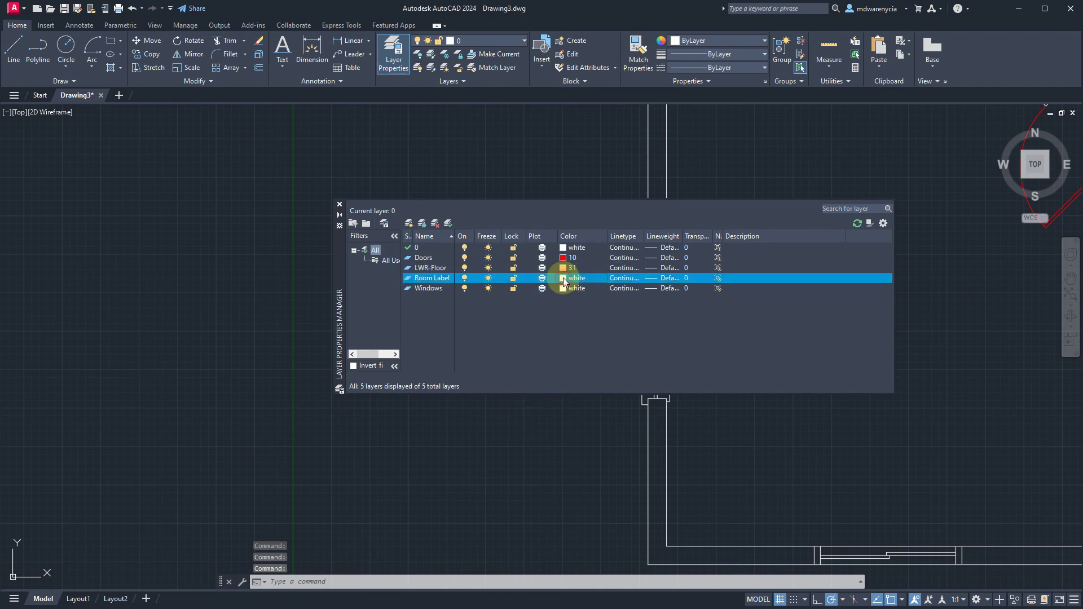
{"action": "left_click", "coordinate": [524, 398]}
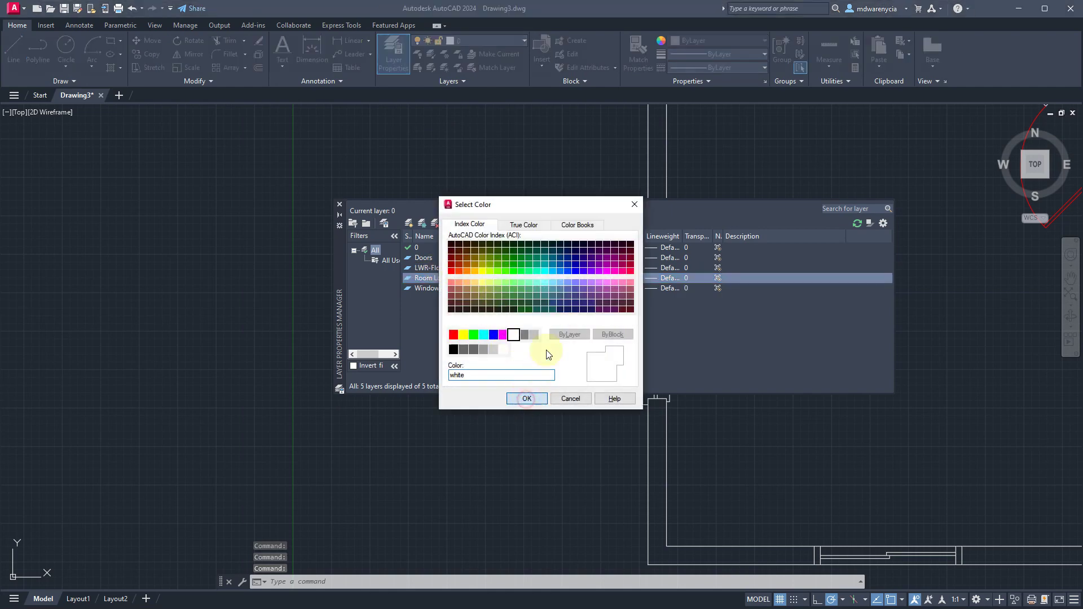
{"action": "left_click", "coordinate": [560, 291]}
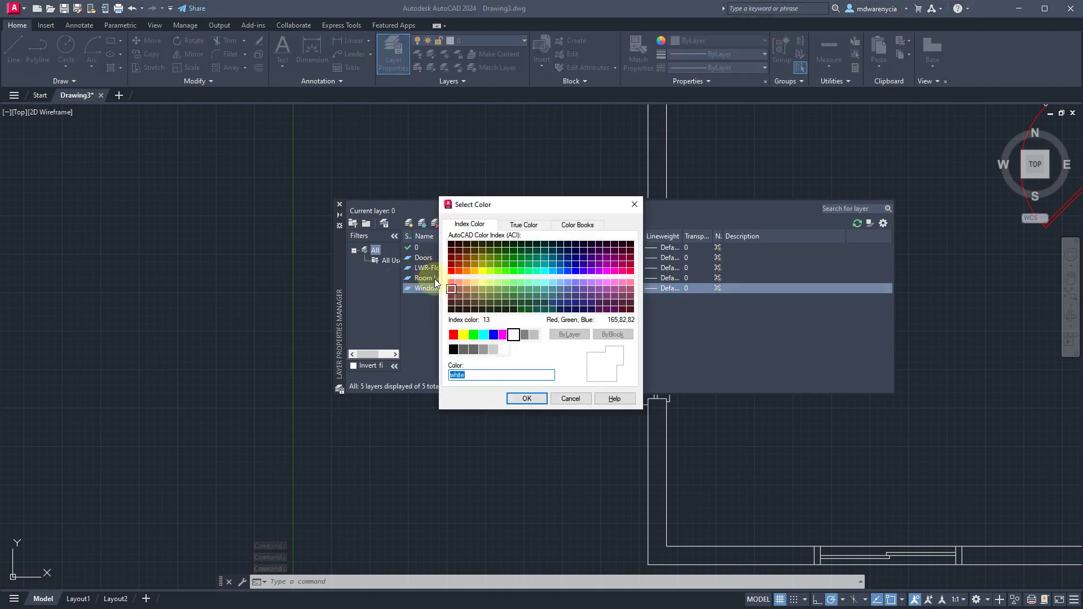
{"action": "left_click", "coordinate": [493, 334]}
{"action": "left_click", "coordinate": [526, 398]}
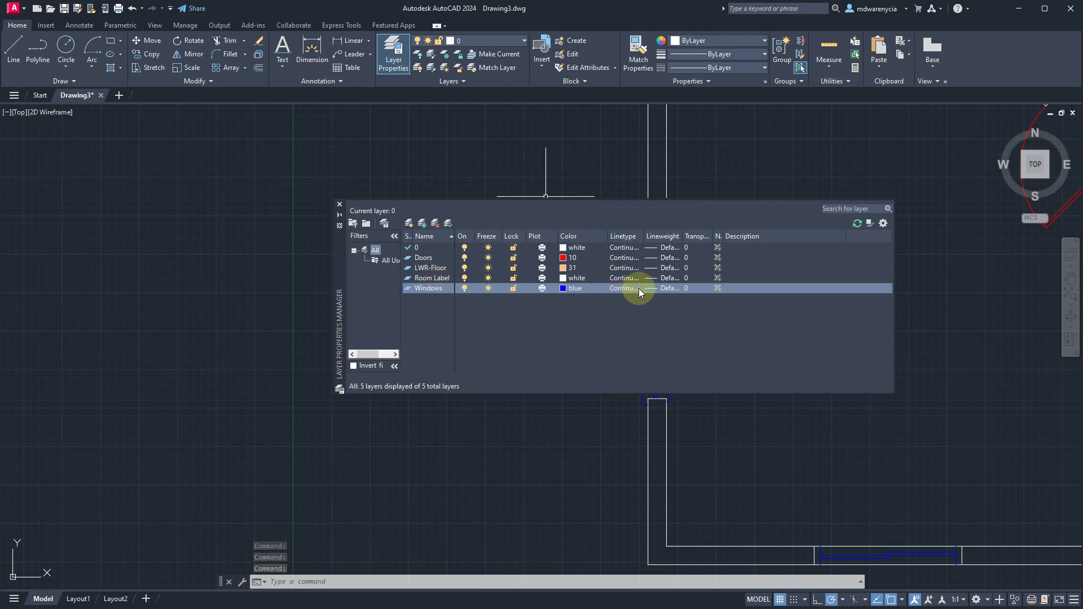
{"action": "left_click", "coordinate": [341, 214]}
{"action": "left_click", "coordinate": [339, 204]}
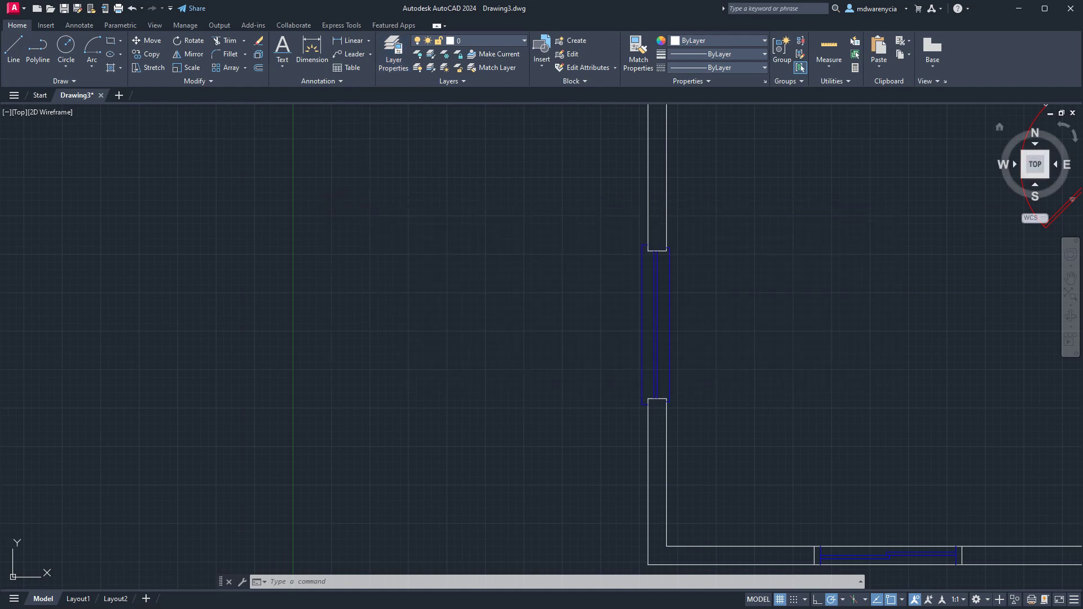
Step: Turn on Display Lineweight in the lineweight settings
{"action": "left_click", "coordinate": [912, 312]}
{"action": "key", "text": "Escape"}
{"action": "key", "text": "Escape"}
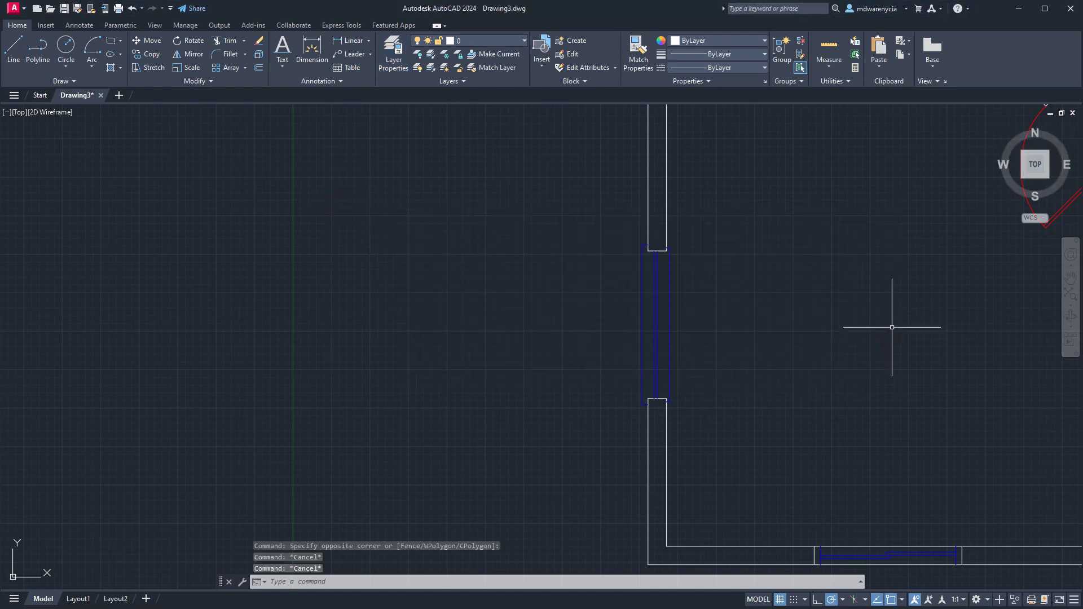
{"action": "type", "text": "LW"}
{"action": "key", "text": "Return"}
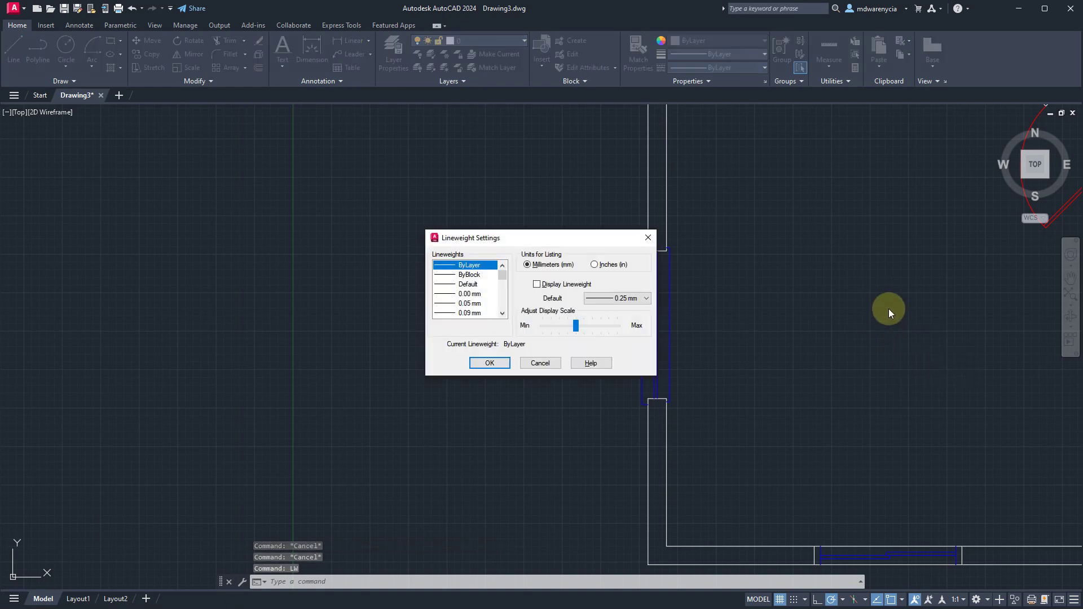
{"action": "left_click", "coordinate": [538, 284]}
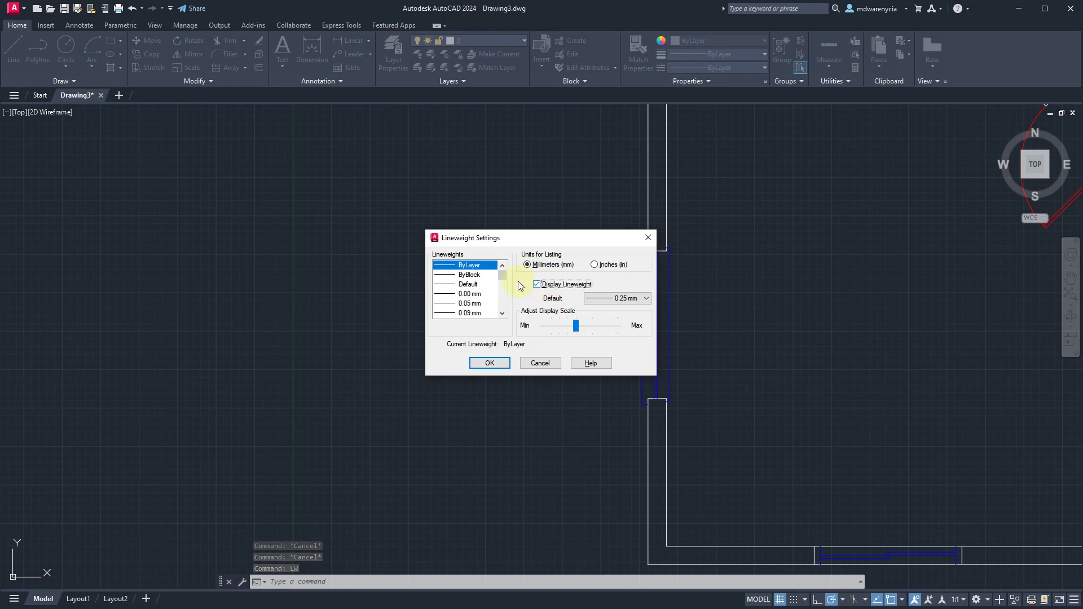
{"action": "left_click", "coordinate": [491, 362]}
Step: Run the LWDISPLAY command and accept the value ON
{"action": "middle_click_drag", "start_coordinate": [795, 380], "coordinate": [551, 358]}
{"action": "type", "text": "LW"}
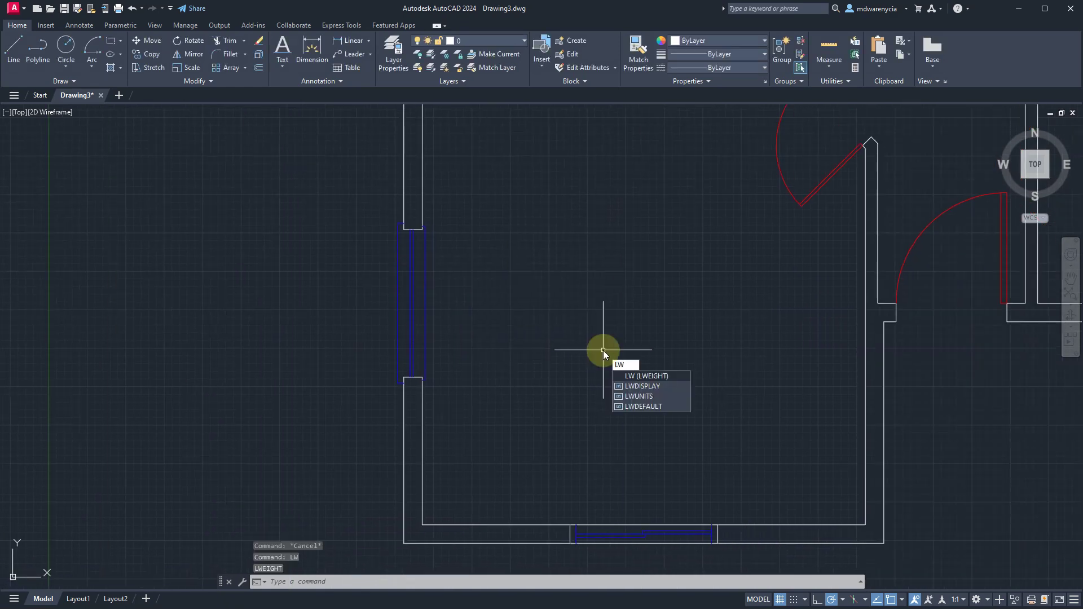
{"action": "key", "text": "Down"}
{"action": "key", "text": "Down"}
{"action": "key", "text": "Return"}
{"action": "key", "text": "Return"}
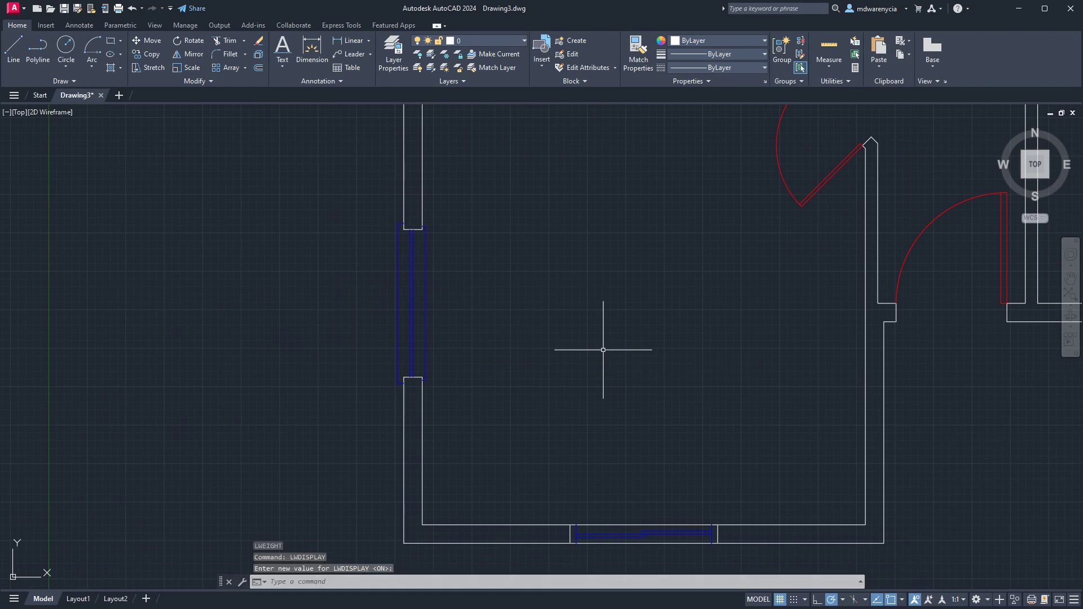
Step: Set the Doors layer's lineweight to 0.20 mm in the layer properties
{"action": "scroll", "coordinate": [603, 350], "scroll_direction": "down", "scroll_amount": 6}
{"action": "key", "text": "Escape"}
{"action": "key", "text": "Escape"}
{"action": "left_click", "coordinate": [468, 197]}
{"action": "key", "text": "Escape"}
{"action": "left_click", "coordinate": [500, 44]}
{"action": "left_click", "coordinate": [391, 48]}
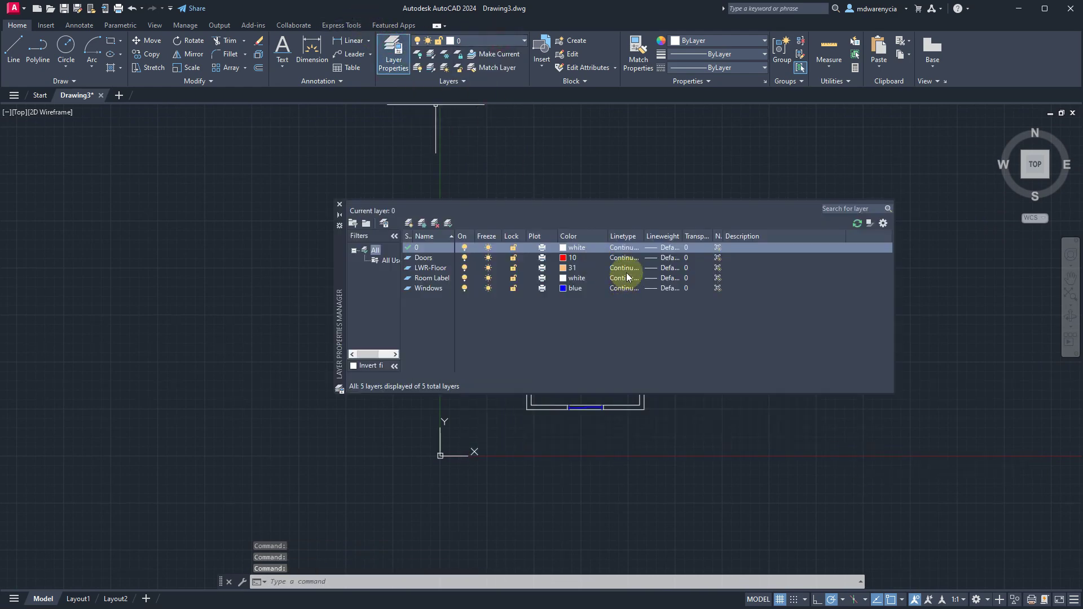
{"action": "left_click", "coordinate": [668, 258]}
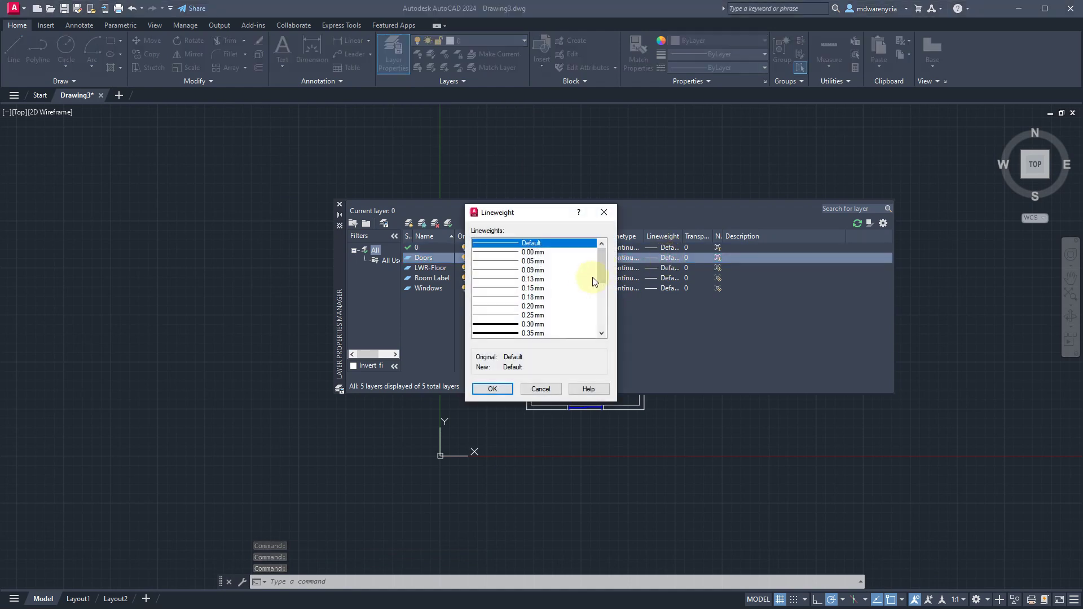
{"action": "left_click", "coordinate": [534, 307]}
{"action": "left_click", "coordinate": [494, 389]}
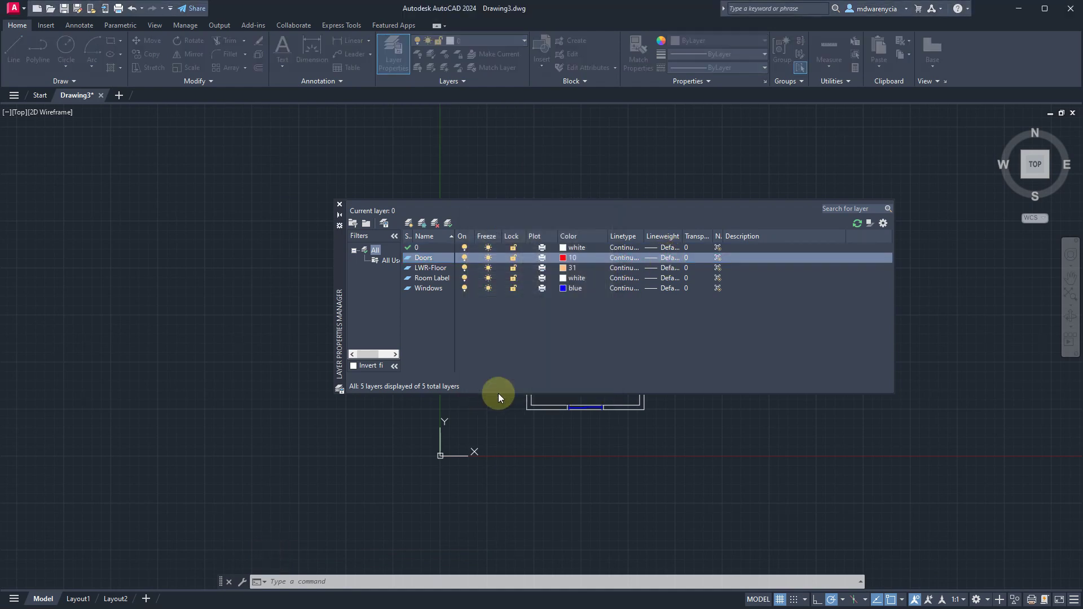
Step: Set the lineweight of the LWR-Floor, Room Label and Windows layers to 0.20 mm
{"action": "left_click", "coordinate": [663, 268]}
{"action": "left_click", "coordinate": [533, 306]}
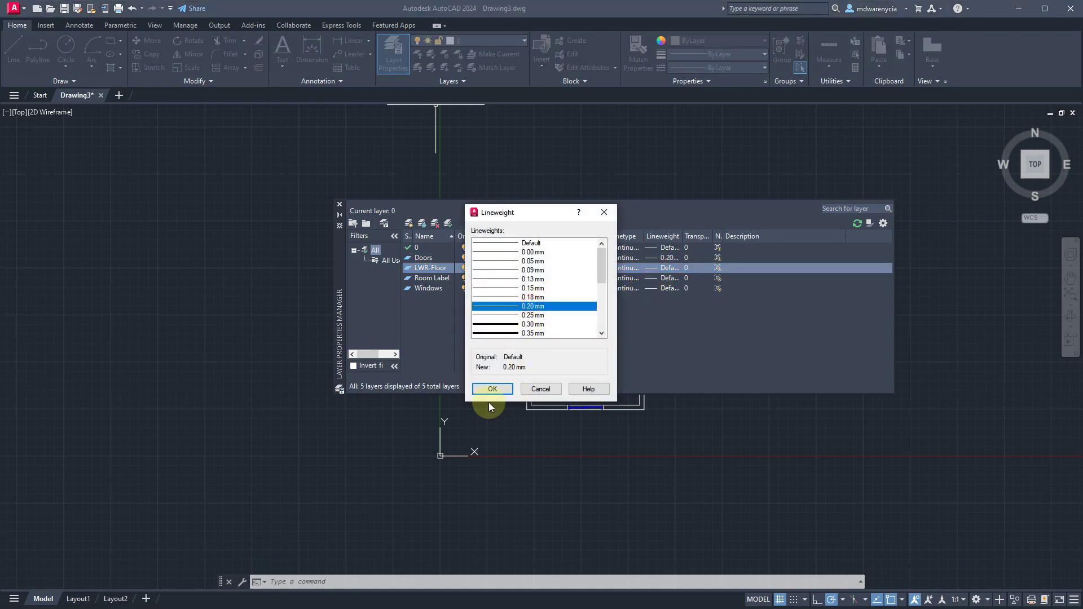
{"action": "left_click", "coordinate": [649, 281]}
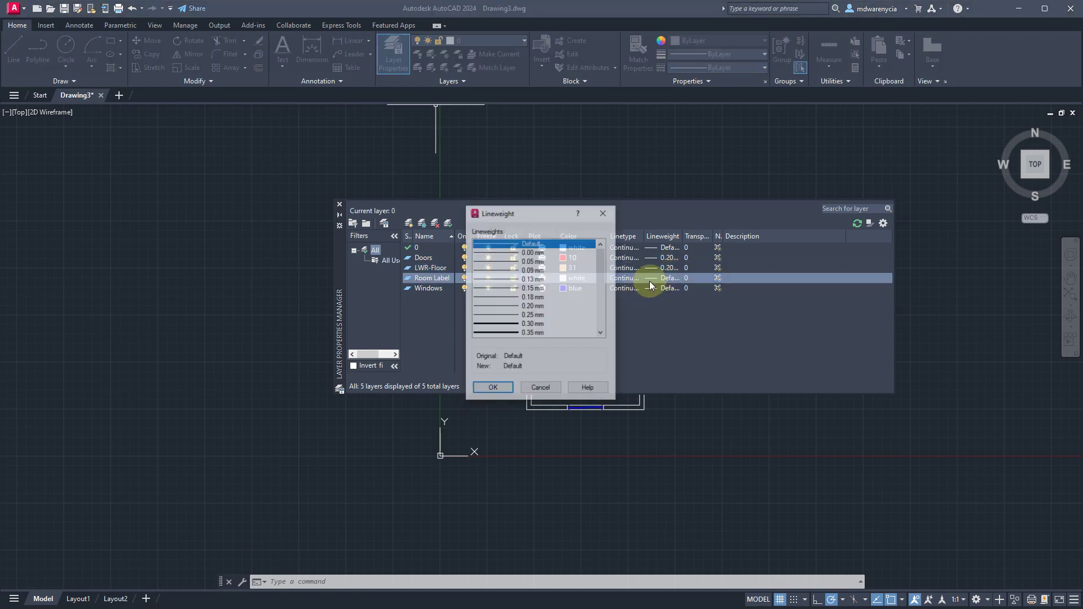
{"action": "left_click", "coordinate": [508, 306]}
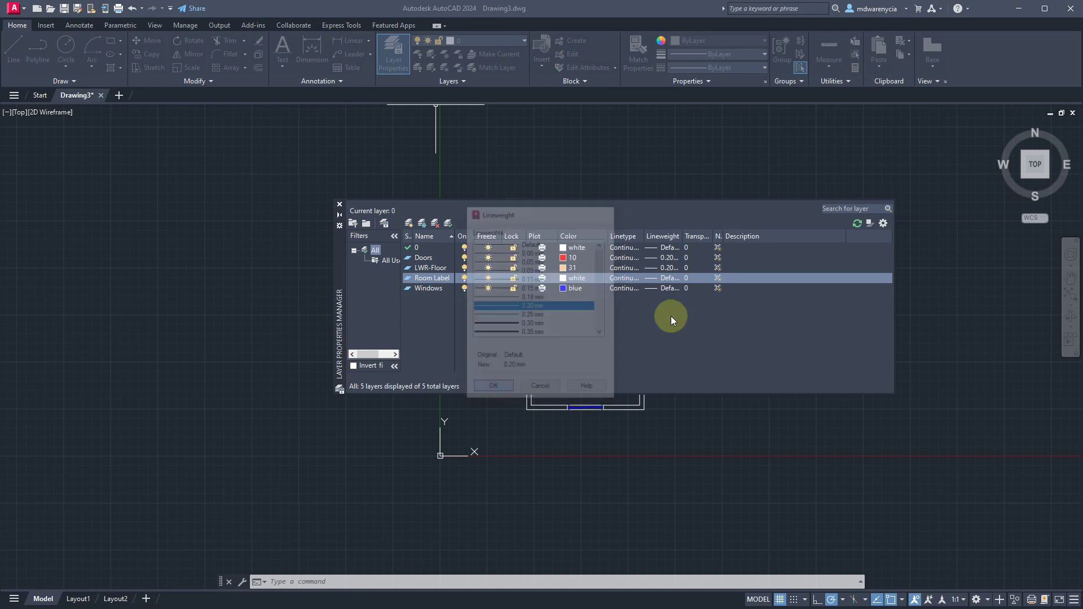
{"action": "left_click", "coordinate": [663, 288]}
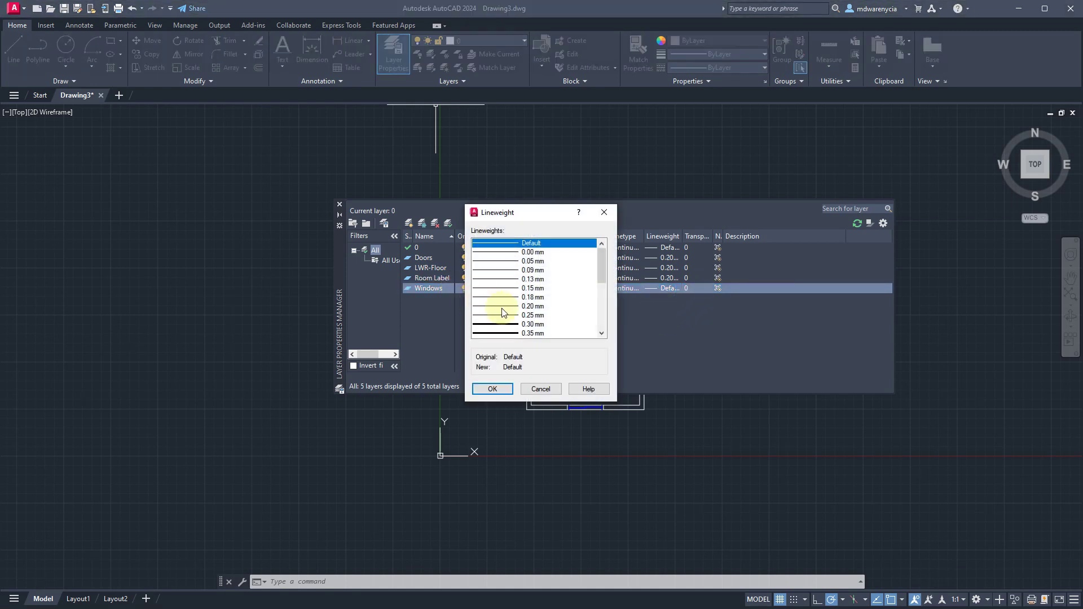
{"action": "left_click", "coordinate": [504, 306]}
{"action": "left_click", "coordinate": [502, 390]}
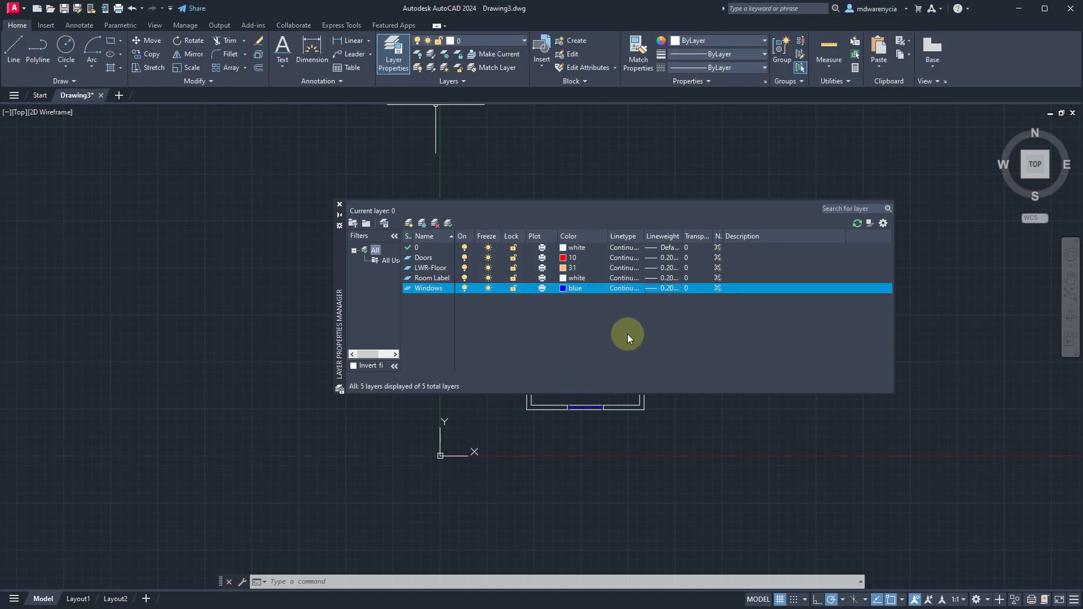
Step: Examine the wall, door and window lineweights on Layout1 with the layer manager closed, and return to model space
{"action": "scroll", "coordinate": [614, 429], "scroll_direction": "up", "scroll_amount": 5}
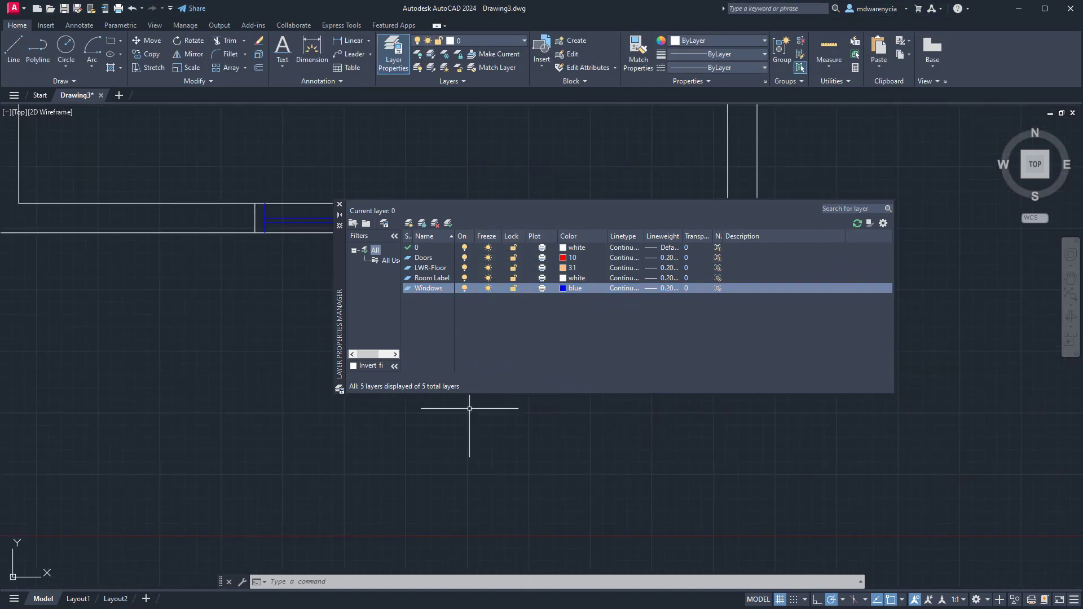
{"action": "left_click", "coordinate": [78, 598]}
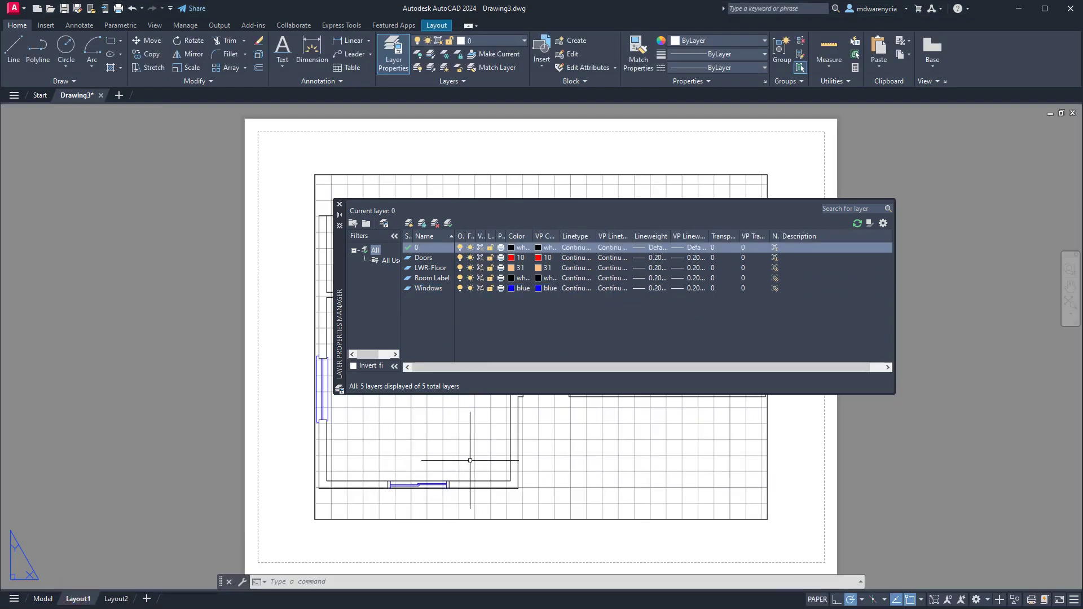
{"action": "scroll", "coordinate": [476, 458], "scroll_direction": "up", "scroll_amount": 5}
{"action": "scroll", "coordinate": [475, 458], "scroll_direction": "down", "scroll_amount": 3}
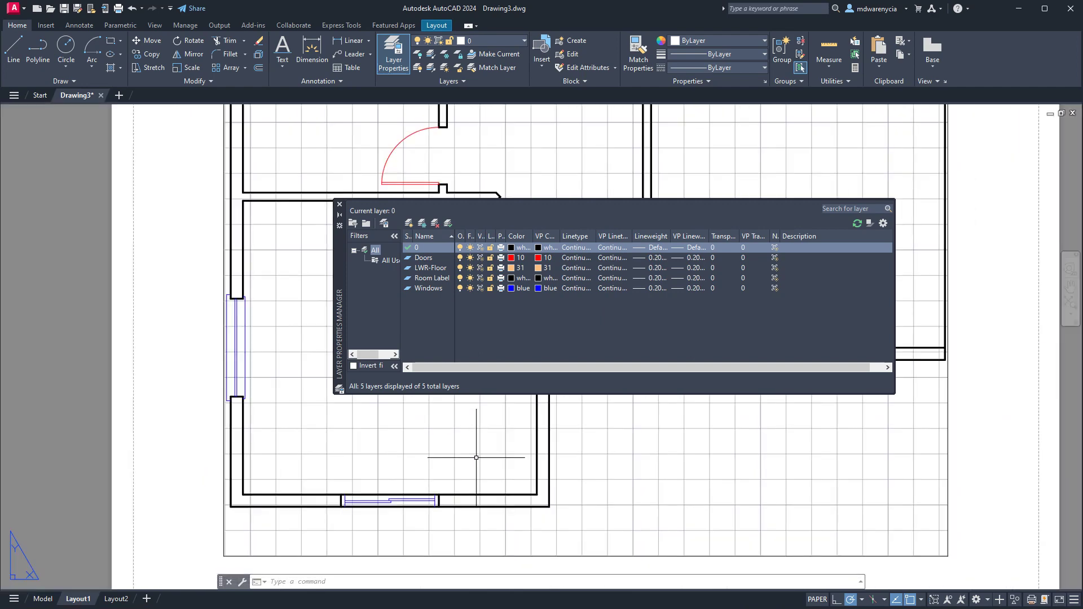
{"action": "left_click", "coordinate": [339, 204]}
{"action": "scroll", "coordinate": [350, 213], "scroll_direction": "down", "scroll_amount": 5}
{"action": "scroll", "coordinate": [445, 260], "scroll_direction": "up", "scroll_amount": 6}
{"action": "scroll", "coordinate": [471, 296], "scroll_direction": "down", "scroll_amount": 6}
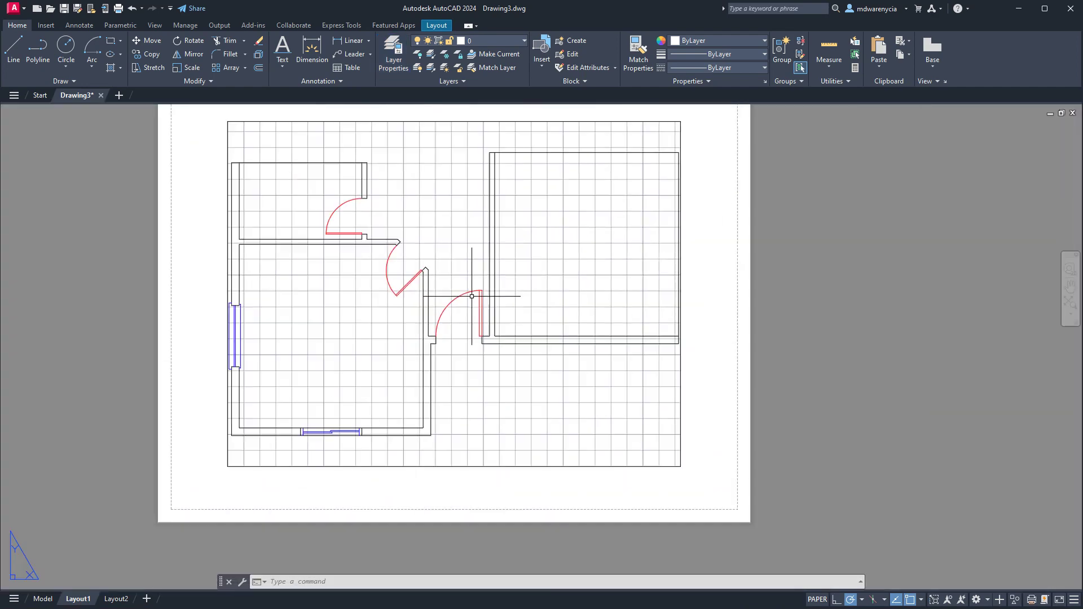
{"action": "scroll", "coordinate": [371, 276], "scroll_direction": "up", "scroll_amount": 4}
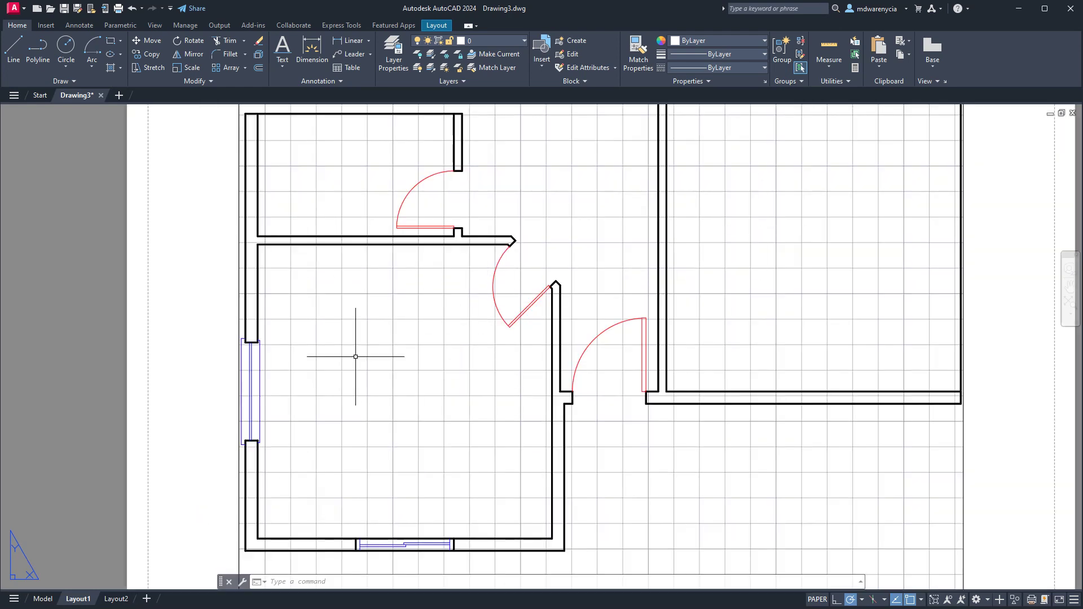
{"action": "left_click", "coordinate": [43, 599]}
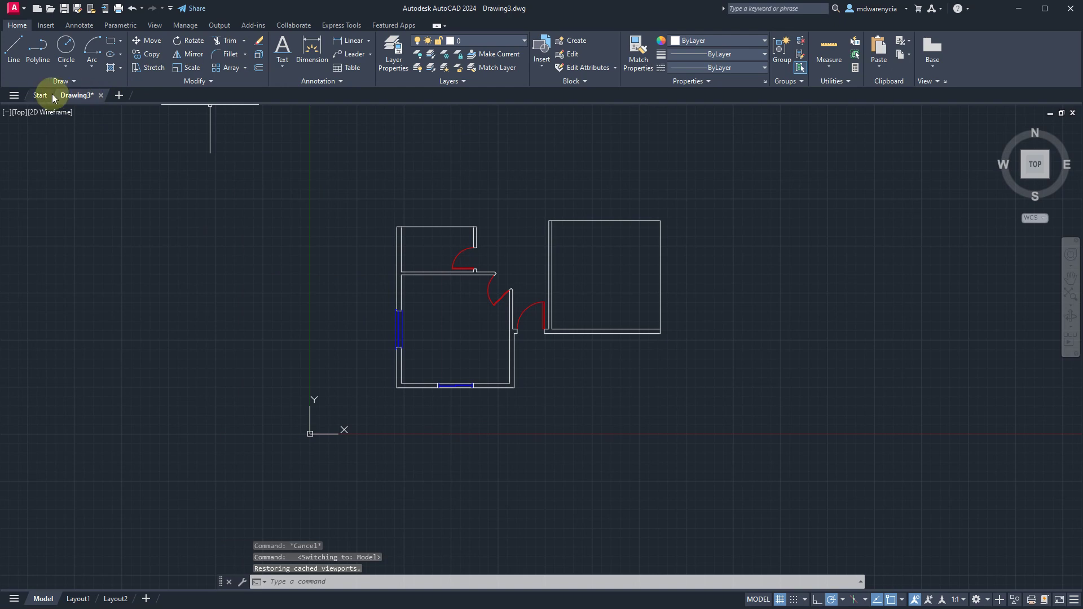
Step: Create a new text style named Room Labels based on the Annotative style
{"action": "left_click", "coordinate": [82, 26]}
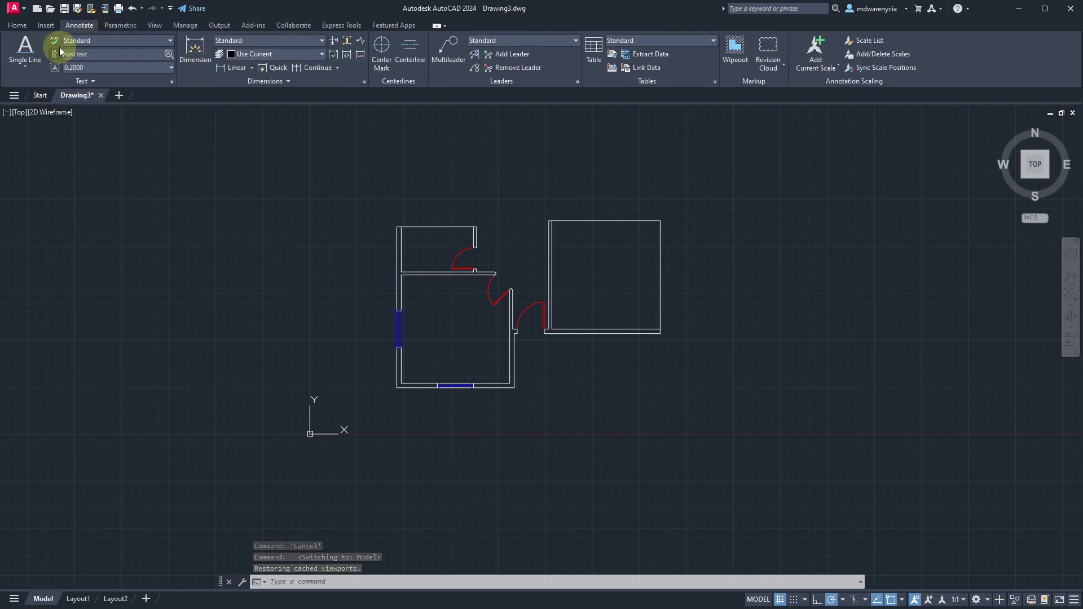
{"action": "left_click", "coordinate": [92, 40]}
{"action": "left_click", "coordinate": [25, 63]}
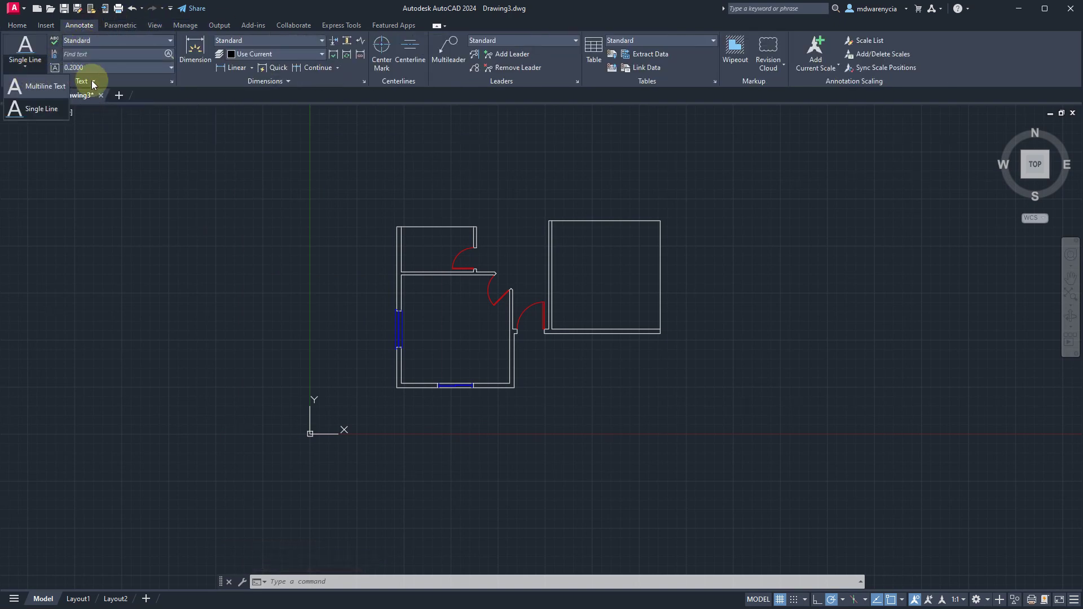
{"action": "left_click", "coordinate": [93, 83]}
{"action": "left_click", "coordinate": [90, 44]}
{"action": "left_click", "coordinate": [87, 86]}
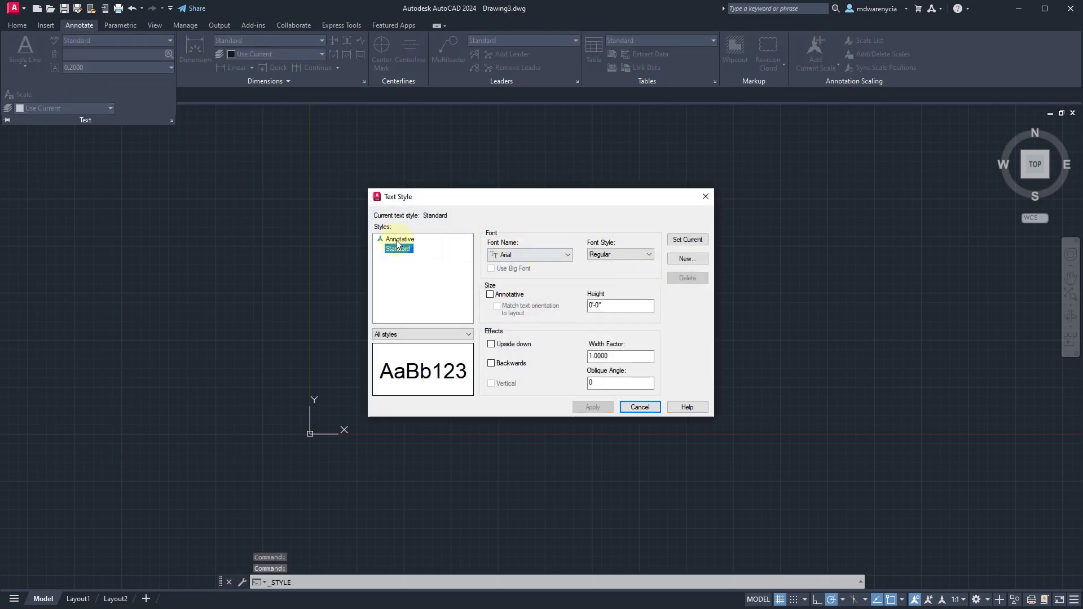
{"action": "left_click", "coordinate": [394, 251]}
{"action": "left_click", "coordinate": [400, 240]}
{"action": "left_click", "coordinate": [687, 259]}
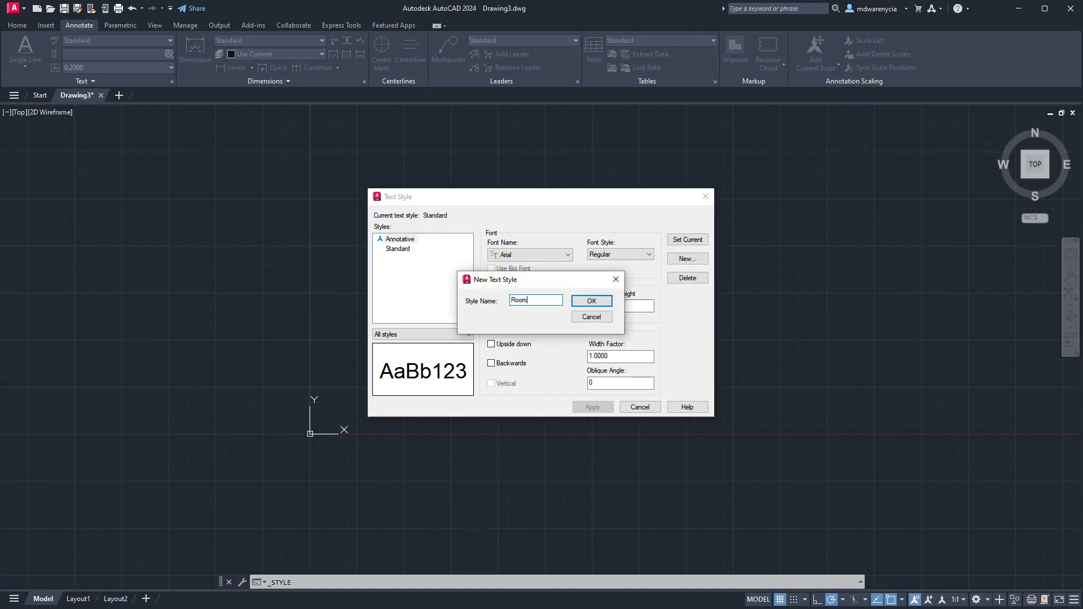
{"action": "type", "text": "Room Labels"}
{"action": "key", "text": "Return"}
Step: Give the Room Labels style the CityBlueprint font and a 1/4" paper text height, keeping it annotative, and apply it
{"action": "left_click", "coordinate": [530, 255]}
{"action": "scroll", "coordinate": [526, 361], "scroll_direction": "down", "scroll_amount": 1}
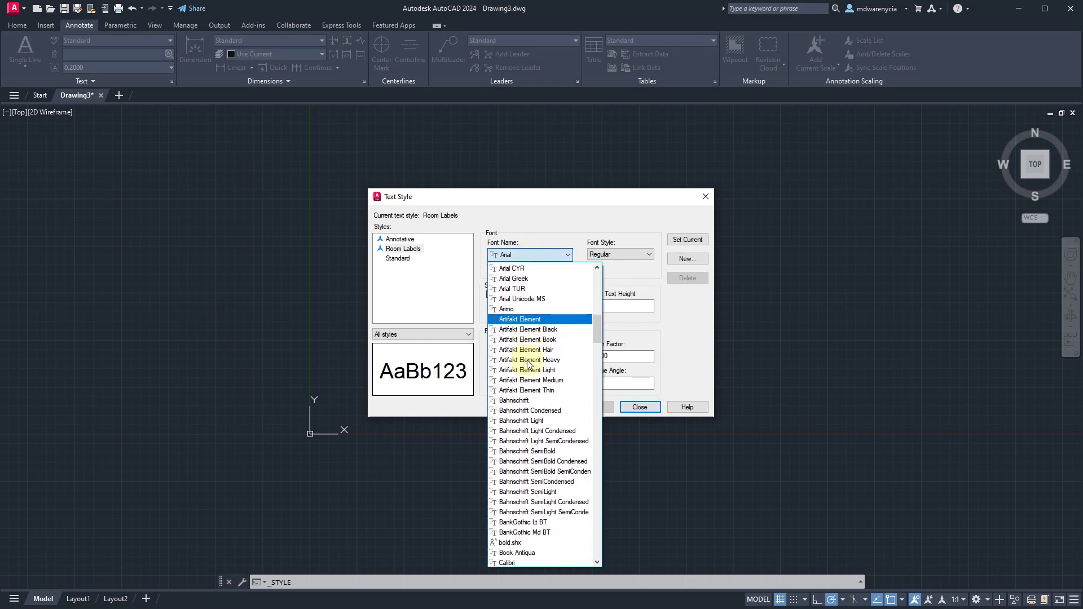
{"action": "type", "text": "city"}
{"action": "key", "text": "Return"}
{"action": "left_click", "coordinate": [614, 305]}
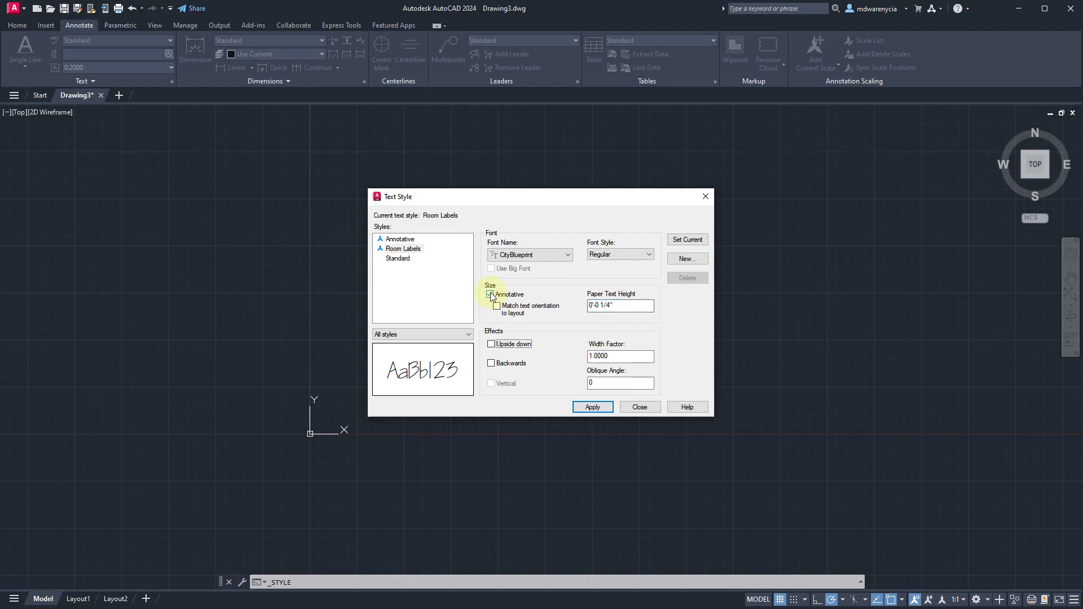
{"action": "left_click", "coordinate": [580, 407]}
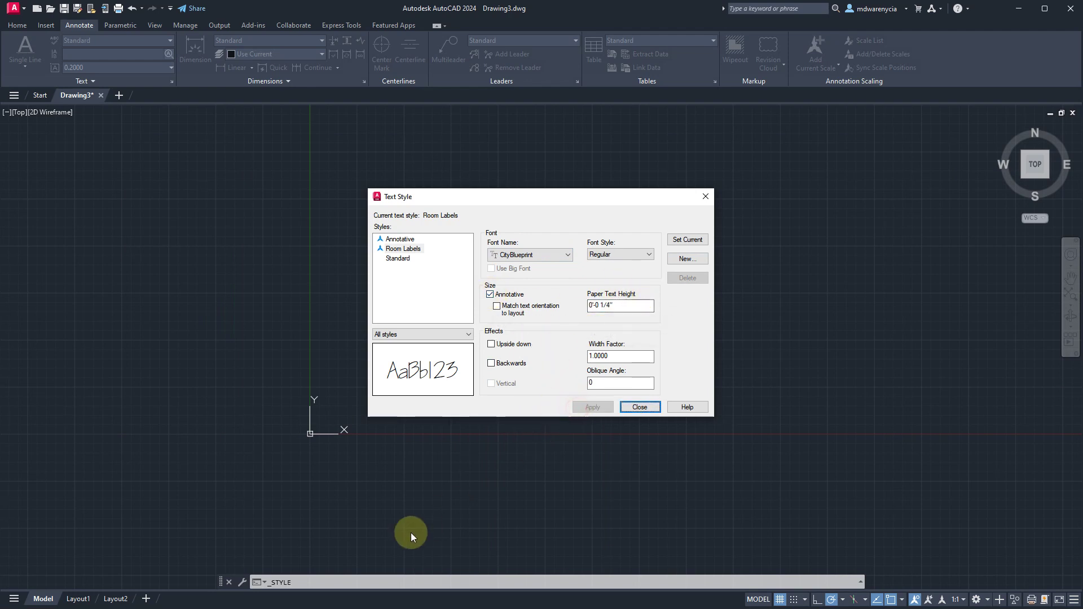
{"action": "left_click", "coordinate": [632, 408]}
Step: Place center-justified single-line text reading HOME OFFICE I in the middle of the room with the two windows, at rotation 0
{"action": "scroll", "coordinate": [363, 243], "scroll_direction": "up", "scroll_amount": 5}
{"action": "left_click", "coordinate": [25, 48]}
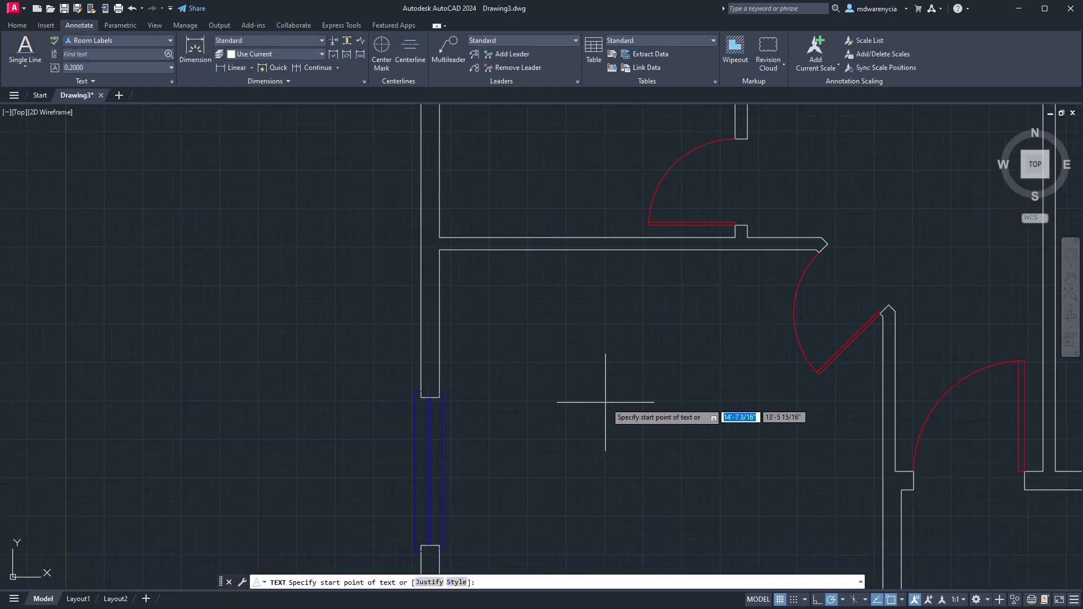
{"action": "type", "text": "j"}
{"action": "key", "text": "Return"}
{"action": "type", "text": "c"}
{"action": "key", "text": "Return"}
{"action": "middle_click_drag", "start_coordinate": [663, 459], "coordinate": [639, 321]}
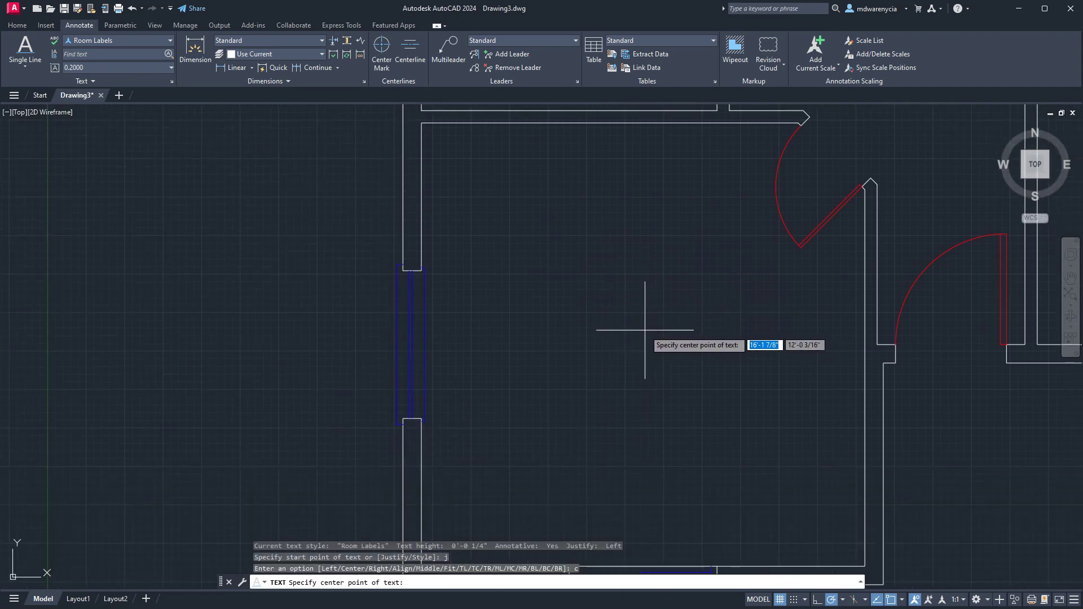
{"action": "left_click", "coordinate": [644, 330]}
{"action": "left_click", "coordinate": [806, 332]}
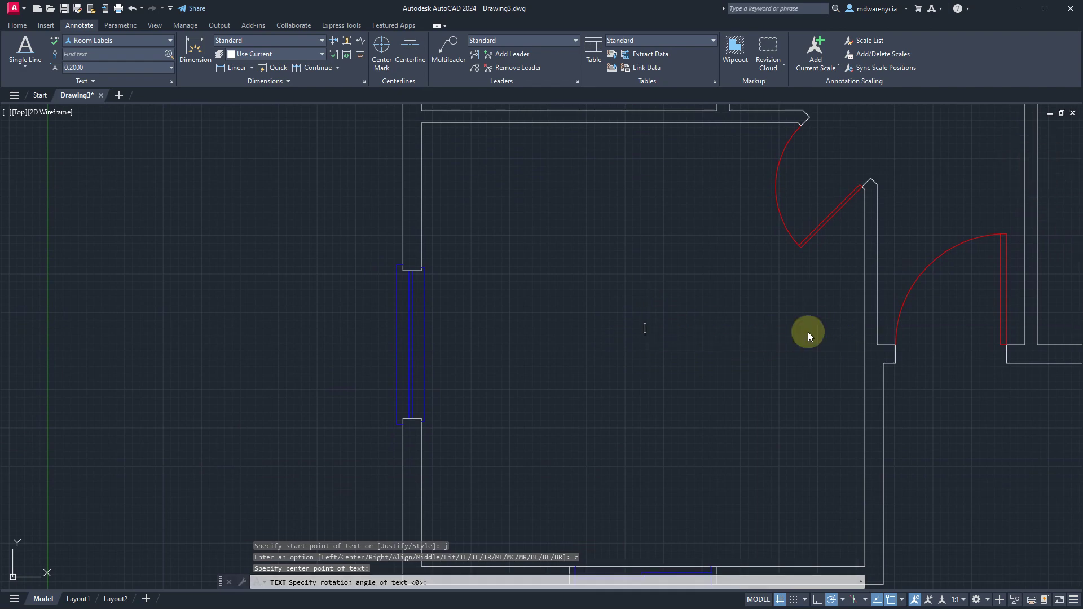
{"action": "type", "text": "HOME OFFICE"}
{"action": "key", "text": "Return"}
{"action": "key", "text": "Return"}
Step: Set the annotation scale to 1/4" = 1'-0" and add this scale to the HOME OFFICE I text
{"action": "left_click", "coordinate": [752, 357]}
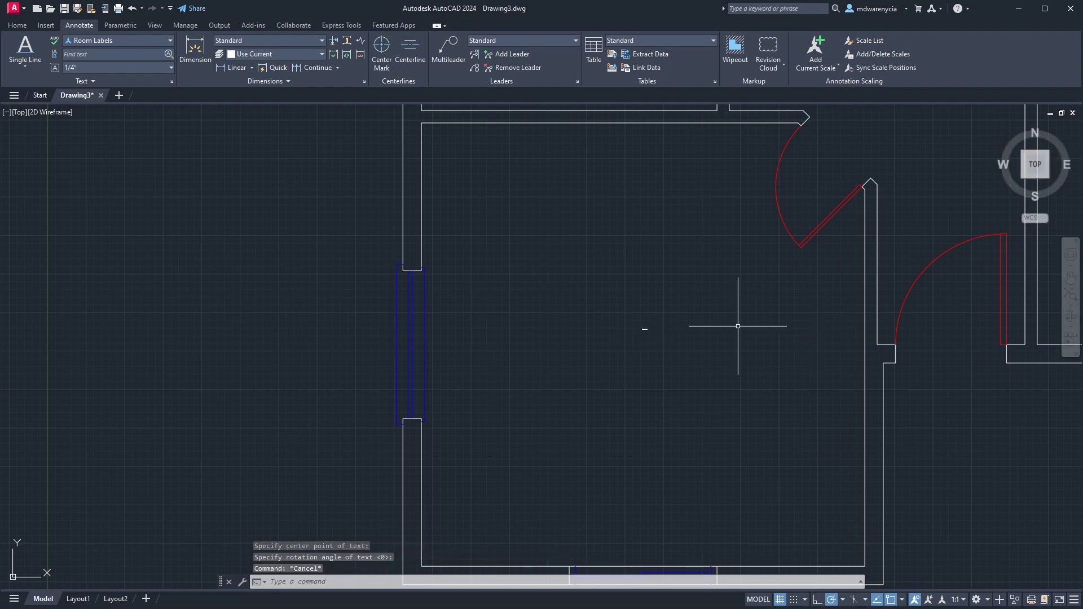
{"action": "left_click", "coordinate": [541, 235]}
{"action": "left_click", "coordinate": [953, 602]}
{"action": "left_click", "coordinate": [980, 547]}
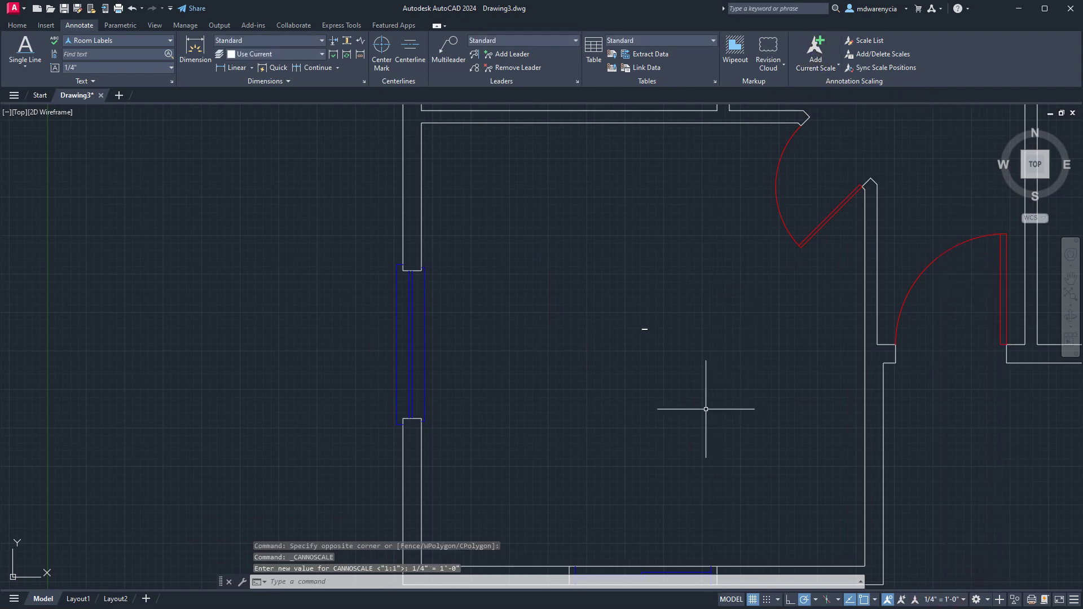
{"action": "left_click", "coordinate": [815, 52]}
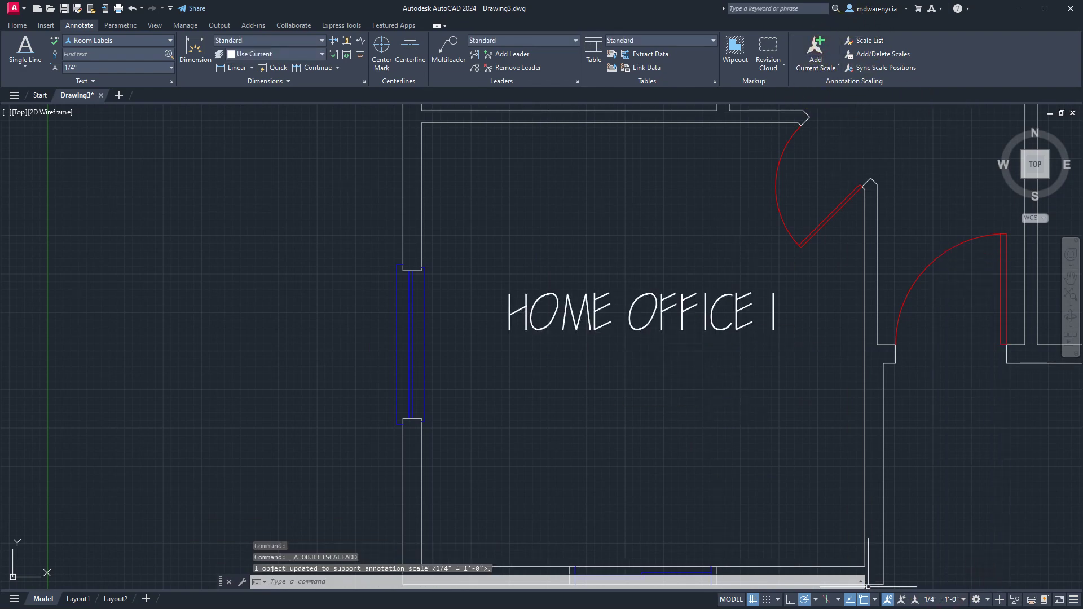
Step: Set the model space annotation scale back to 1:1 and clear the selection
{"action": "left_click", "coordinate": [948, 602]}
{"action": "left_click", "coordinate": [957, 255]}
{"action": "key", "text": "Escape"}
{"action": "key", "text": "Escape"}
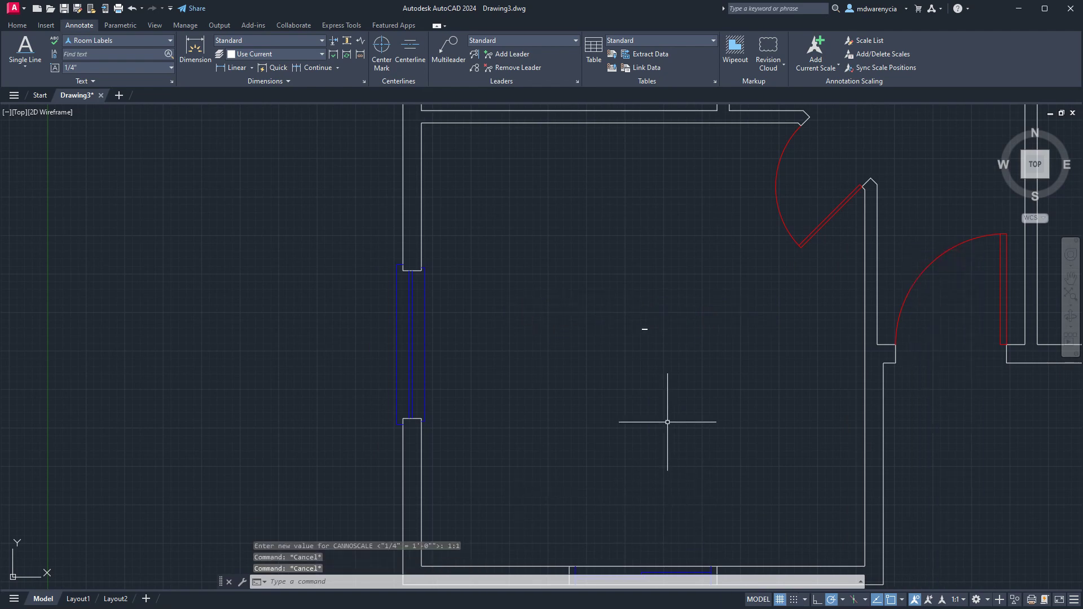
Step: Set the Layout1 viewport's scale to 1/4" = 1'-0" and return to paper space
{"action": "left_click", "coordinate": [17, 25]}
{"action": "left_click", "coordinate": [78, 599]}
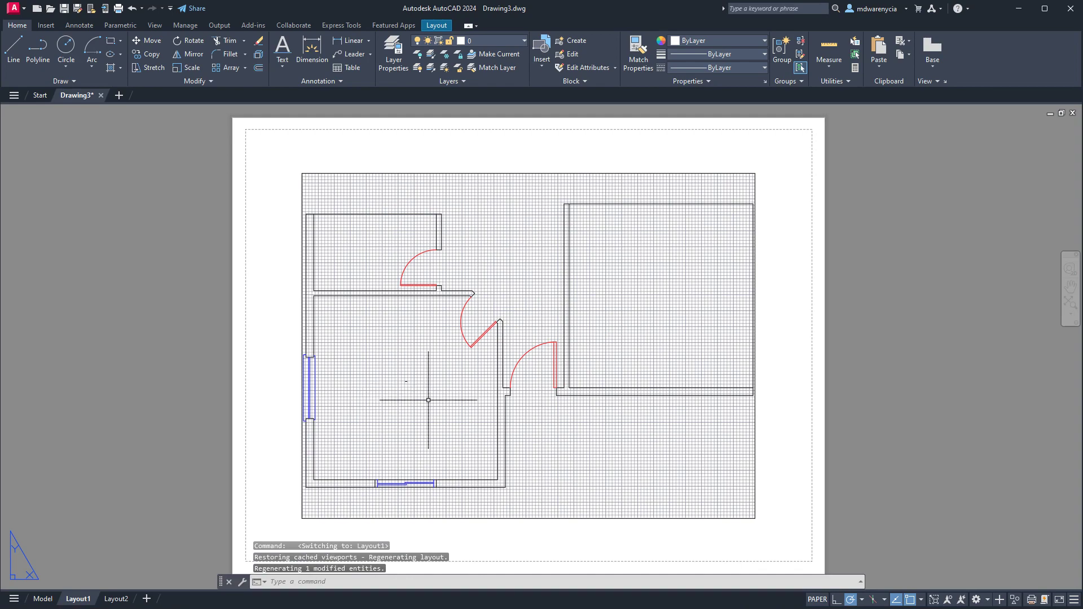
{"action": "scroll", "coordinate": [520, 419], "scroll_direction": "down", "scroll_amount": 6}
{"action": "double_click", "coordinate": [522, 407]}
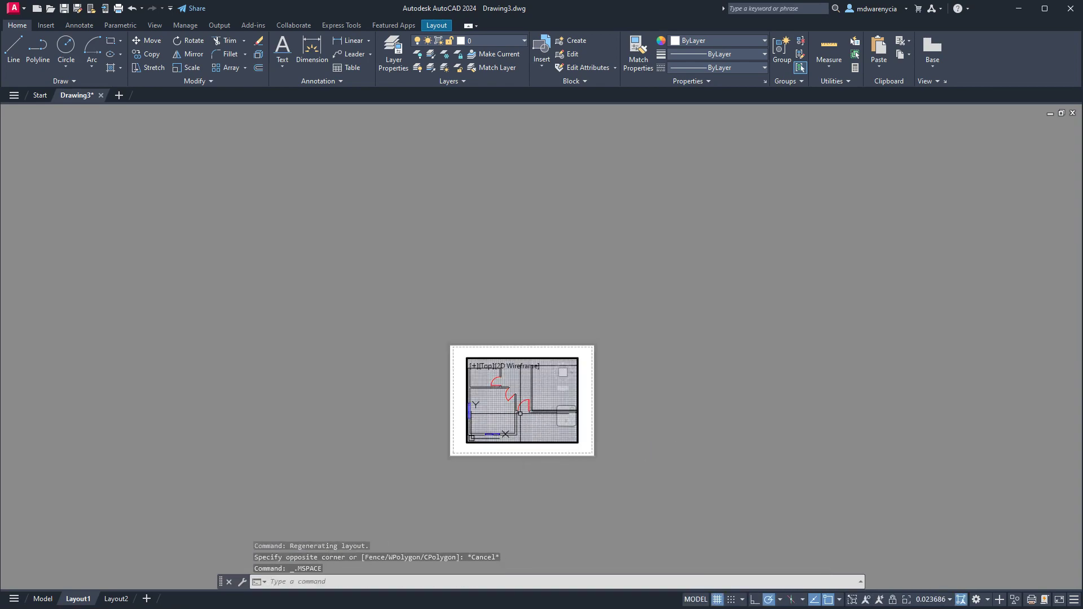
{"action": "left_click", "coordinate": [932, 600]}
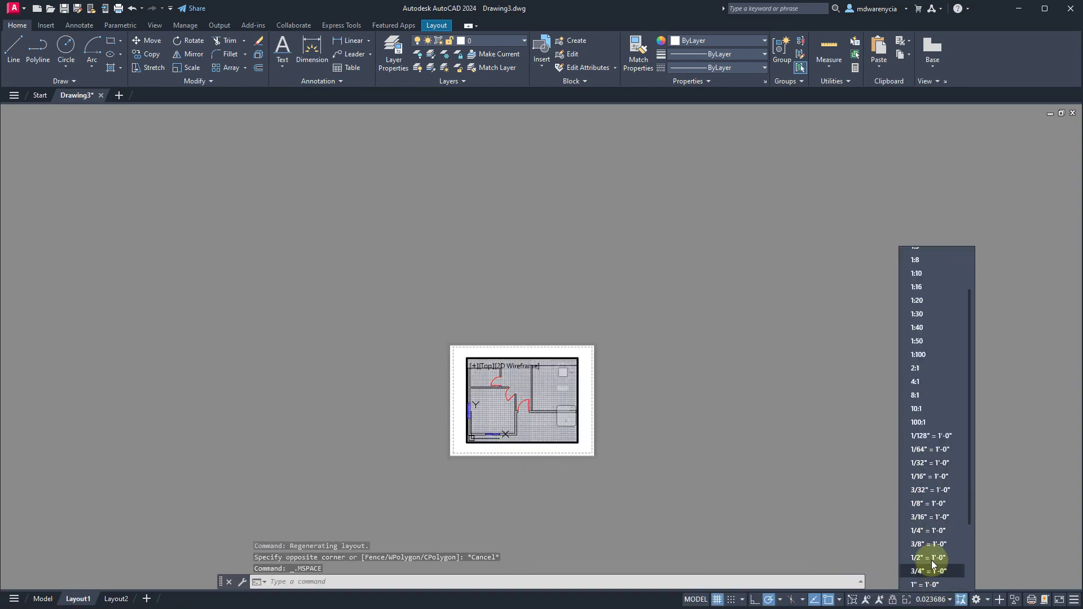
{"action": "left_click", "coordinate": [928, 530]}
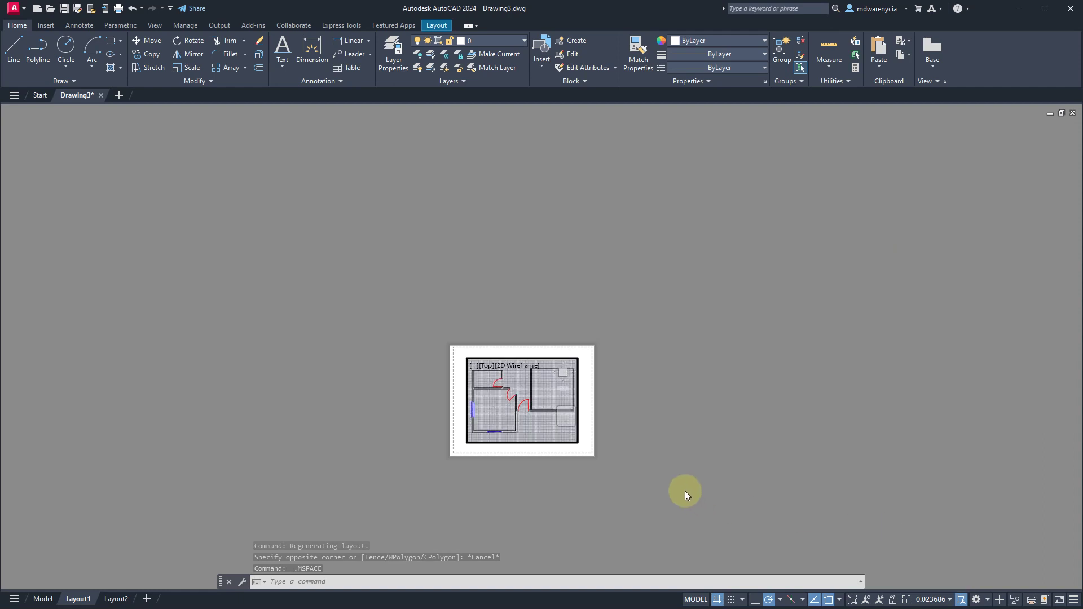
{"action": "double_click", "coordinate": [678, 485]}
{"action": "scroll", "coordinate": [572, 451], "scroll_direction": "up", "scroll_amount": 2}
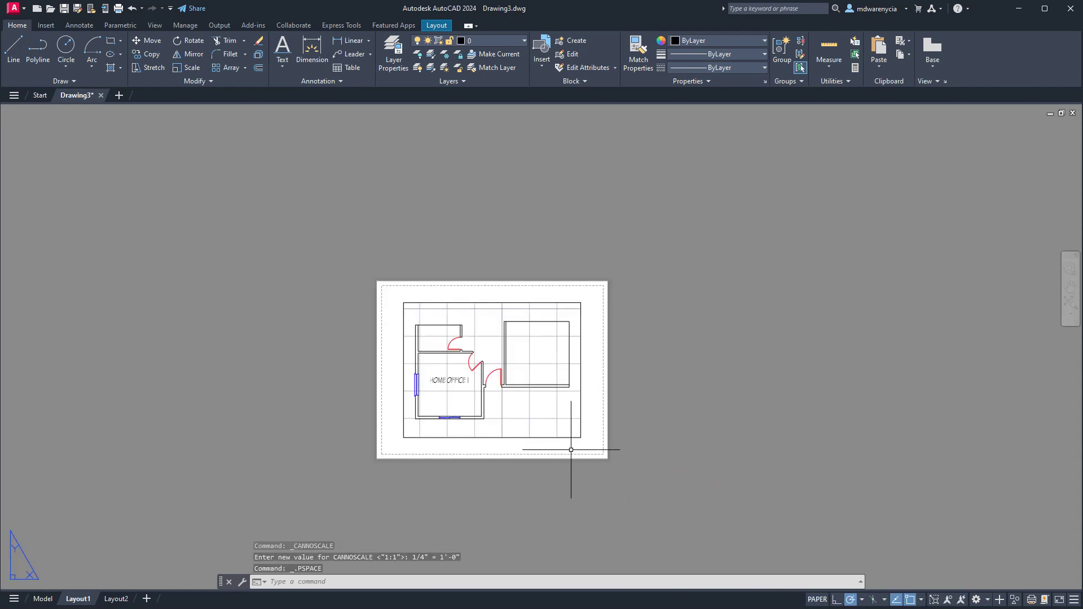
Step: Turn off the grid inside the Layout1 viewport and return to paper space
{"action": "double_click", "coordinate": [529, 403]}
{"action": "key", "text": "F7"}
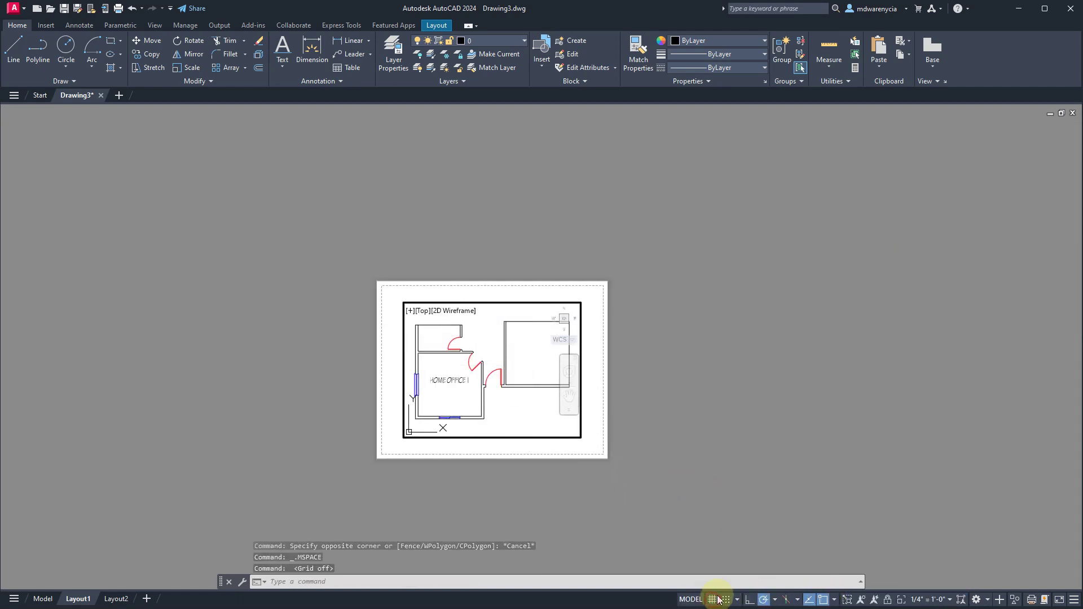
{"action": "double_click", "coordinate": [692, 484]}
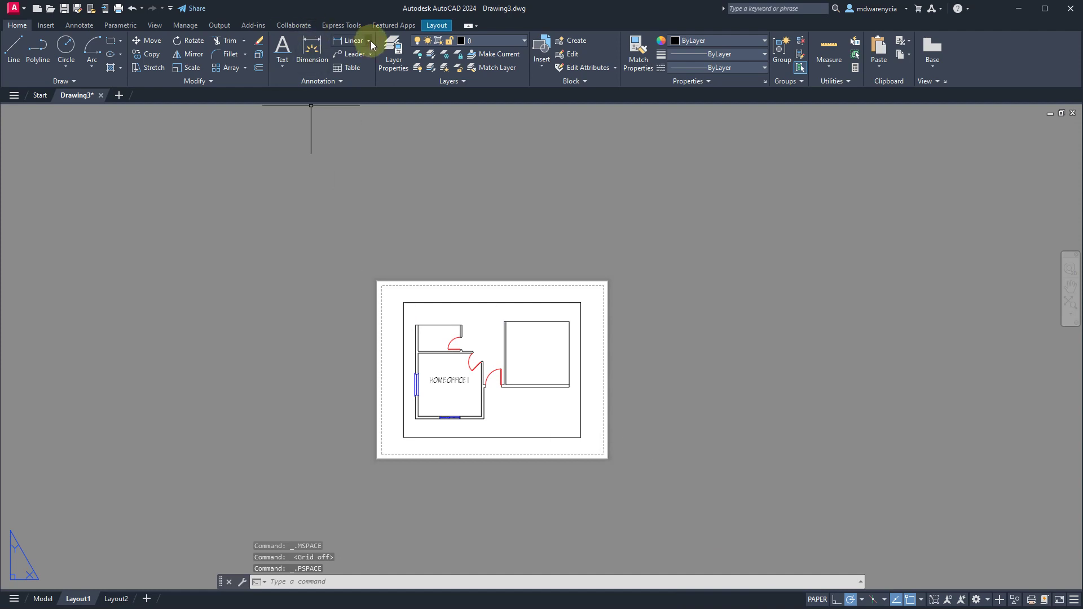
Step: Create a new layer named ~SheetHidden
{"action": "left_click", "coordinate": [392, 50]}
{"action": "left_click", "coordinate": [408, 222]}
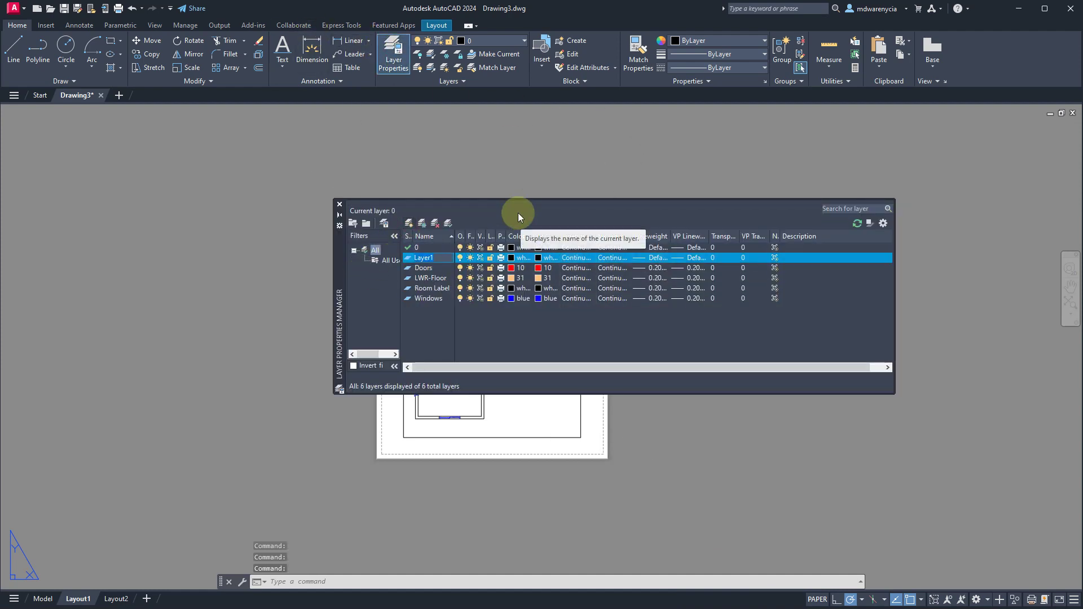
{"action": "type", "text": "~~"}
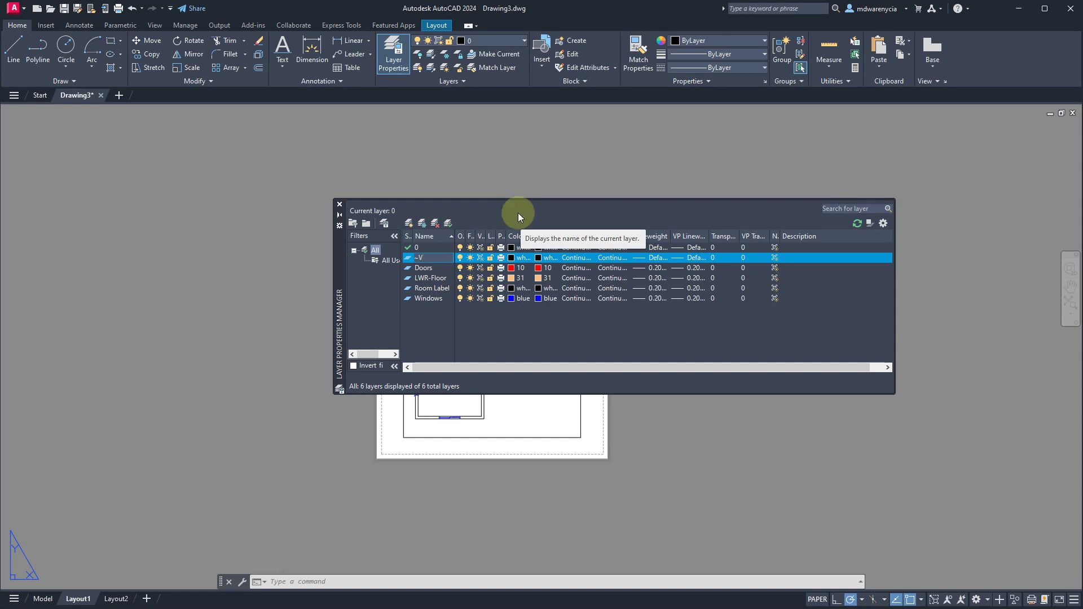
{"action": "type", "text": "iewports"}
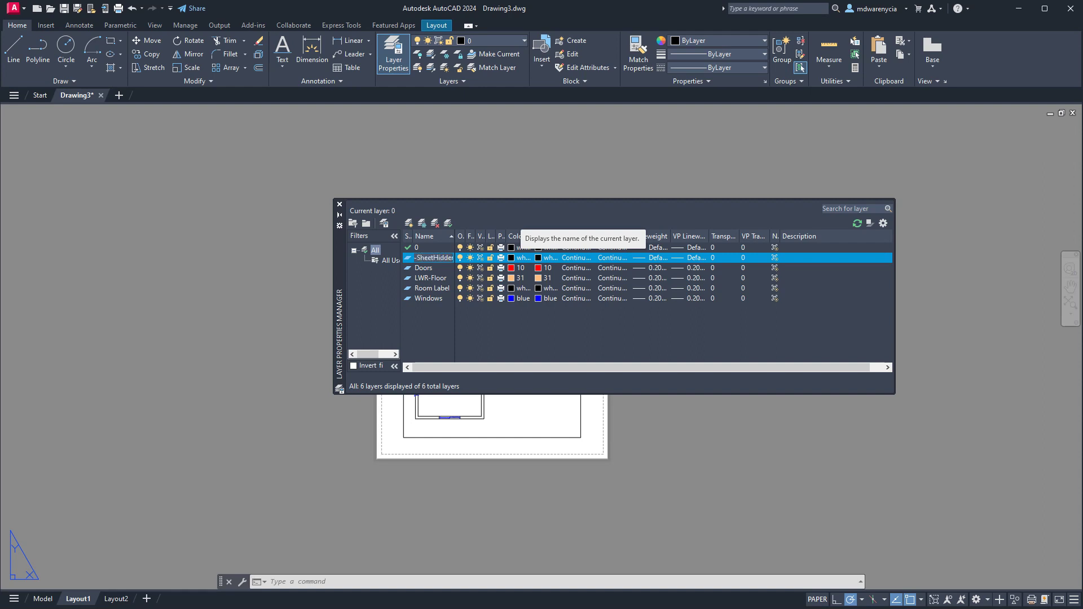
{"action": "key", "text": "Return"}
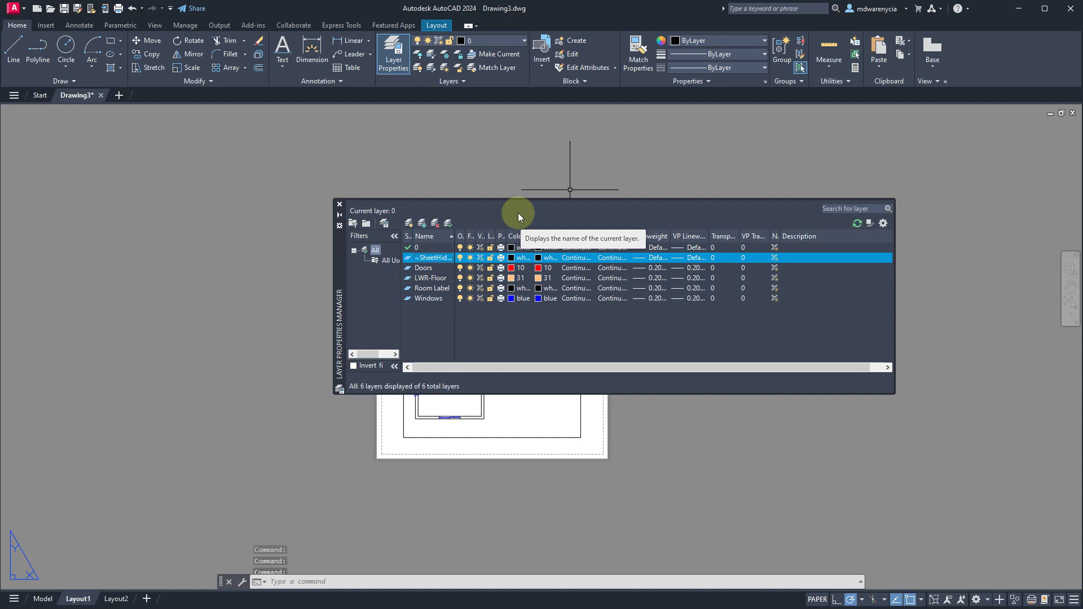
Step: Set the ~SheetHidden layer's color to 210, sort the layers by name and close the layer manager
{"action": "left_click", "coordinate": [515, 261]}
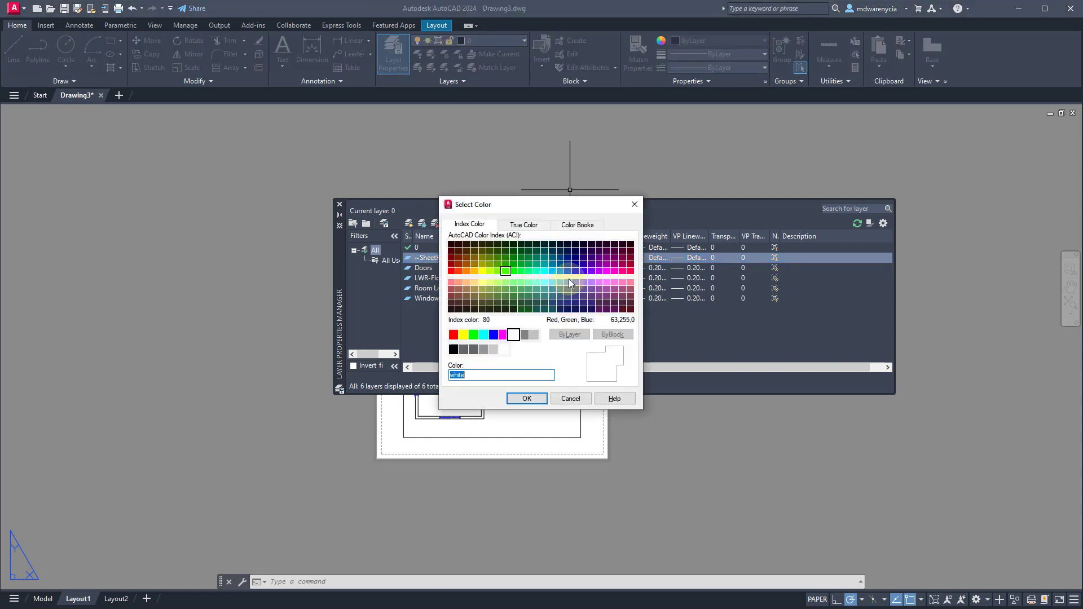
{"action": "left_click", "coordinate": [606, 275]}
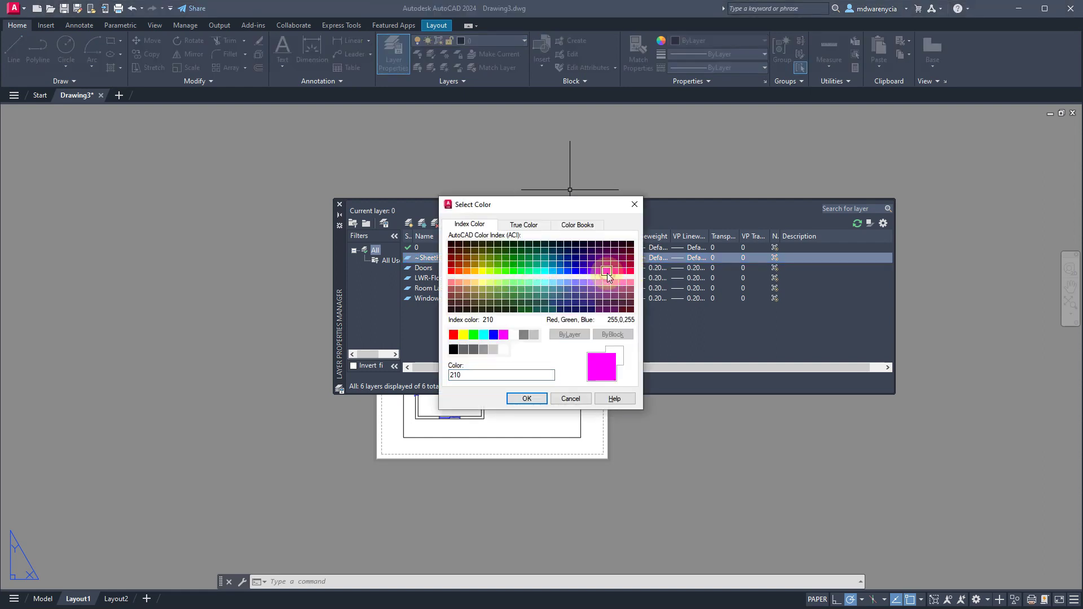
{"action": "left_click", "coordinate": [526, 399]}
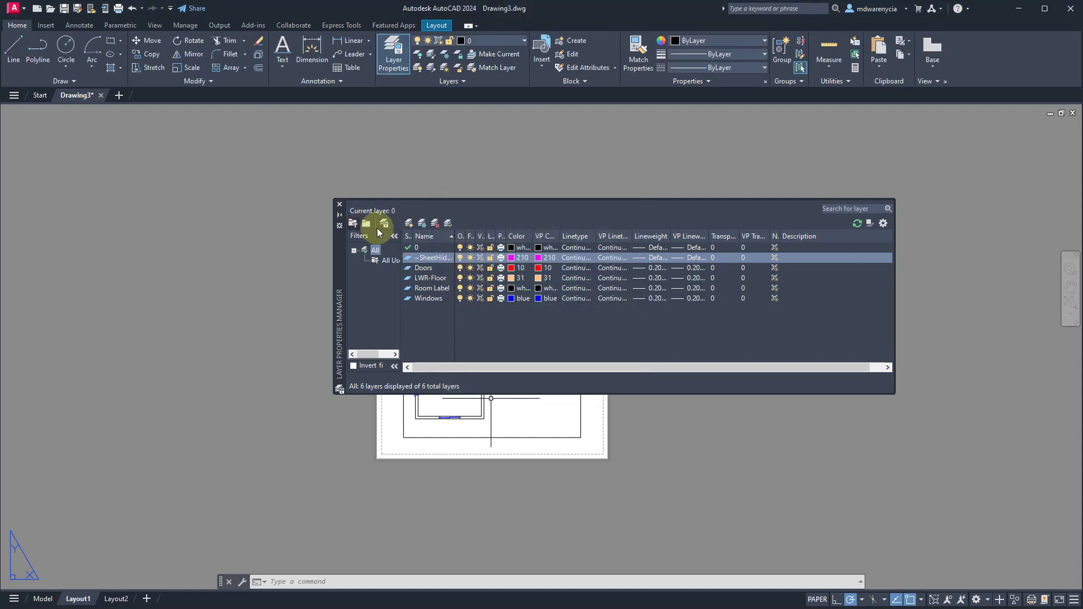
{"action": "left_click", "coordinate": [425, 237]}
{"action": "left_click", "coordinate": [426, 238]}
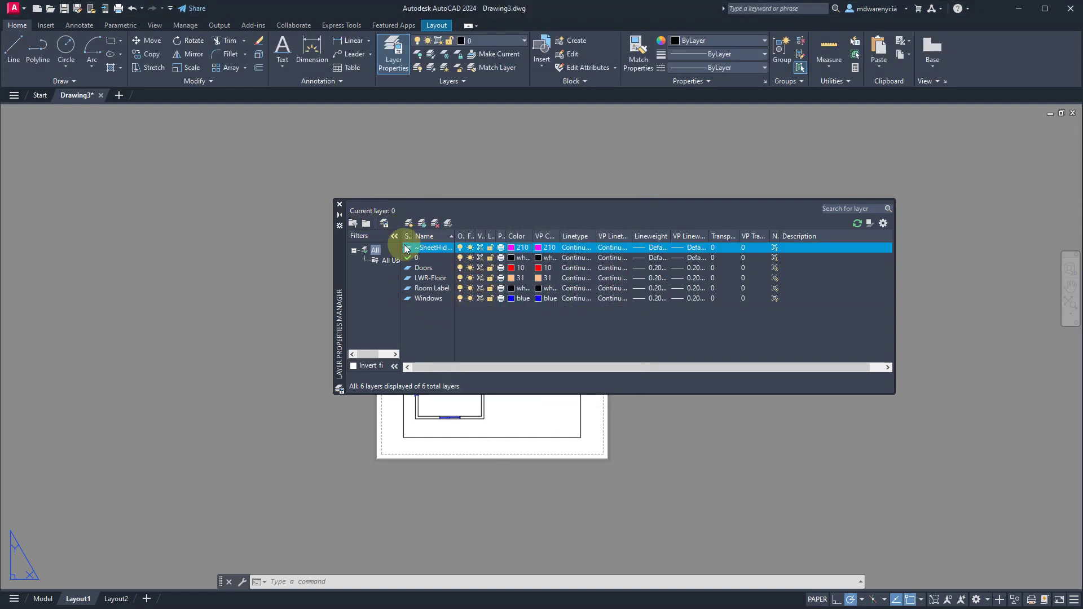
{"action": "left_click", "coordinate": [339, 204]}
Step: Move the Layout1 viewport frame onto the ~SheetHidden layer and clear the selection
{"action": "left_click", "coordinate": [570, 442]}
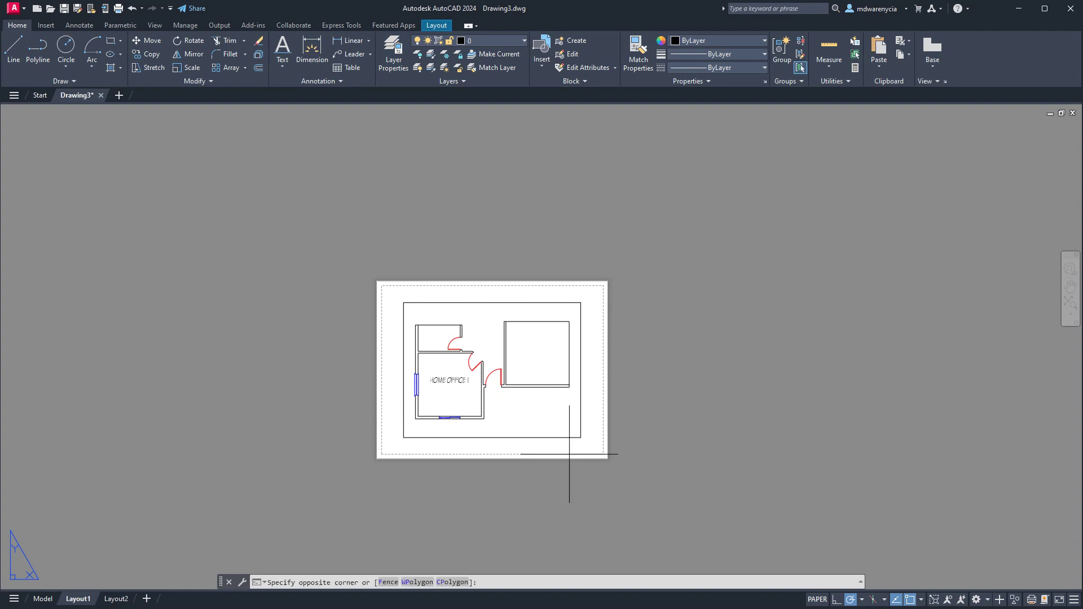
{"action": "left_click", "coordinate": [495, 368]}
{"action": "left_click", "coordinate": [504, 41]}
{"action": "left_click", "coordinate": [491, 55]}
{"action": "left_click", "coordinate": [751, 373]}
{"action": "key", "text": "Escape"}
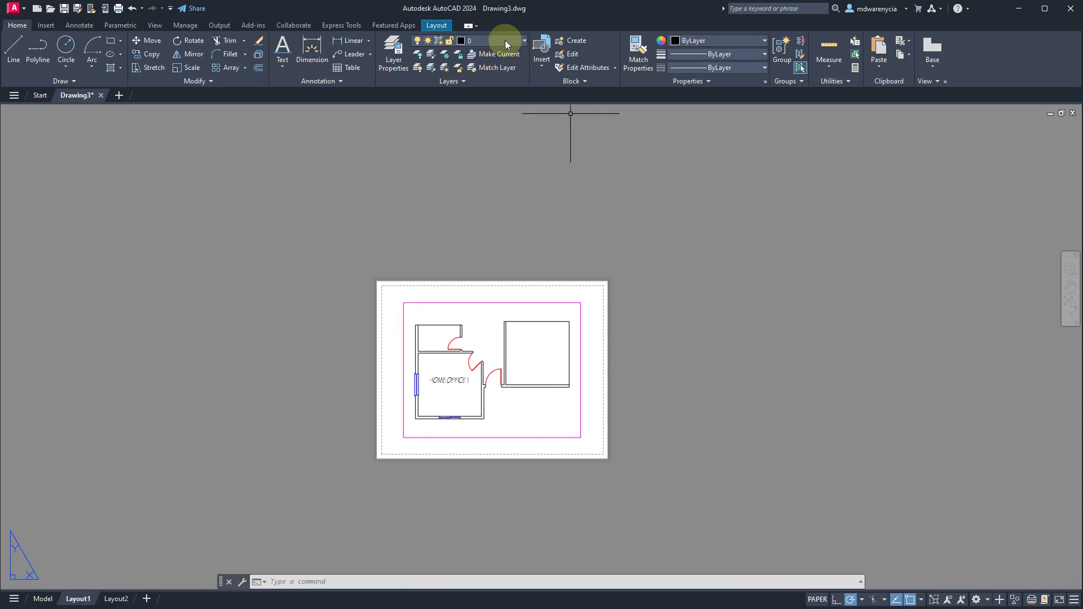
Step: Turn off the ~SheetHidden layer to hide the viewport frame, and return to model space
{"action": "left_click", "coordinate": [488, 44]}
{"action": "left_click", "coordinate": [419, 54]}
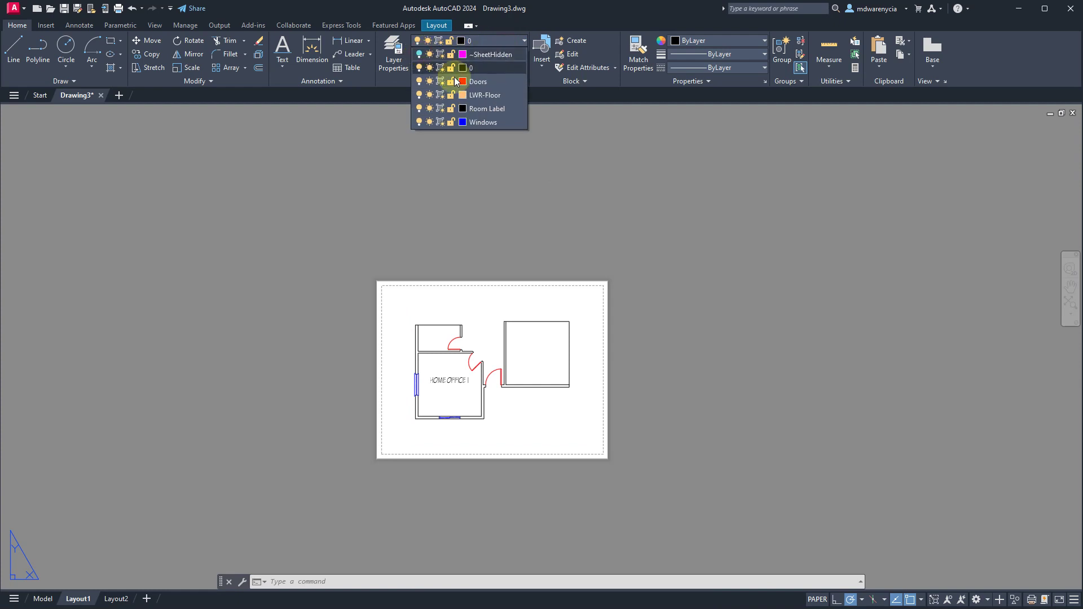
{"action": "left_click", "coordinate": [674, 241]}
{"action": "scroll", "coordinate": [485, 377], "scroll_direction": "up", "scroll_amount": 4}
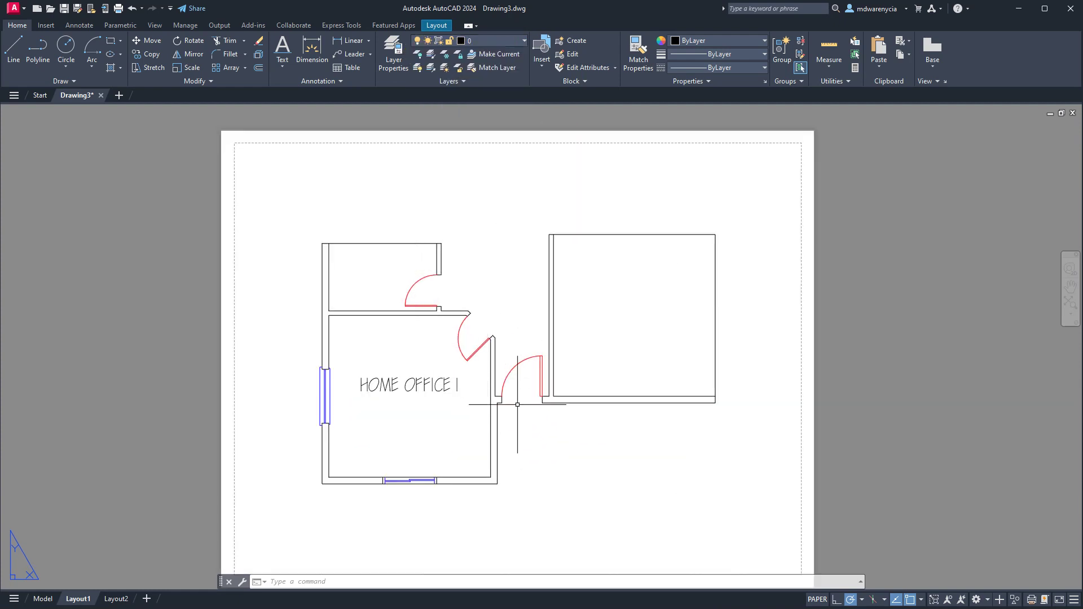
{"action": "left_click", "coordinate": [43, 599]}
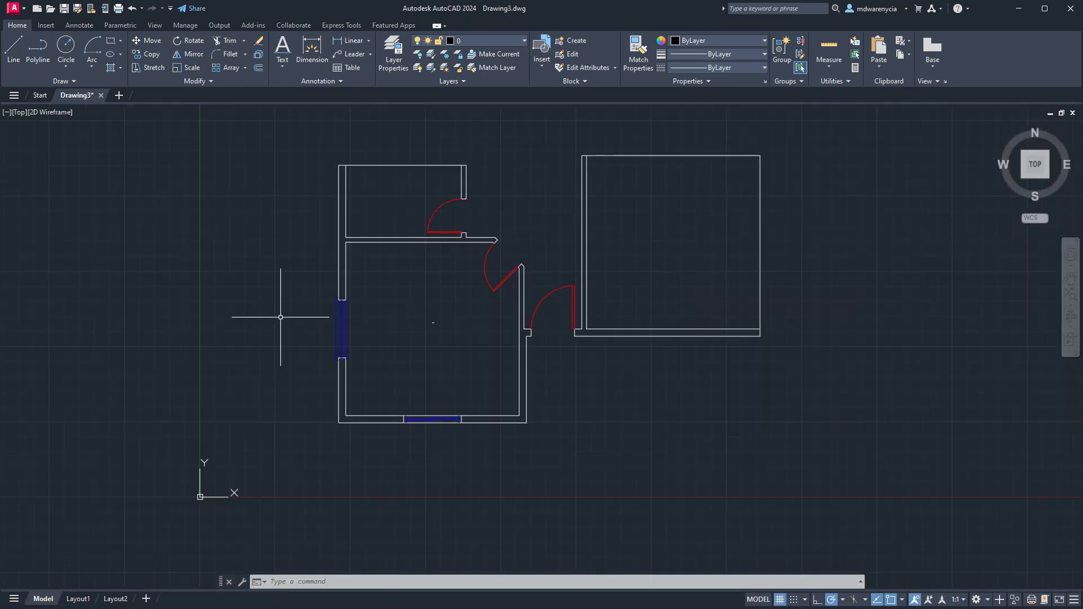
Step: Fill the upper-left exterior wall and the adjoining interior wall with a solid hatch
{"action": "type", "text": "hatch"}
{"action": "key", "text": "Return"}
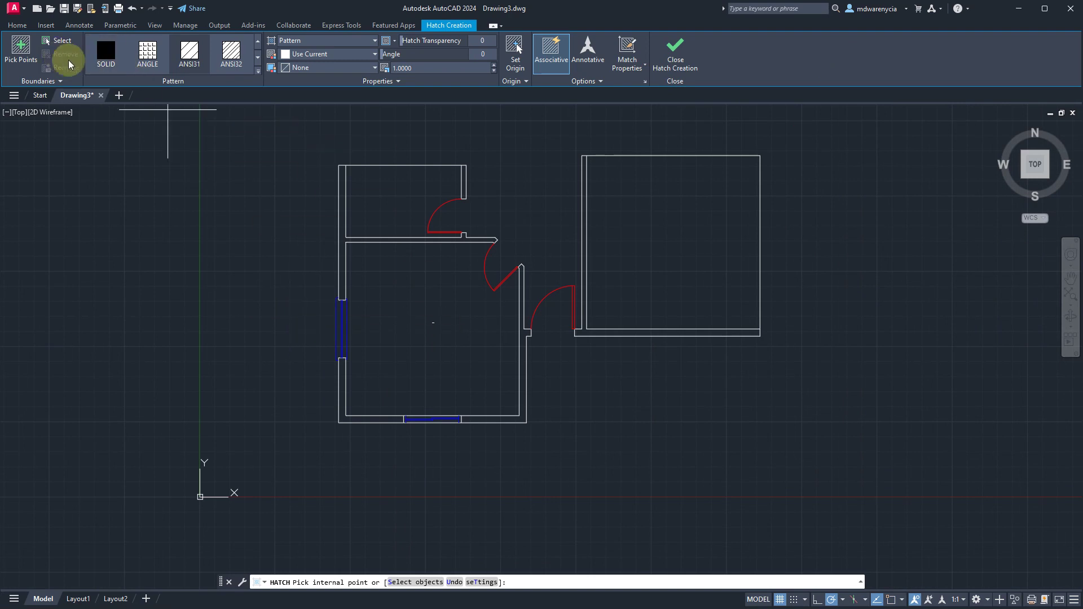
{"action": "left_click", "coordinate": [106, 55]}
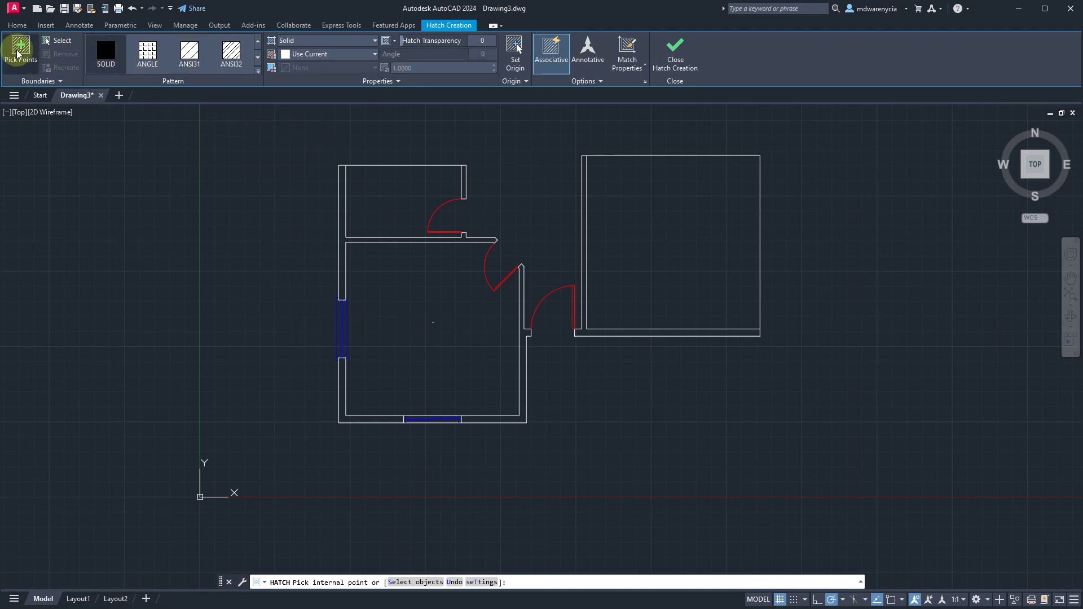
{"action": "left_click", "coordinate": [342, 241]}
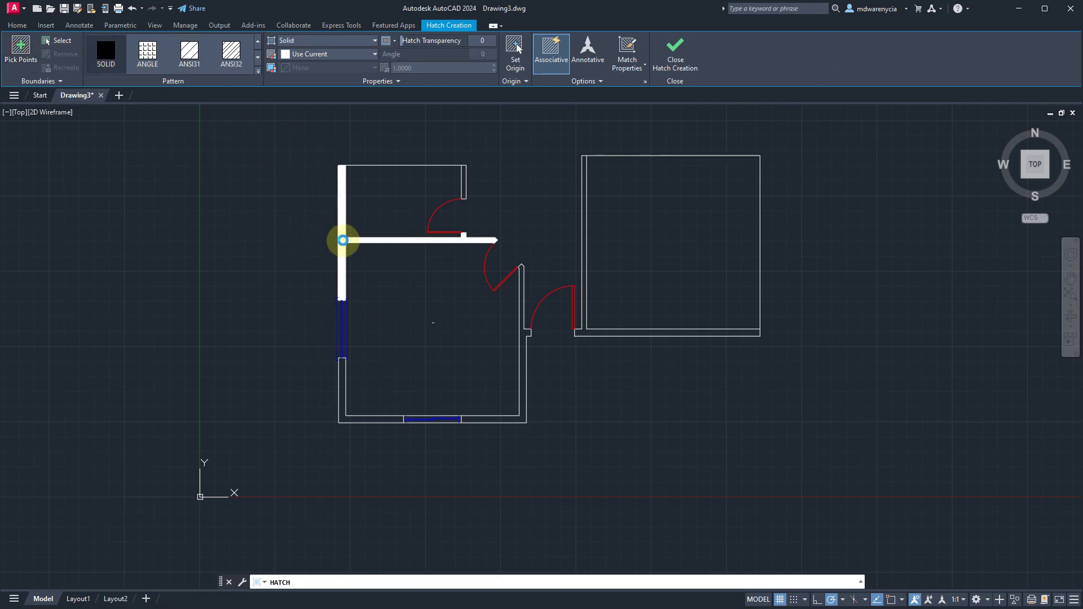
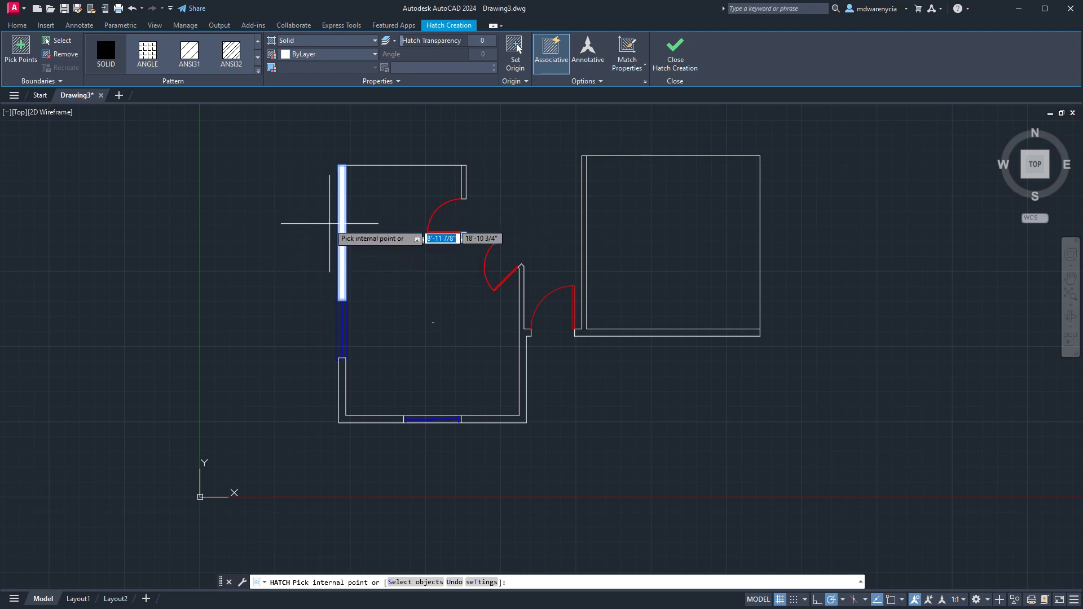
{"action": "left_click", "coordinate": [676, 50]}
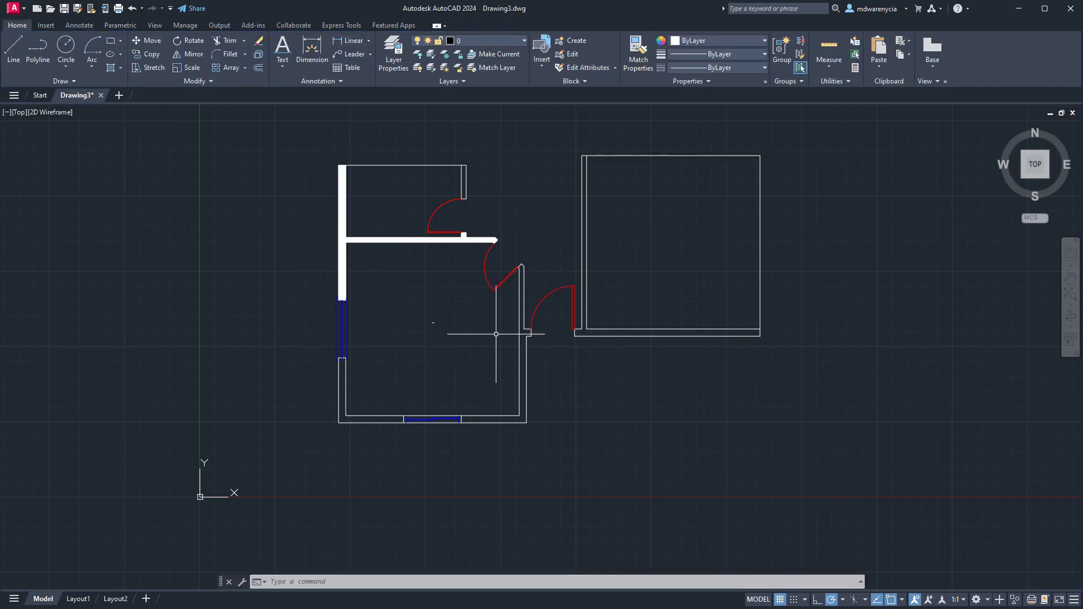
Step: Add a separate solid hatch to the home office's right wall, and undo both wall hatches
{"action": "key", "text": "Return"}
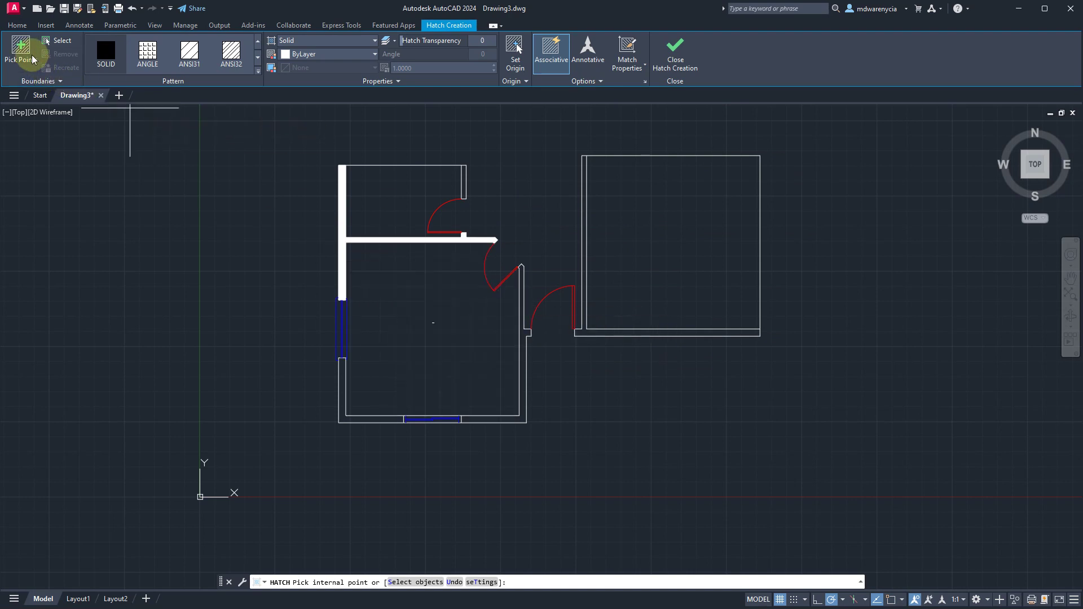
{"action": "left_click", "coordinate": [522, 358]}
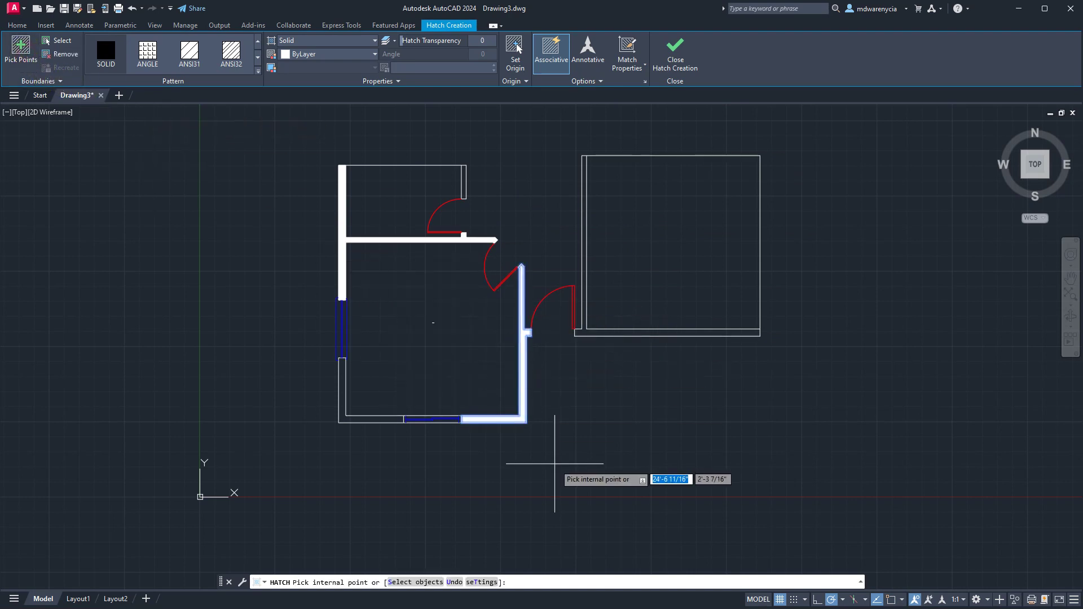
{"action": "key", "text": "Return"}
{"action": "key", "text": "ctrl+z"}
{"action": "key", "text": "ctrl+z"}
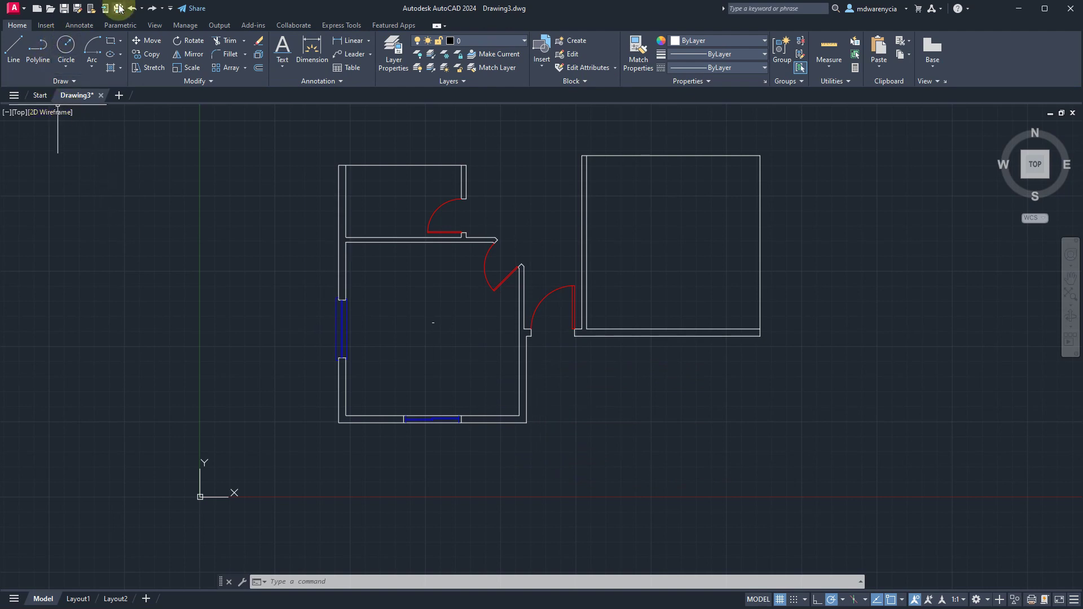
Step: Hatch all the floor plan's wall segments together in one pattern hatch at scale 1
{"action": "type", "text": "hatch"}
{"action": "key", "text": "Return"}
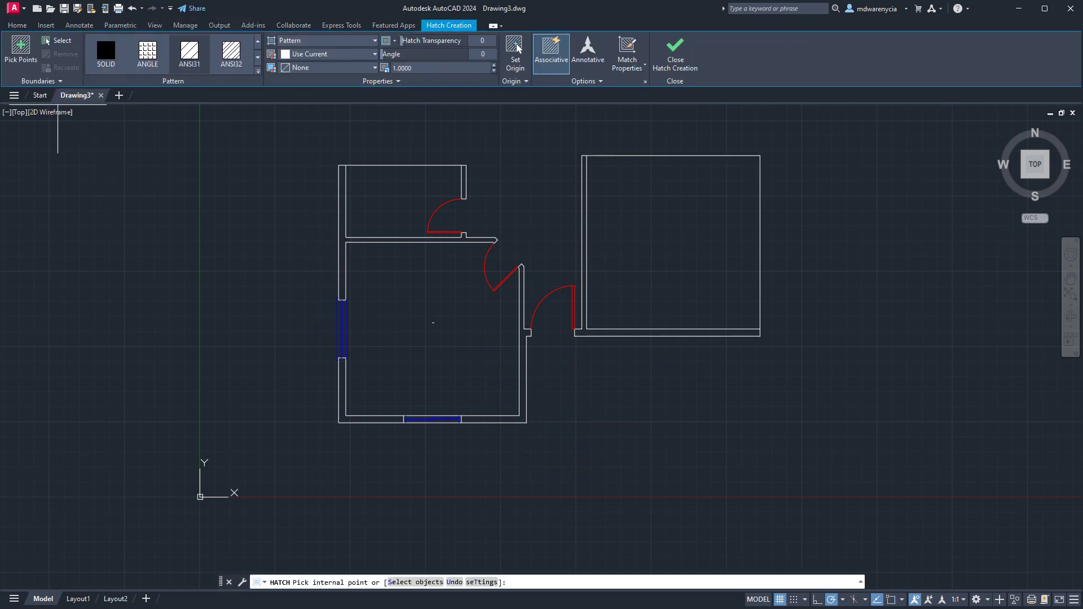
{"action": "left_click", "coordinate": [342, 239]}
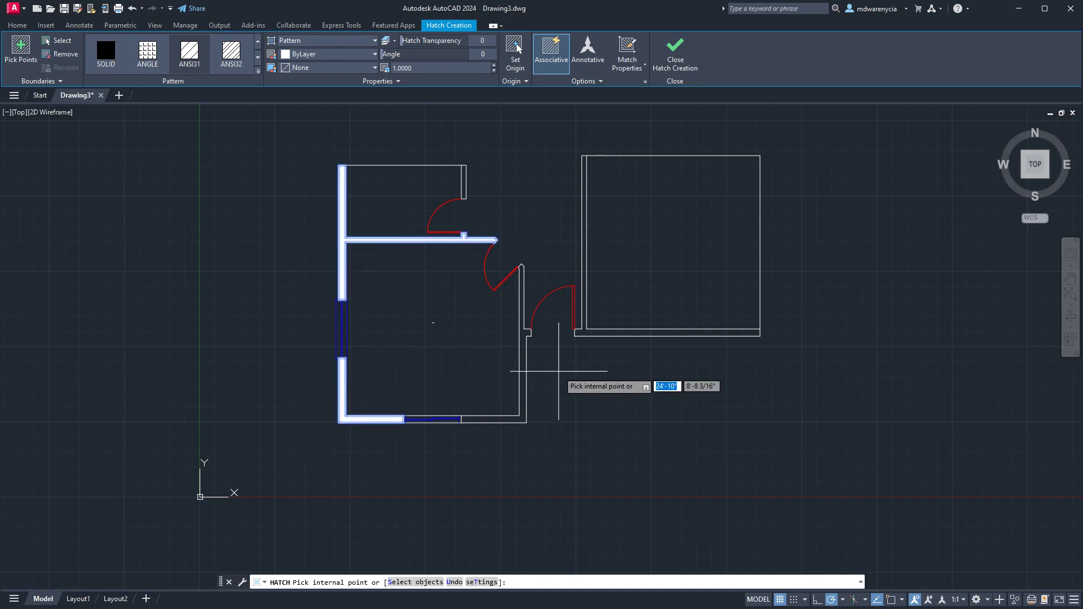
{"action": "left_click", "coordinate": [521, 331]}
{"action": "left_click", "coordinate": [464, 180]}
{"action": "left_click", "coordinate": [585, 190]}
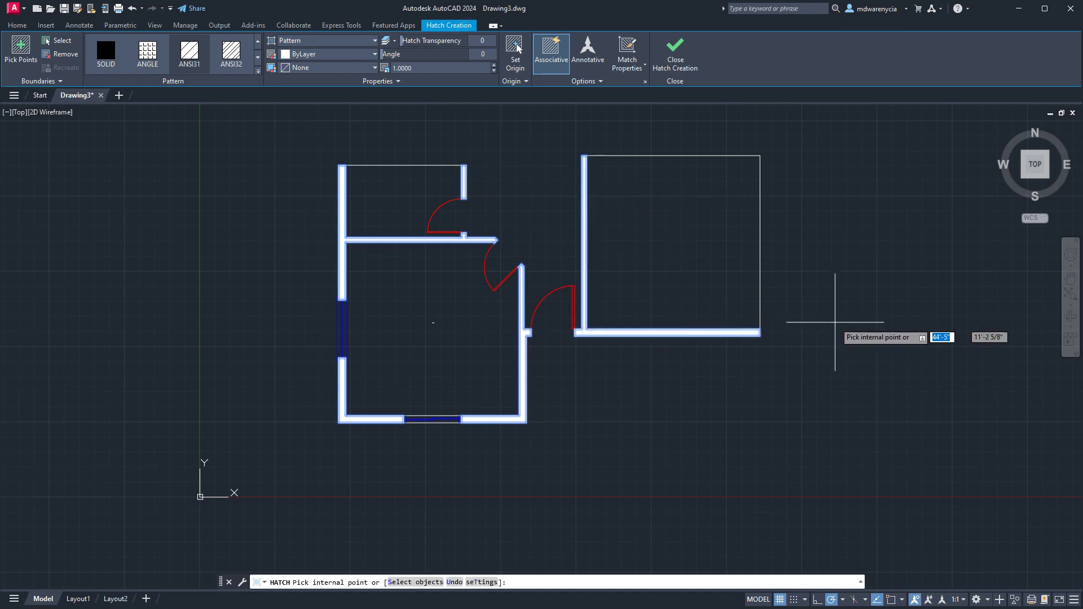
{"action": "key", "text": "Return"}
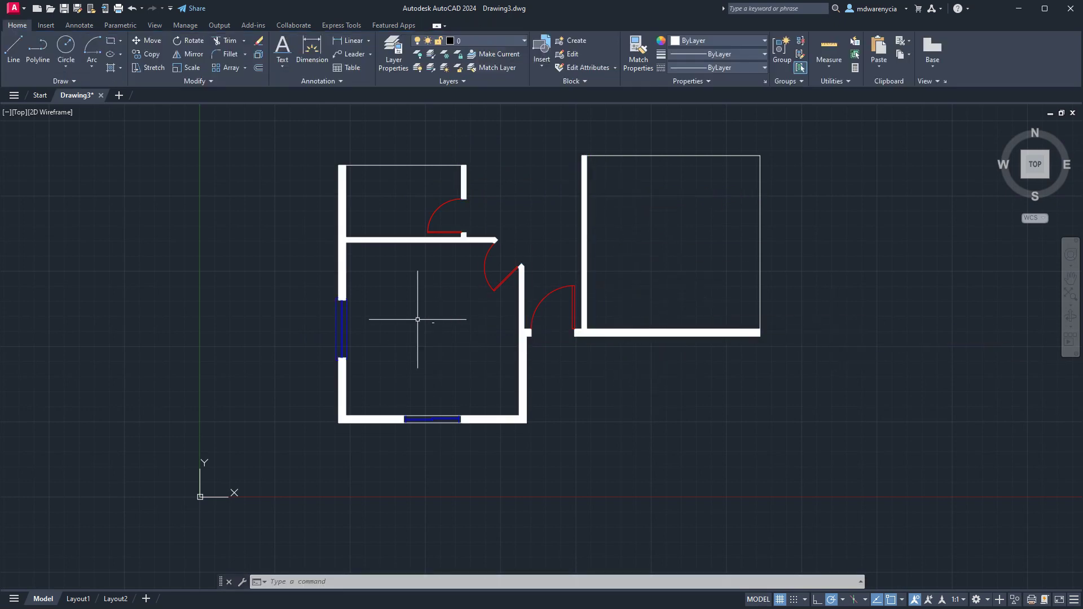
Step: Try moving the combined wall hatch away below the floor plan, and undo the move
{"action": "left_click", "coordinate": [585, 300]}
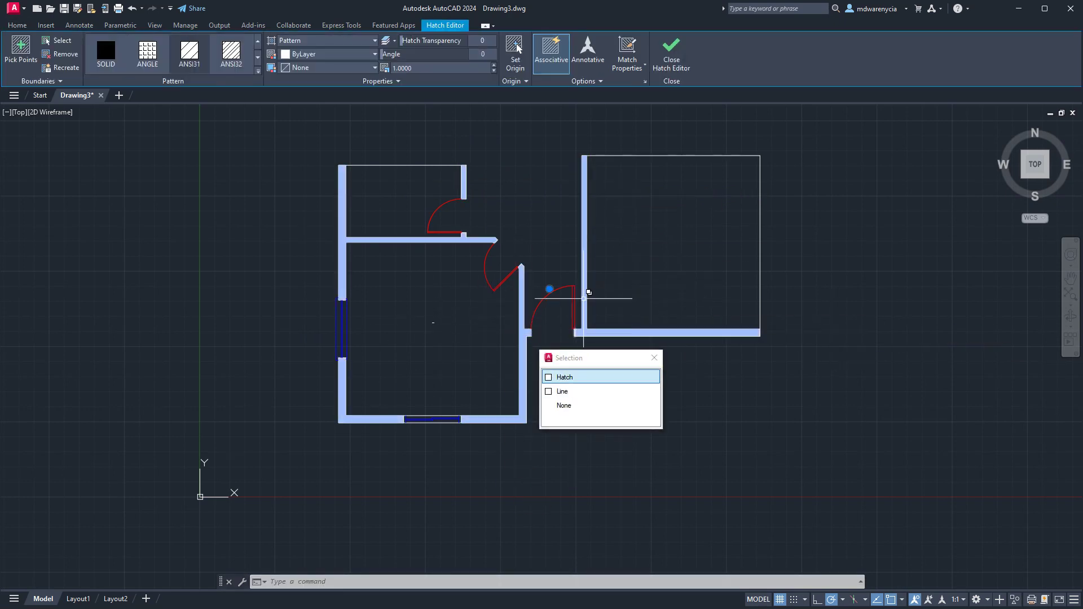
{"action": "left_click", "coordinate": [564, 375]}
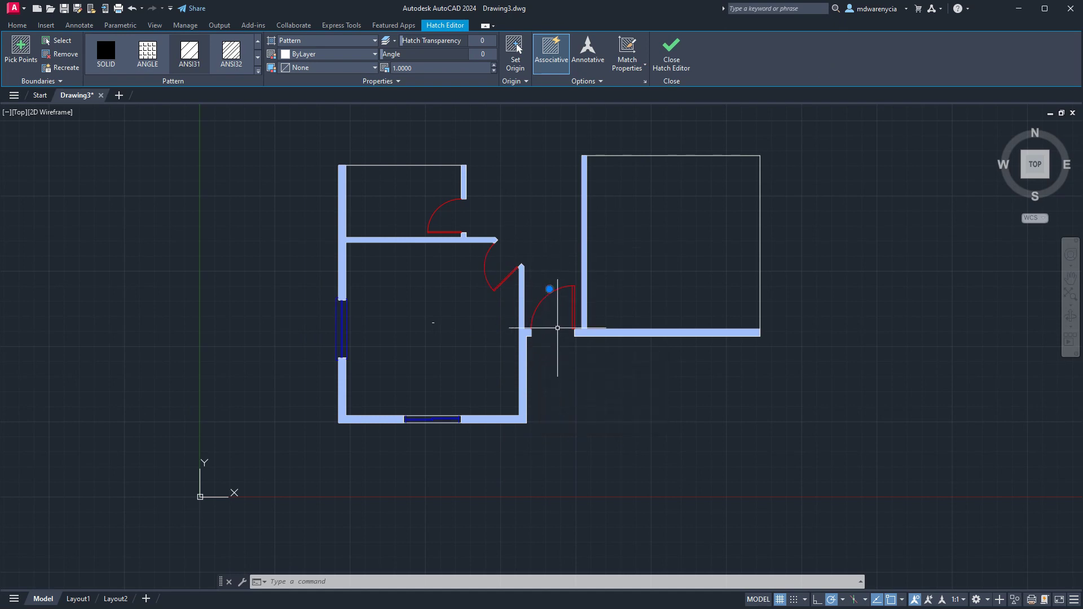
{"action": "scroll", "coordinate": [548, 292], "scroll_direction": "down", "scroll_amount": 5}
{"action": "type", "text": "m"}
{"action": "key", "text": "Return"}
{"action": "left_click", "coordinate": [371, 267]}
{"action": "left_click", "coordinate": [574, 436]}
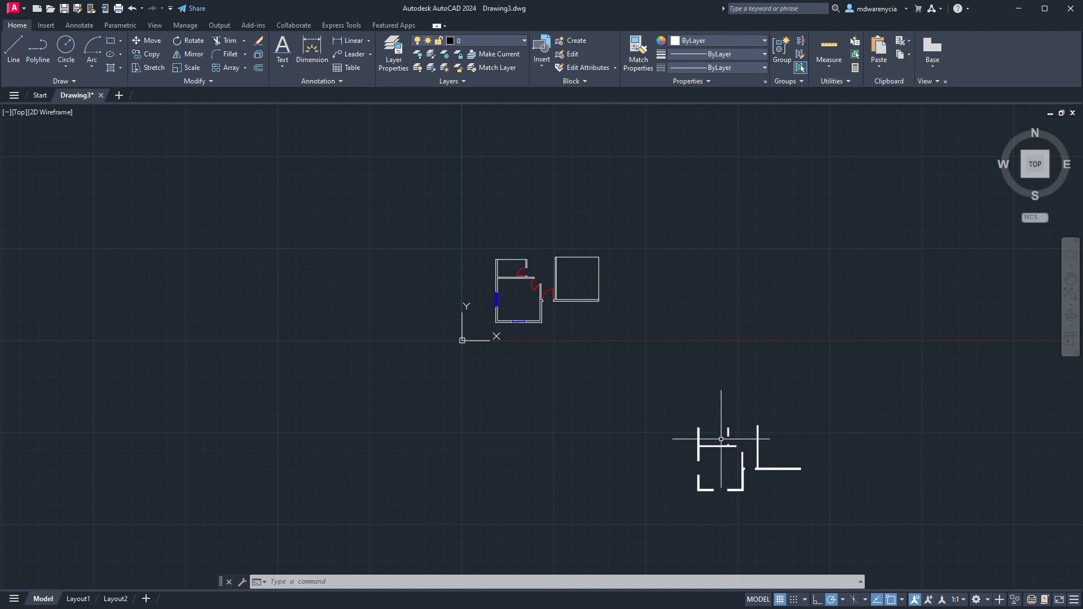
{"action": "left_click", "coordinate": [736, 455]}
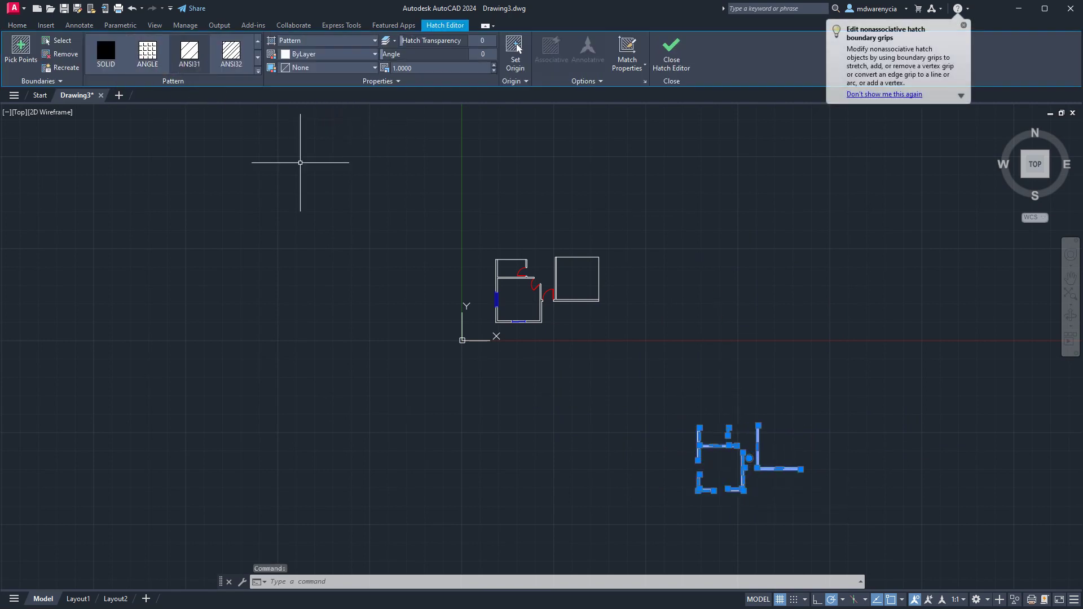
{"action": "key", "text": "ctrl+z"}
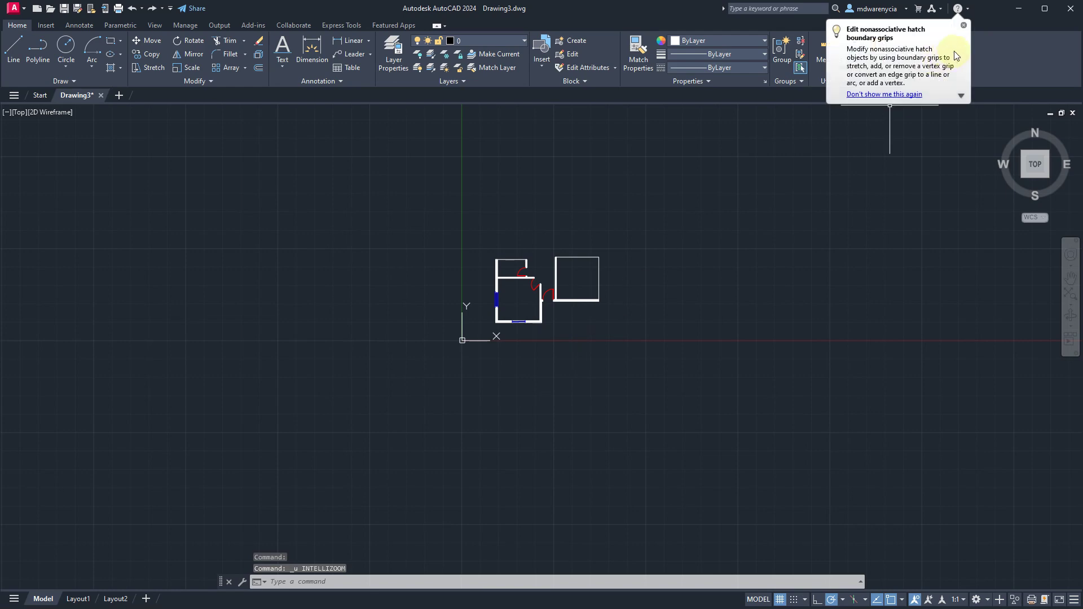
{"action": "left_click", "coordinate": [965, 25]}
Step: Examine the wall hatch up close in model space and on Layout1, and return to model space
{"action": "scroll", "coordinate": [537, 300], "scroll_direction": "up", "scroll_amount": 10}
{"action": "scroll", "coordinate": [487, 273], "scroll_direction": "down", "scroll_amount": 8}
{"action": "scroll", "coordinate": [447, 253], "scroll_direction": "up", "scroll_amount": 5}
{"action": "scroll", "coordinate": [459, 273], "scroll_direction": "down", "scroll_amount": 7}
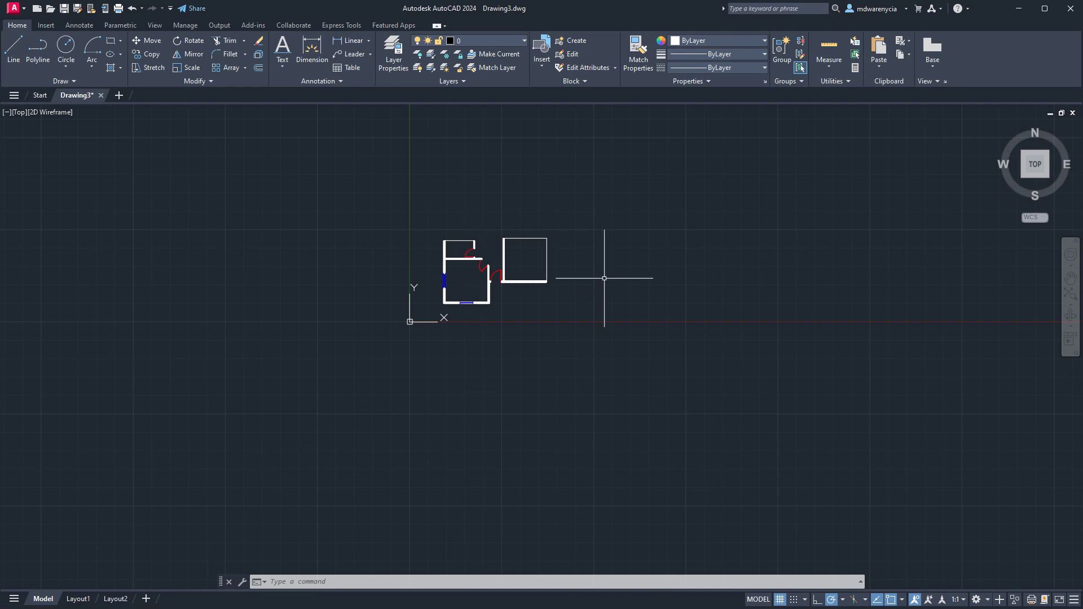
{"action": "scroll", "coordinate": [429, 265], "scroll_direction": "up", "scroll_amount": 6}
{"action": "middle_click_drag", "start_coordinate": [739, 280], "coordinate": [664, 317]}
{"action": "scroll", "coordinate": [565, 313], "scroll_direction": "up", "scroll_amount": 4}
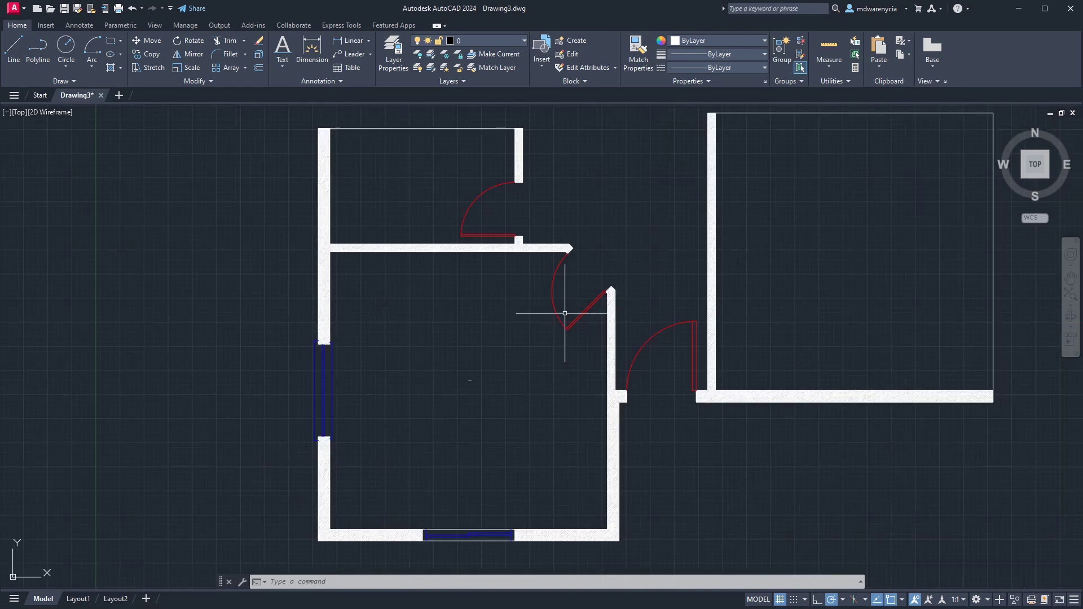
{"action": "left_click", "coordinate": [78, 600]}
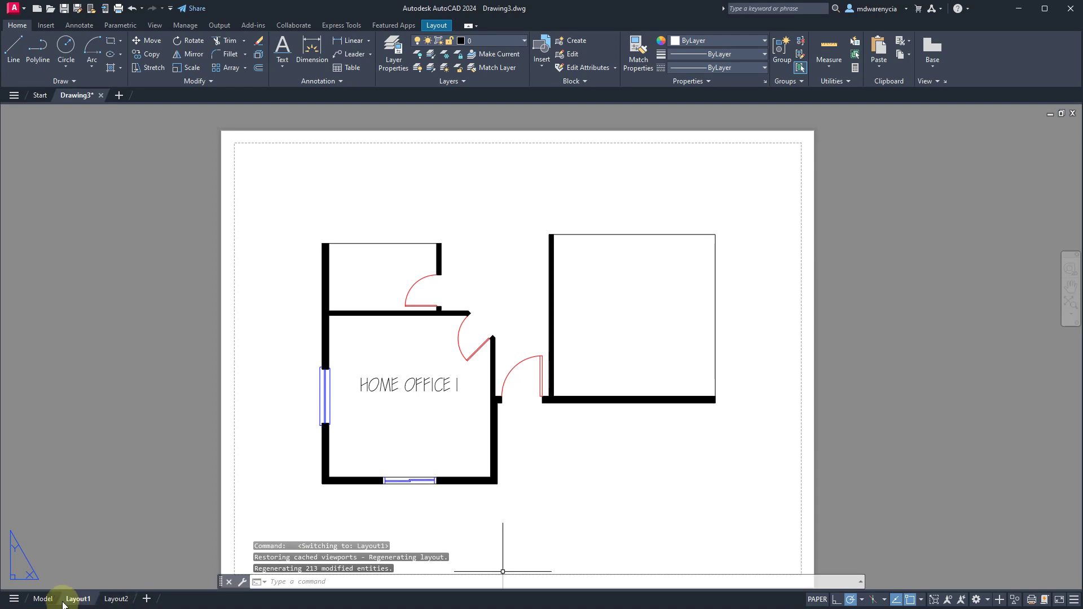
{"action": "left_click", "coordinate": [43, 599]}
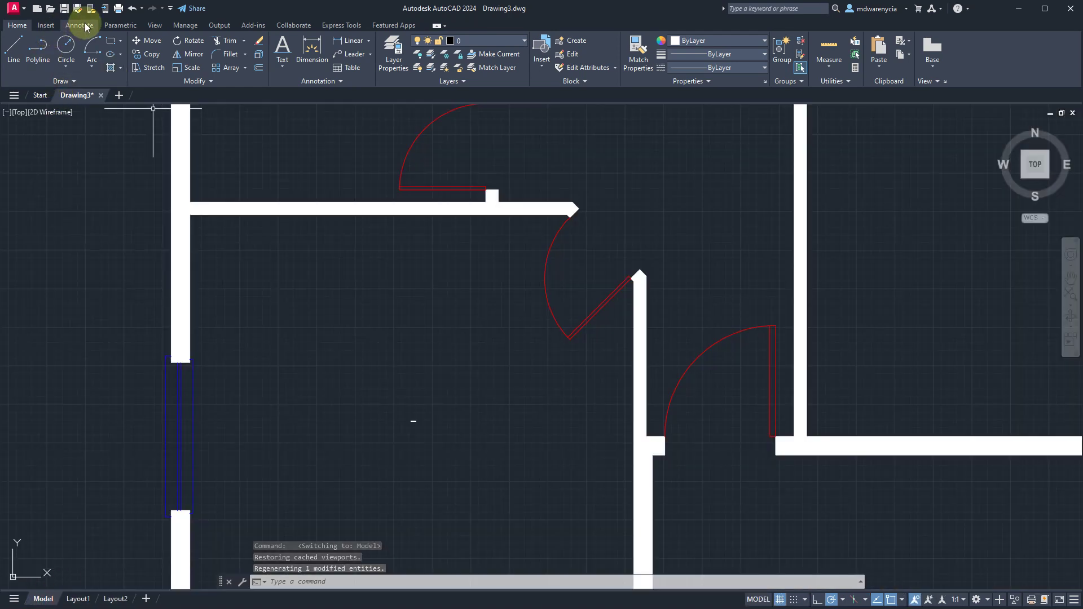
{"action": "key", "text": "Escape"}
{"action": "key", "text": "Escape"}
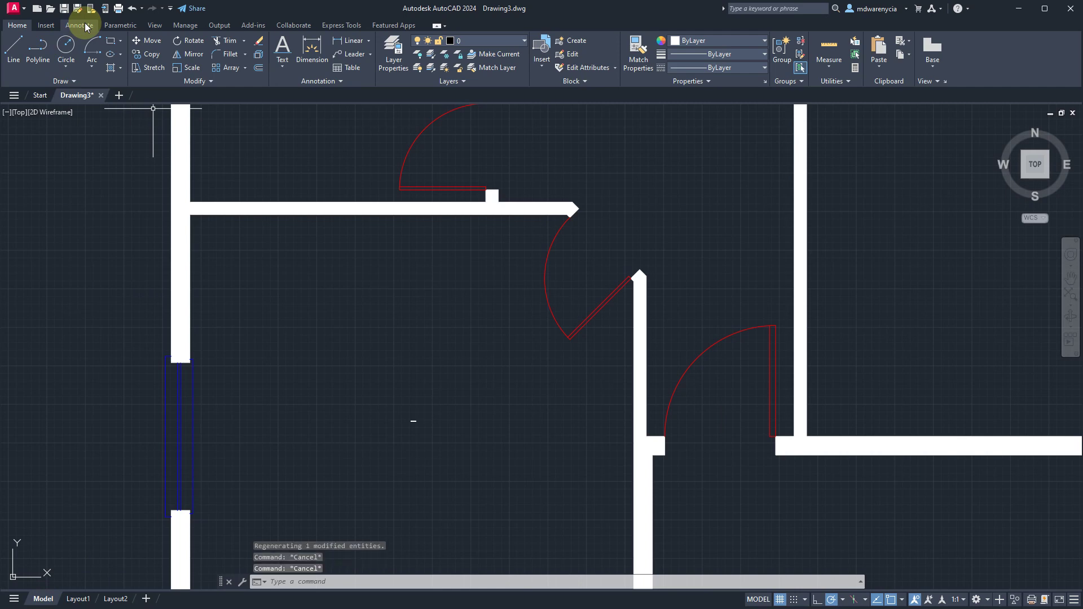
Step: Turn off the Doors layer and make the LWR-Floor layer current
{"action": "left_click", "coordinate": [478, 40]}
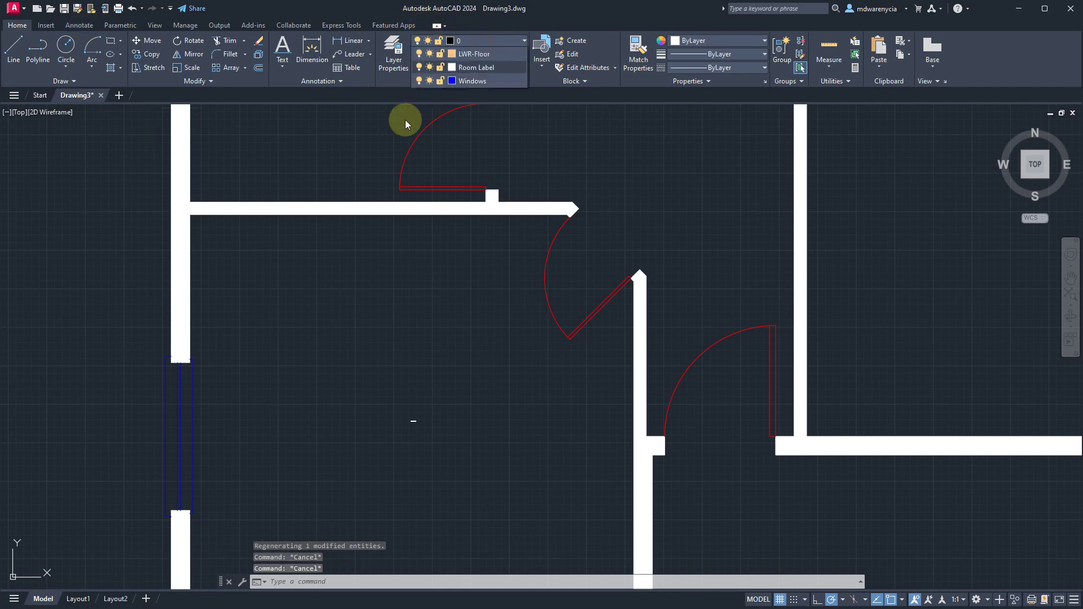
{"action": "left_click", "coordinate": [419, 81]}
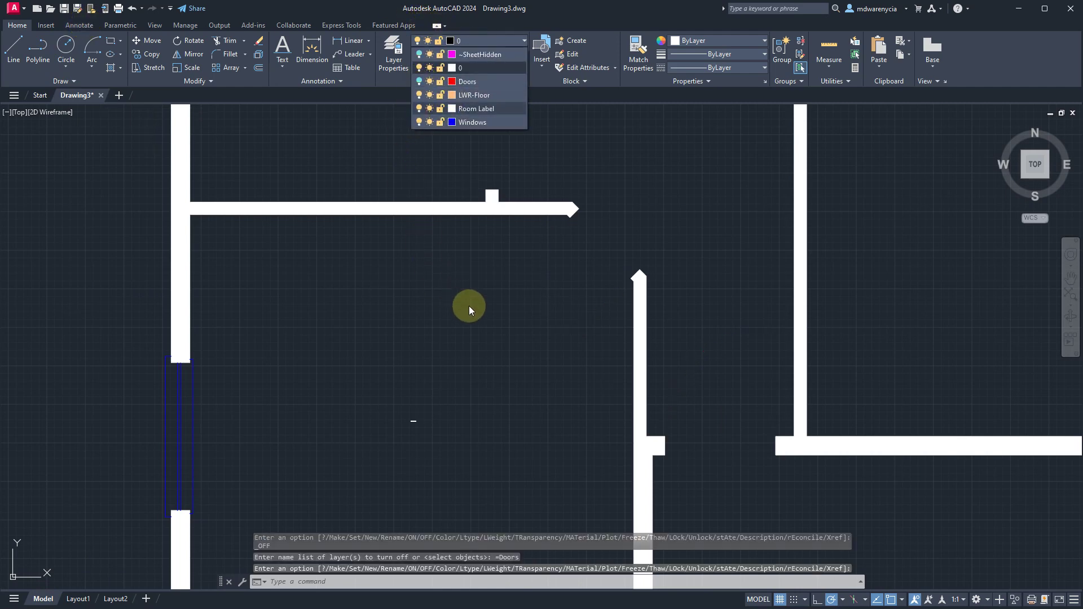
{"action": "left_click", "coordinate": [474, 95]}
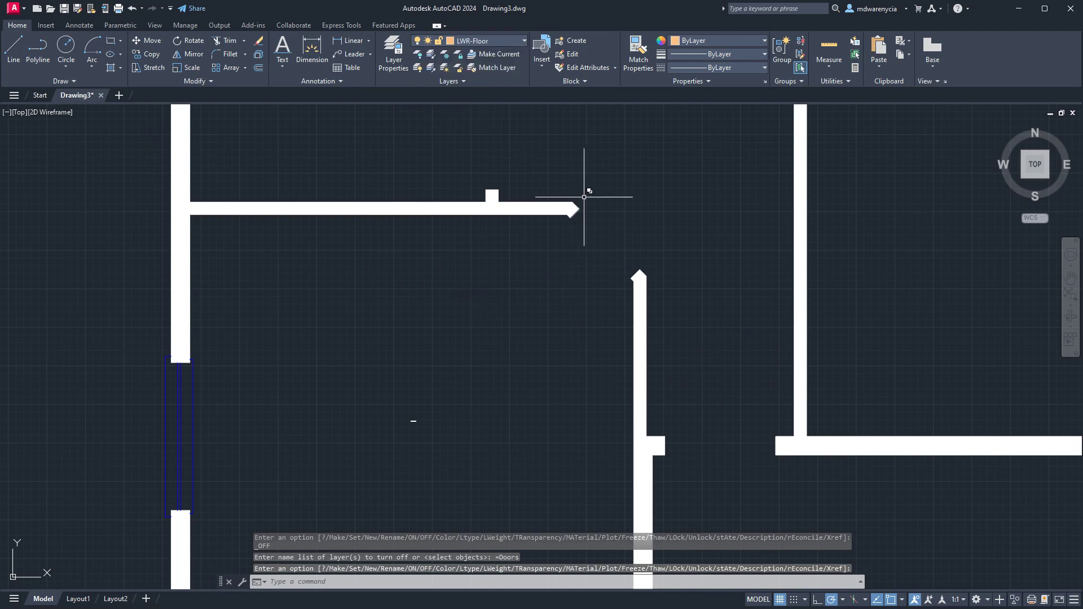
{"action": "middle_click_drag", "start_coordinate": [582, 198], "coordinate": [526, 406]}
{"action": "type", "text": "l"}
{"action": "key", "text": "Return"}
{"action": "left_click", "coordinate": [434, 403]}
{"action": "key", "text": "Escape"}
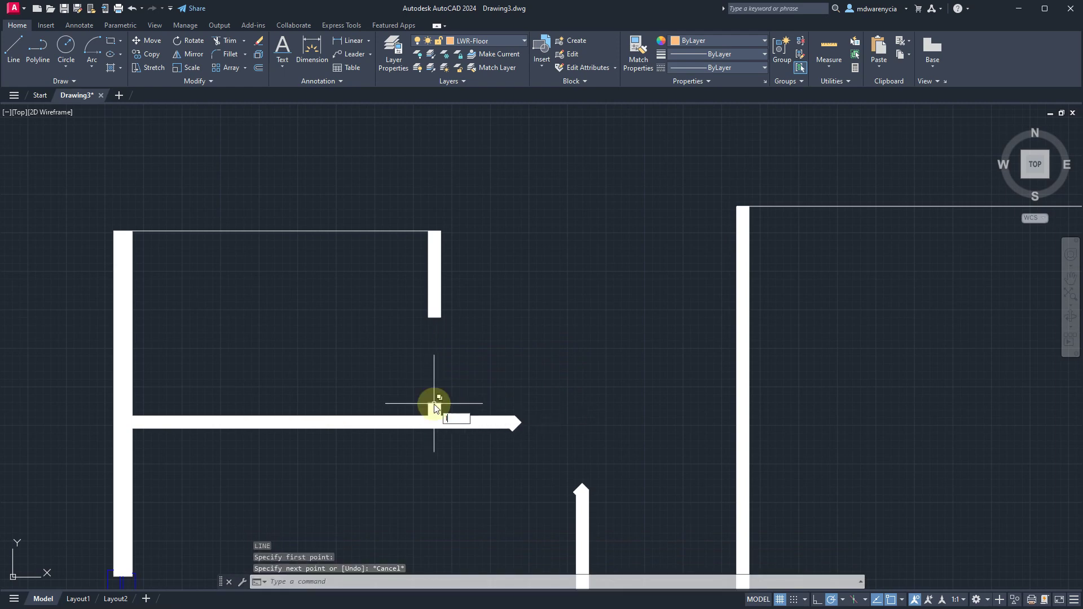
Step: Draw a vertical line closing the door opening in the right wall of the small room above the home office
{"action": "key", "text": "Return"}
{"action": "left_click", "coordinate": [434, 403]}
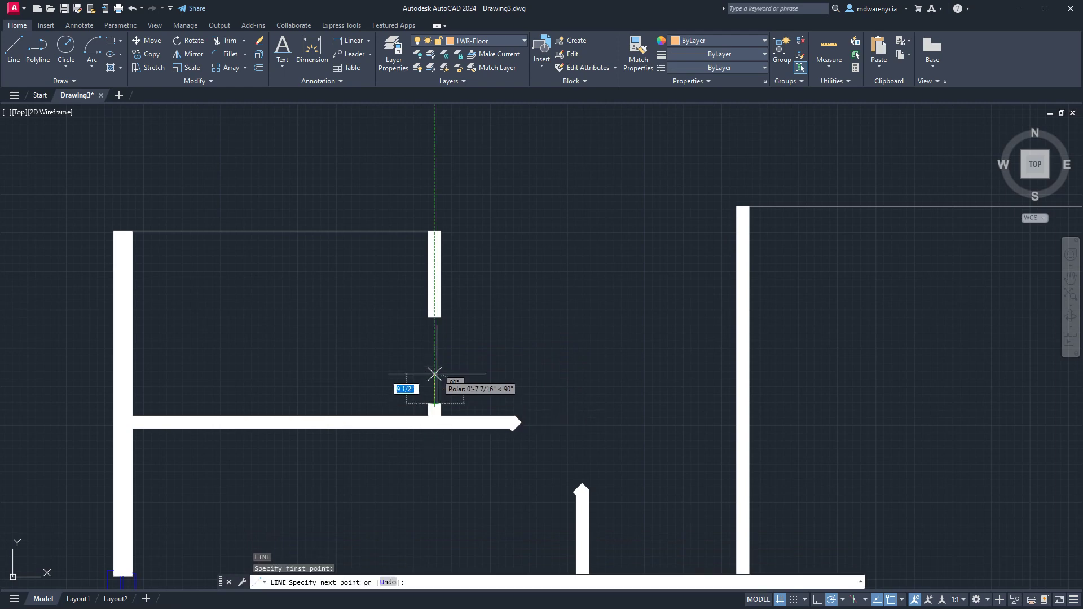
{"action": "middle_click_drag", "start_coordinate": [551, 366], "coordinate": [453, 171]}
{"action": "left_click", "coordinate": [434, 317]}
{"action": "key", "text": "Return"}
{"action": "key", "text": "Return"}
{"action": "key", "text": "Escape"}
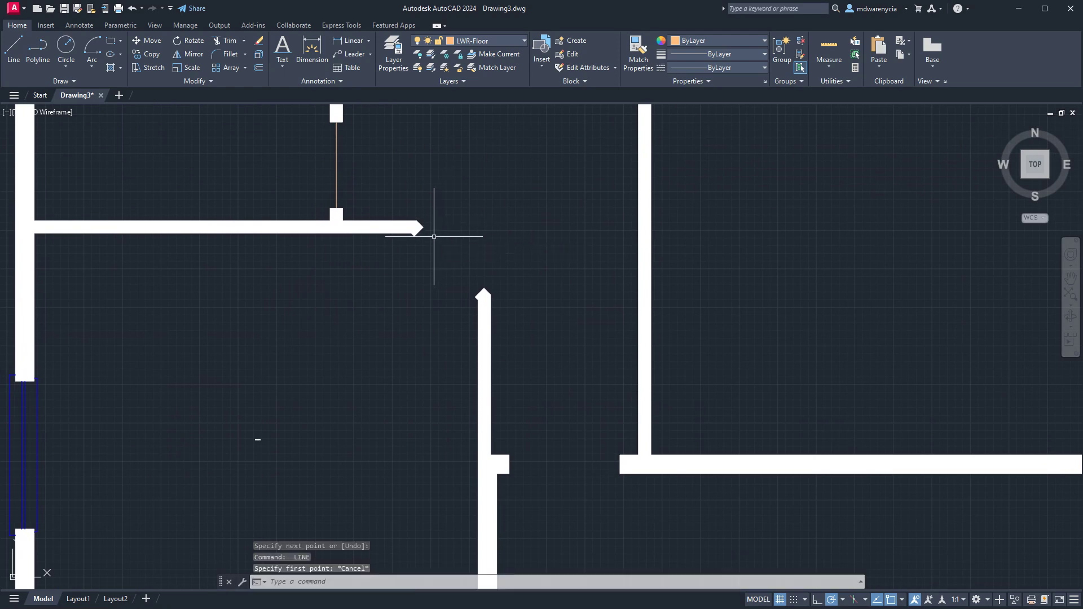
Step: Make layer 0 current and move the line closing the small room's doorway onto layer 0
{"action": "left_click", "coordinate": [481, 41]}
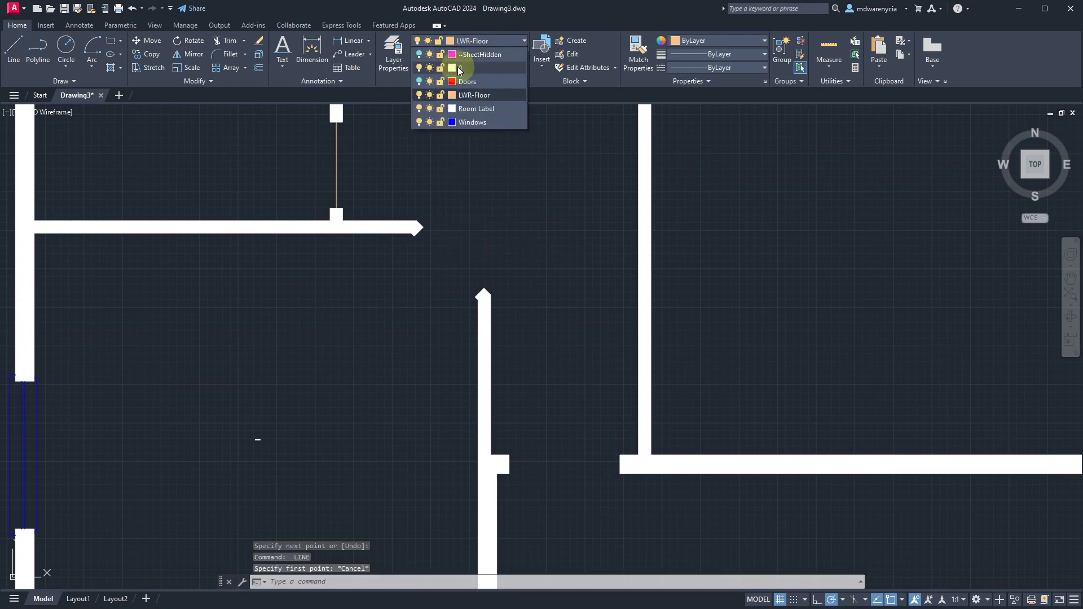
{"action": "left_click", "coordinate": [460, 68]}
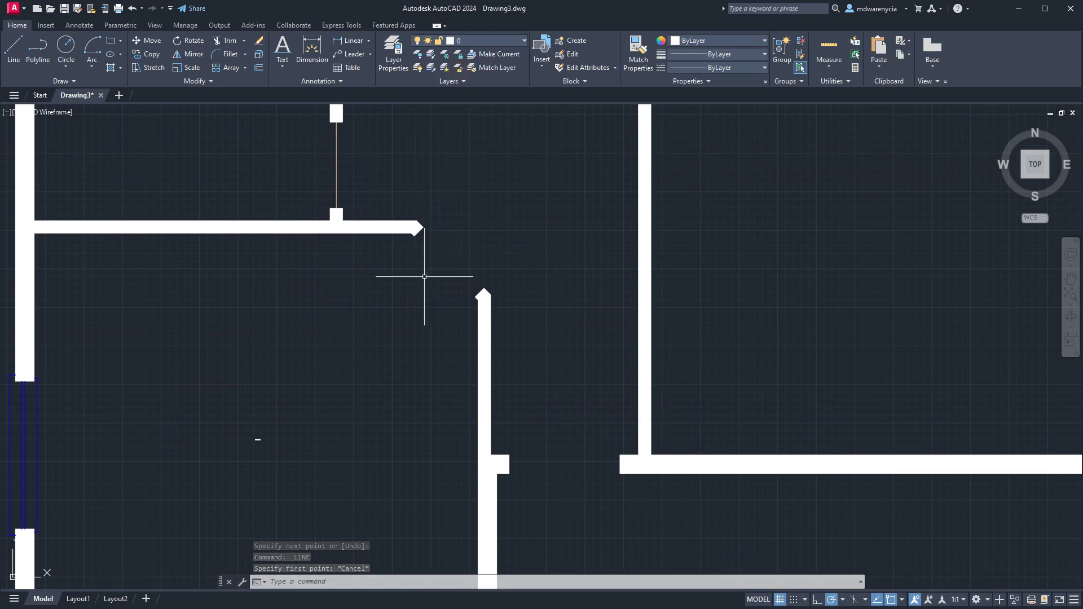
{"action": "left_click", "coordinate": [367, 170]}
{"action": "left_click", "coordinate": [303, 157]}
{"action": "left_click", "coordinate": [513, 41]}
{"action": "left_click", "coordinate": [460, 68]}
{"action": "key", "text": "Escape"}
{"action": "key", "text": "Escape"}
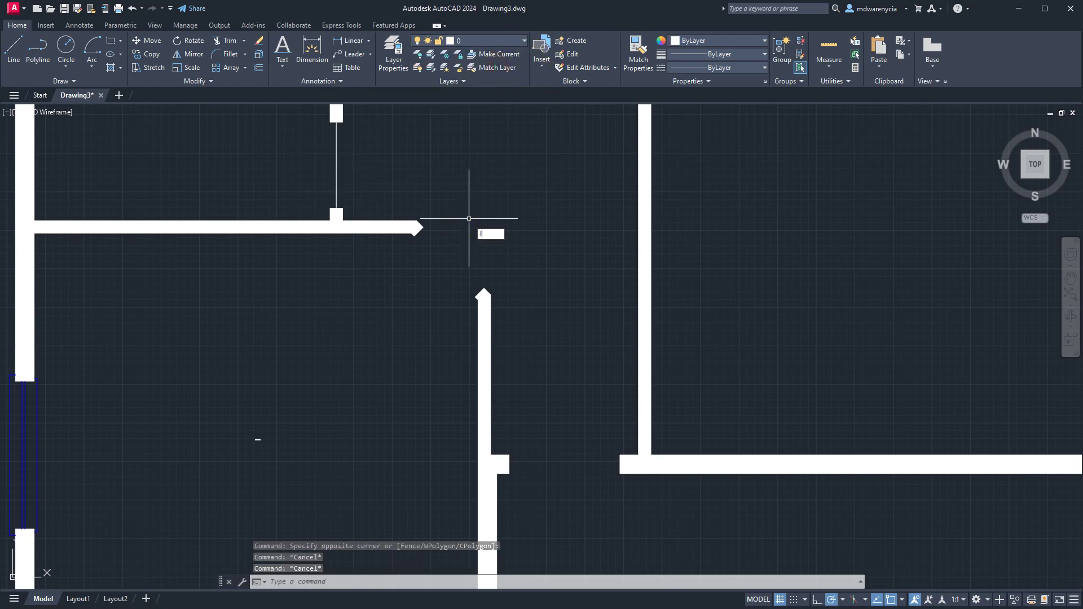
Step: Draw a diagonal line closing the home office's angled door opening between the two pointed wall ends
{"action": "type", "text": "l"}
{"action": "key", "text": "Return"}
{"action": "left_click", "coordinate": [418, 231]}
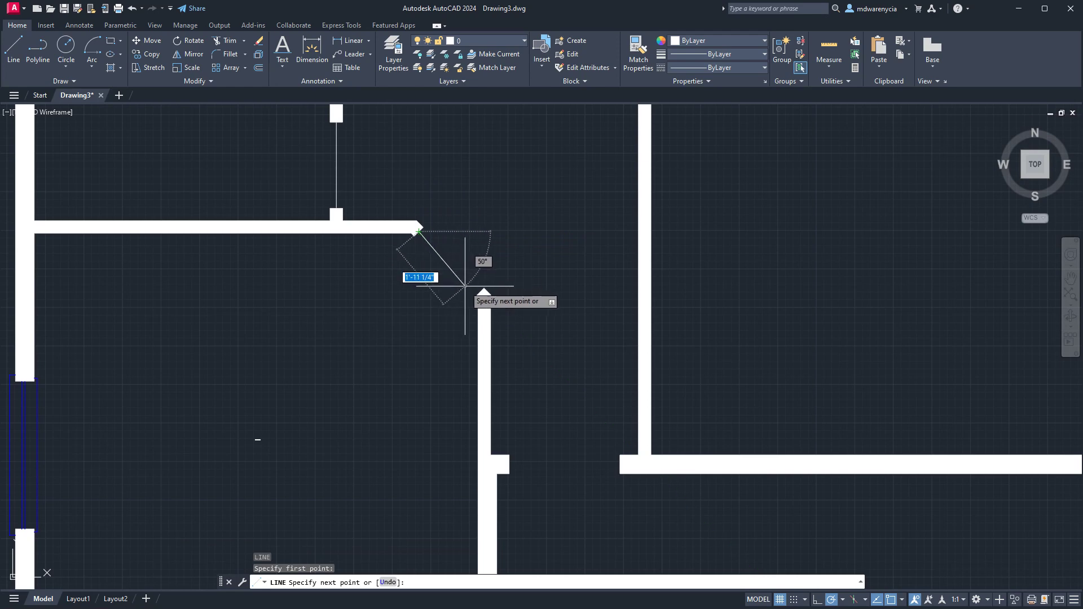
{"action": "left_click", "coordinate": [484, 291]}
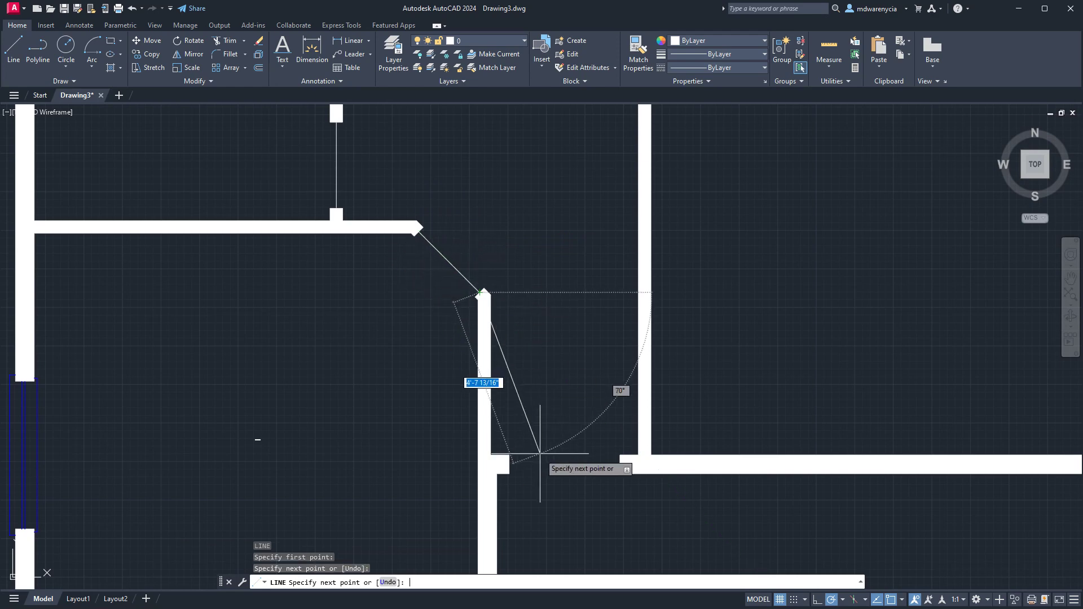
{"action": "key", "text": "Return"}
Step: Draw a horizontal line closing the door opening at the lower end of the hallway
{"action": "key", "text": "Return"}
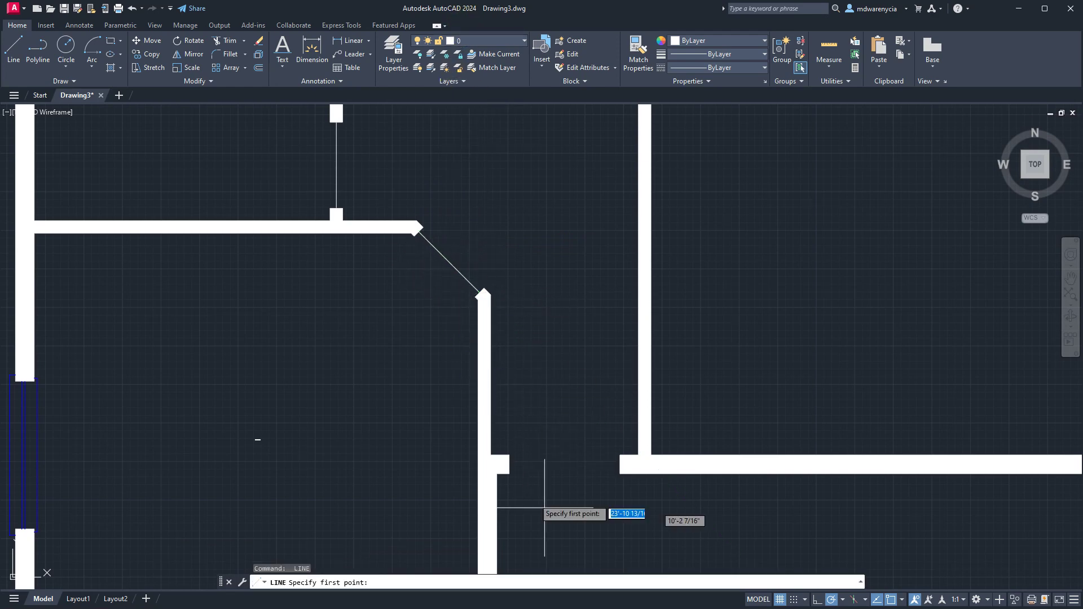
{"action": "left_click", "coordinate": [508, 464]}
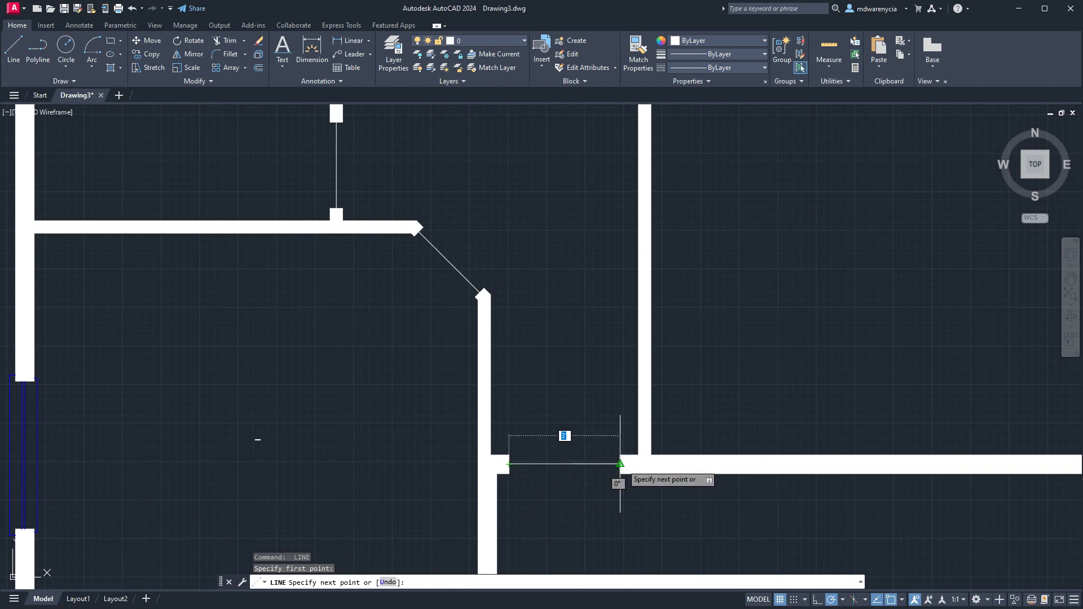
{"action": "left_click", "coordinate": [620, 463]}
{"action": "key", "text": "Escape"}
{"action": "key", "text": "Escape"}
Step: Draw a line closing the hallway's open upper end, from the small room's right wall to the large right room's left wall
{"action": "scroll", "coordinate": [624, 473], "scroll_direction": "down", "scroll_amount": 4}
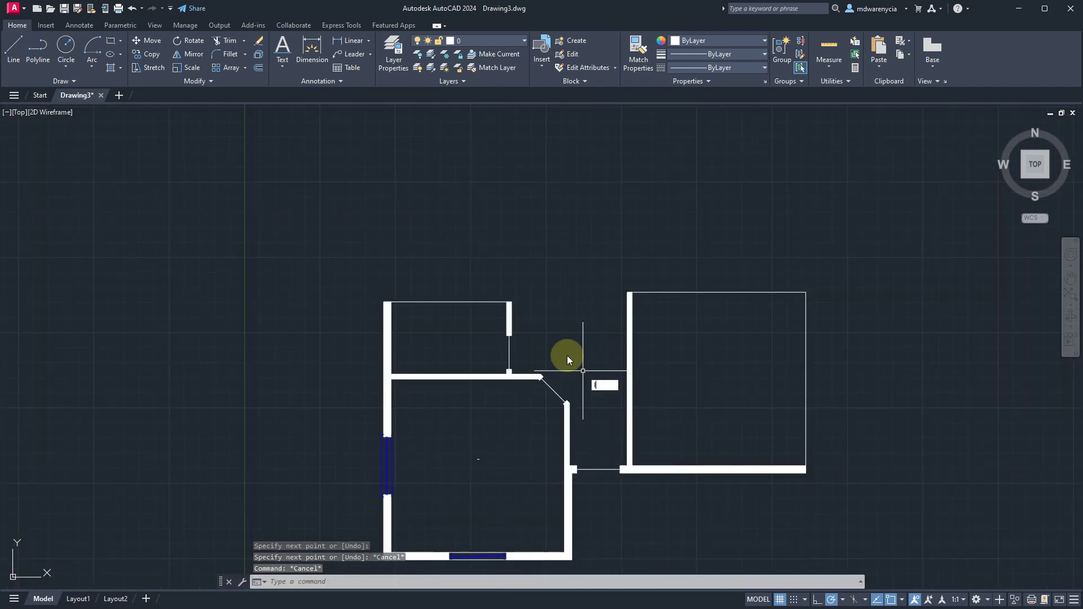
{"action": "key", "text": "Return"}
{"action": "left_click", "coordinate": [509, 303]}
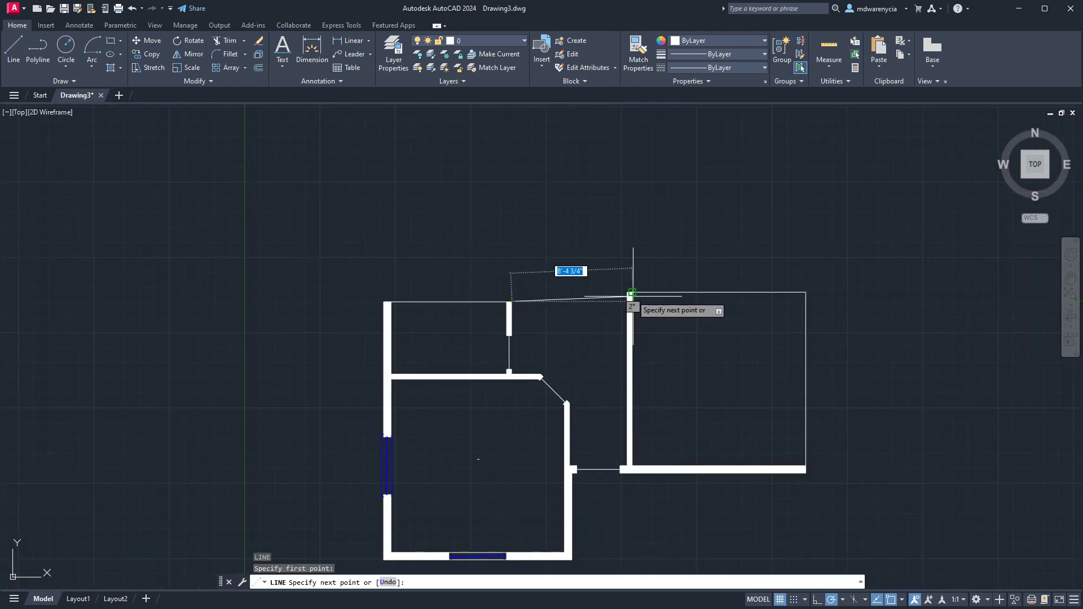
{"action": "left_click", "coordinate": [626, 297]}
{"action": "key", "text": "Escape"}
{"action": "key", "text": "Escape"}
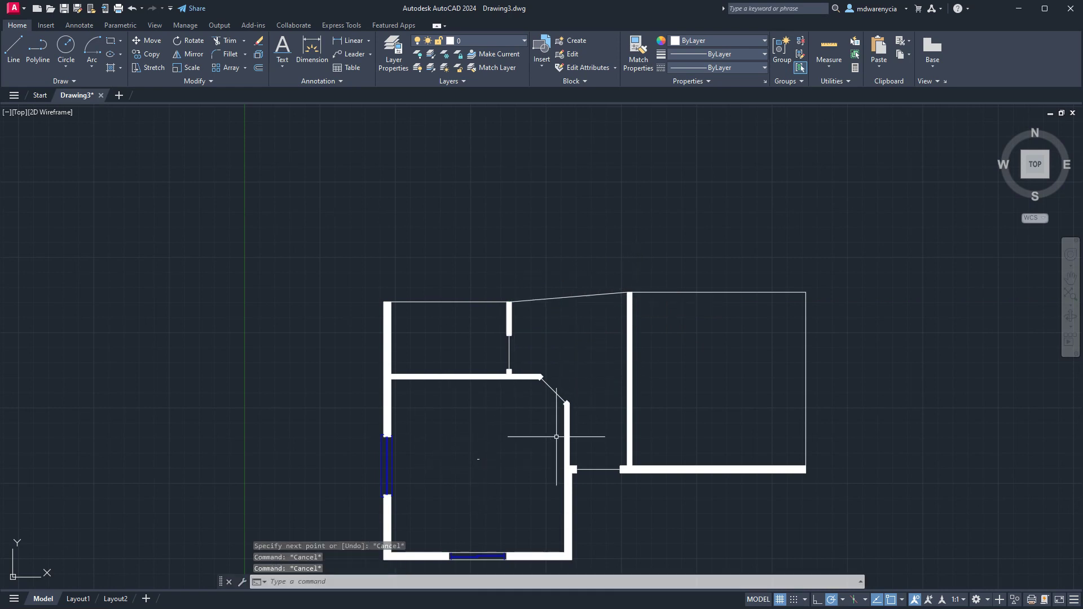
Step: Hatch the home office floor with the AR-BRSTD brick pattern at scale 2
{"action": "type", "text": "hatch"}
{"action": "key", "text": "Return"}
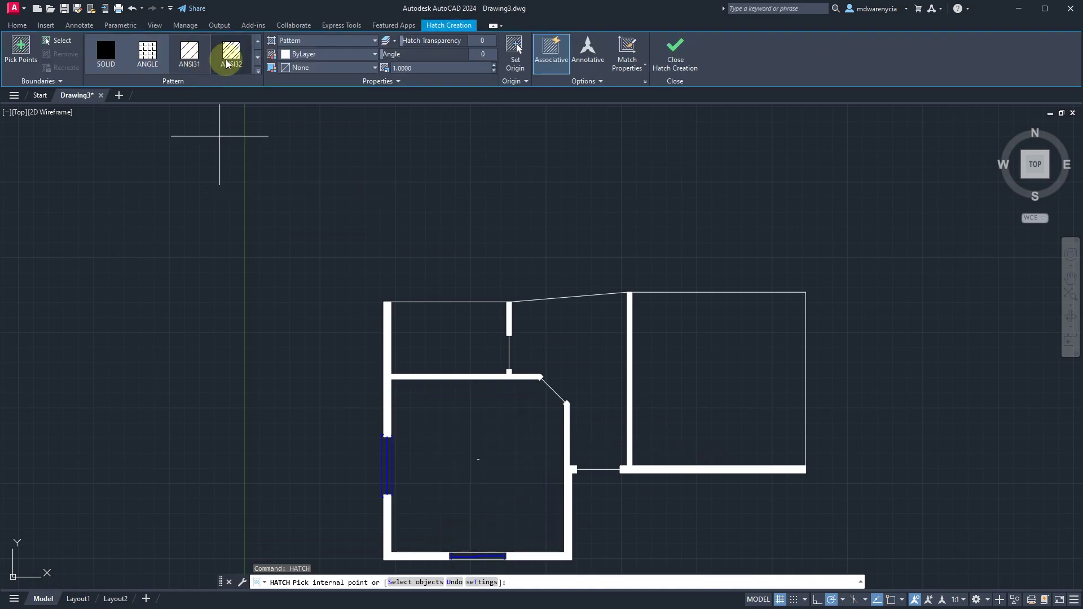
{"action": "scroll", "coordinate": [222, 68], "scroll_direction": "down", "scroll_amount": 1}
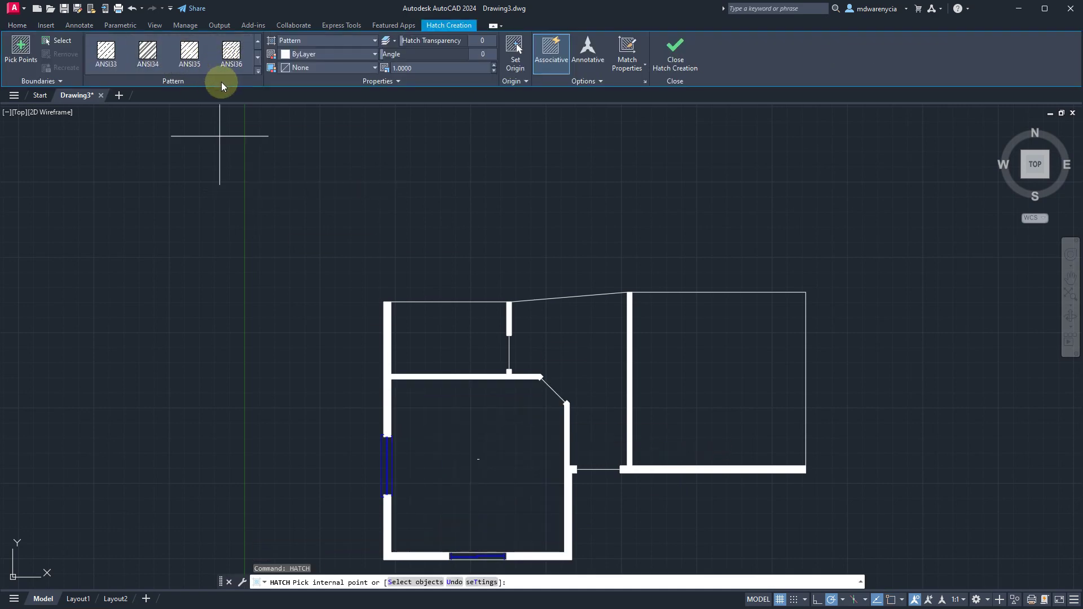
{"action": "left_click", "coordinate": [258, 74]}
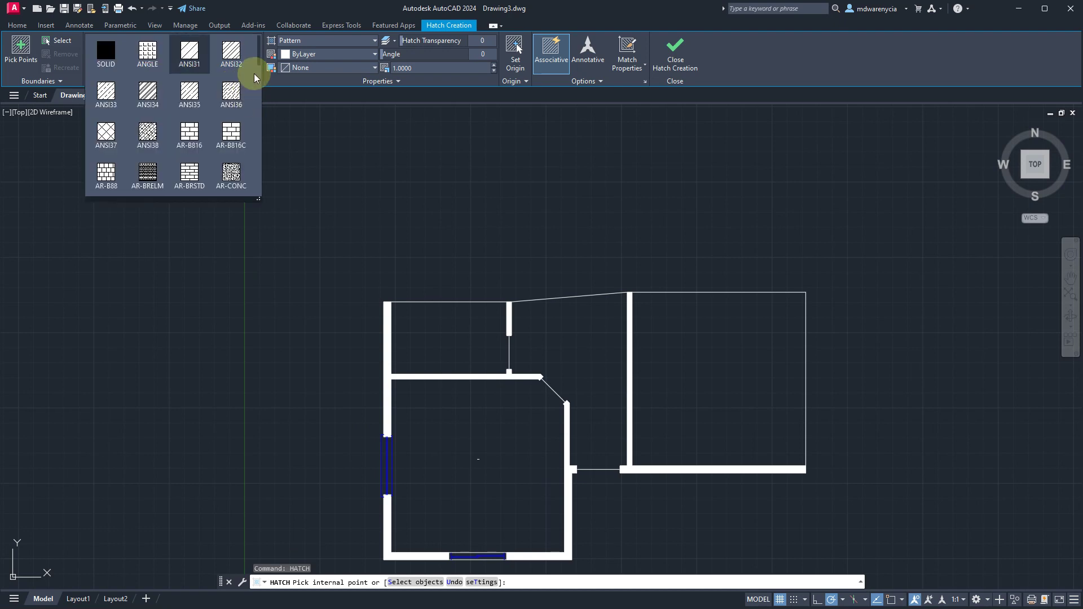
{"action": "left_click", "coordinate": [191, 186]}
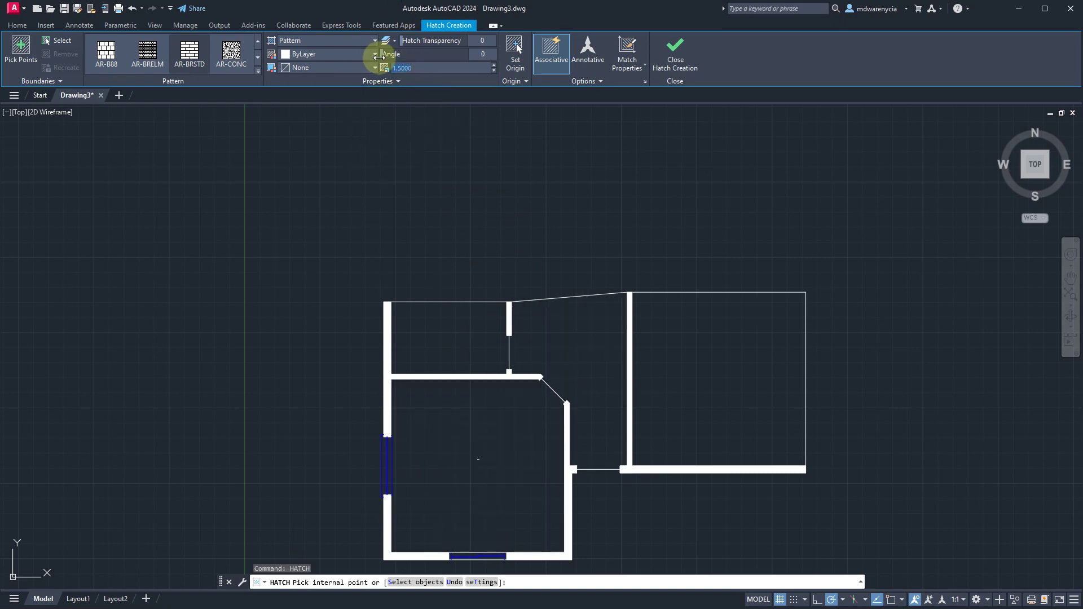
{"action": "left_click", "coordinate": [469, 483]}
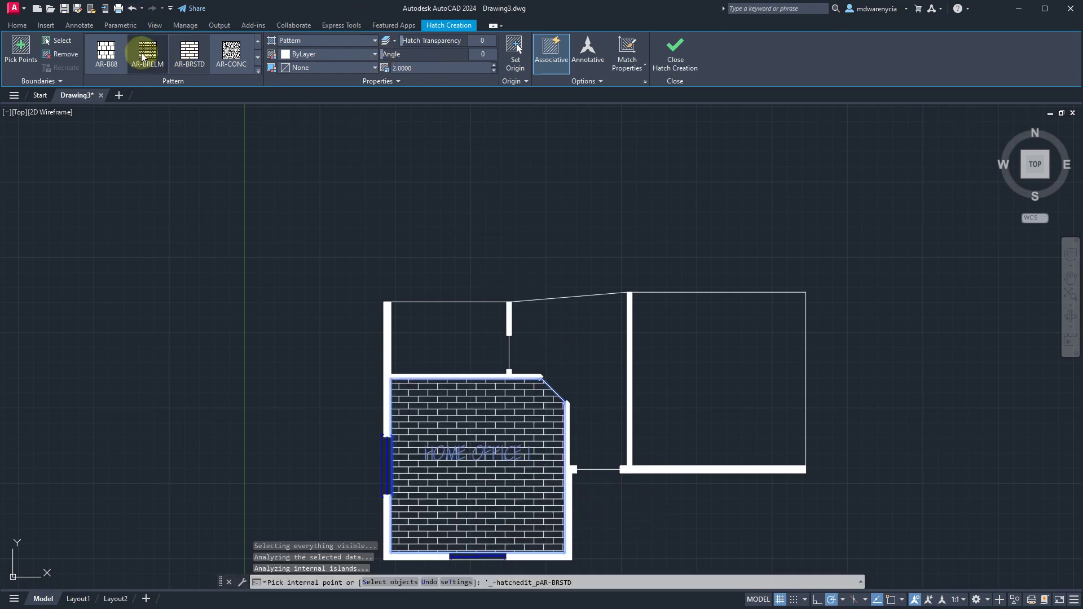
{"action": "left_click", "coordinate": [168, 67]}
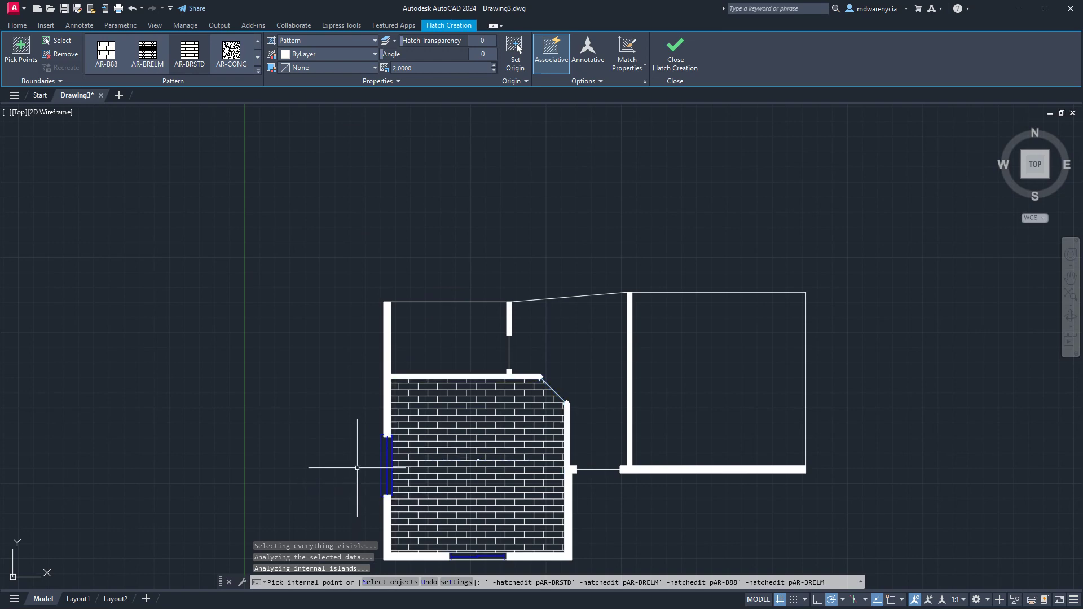
{"action": "key", "text": "Escape"}
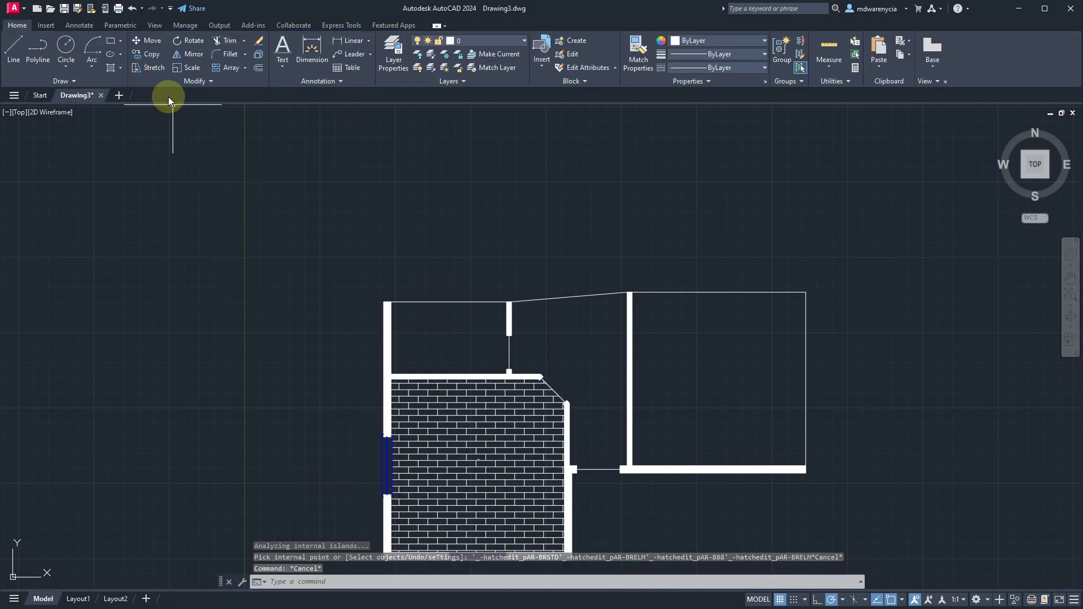
Step: Hatch the hallway and the small room above the home office with the AR-HBONE pattern at scale 0.6
{"action": "type", "text": "hat"}
{"action": "key", "text": "Return"}
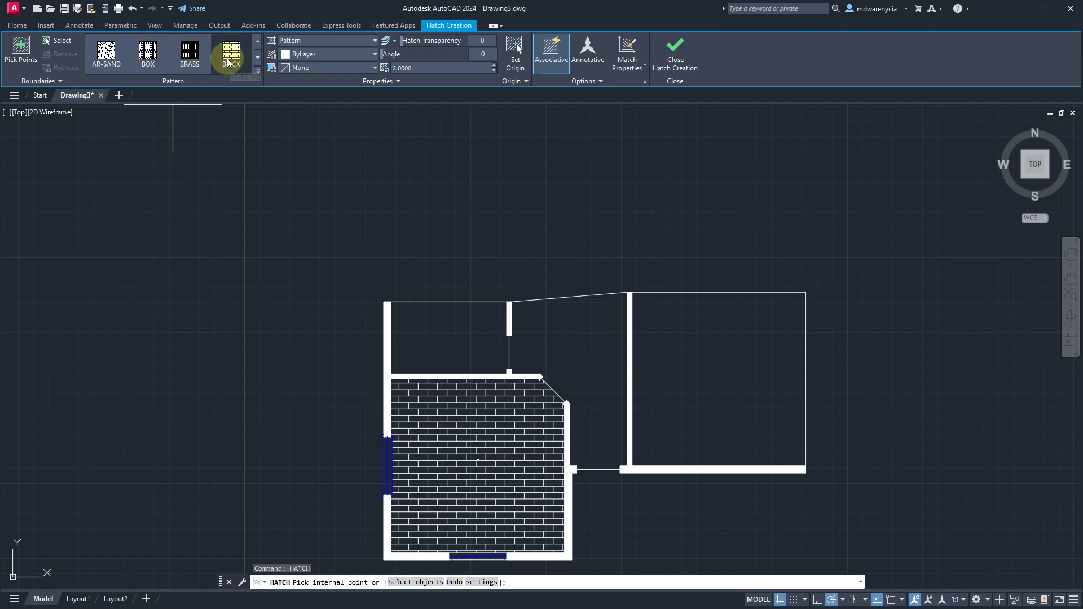
{"action": "scroll", "coordinate": [227, 59], "scroll_direction": "down", "scroll_amount": 1}
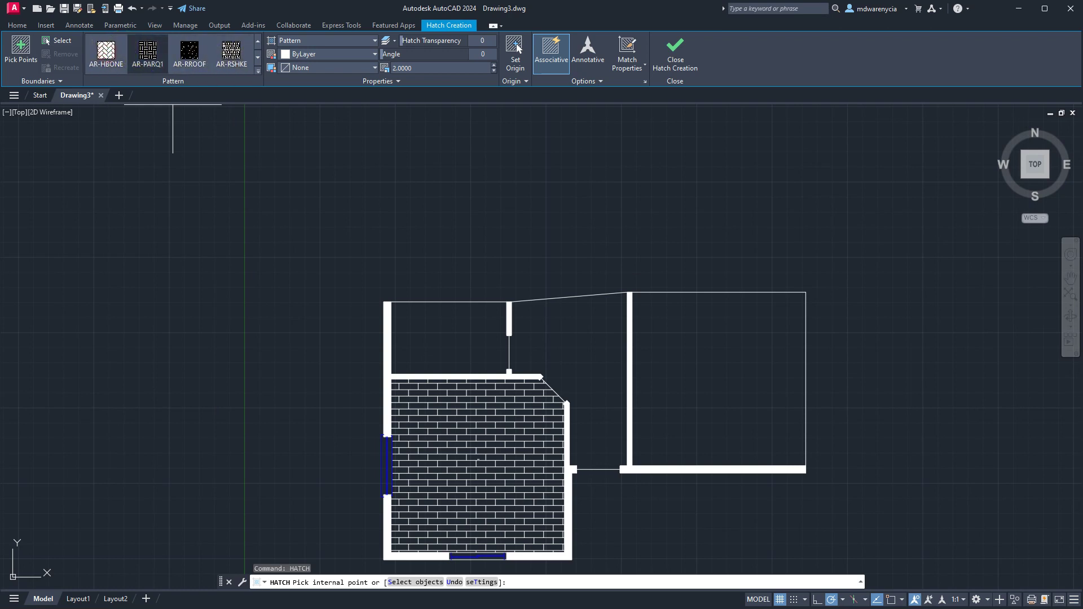
{"action": "left_click", "coordinate": [581, 398]}
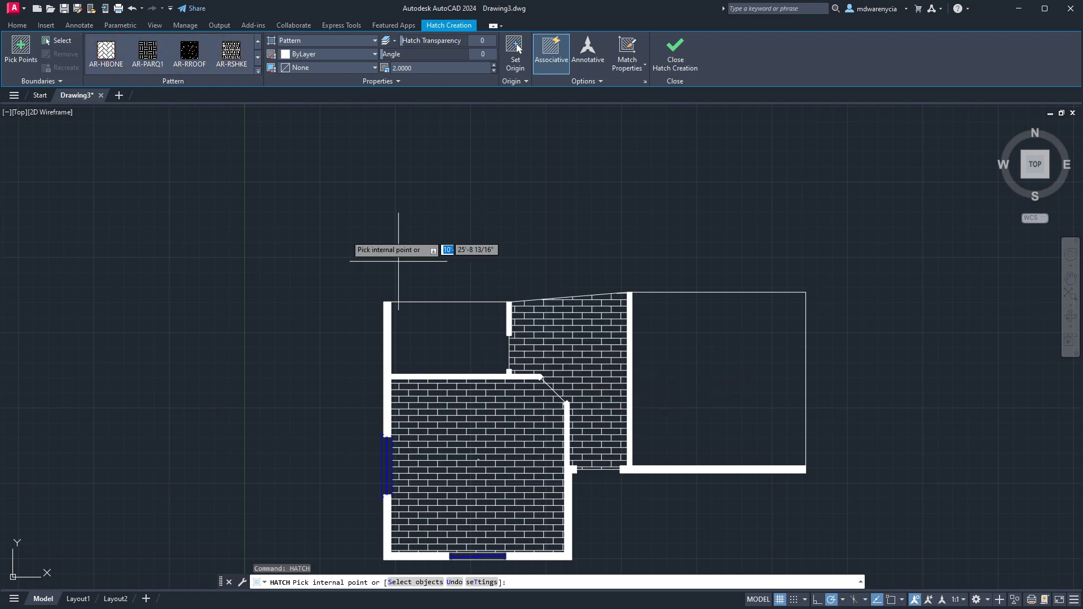
{"action": "left_click", "coordinate": [107, 53]}
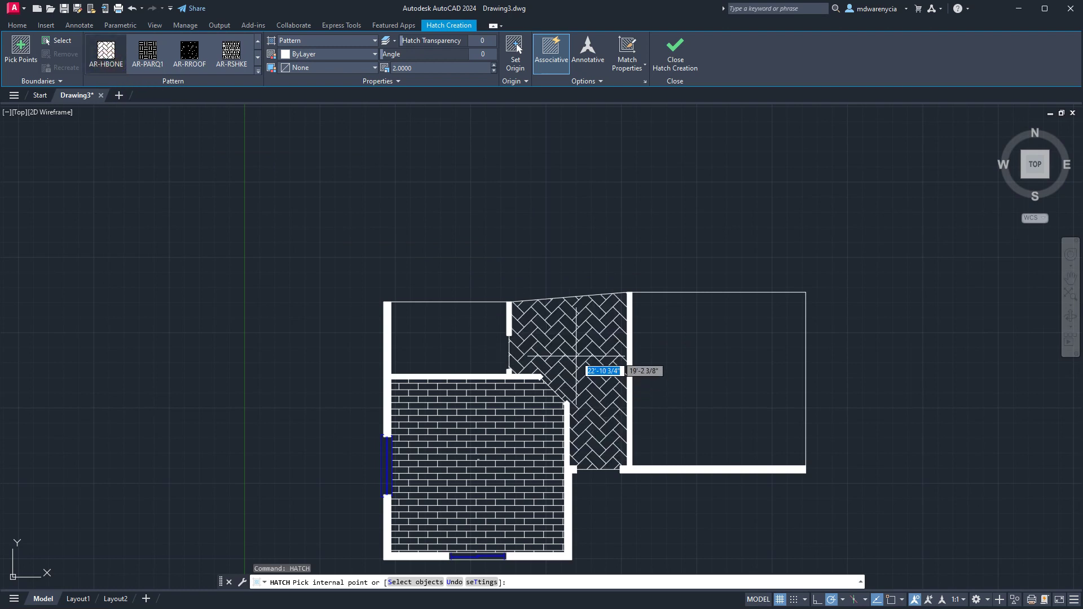
{"action": "left_click", "coordinate": [437, 68]}
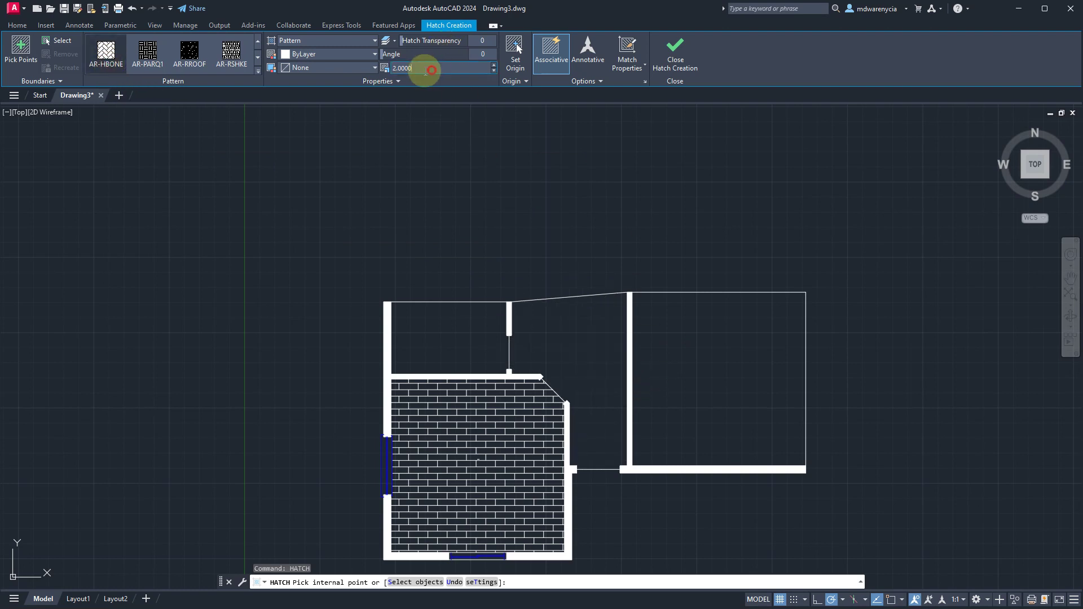
{"action": "type", "text": ".6"}
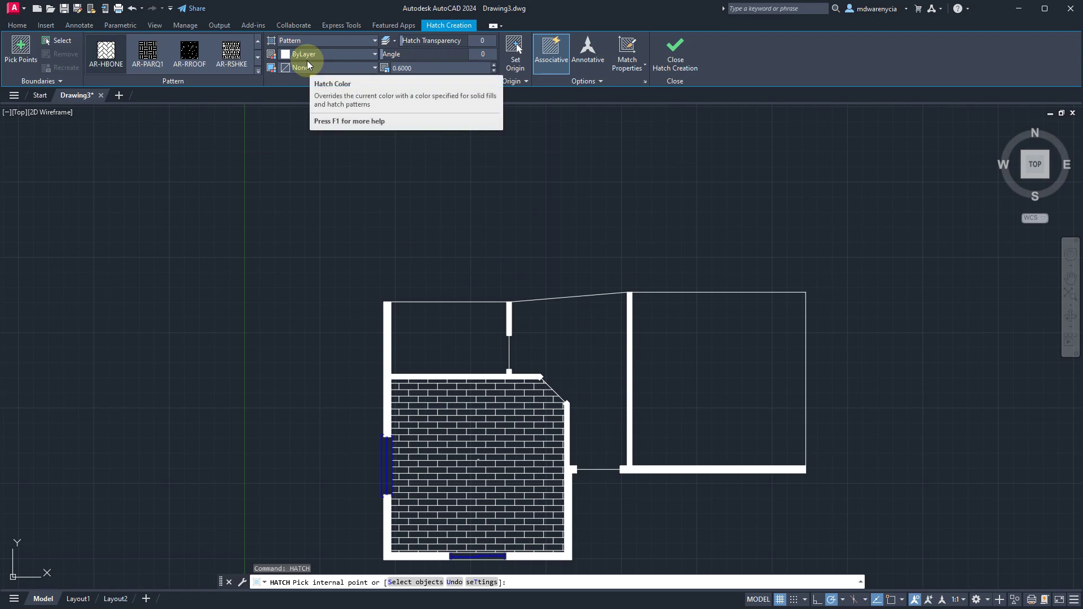
{"action": "left_click", "coordinate": [571, 348]}
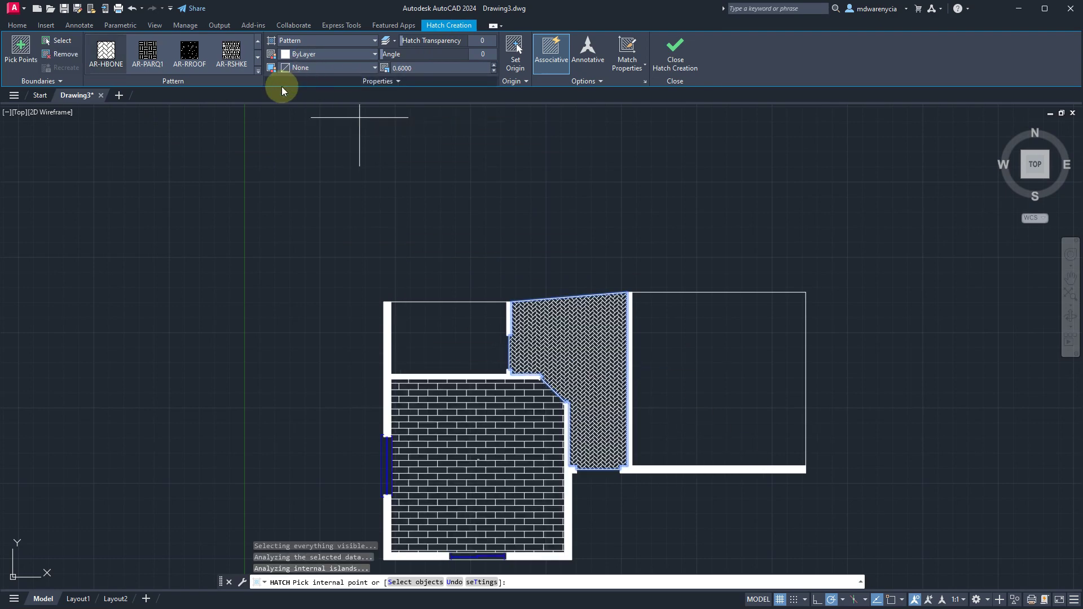
{"action": "left_click", "coordinate": [474, 341]}
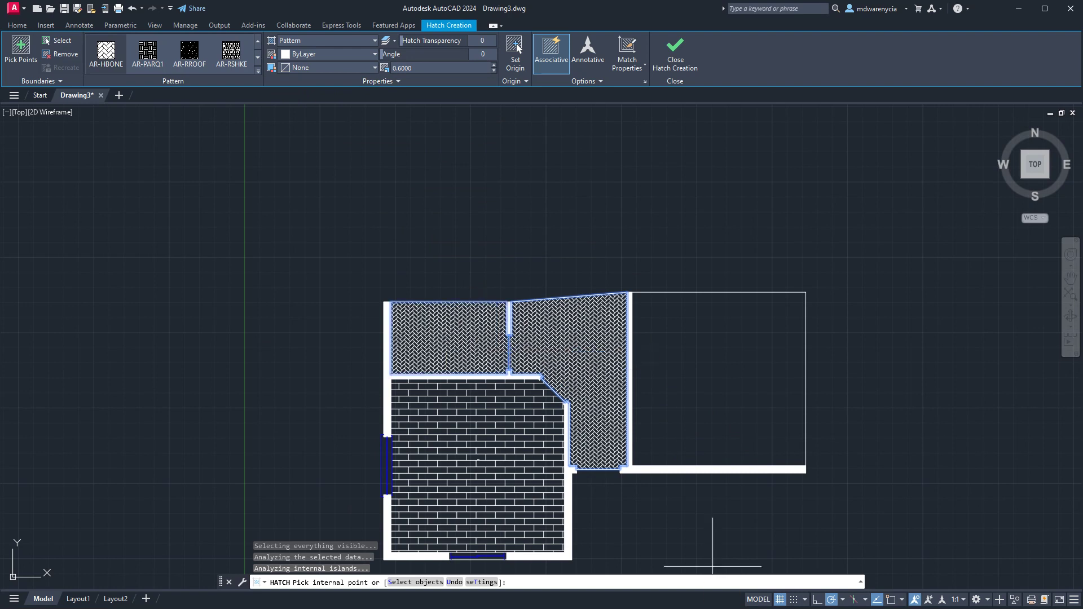
{"action": "left_click", "coordinate": [677, 67]}
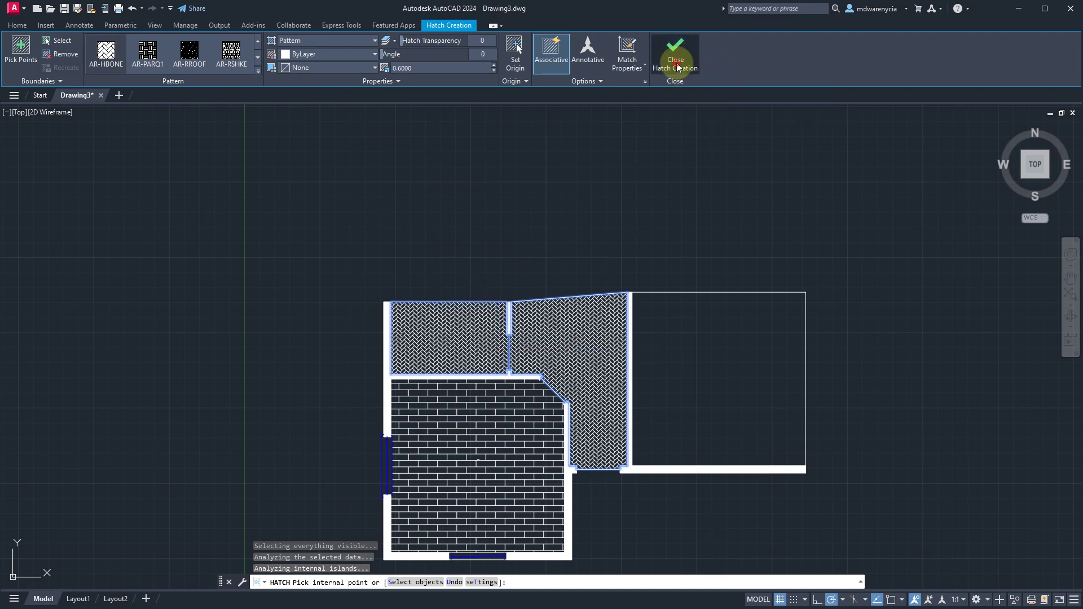
{"action": "key", "text": "Escape"}
{"action": "key", "text": "Escape"}
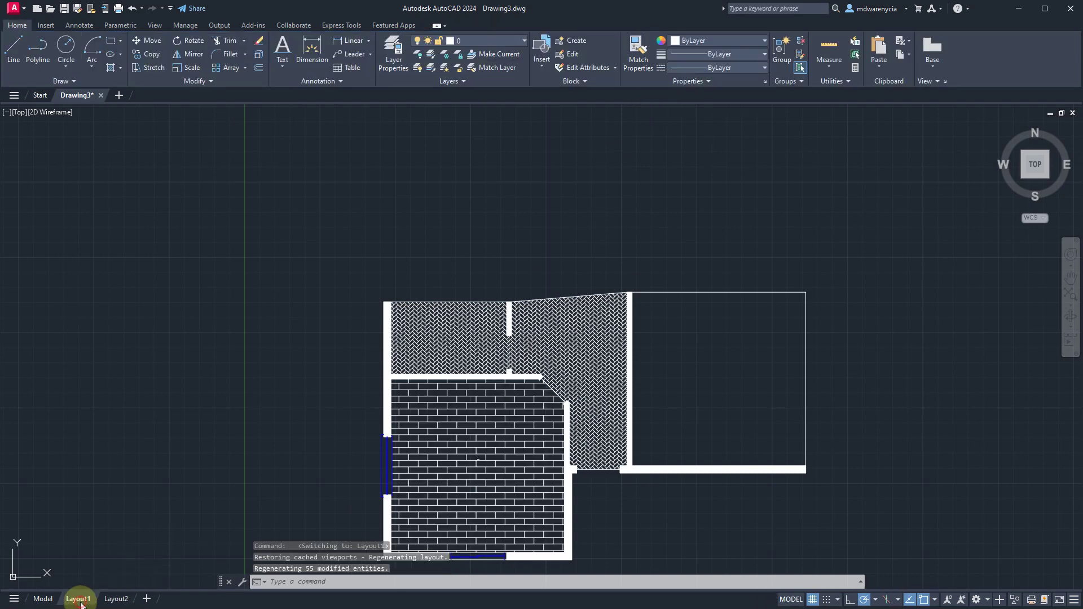
Step: Switch to Layout1 and examine the floor hatches around the home office label and the hallway
{"action": "left_click", "coordinate": [78, 600]}
{"action": "scroll", "coordinate": [431, 334], "scroll_direction": "up", "scroll_amount": 4}
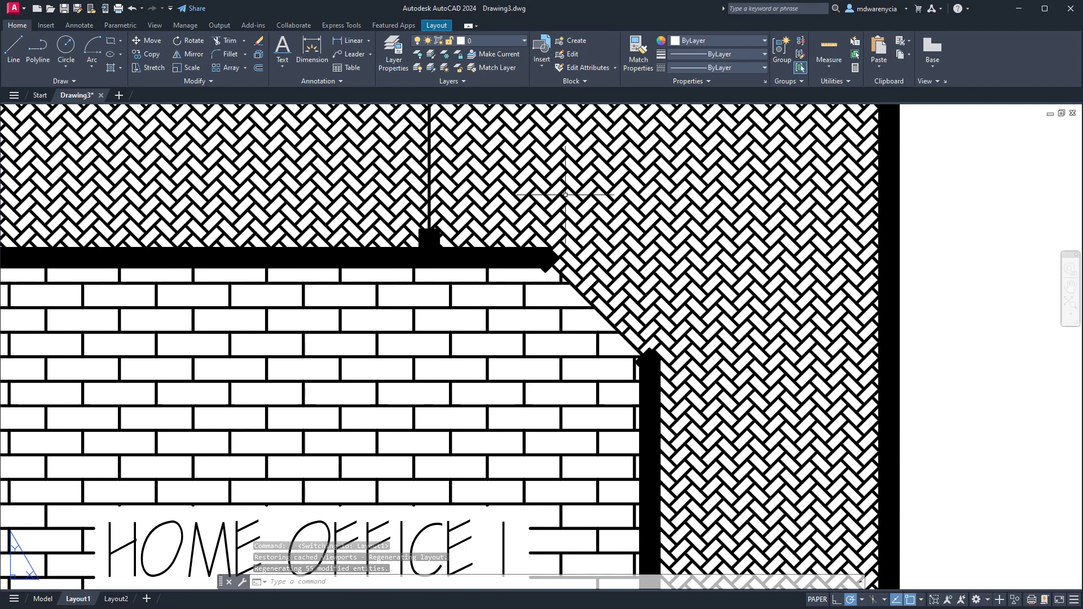
{"action": "scroll", "coordinate": [378, 406], "scroll_direction": "down", "scroll_amount": 5}
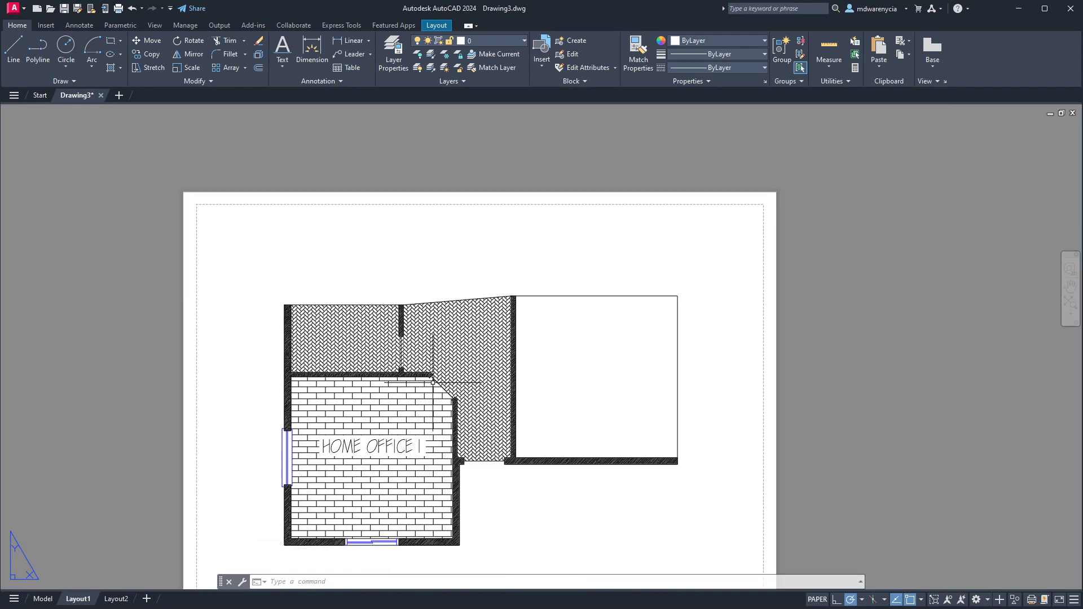
Step: Leave Layout1 and return to model space to edit the floor hatches
{"action": "key", "text": "Escape"}
{"action": "key", "text": "Escape"}
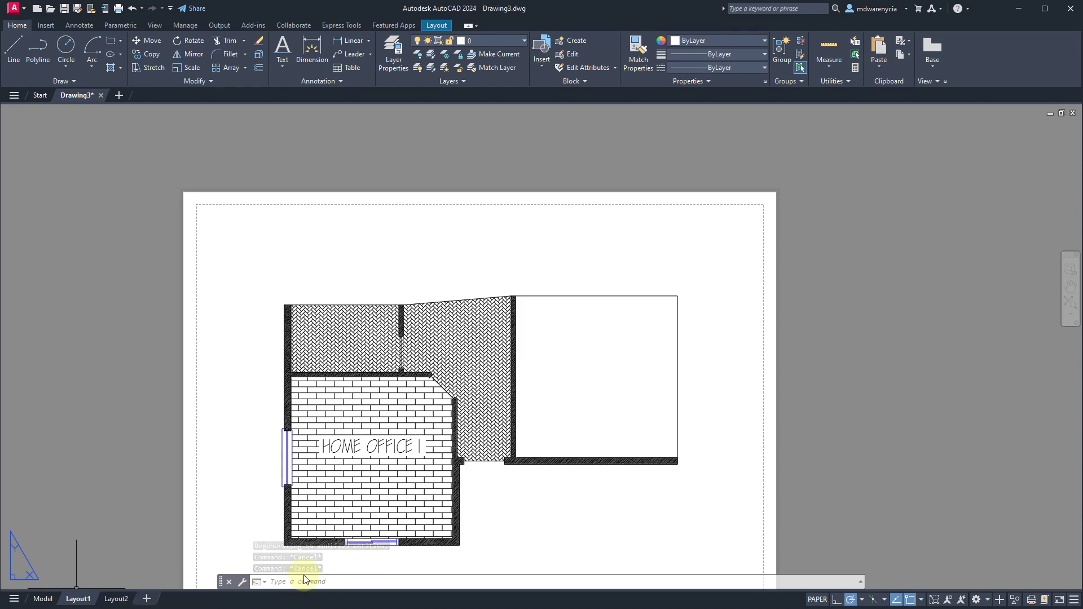
{"action": "left_click", "coordinate": [43, 599]}
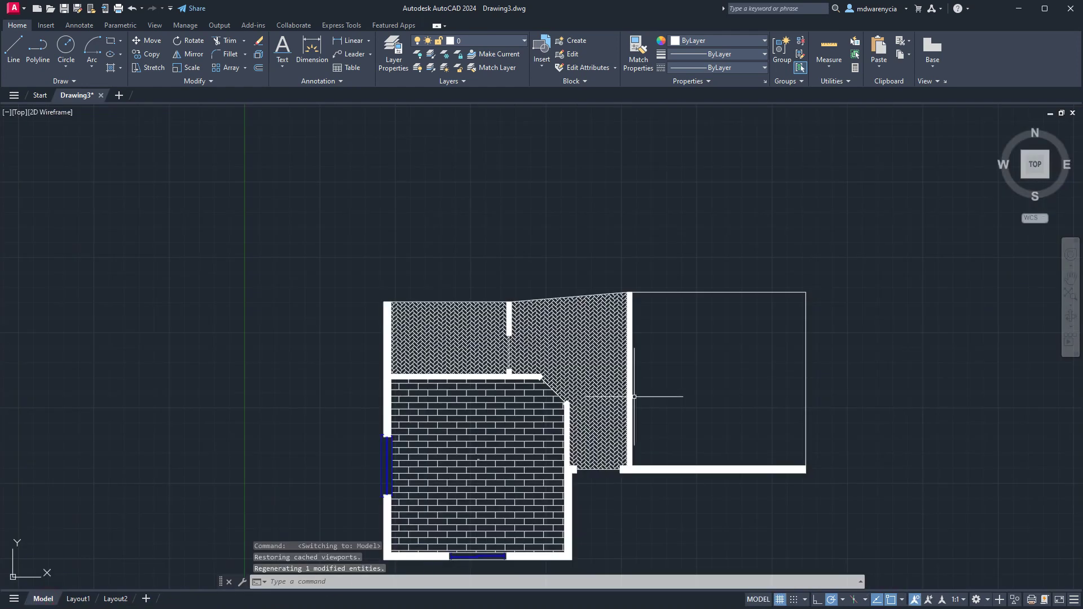
{"action": "left_click", "coordinate": [514, 331]}
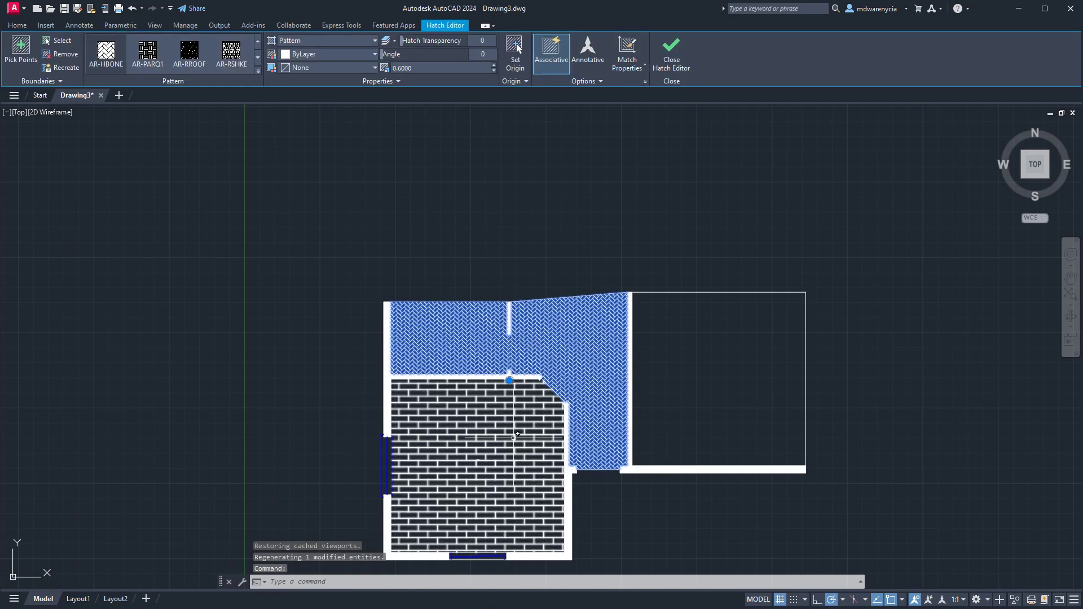
{"action": "key", "text": "Escape"}
{"action": "key", "text": "Escape"}
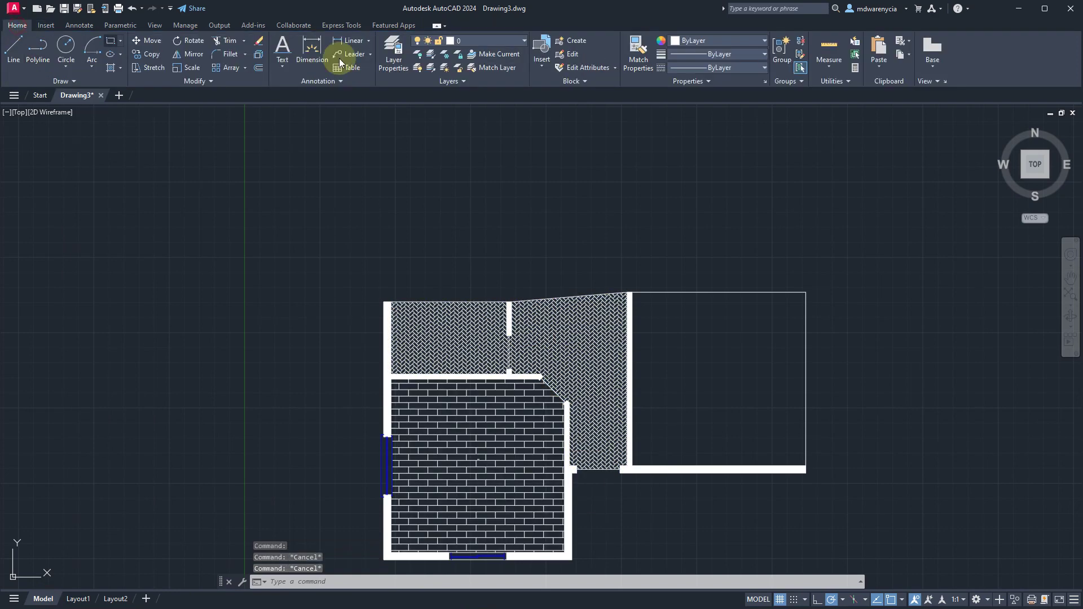
{"action": "left_click", "coordinate": [454, 46]}
{"action": "left_click", "coordinate": [565, 349]}
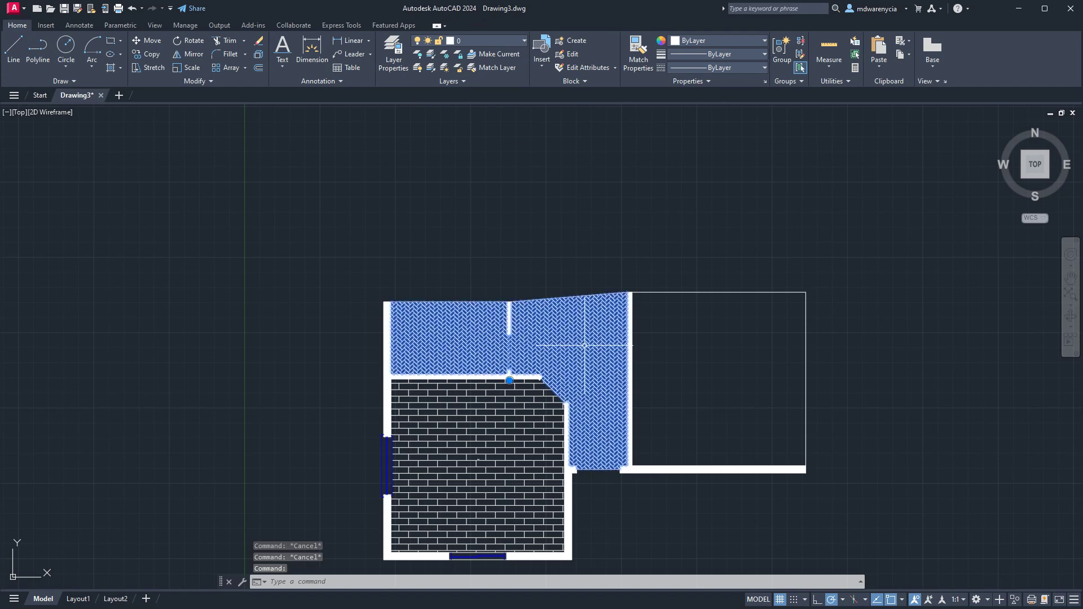
{"action": "left_click", "coordinate": [480, 470]}
{"action": "left_click", "coordinate": [466, 27]}
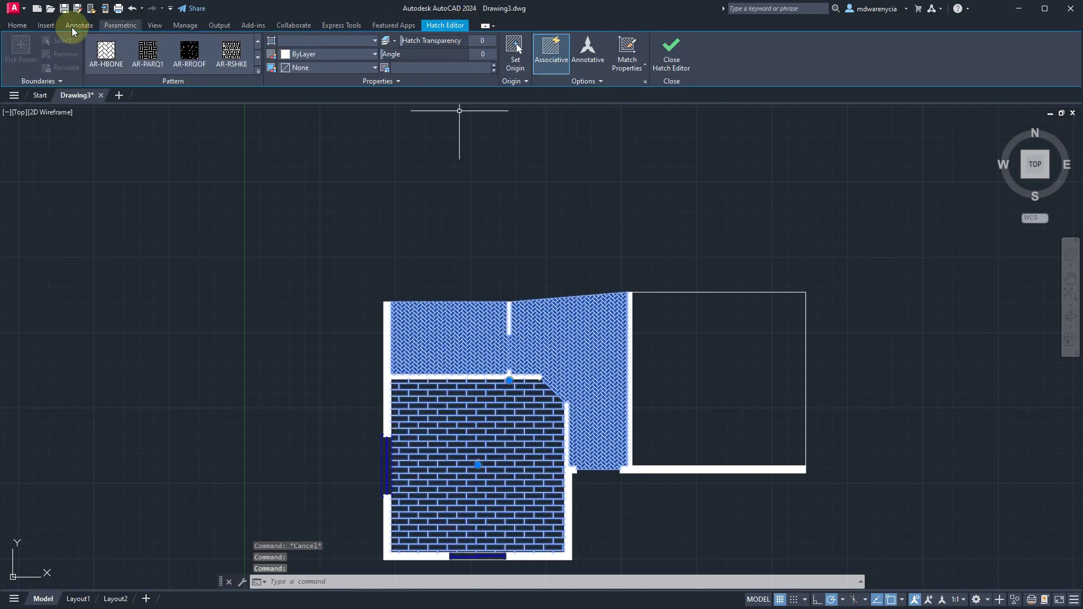
{"action": "left_click", "coordinate": [32, 27]}
{"action": "key", "text": "Escape"}
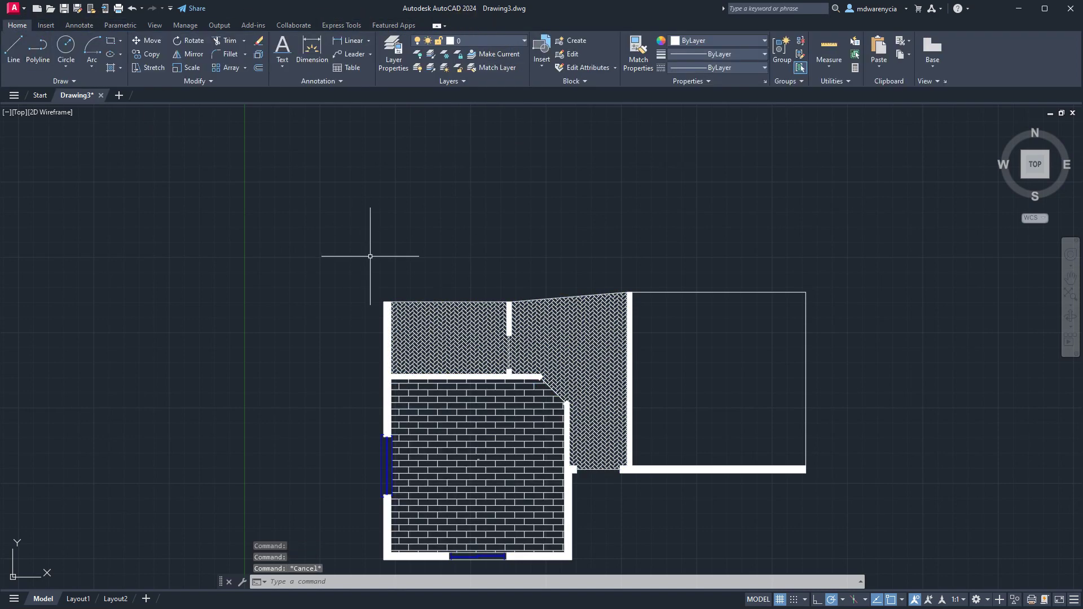
Step: Move the herringbone hallway hatch and the home office brick hatch to the LWR-Floor layer
{"action": "left_click", "coordinate": [535, 373]}
{"action": "left_click", "coordinate": [479, 469]}
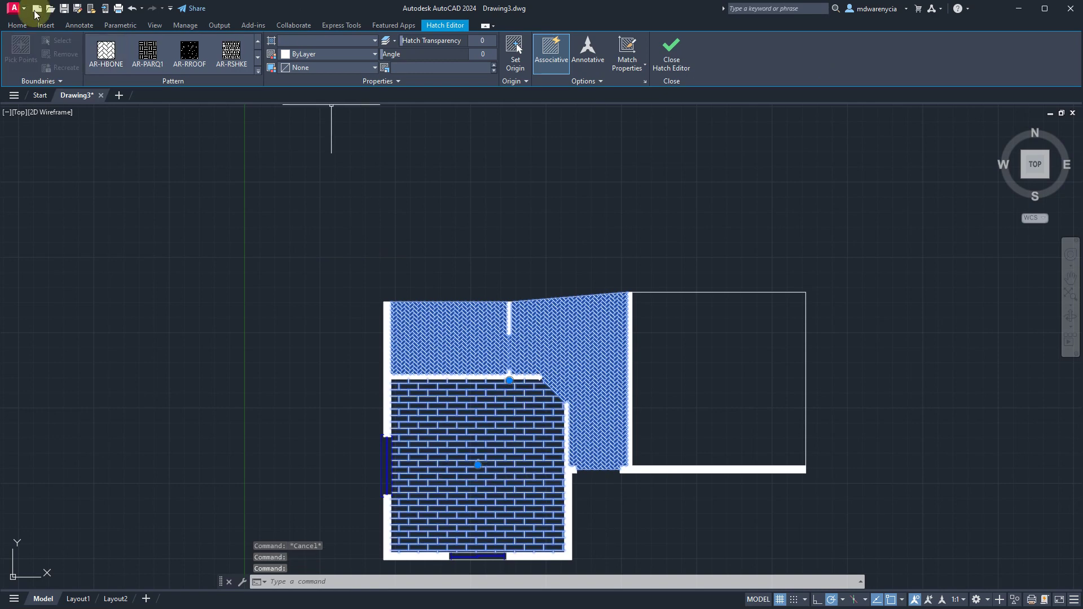
{"action": "left_click", "coordinate": [17, 25]}
{"action": "left_click", "coordinate": [494, 40]}
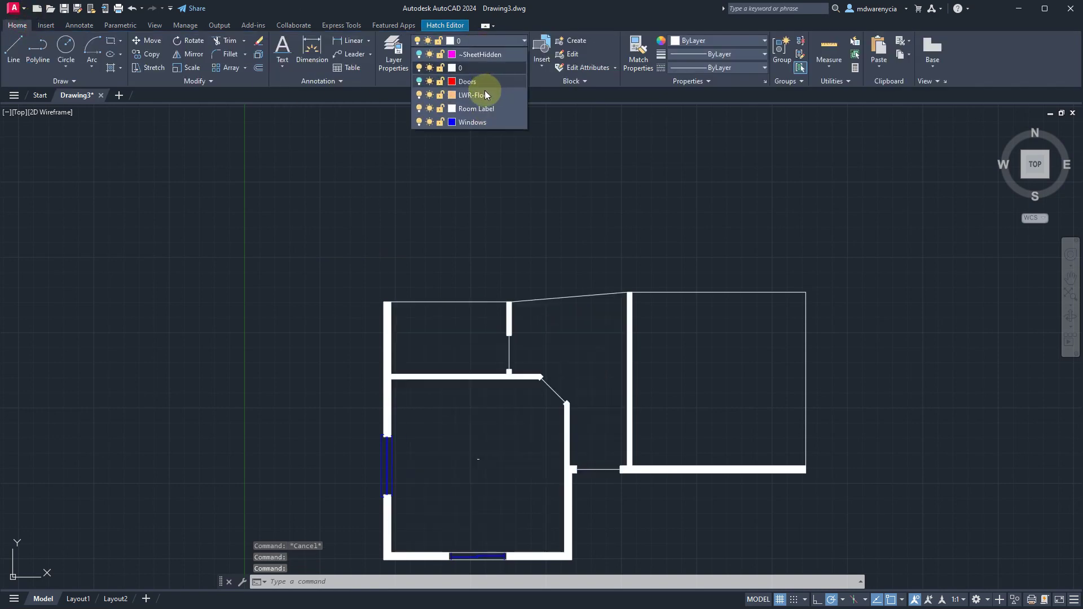
{"action": "left_click", "coordinate": [477, 95]}
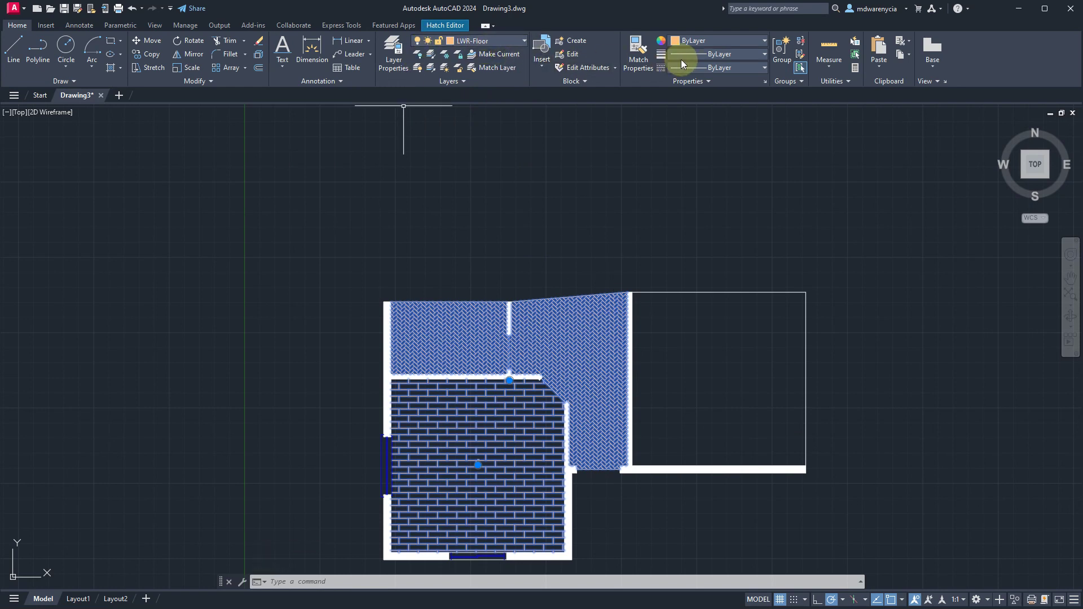
Step: Override the lineweight of both floor hatches with 0.09 mm and clear the selection
{"action": "left_click", "coordinate": [763, 54]}
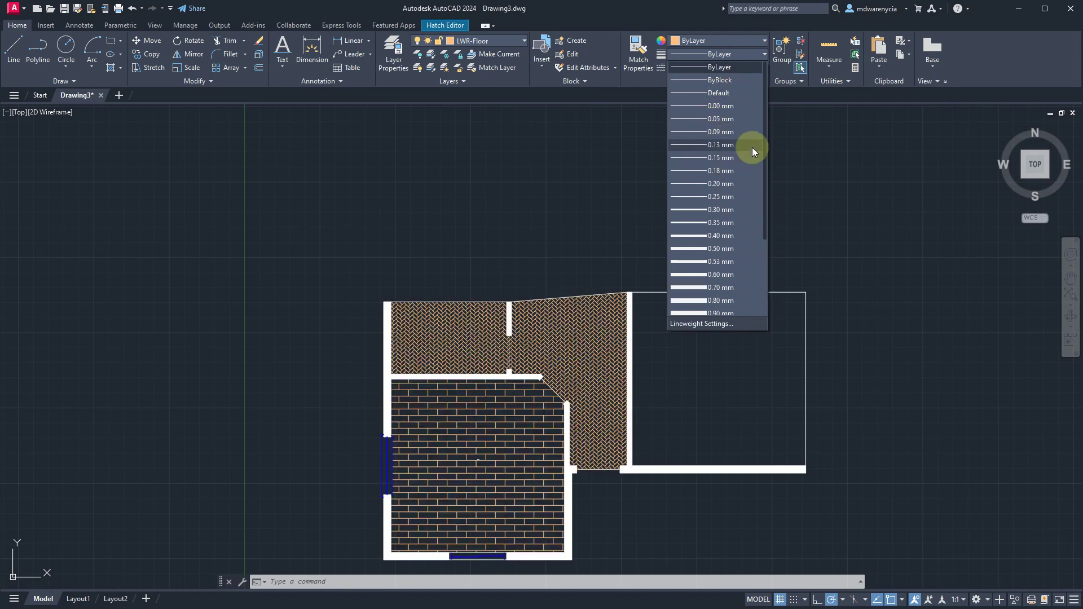
{"action": "left_click", "coordinate": [725, 131]}
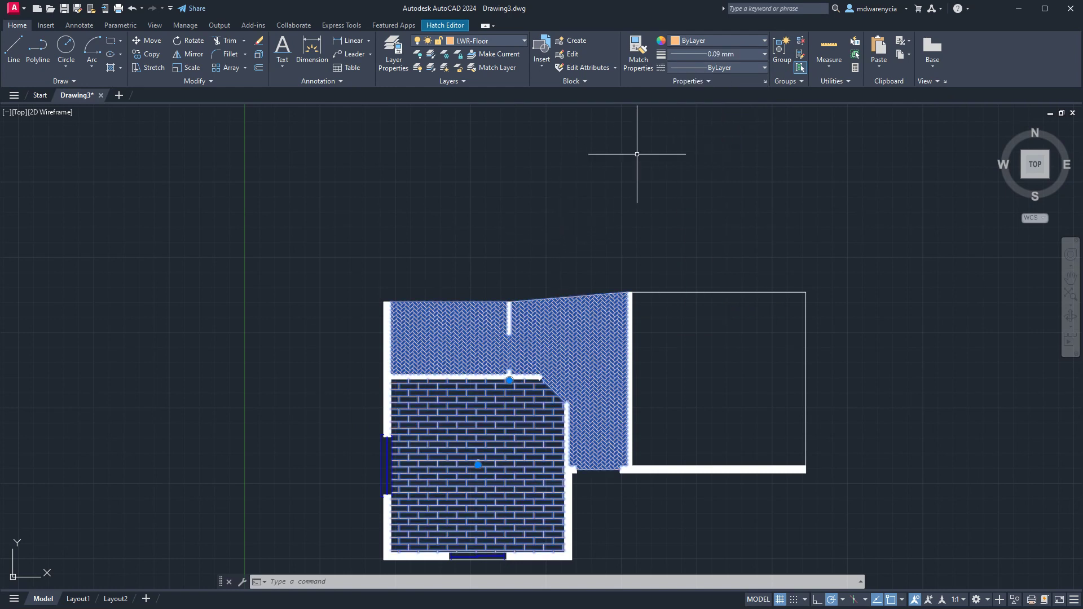
{"action": "left_click", "coordinate": [754, 69]}
{"action": "left_click", "coordinate": [761, 49]}
{"action": "left_click", "coordinate": [757, 43]}
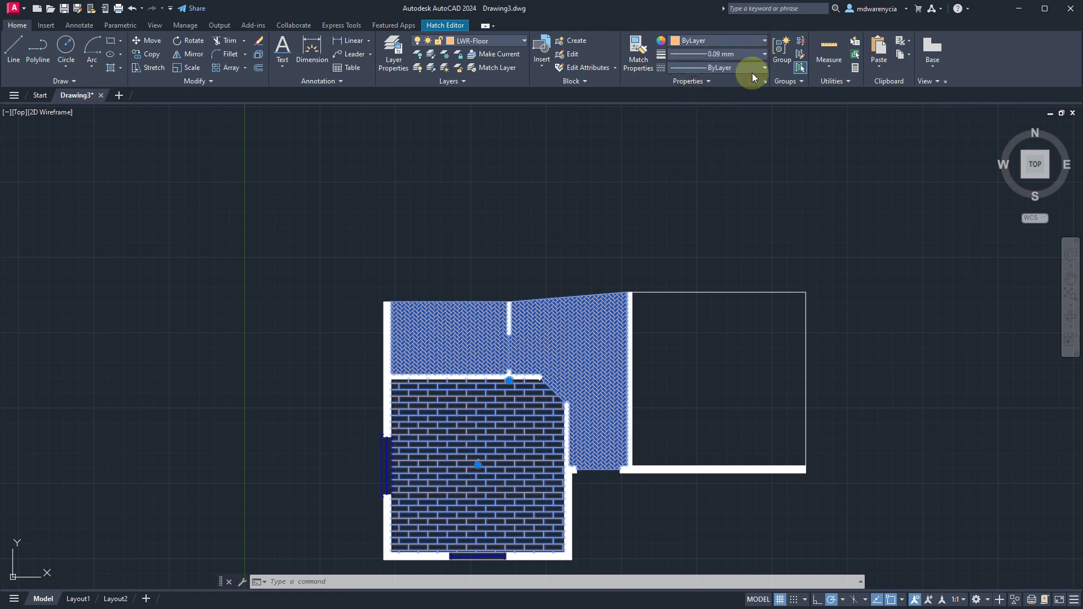
{"action": "key", "text": "Escape"}
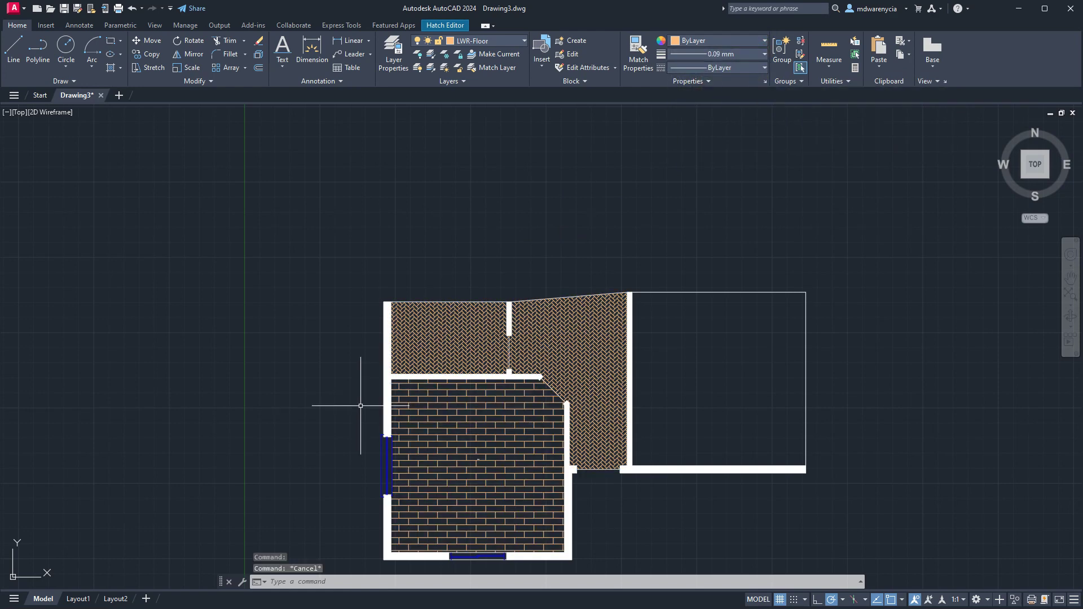
Step: Switch to Layout1 and examine the herringbone hatch's line thickness and properties inside the viewport
{"action": "left_click", "coordinate": [79, 599]}
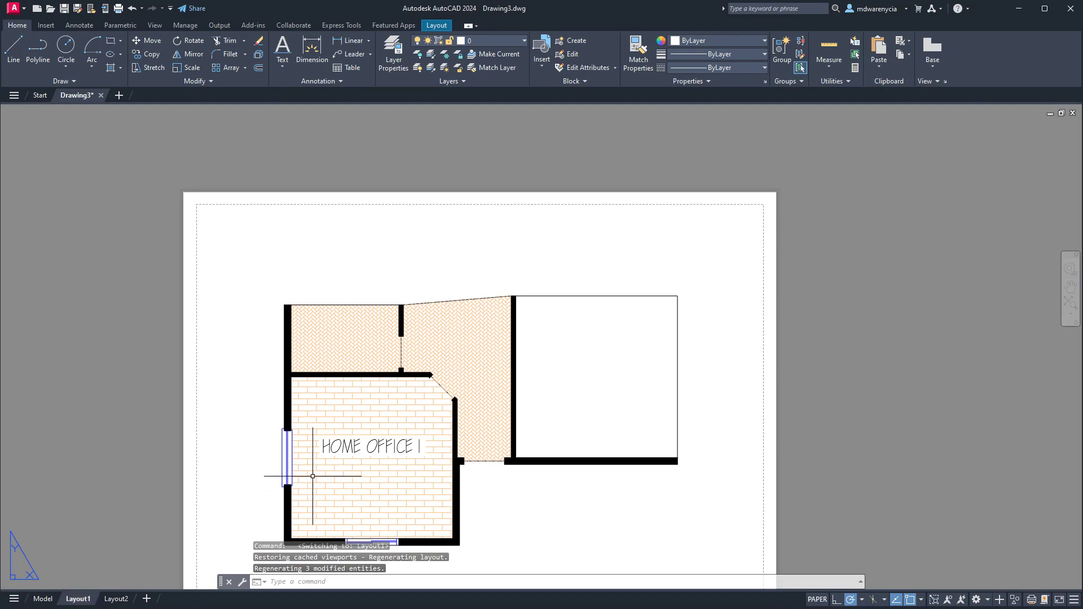
{"action": "scroll", "coordinate": [364, 442], "scroll_direction": "up", "scroll_amount": 4}
{"action": "scroll", "coordinate": [530, 232], "scroll_direction": "up", "scroll_amount": 4}
{"action": "scroll", "coordinate": [387, 222], "scroll_direction": "up", "scroll_amount": 4}
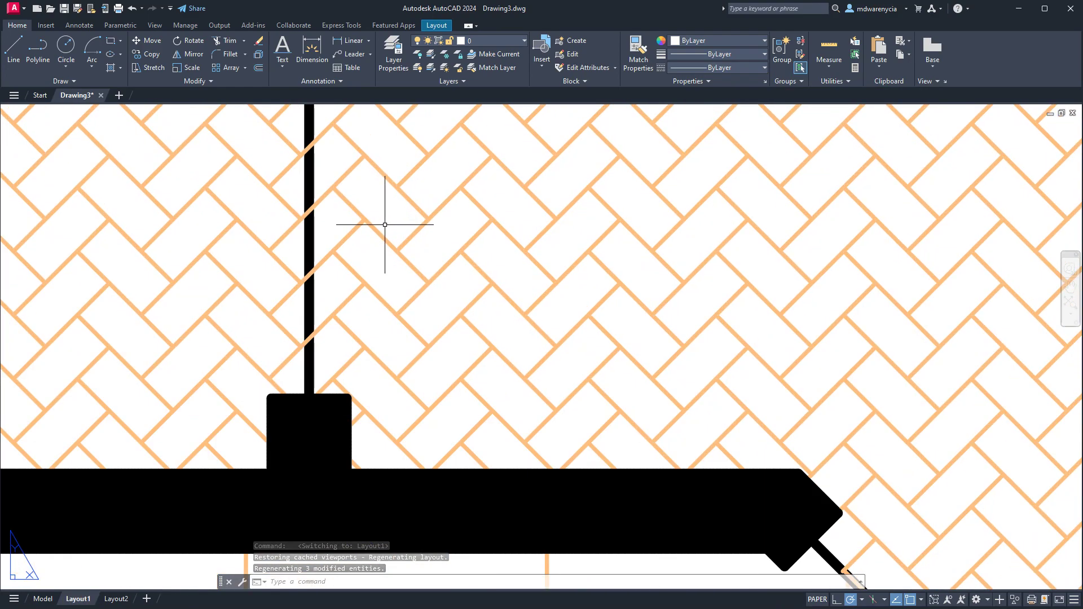
{"action": "double_click", "coordinate": [557, 278]}
{"action": "left_click", "coordinate": [558, 278]}
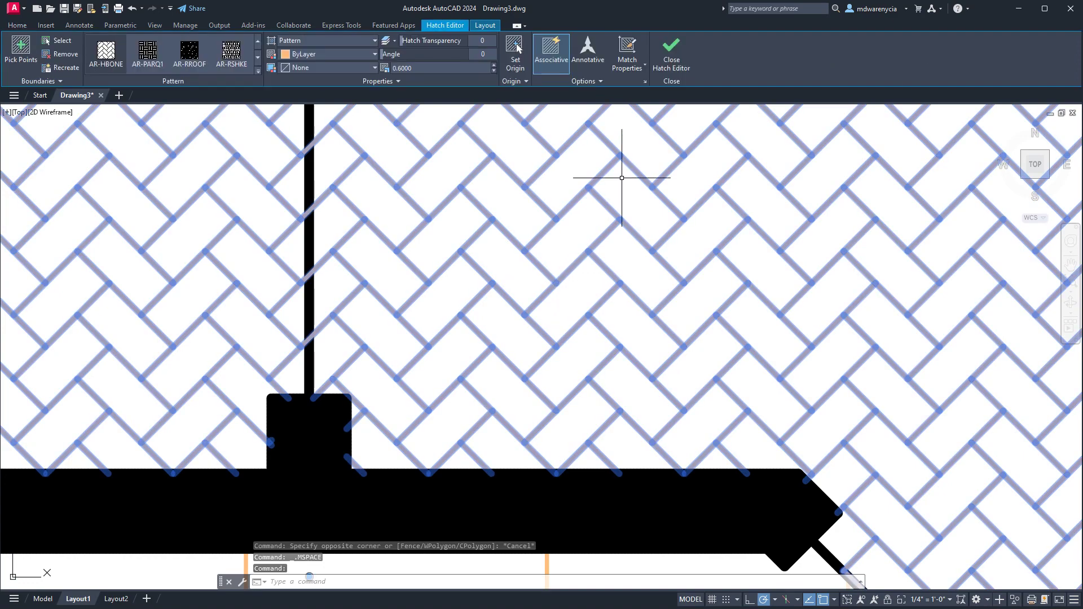
{"action": "left_click", "coordinate": [423, 69]}
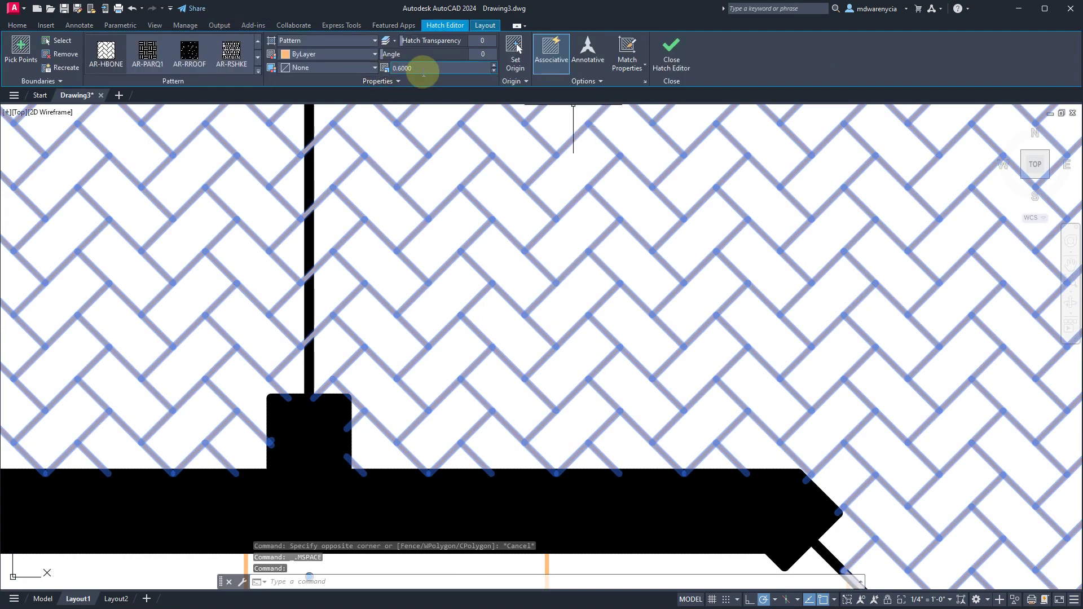
{"action": "left_click", "coordinate": [14, 27]}
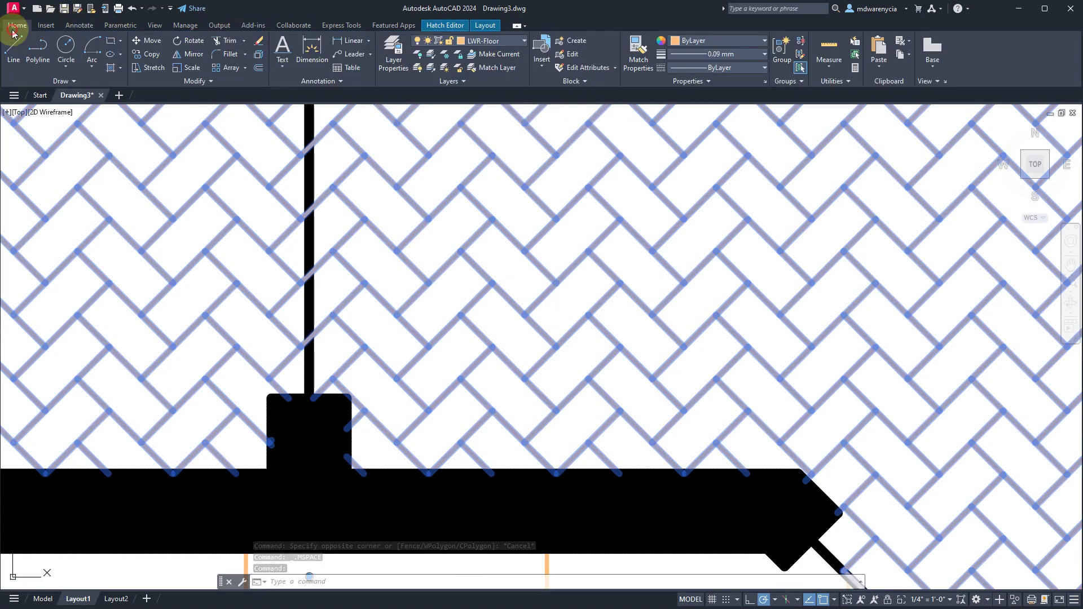
Step: Set the LWR-Floor layer's lineweight to 0.09 mm in the layer properties
{"action": "left_click", "coordinate": [393, 54]}
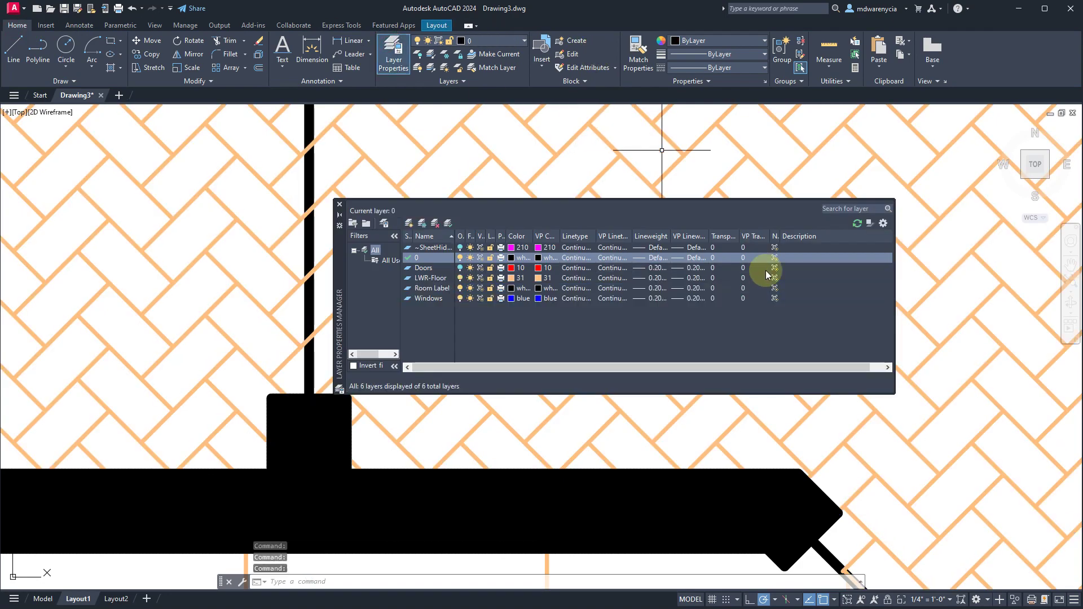
{"action": "left_click", "coordinate": [654, 279]}
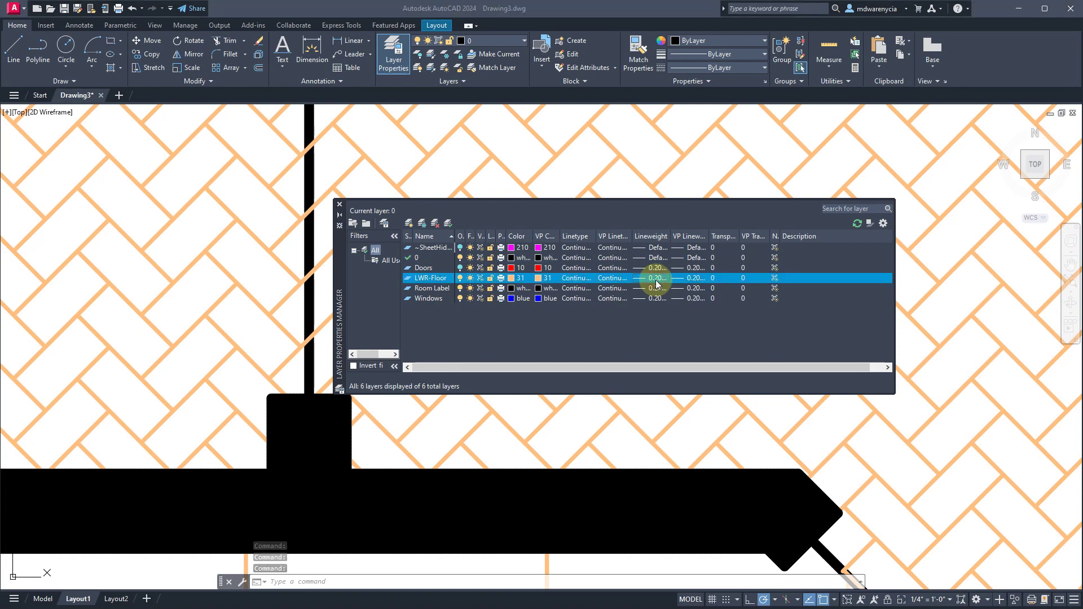
{"action": "left_click", "coordinate": [656, 282]}
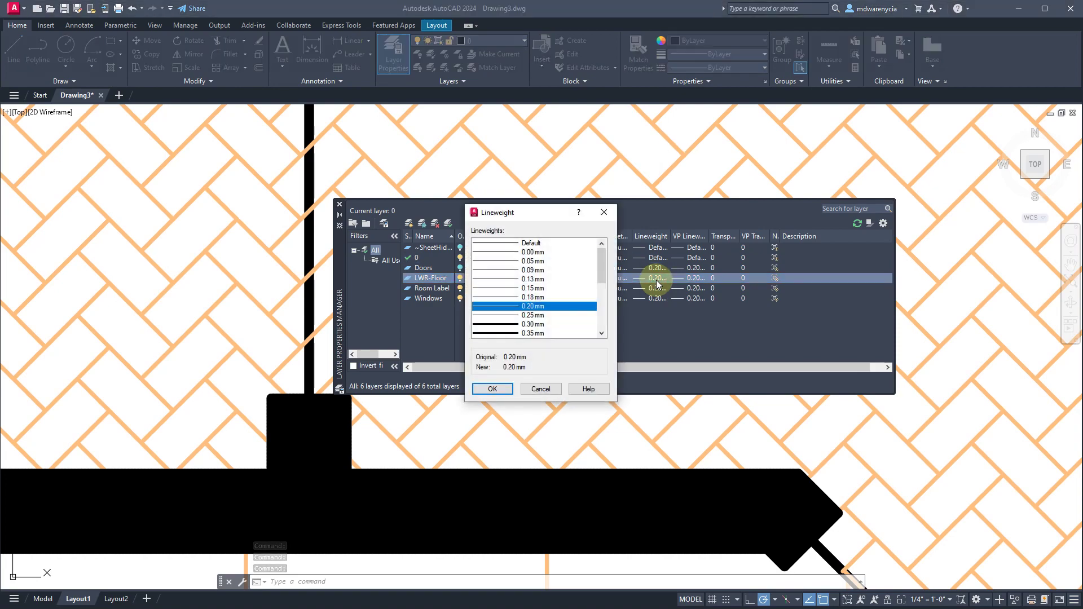
{"action": "left_click", "coordinate": [532, 271]}
{"action": "left_click", "coordinate": [502, 388]}
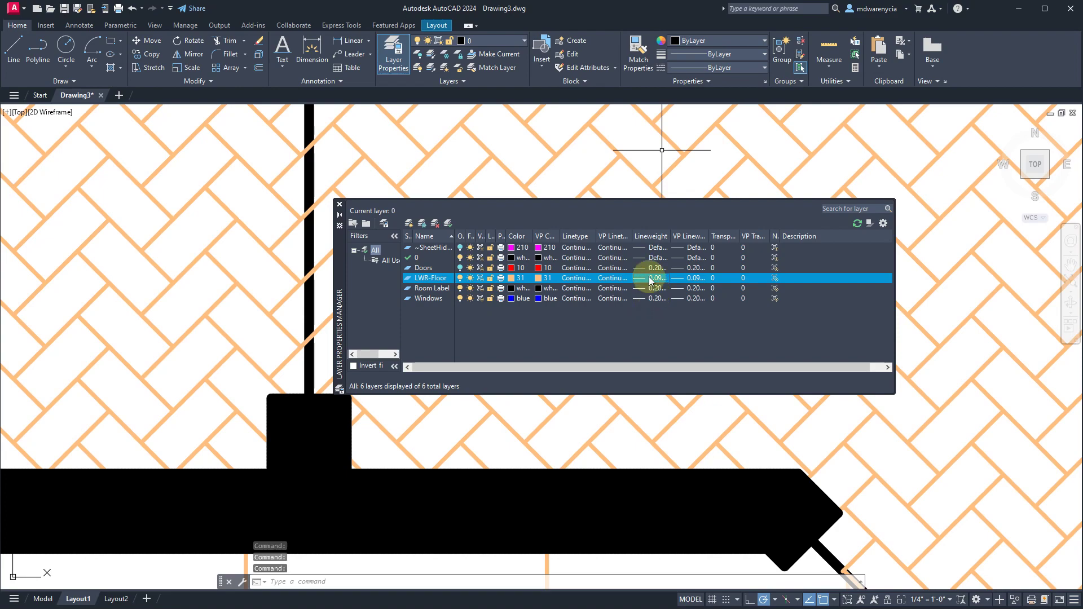
{"action": "left_click", "coordinate": [339, 204]}
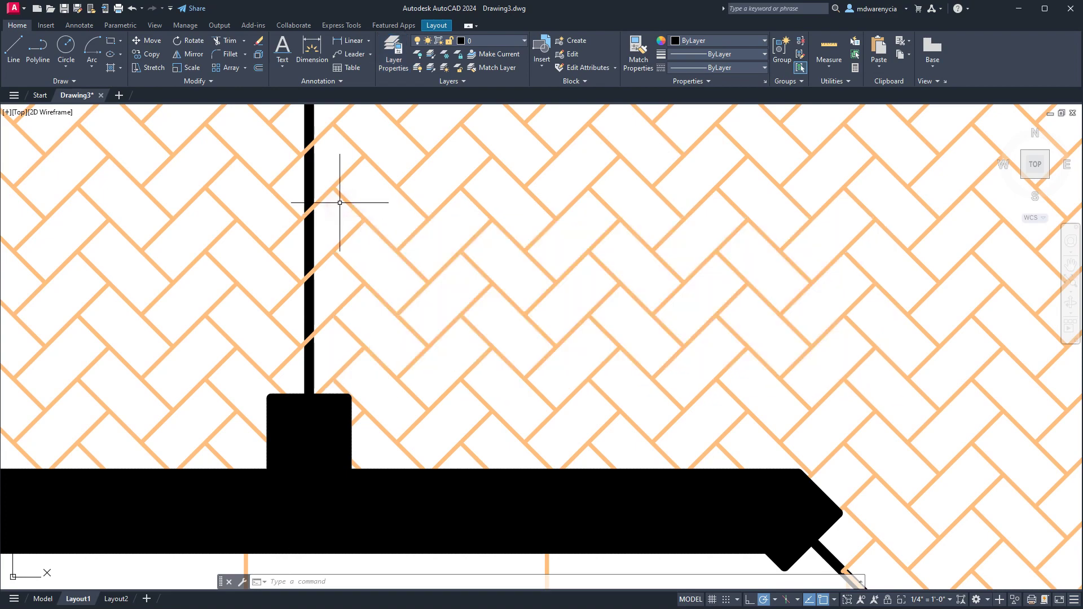
Step: Undo the zoom made inside the viewport and the LWR-Floor layer change, and redo both
{"action": "scroll", "coordinate": [483, 229], "scroll_direction": "up", "scroll_amount": 6}
{"action": "scroll", "coordinate": [490, 328], "scroll_direction": "down", "scroll_amount": 7}
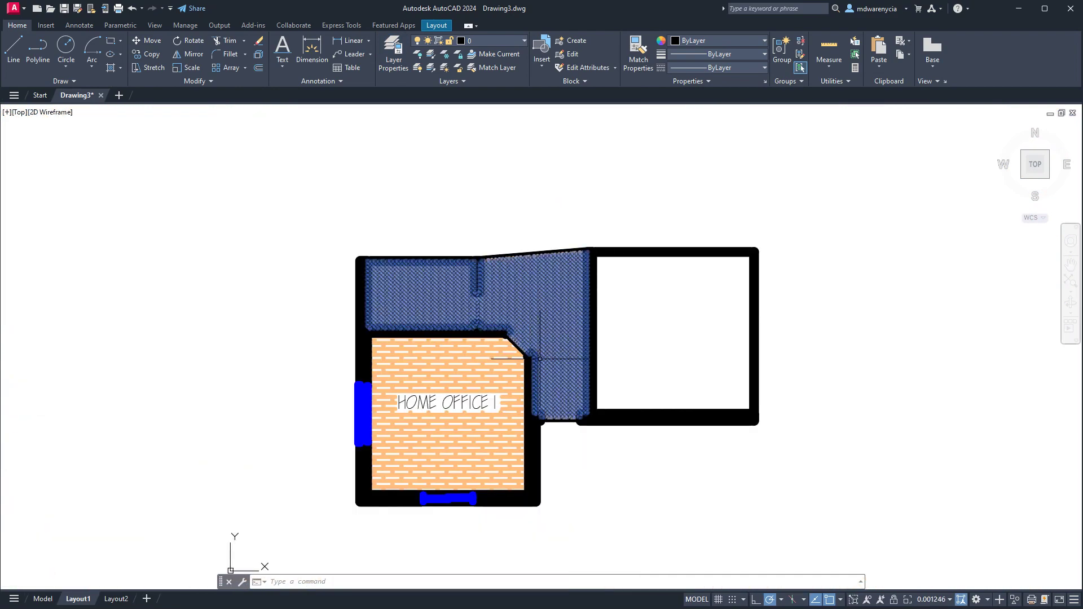
{"action": "key", "text": "ctrl+z"}
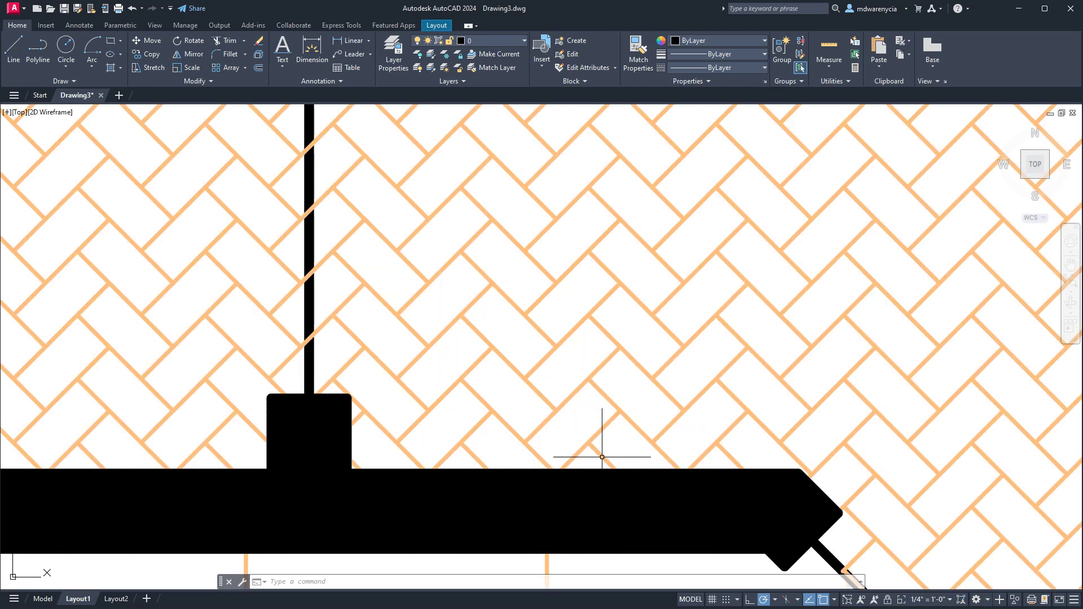
{"action": "key", "text": "ctrl+z"}
{"action": "left_click", "coordinate": [602, 460]}
{"action": "key", "text": "Escape"}
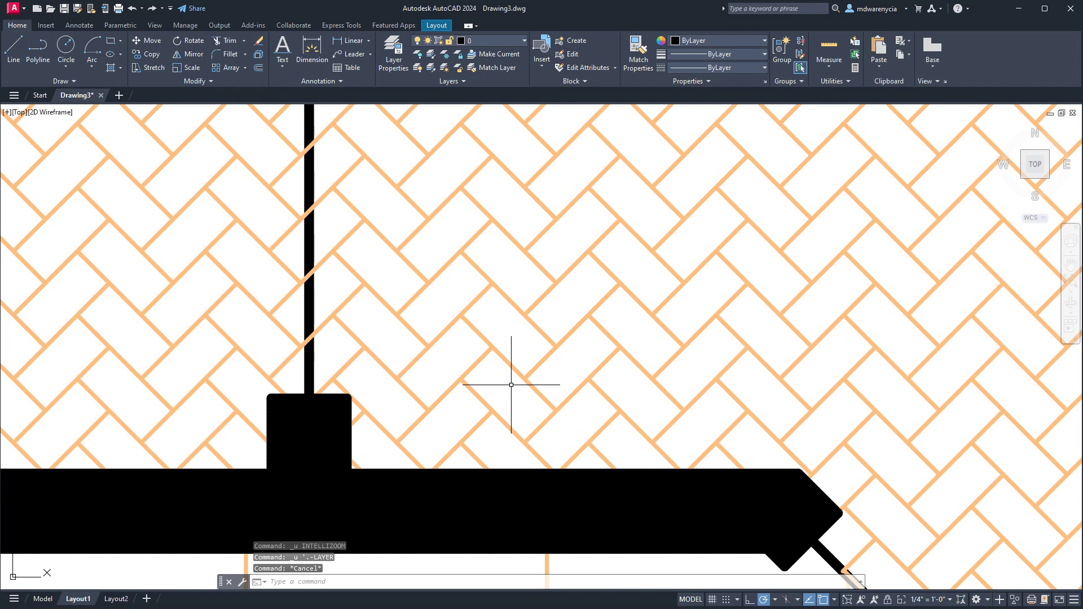
{"action": "key", "text": "ctrl+y"}
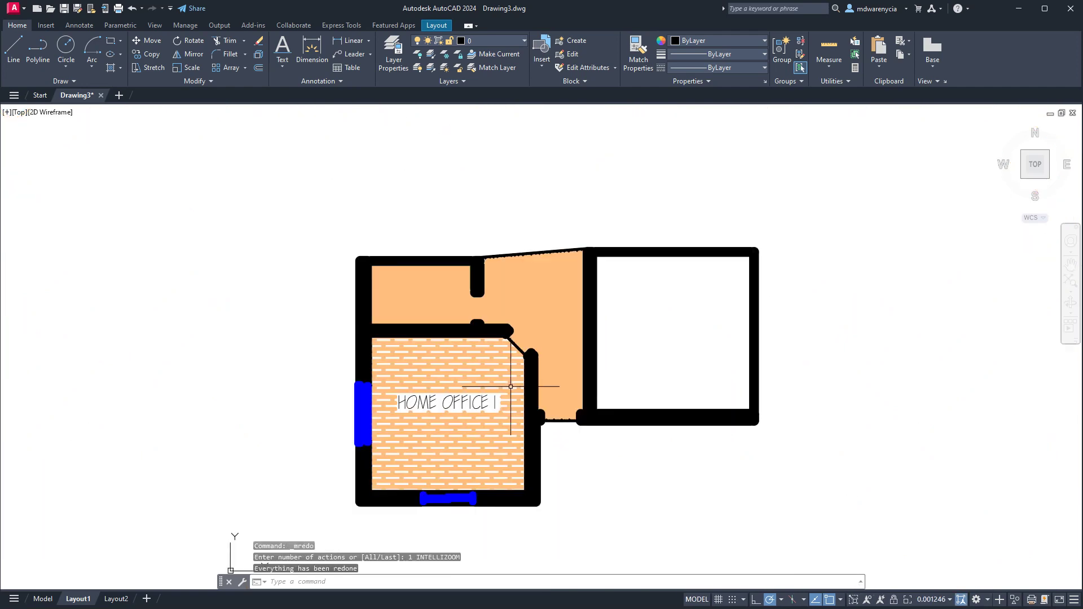
{"action": "key", "text": "Escape"}
Step: Leave the active viewport with the PSPACE command to work in paper space
{"action": "left_click", "coordinate": [769, 513]}
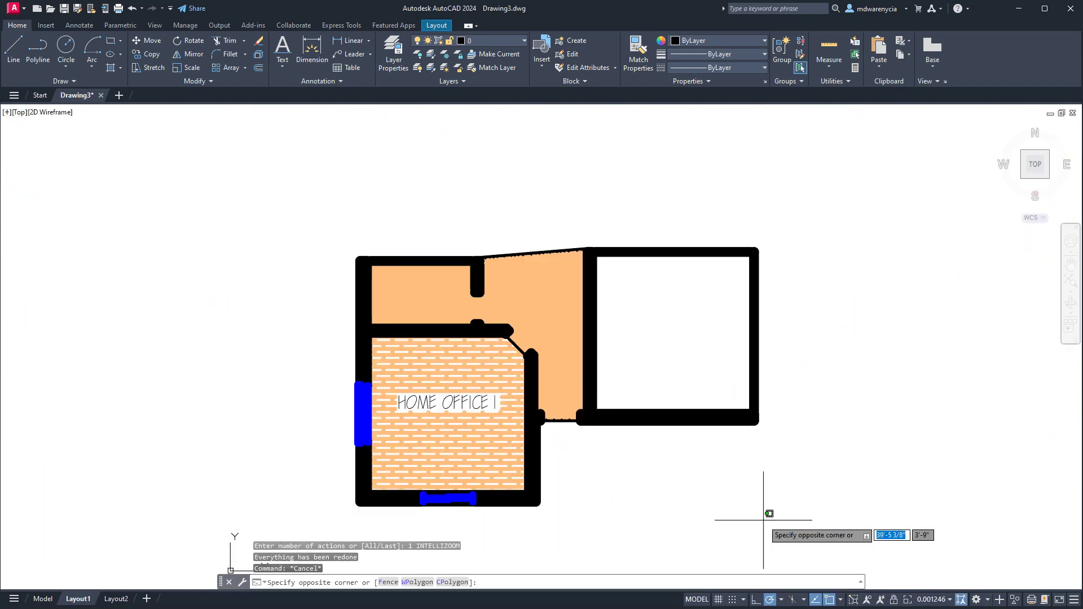
{"action": "key", "text": "Escape"}
{"action": "key", "text": "Escape"}
{"action": "type", "text": "p"}
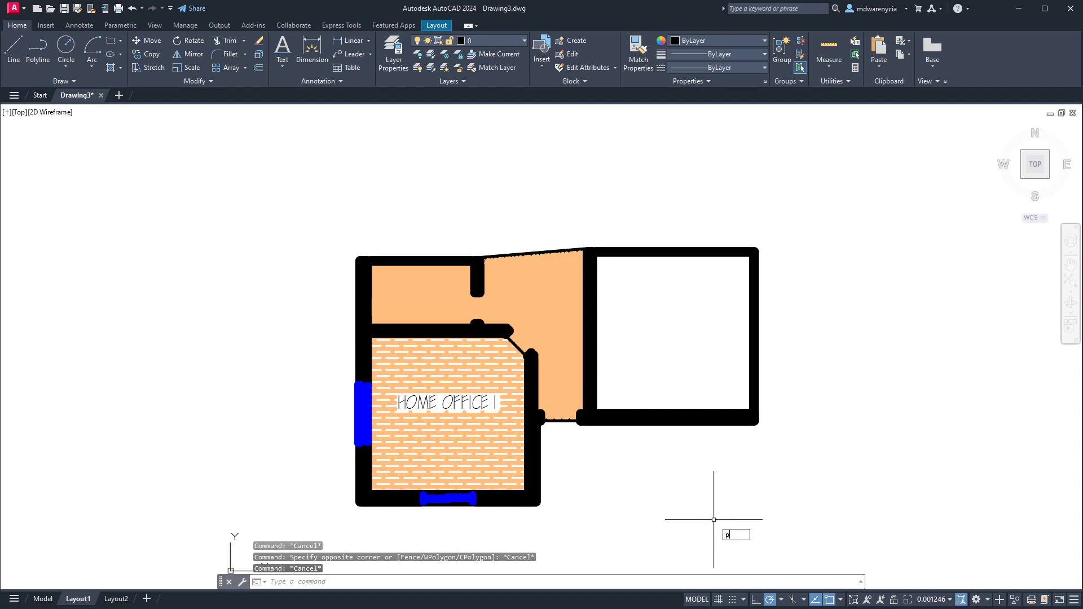
{"action": "type", "text": "spa"}
{"action": "key", "text": "Return"}
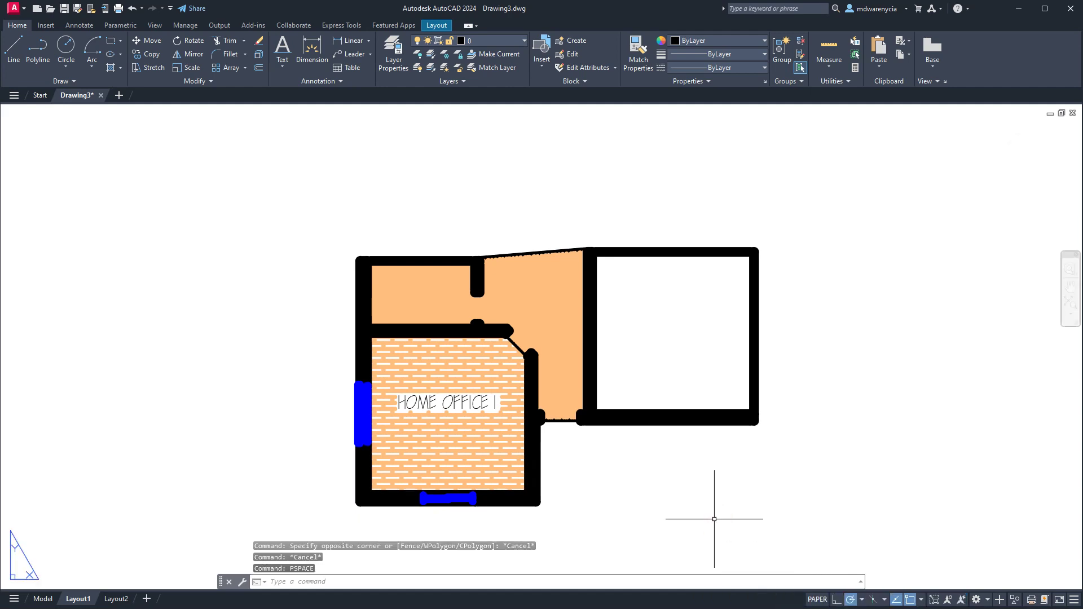
Step: Set the Layout1 viewport scale to 1/4" = 1'-0", bring the whole floor plan into the viewport, and return to paper space
{"action": "scroll", "coordinate": [501, 302], "scroll_direction": "down", "scroll_amount": 10}
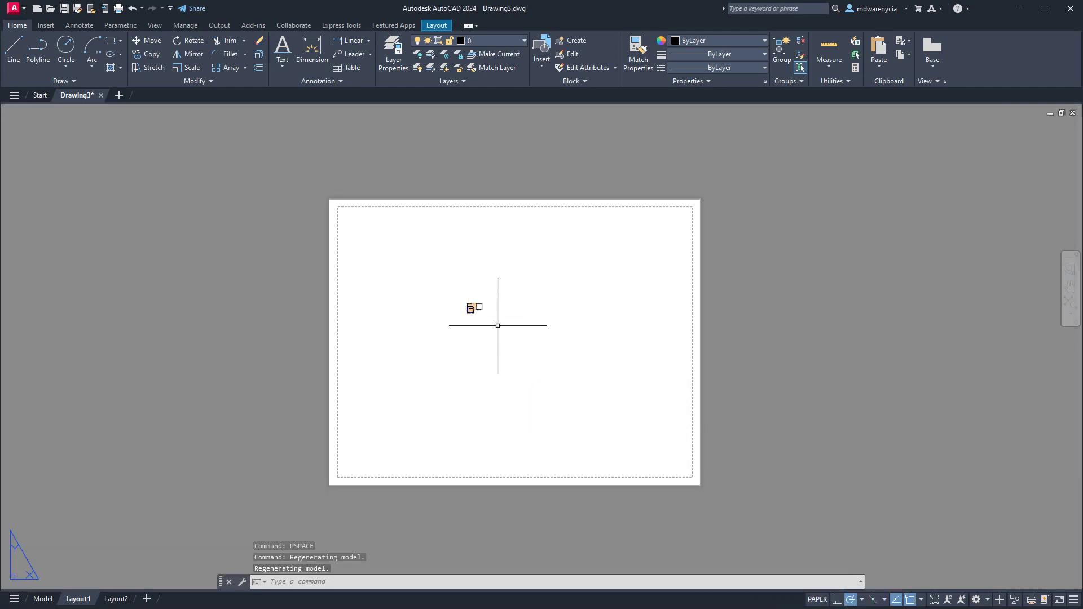
{"action": "left_click", "coordinate": [514, 339]}
{"action": "left_click", "coordinate": [509, 345]}
{"action": "left_click", "coordinate": [929, 600]}
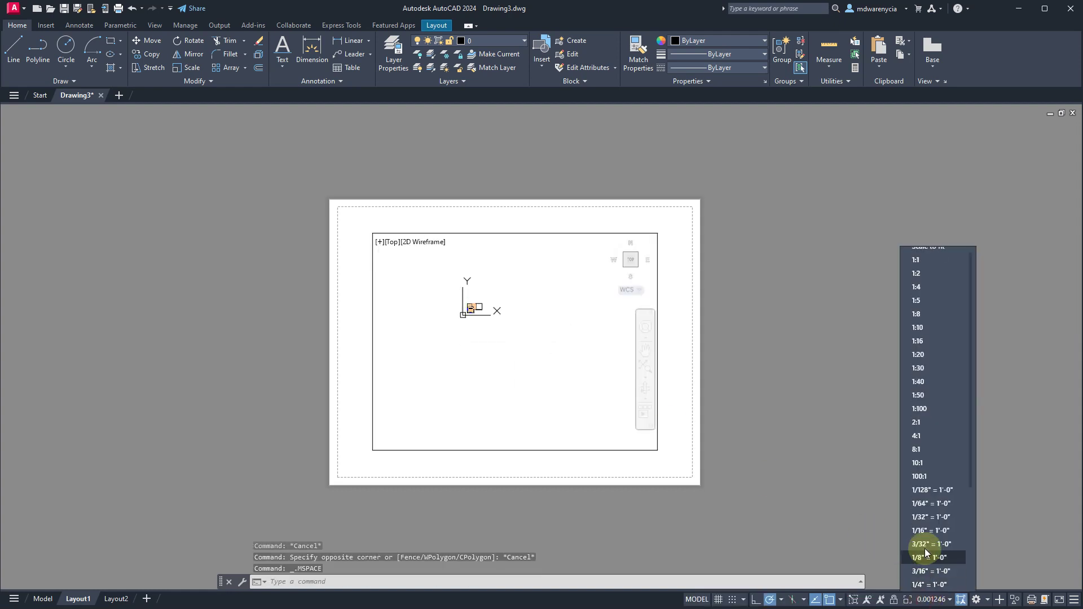
{"action": "left_click", "coordinate": [922, 581]}
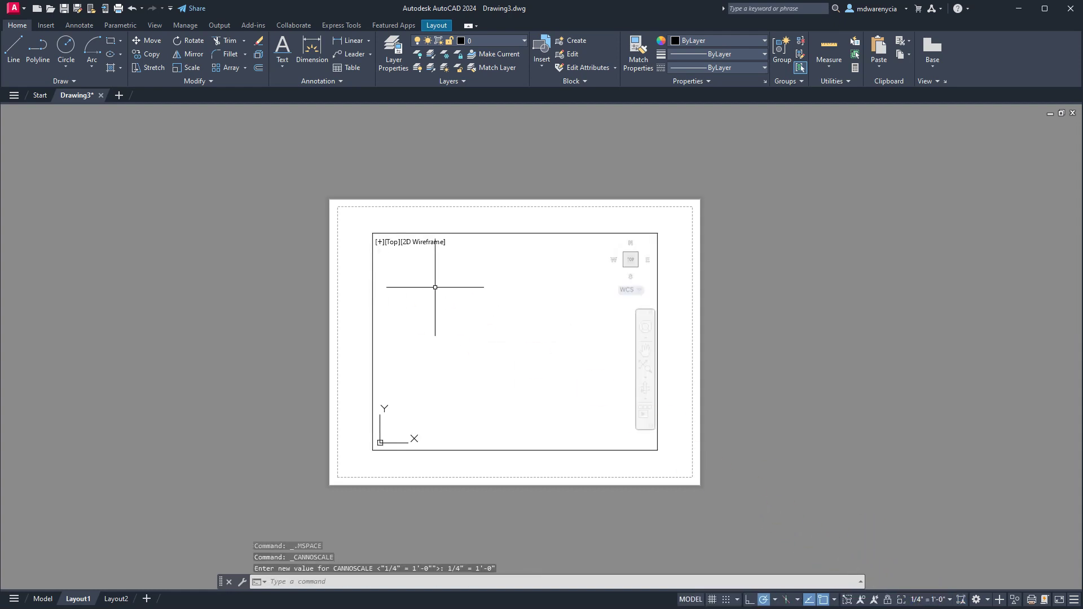
{"action": "middle_click_drag", "start_coordinate": [380, 277], "coordinate": [580, 406]}
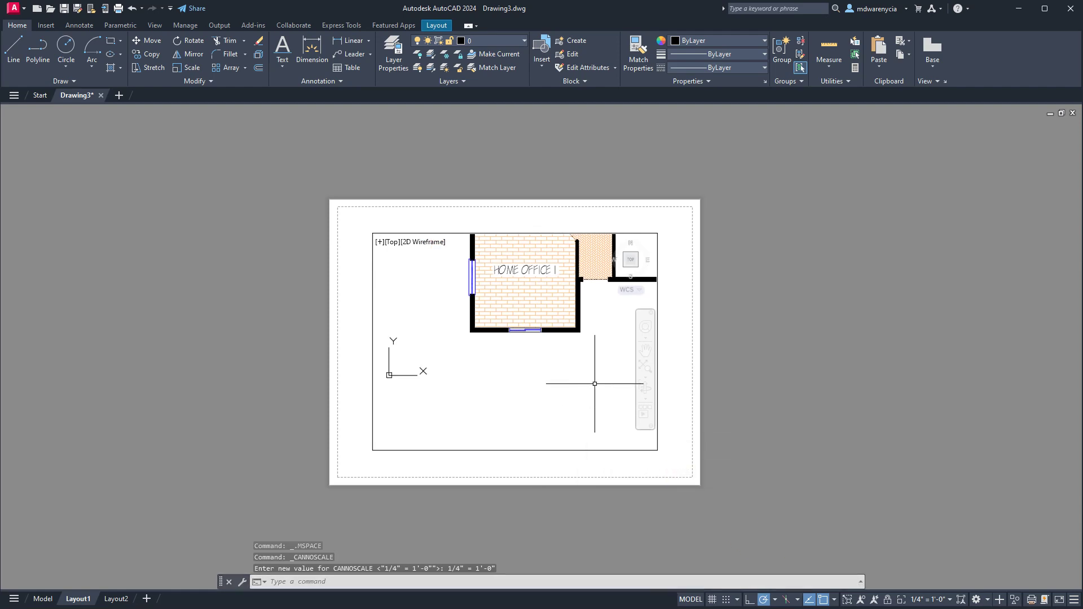
{"action": "middle_click_drag", "start_coordinate": [544, 343], "coordinate": [497, 356]}
{"action": "left_click", "coordinate": [878, 391]}
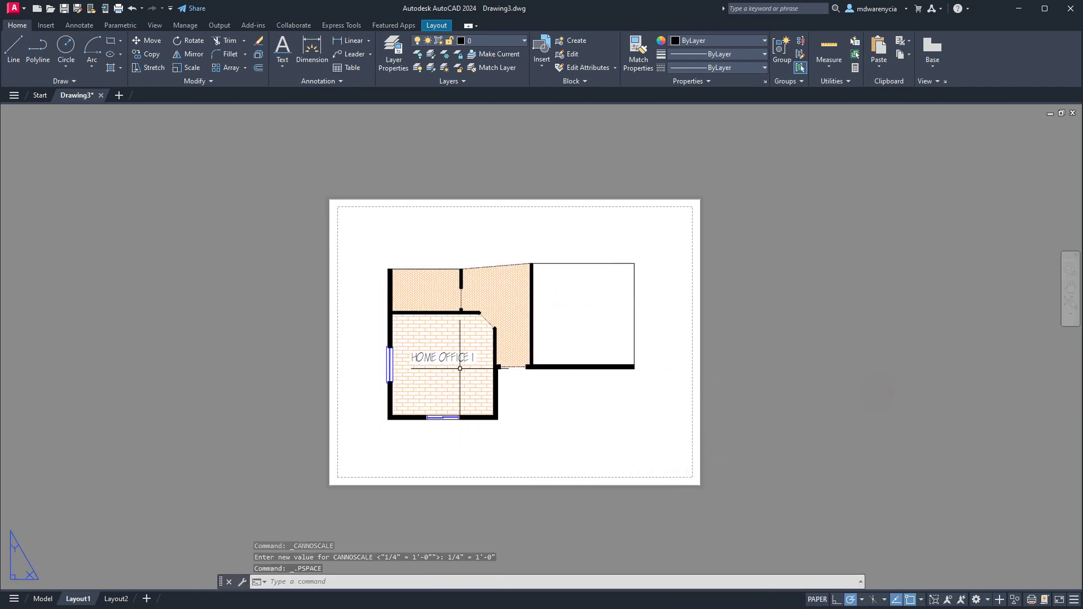
Step: Open the plot settings for Layout1 and choose the DWG To PDF.pc3 plotter
{"action": "scroll", "coordinate": [473, 307], "scroll_direction": "up", "scroll_amount": 10}
{"action": "scroll", "coordinate": [603, 301], "scroll_direction": "down", "scroll_amount": 10}
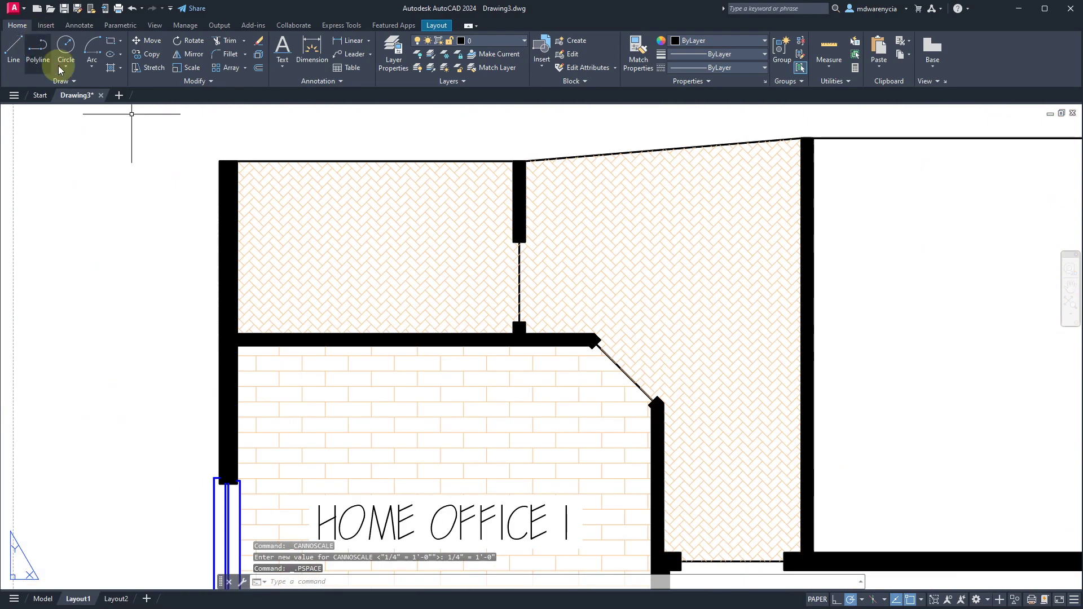
{"action": "left_click", "coordinate": [14, 8]}
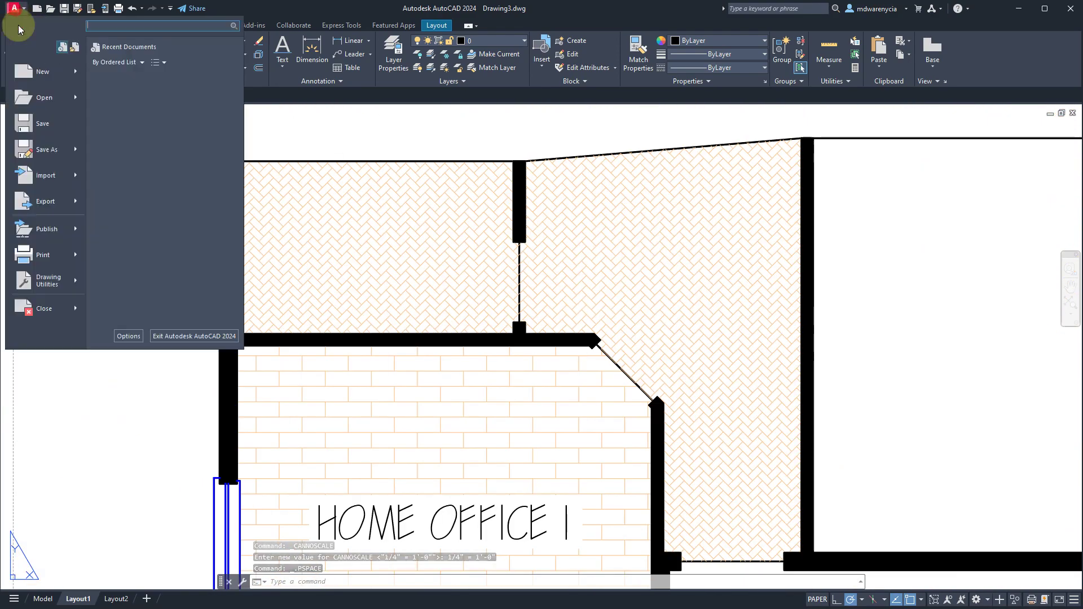
{"action": "left_click", "coordinate": [29, 255]}
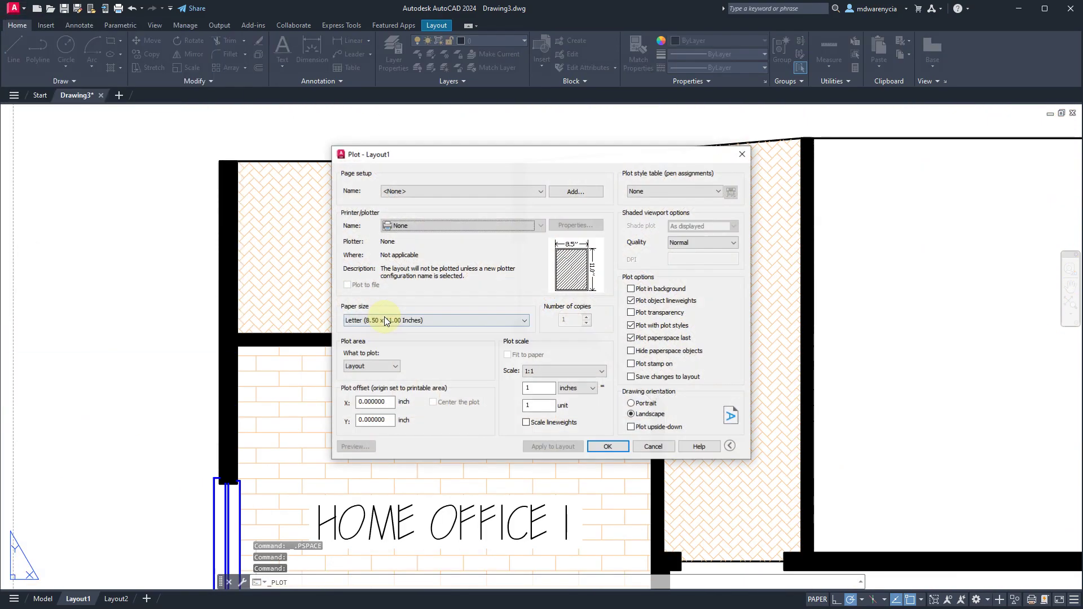
{"action": "left_click", "coordinate": [389, 320]}
{"action": "scroll", "coordinate": [406, 457], "scroll_direction": "down", "scroll_amount": 5}
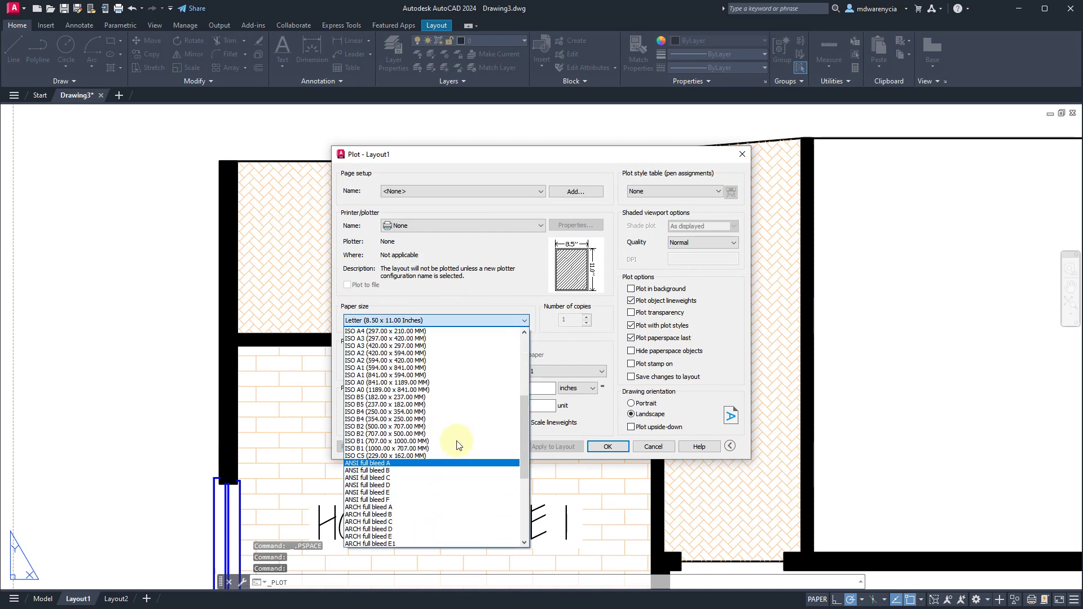
{"action": "left_click", "coordinate": [450, 285]}
{"action": "left_click", "coordinate": [417, 229]}
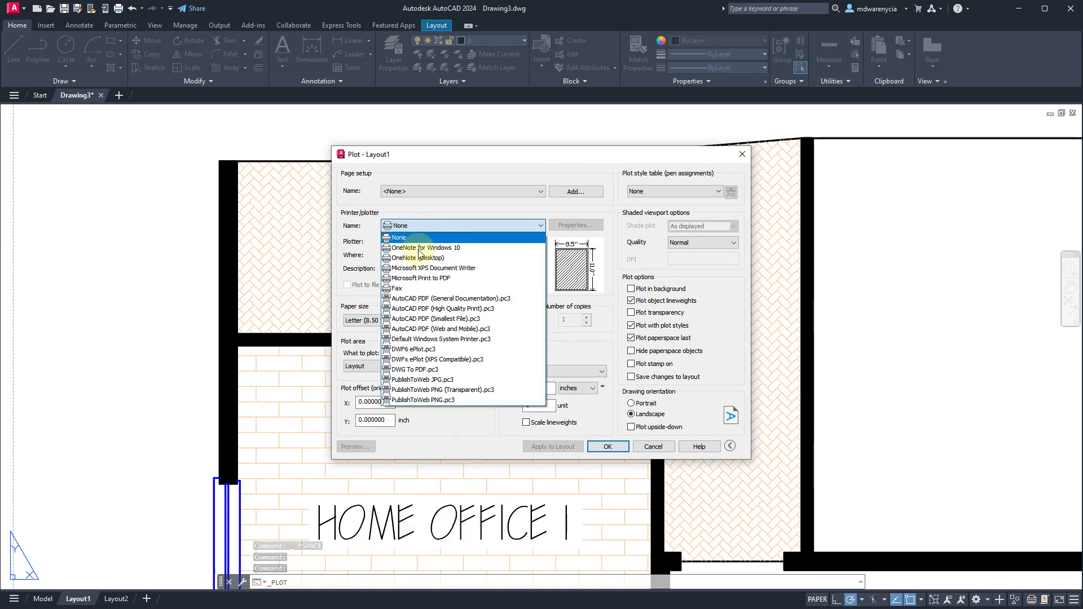
{"action": "left_click", "coordinate": [415, 370]}
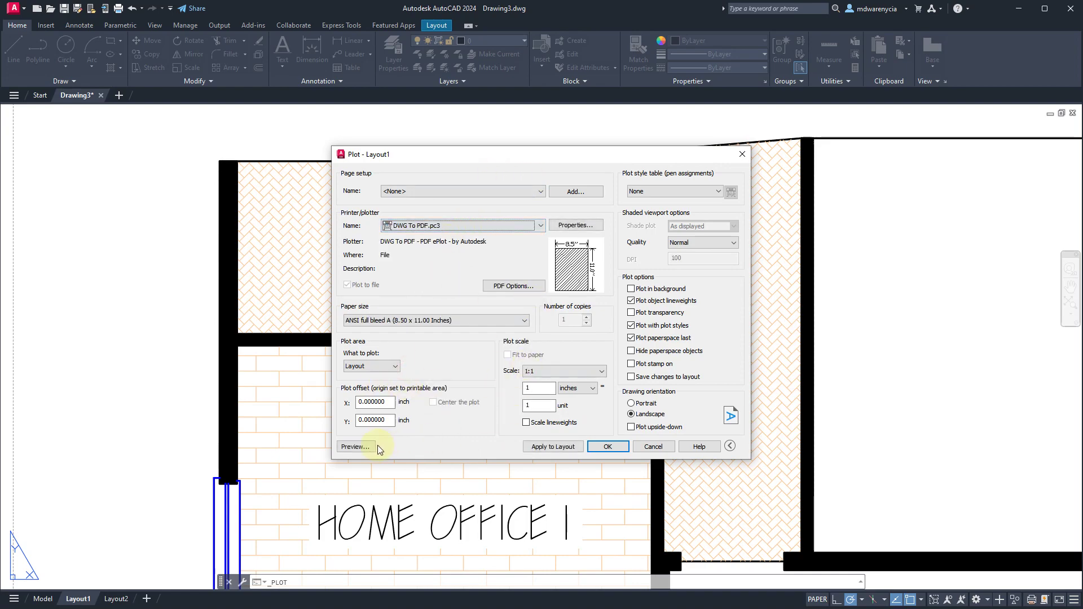
Step: Preview the Layout1 plot, examine the wall and floor hatch lines up close, and close the plot settings without plotting
{"action": "left_click", "coordinate": [370, 447]}
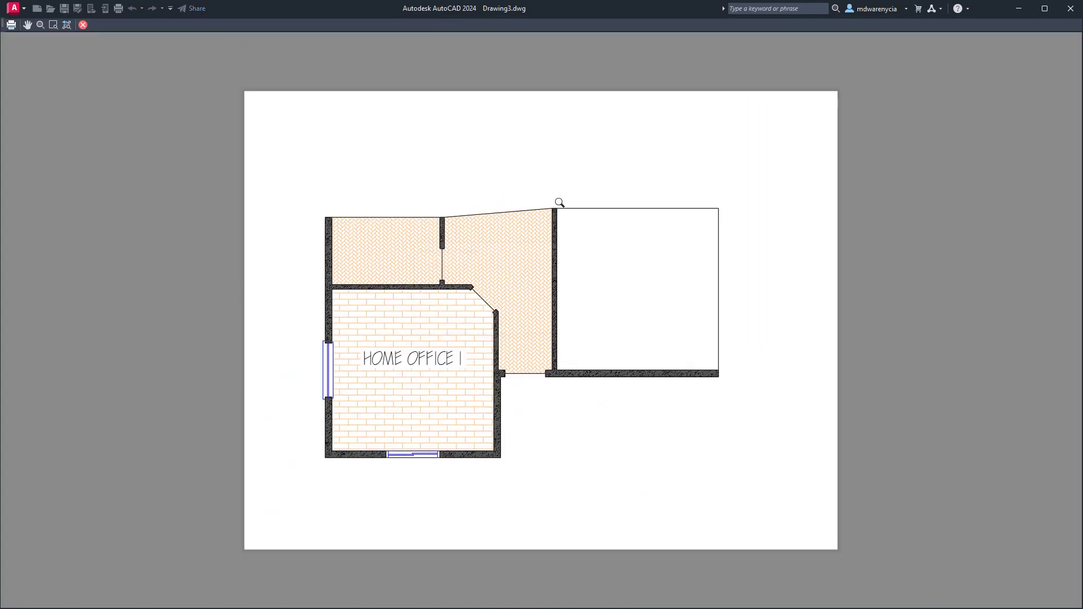
{"action": "scroll", "coordinate": [561, 201], "scroll_direction": "up", "scroll_amount": 6}
{"action": "scroll", "coordinate": [524, 225], "scroll_direction": "down", "scroll_amount": 8}
{"action": "scroll", "coordinate": [500, 232], "scroll_direction": "up", "scroll_amount": 8}
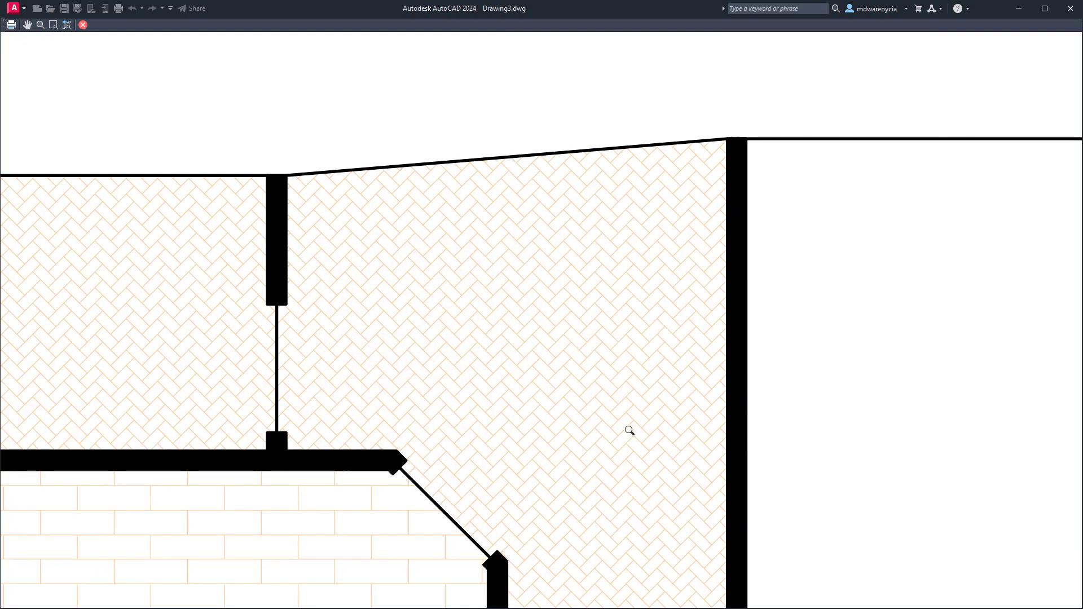
{"action": "scroll", "coordinate": [623, 435], "scroll_direction": "down", "scroll_amount": 3}
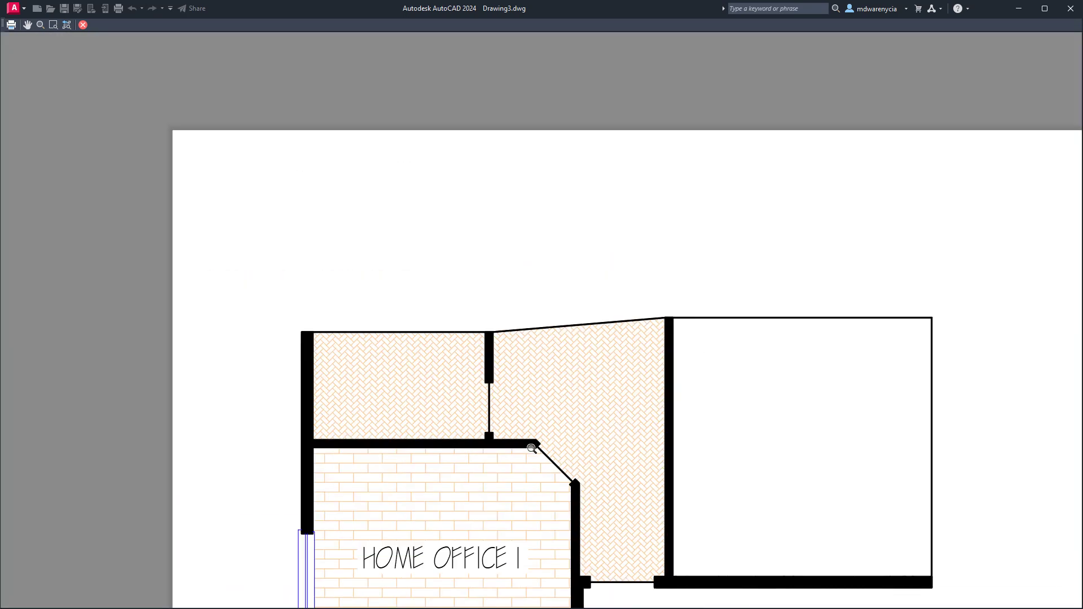
{"action": "scroll", "coordinate": [540, 367], "scroll_direction": "down", "scroll_amount": 2}
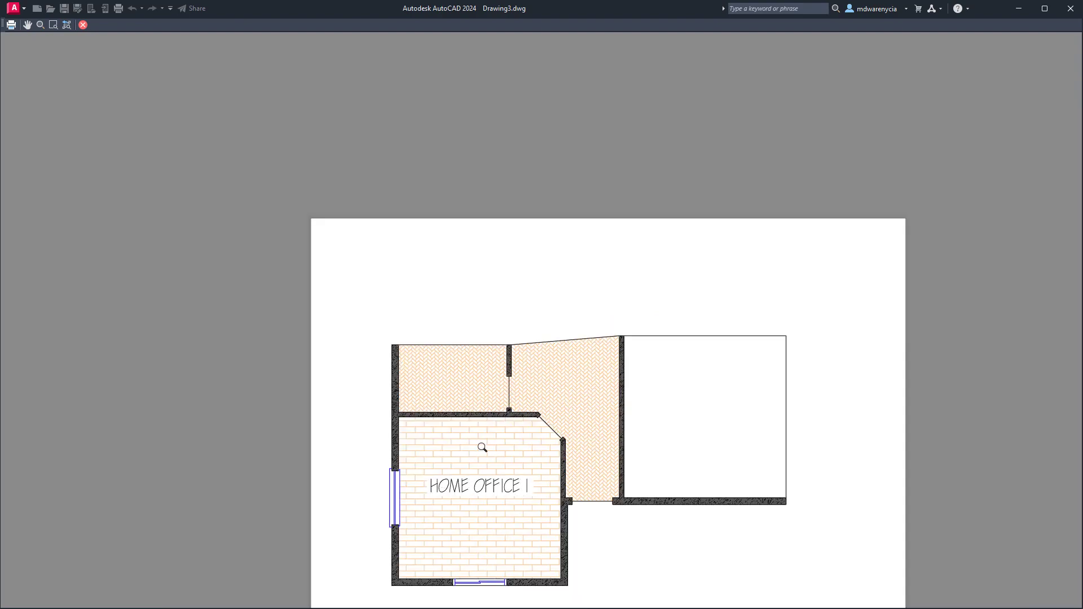
{"action": "key", "text": "Escape"}
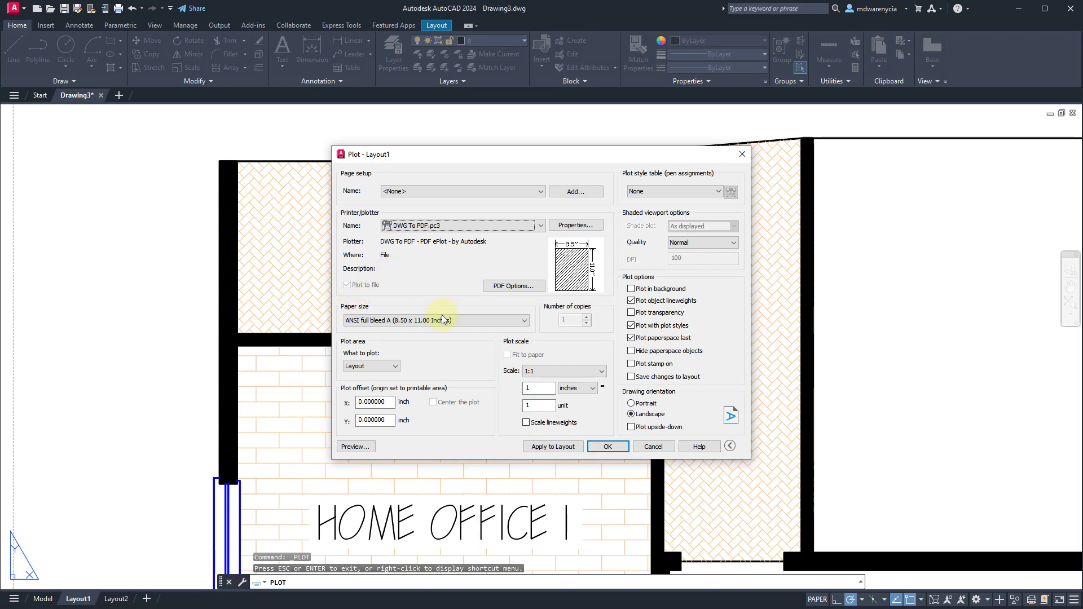
{"action": "left_click", "coordinate": [643, 445]}
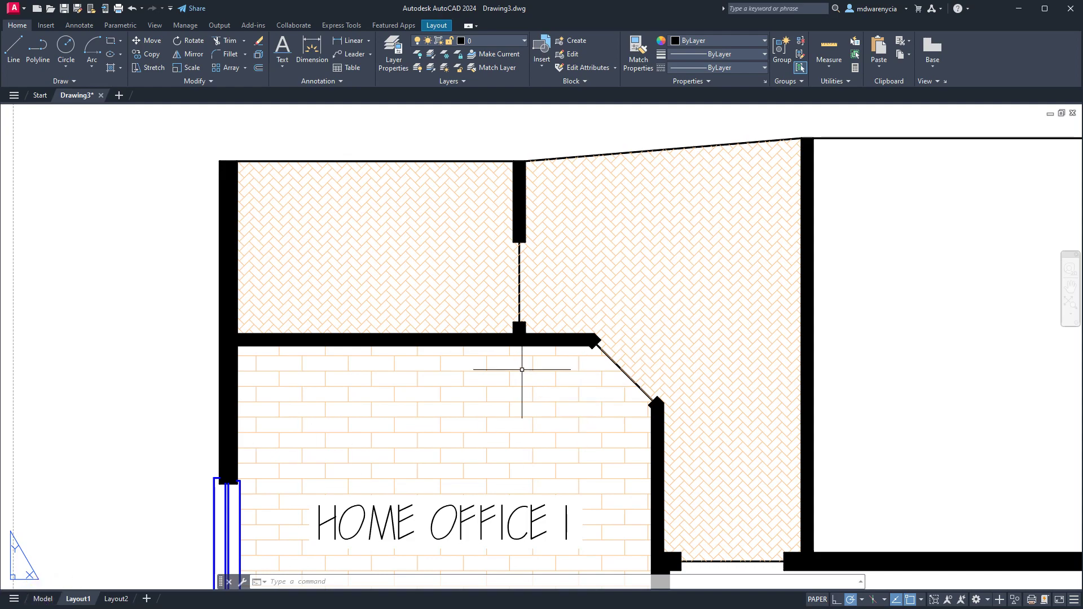
Step: Explode the Home Office 1 brick floor hatch into separate lines in model space and check them by selecting individual lines
{"action": "left_click", "coordinate": [43, 599]}
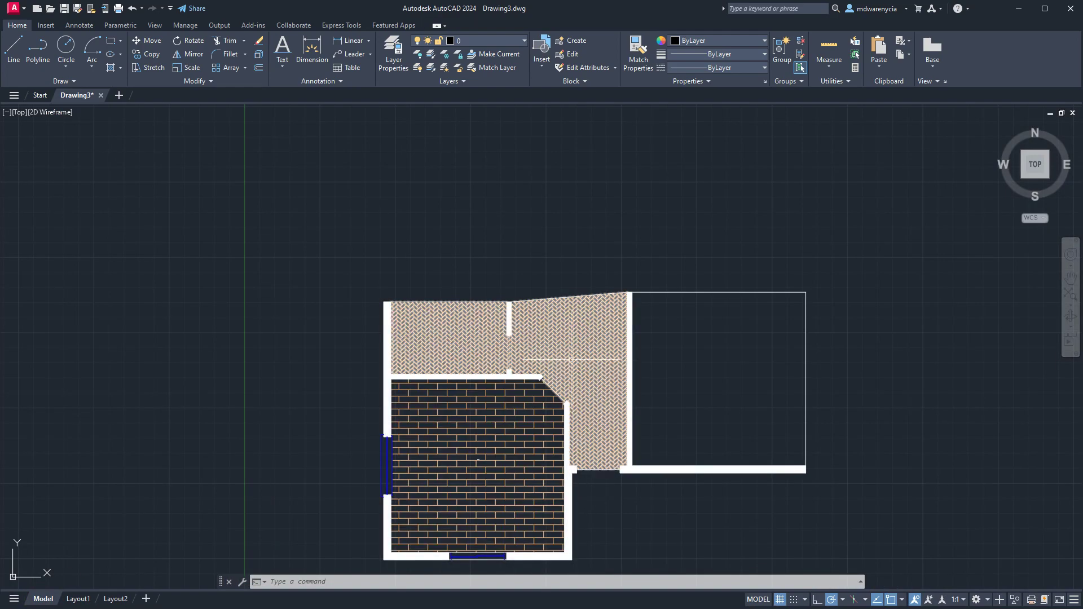
{"action": "left_click", "coordinate": [454, 405]}
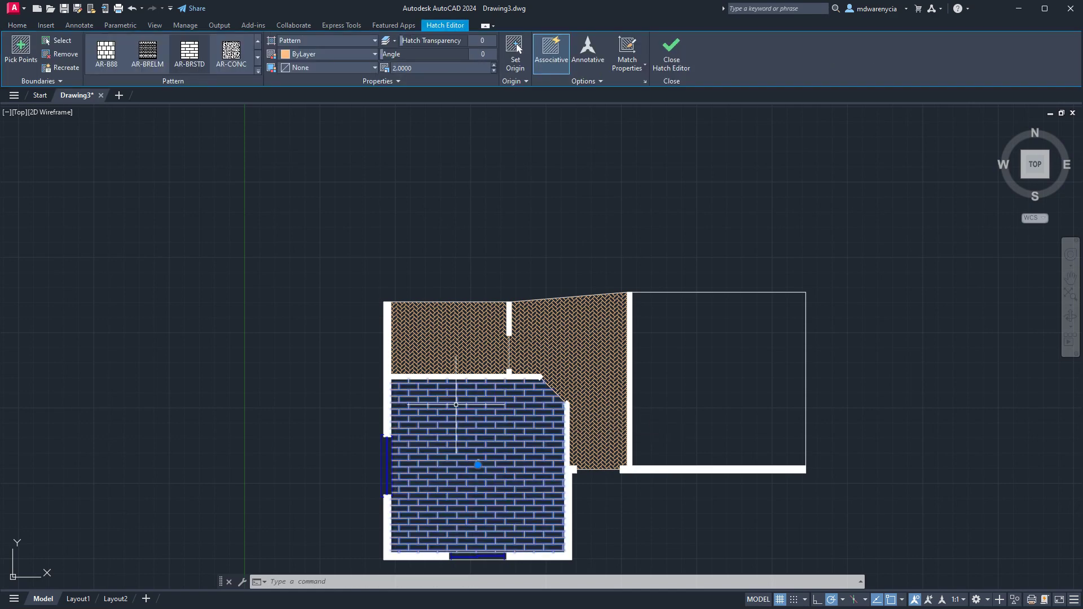
{"action": "type", "text": "de"}
{"action": "key", "text": "Return"}
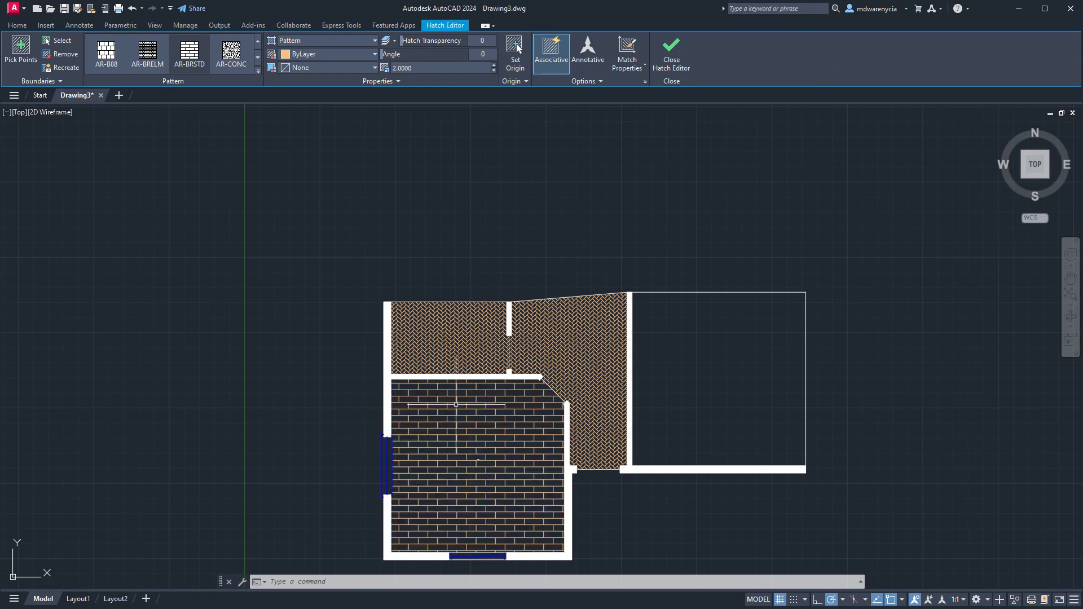
{"action": "left_click", "coordinate": [455, 446]}
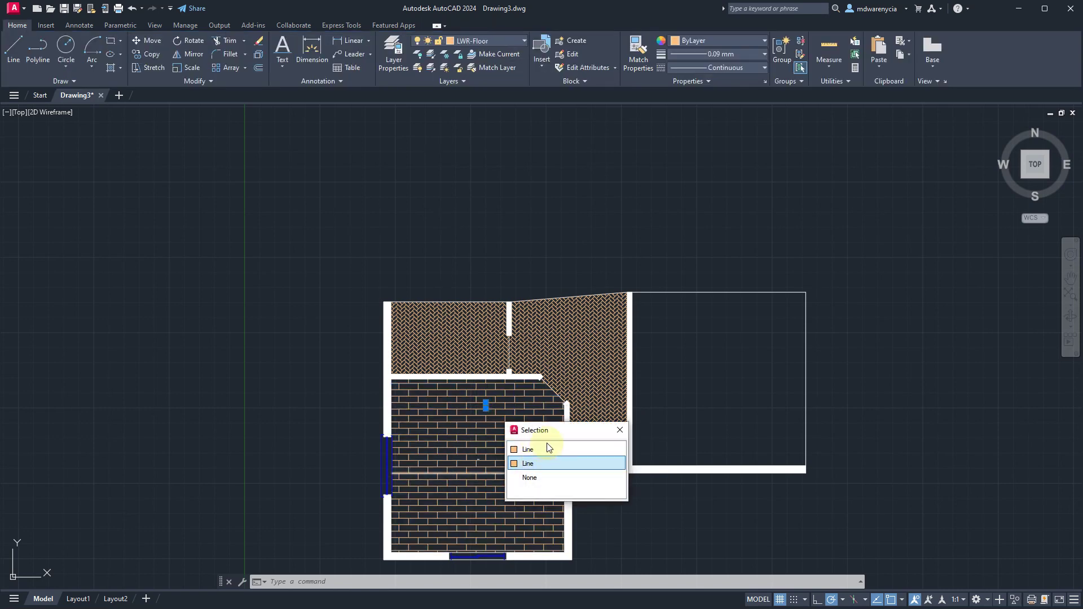
{"action": "key", "text": "Escape"}
{"action": "scroll", "coordinate": [475, 414], "scroll_direction": "up", "scroll_amount": 5}
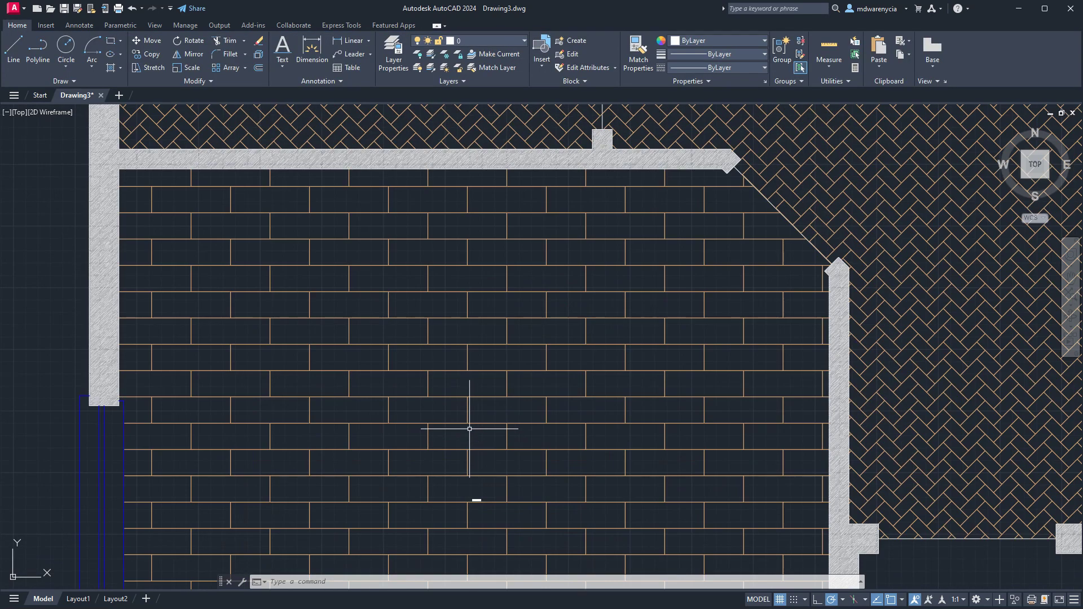
{"action": "left_click", "coordinate": [461, 367]}
{"action": "key", "text": "Escape"}
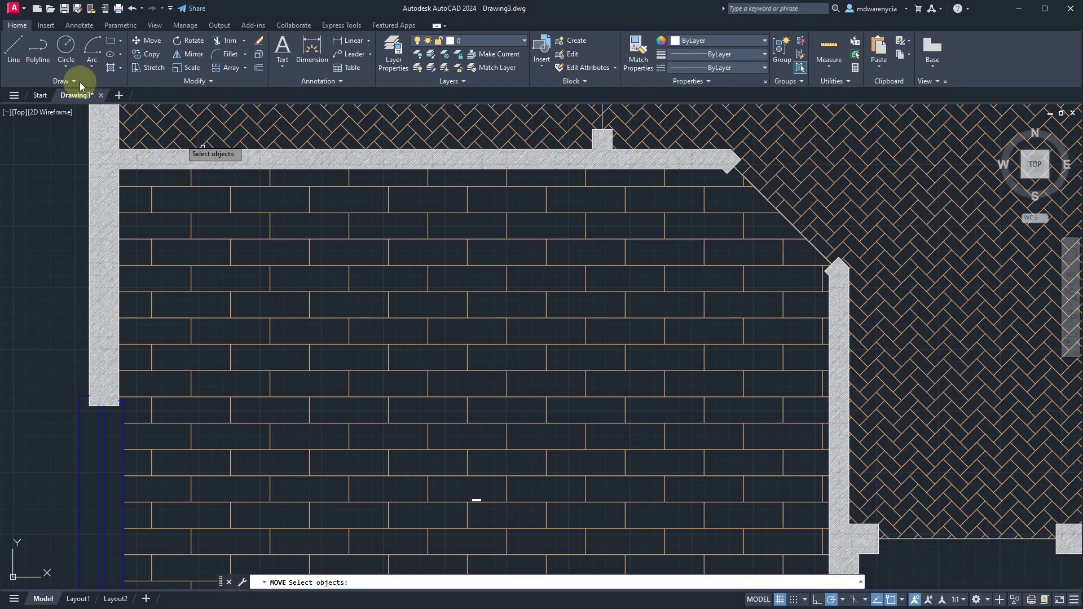
Step: Draw a rectangle over the upper part of the exploded brick floor and pull its lower-right corner outward to make it irregular
{"action": "left_click", "coordinate": [111, 41]}
{"action": "left_click", "coordinate": [367, 205]}
{"action": "left_click", "coordinate": [474, 344]}
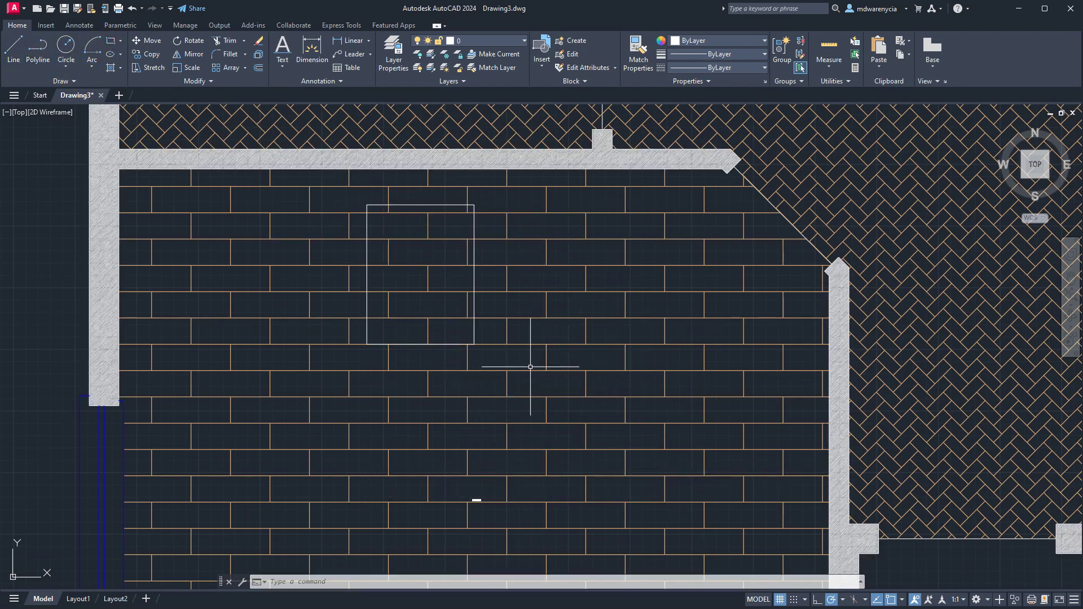
{"action": "left_click", "coordinate": [471, 343]}
{"action": "left_click", "coordinate": [473, 344]}
{"action": "left_click", "coordinate": [510, 361]}
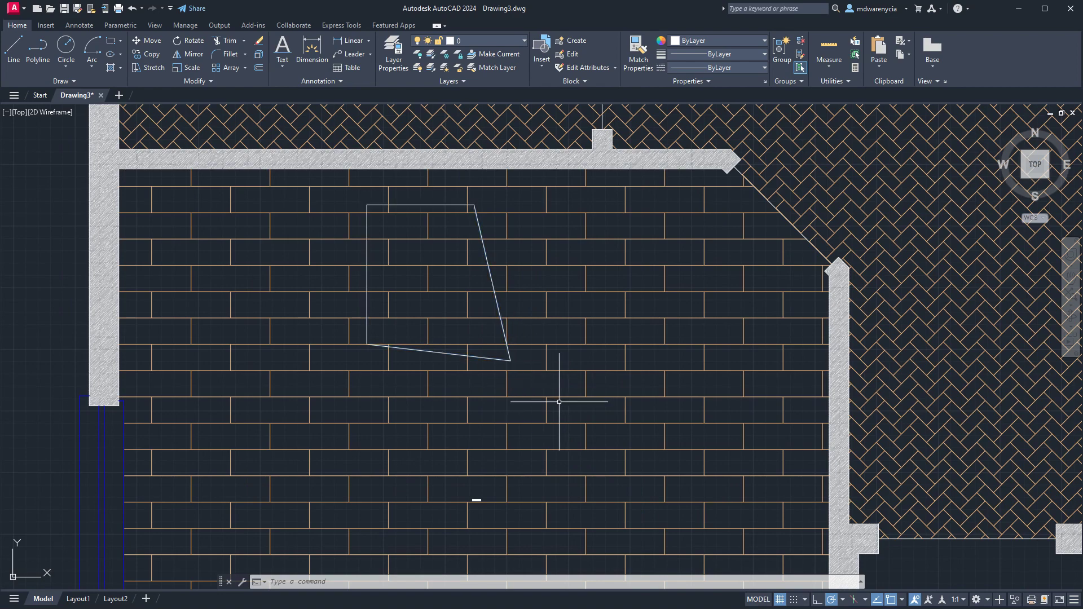
Step: Trim the brick lines that run inside the irregular quadrilateral back to its edges
{"action": "left_click", "coordinate": [566, 405]}
{"action": "left_click", "coordinate": [302, 195]}
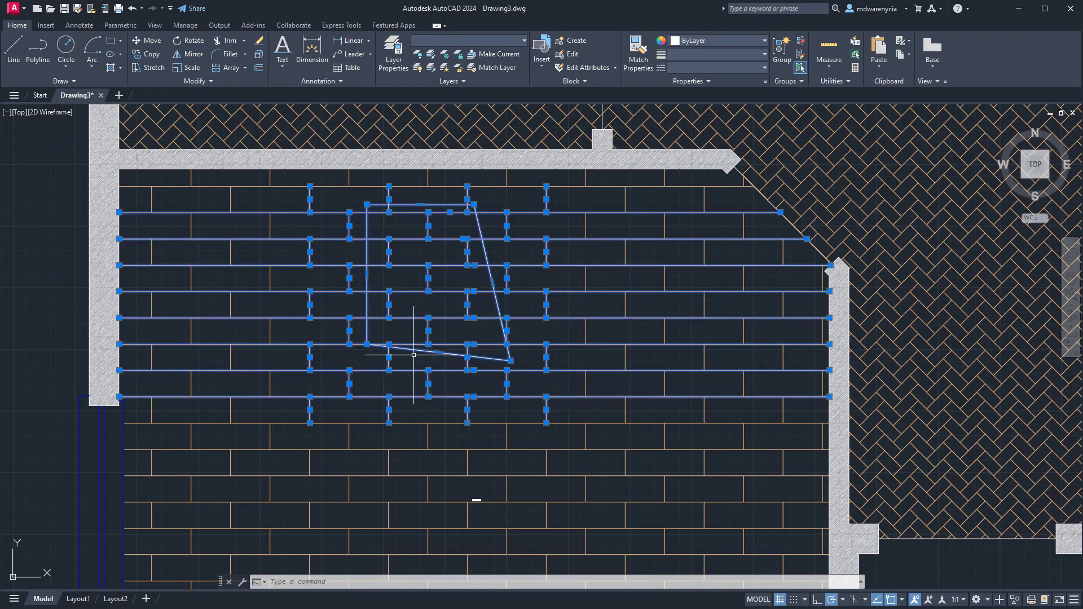
{"action": "key", "text": "Escape"}
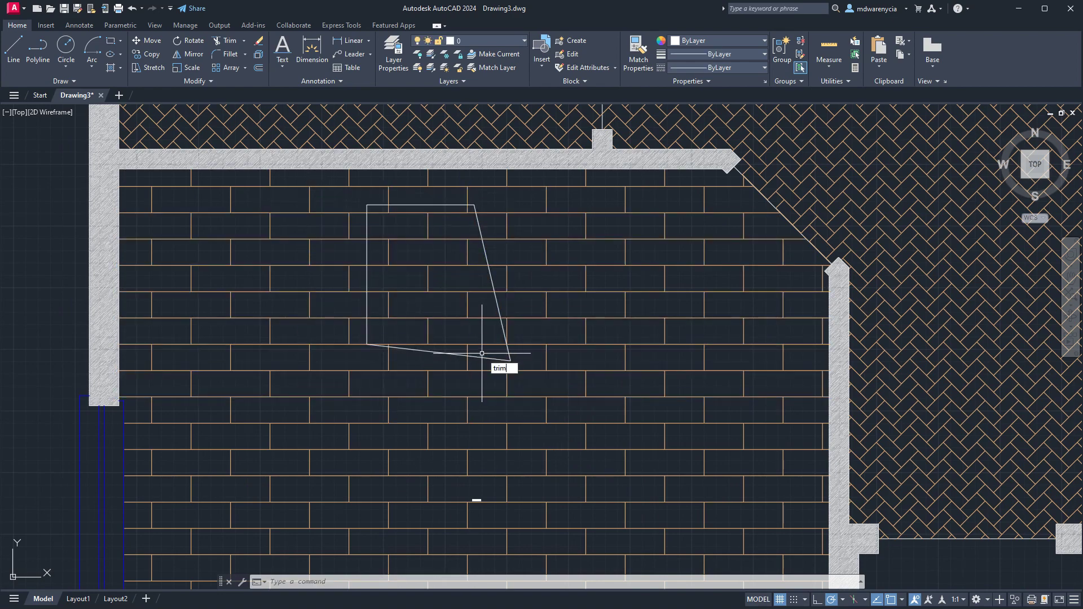
{"action": "key", "text": "Return"}
{"action": "left_click", "coordinate": [493, 351]}
{"action": "left_click", "coordinate": [467, 213]}
{"action": "key", "text": "Return"}
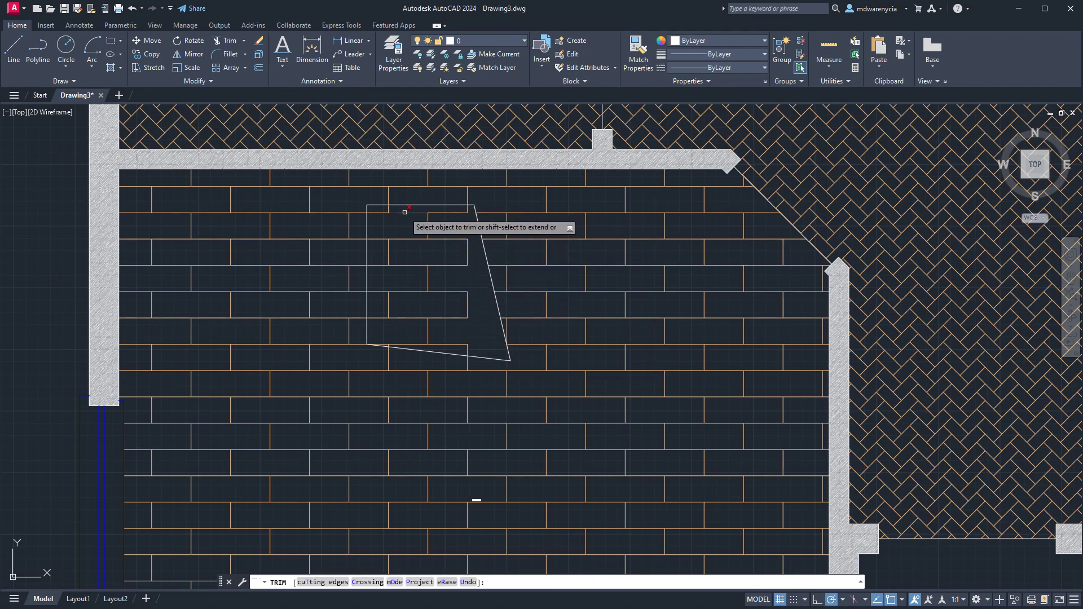
{"action": "left_click", "coordinate": [386, 210]}
{"action": "left_click", "coordinate": [372, 284]}
{"action": "key", "text": "Return"}
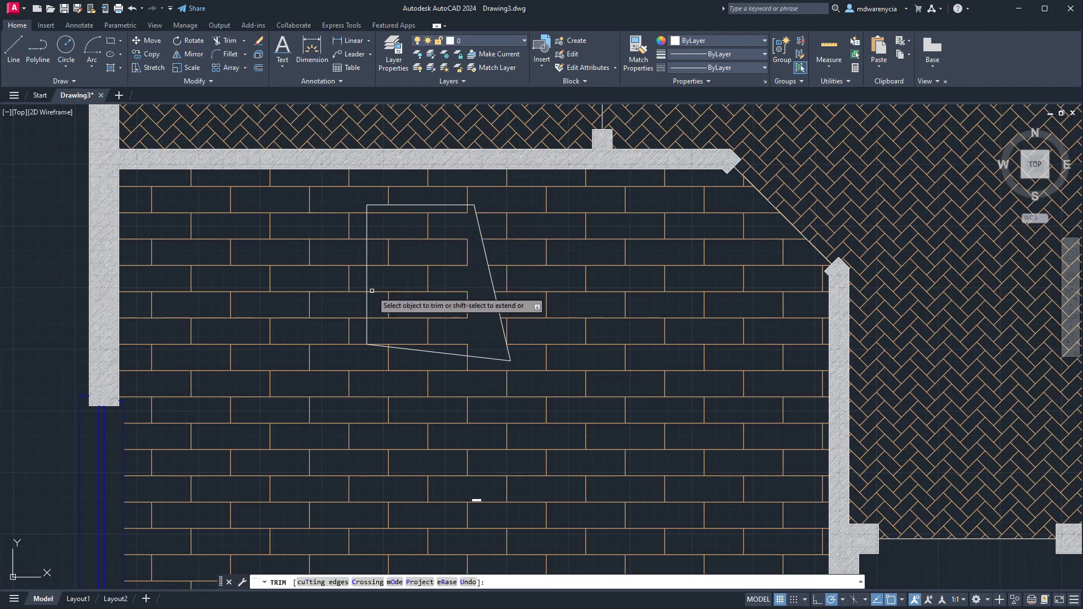
{"action": "left_click", "coordinate": [385, 326]}
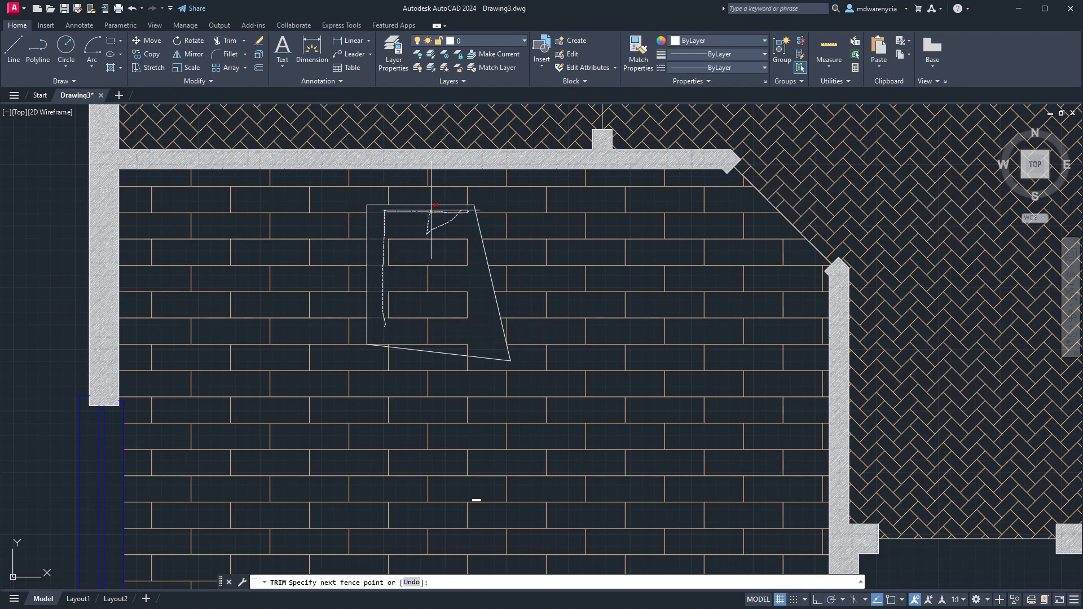
{"action": "mouse_move", "coordinate": [419, 323]}
{"action": "left_mouse_down"}
{"action": "mouse_move", "coordinate": [449, 351]}
{"action": "mouse_move", "coordinate": [465, 297]}
{"action": "mouse_move", "coordinate": [462, 316]}
{"action": "mouse_move", "coordinate": [448, 265]}
{"action": "mouse_move", "coordinate": [434, 273]}
{"action": "left_mouse_up"}
{"action": "key", "text": "Escape"}
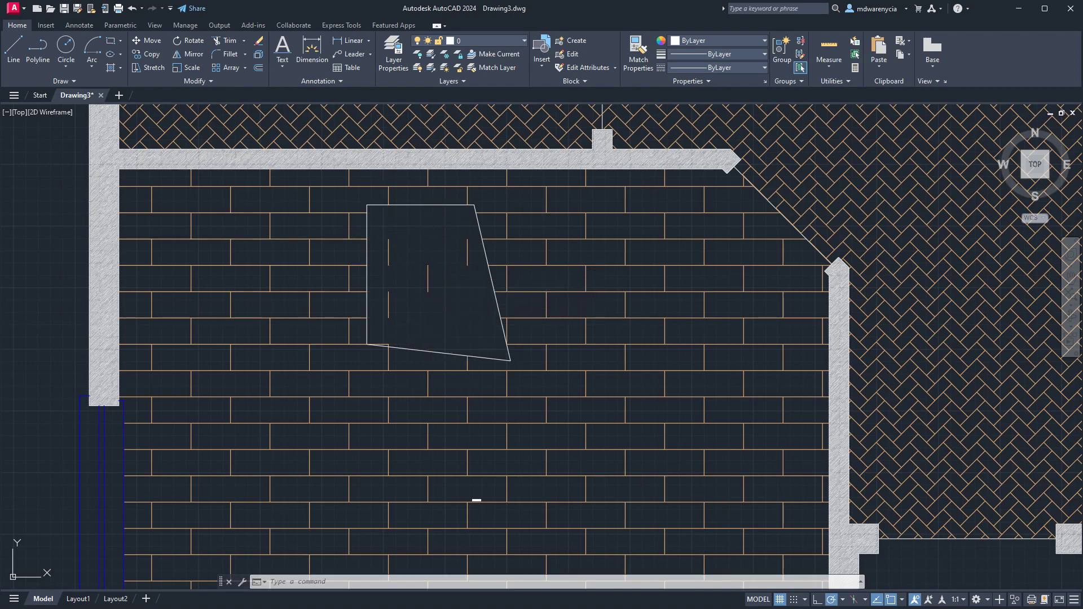
Step: Delete the leftover short brick lines inside the quadrilateral
{"action": "left_click", "coordinate": [383, 223]}
{"action": "left_click", "coordinate": [500, 341]}
{"action": "key", "text": "Delete"}
Step: Trim the remaining brick line segment at the quadrilateral's lower-left corner
{"action": "scroll", "coordinate": [387, 345], "scroll_direction": "up", "scroll_amount": 6}
{"action": "type", "text": "tr"}
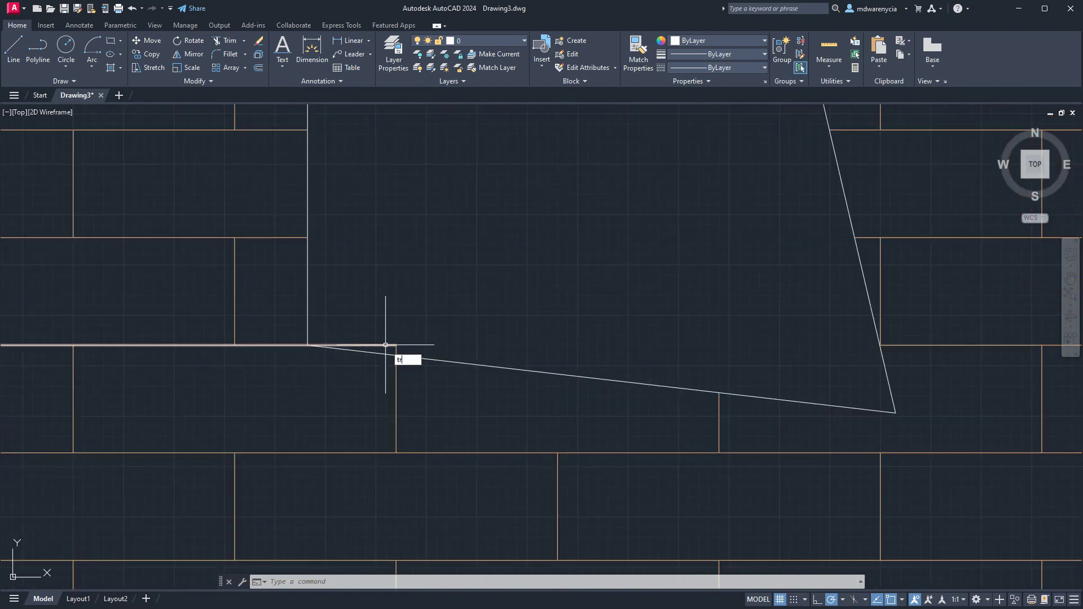
{"action": "type", "text": "i"}
{"action": "key", "text": "Return"}
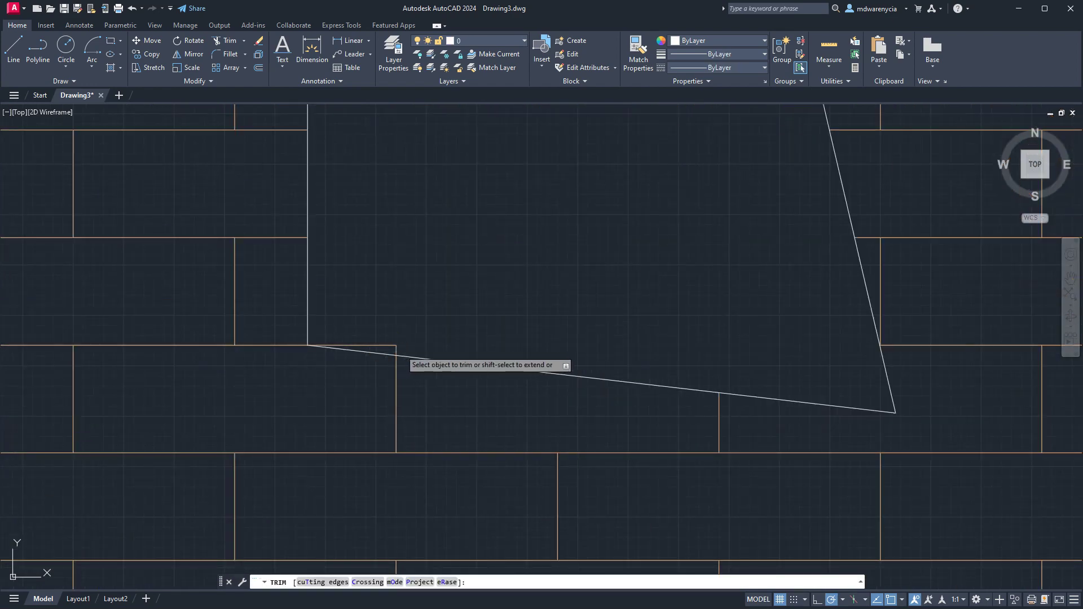
{"action": "left_click", "coordinate": [387, 346]}
{"action": "key", "text": "Escape"}
{"action": "scroll", "coordinate": [473, 350], "scroll_direction": "down", "scroll_amount": 8}
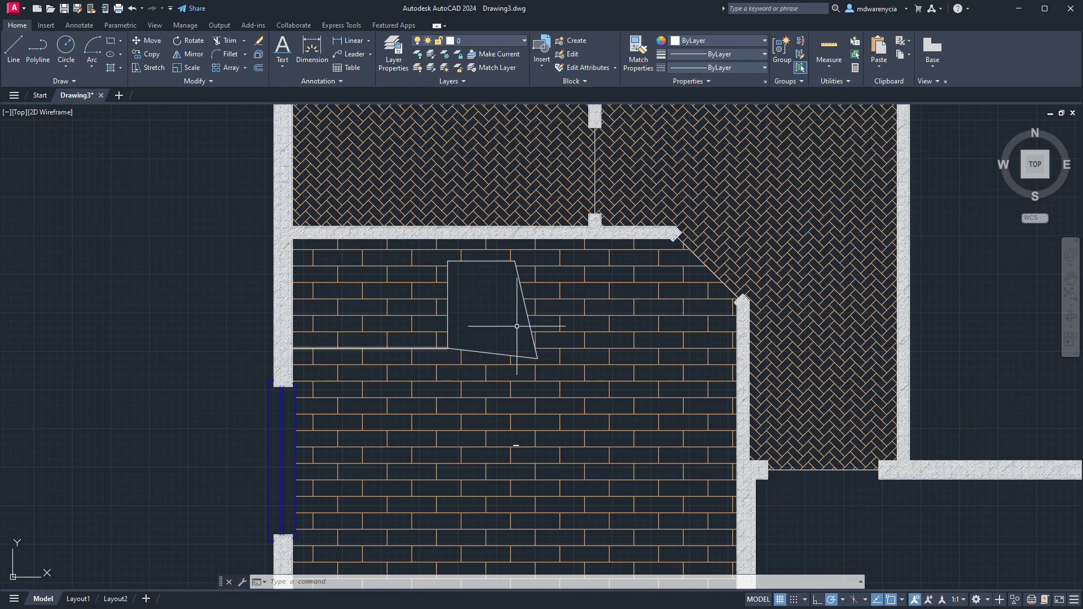
{"action": "scroll", "coordinate": [398, 443], "scroll_direction": "down", "scroll_amount": 5}
{"action": "scroll", "coordinate": [418, 451], "scroll_direction": "up", "scroll_amount": 3}
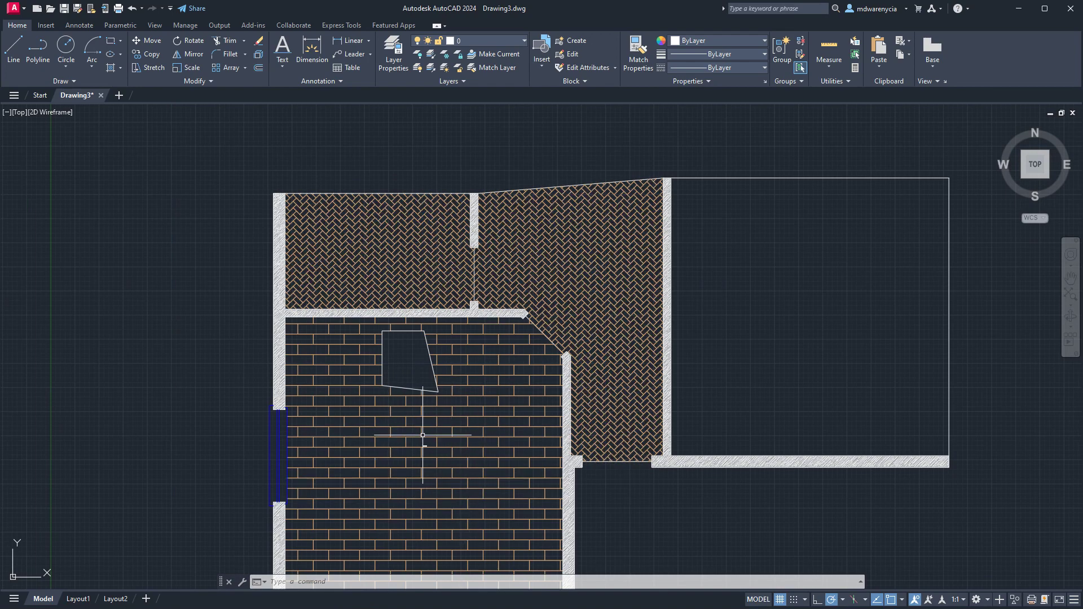
{"action": "scroll", "coordinate": [431, 437], "scroll_direction": "down", "scroll_amount": 2}
{"action": "scroll", "coordinate": [423, 290], "scroll_direction": "up", "scroll_amount": 8}
{"action": "scroll", "coordinate": [467, 375], "scroll_direction": "up", "scroll_amount": 2}
{"action": "scroll", "coordinate": [467, 374], "scroll_direction": "down", "scroll_amount": 10}
{"action": "scroll", "coordinate": [655, 419], "scroll_direction": "up", "scroll_amount": 1}
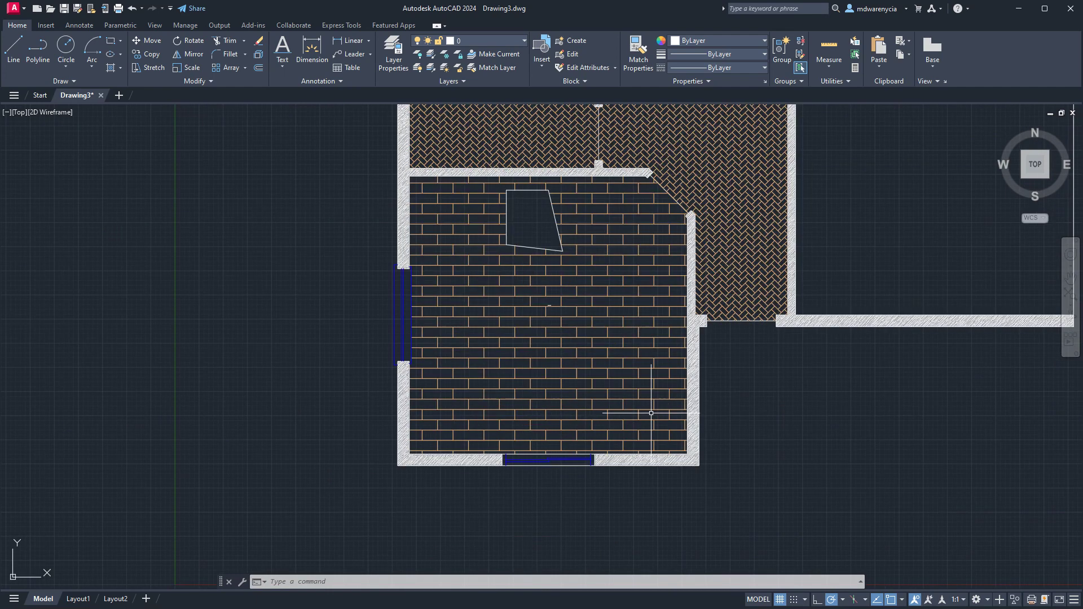
{"action": "scroll", "coordinate": [655, 419], "scroll_direction": "up", "scroll_amount": 2}
{"action": "scroll", "coordinate": [575, 375], "scroll_direction": "down", "scroll_amount": 4}
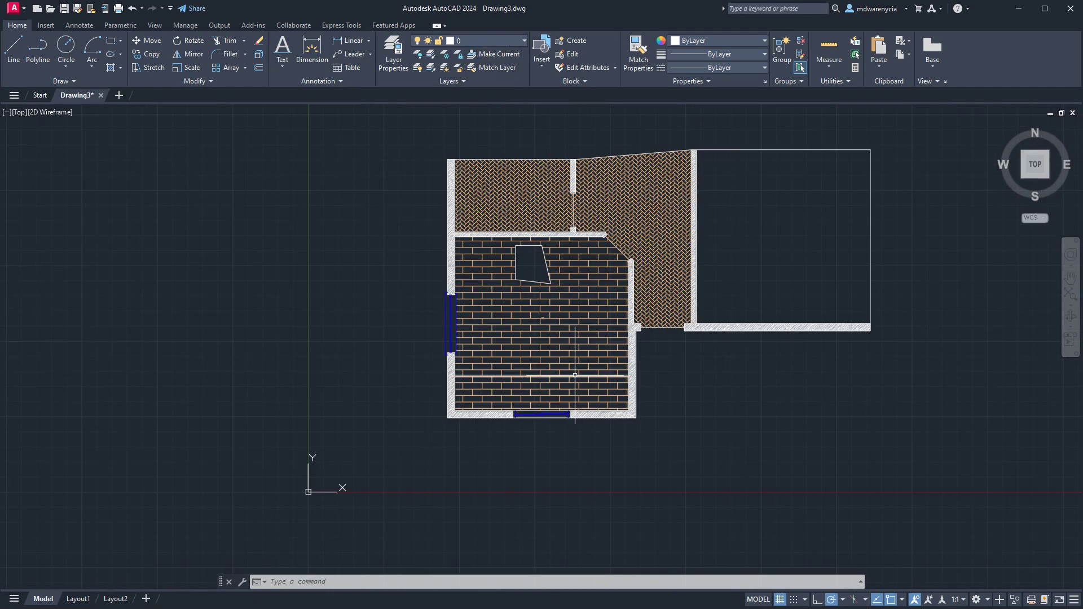
Step: Turn off layers 0, Windows and Room Label to isolate the floor hatching on LWR-Floor
{"action": "left_click", "coordinate": [451, 41]}
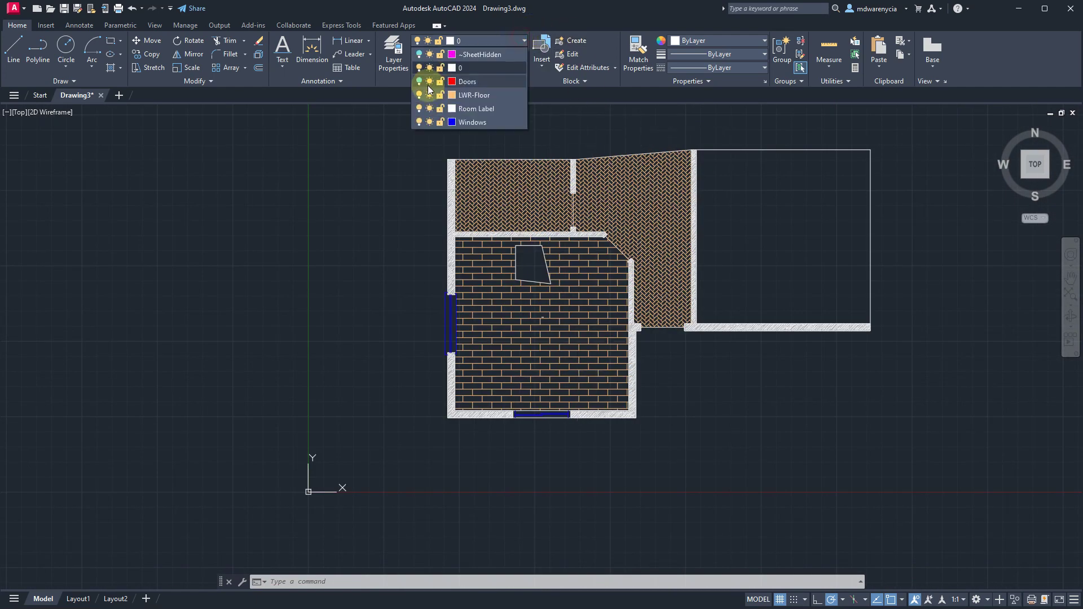
{"action": "left_click", "coordinate": [419, 60]}
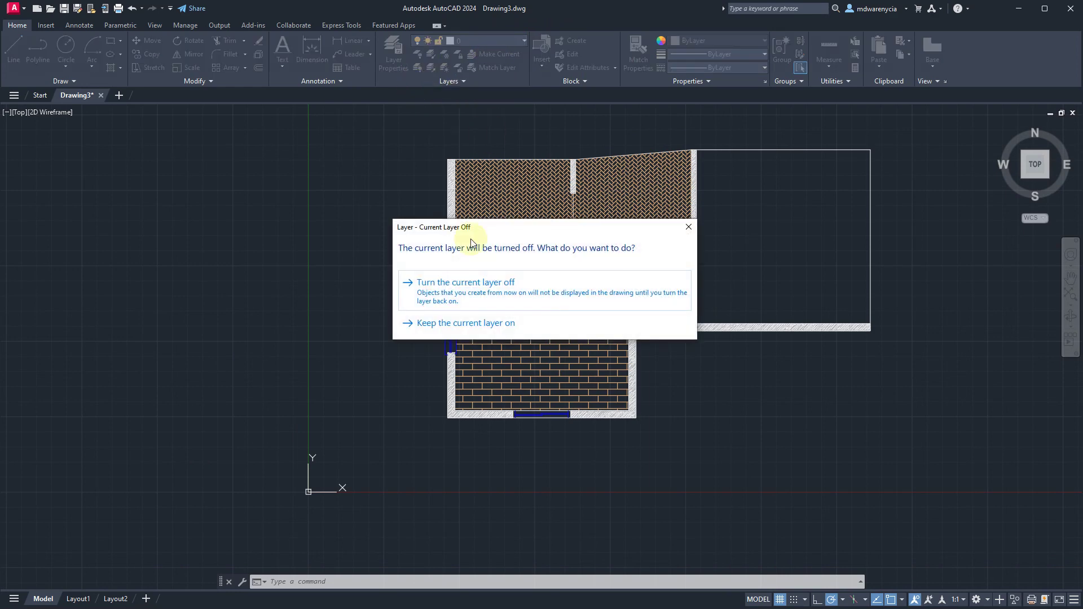
{"action": "left_click", "coordinate": [432, 288]}
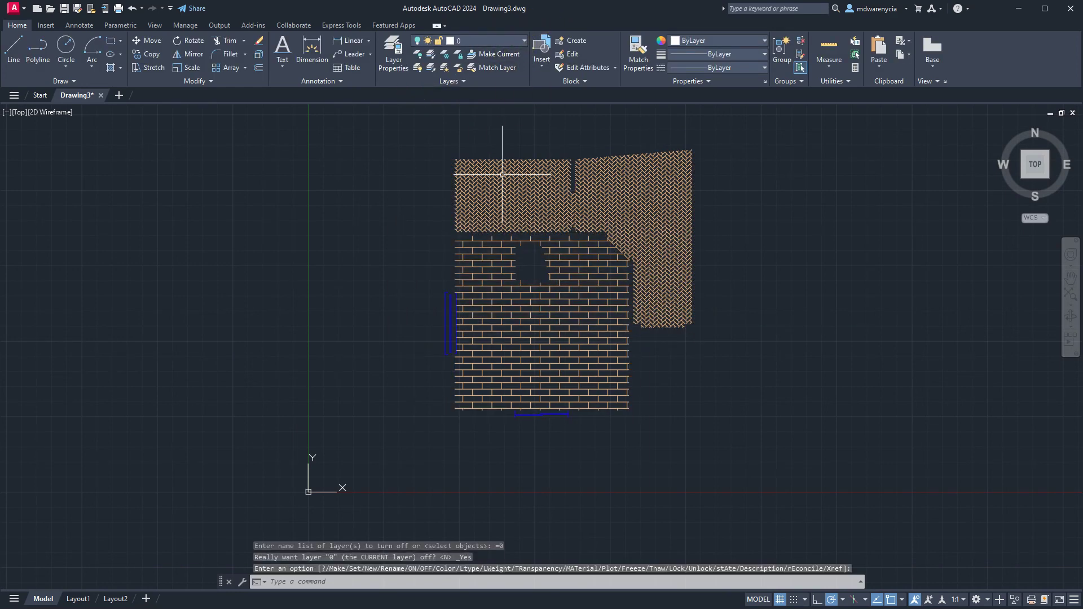
{"action": "left_click", "coordinate": [526, 39]}
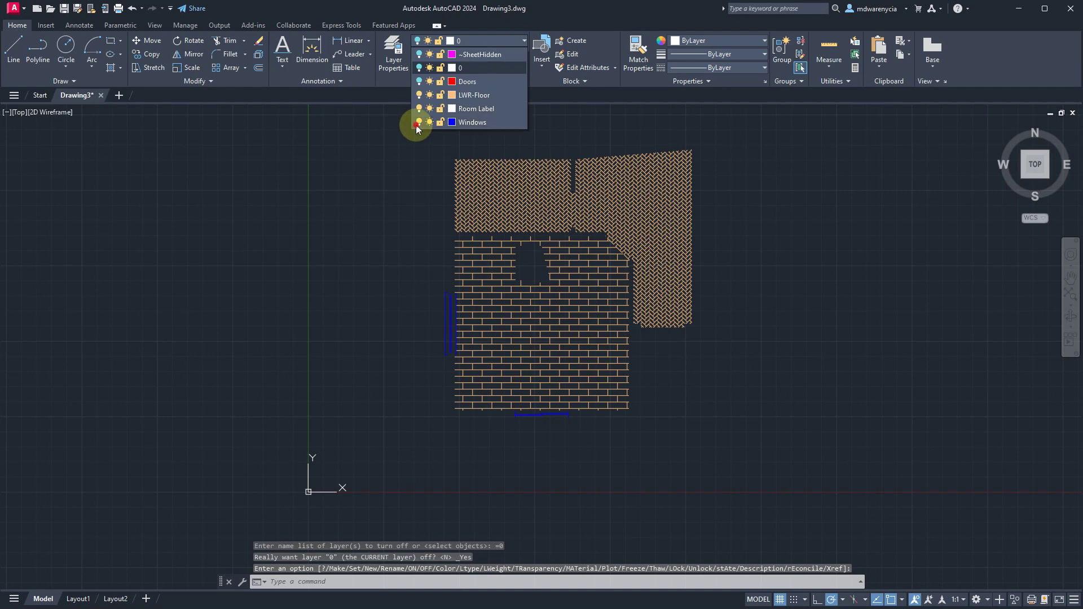
{"action": "left_click", "coordinate": [418, 122]}
{"action": "left_click", "coordinate": [418, 109]}
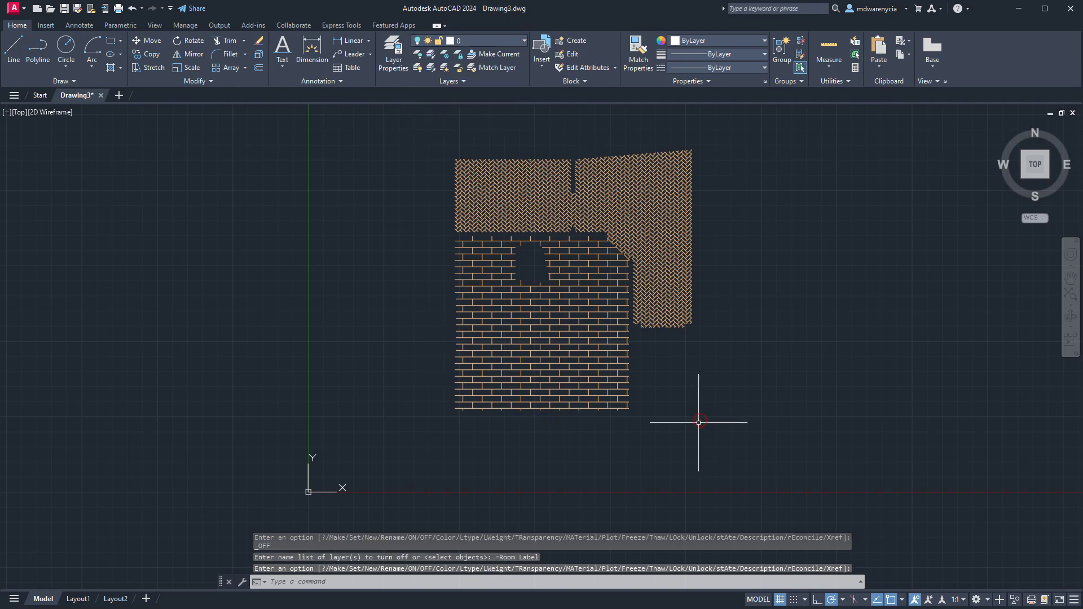
Step: Select all the exploded brick floor lines, leaving out the herringbone hatch, and combine them into a group
{"action": "scroll", "coordinate": [615, 407], "scroll_direction": "up", "scroll_amount": 4}
{"action": "scroll", "coordinate": [677, 399], "scroll_direction": "down", "scroll_amount": 4}
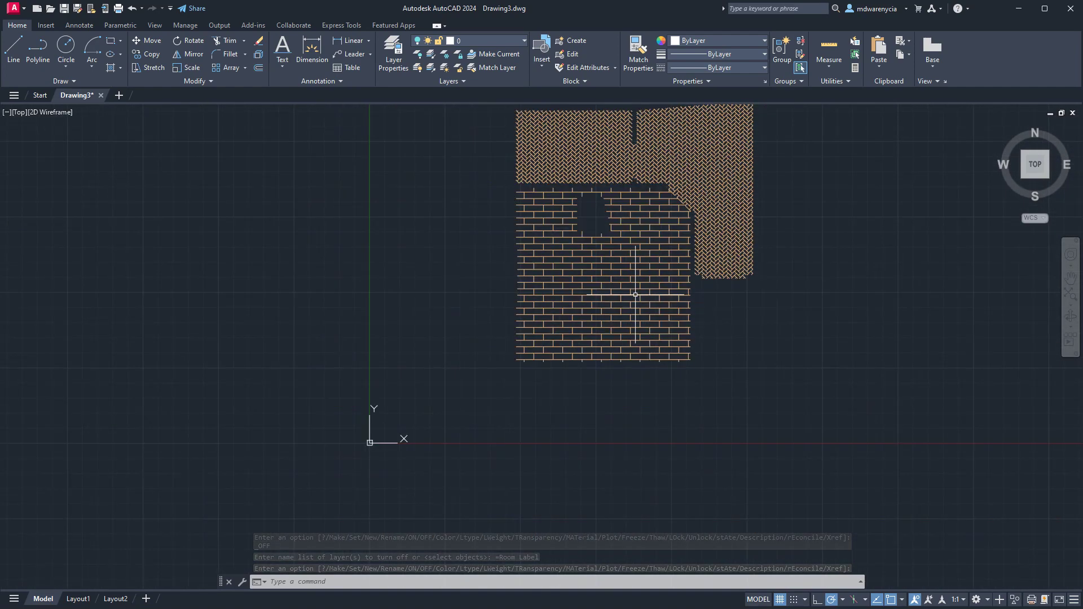
{"action": "mouse_move", "coordinate": [454, 141]}
{"action": "left_mouse_down"}
{"action": "mouse_move", "coordinate": [599, 314]}
{"action": "mouse_move", "coordinate": [834, 447]}
{"action": "mouse_move", "coordinate": [440, 242]}
{"action": "left_mouse_up"}
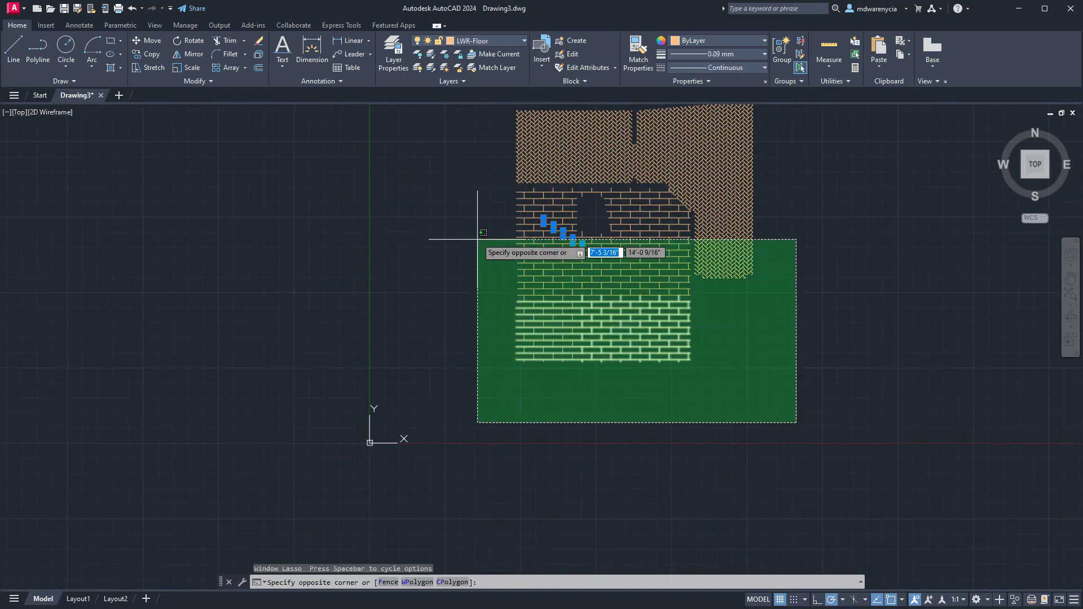
{"action": "key", "text": "Escape"}
{"action": "key", "text": "Escape"}
{"action": "left_click", "coordinate": [459, 180]}
{"action": "left_click", "coordinate": [800, 440]}
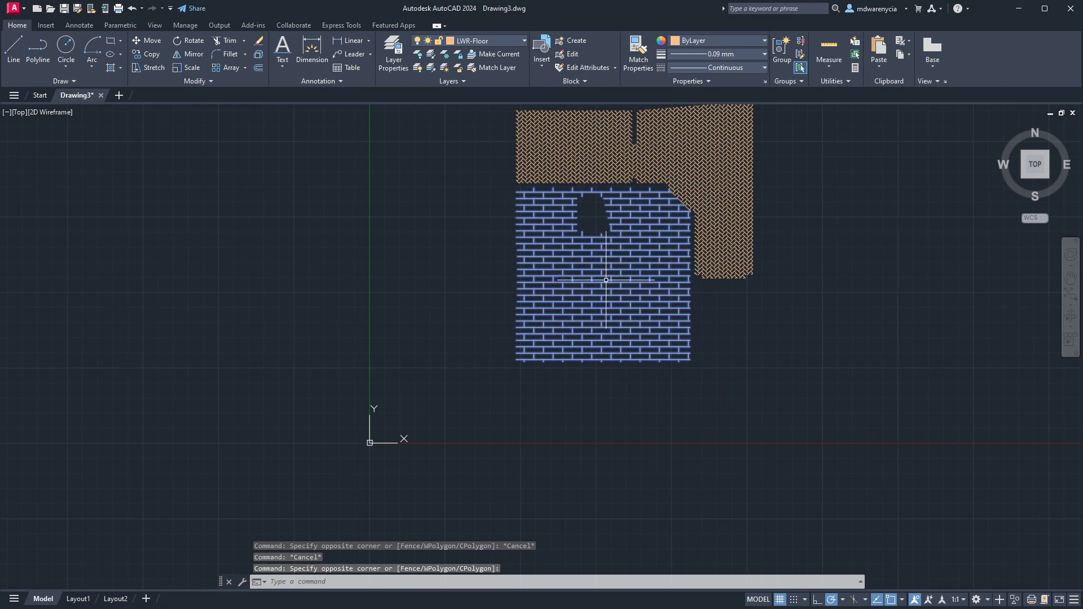
{"action": "key", "text": "Return"}
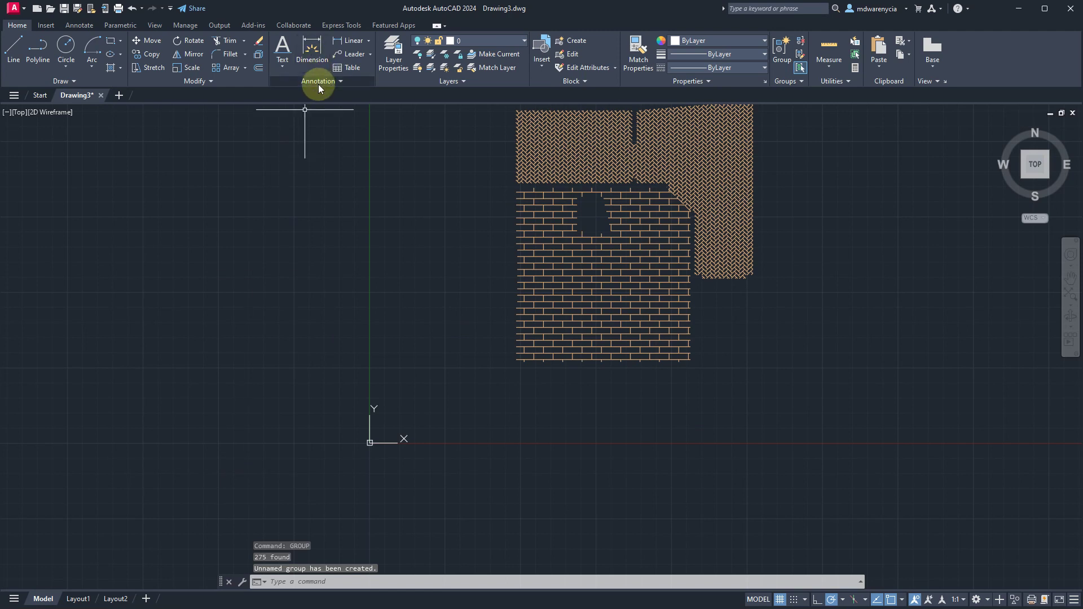
Step: Turn layers 0, Doors, Room Label and Windows back on
{"action": "left_click", "coordinate": [468, 44]}
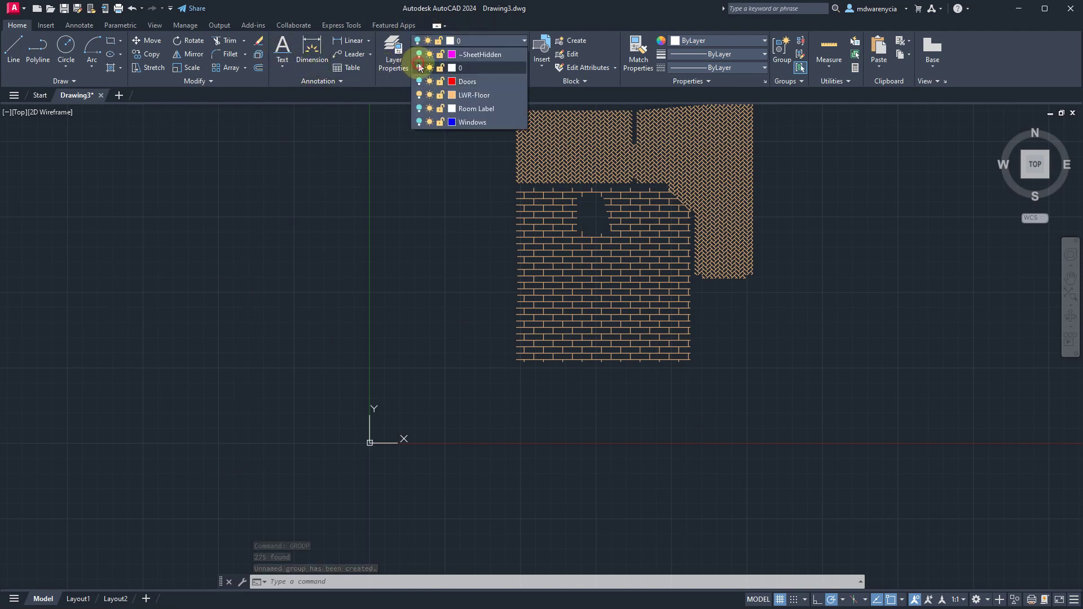
{"action": "left_click", "coordinate": [476, 43]}
{"action": "left_click", "coordinate": [421, 43]}
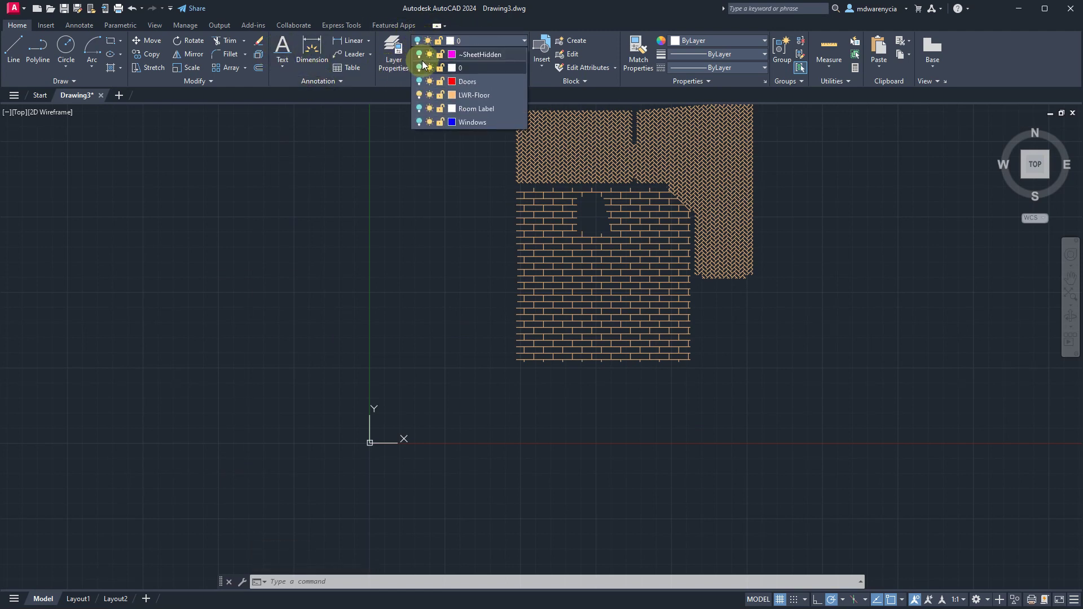
{"action": "left_click", "coordinate": [418, 68]}
{"action": "left_click", "coordinate": [420, 82]}
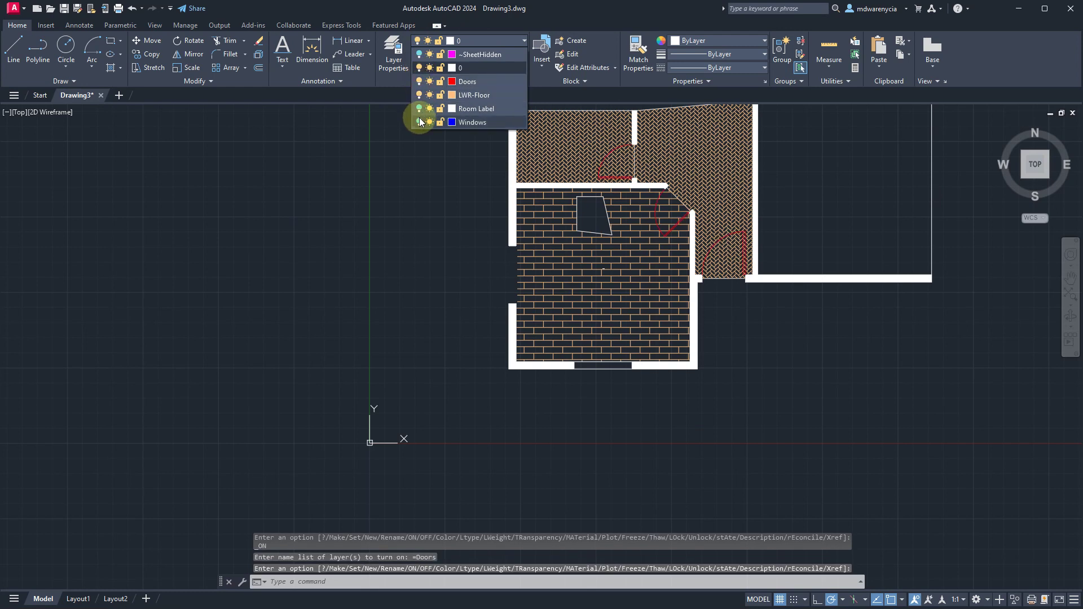
{"action": "left_click", "coordinate": [502, 43]}
{"action": "left_click", "coordinate": [419, 108]}
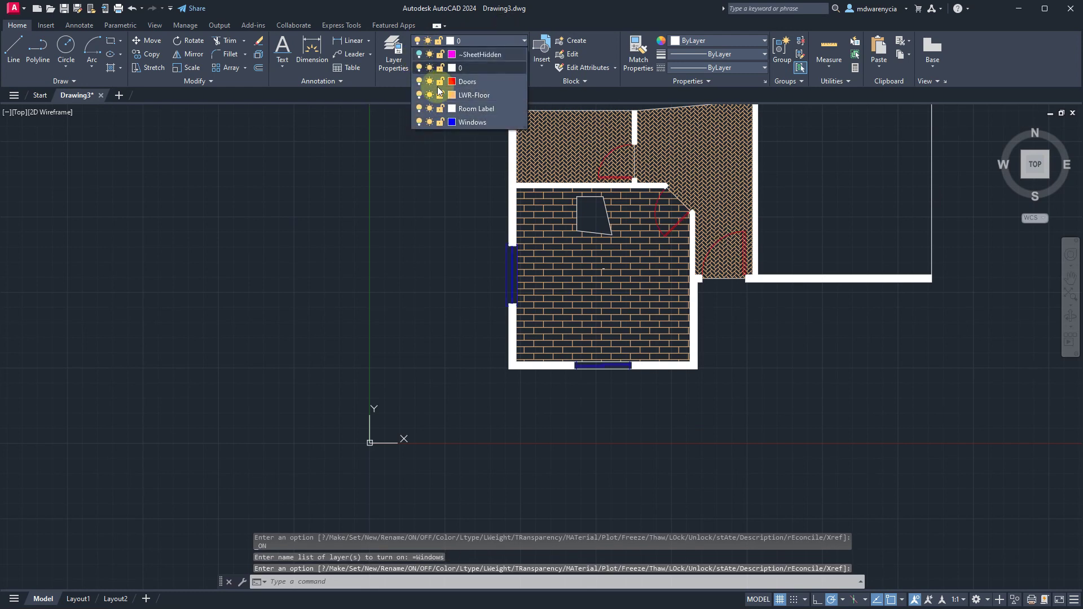
{"action": "key", "text": "Escape"}
{"action": "left_click", "coordinate": [750, 440]}
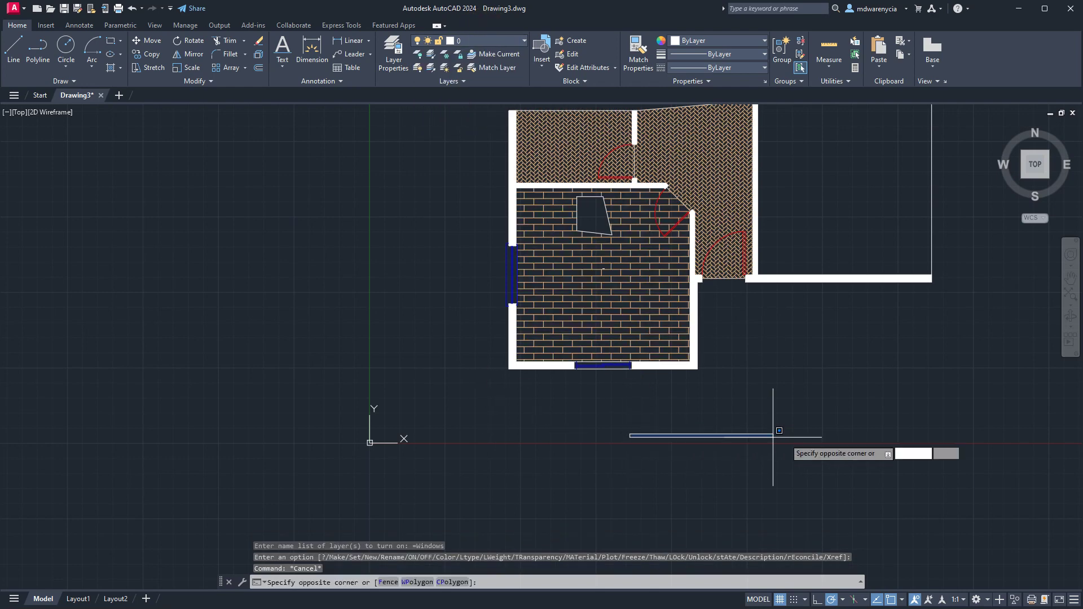
{"action": "scroll", "coordinate": [793, 440], "scroll_direction": "down", "scroll_amount": 5}
{"action": "key", "text": "Escape"}
{"action": "scroll", "coordinate": [570, 339], "scroll_direction": "up", "scroll_amount": 2}
{"action": "scroll", "coordinate": [570, 339], "scroll_direction": "up", "scroll_amount": 2}
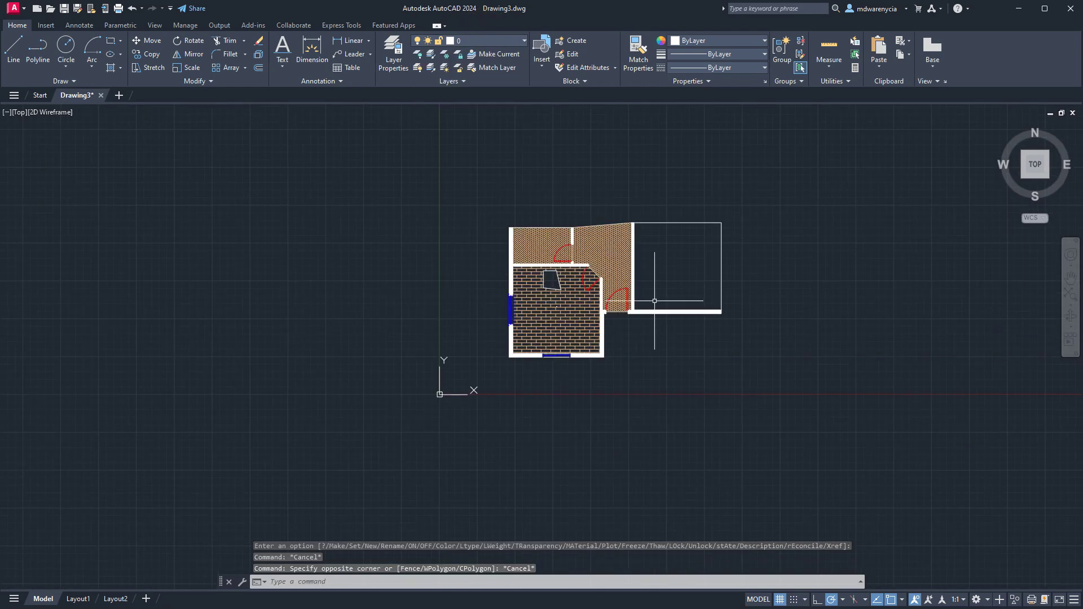